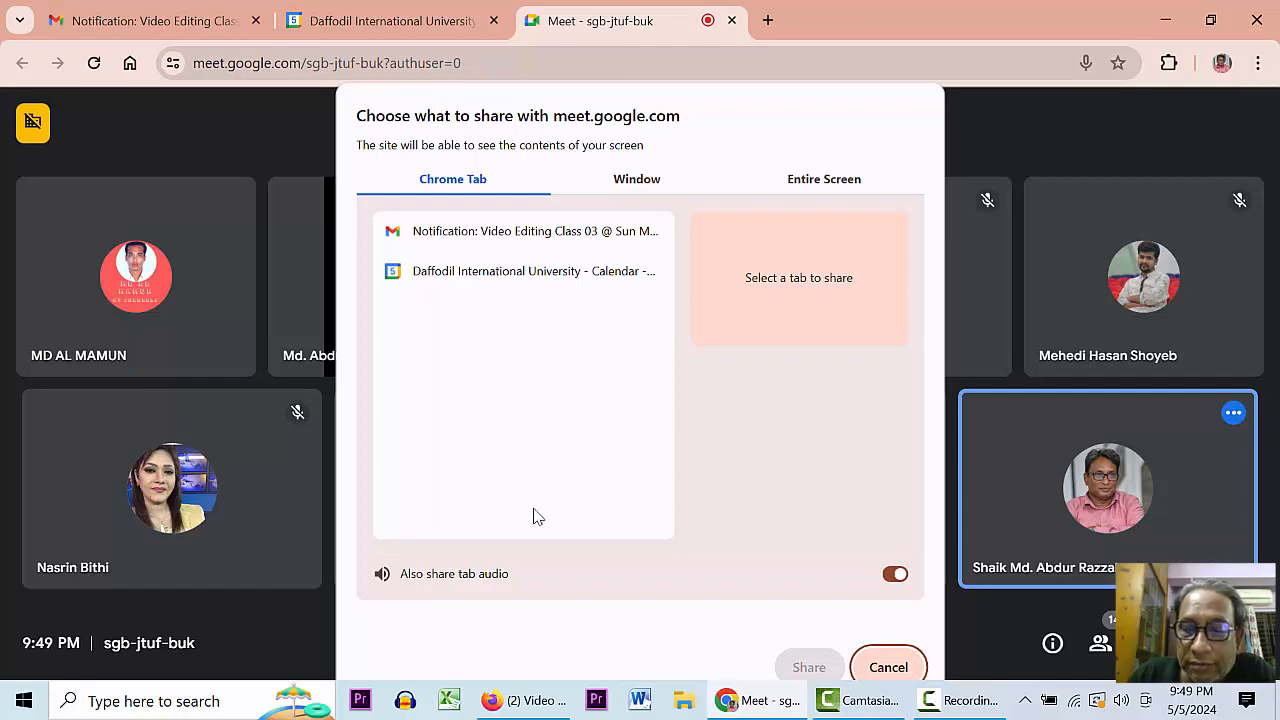
- Choose the Entire Screen source in Meet's share picker and start presenting it
left_click(823, 184)
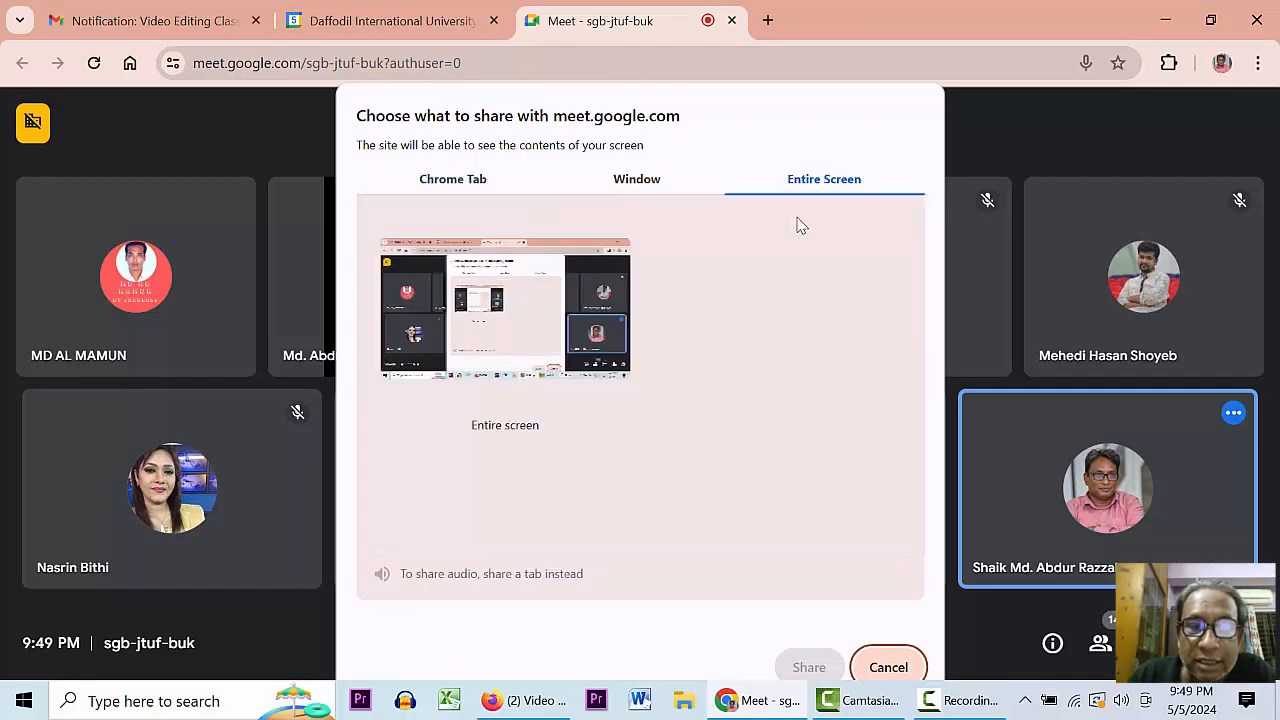
left_click(540, 302)
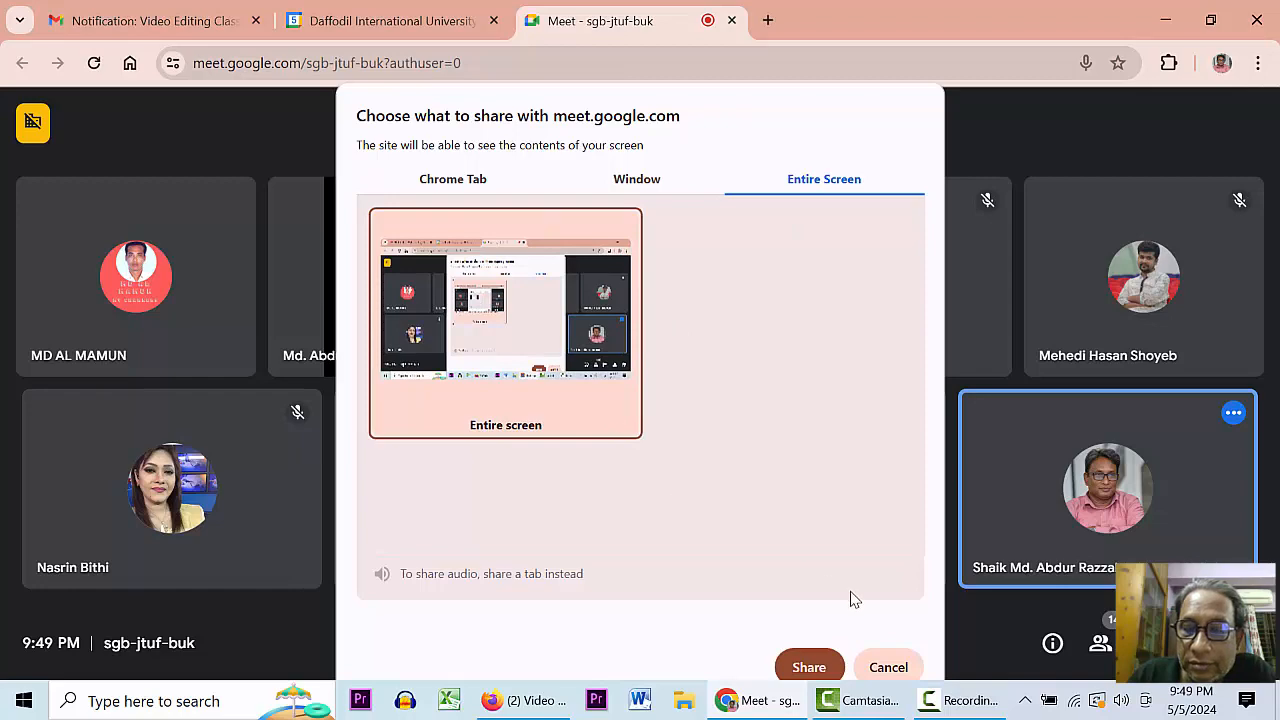
left_click(808, 667)
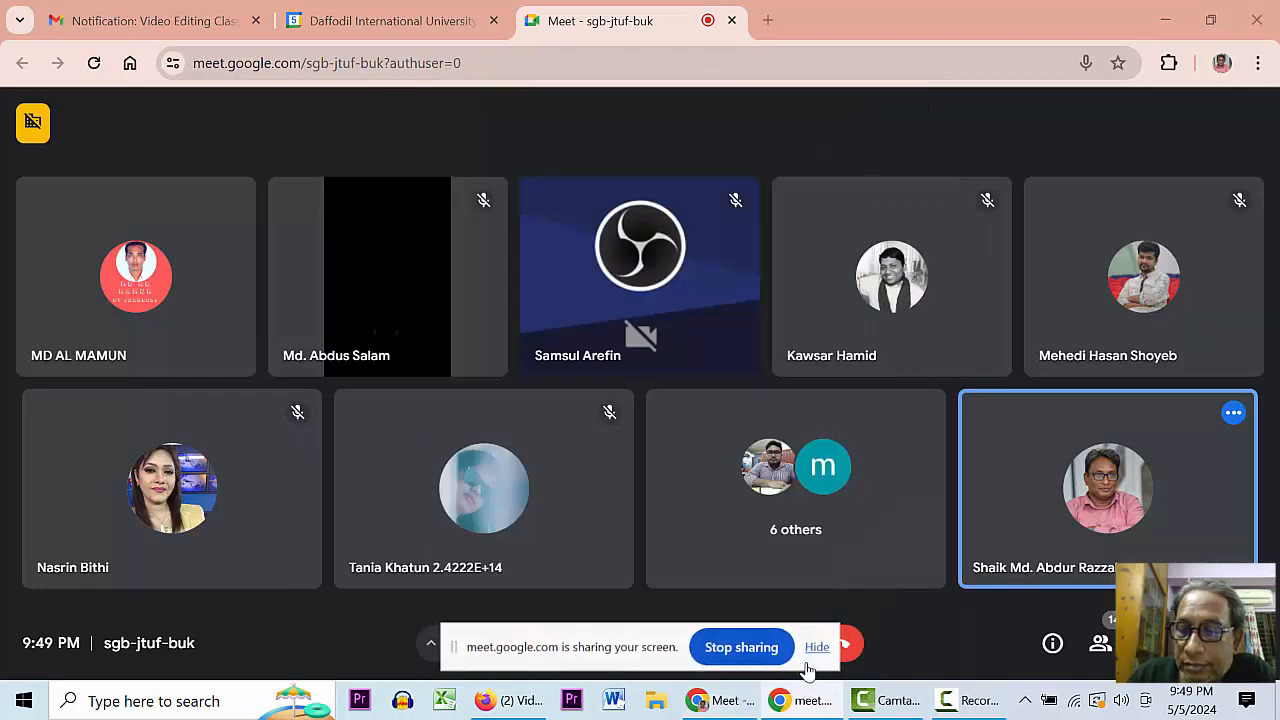
- Open youtube.com in a new Firefox tab
left_click(510, 701)
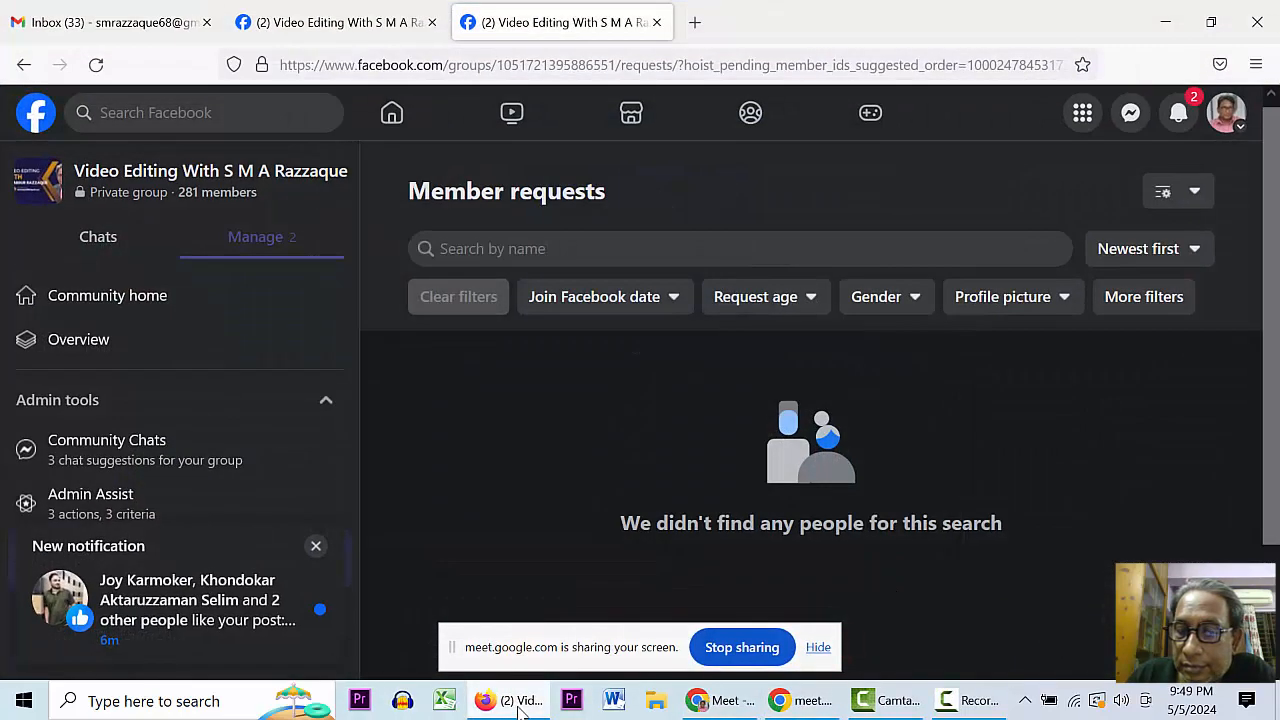
left_click(695, 22)
type("youtube.com/")
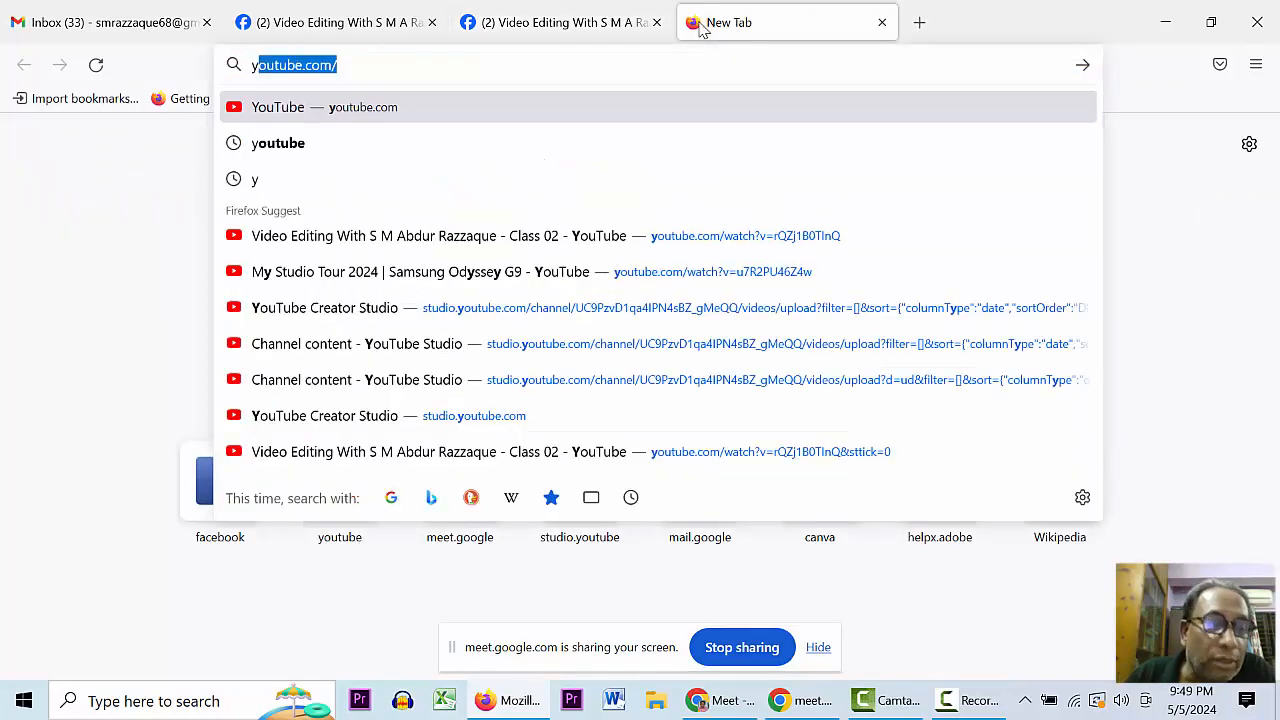
key("Return")
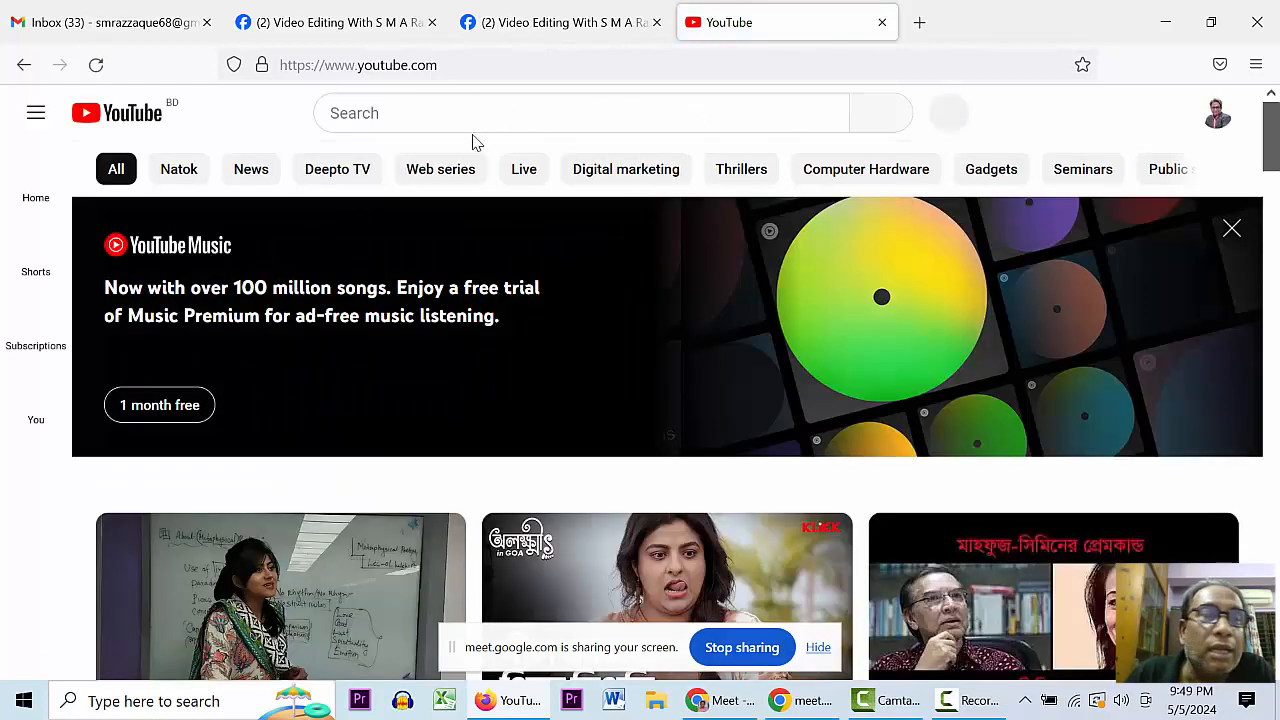
- Switch YouTube to the first listed channel account
left_click(1216, 117)
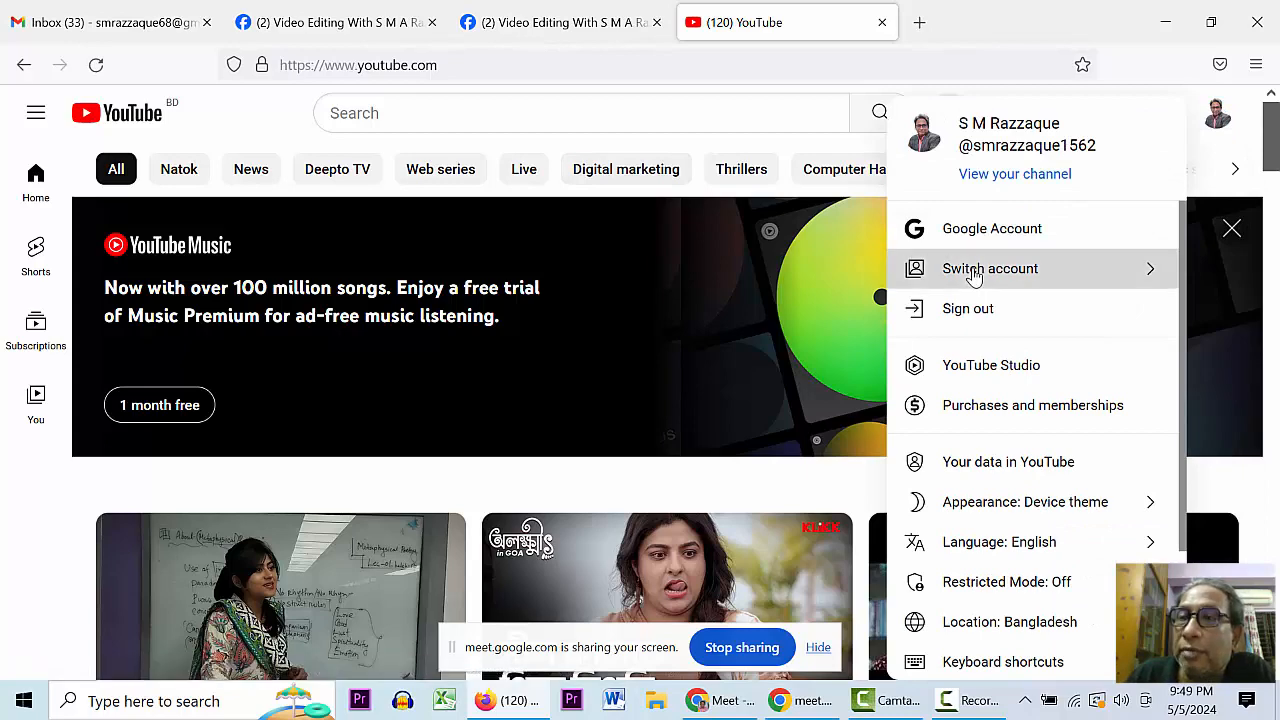
left_click(974, 270)
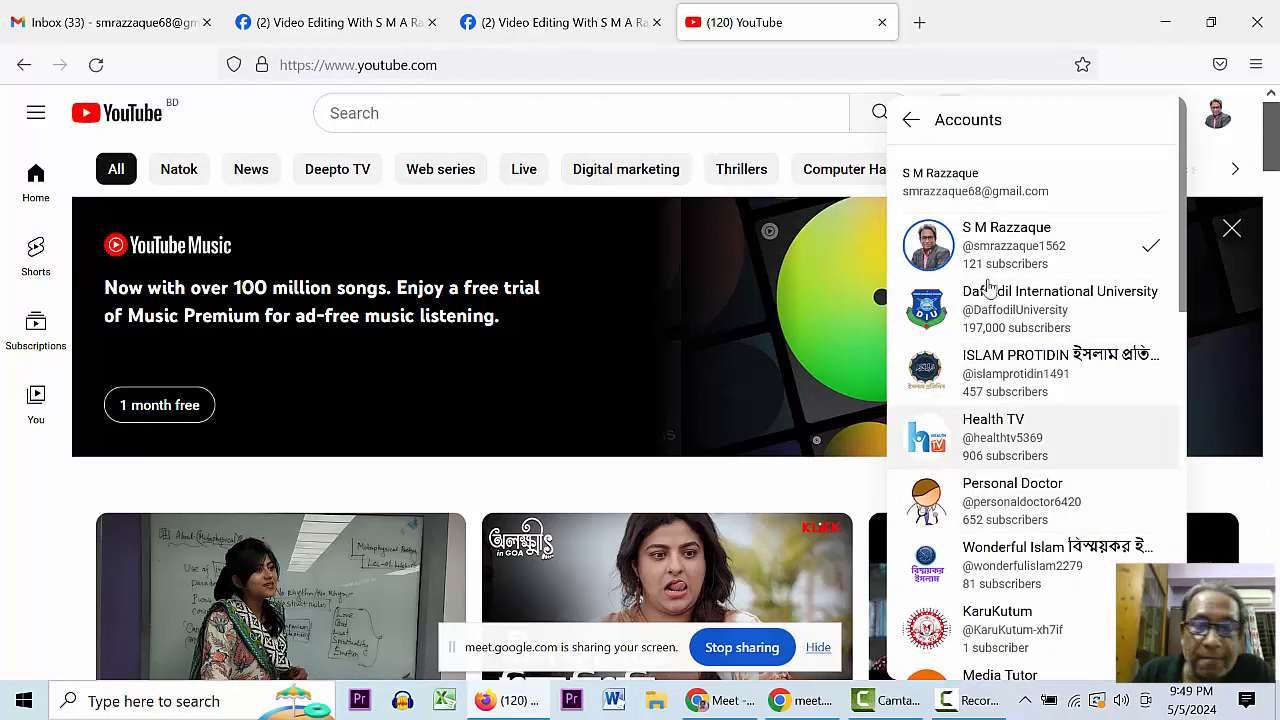
left_click(994, 224)
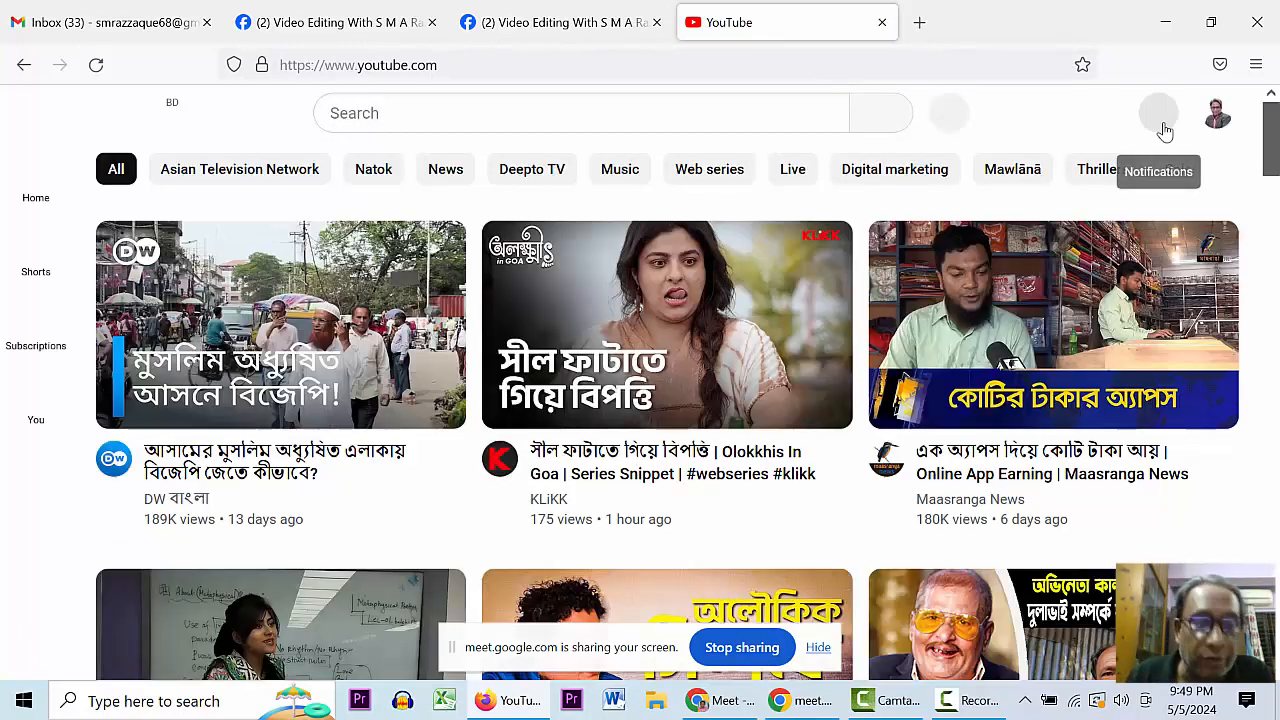
- Check notifications, then go to the account's own channel page
left_click(1160, 118)
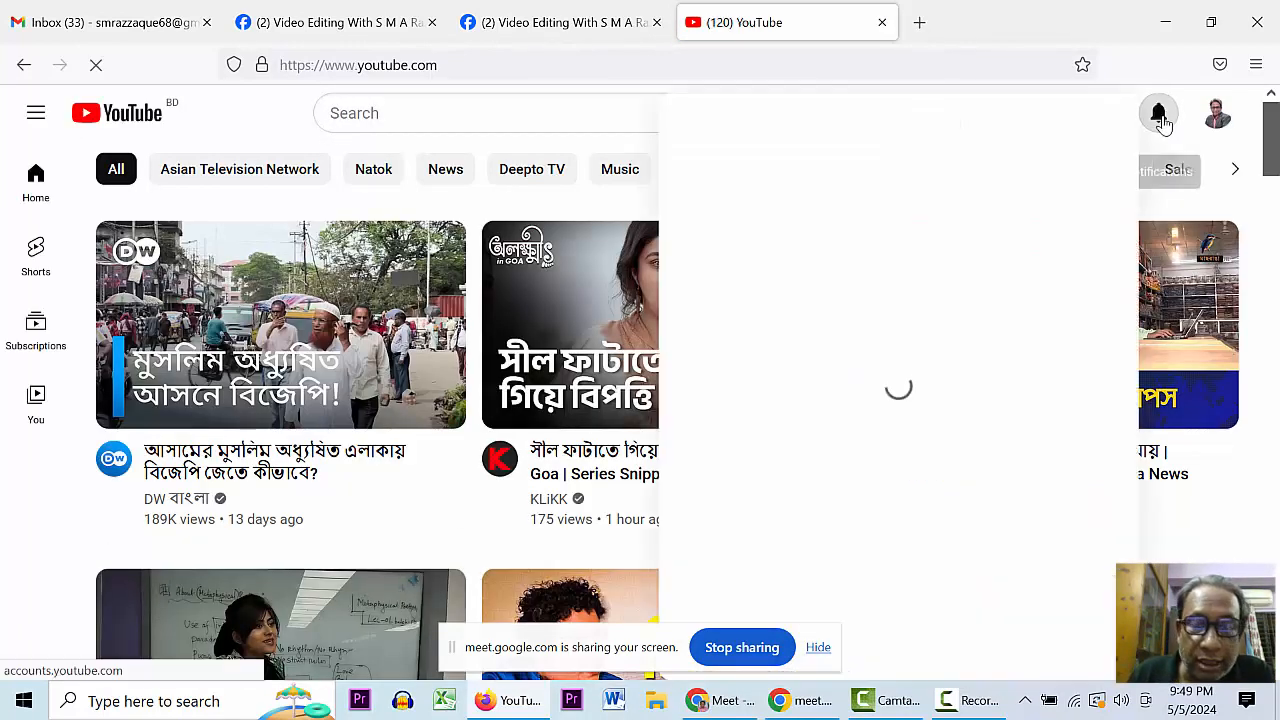
left_click(1216, 116)
left_click(1001, 178)
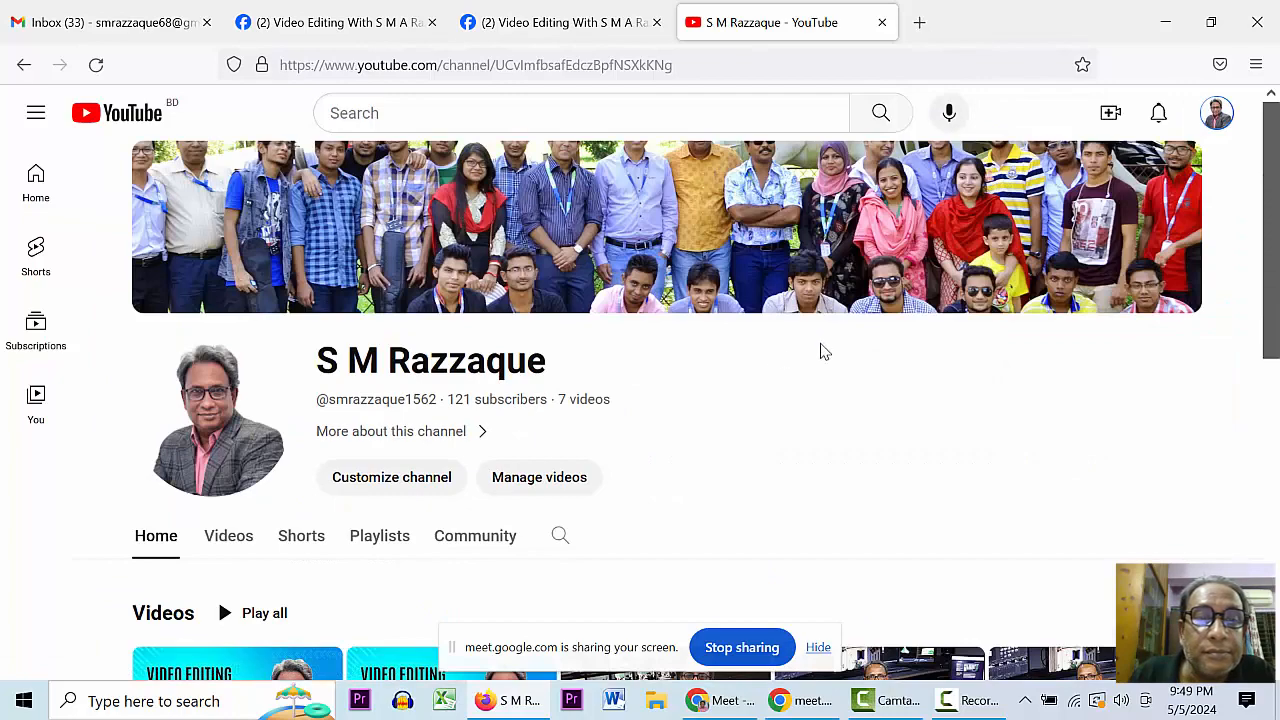
- Browse the channel's videos and open its Playlists tab
scroll(820, 374, "down", 4)
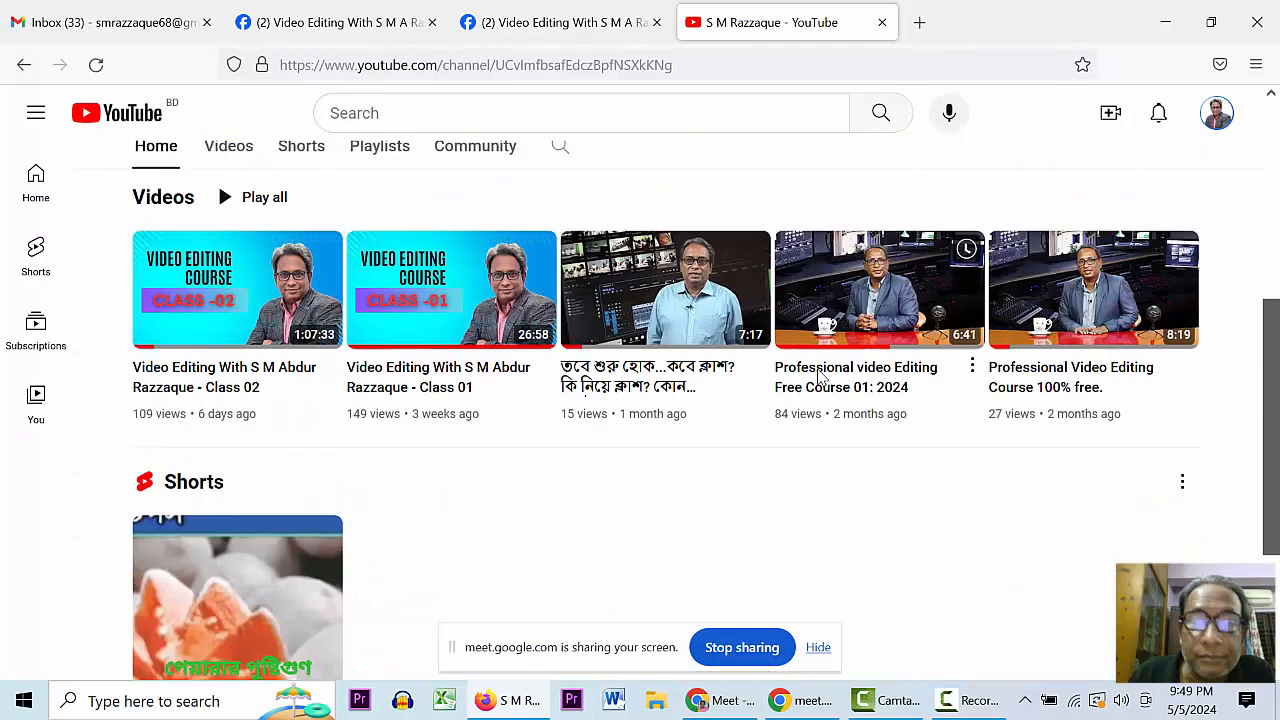
scroll(820, 375, "up", 4)
scroll(820, 375, "down", 4)
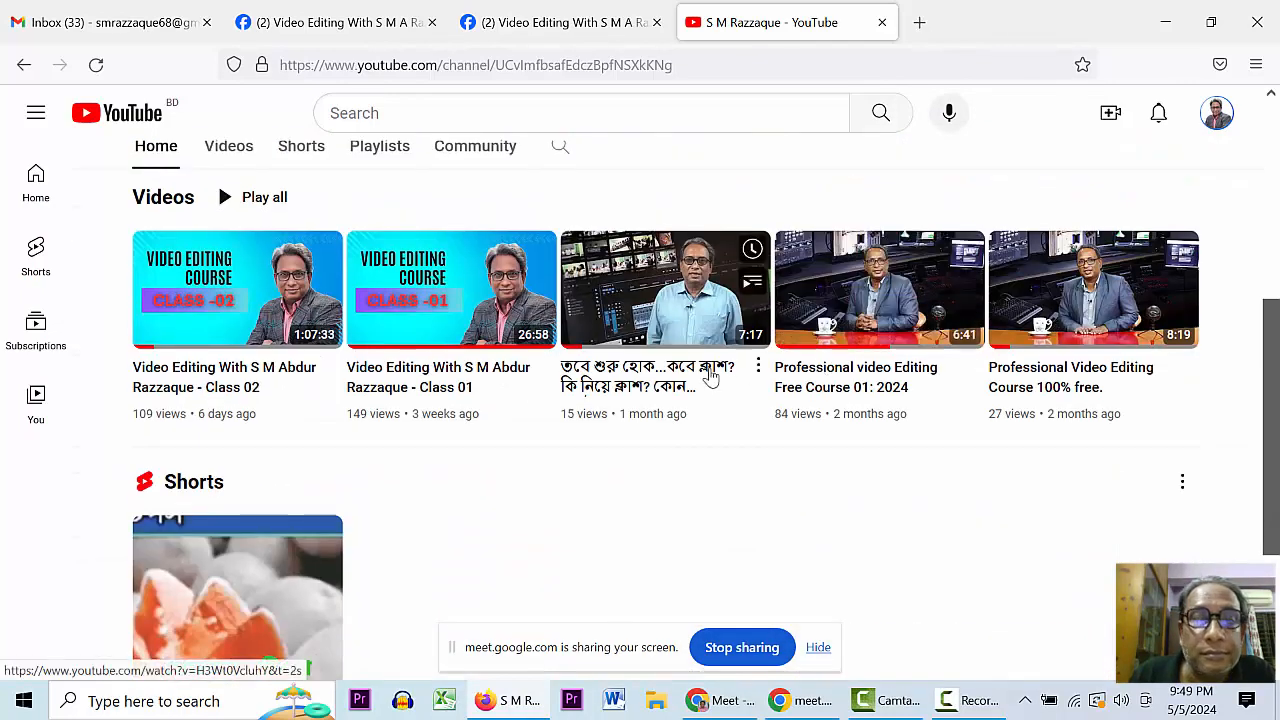
scroll(709, 462, "up", 3)
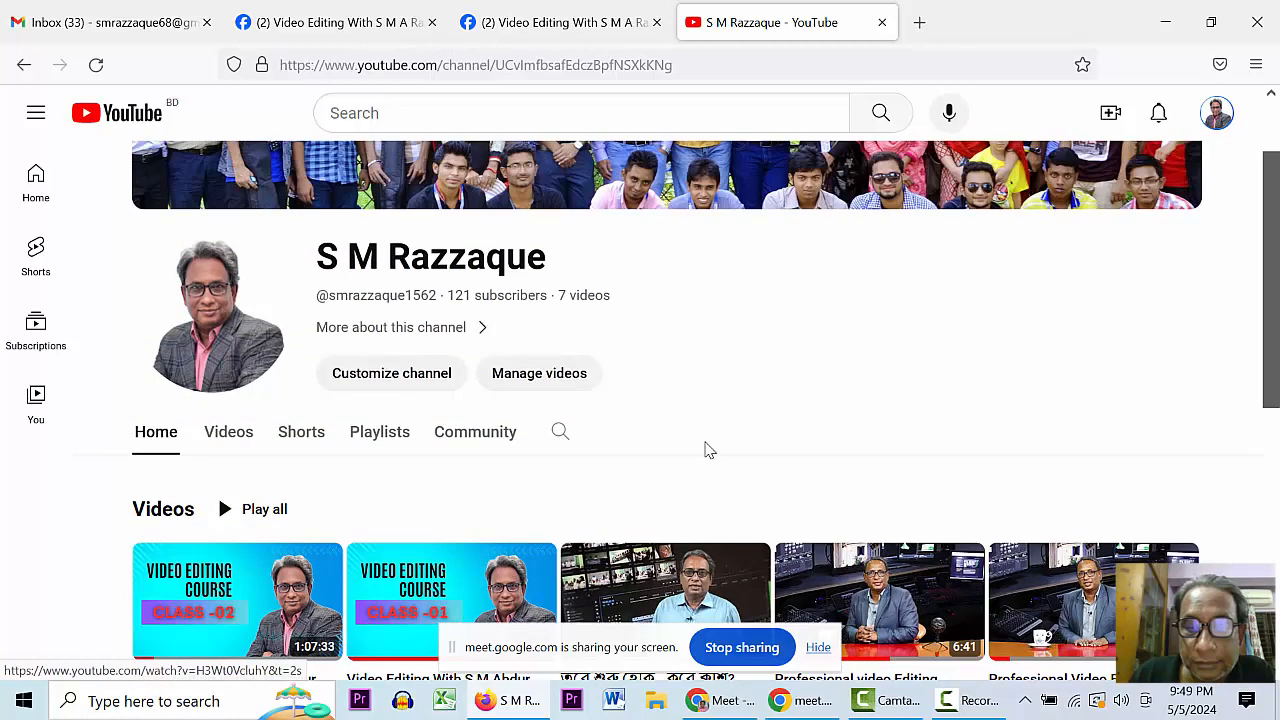
scroll(709, 450, "up", 1)
scroll(786, 409, "down", 2)
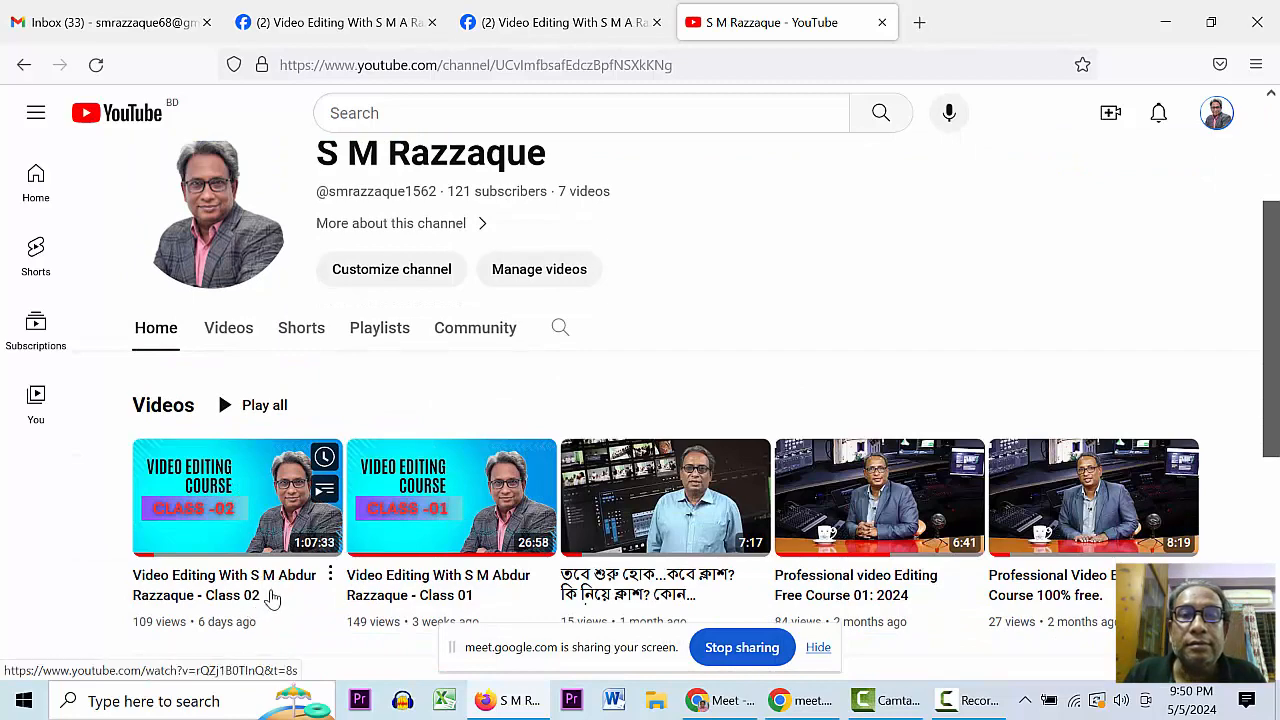
scroll(253, 595, "up", 1)
scroll(300, 480, "down", 2)
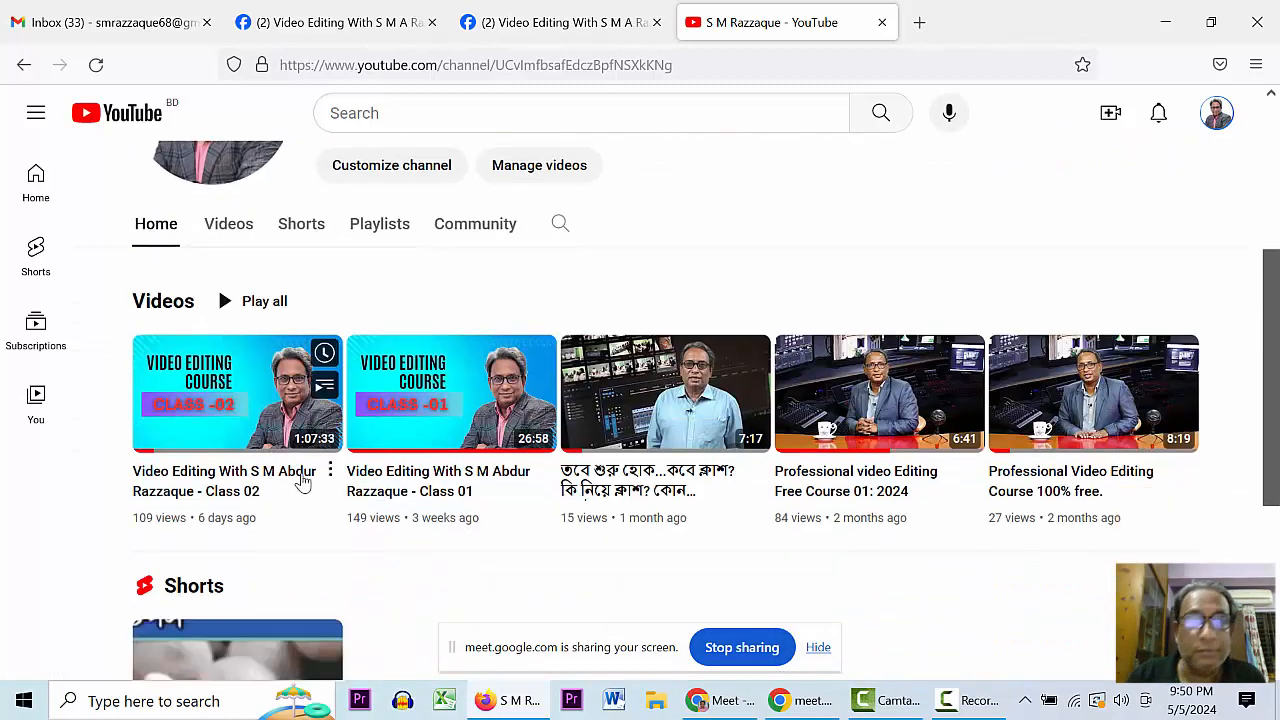
left_click(372, 223)
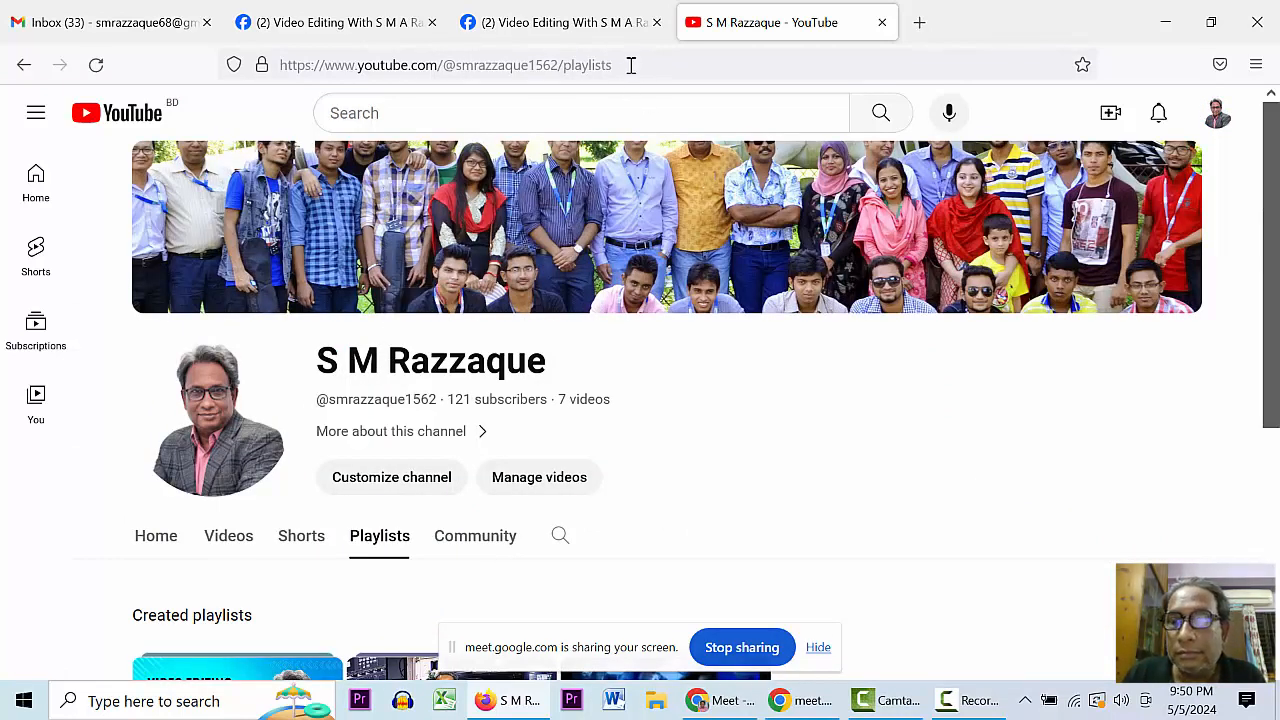
- Trim the address back to the channel home URL, copy it, and return to the Meet call
left_click(631, 65)
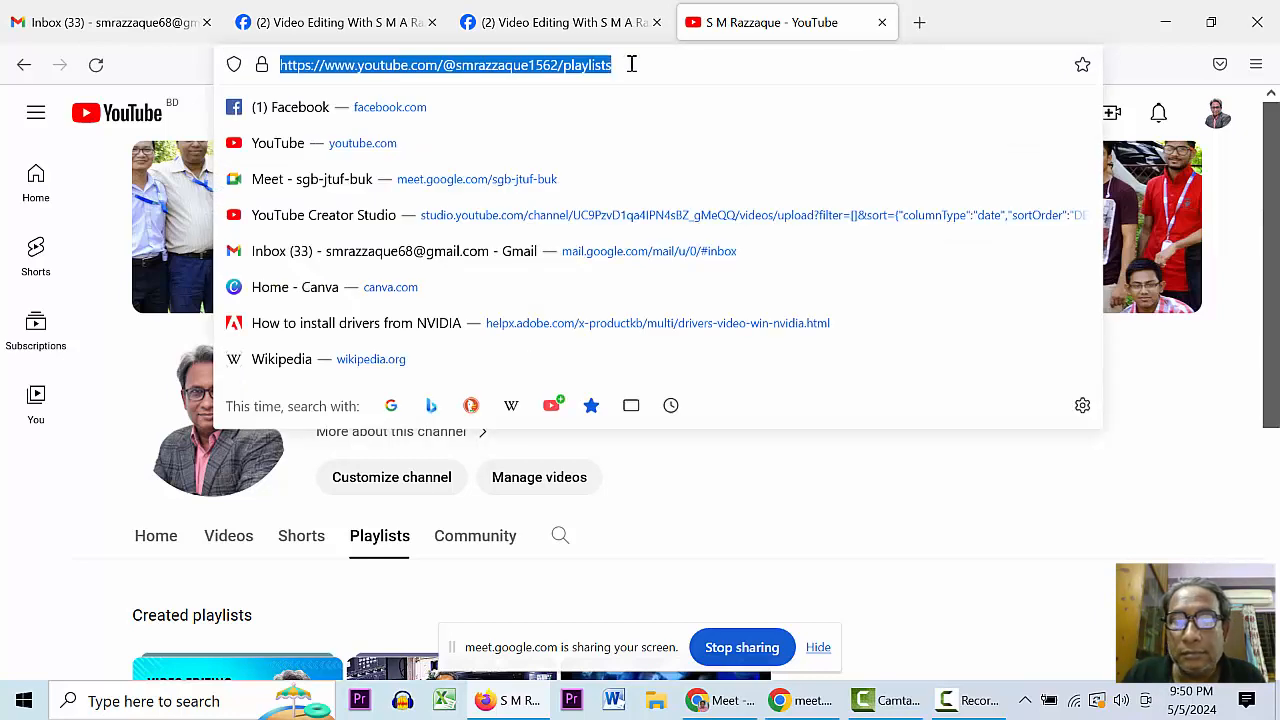
left_click(724, 76)
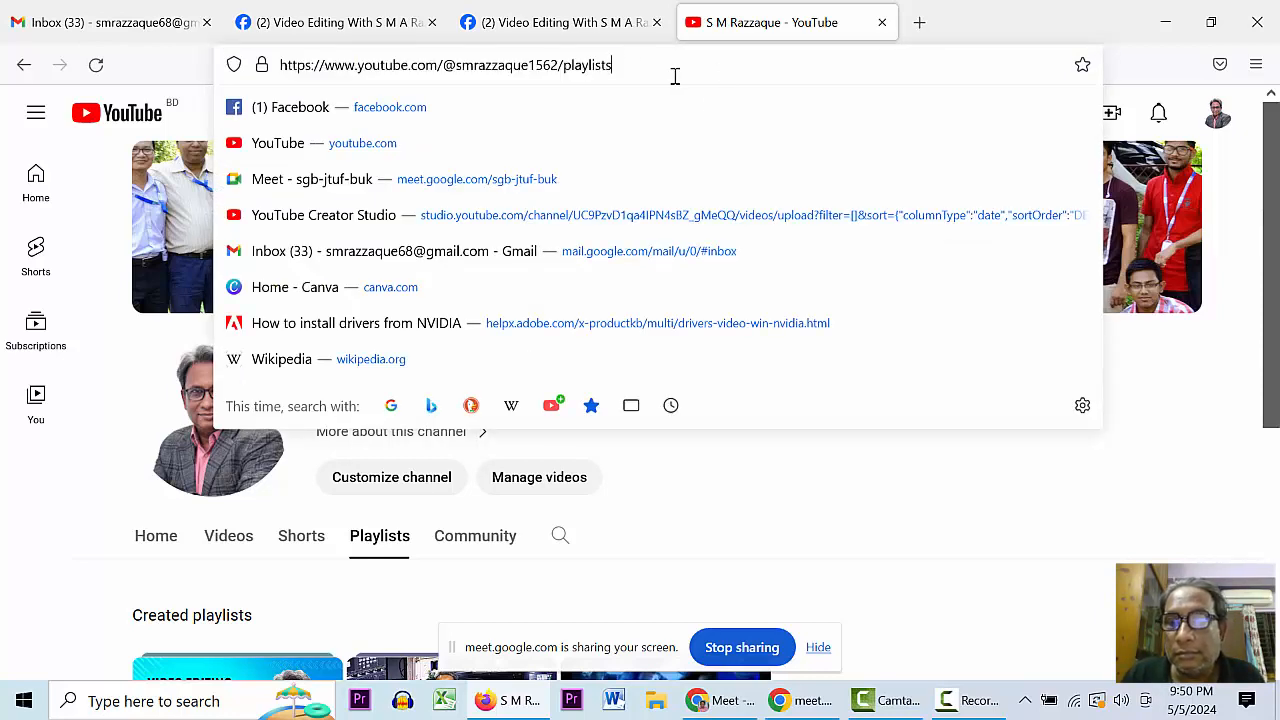
key("BackSpace")
key("BackSpace")
key("BackSpace")
key("BackSpace")
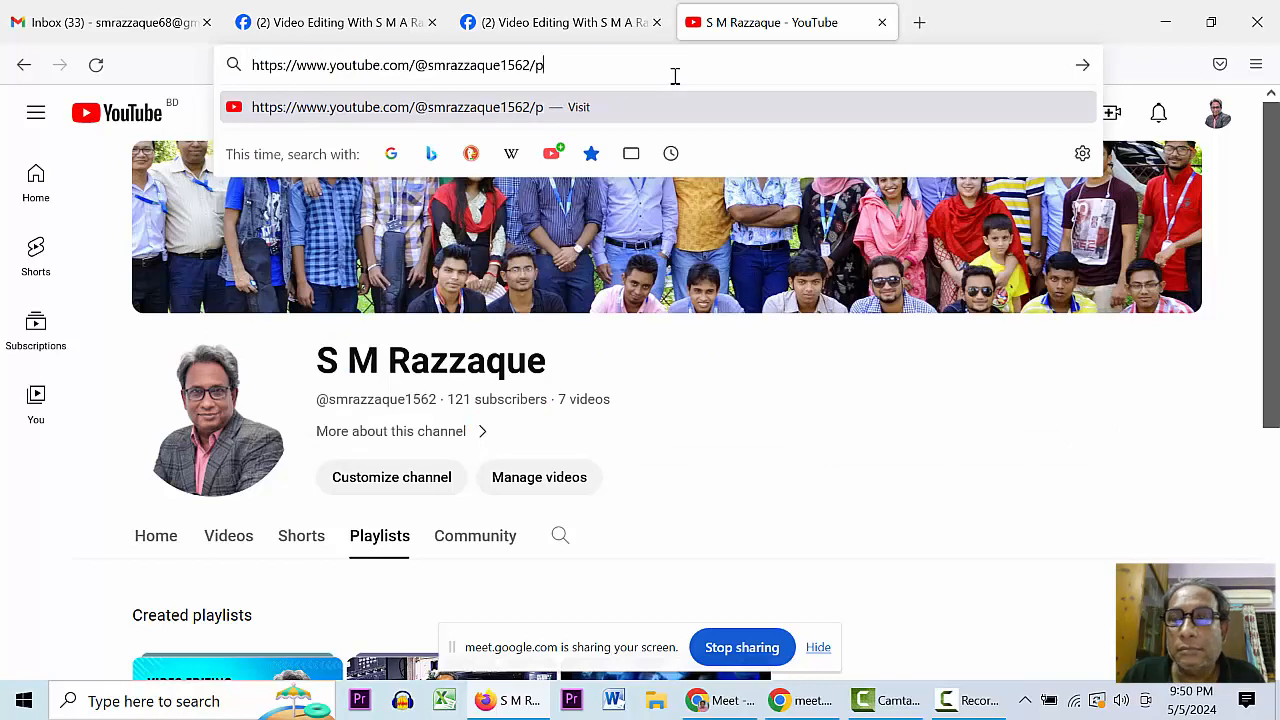
key("Return")
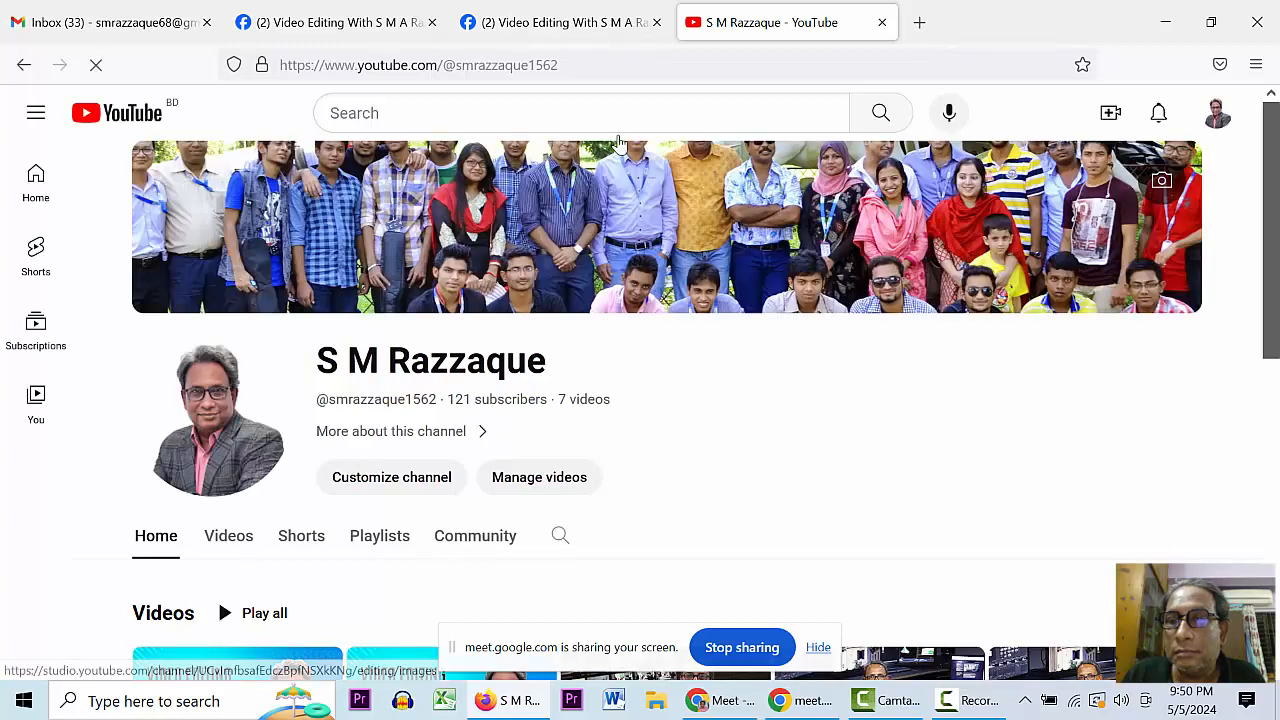
left_click(611, 65)
key("ctrl+c")
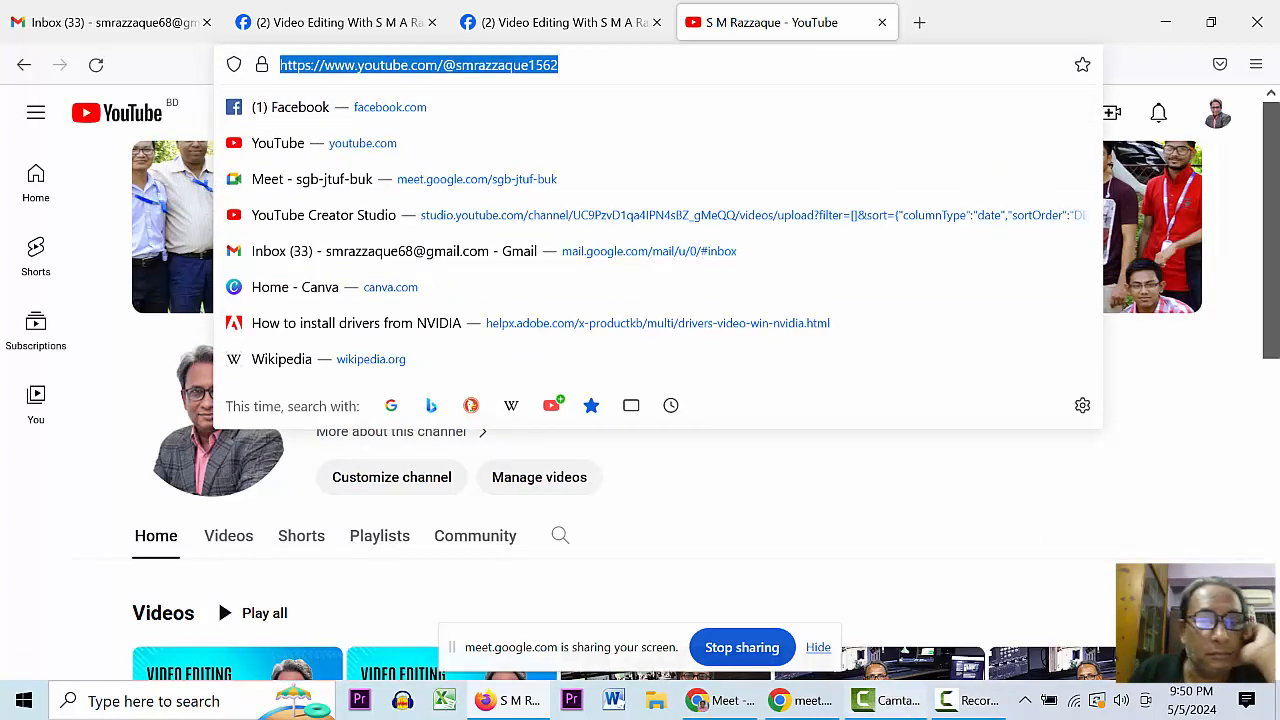
left_click(809, 709)
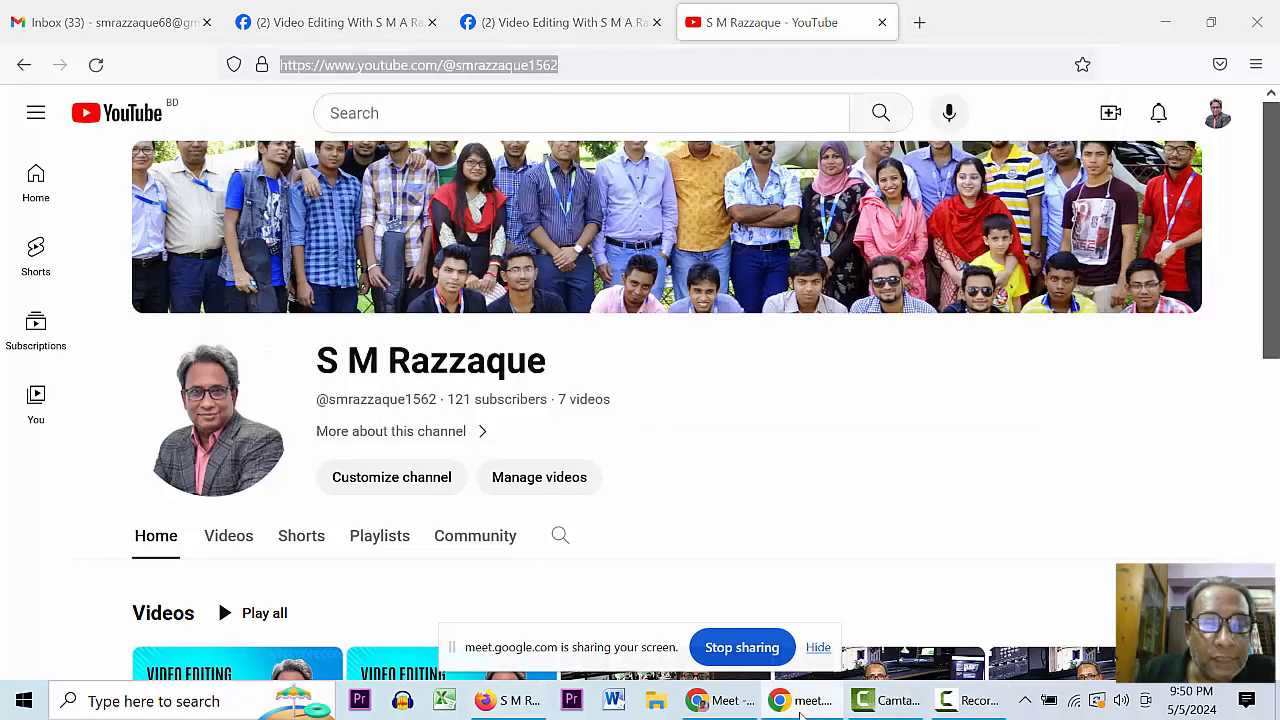
left_click(727, 709)
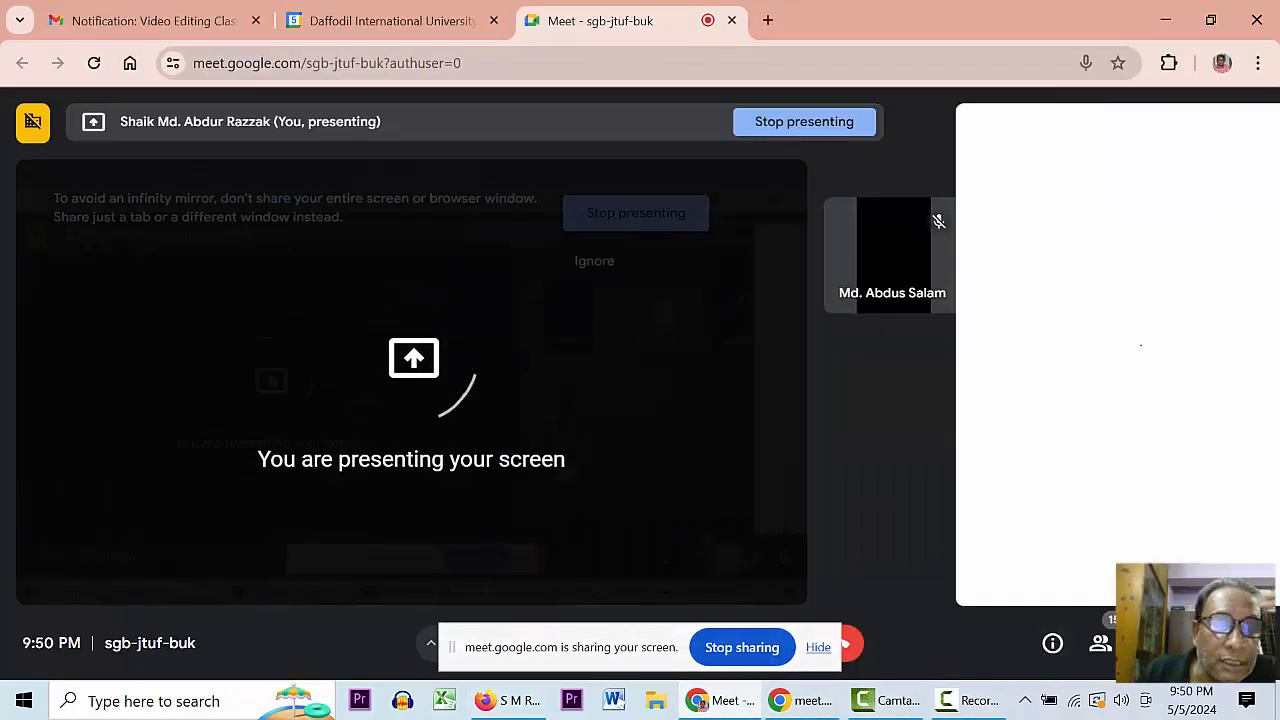
- Paste the channel address into the Meet chat, then clear the duplicated text
type("62")
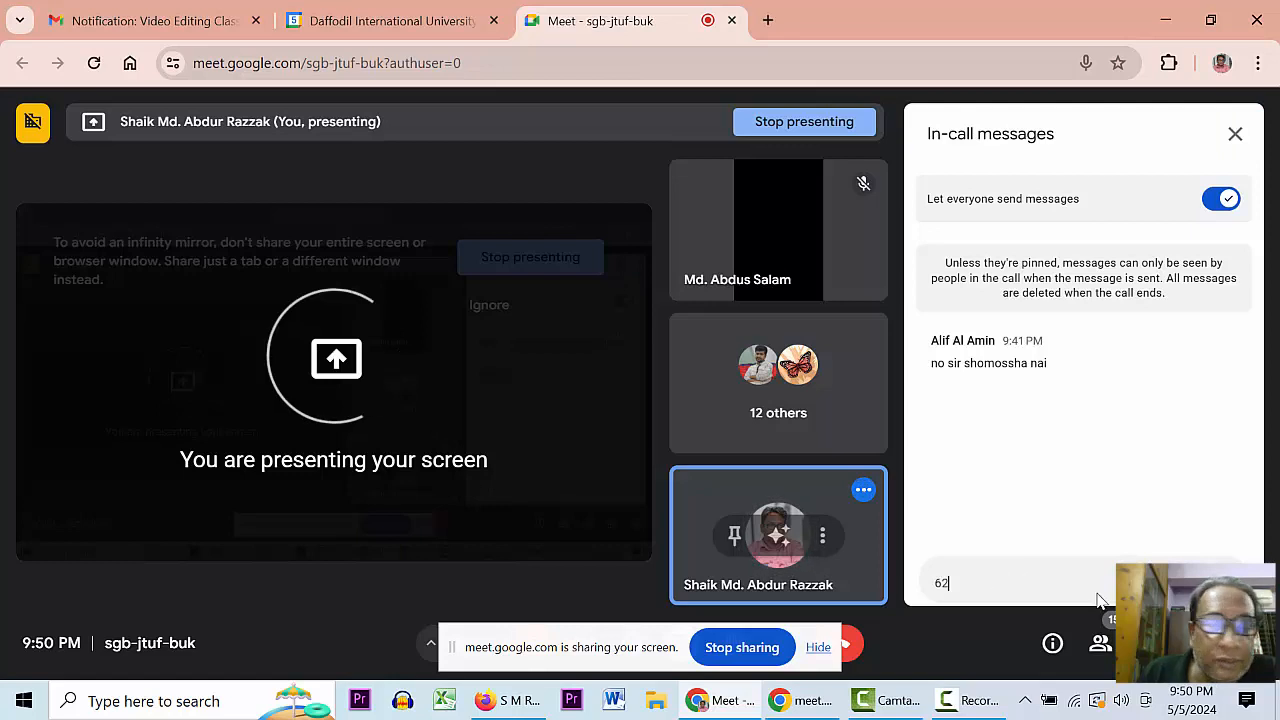
key("ctrl+v")
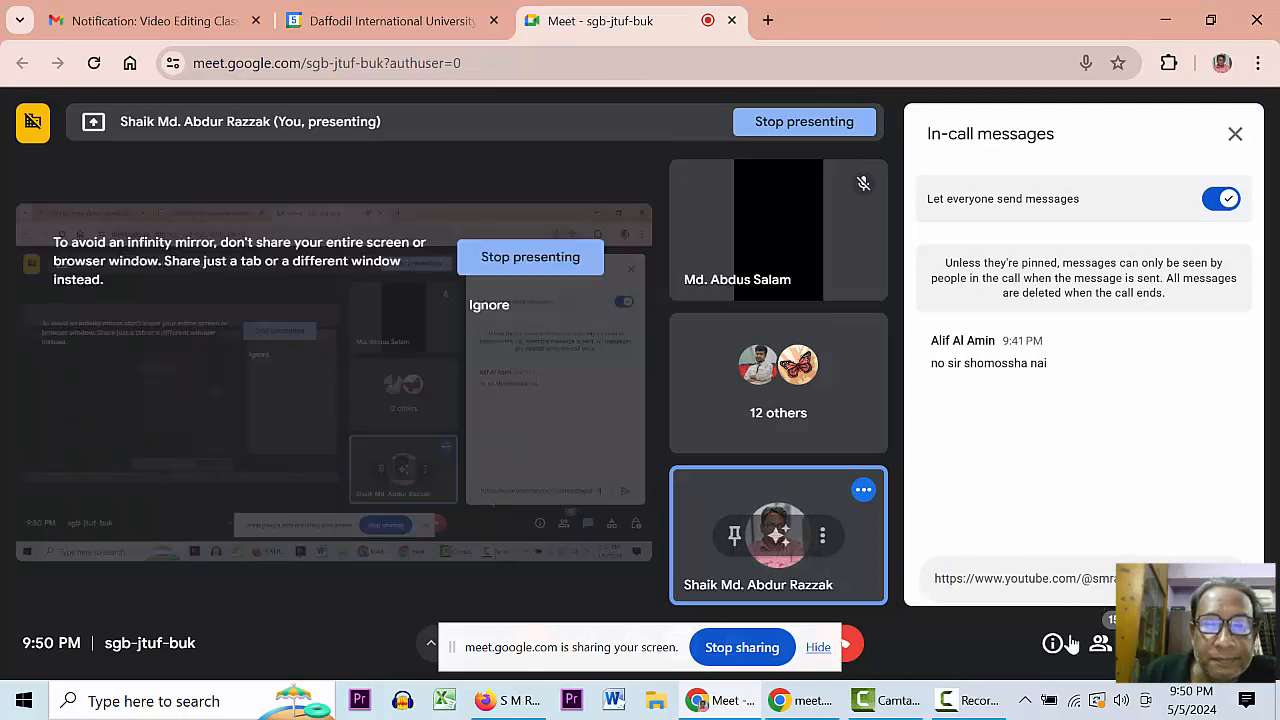
key("ctrl+v")
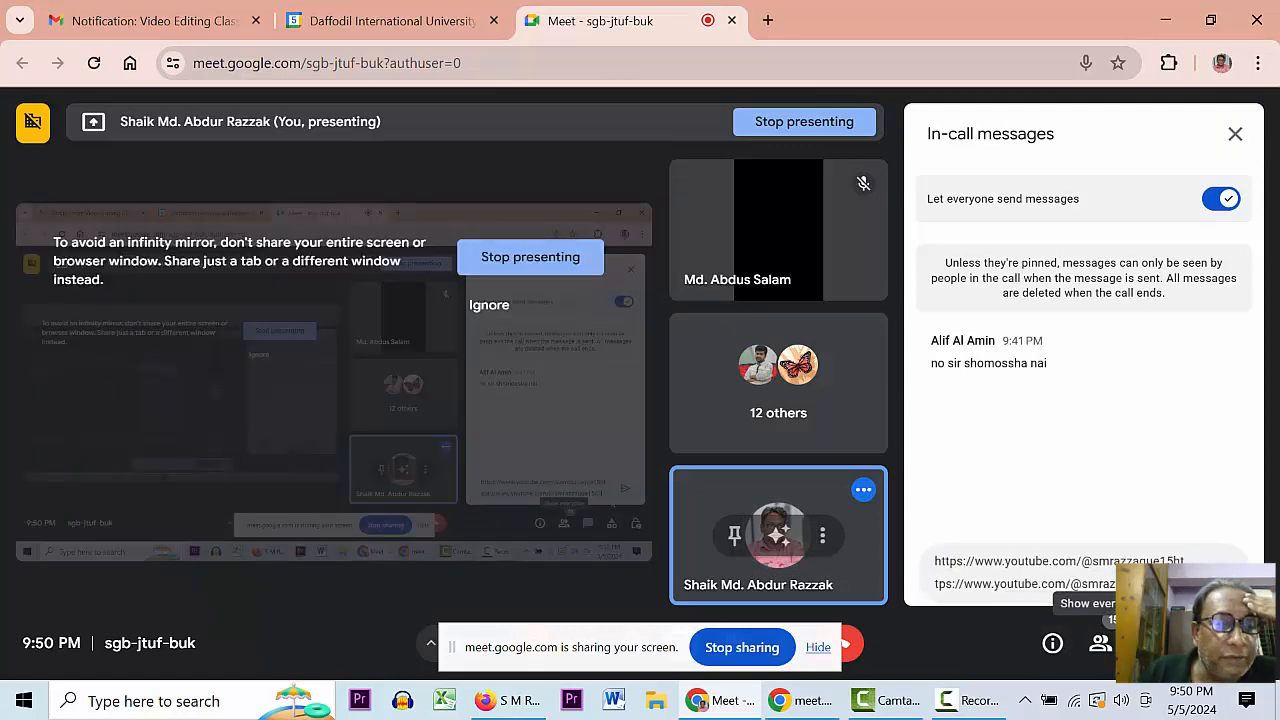
left_click_drag(1150, 584, 918, 562)
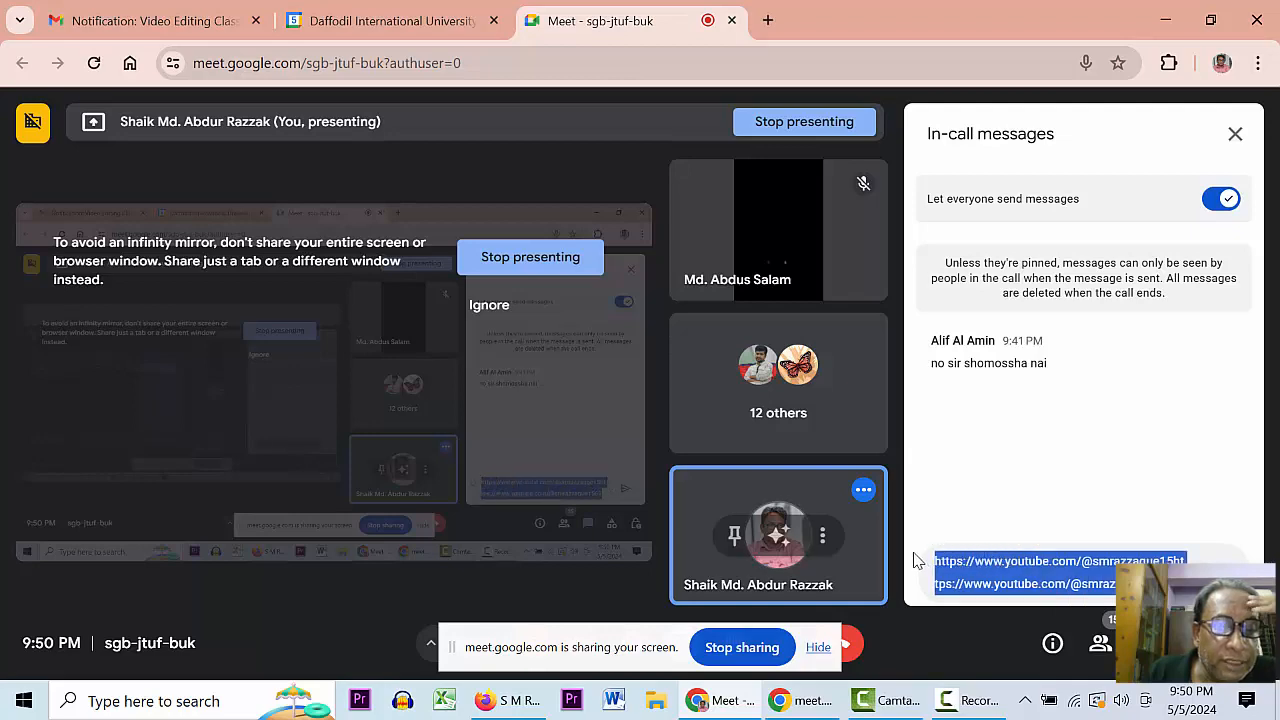
key("BackSpace")
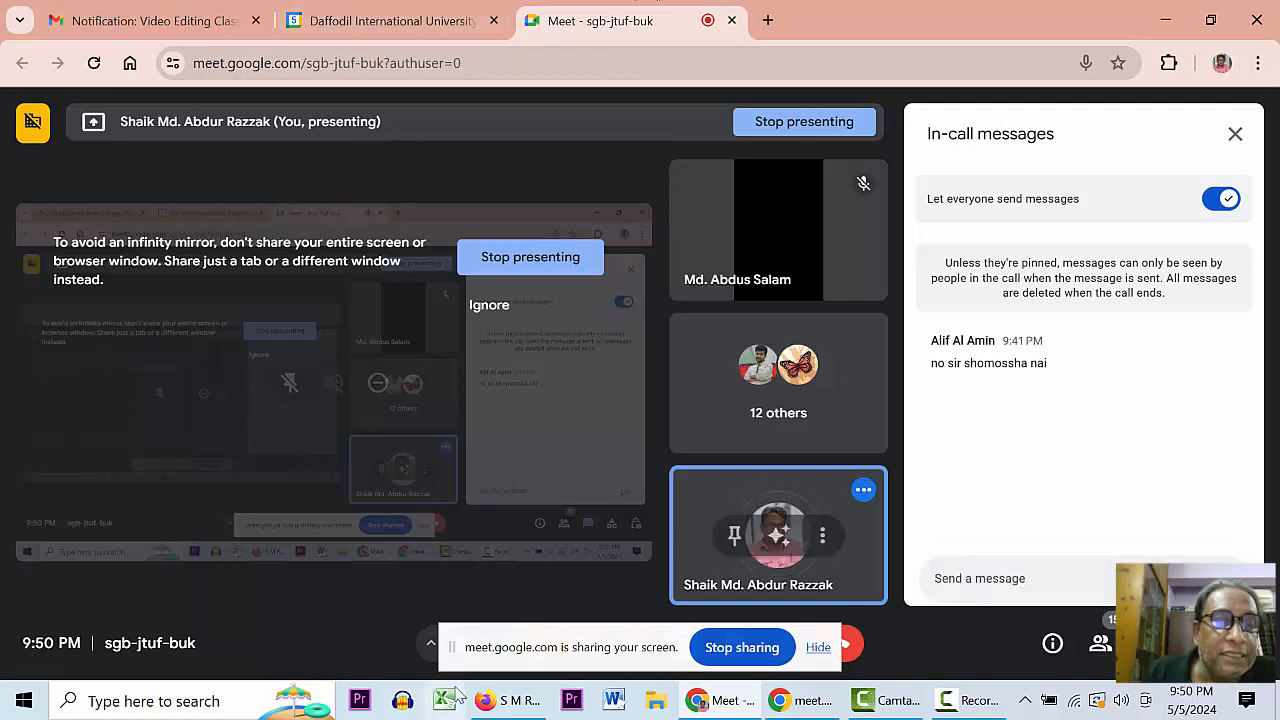
- Select the channel page's address in Firefox and go back to the Meet call
left_click(490, 705)
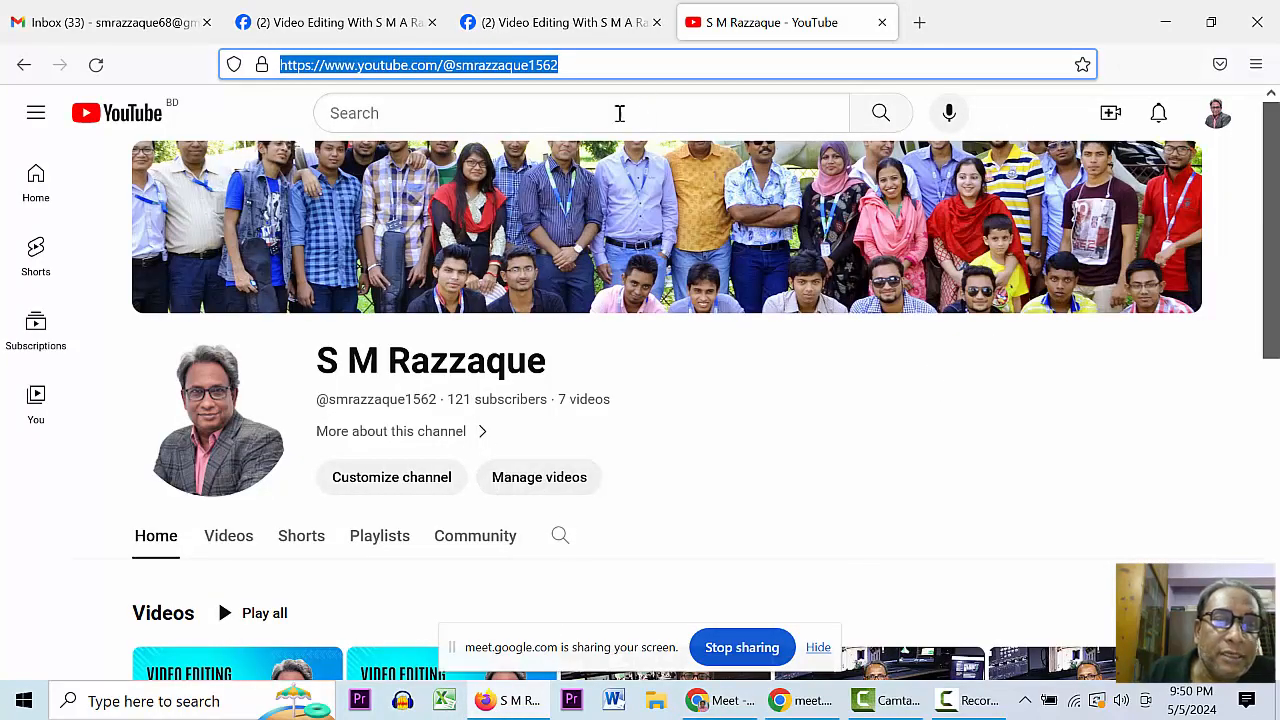
left_click(630, 67)
left_click_drag(509, 65, 310, 67)
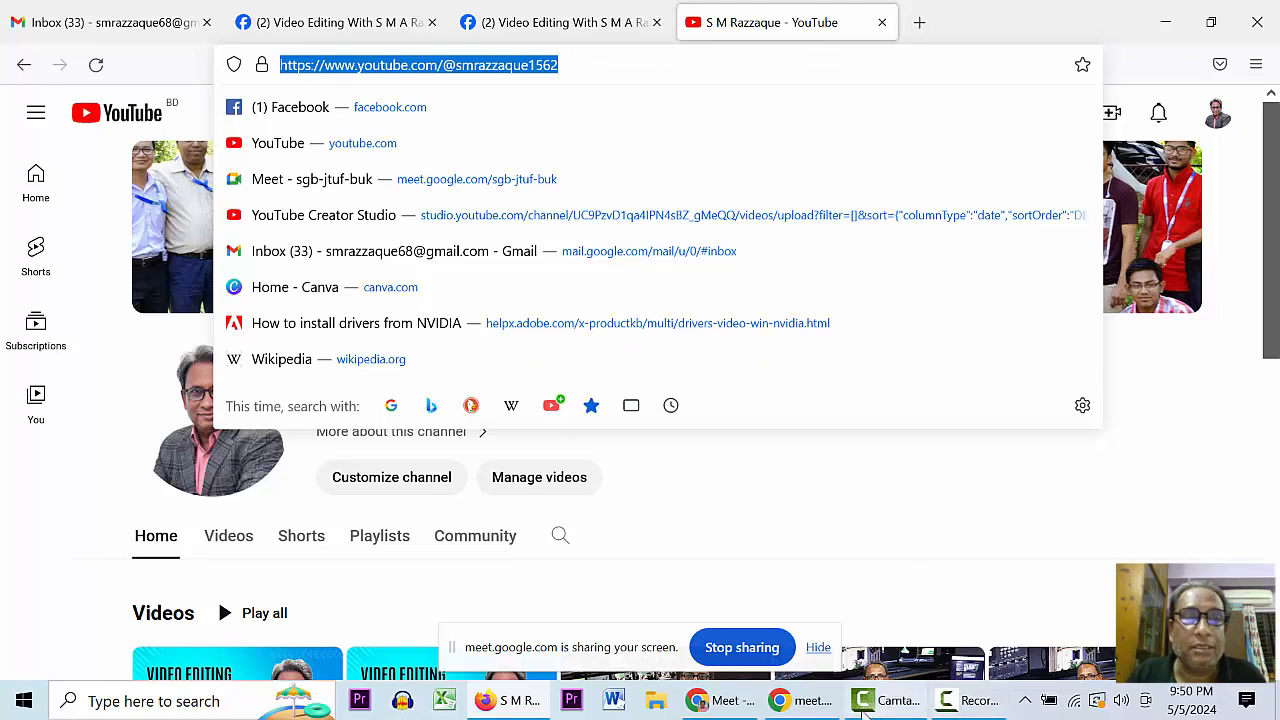
left_click(725, 701)
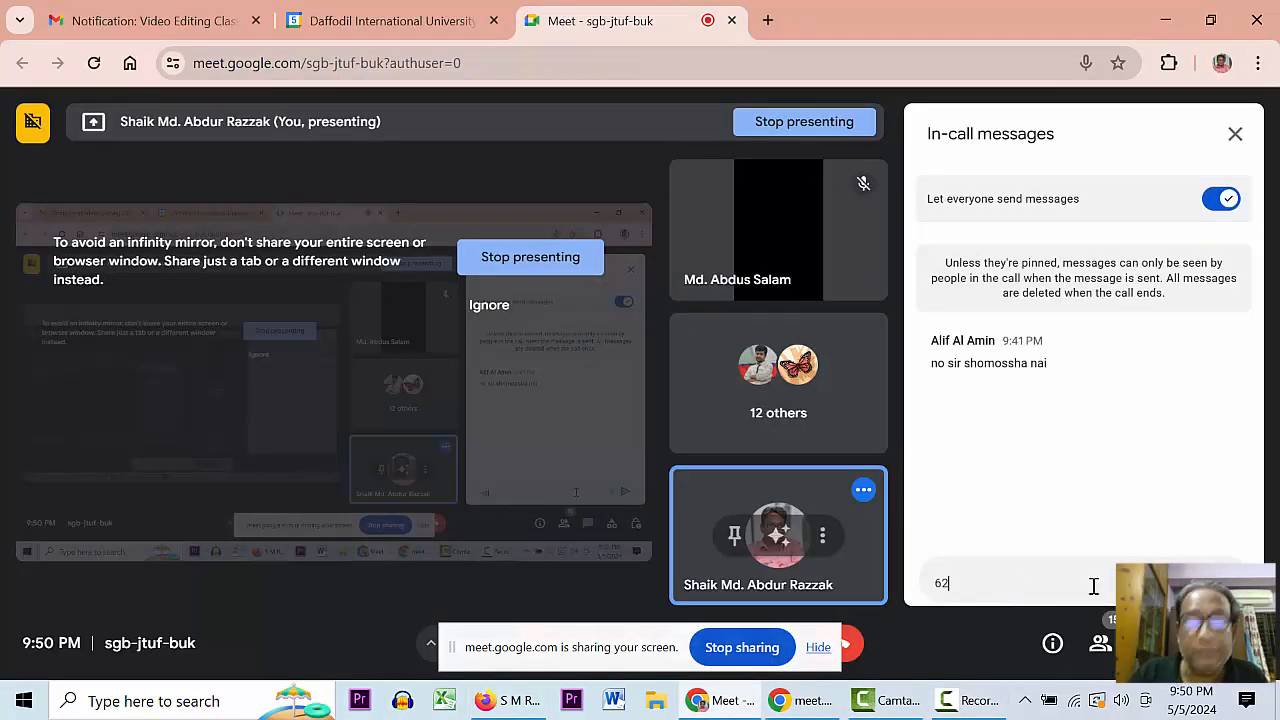
- Send the channel link in the Meet chat and bring the YouTube channel back
key("BackSpace")
key("BackSpace")
key("ctrl+v")
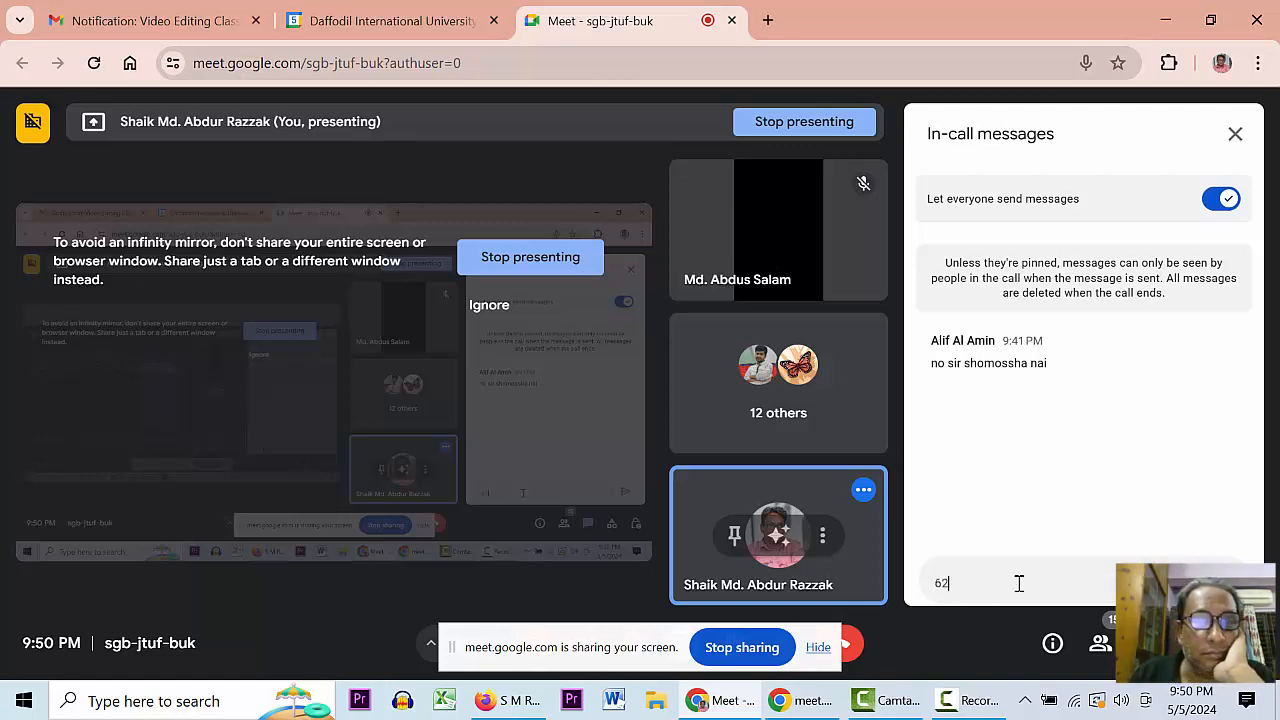
key("Return")
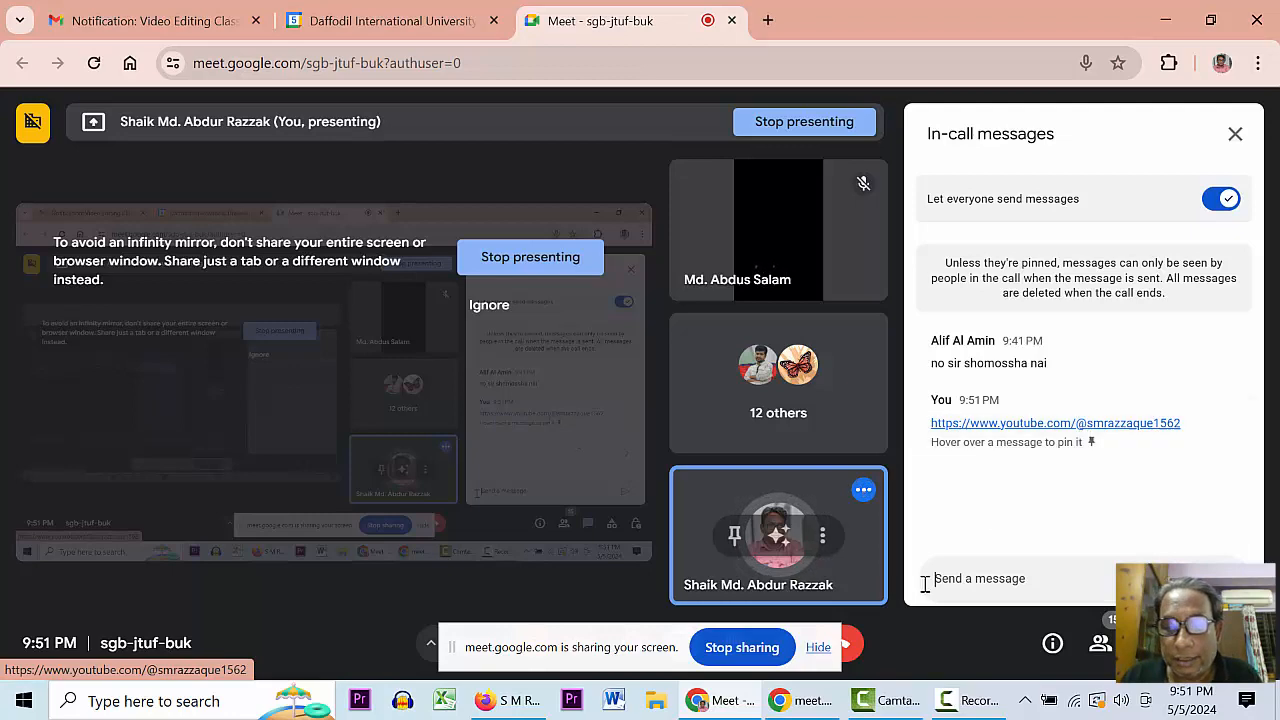
left_click(818, 647)
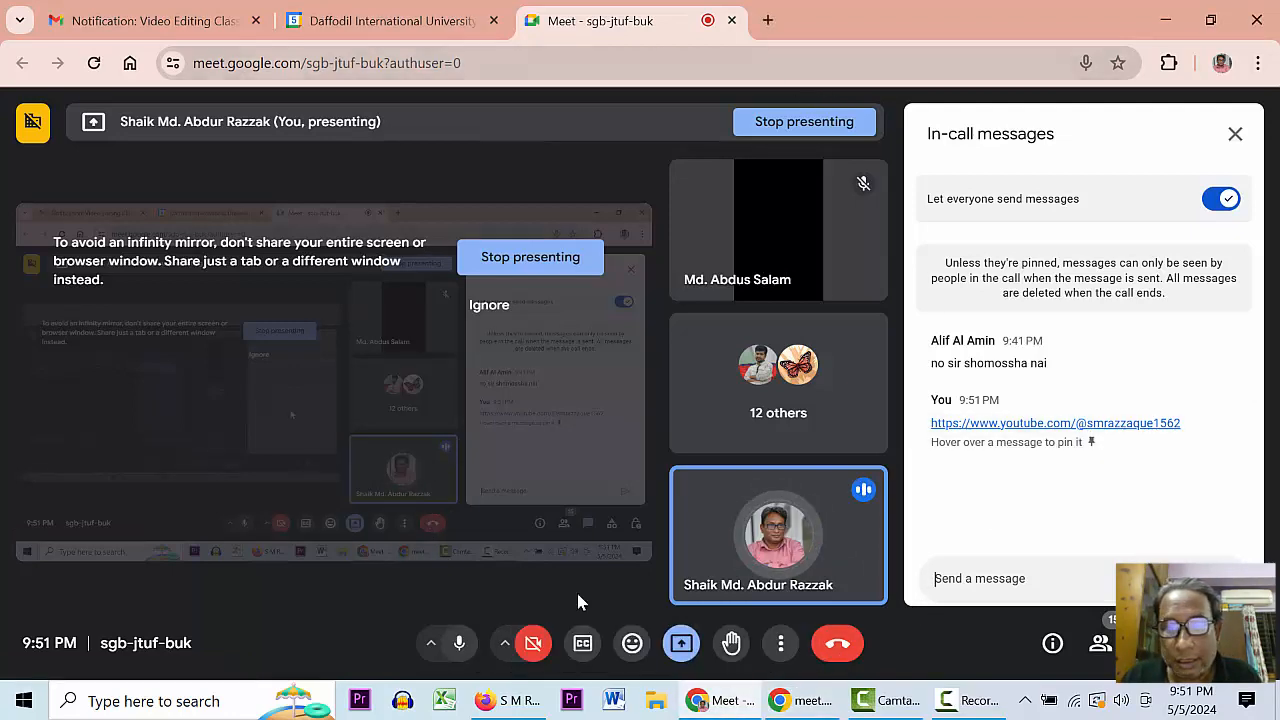
left_click(508, 700)
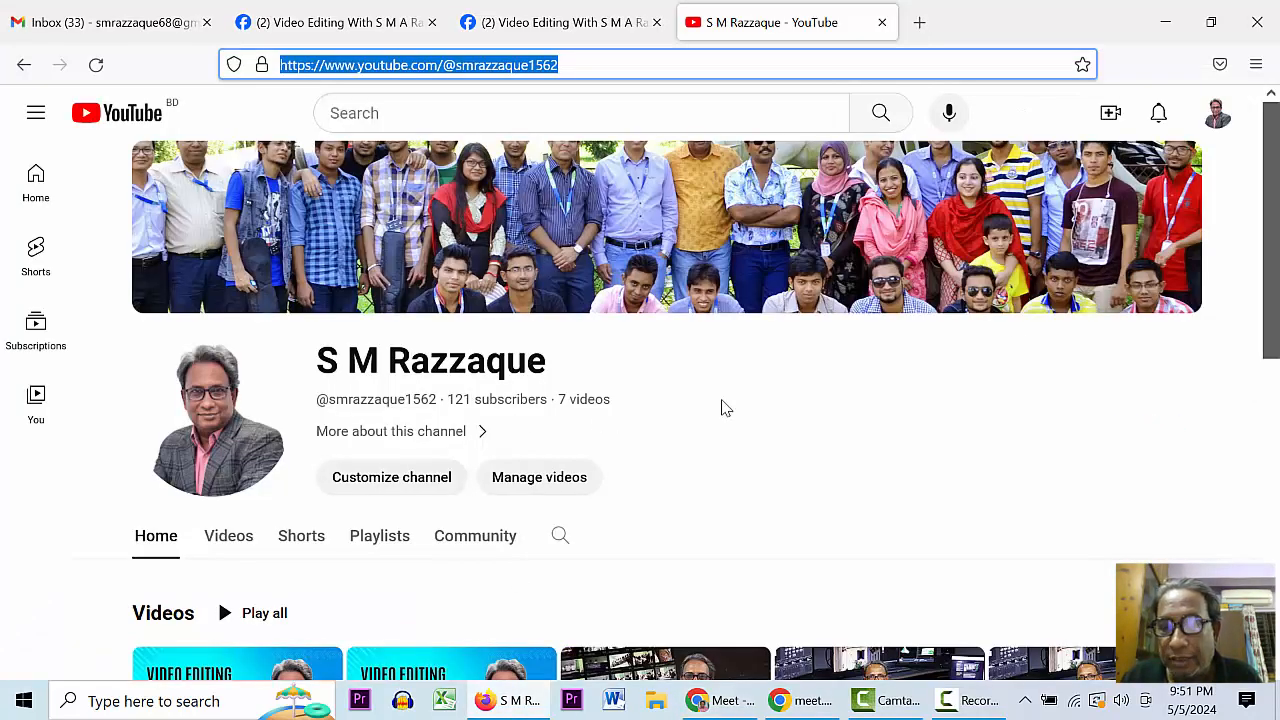
- Open the channel banner editor and close it again
left_click_drag(1272, 214, 1274, 180)
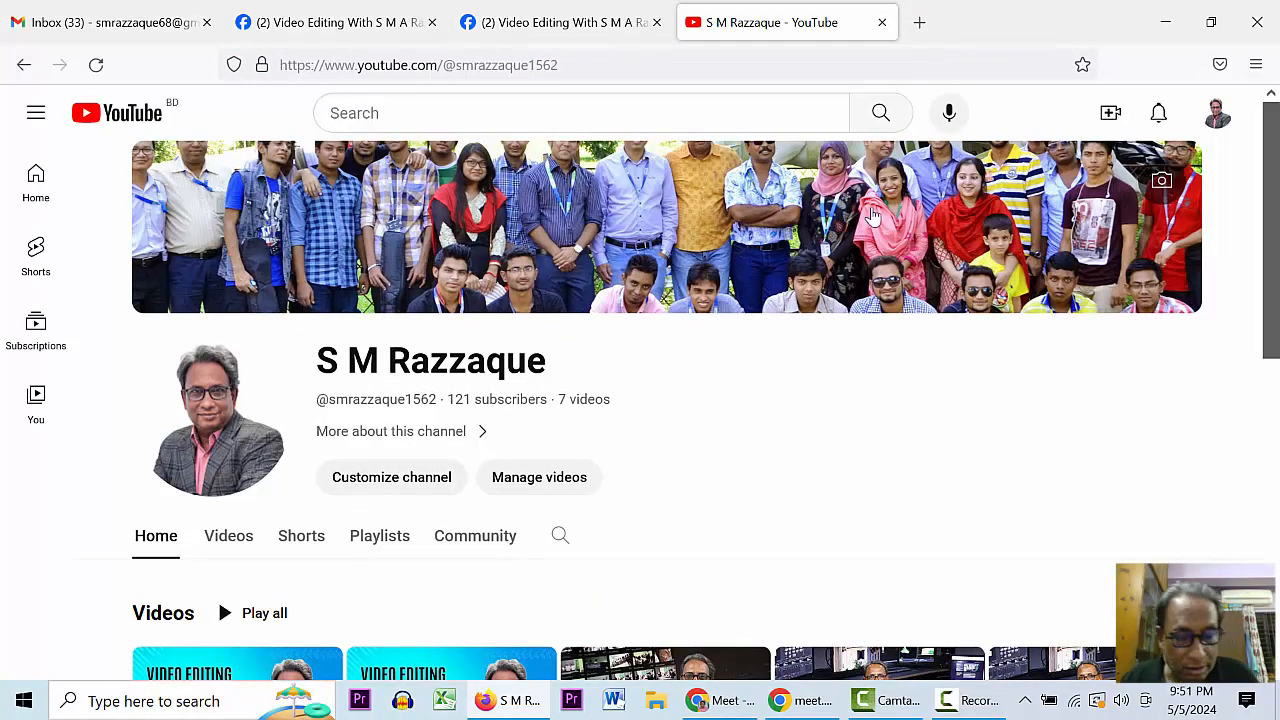
left_click(1161, 181)
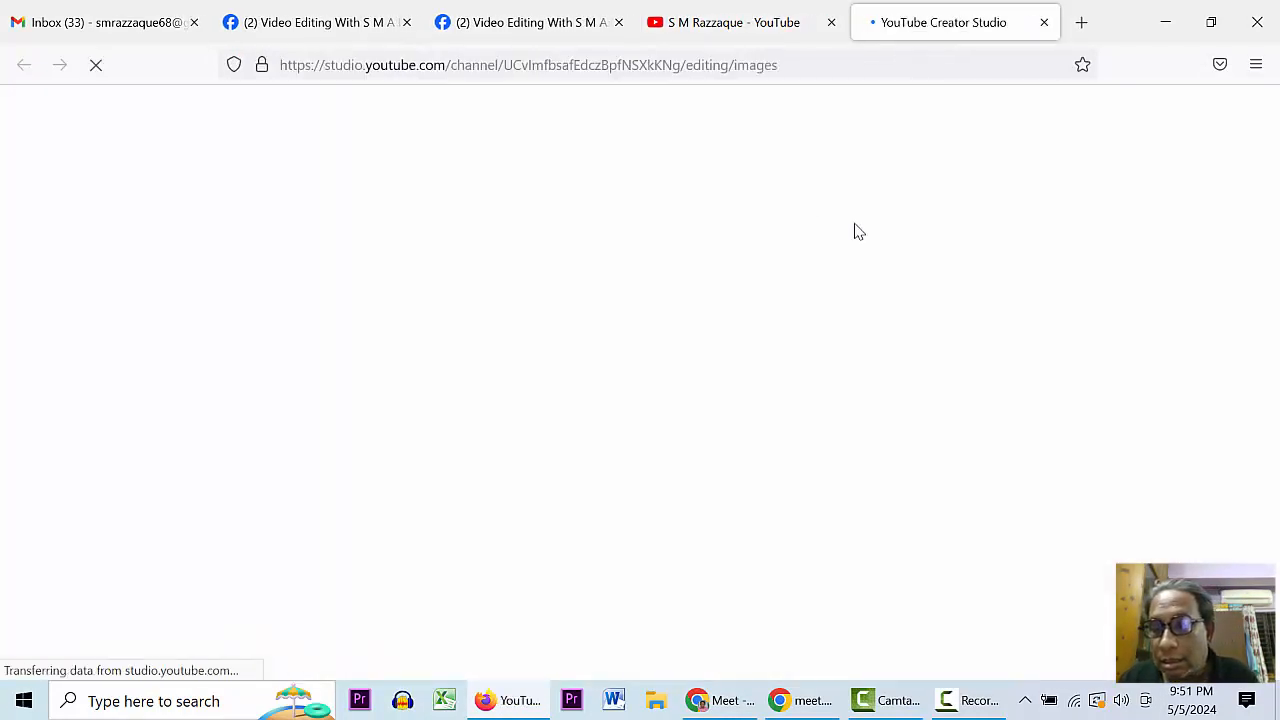
left_click(1043, 22)
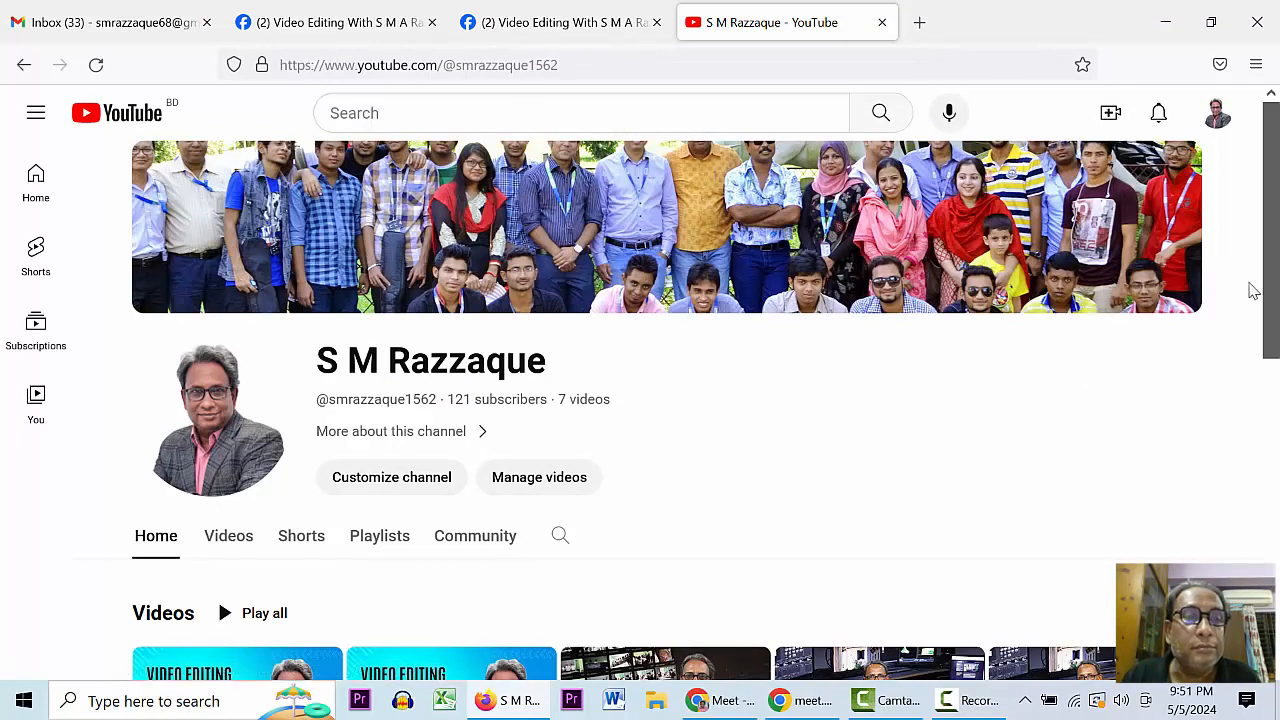
- Open the first playlist, the 2024 video editing course, from the Playlists tab
scroll(828, 500, "down", 3)
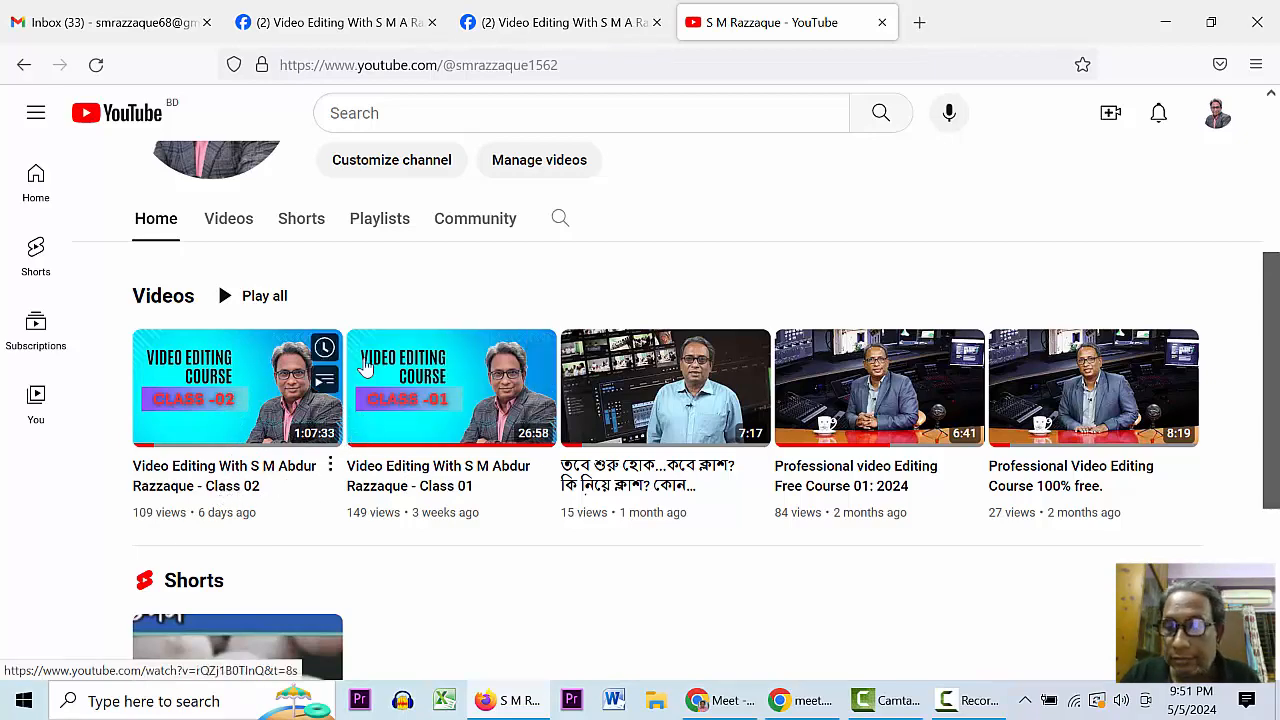
left_click(372, 217)
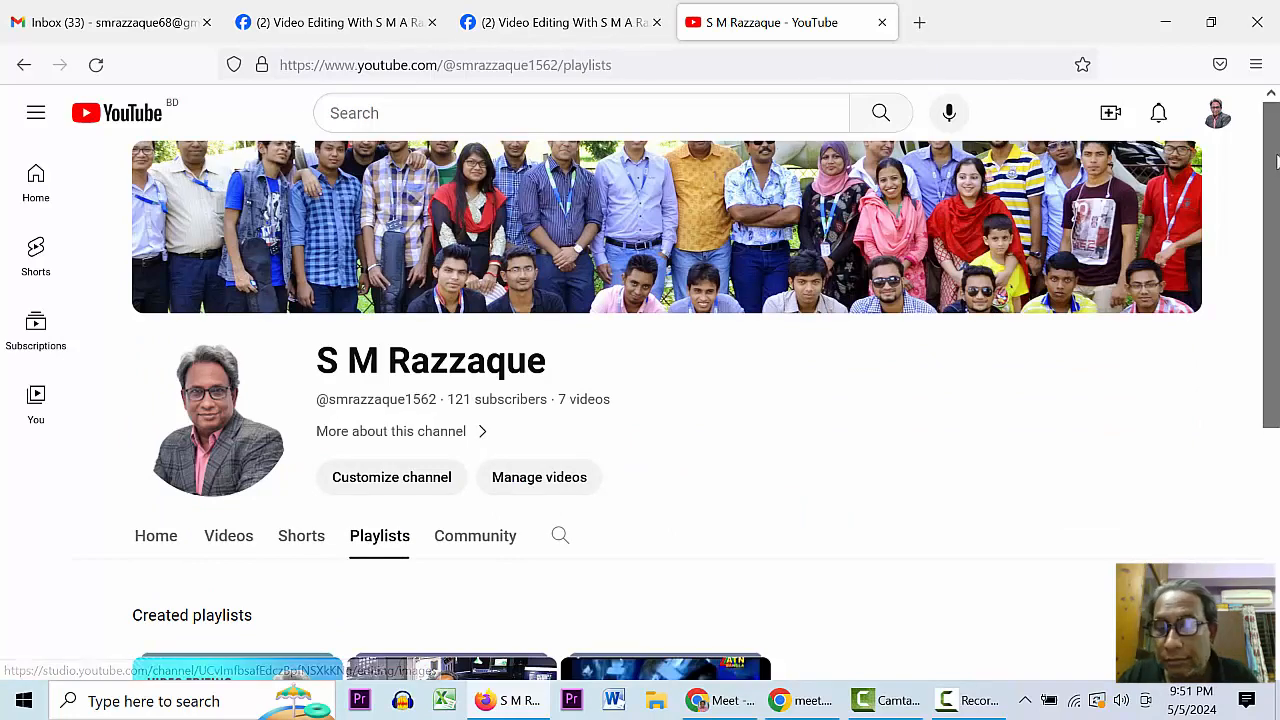
left_click_drag(1271, 163, 1249, 368)
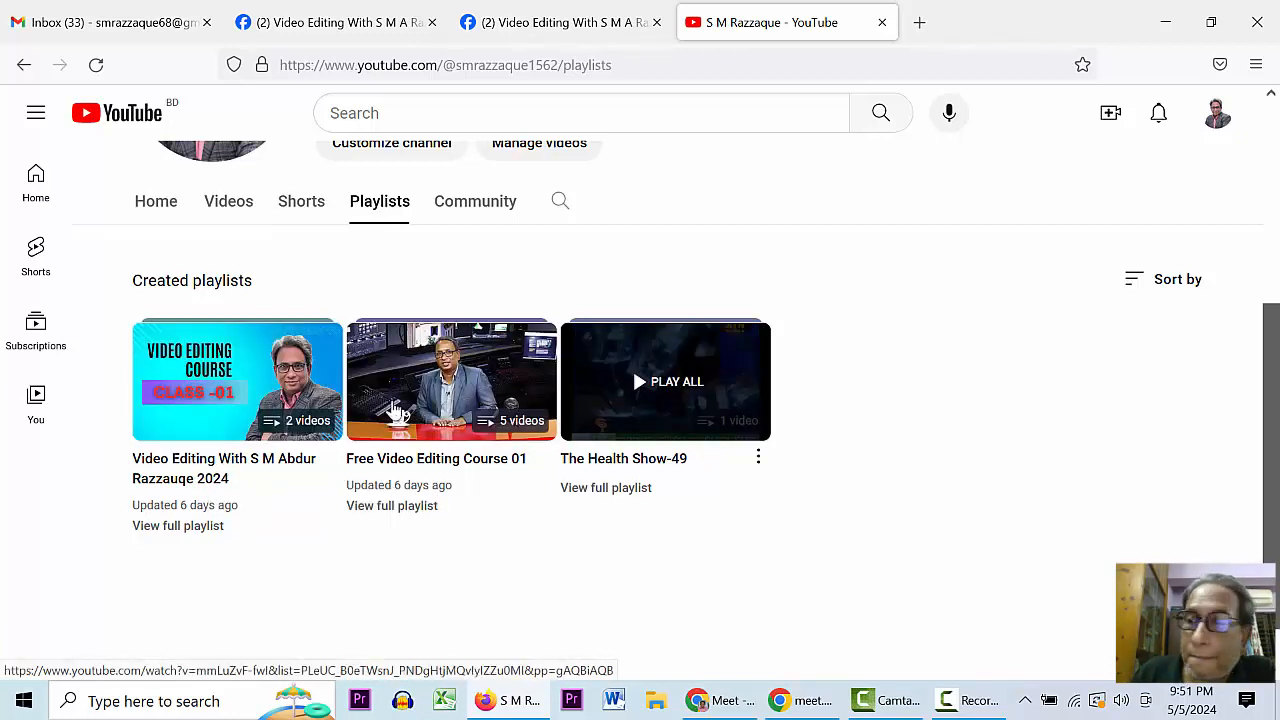
left_click(234, 423)
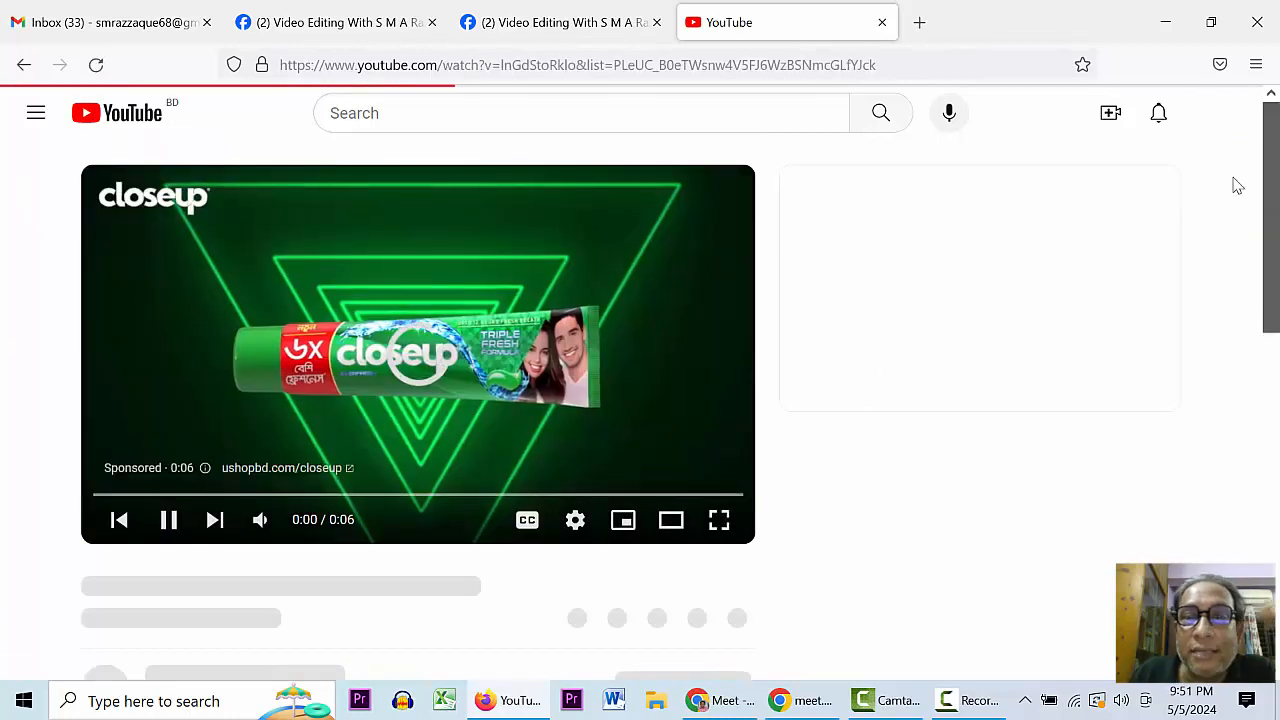
- Go back from the playlist, reopen one, then return to the channel's Playlists page
mouse_move(1270, 190)
left_mouse_down()
mouse_move(1271, 256)
mouse_move(1274, 202)
left_mouse_up()
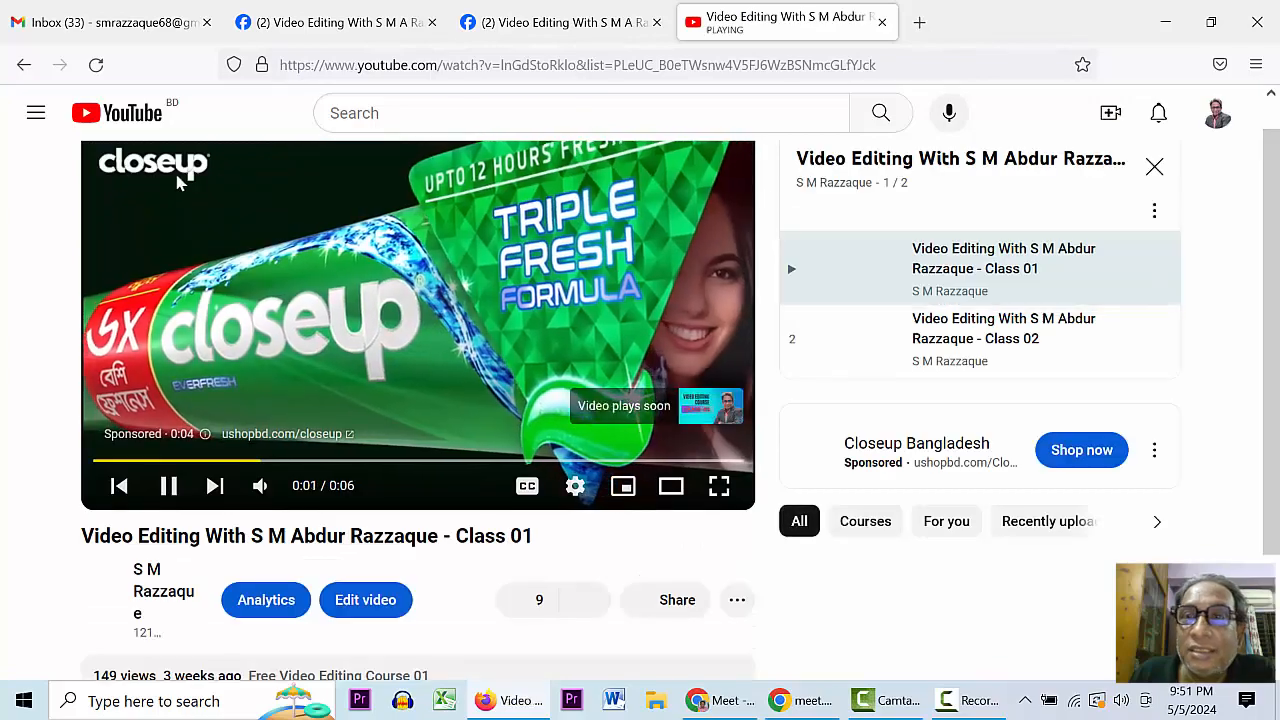
left_click(24, 64)
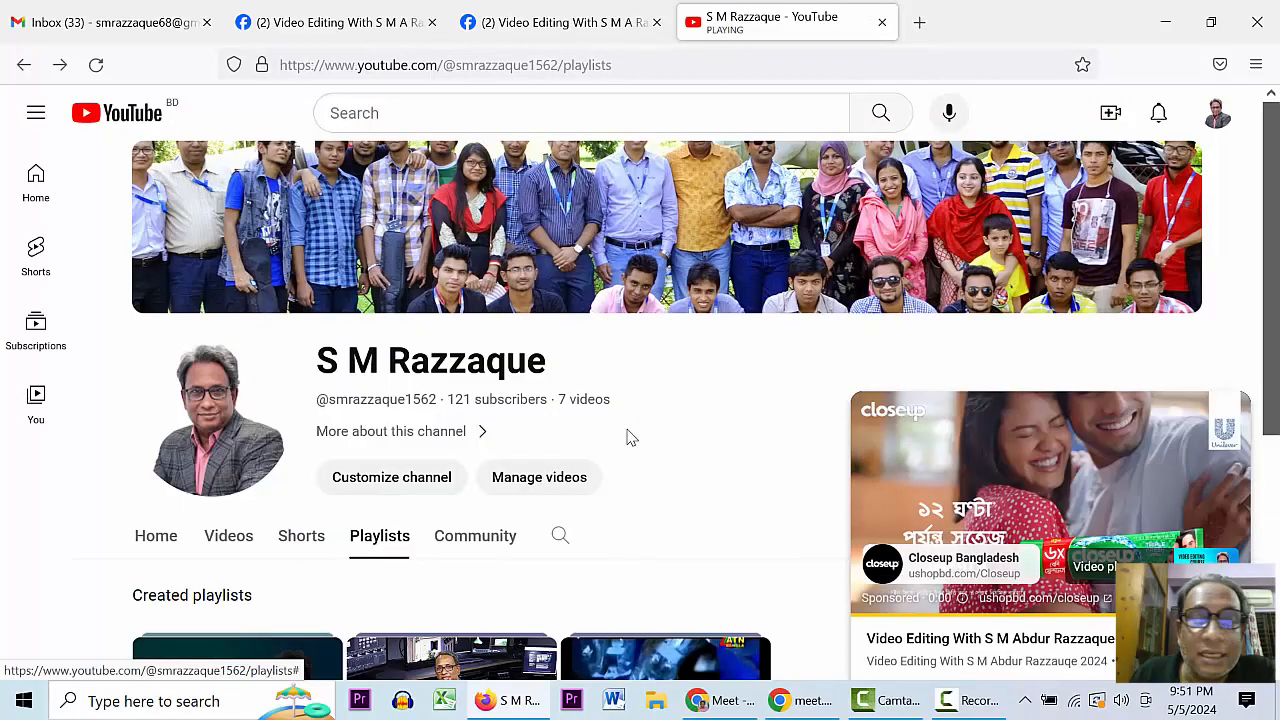
left_click_drag(1272, 180, 1274, 323)
left_click(393, 418)
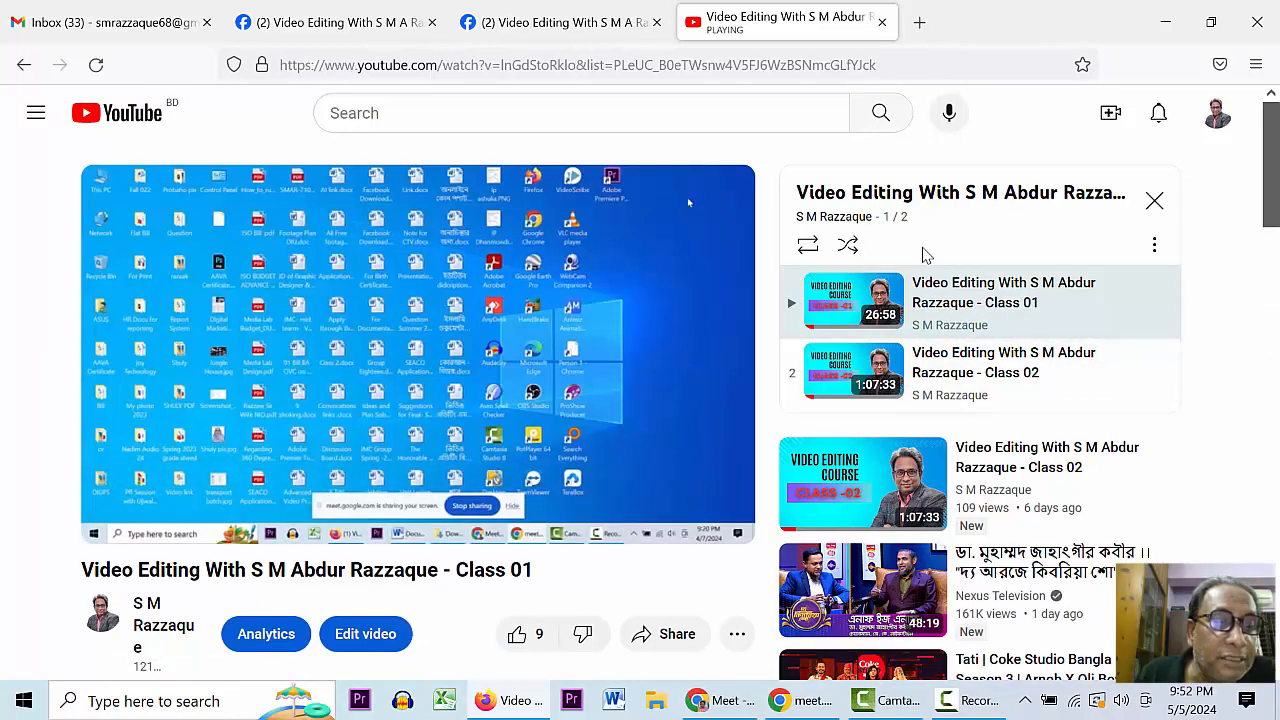
left_click(23, 65)
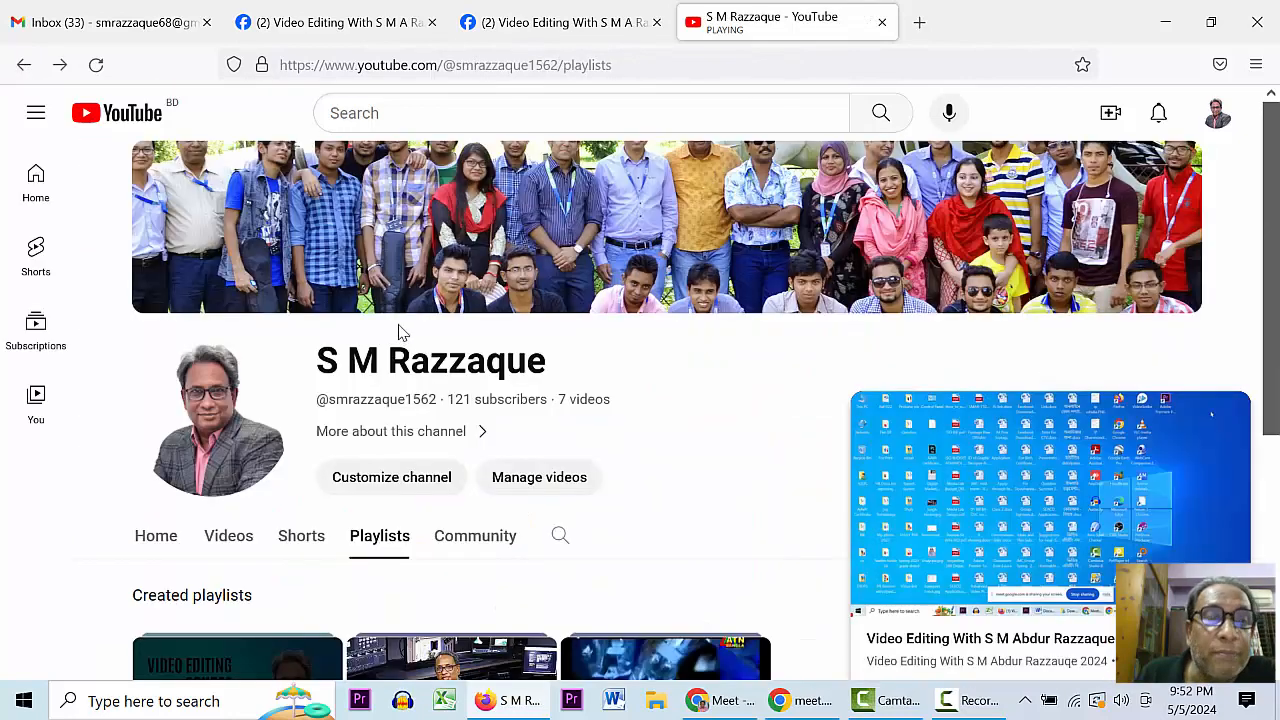
- Open the channel's Videos tab, reload it, and scroll through the uploads
left_click(229, 536)
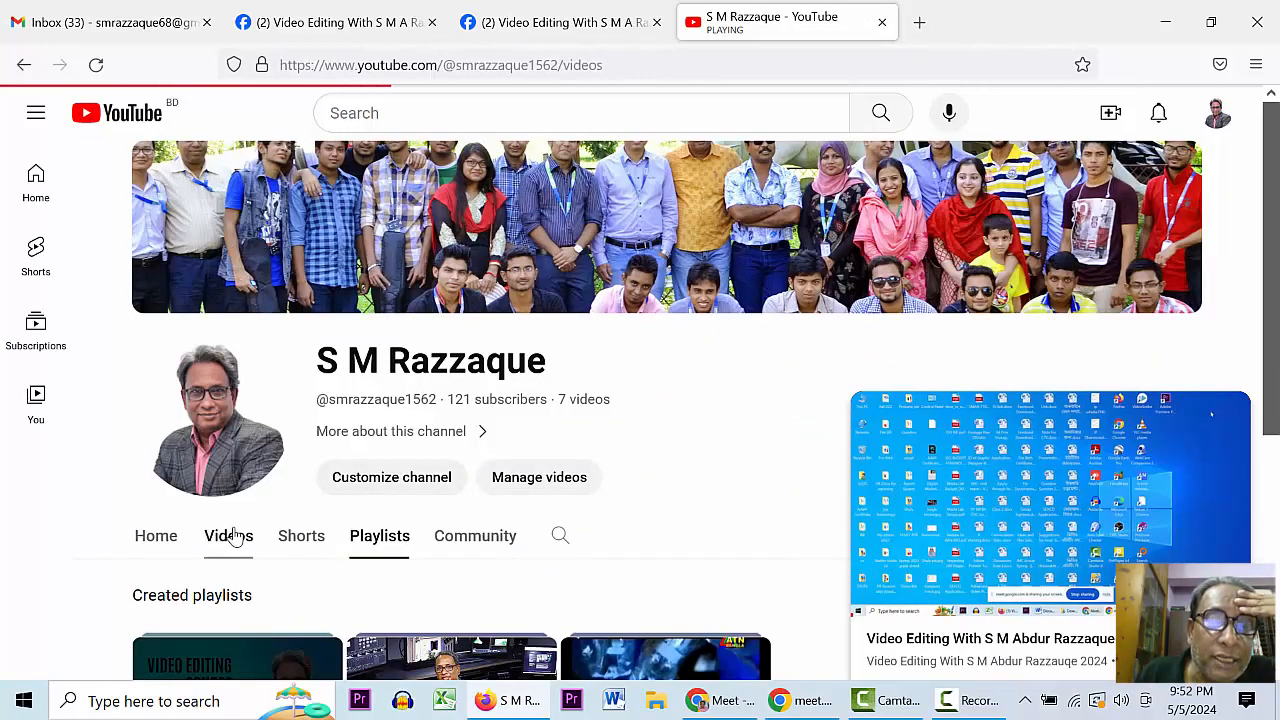
scroll(1240, 300, "down", 2)
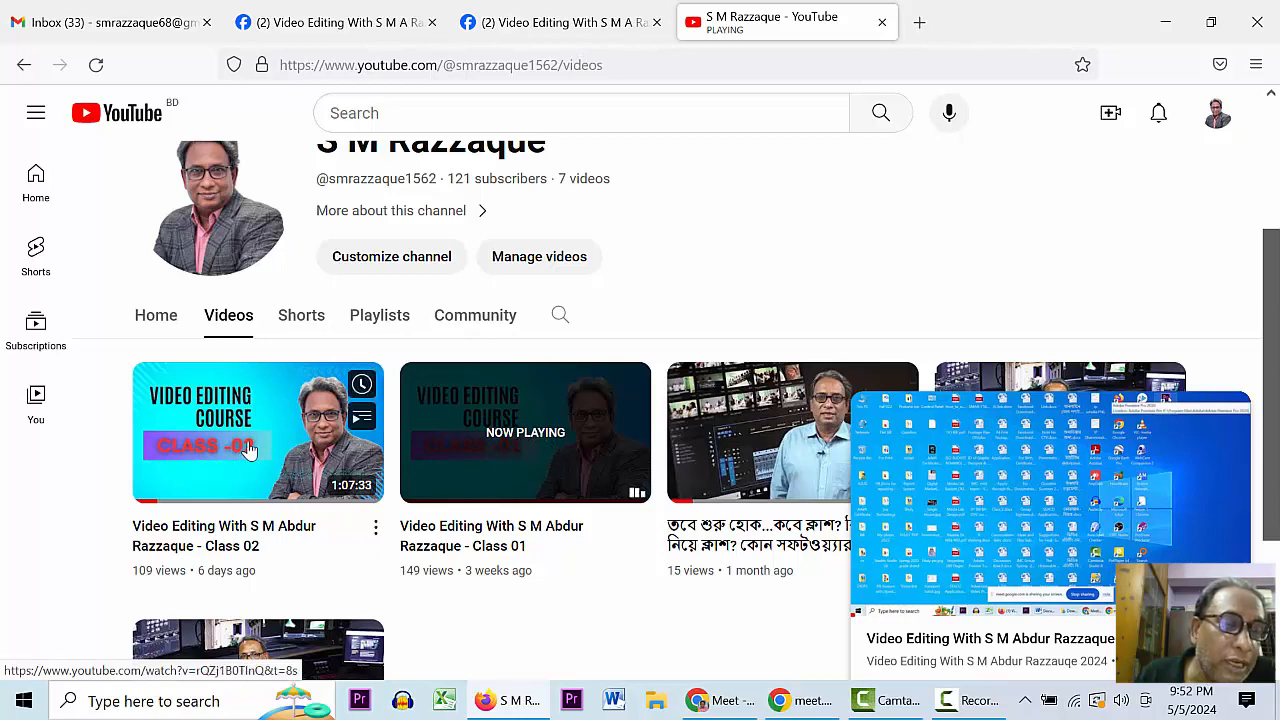
scroll(270, 440, "up", 2)
scroll(263, 487, "down", 3)
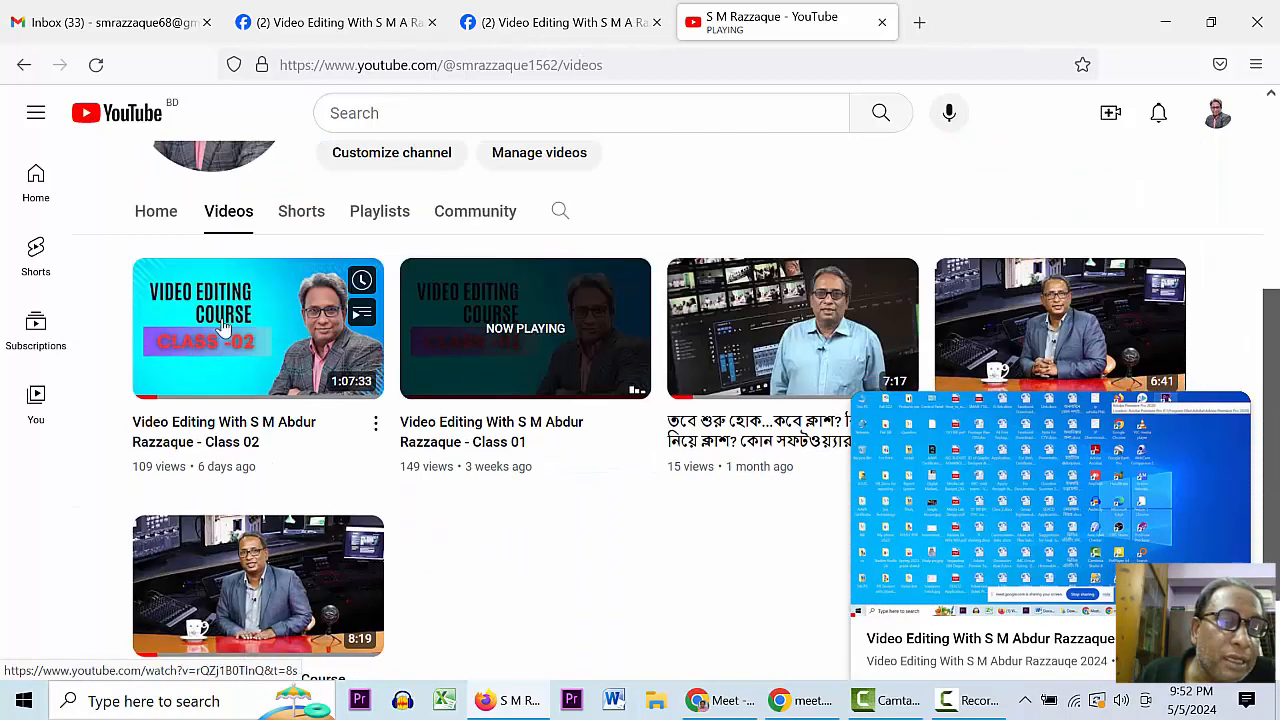
left_click(238, 210)
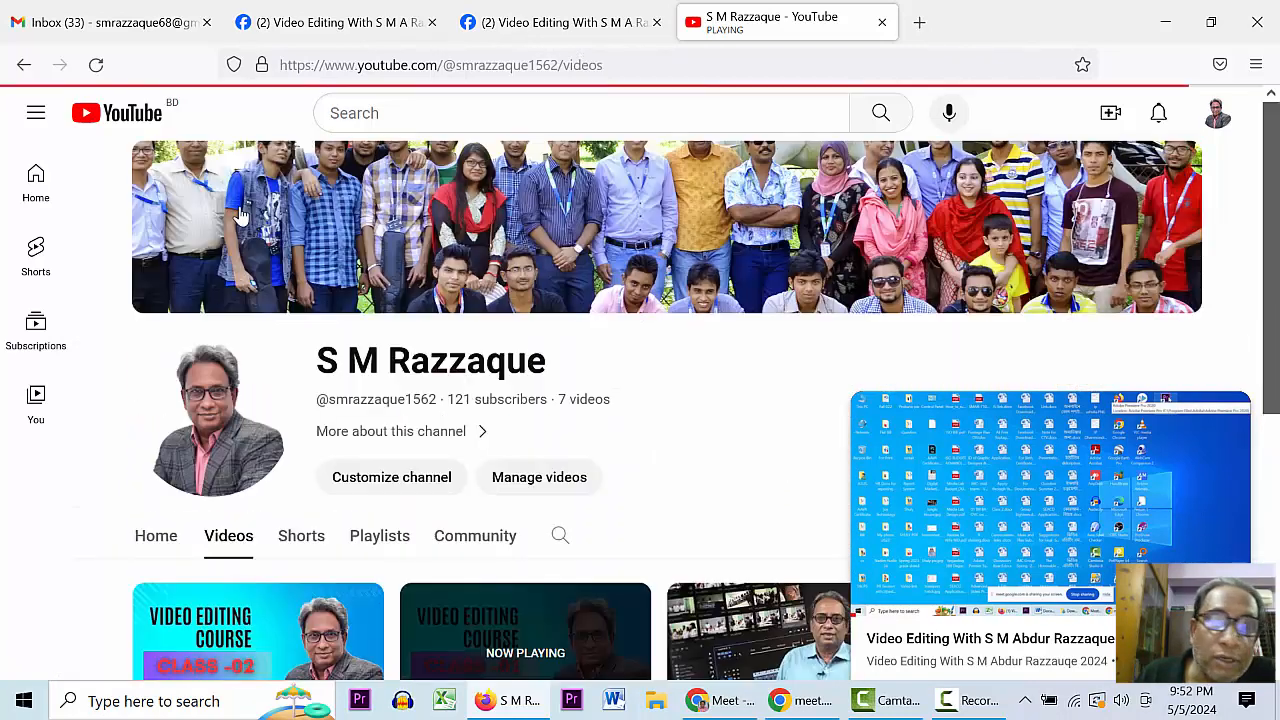
left_click(222, 546)
scroll(218, 378, "down", 2)
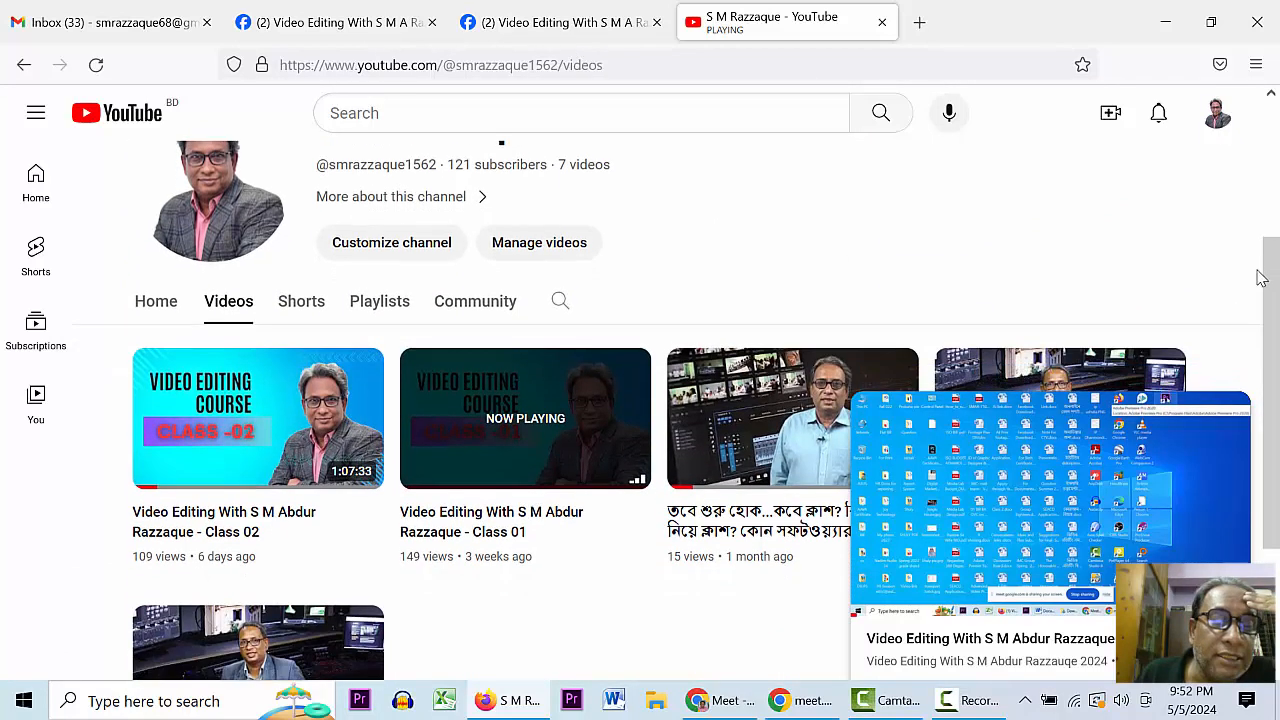
- Close the YouTube mini player and return to the Google Meet call
mouse_move(1180, 491)
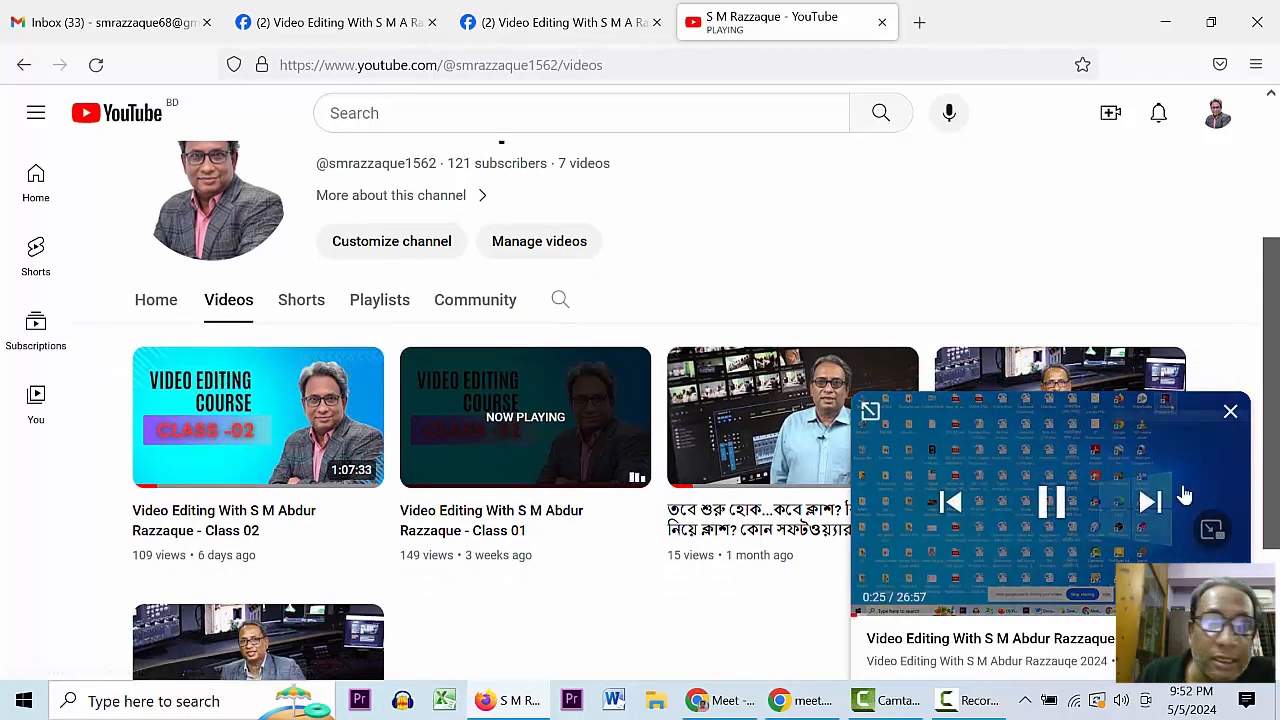
left_click(1231, 413)
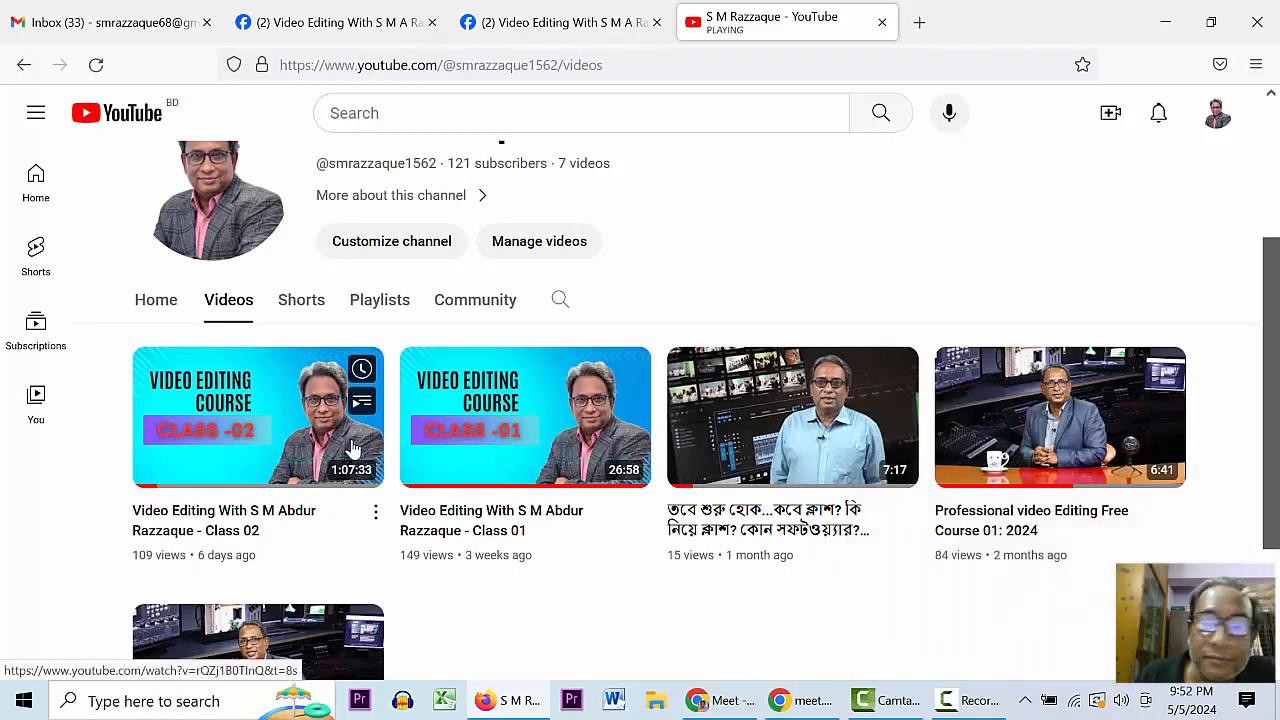
left_click(803, 705)
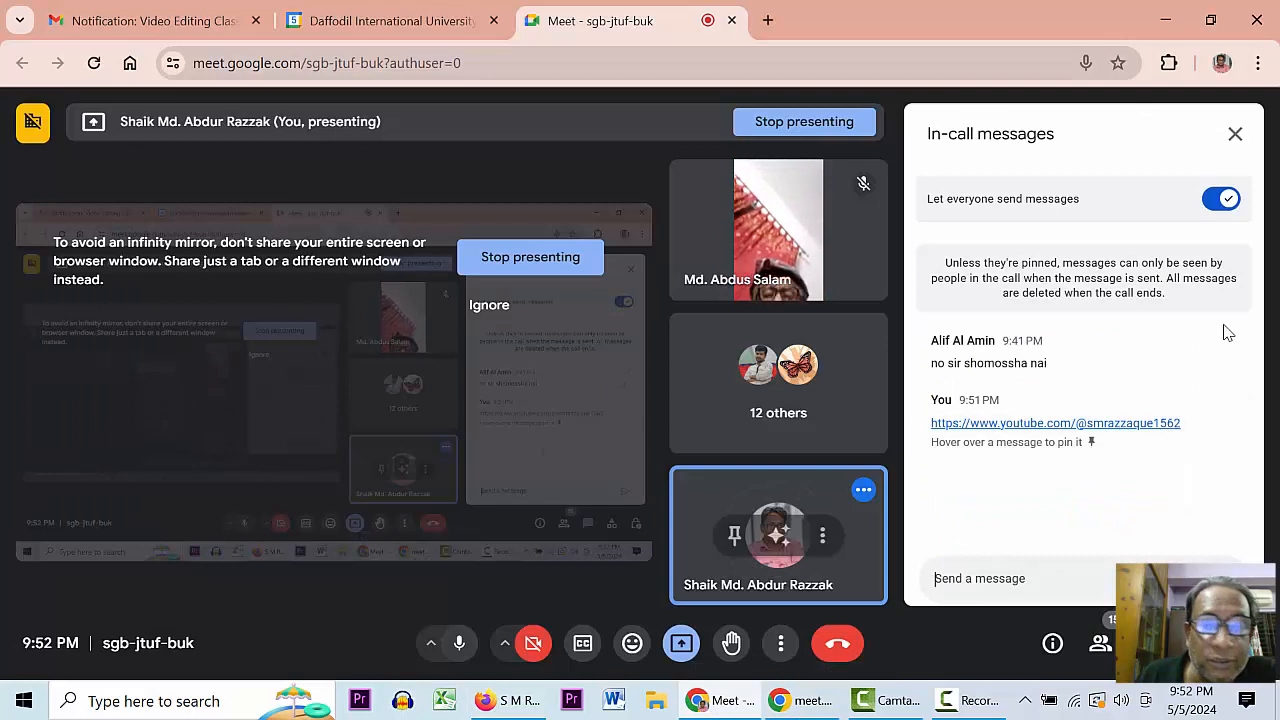
- Close Meet's in-call messages panel and bring the YouTube channel page forward
left_click(1234, 136)
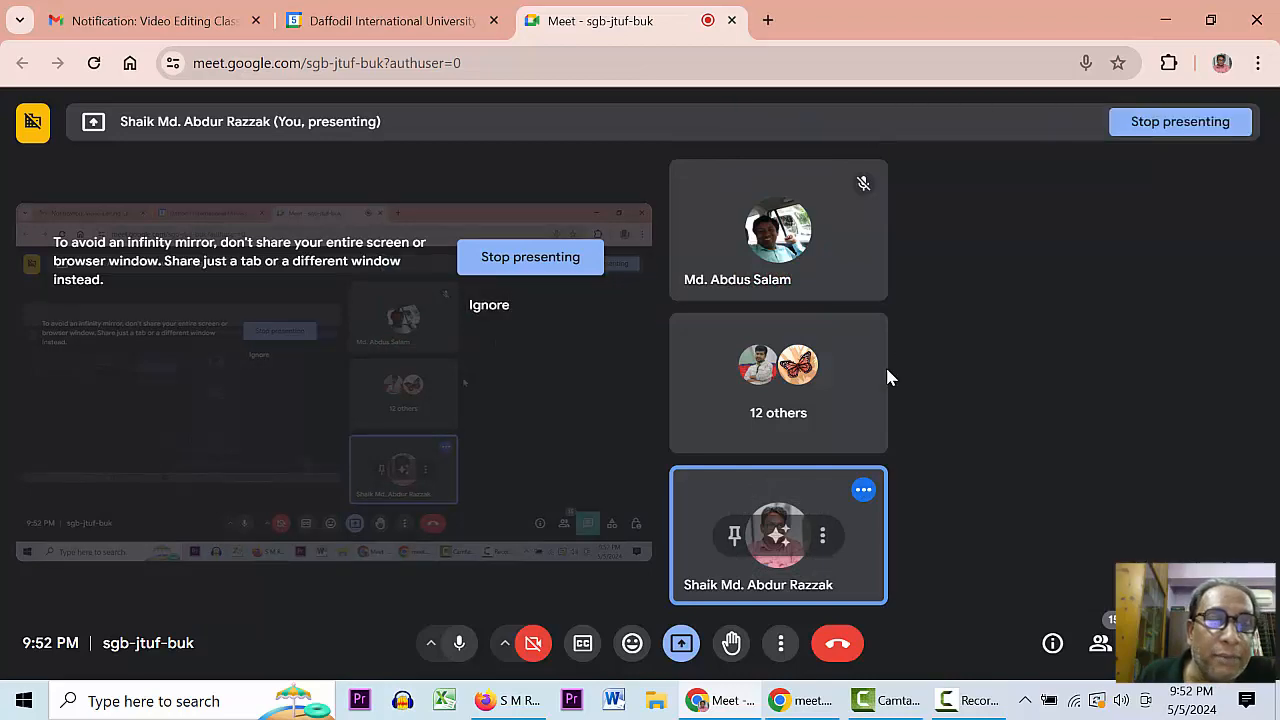
mouse_move(516, 706)
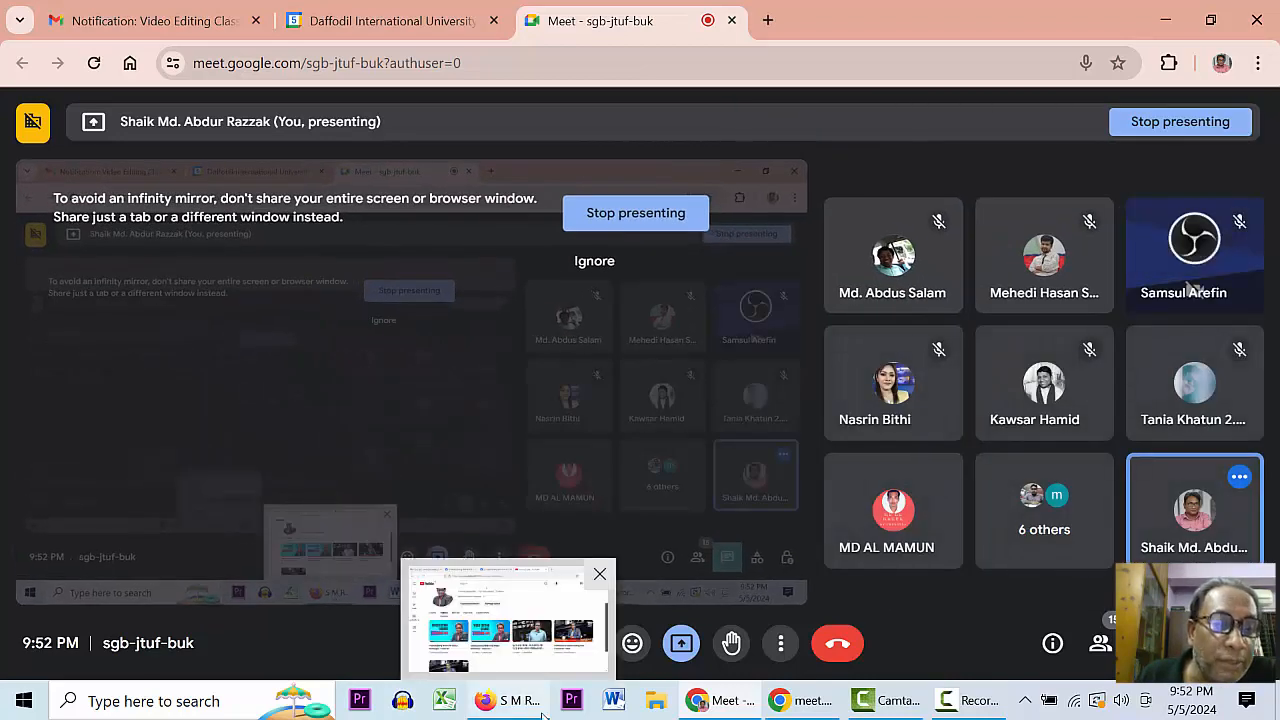
left_click(503, 705)
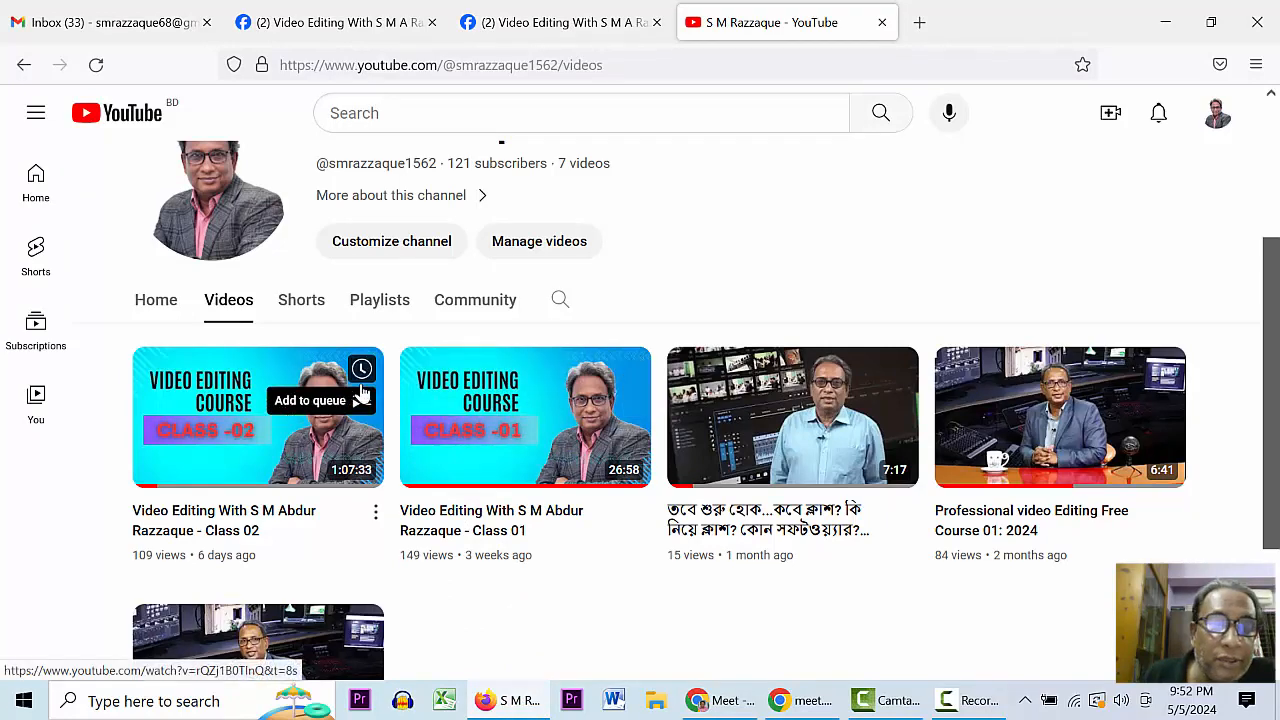
- Queue and play the Class 02 video, pause it, then close the YouTube tab
left_click(362, 398)
left_click(423, 445)
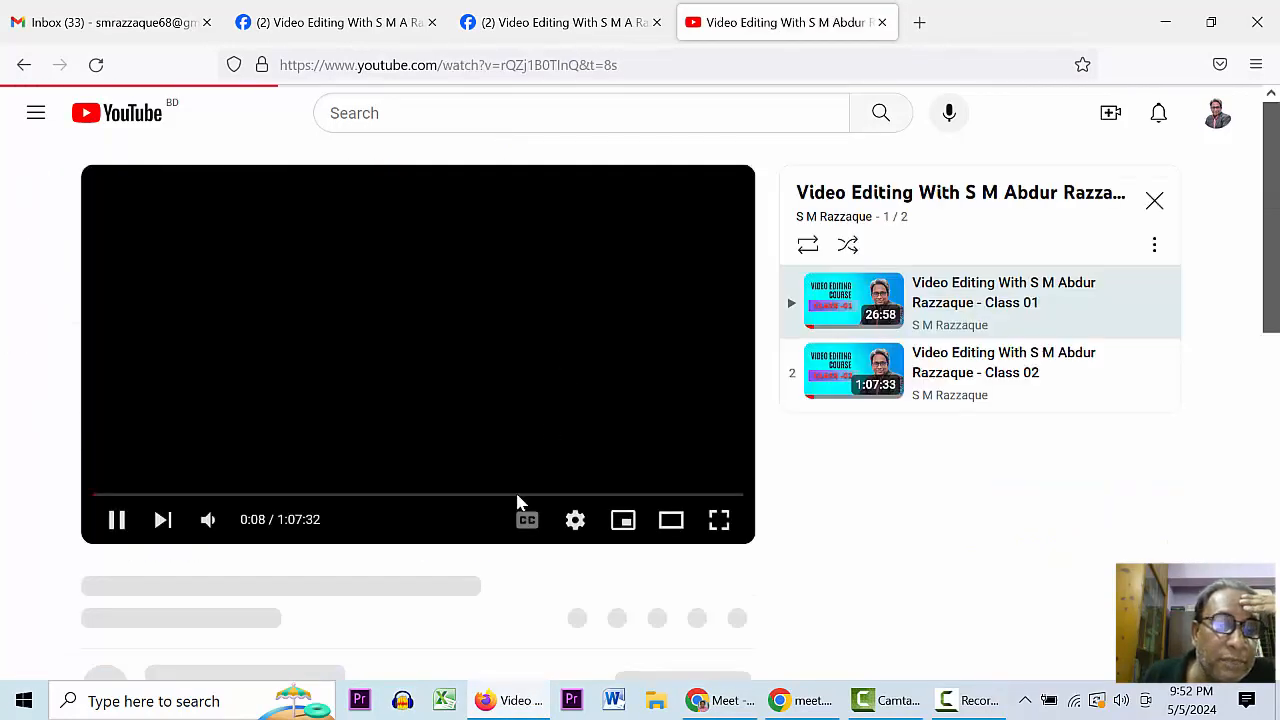
left_click(116, 522)
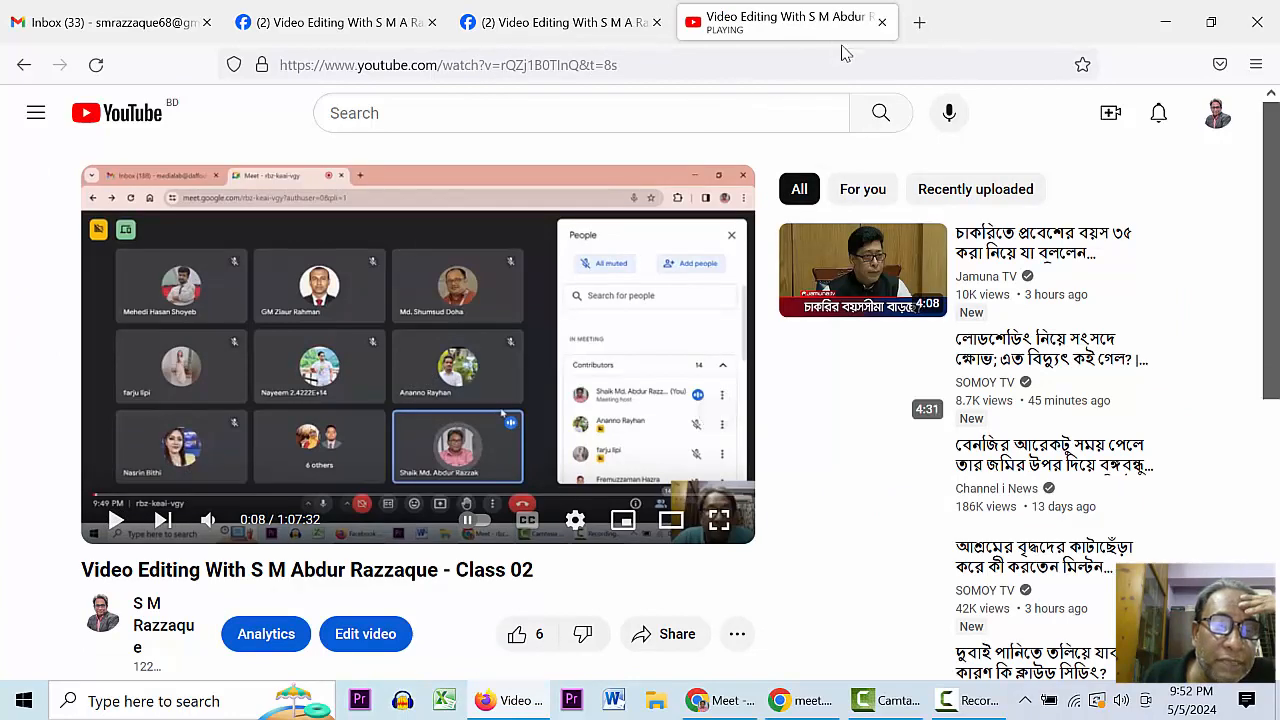
left_click(882, 22)
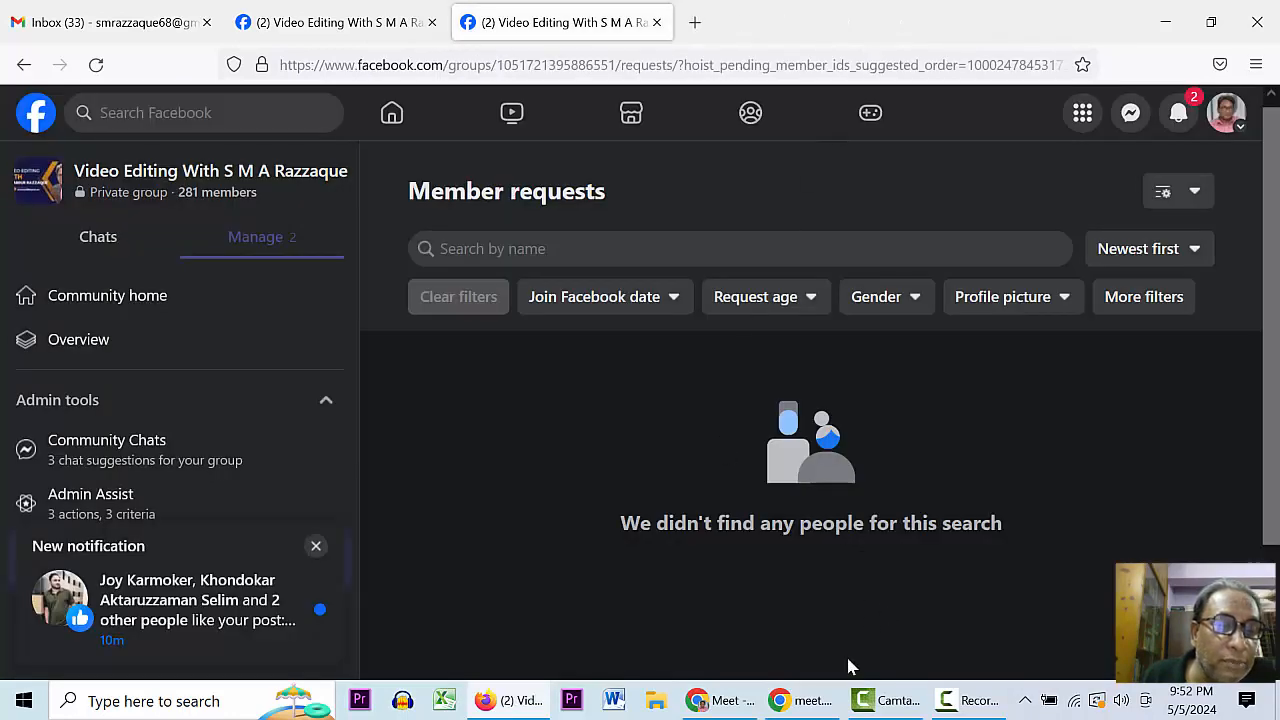
- Bring the Chrome Google Meet call window to the front
left_click(712, 703)
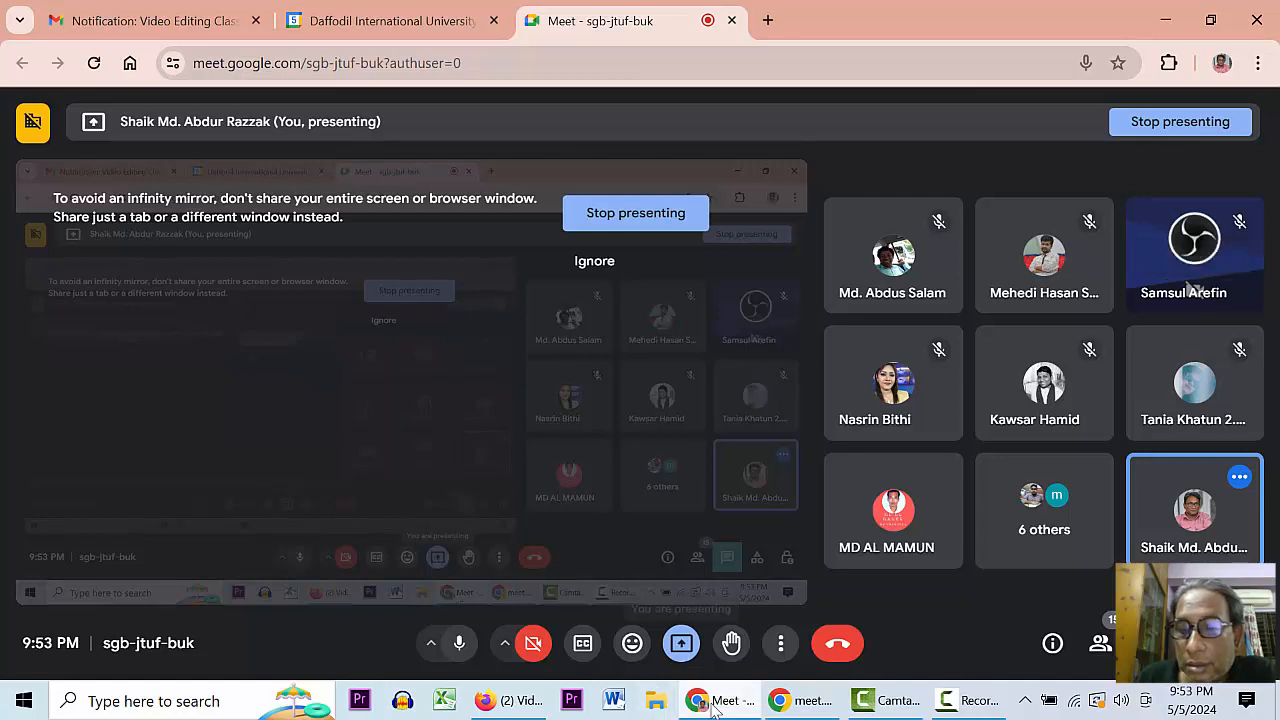
mouse_move(695, 702)
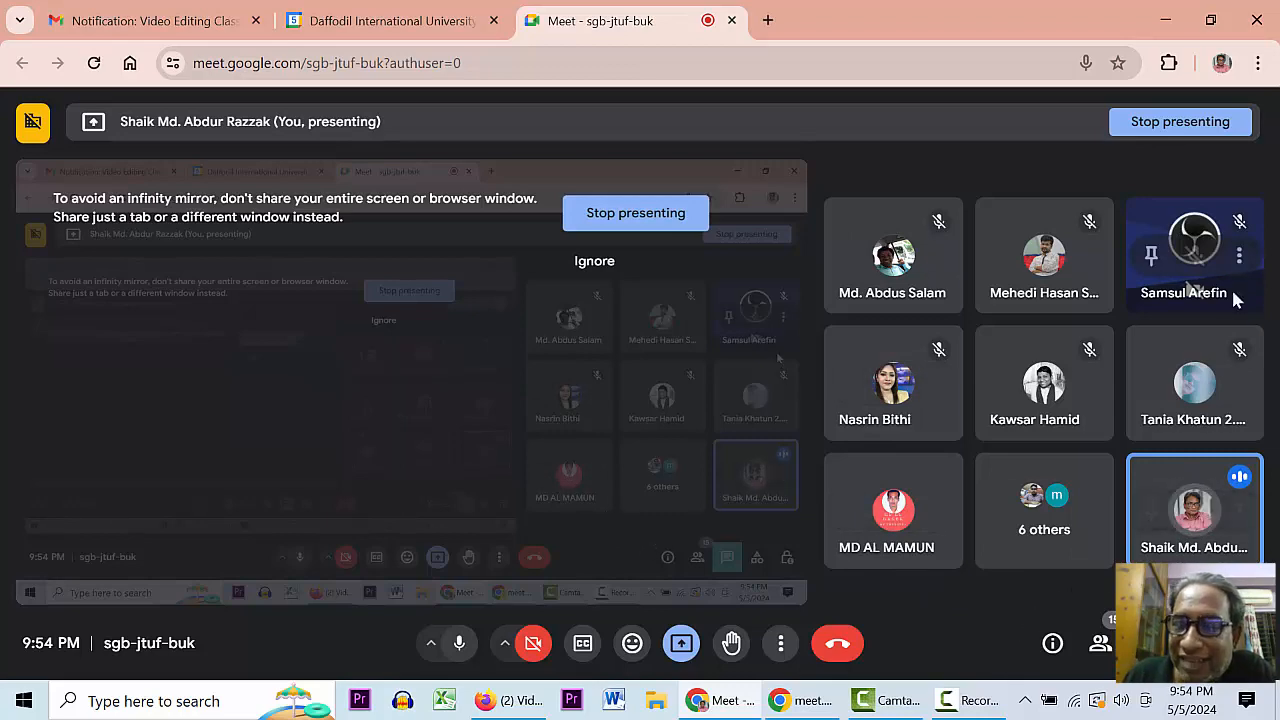
- Open the People panel and scroll through the list of 15 contributors
left_click(1097, 640)
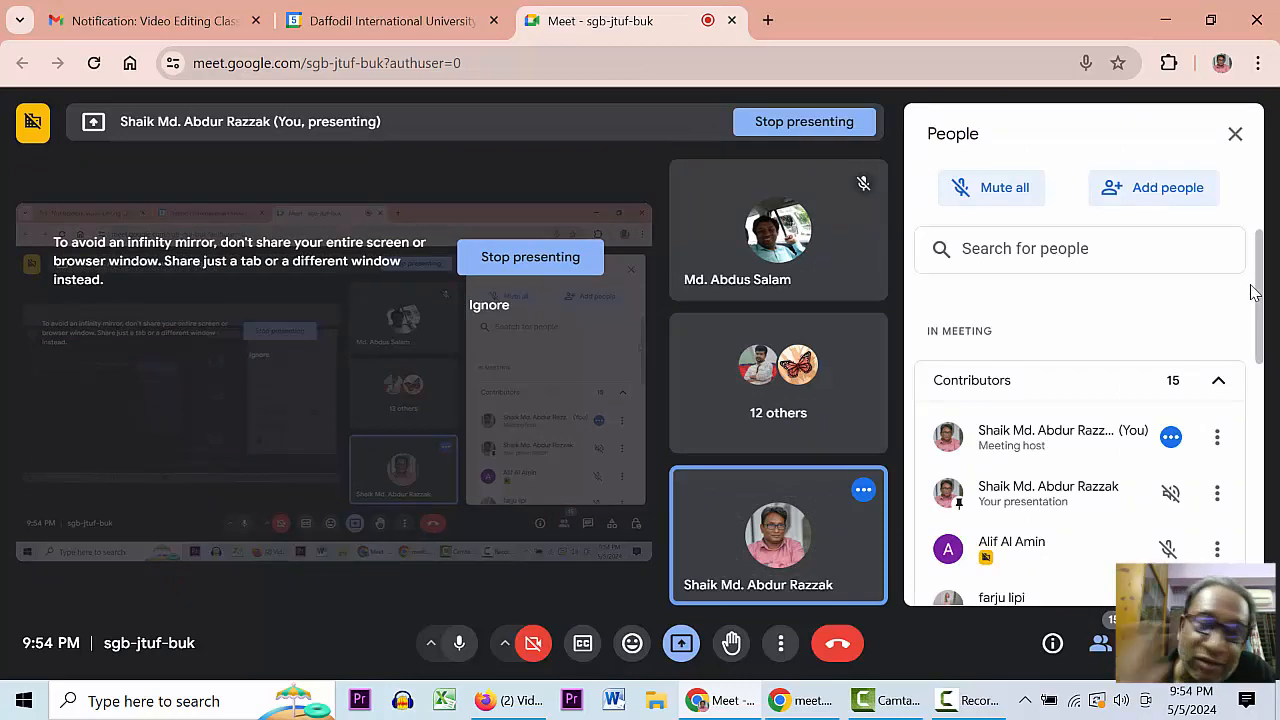
scroll(1260, 300, "down", 3)
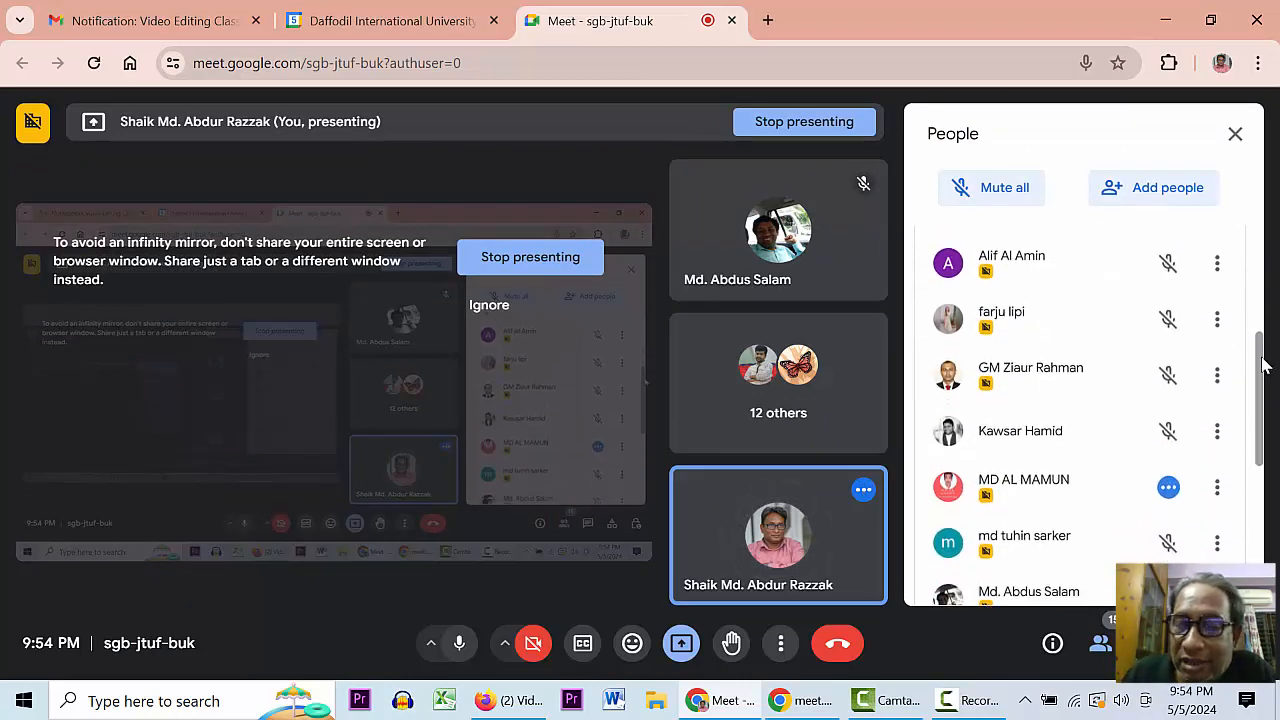
left_click_drag(1262, 365, 1257, 540)
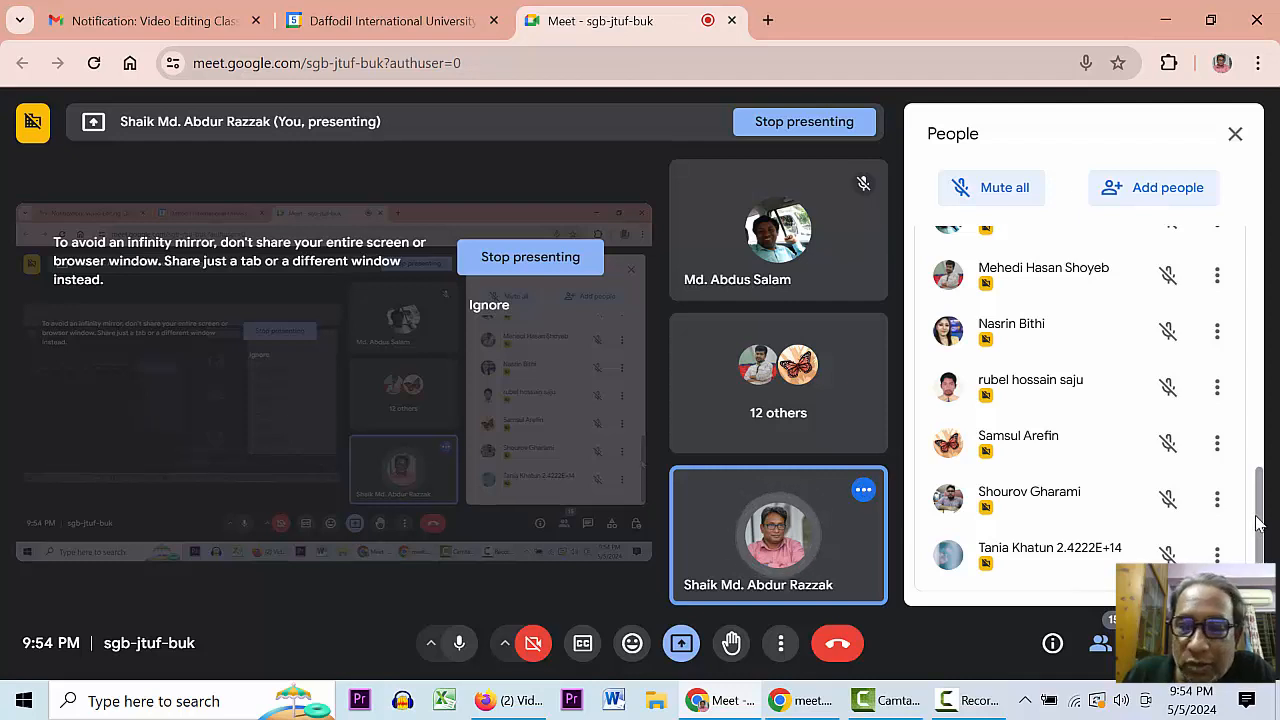
left_click_drag(1260, 480, 1266, 228)
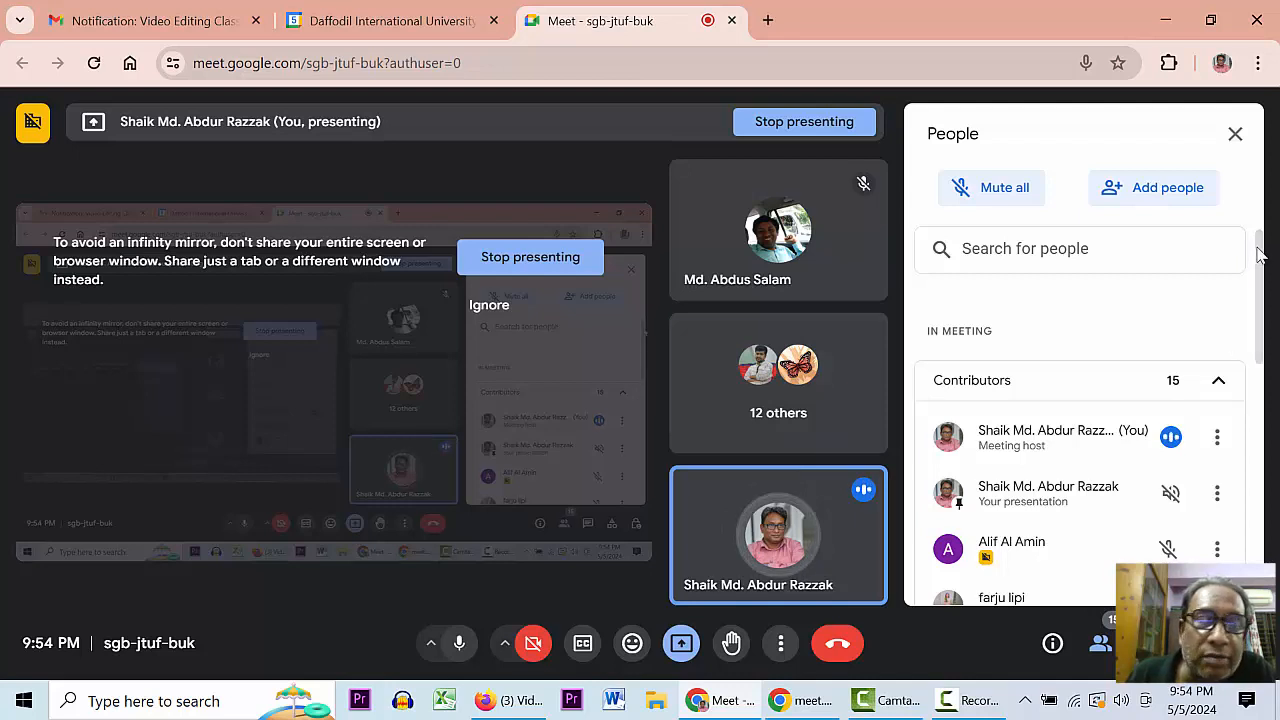
scroll(1245, 457, "down", 5)
scroll(1248, 495, "down", 3)
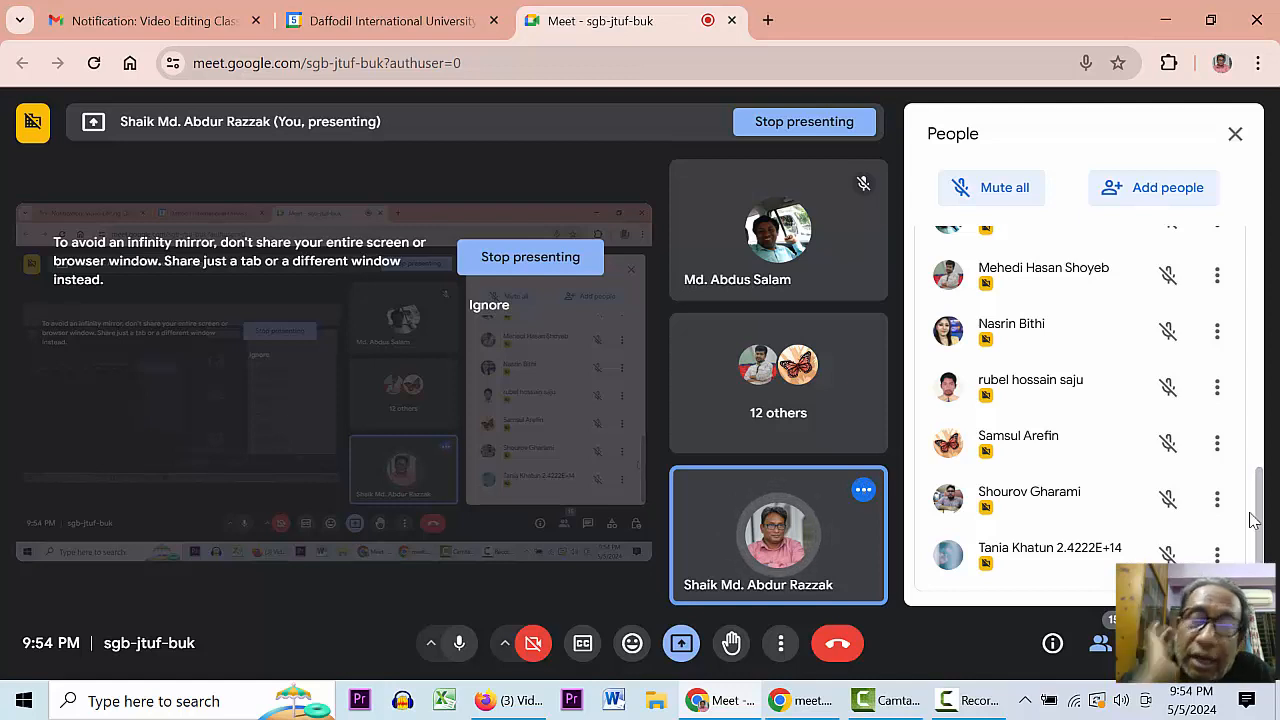
left_click_drag(1260, 517, 1265, 243)
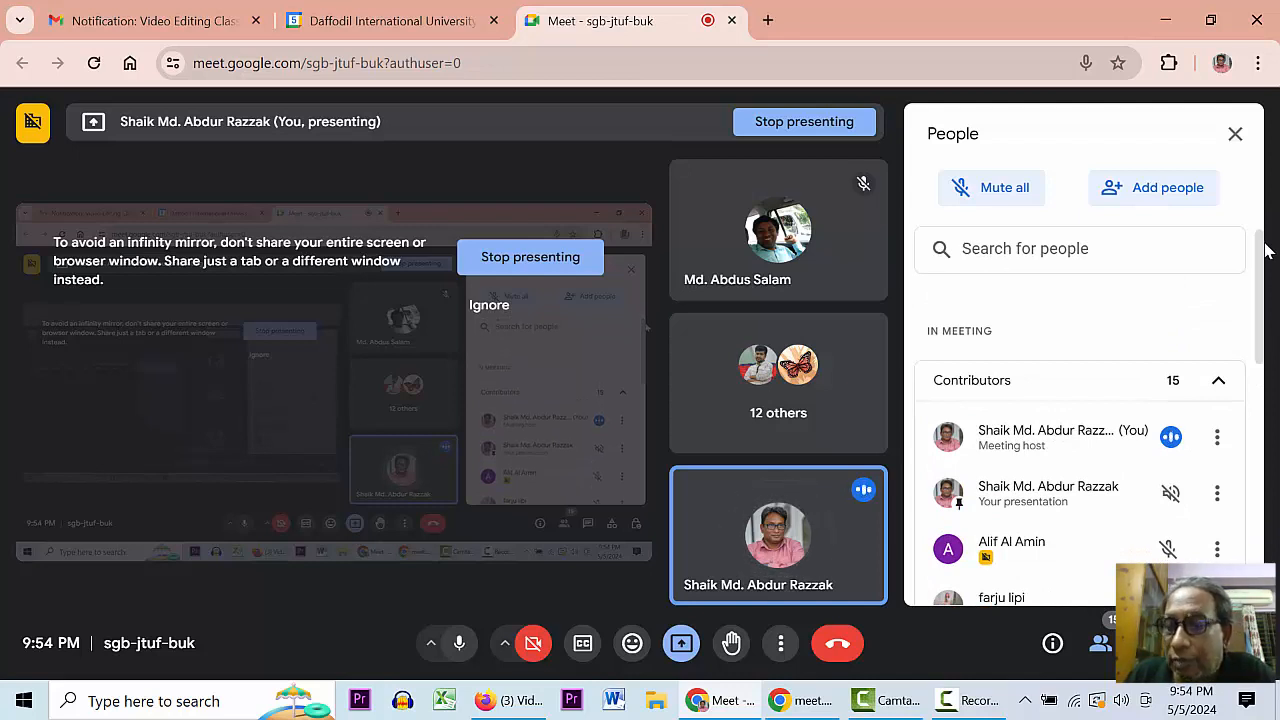
mouse_move(775, 488)
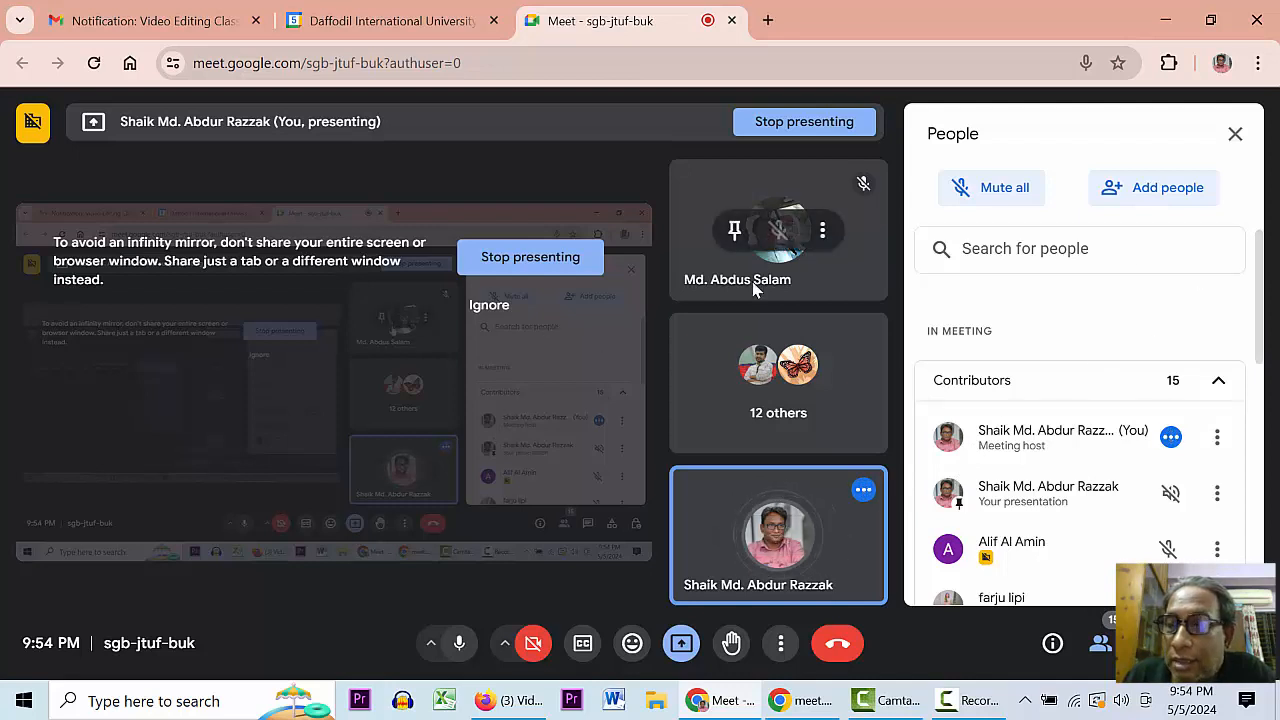
left_click_drag(1260, 263, 1256, 327)
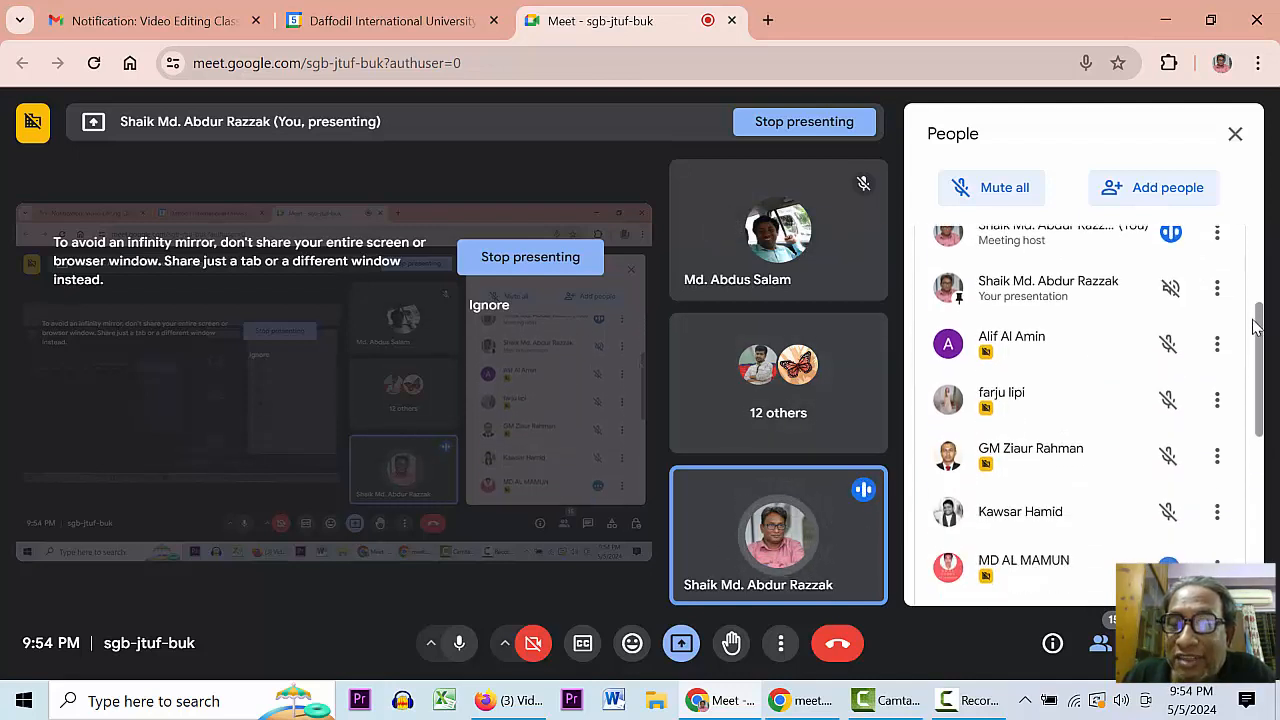
left_click_drag(1256, 327, 1267, 243)
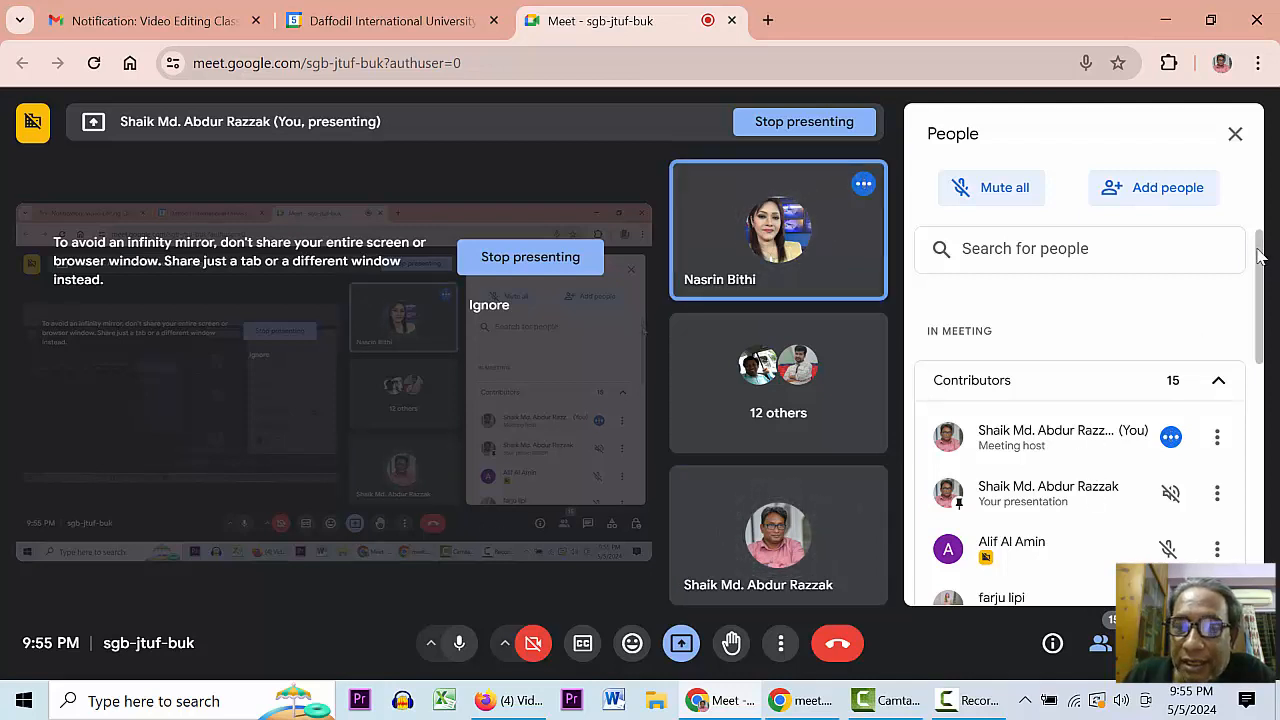
scroll(1258, 255, "down", 3)
scroll(1266, 265, "up", 3)
scroll(1266, 268, "up", 1)
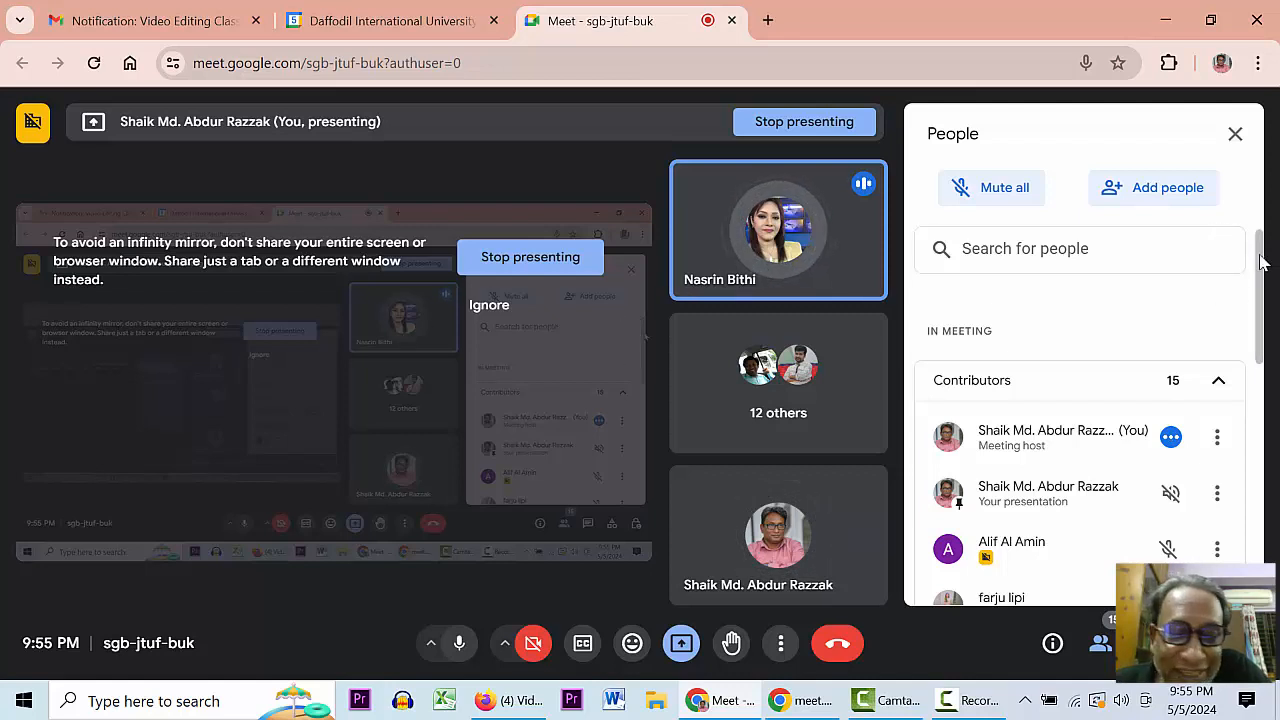
mouse_move(1260, 256)
left_mouse_down()
mouse_move(1260, 268)
mouse_move(1261, 231)
left_mouse_up()
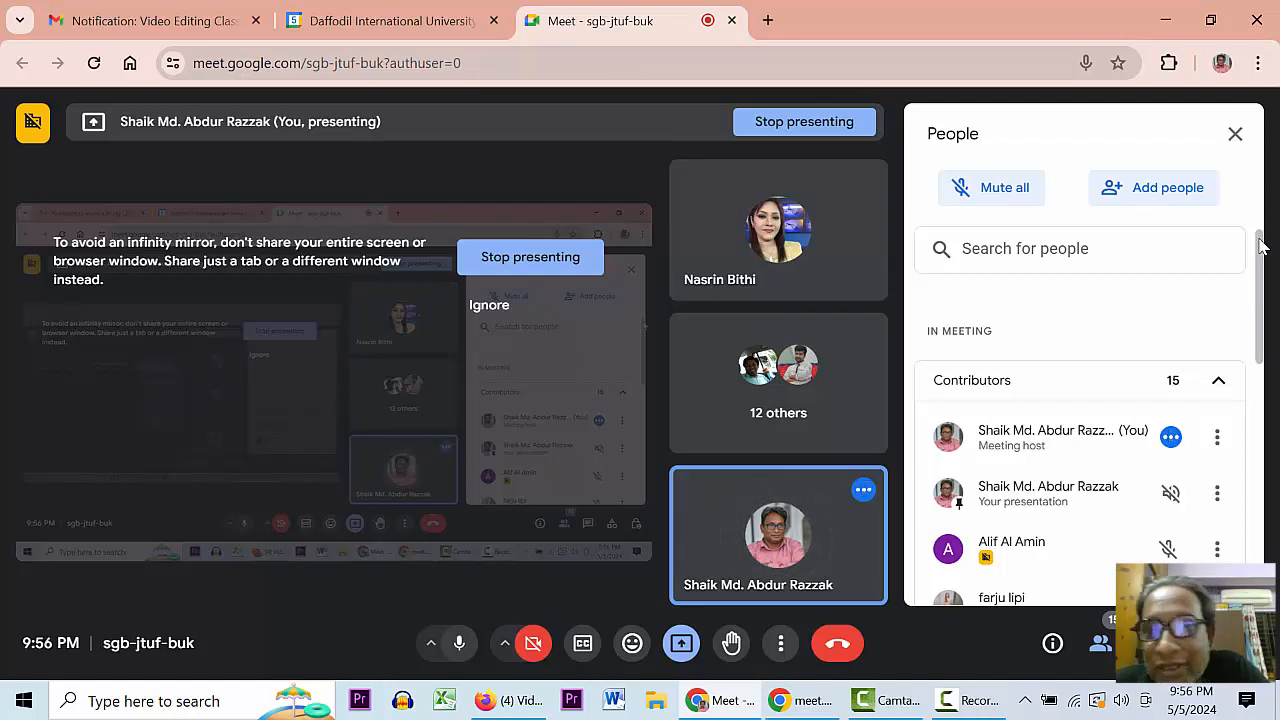
left_click_drag(1262, 246, 1262, 274)
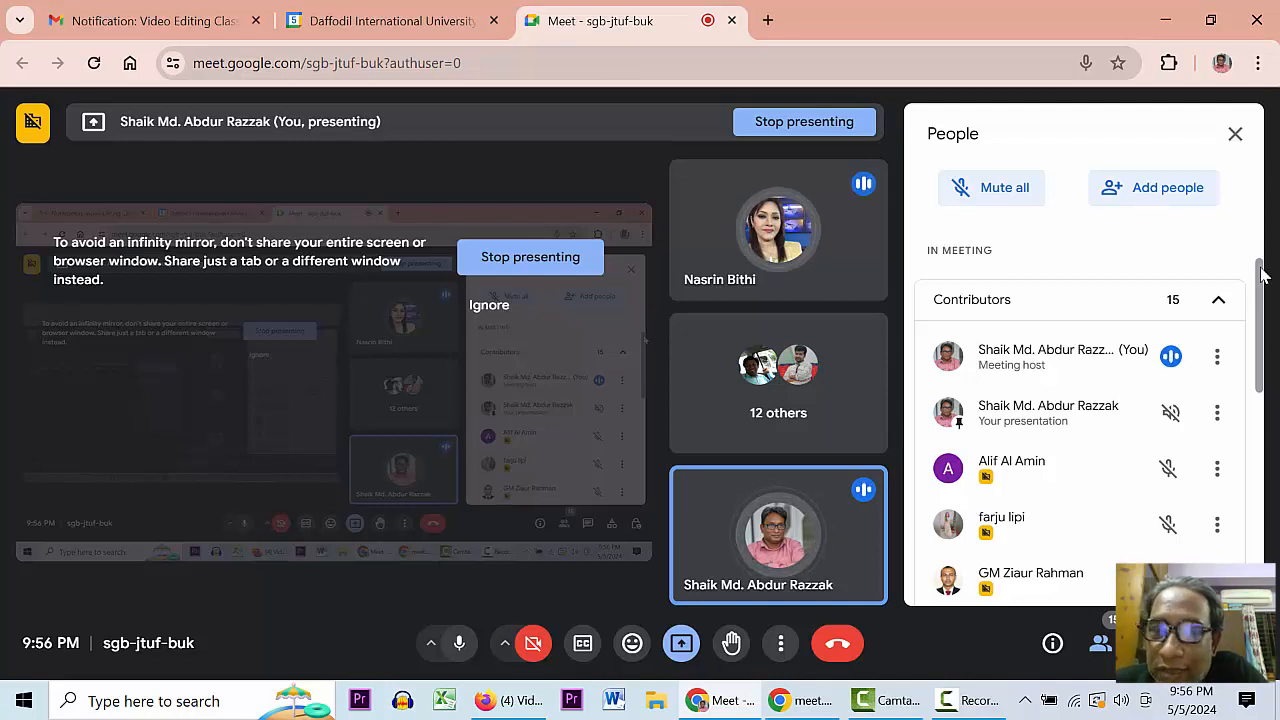
left_click_drag(1262, 272, 1272, 238)
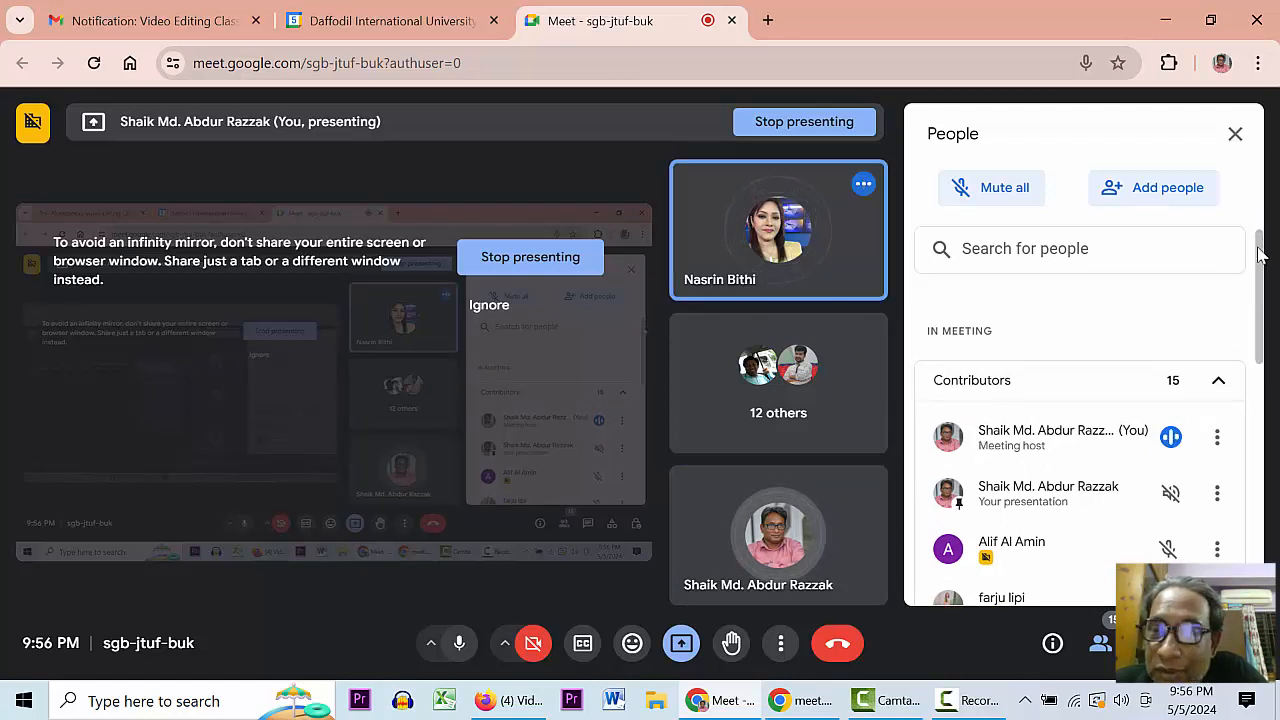
left_click_drag(1260, 255, 1250, 450)
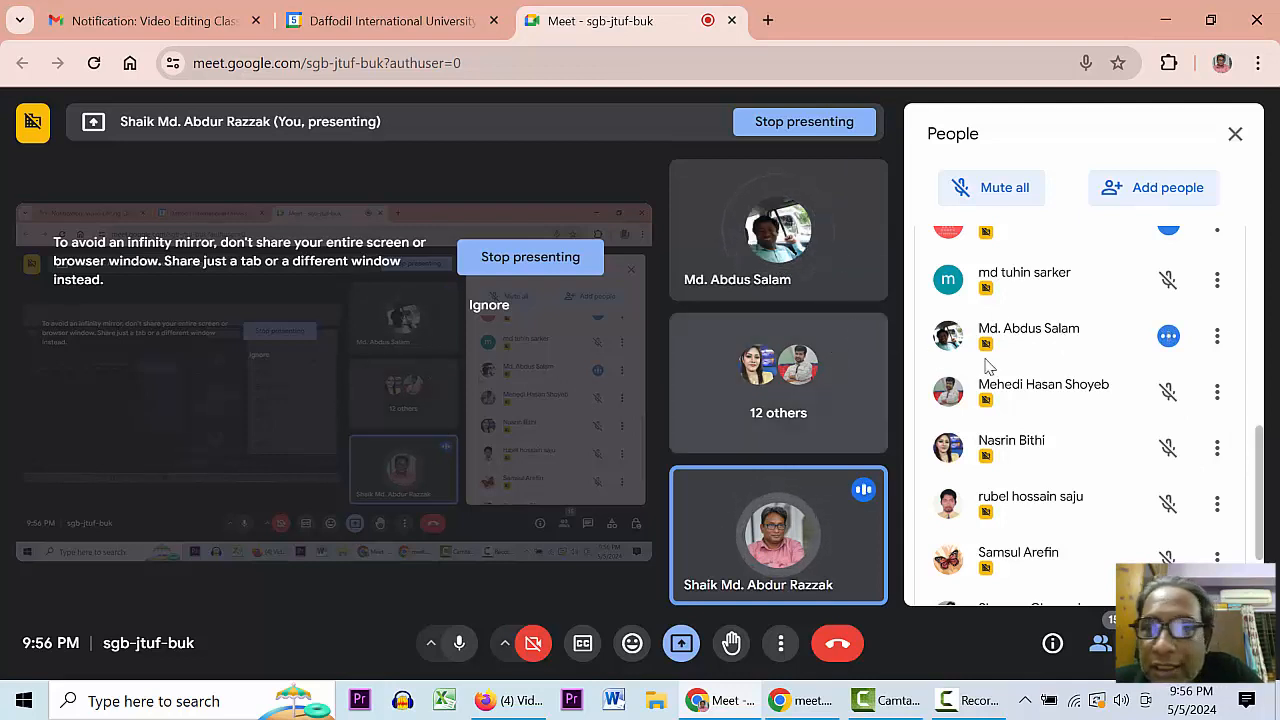
- Scroll through the Meet People list, then minimize the Google Meet and Facebook windows
left_click_drag(1260, 437, 1270, 343)
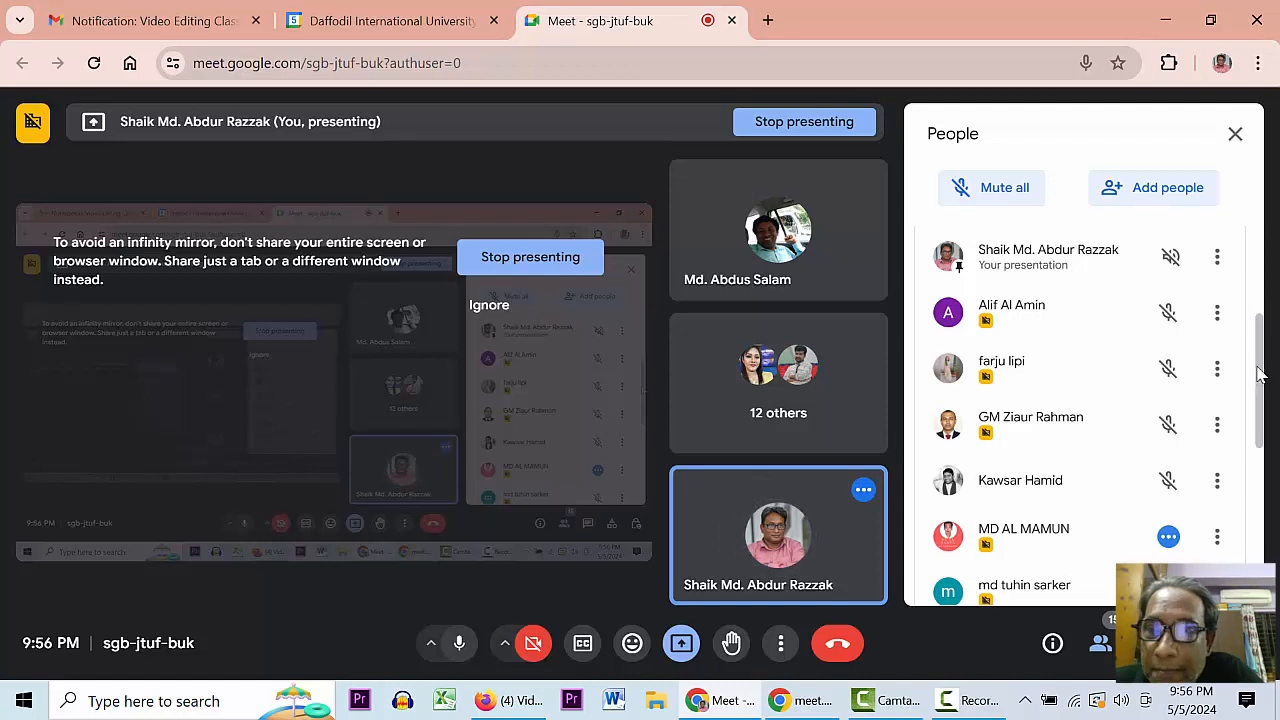
left_click_drag(1263, 330, 1279, 215)
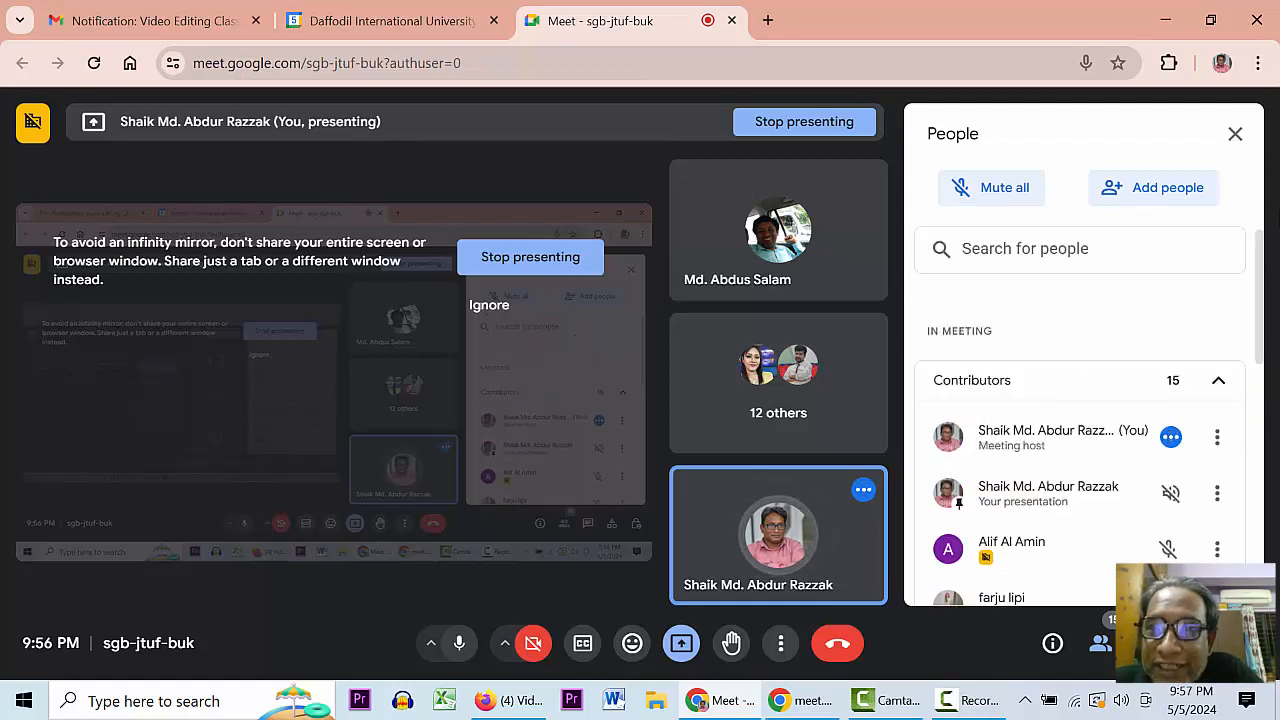
left_click_drag(1262, 271, 1268, 514)
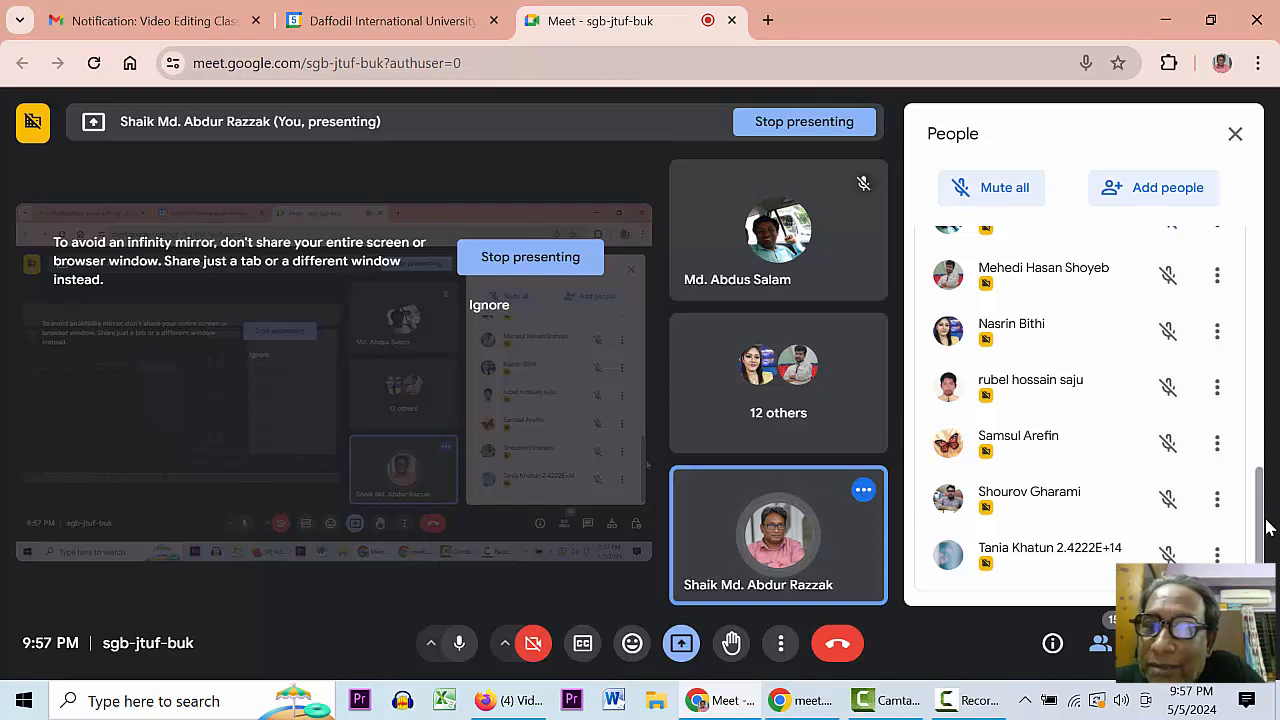
scroll(1262, 530, "up", 3)
scroll(1265, 300, "up", 5)
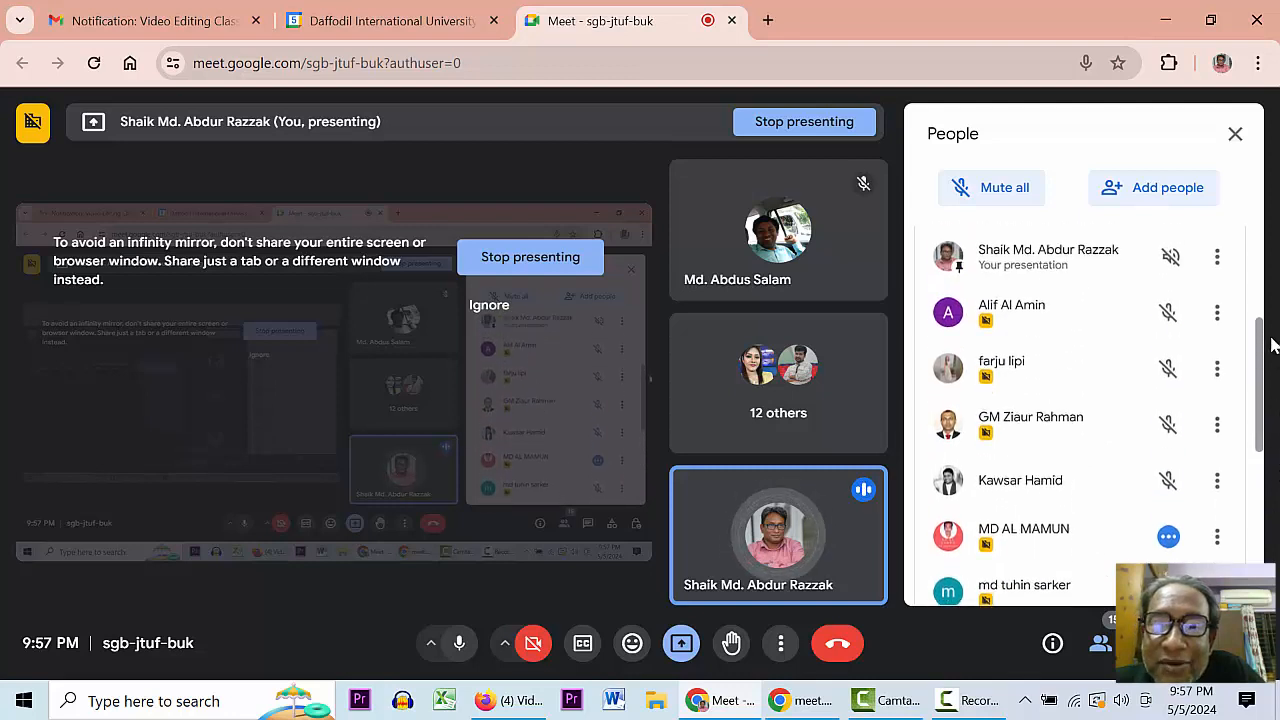
left_click_drag(1265, 262, 1267, 305)
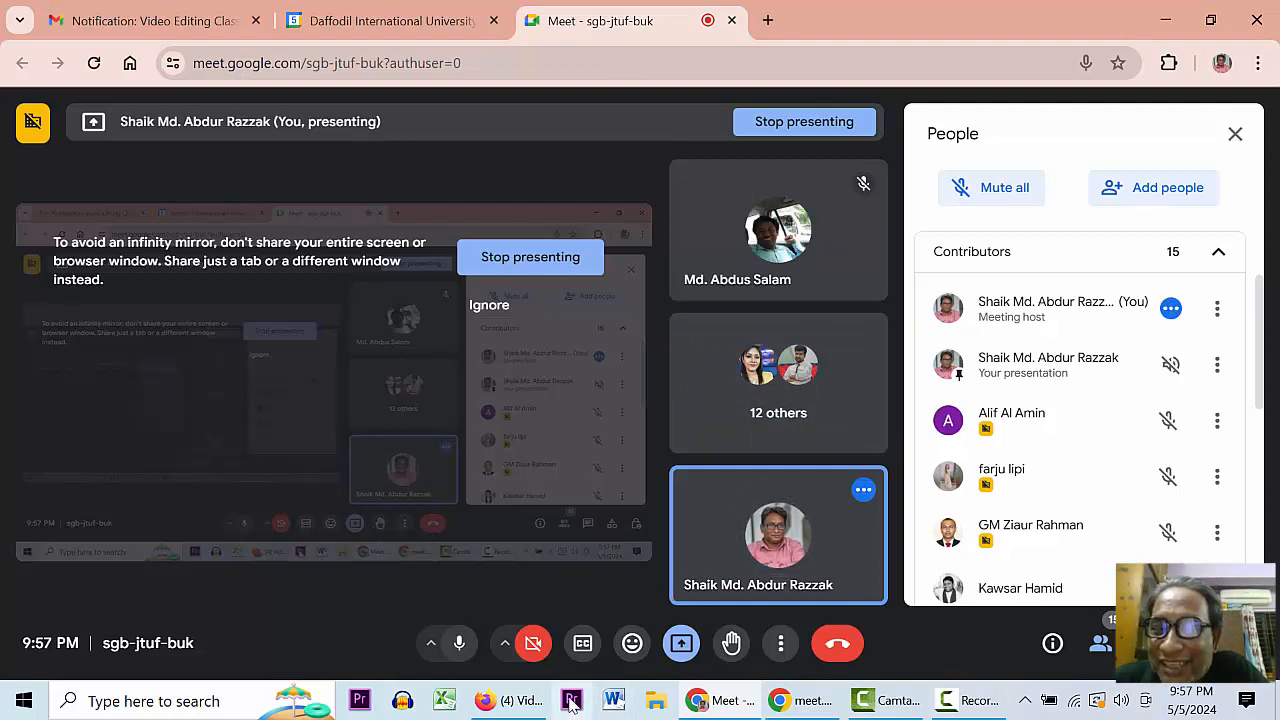
left_click(1165, 20)
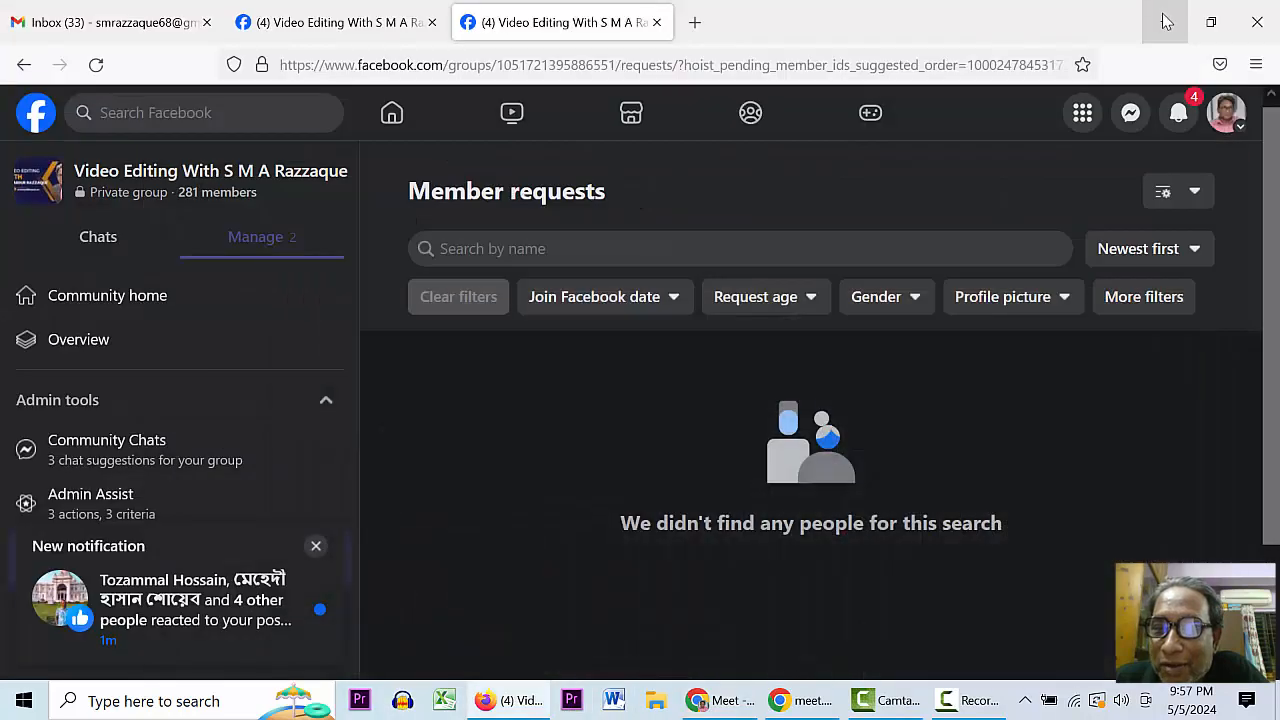
left_click(1165, 20)
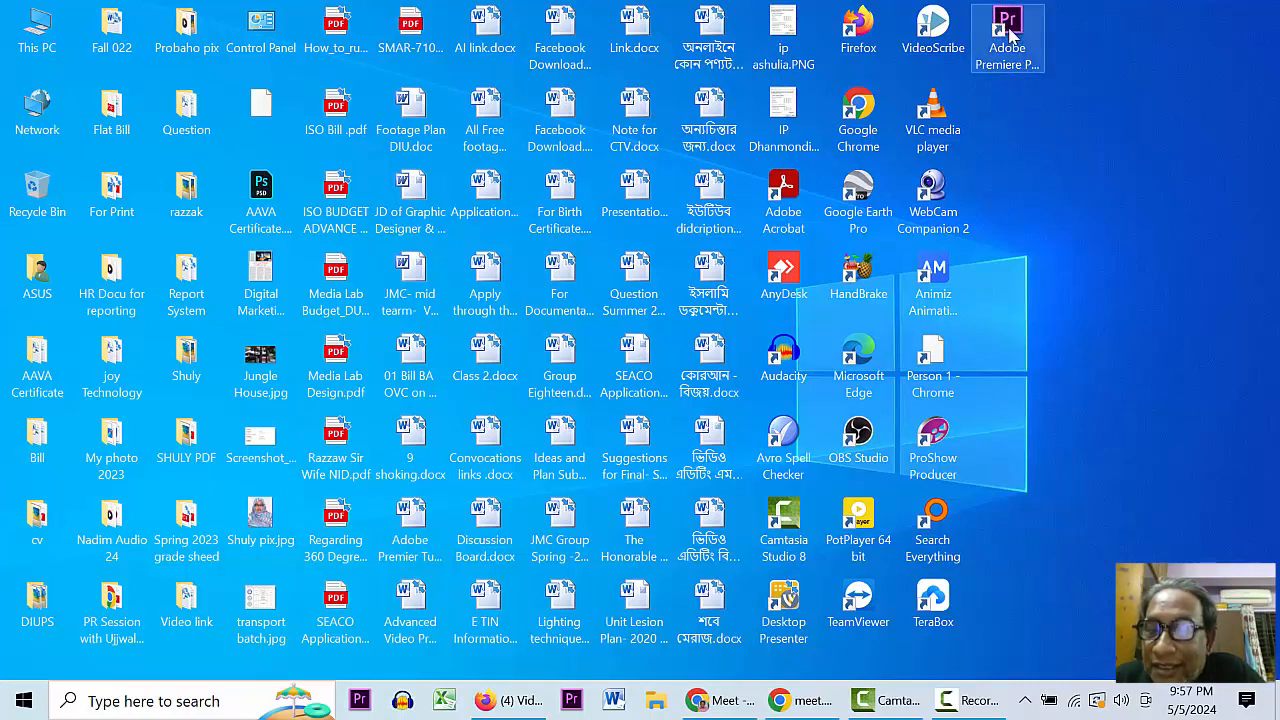
- Launch Adobe Premiere Pro 2020 from the desktop and dismiss the System Compatibility warning
left_click(1010, 30)
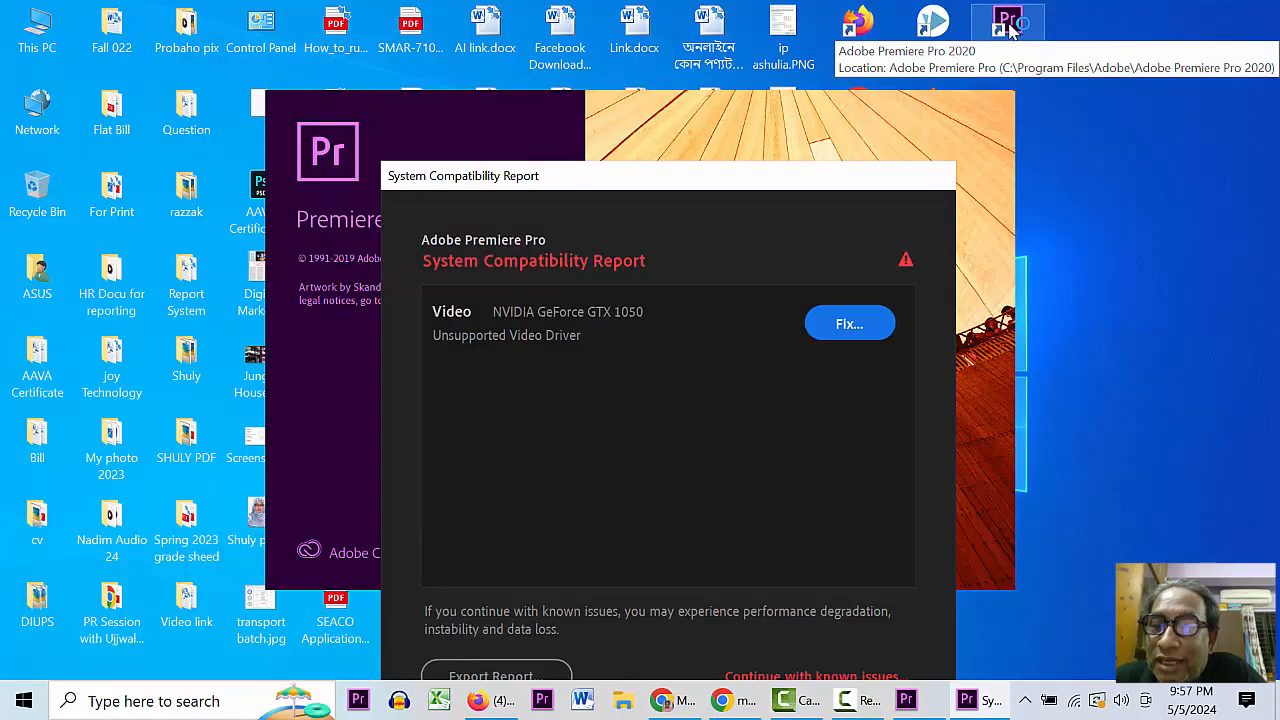
key("Return")
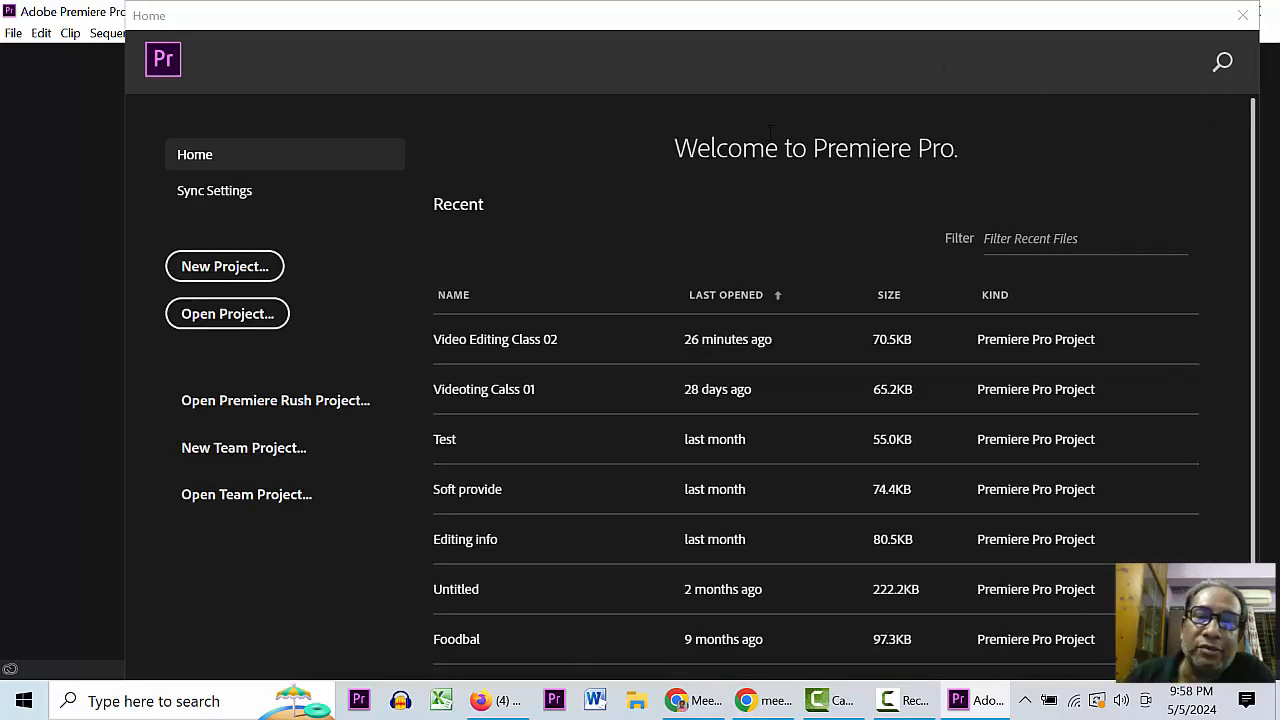
- Scroll the Home screen's Recent projects list to locate Video Editing Class 02
mouse_move(1252, 108)
left_mouse_down()
mouse_move(1252, 136)
mouse_move(1257, 102)
left_mouse_up()
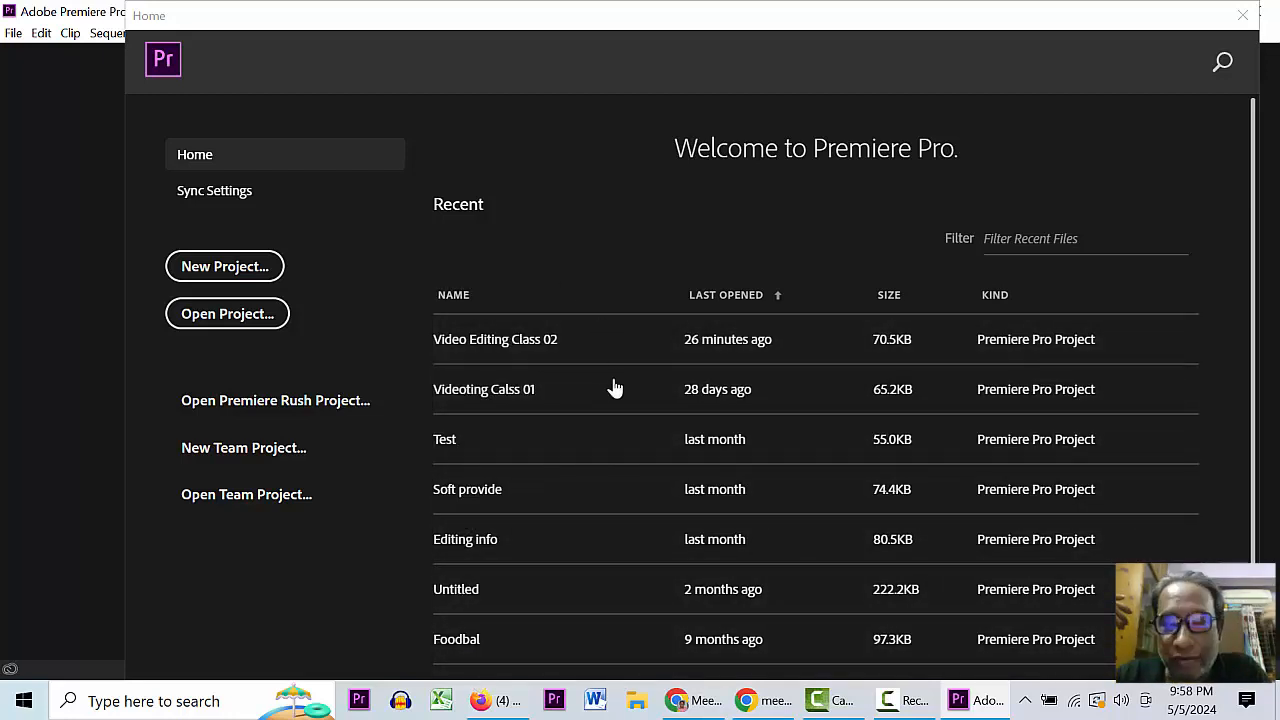
left_click_drag(1253, 242, 1246, 386)
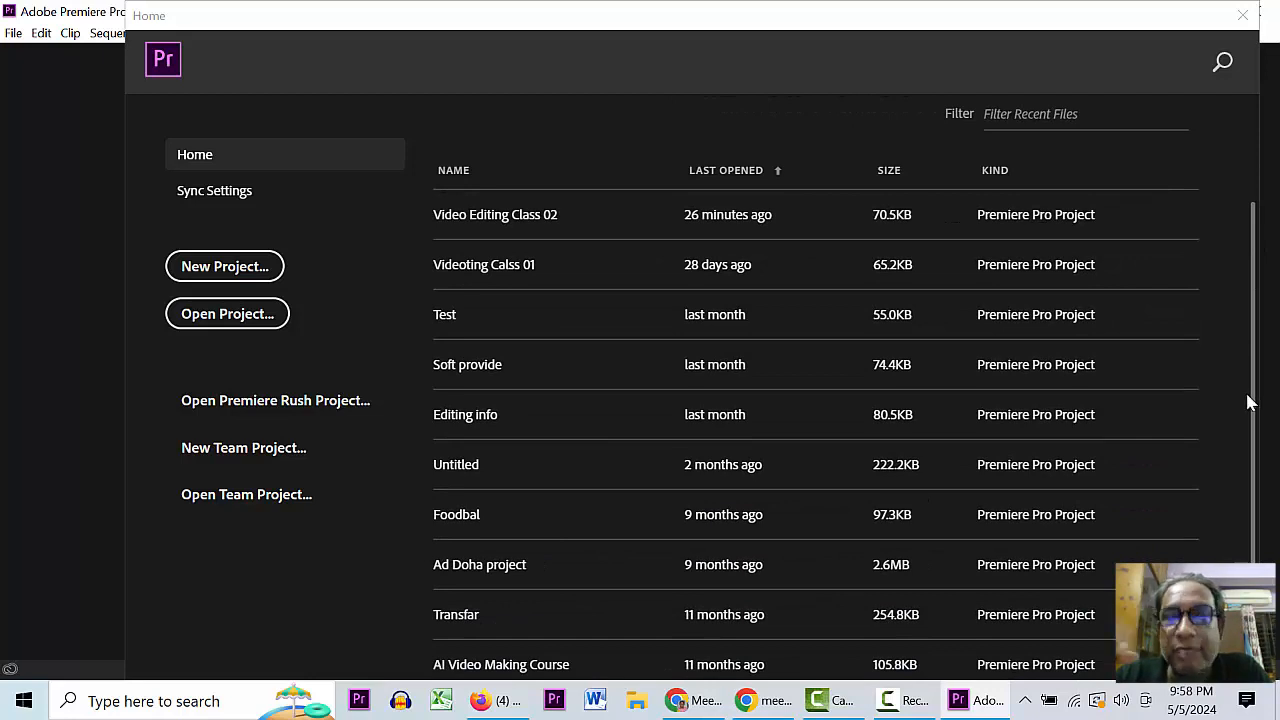
scroll(1248, 400, "up", 2)
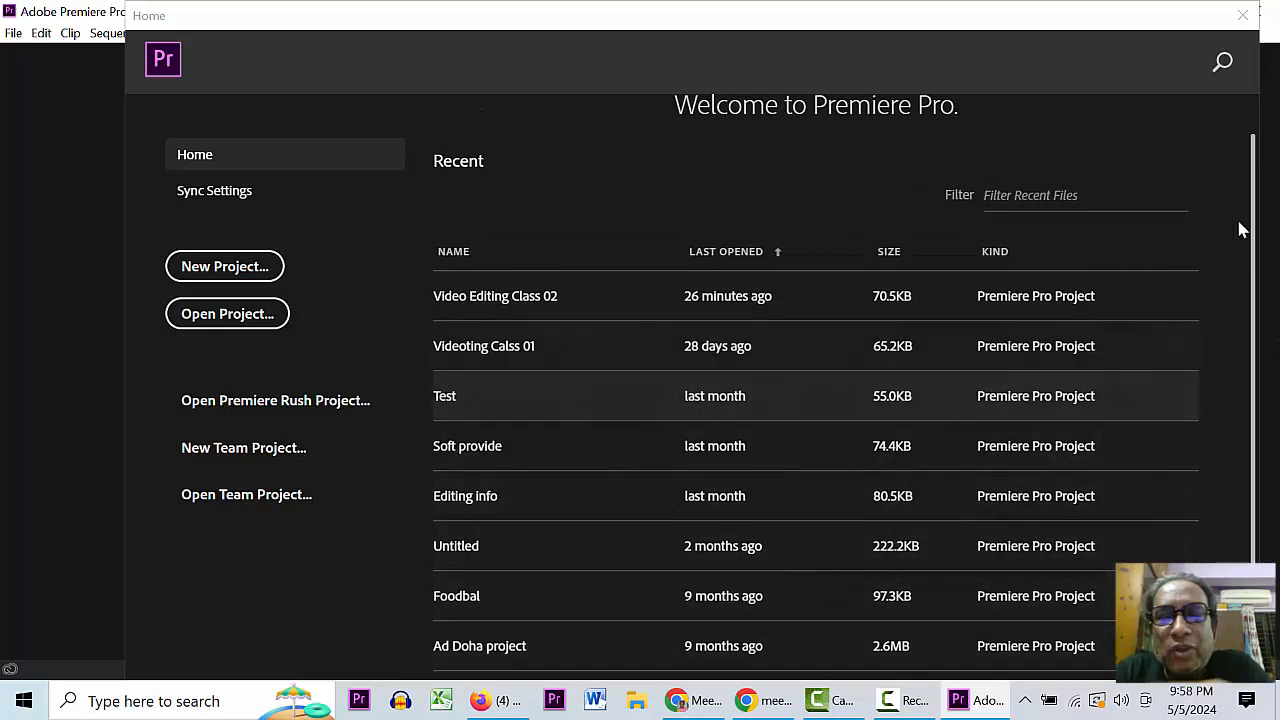
left_click_drag(1257, 174, 1246, 257)
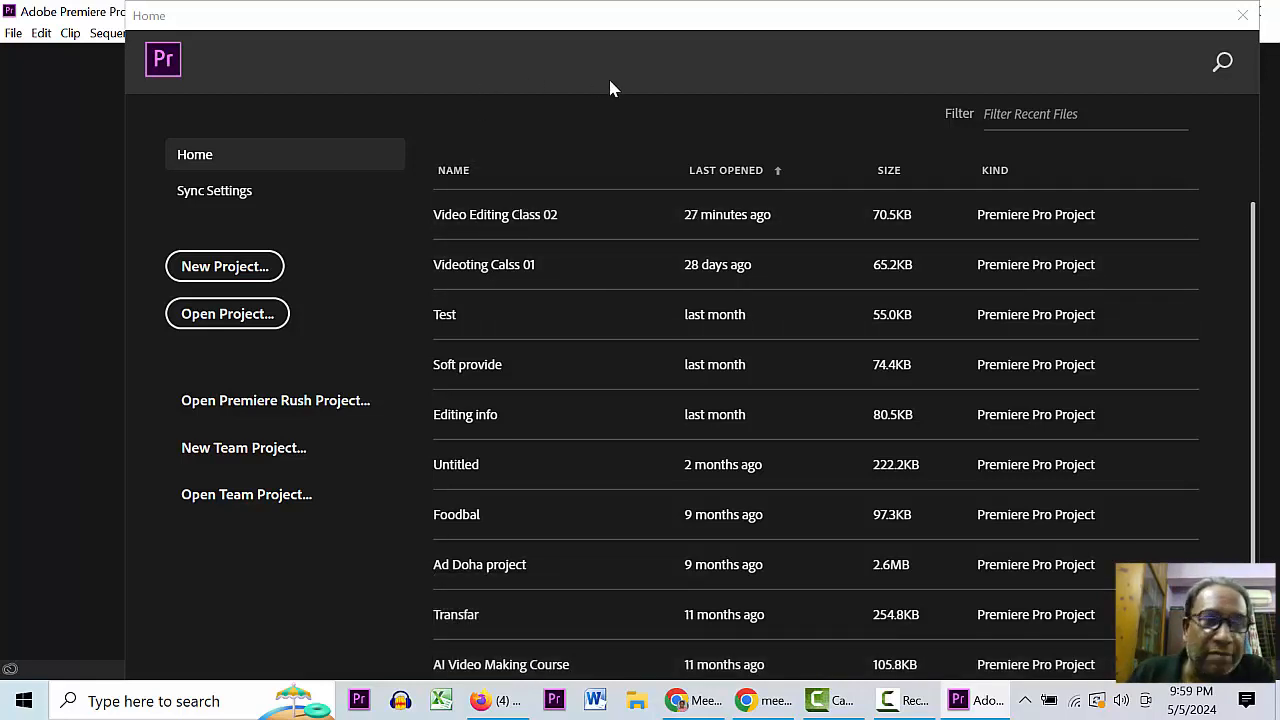
- Open Video Editing Class 02, preview the sequence between about 5 and 13 seconds, then minimize Premiere
left_click(465, 216)
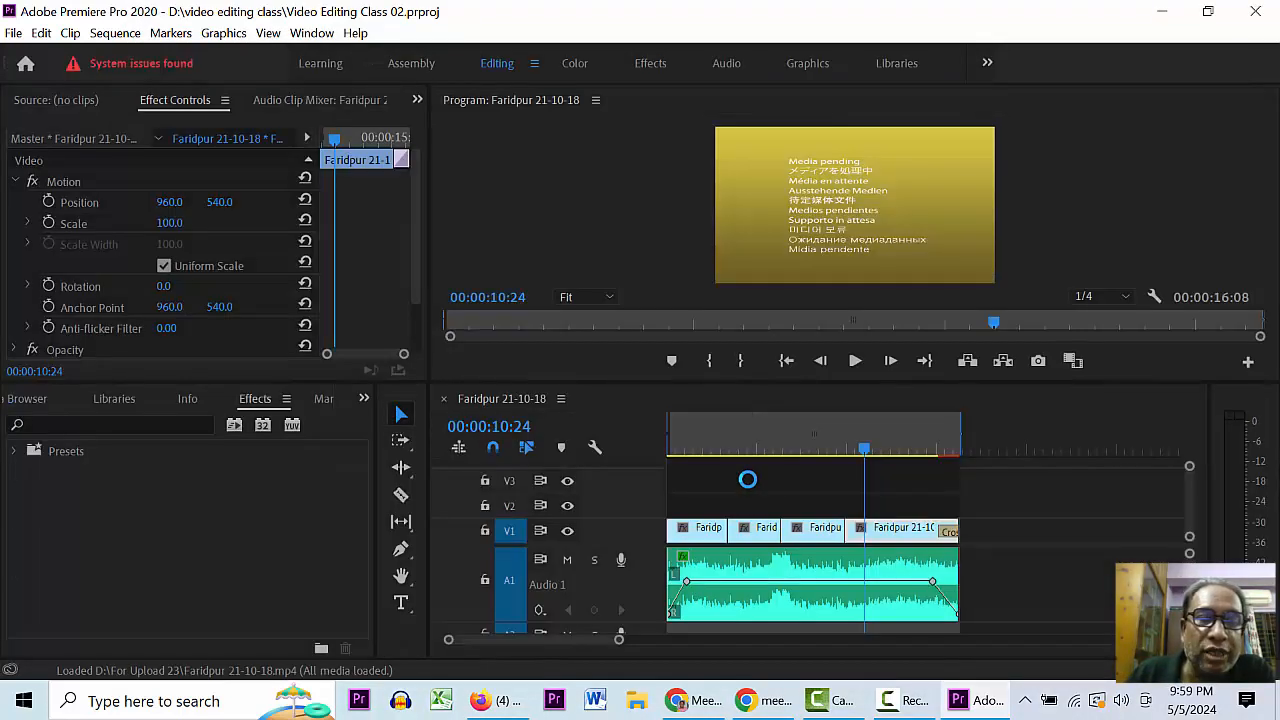
left_click(768, 442)
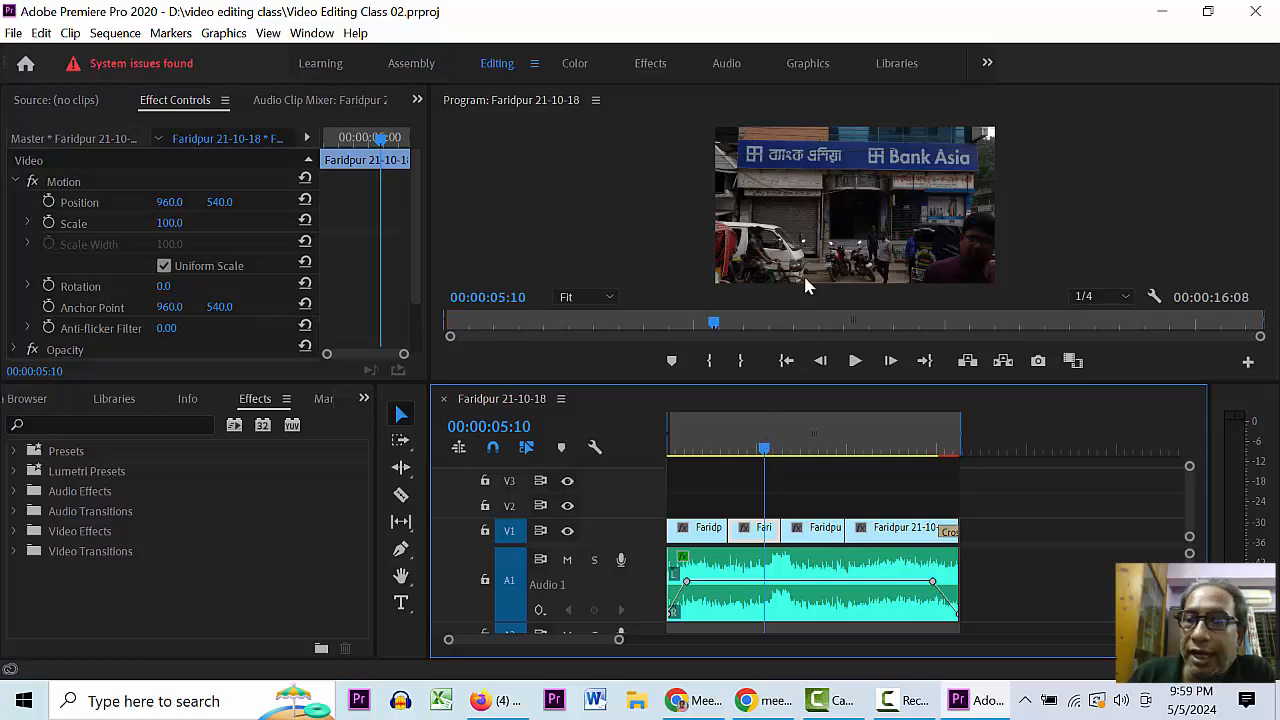
left_click_drag(820, 437, 907, 447)
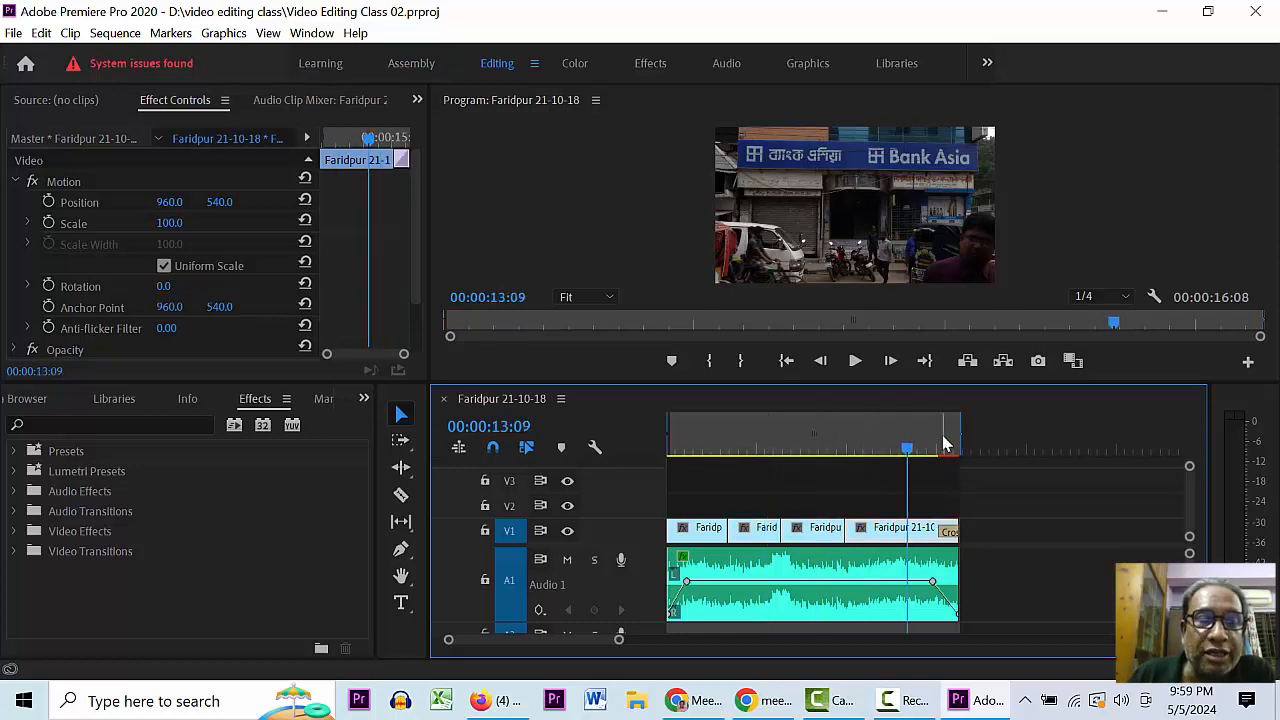
left_click(780, 421)
left_click(830, 449)
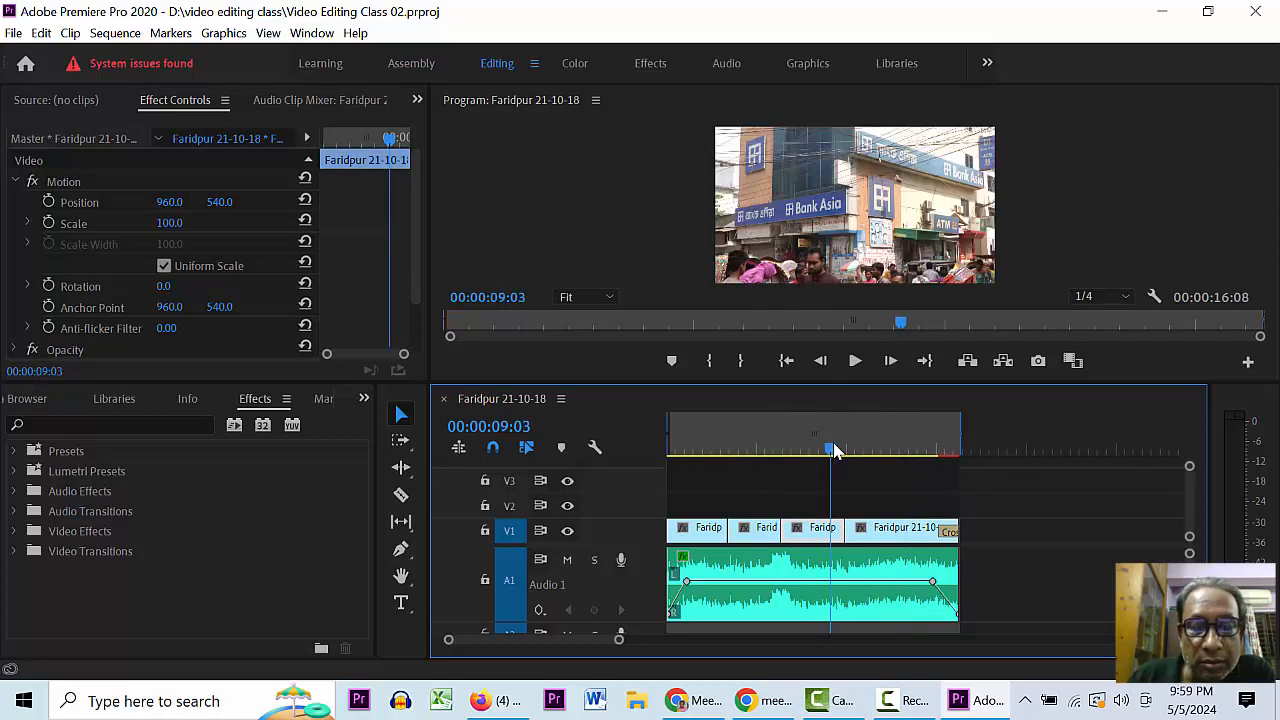
left_click(890, 440)
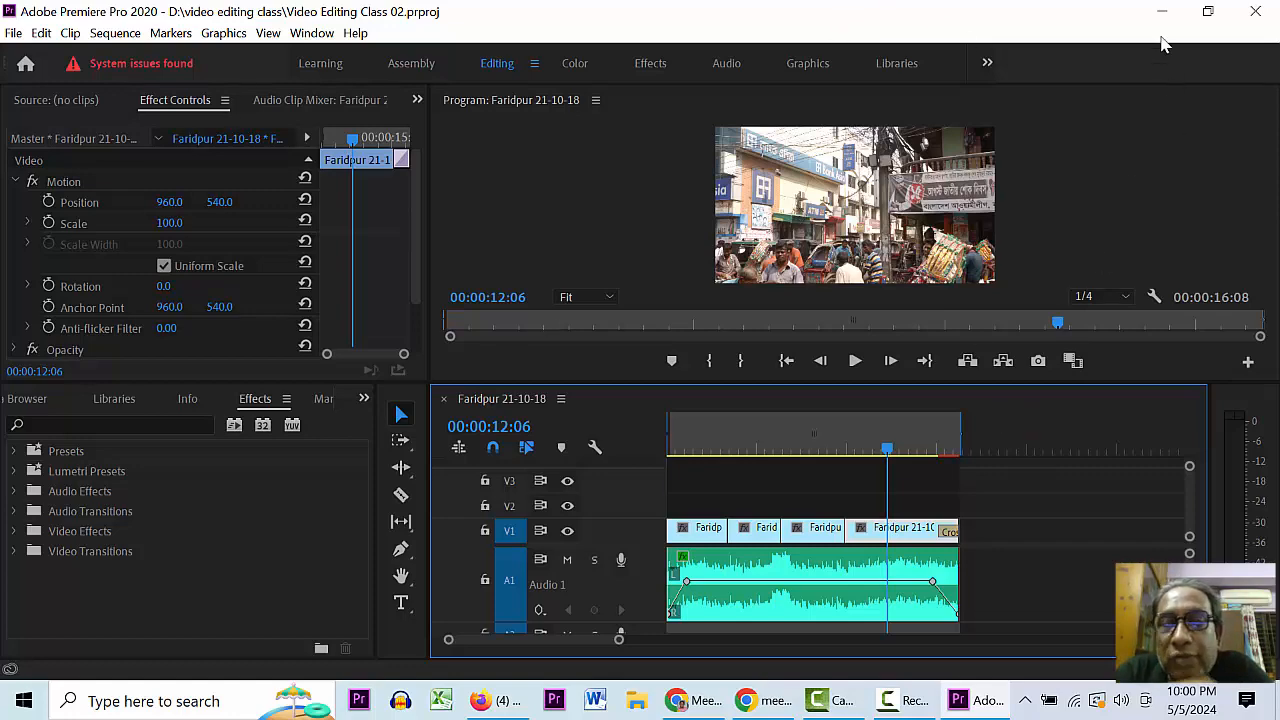
left_click(1157, 18)
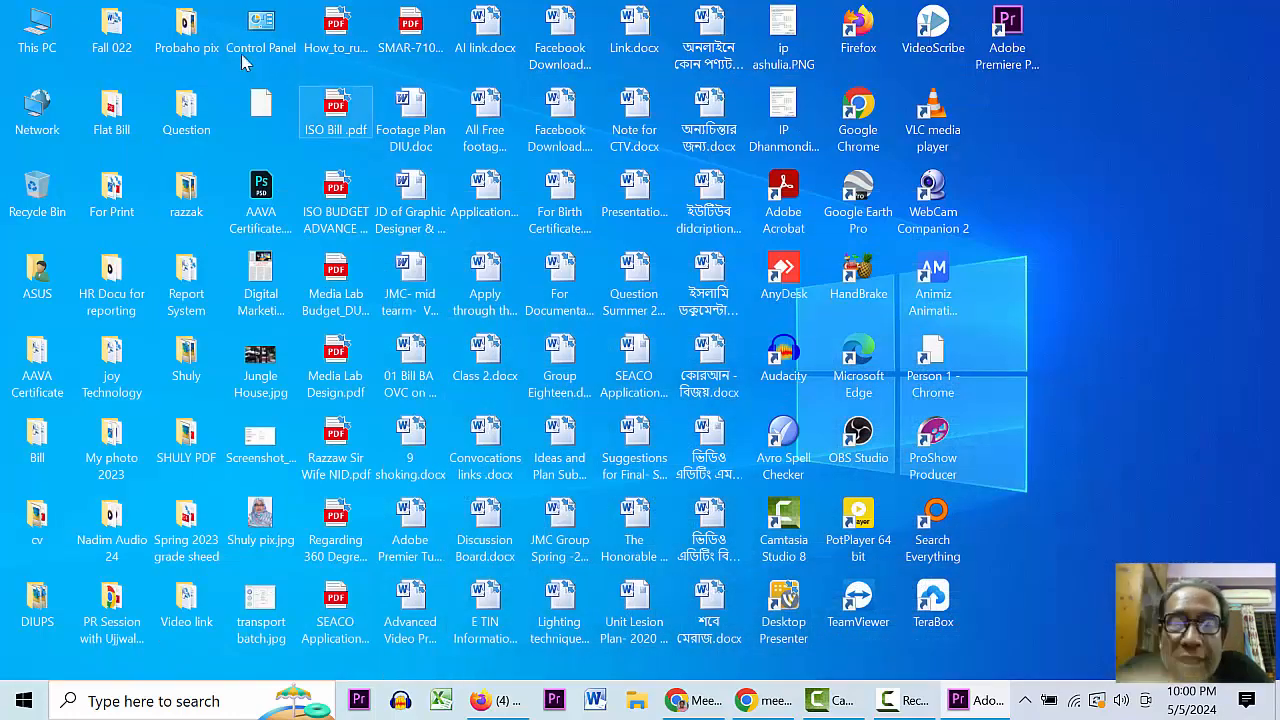
- Browse This PC > New Volume (D:) to the video editing class folder
double_click(40, 20)
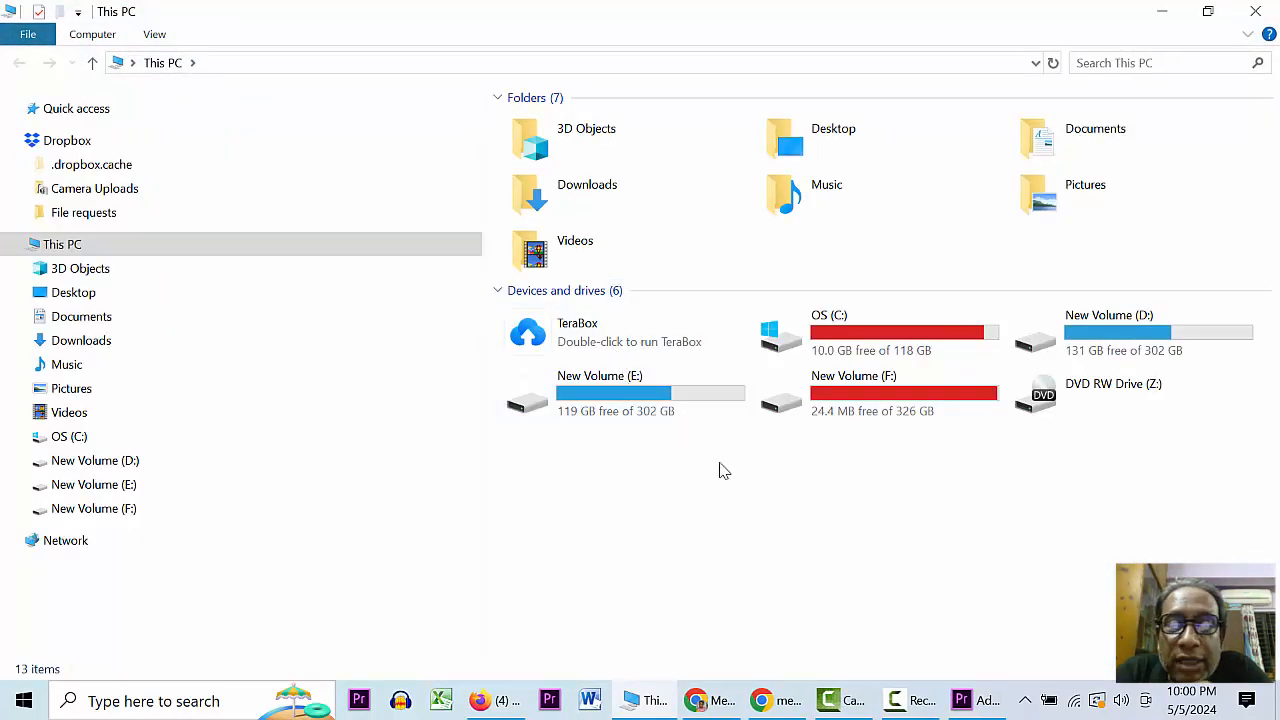
left_click(1126, 341)
double_click(1126, 341)
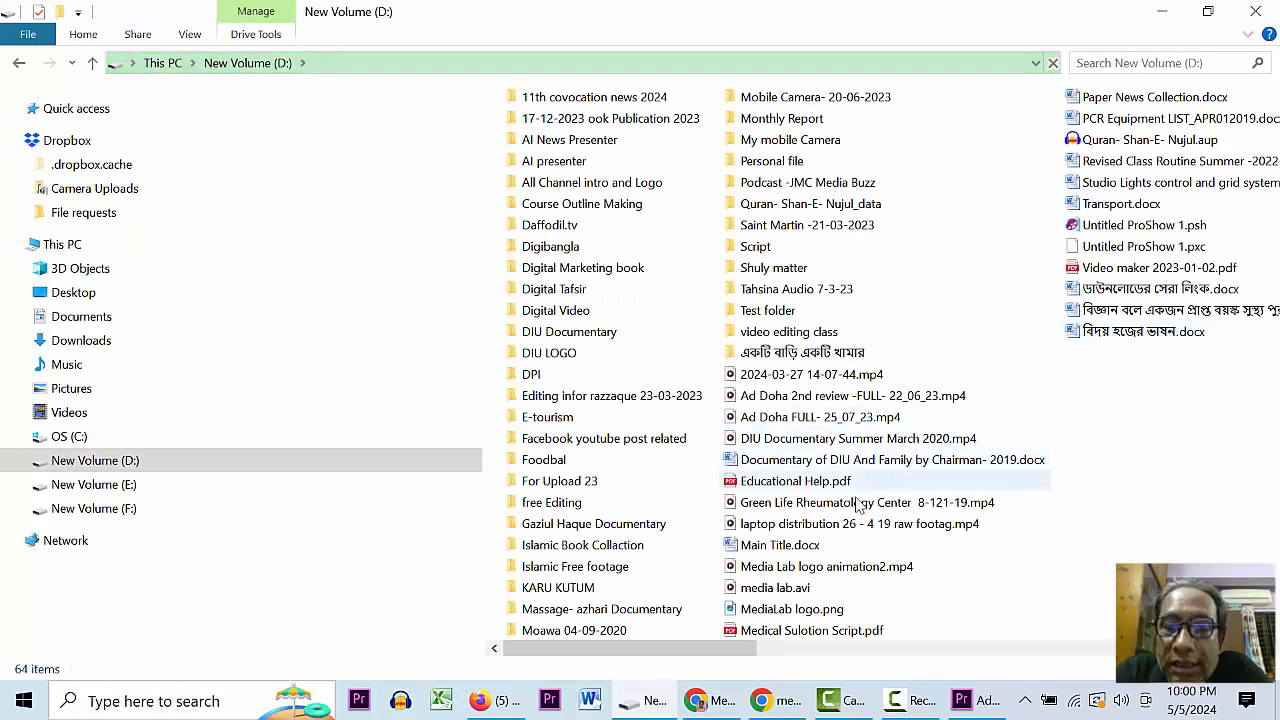
left_click(608, 405)
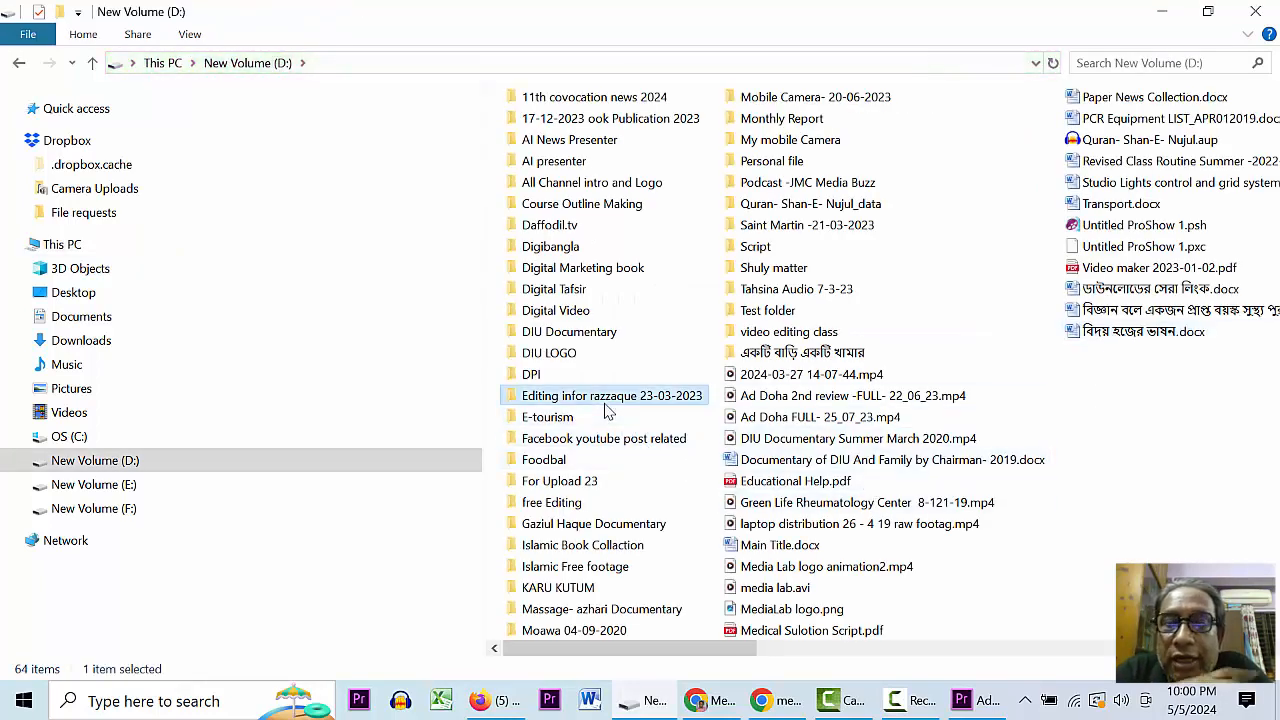
key("v")
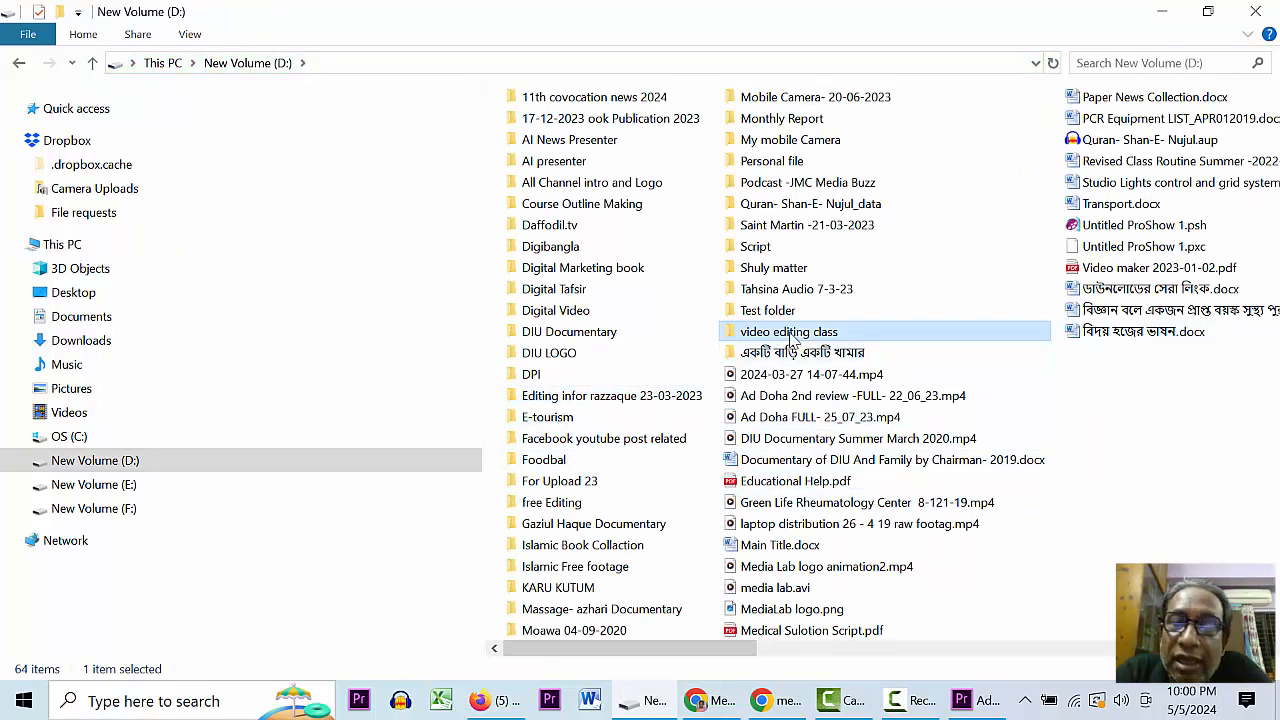
double_click(790, 335)
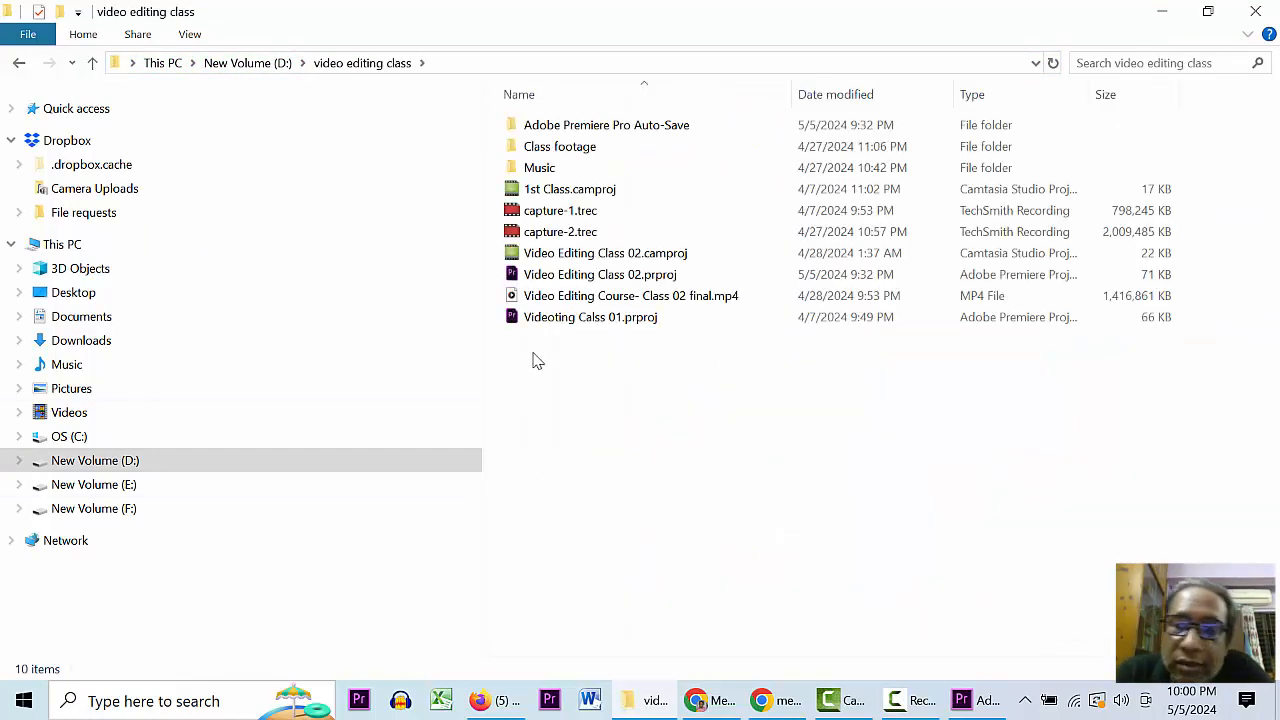
- Try opening Video Editing Class 02.prproj, cancel the app prompt, and return to Premiere Pro
double_click(632, 276)
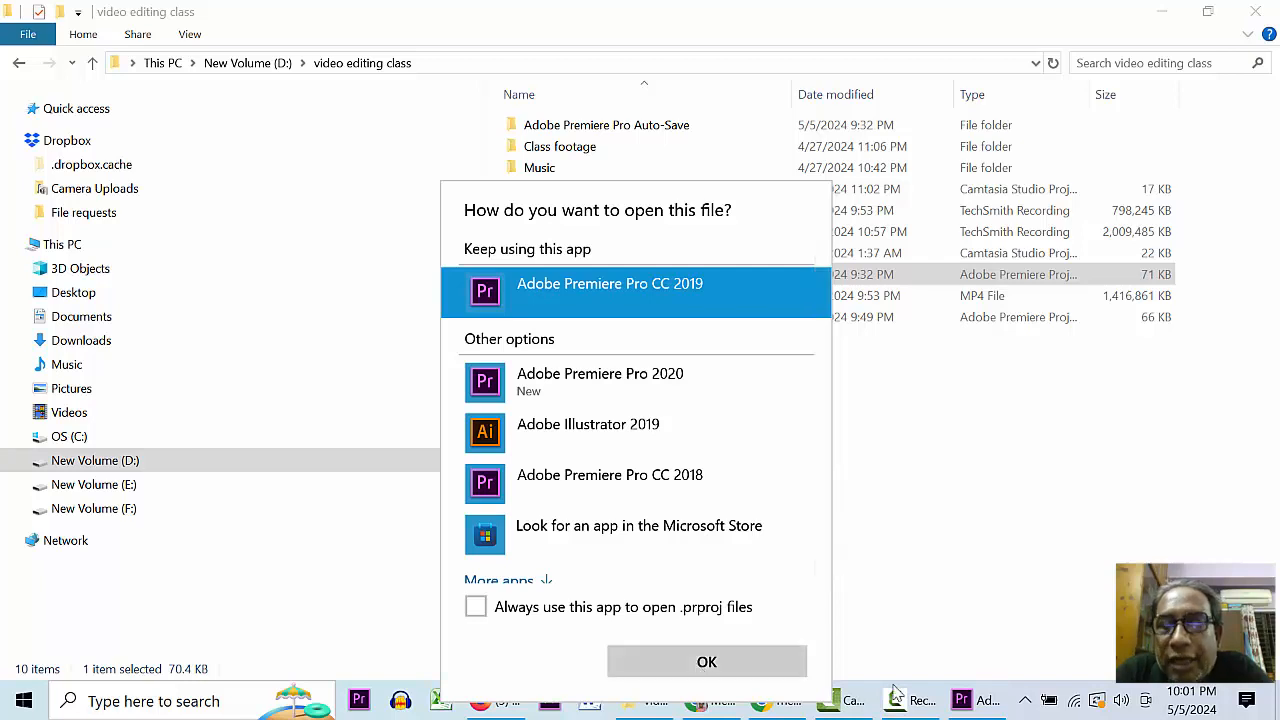
left_click(1025, 472)
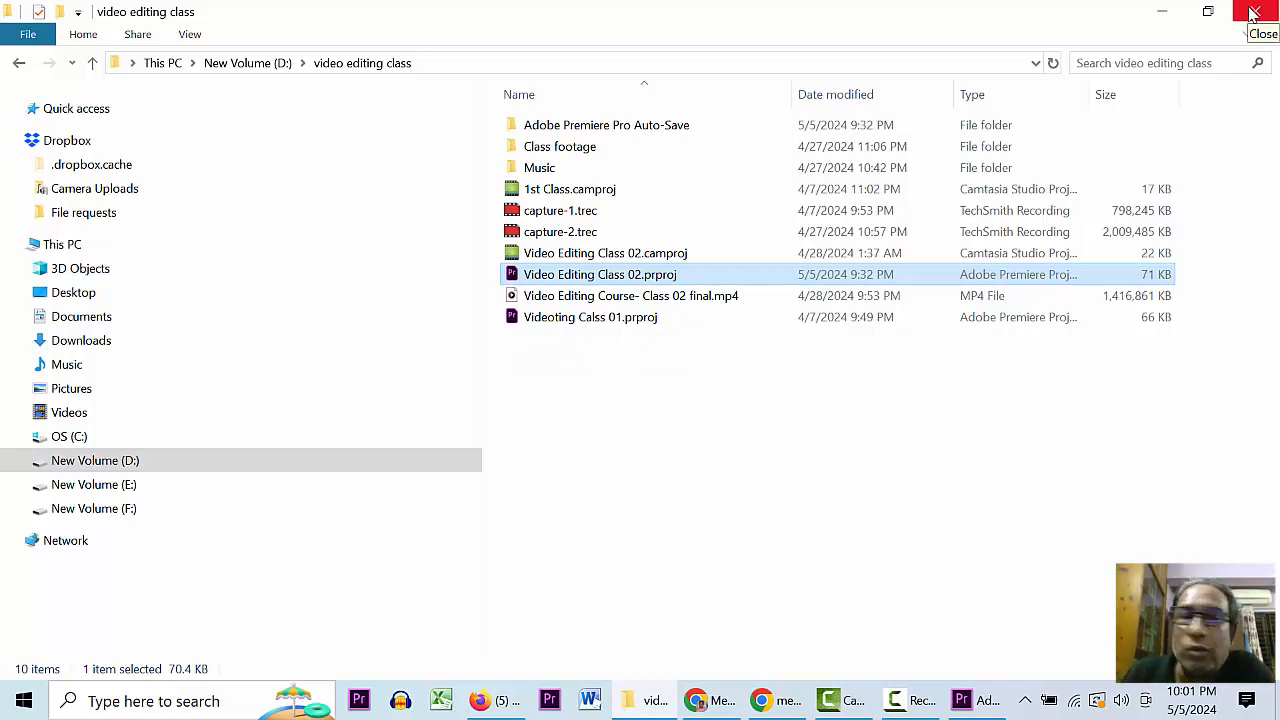
left_click(975, 700)
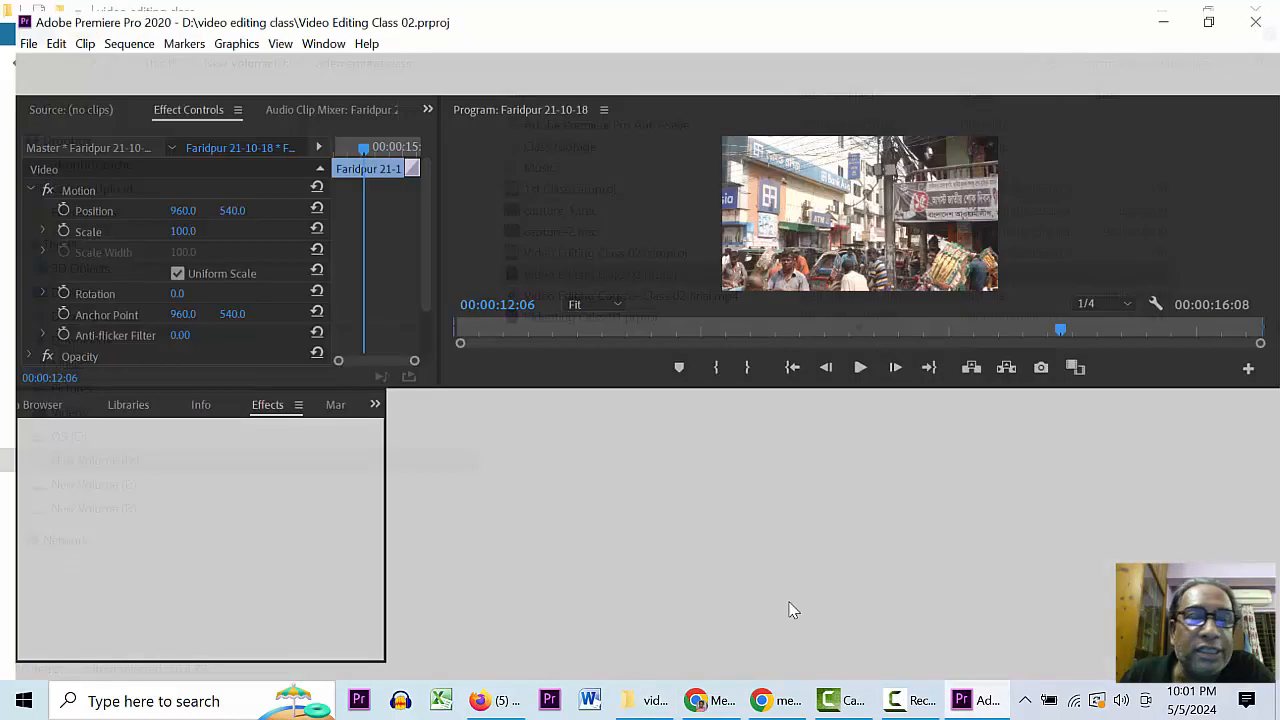
- Preview a few timeline frames, zoom the timeline in and out, and list the hidden panels beside Effects
left_click(719, 443)
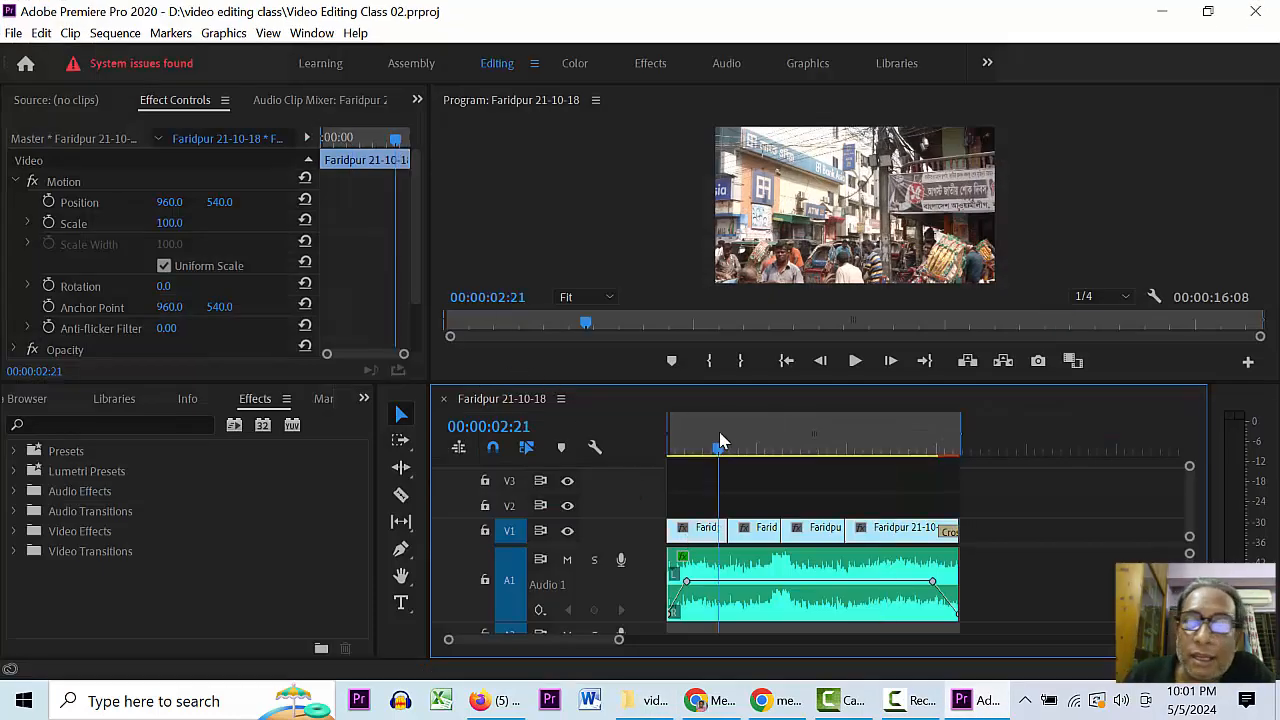
left_click(825, 441)
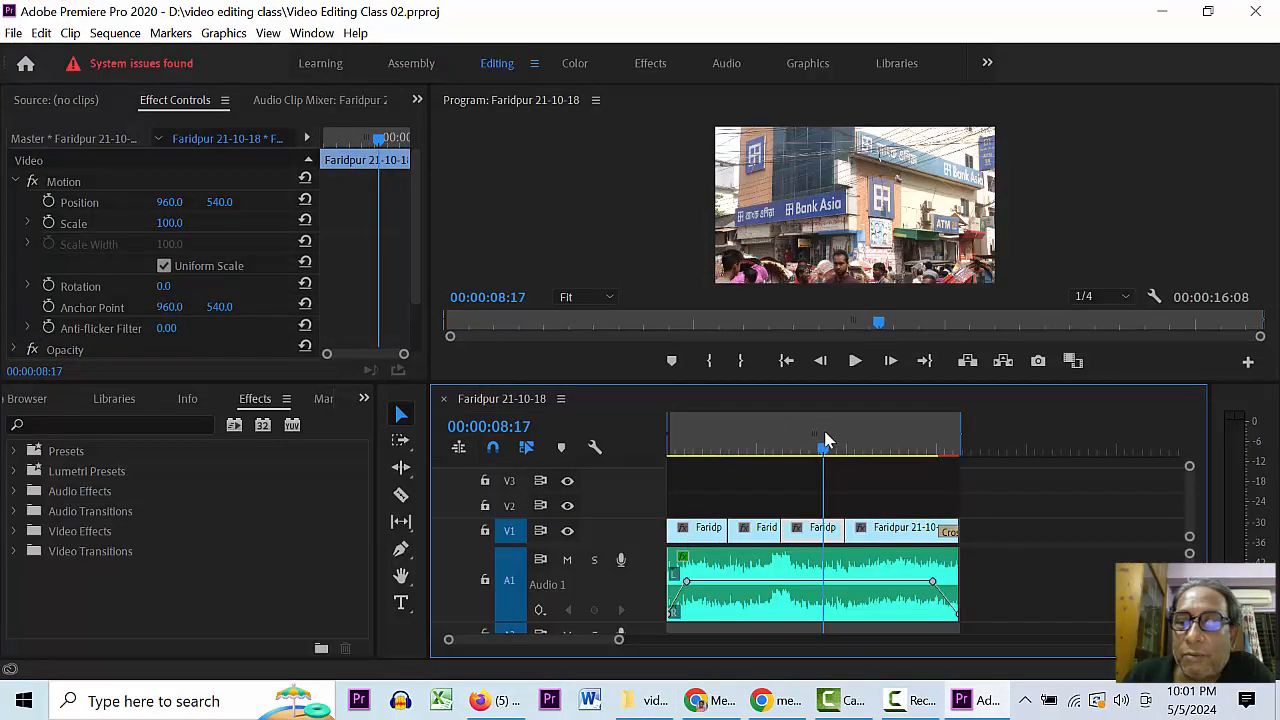
key("=")
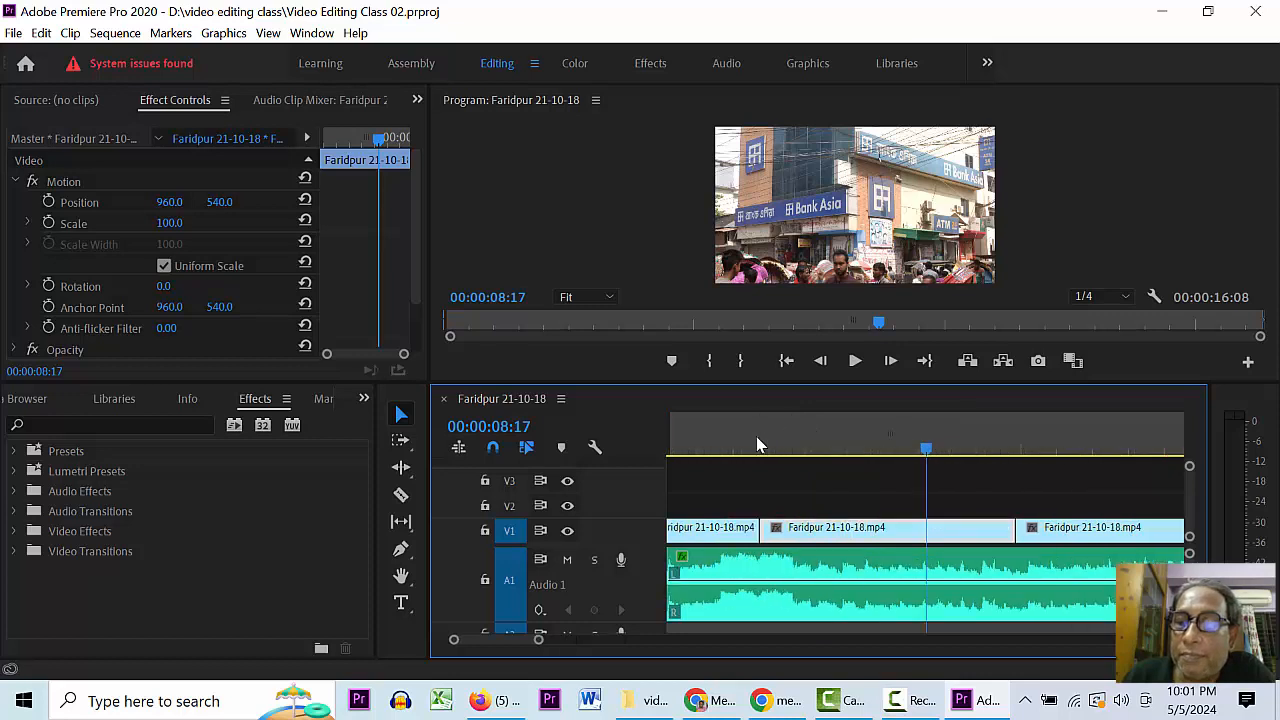
left_click(795, 443)
key("minus")
key("minus")
key("minus")
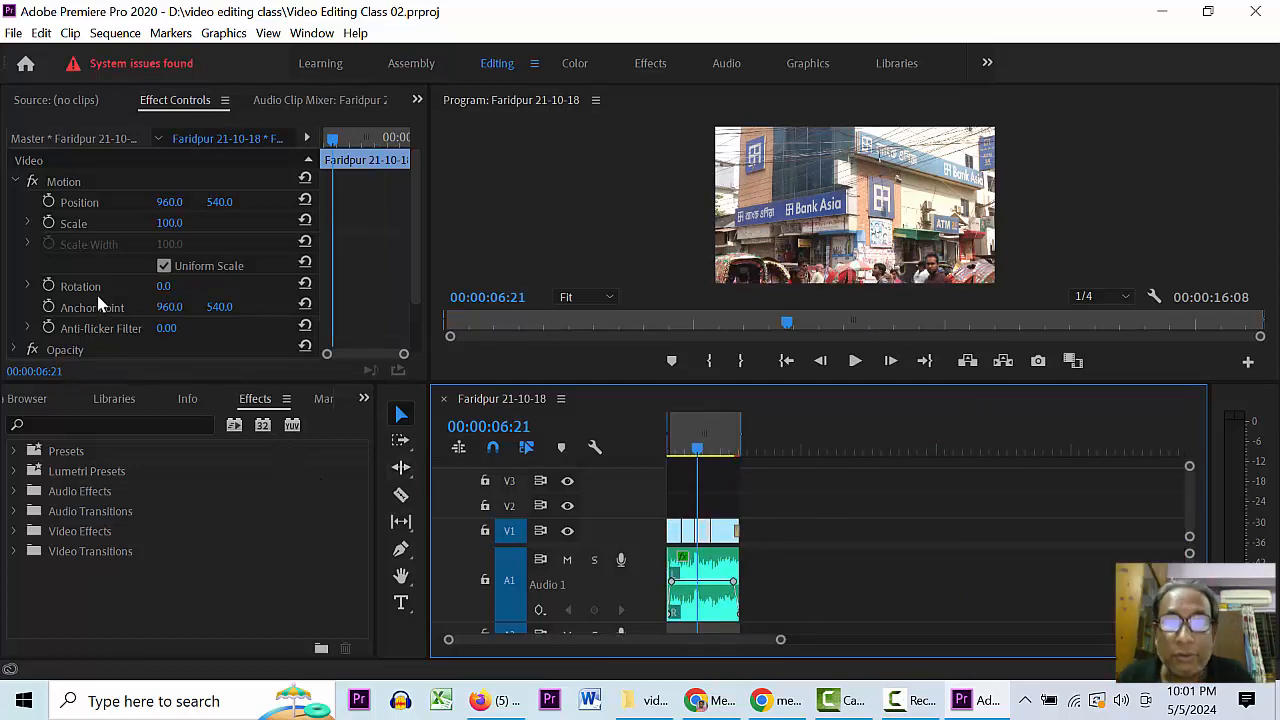
scroll(408, 249, "down", 2)
scroll(408, 249, "down", 1)
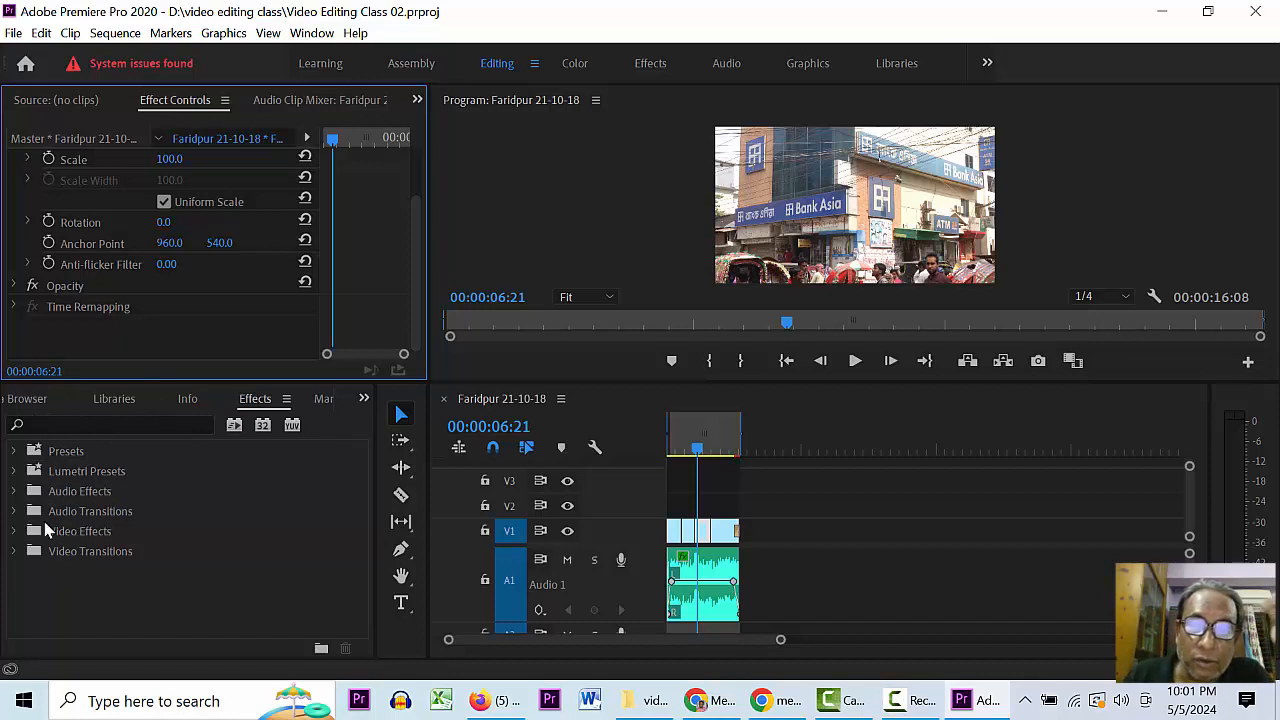
left_click(364, 399)
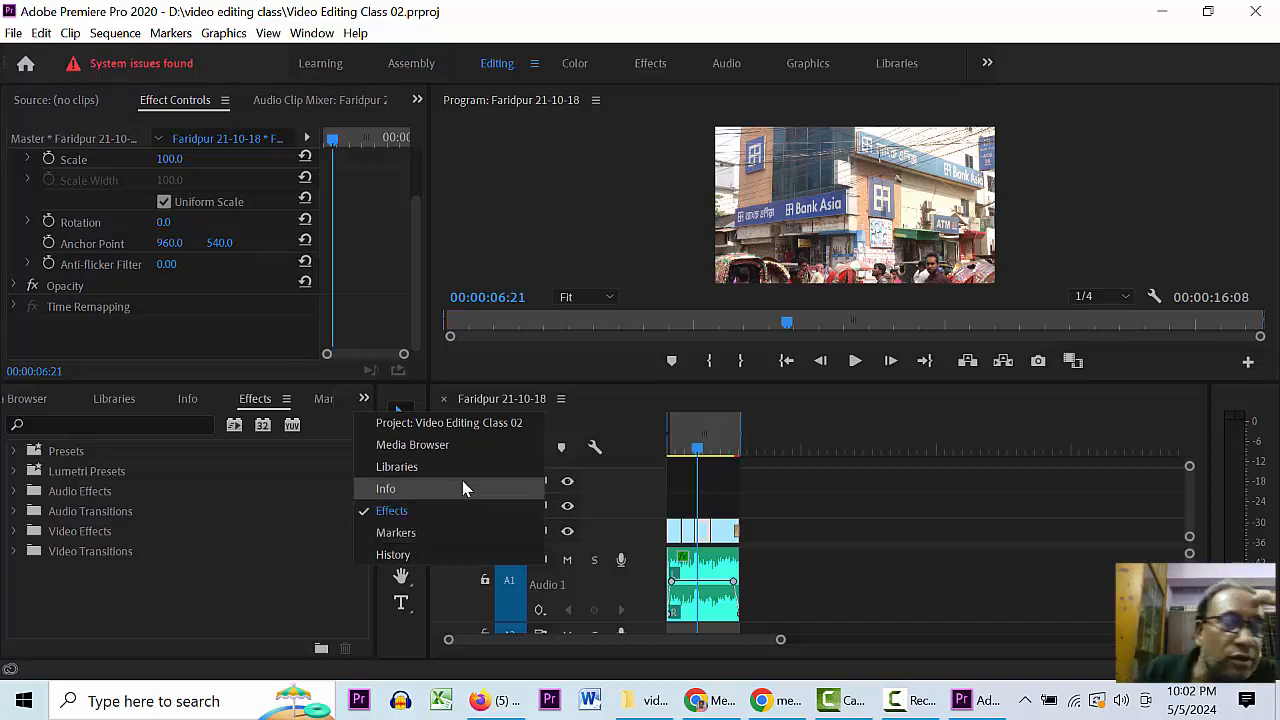
- Show the Project panel and add Faridpur 21-10-18.mp4 to the sequence after the existing clips
left_click(428, 422)
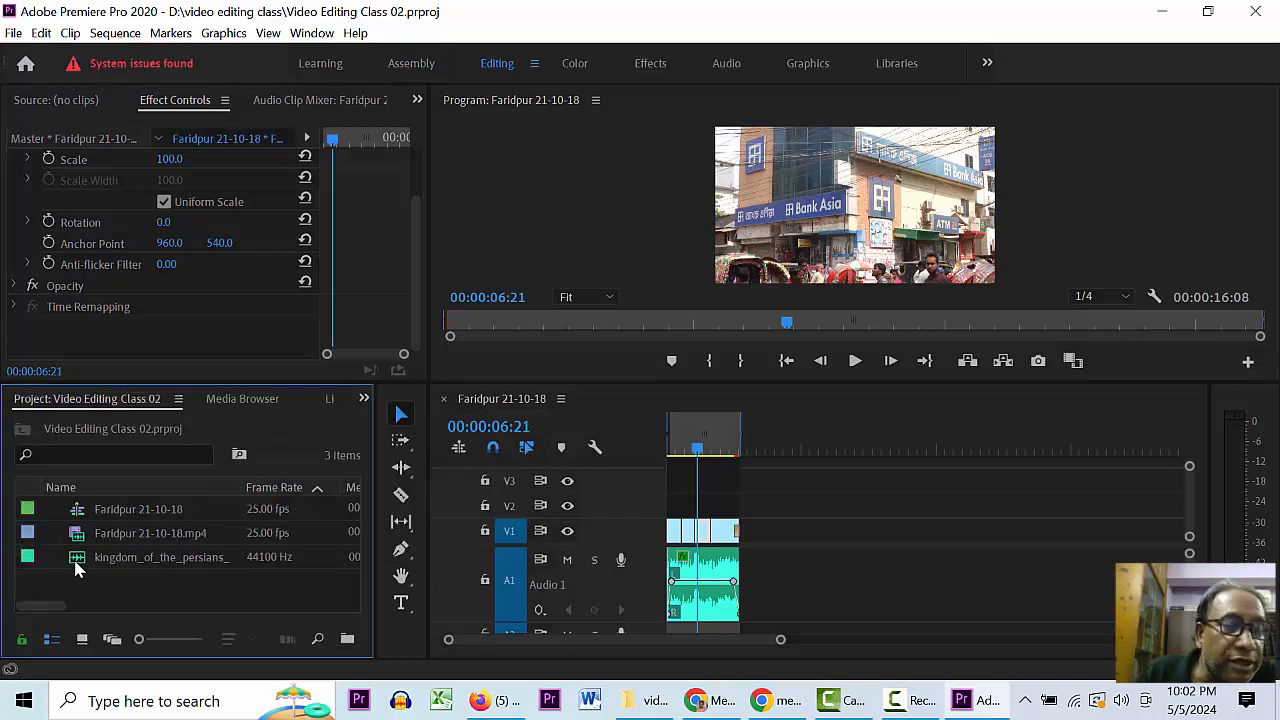
left_click(78, 540)
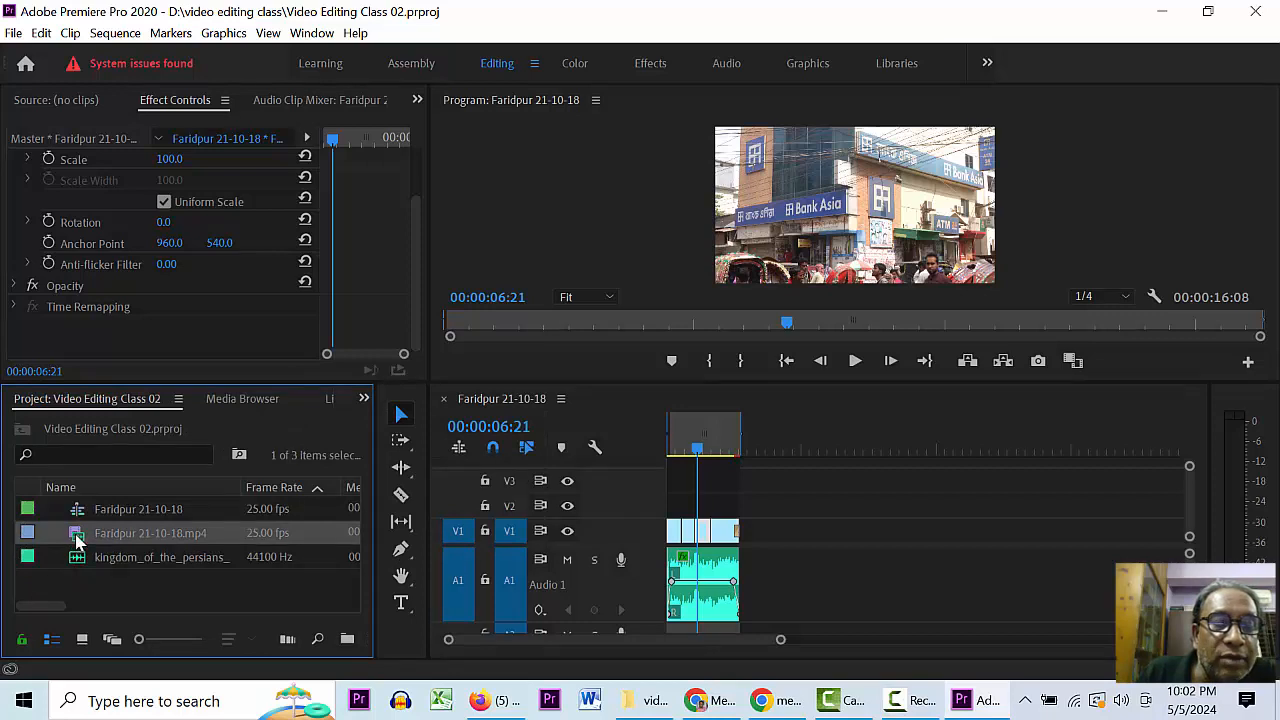
left_click_drag(78, 540, 915, 550)
left_click(905, 443)
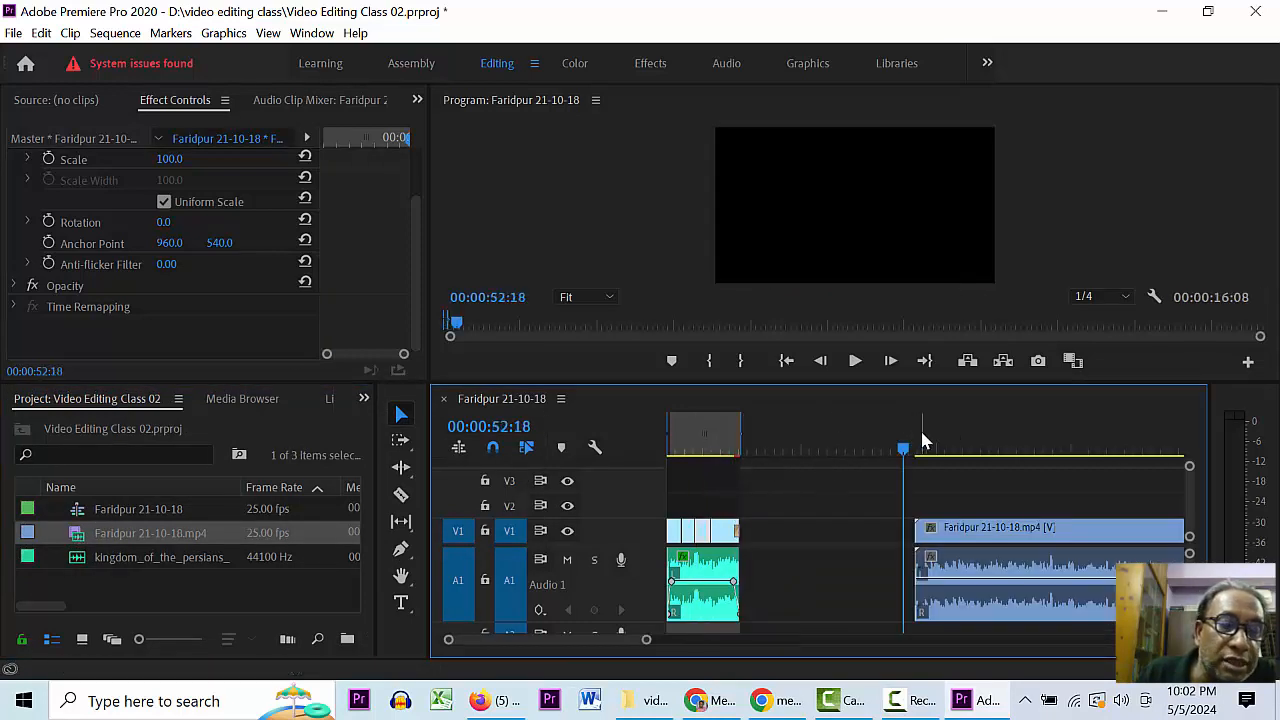
left_click_drag(908, 438, 932, 438)
- Delete the old split clips, close the V1 gap so the clip starts at zero, and save
left_click_drag(826, 475, 643, 628)
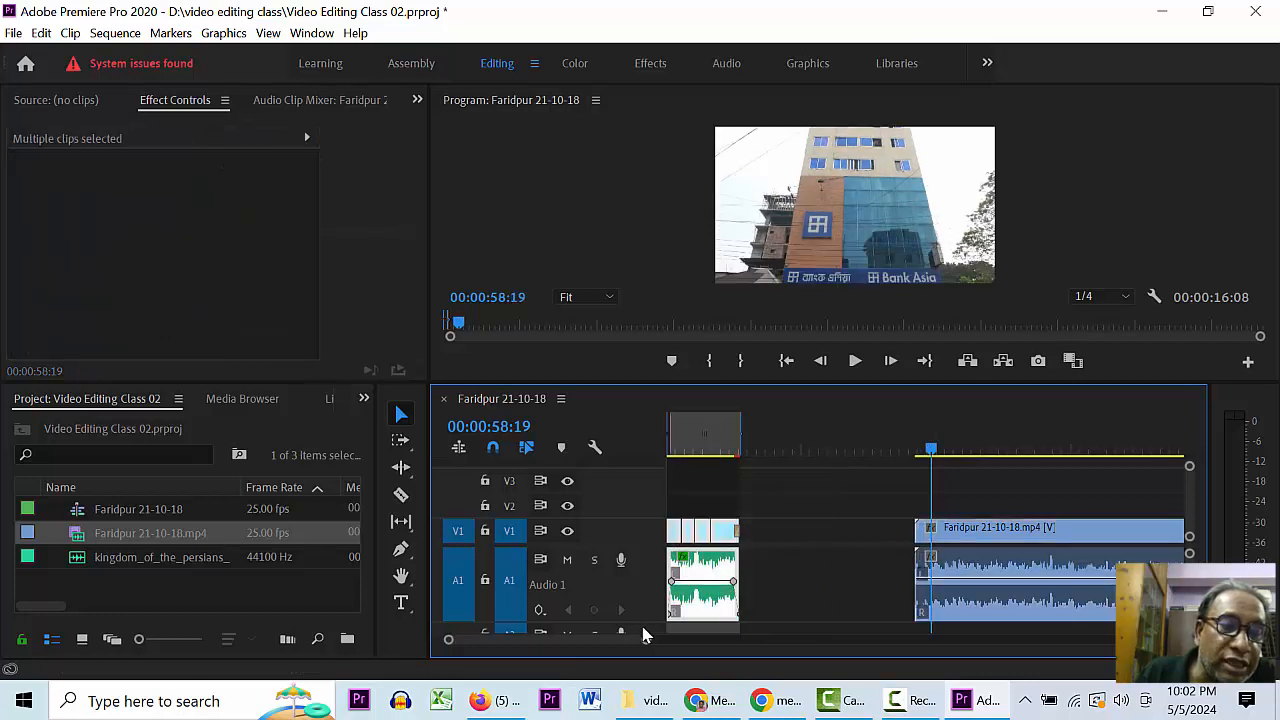
key("Delete")
right_click(794, 535)
left_click(820, 543)
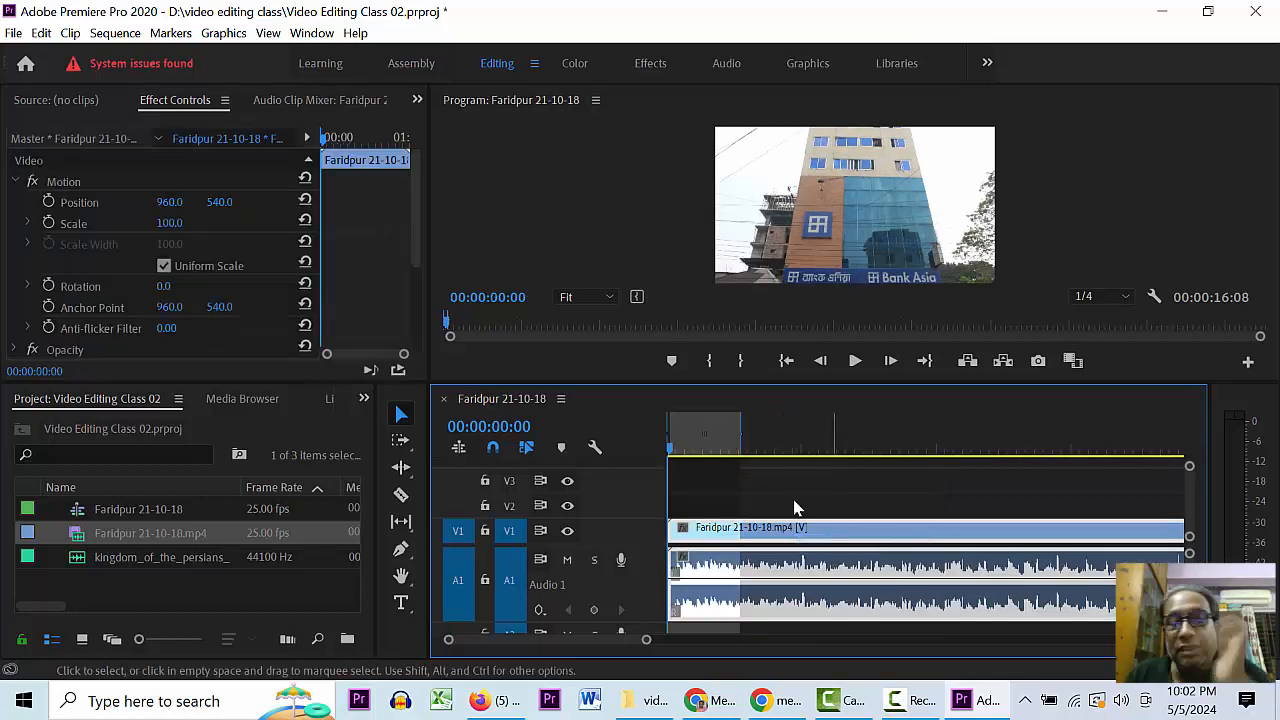
left_click_drag(670, 437, 660, 443)
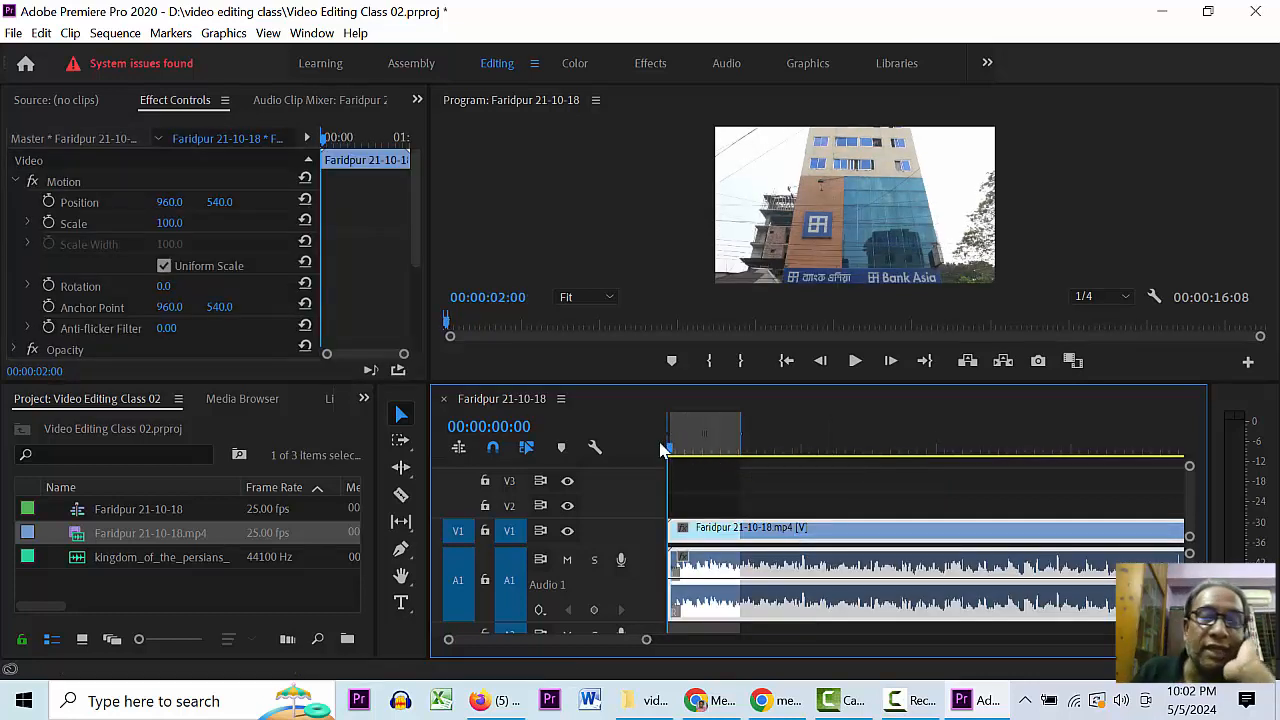
key("ctrl+s")
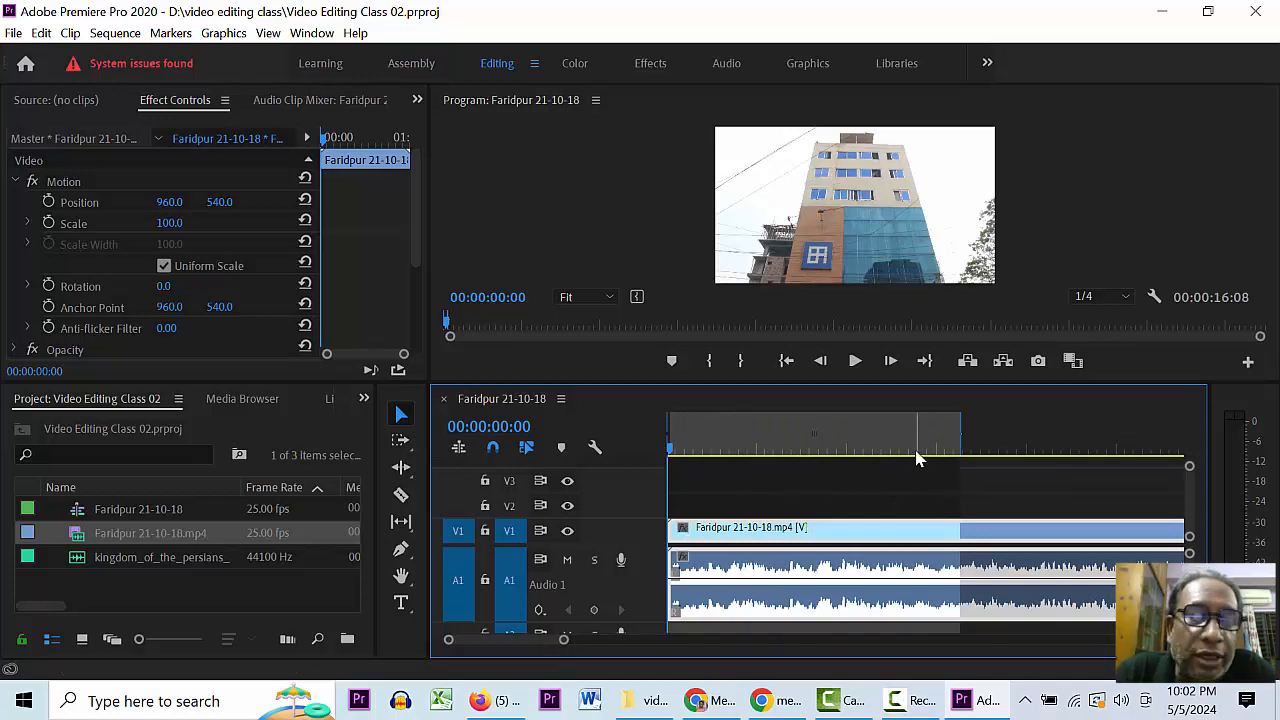
- Play the sequence from the start and scrub back to around nine seconds
left_click(918, 452)
left_click(705, 449)
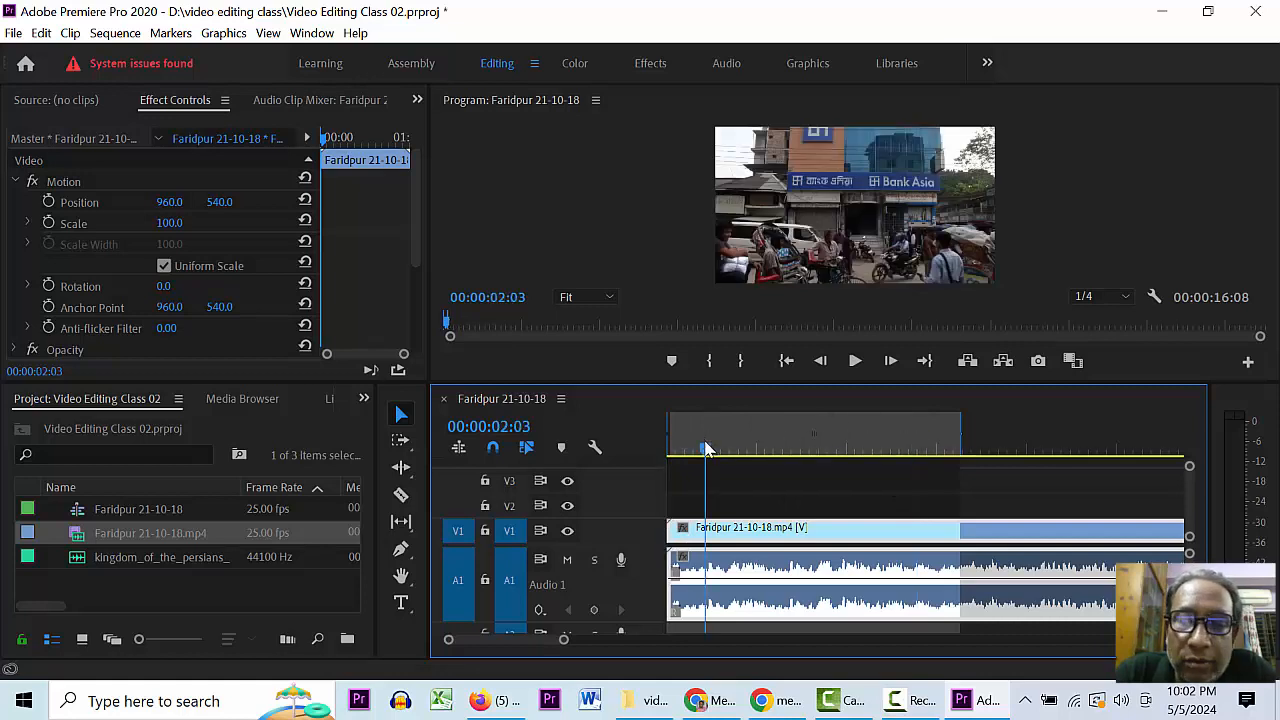
left_click_drag(705, 449, 649, 457)
key("space")
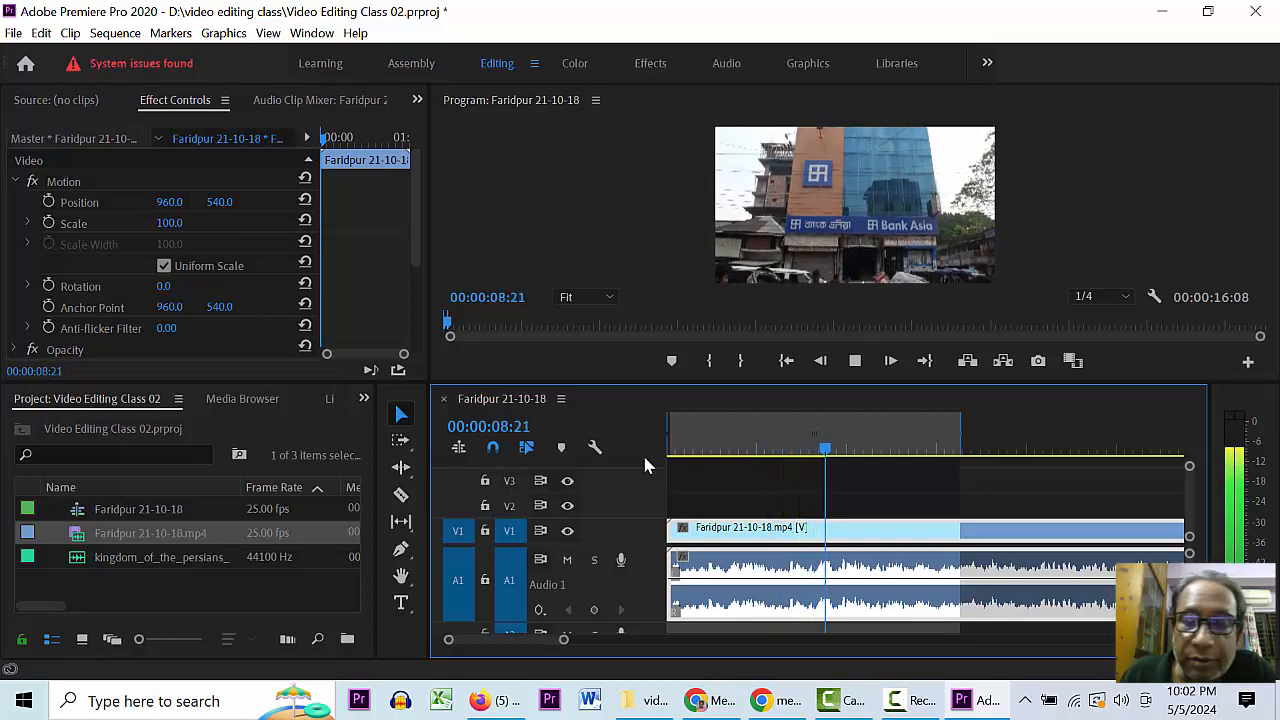
key("space")
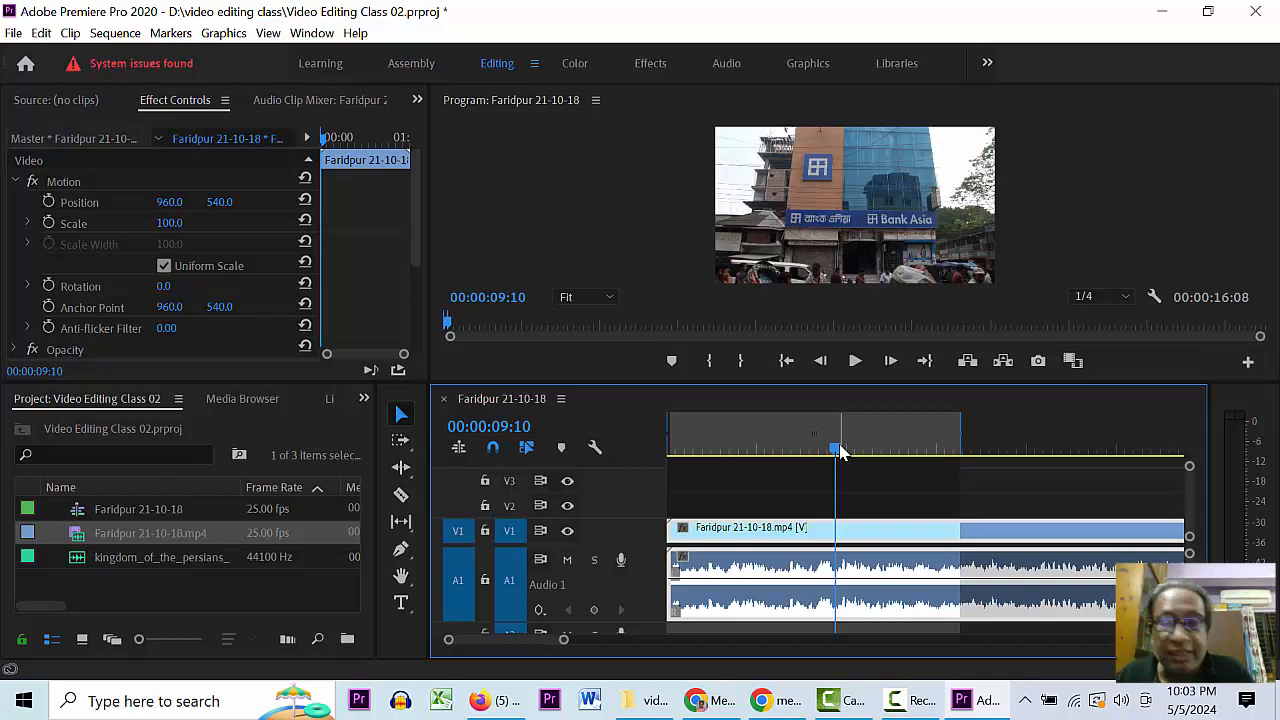
key("space")
key("space")
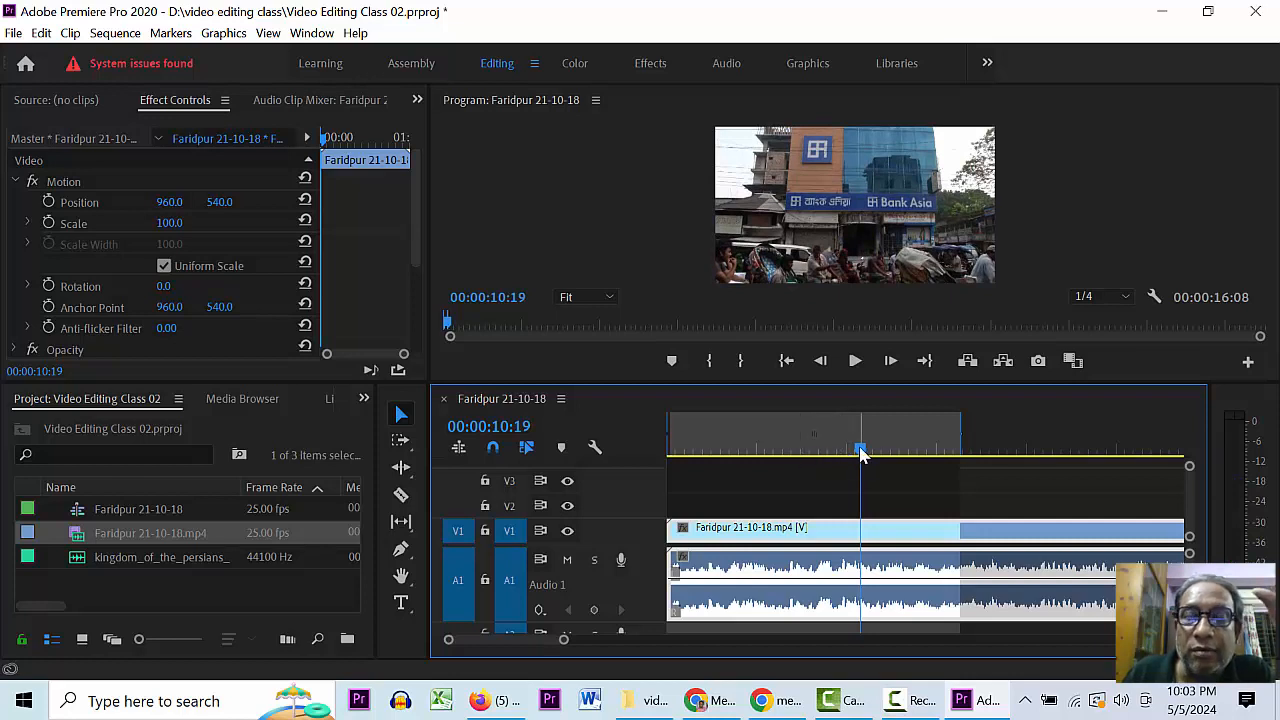
left_click_drag(862, 451, 838, 462)
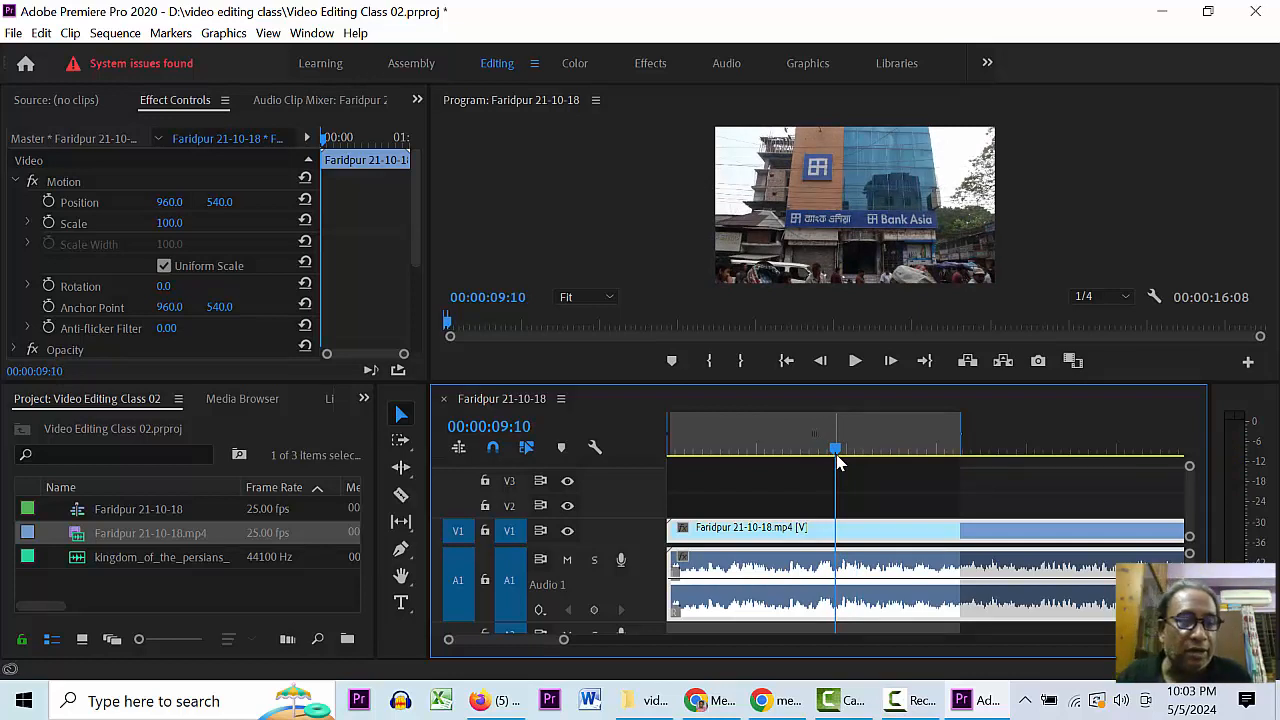
- Step frame by frame to 00:00:07:21, save the project, and switch to the Razor tool
key("Left")
key("Left")
key("Left")
key("Left")
key("Left")
key("Left")
key("Left")
key("Left")
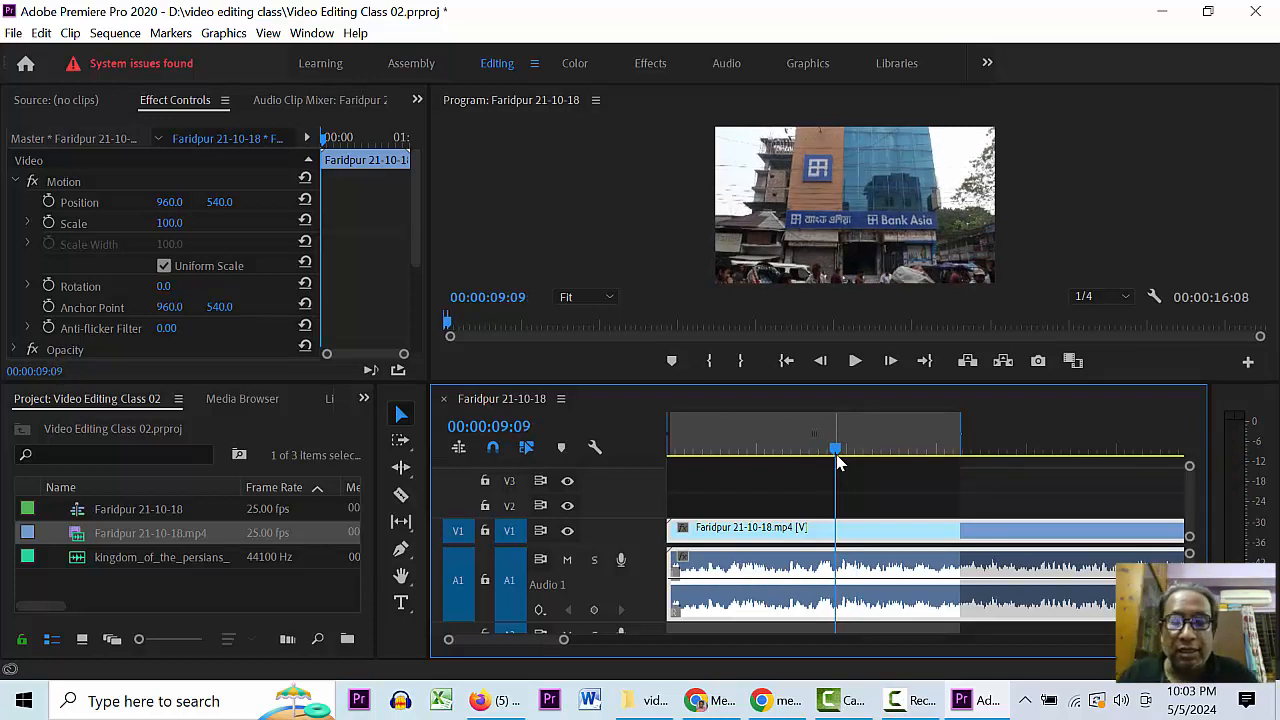
key("Left")
key("Left")
key("Left")
key("Left")
key("Left")
key("Left")
key("Left")
key("Left")
key("Left")
key("Left")
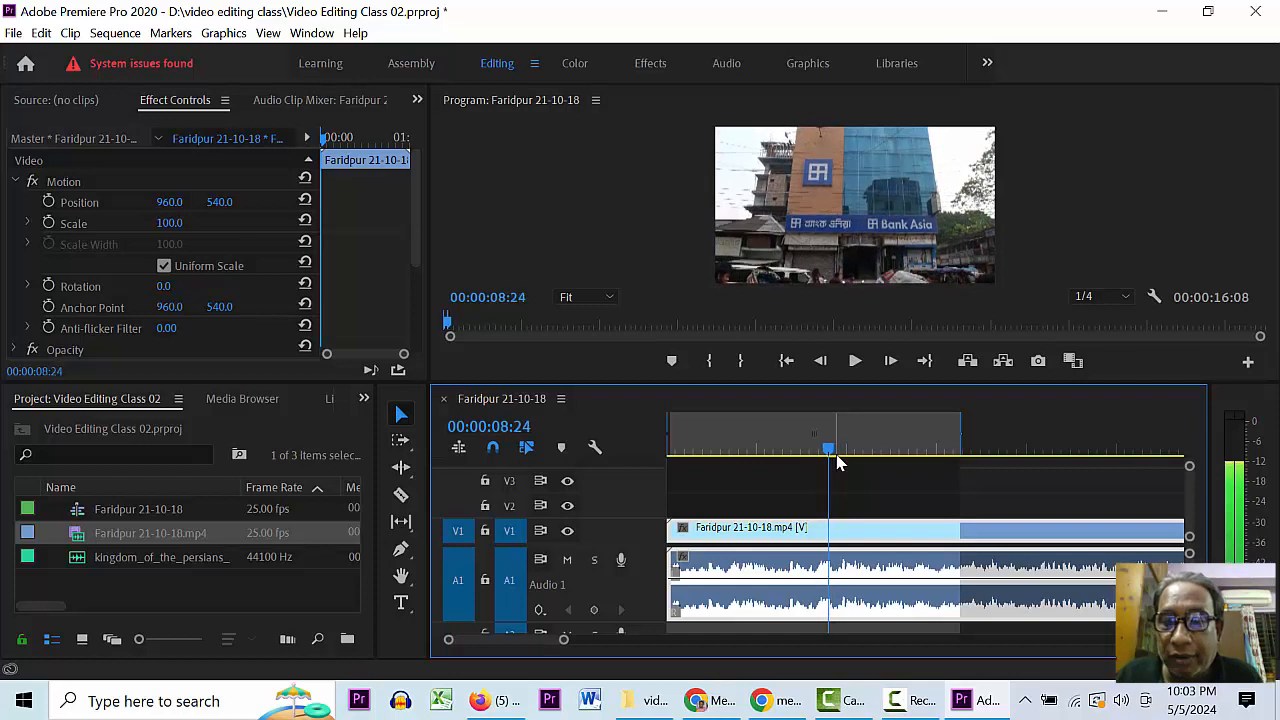
key("Left")
key("Left")
key("Left")
key("Left")
key("Left")
key("Left")
key("Left")
key("Left")
key("Left")
key("Left")
key("Left")
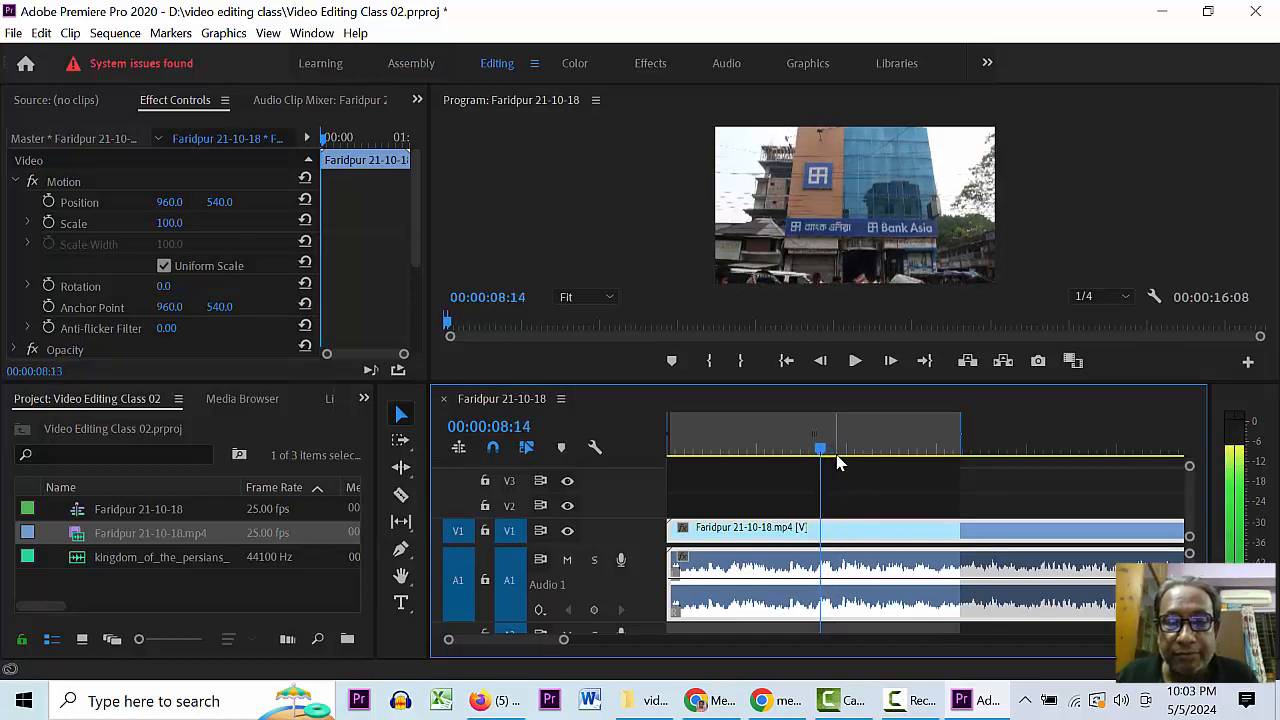
key("Left")
key("Left")
key("Left")
key("Left")
key("Left")
key("Left")
key("Left")
key("Left")
key("Left")
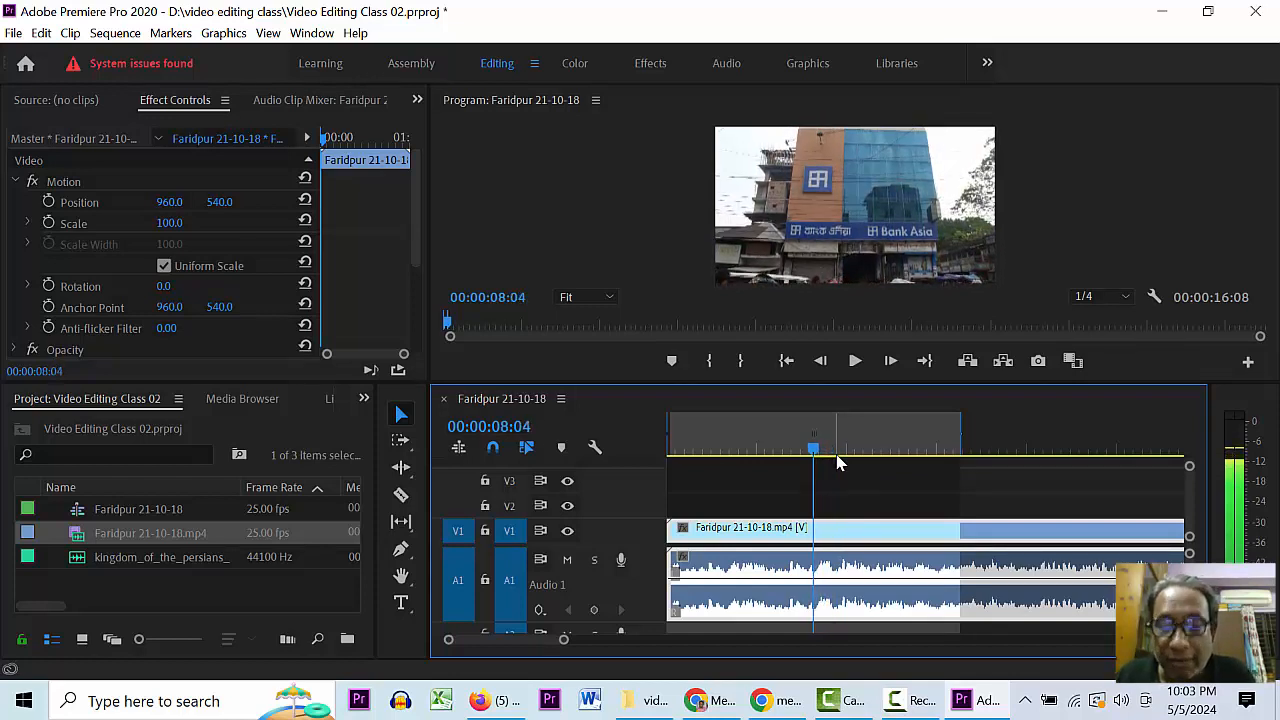
key("Left")
key("Left")
key("Left")
key("Left")
key("Left")
key("Left")
key("Left")
key("Left")
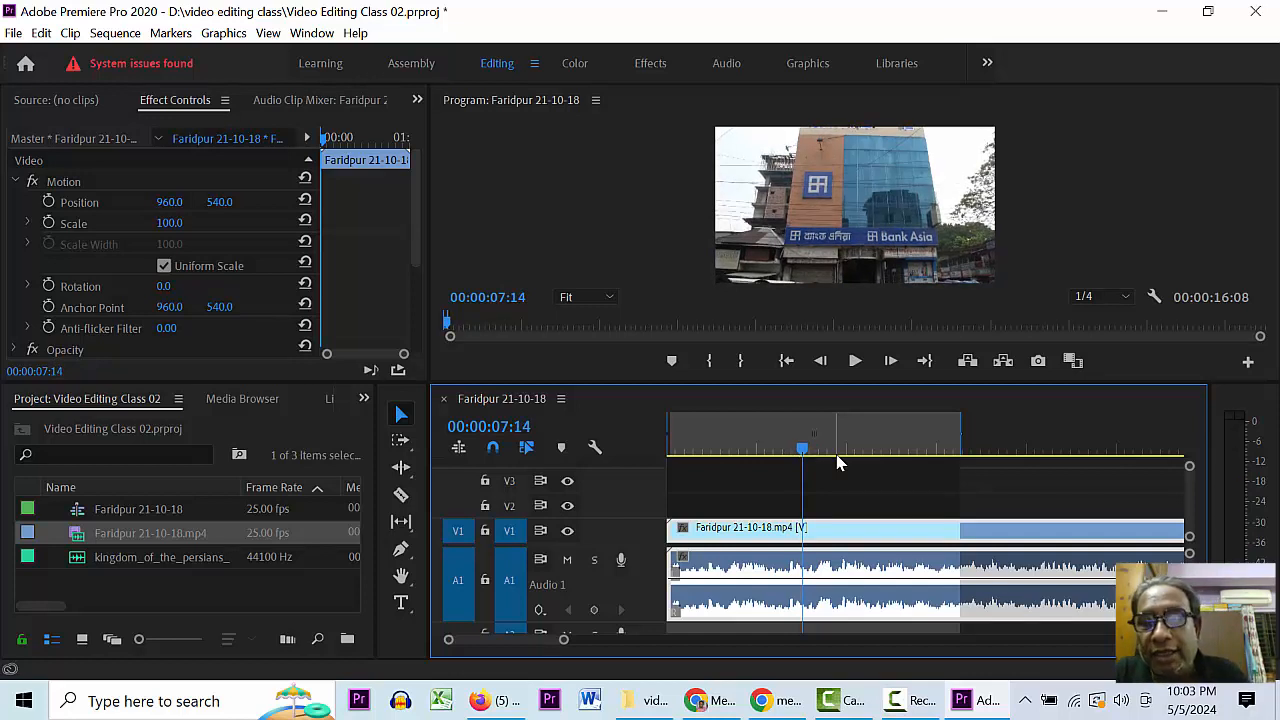
key("ctrl+s")
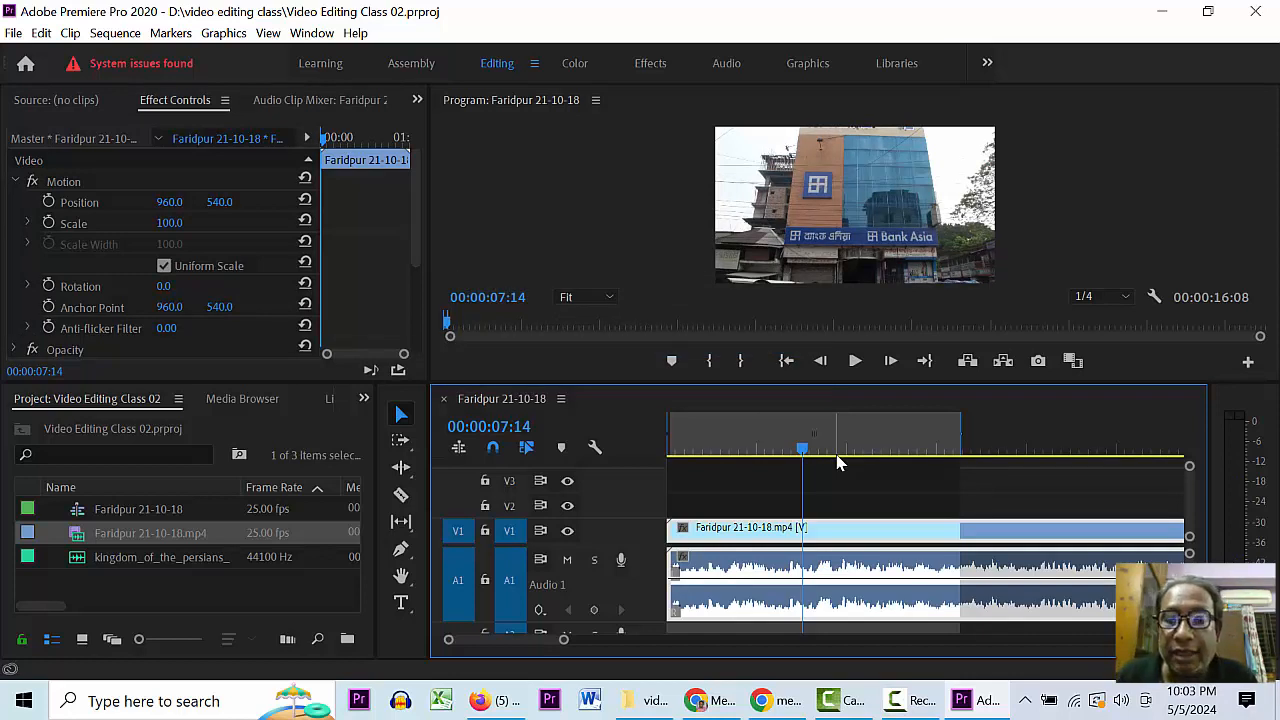
key("Right")
key("Right")
key("Right")
key("Right")
key("Right")
key("Right")
key("Right")
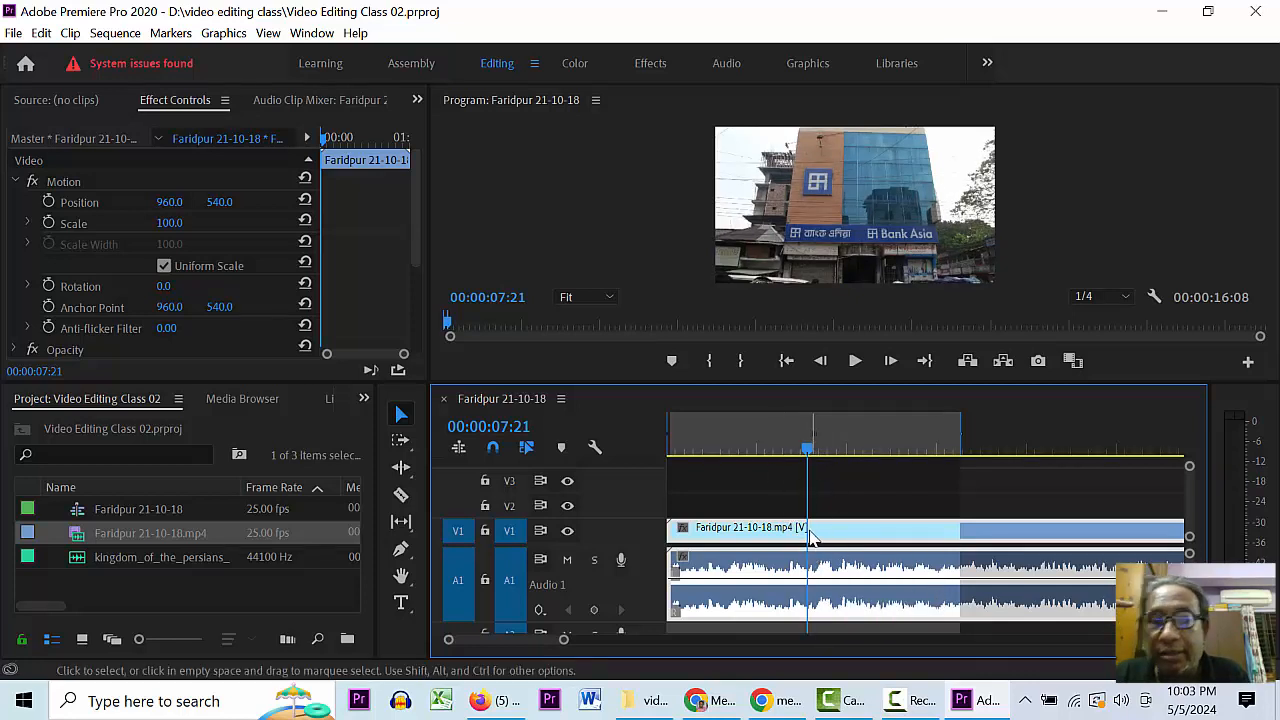
key("c")
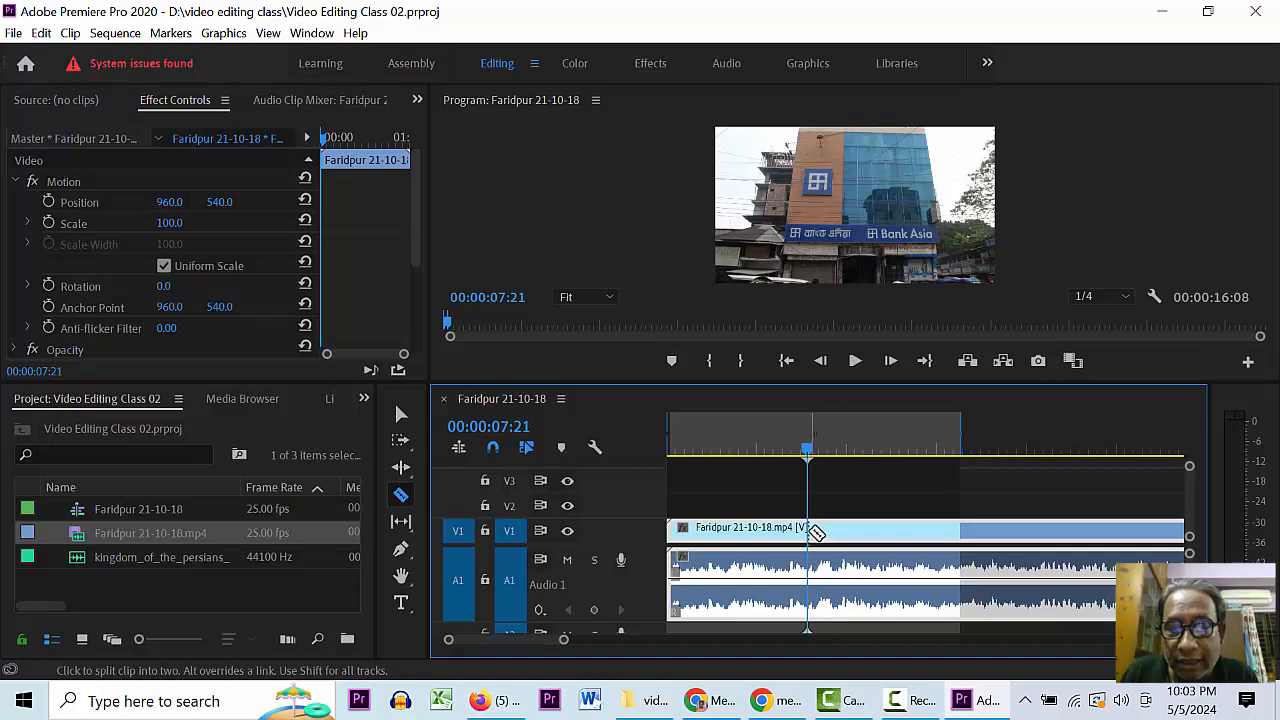
- Razor-cut the Faridpur clip at 00:00:07:21, undo the three extra cuts, and return to Selection
left_click(810, 530)
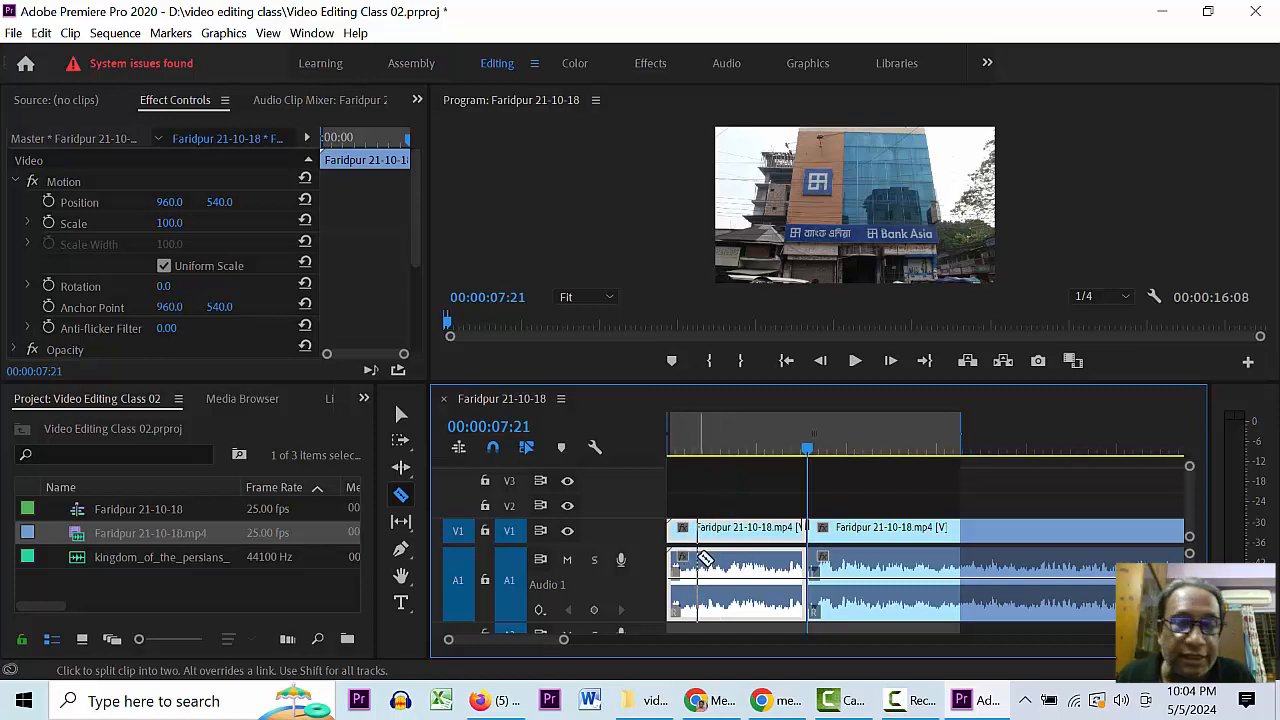
left_click(709, 560)
left_click(769, 560)
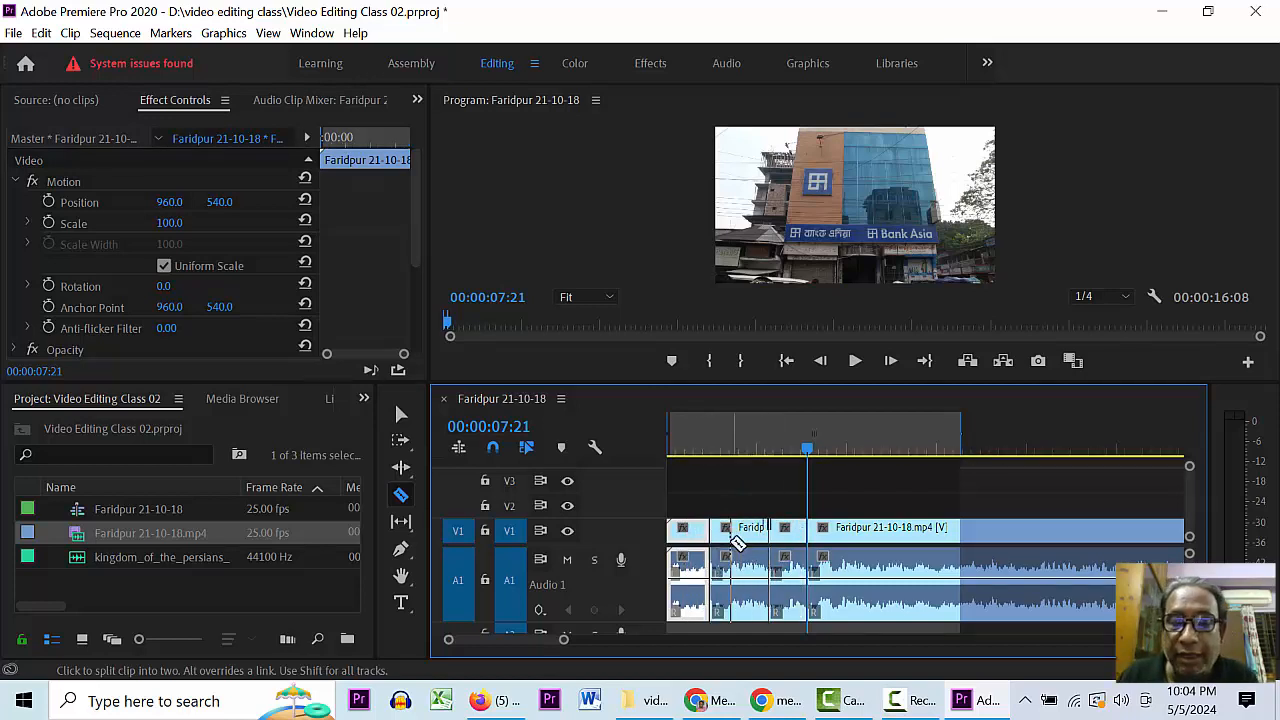
left_click(731, 543)
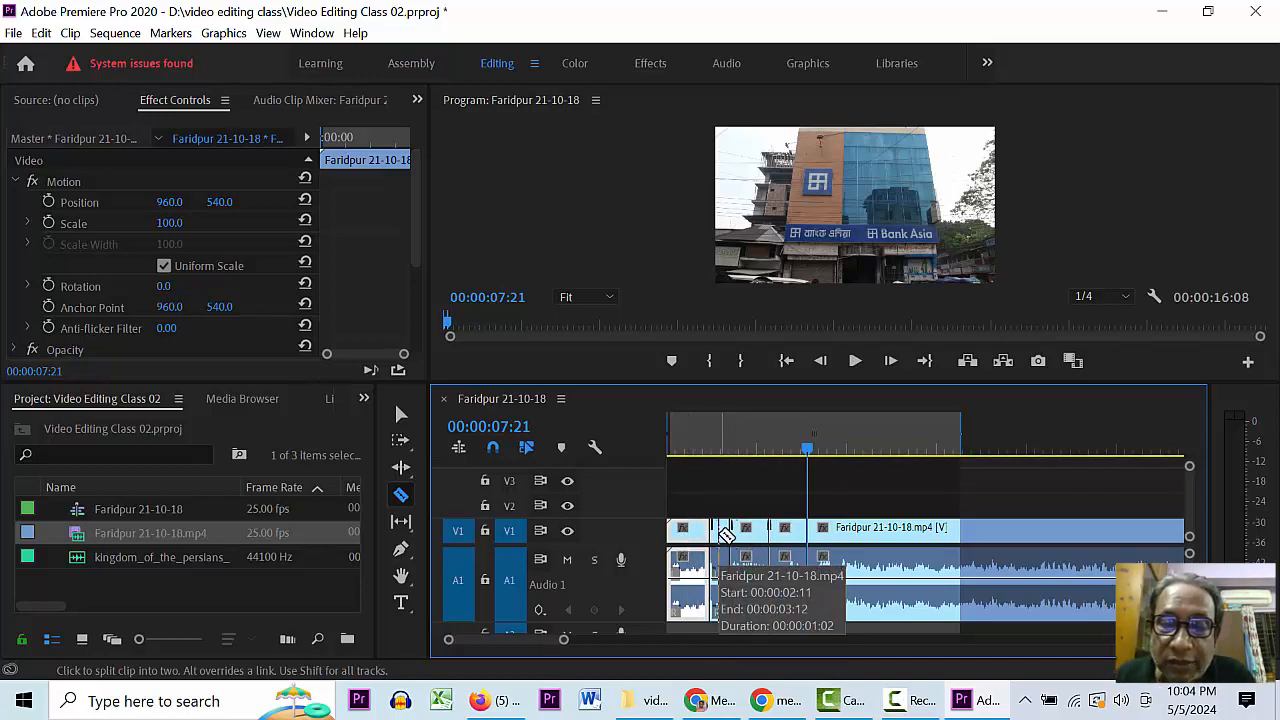
key("ctrl+z")
key("ctrl+z")
key("ctrl+z")
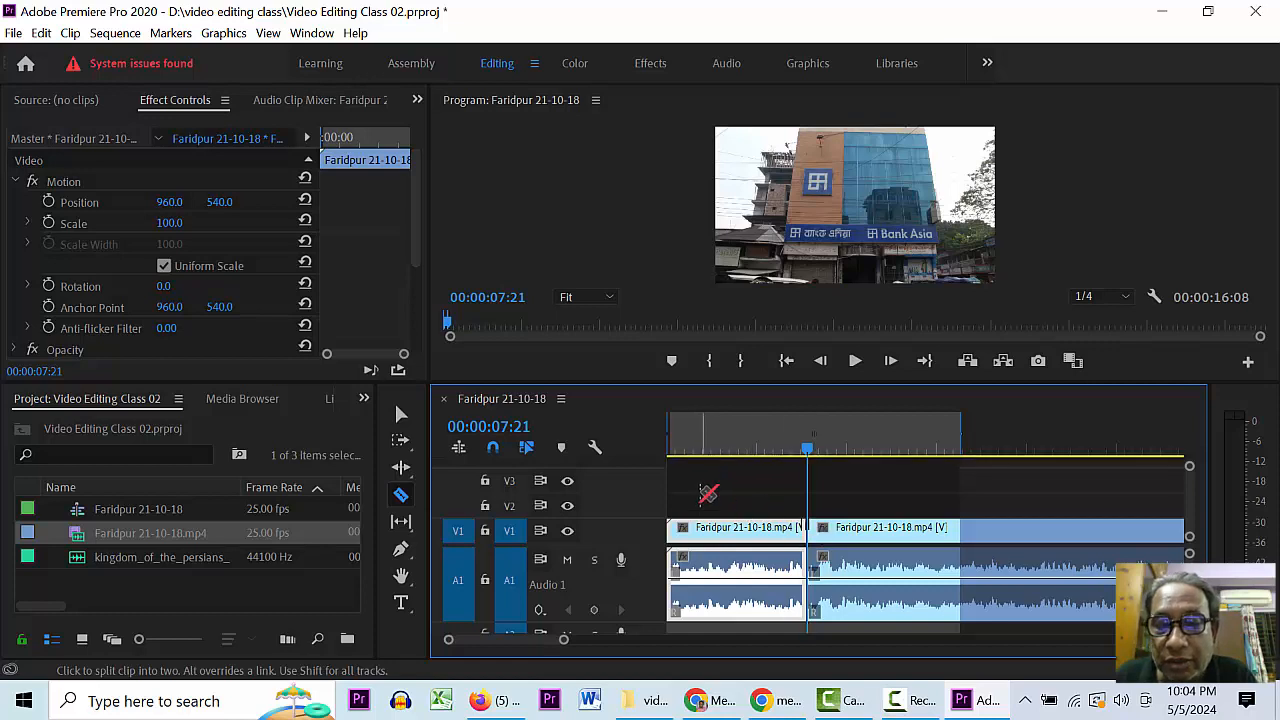
key("v")
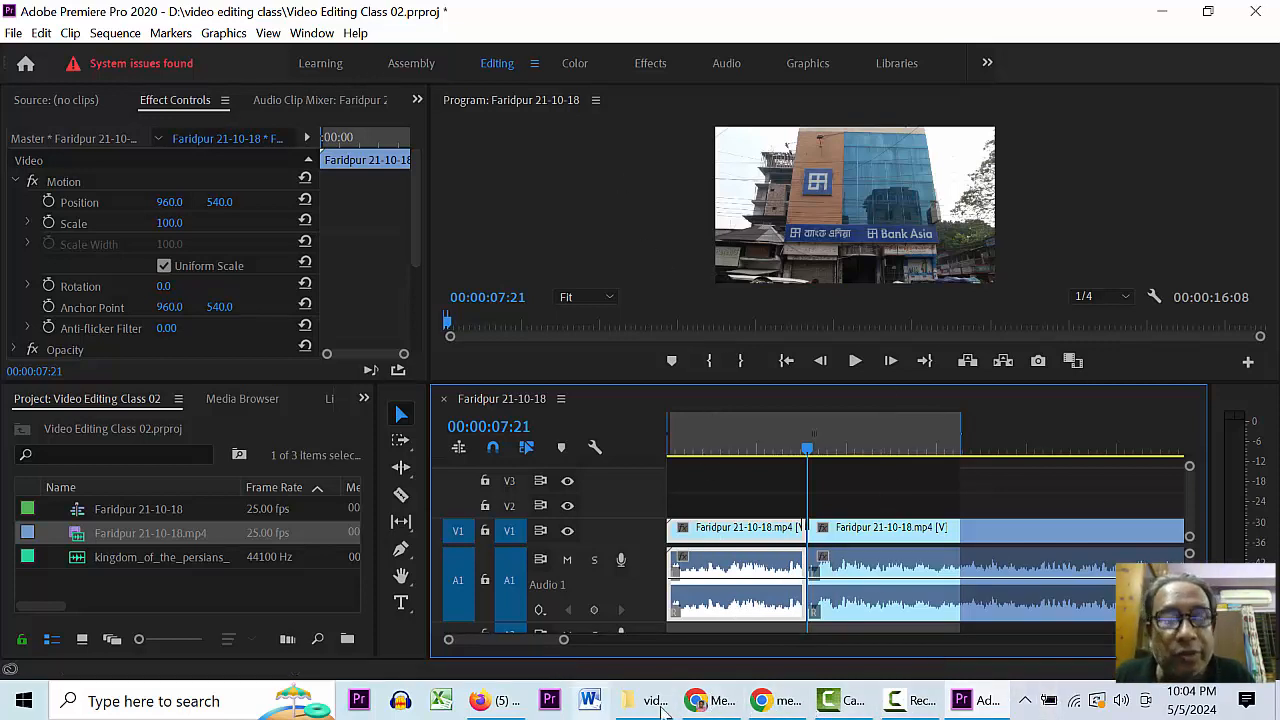
left_click(713, 690)
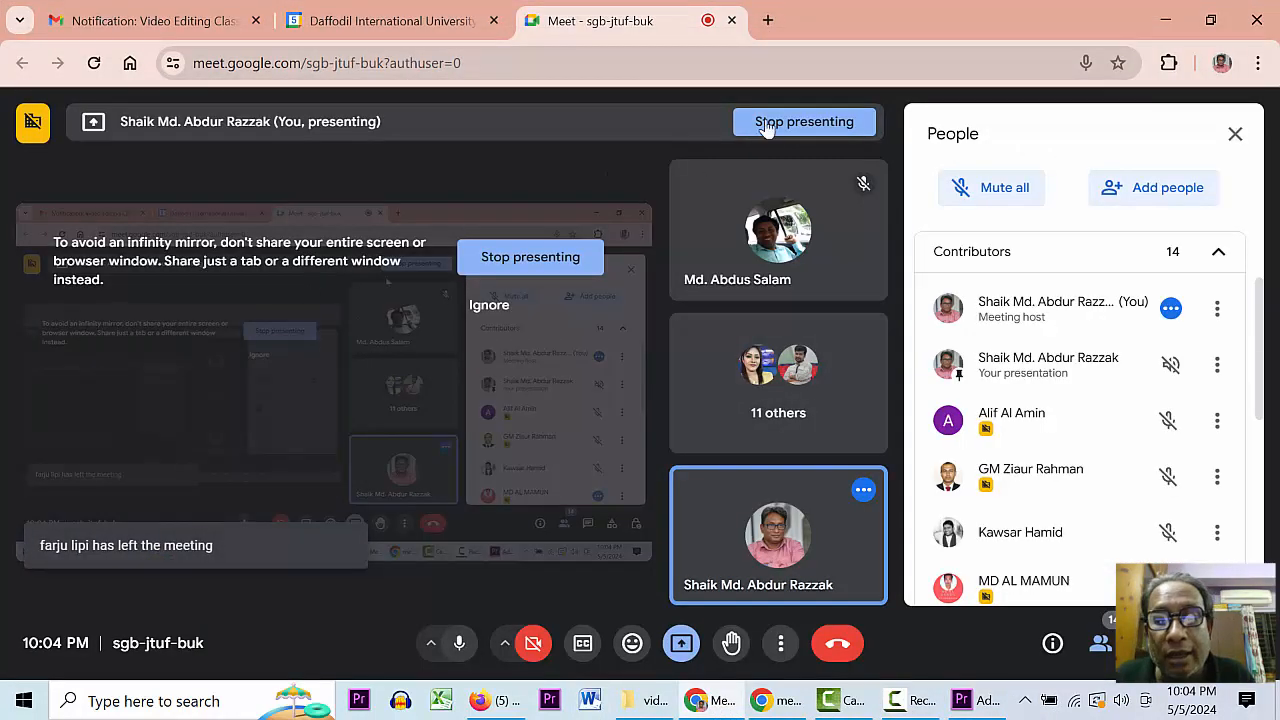
left_click(766, 21)
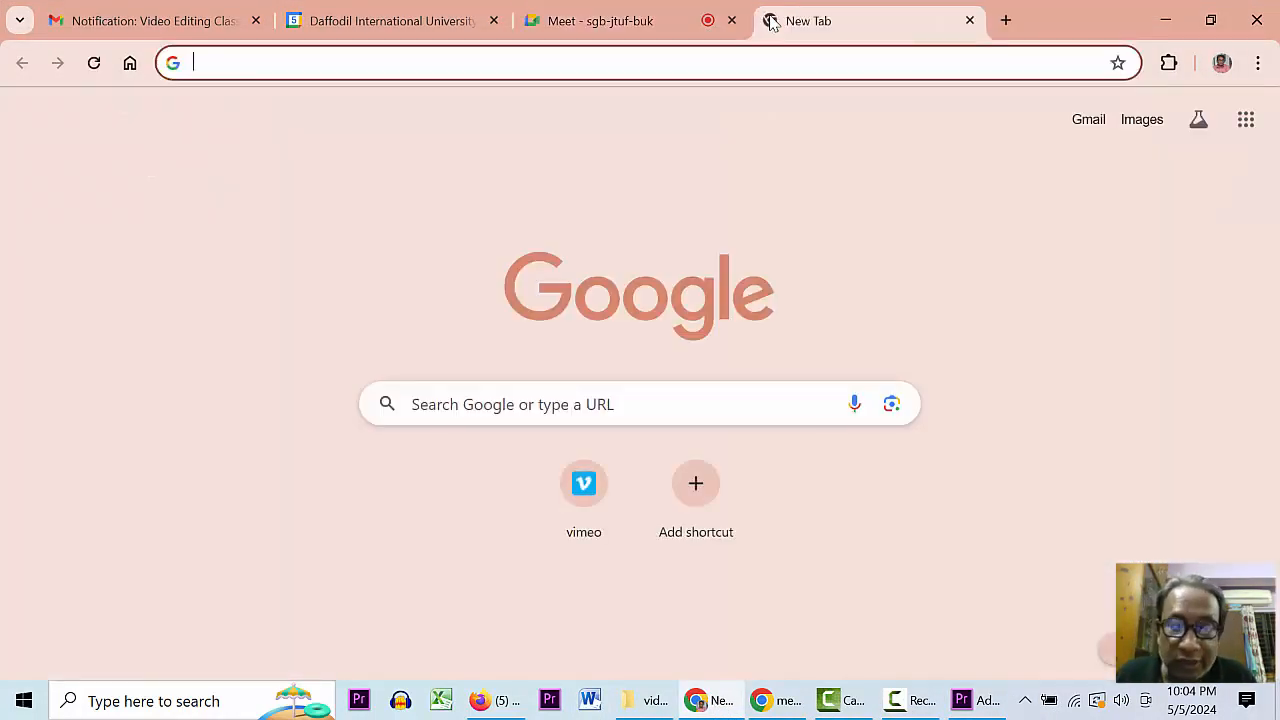
type("keyboard")
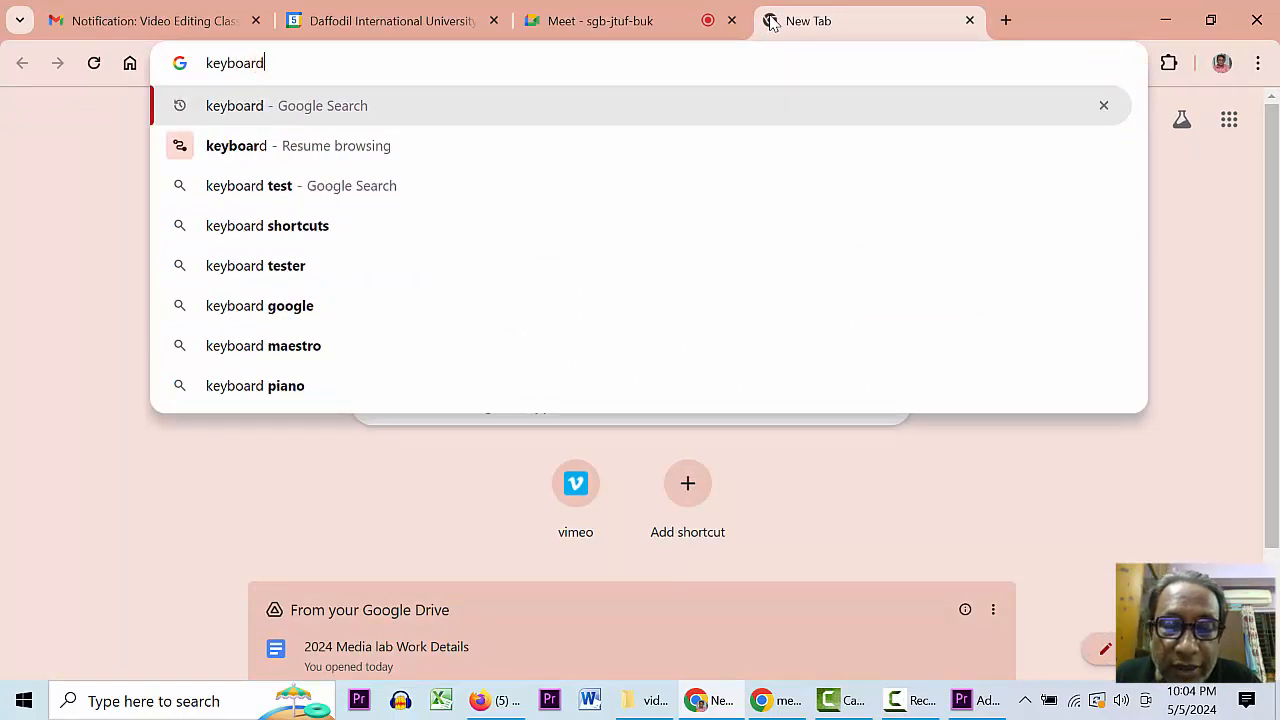
key("Return")
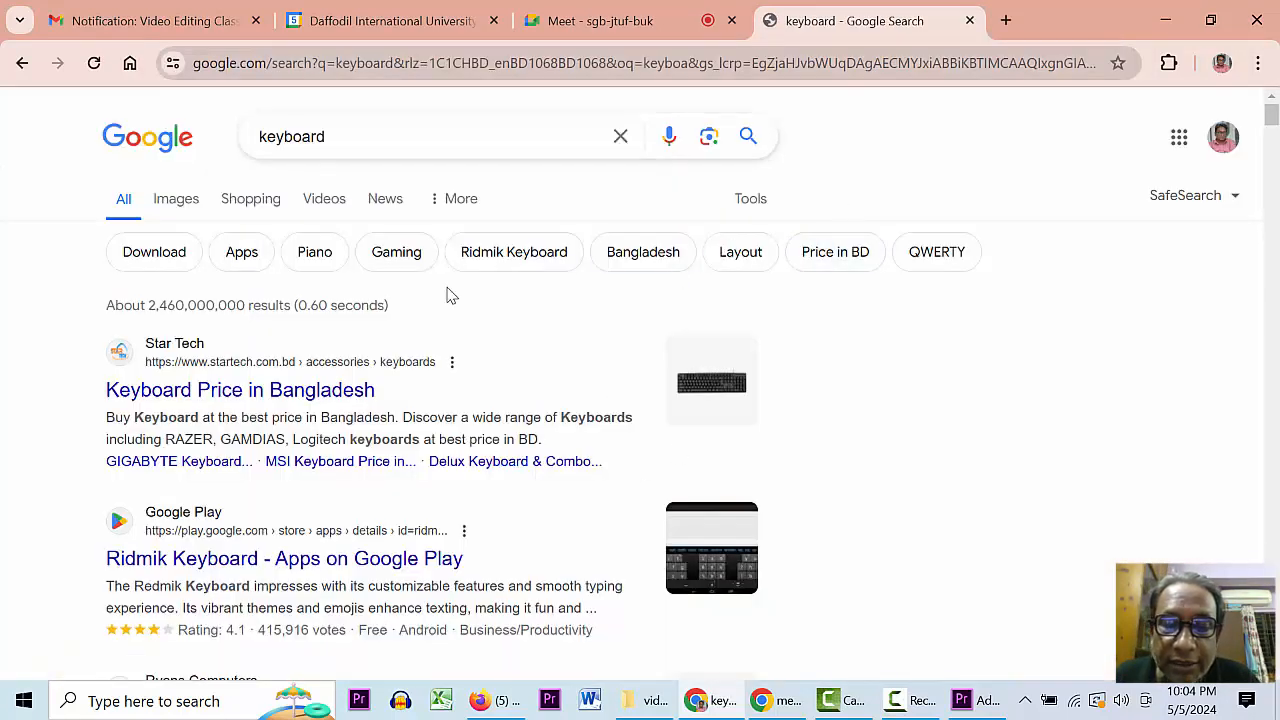
left_click(181, 203)
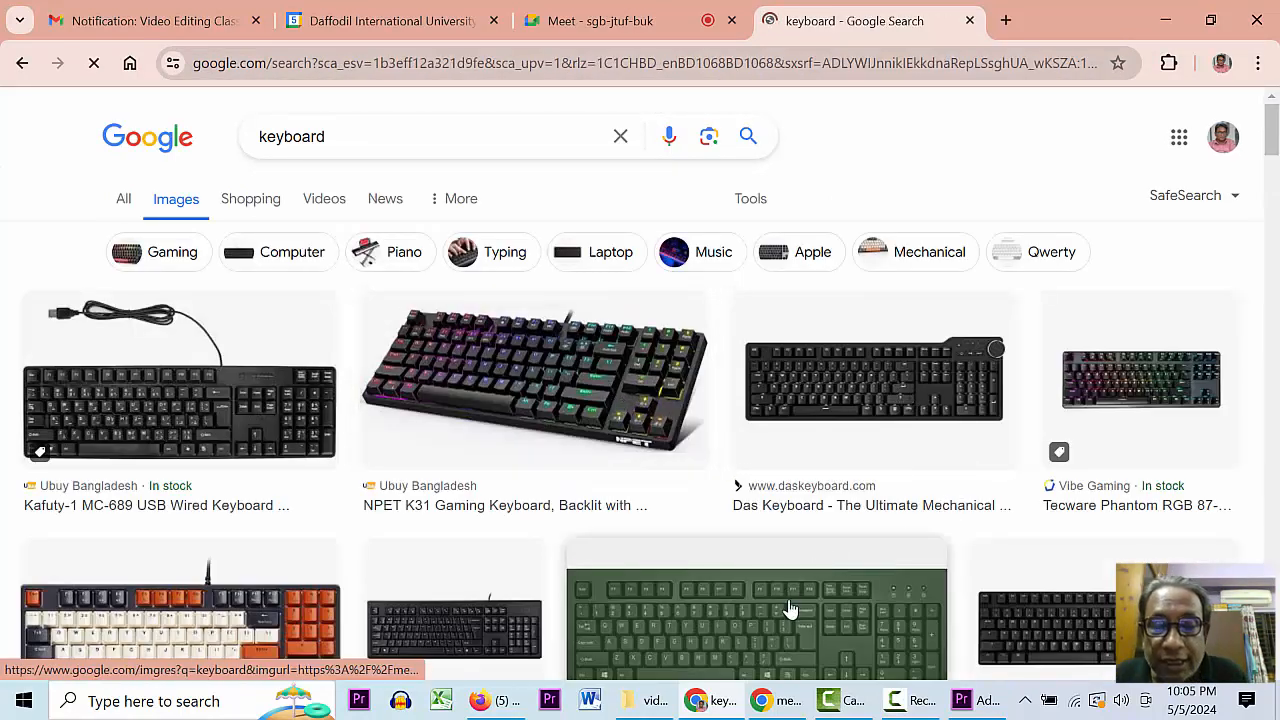
left_click(793, 640)
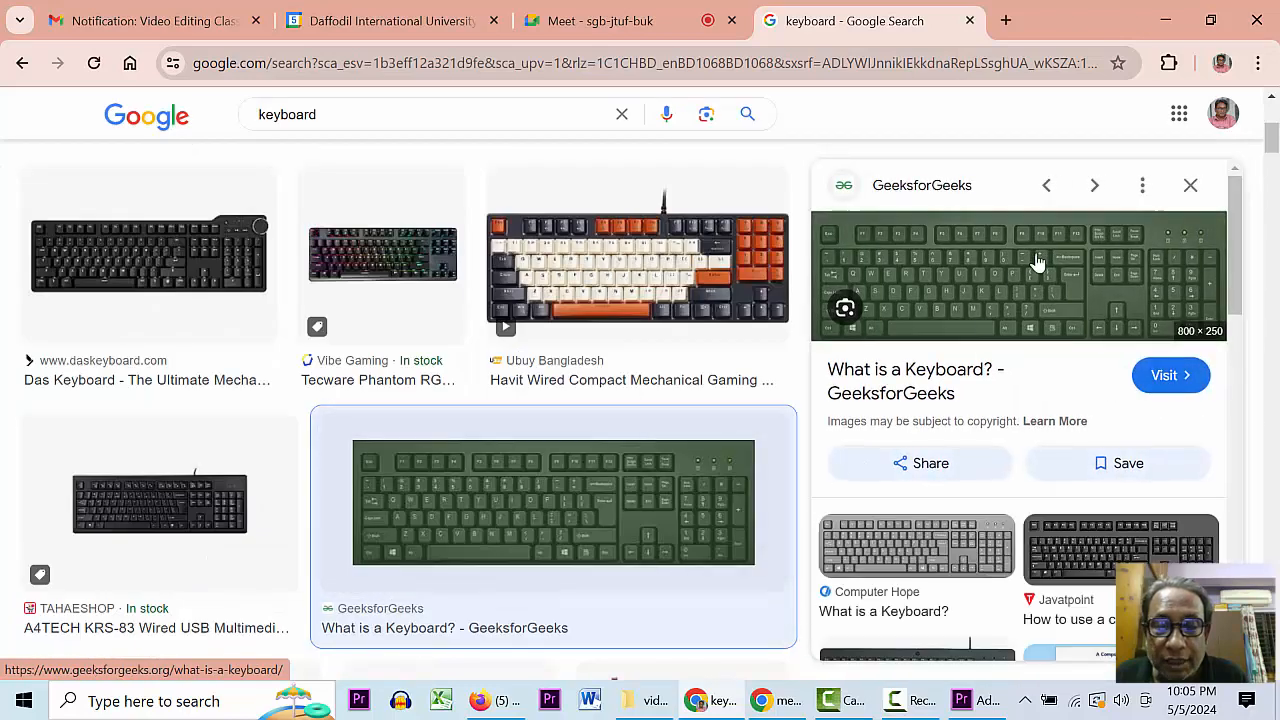
left_click(1029, 266)
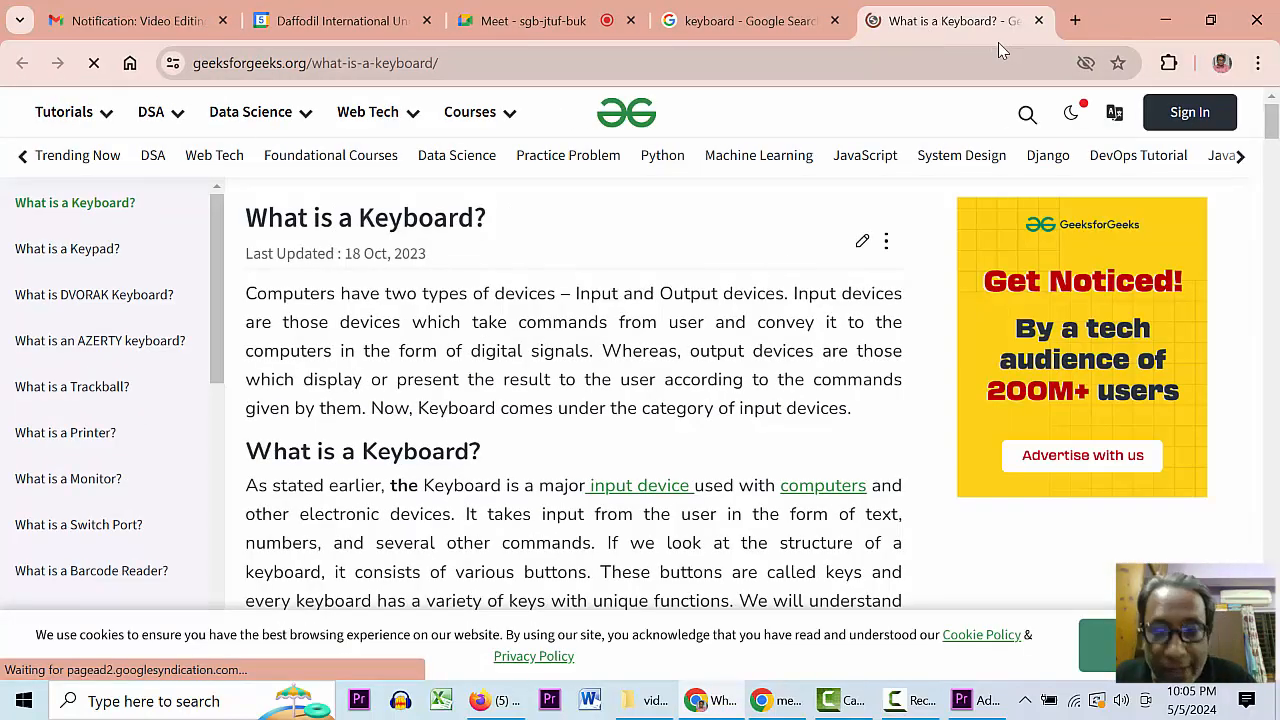
left_click(1039, 20)
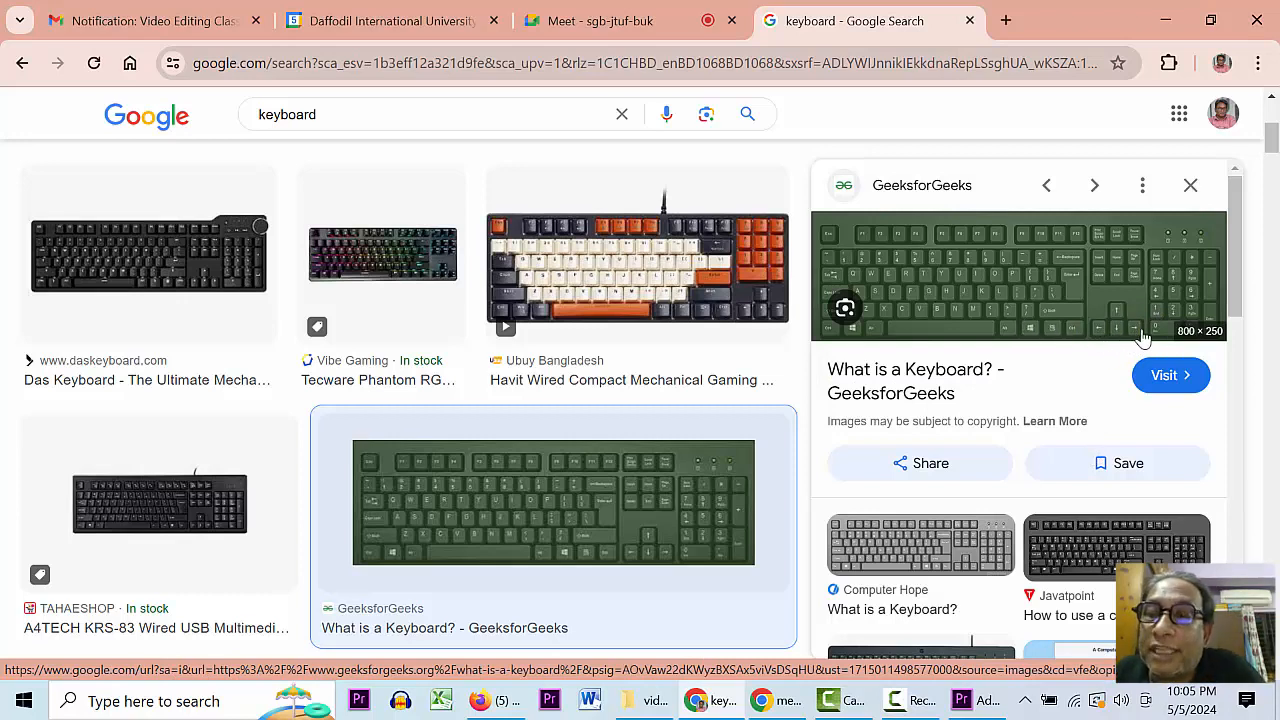
key("alt+Tab")
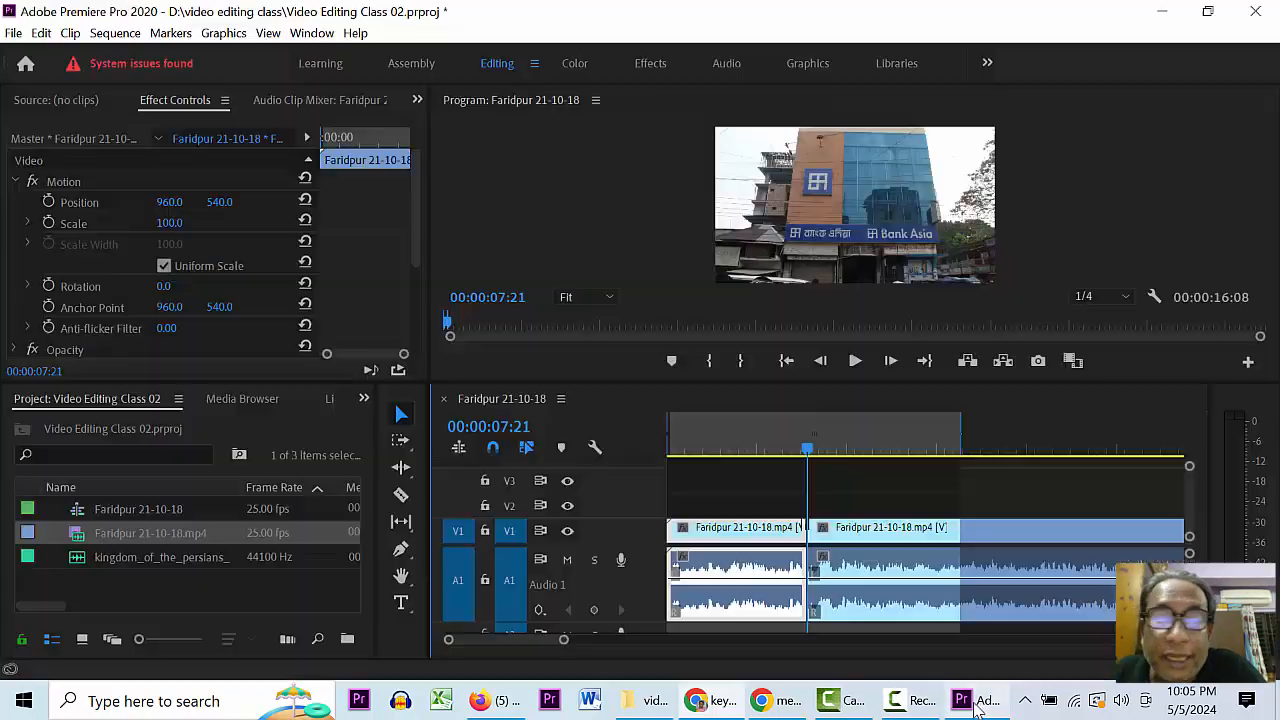
- Scrub the footage around the cut and park the playhead near 00:00:07:13
left_click(824, 547)
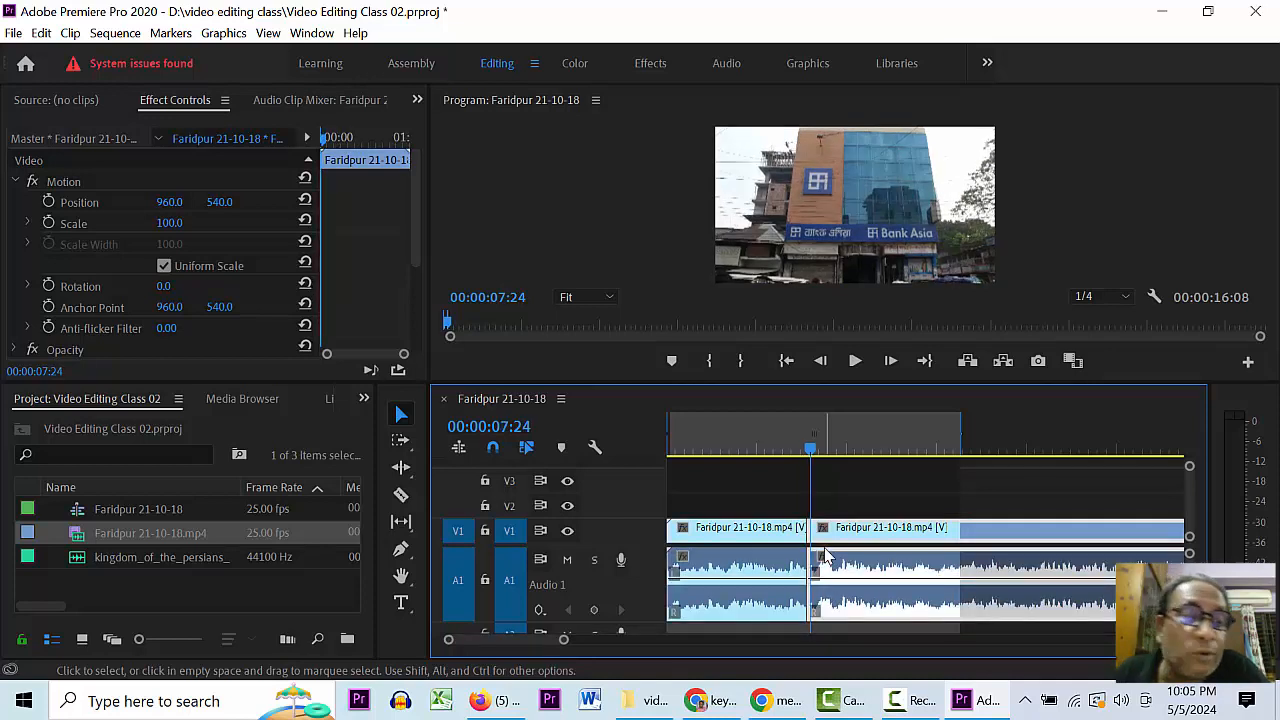
left_click_drag(900, 445, 800, 445)
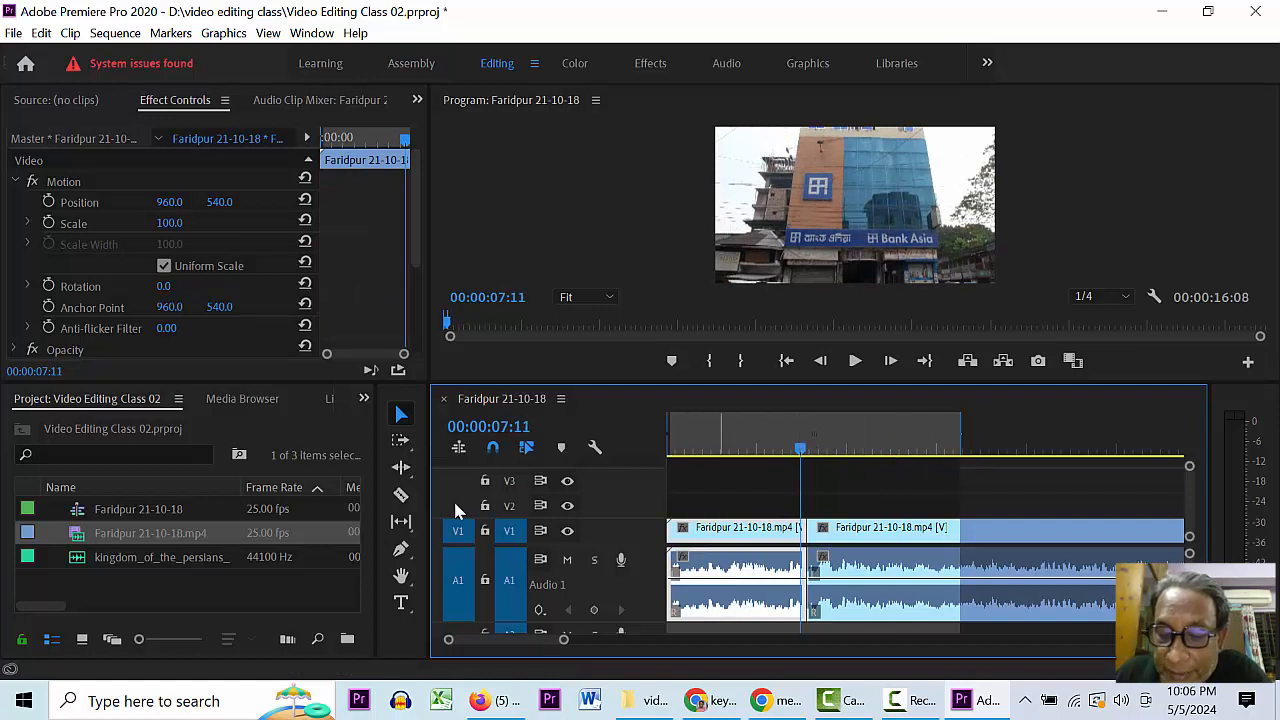
left_click(322, 588)
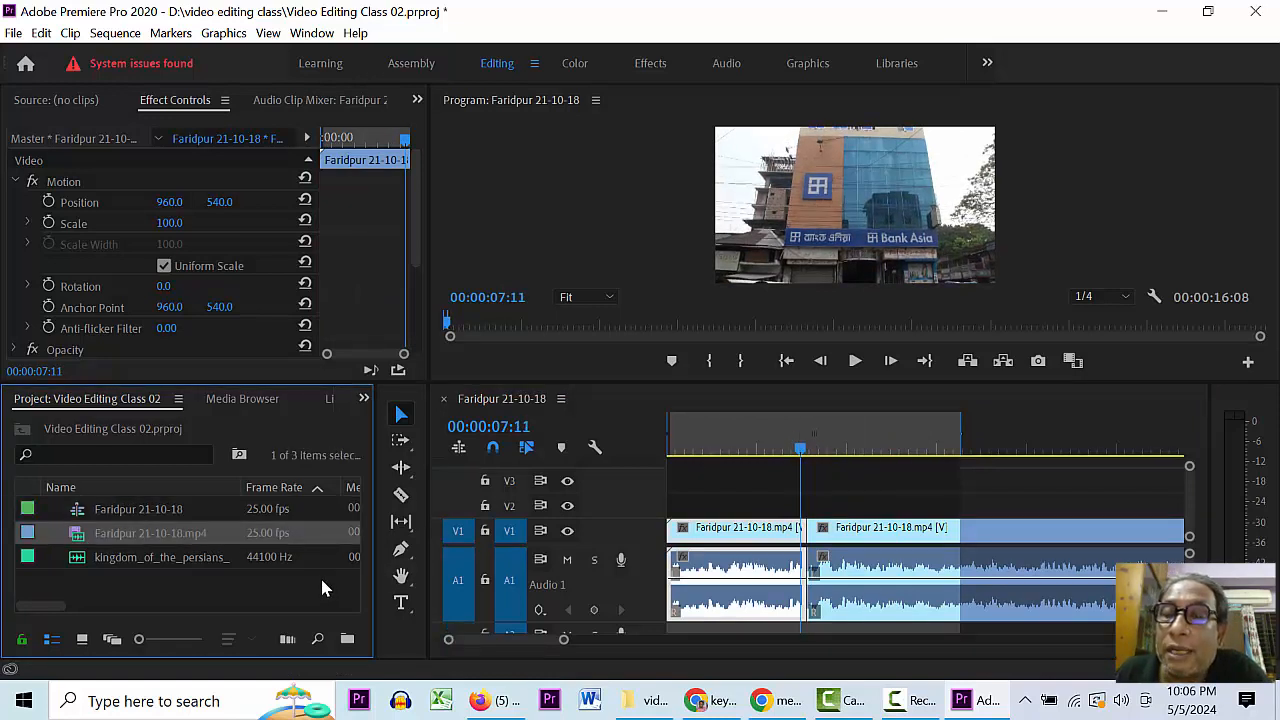
mouse_move(784, 449)
left_mouse_down()
mouse_move(855, 441)
mouse_move(791, 449)
left_mouse_up()
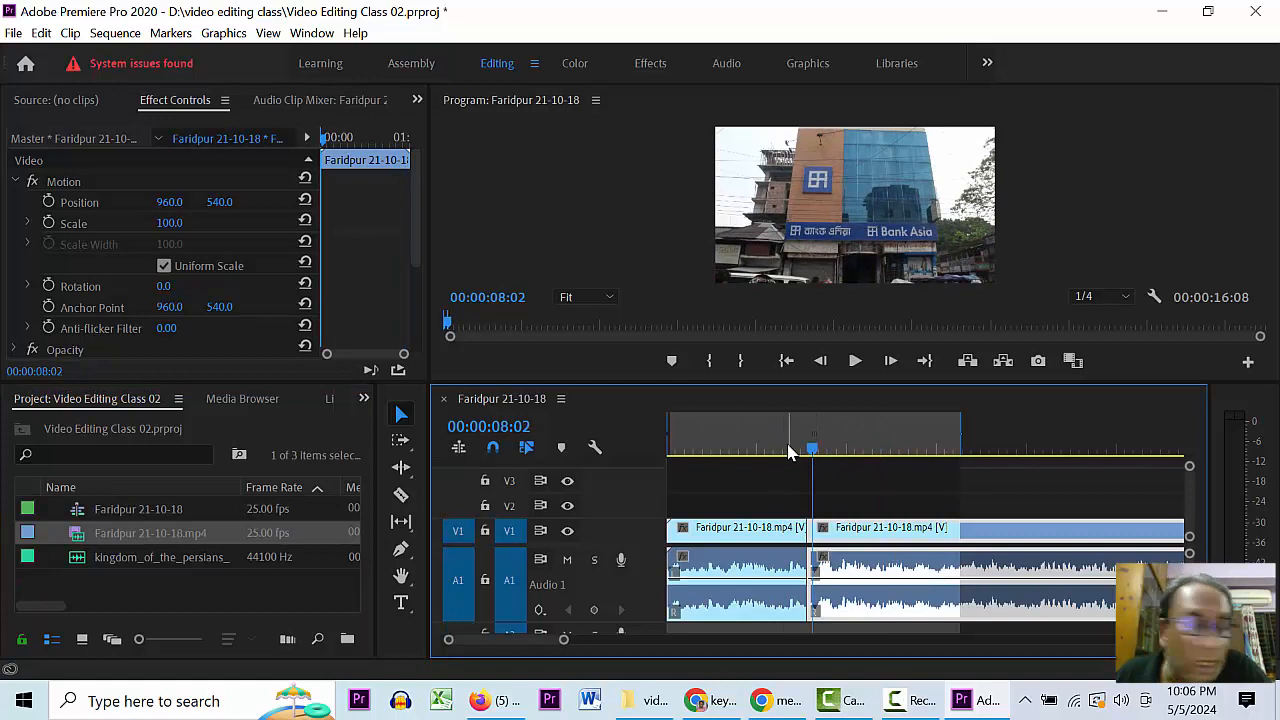
left_click(866, 484)
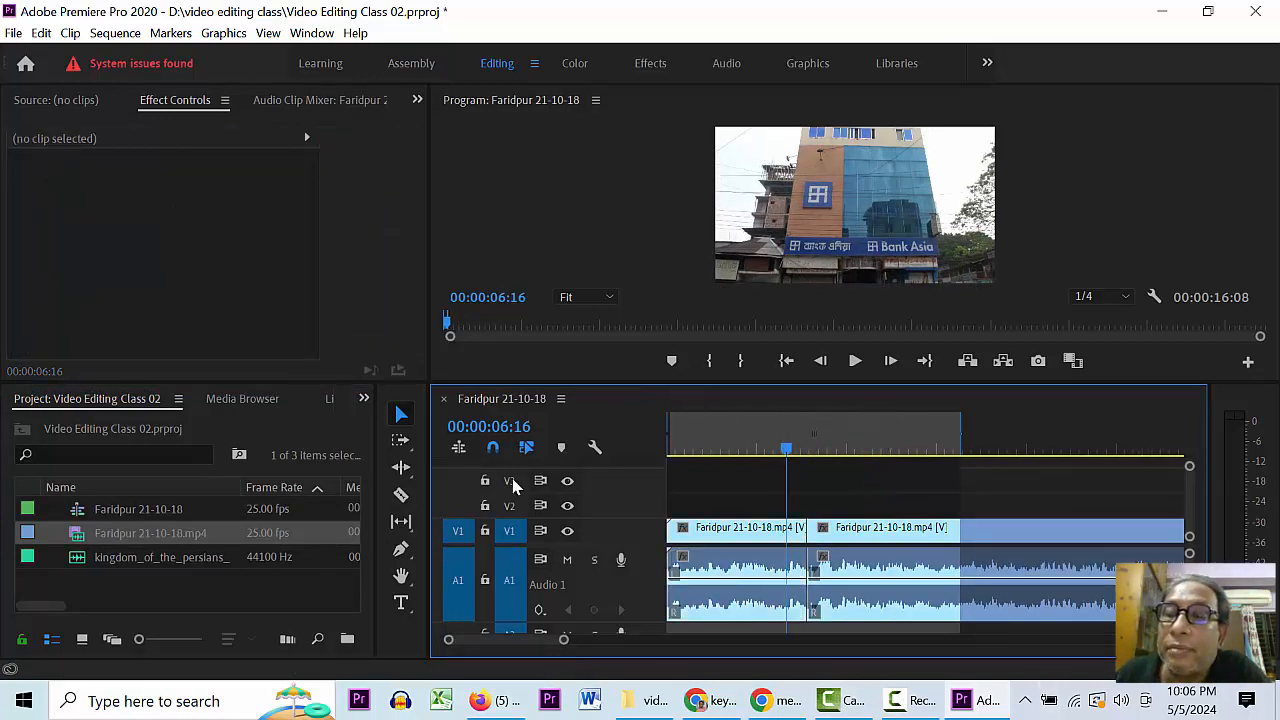
left_click_drag(804, 449, 802, 452)
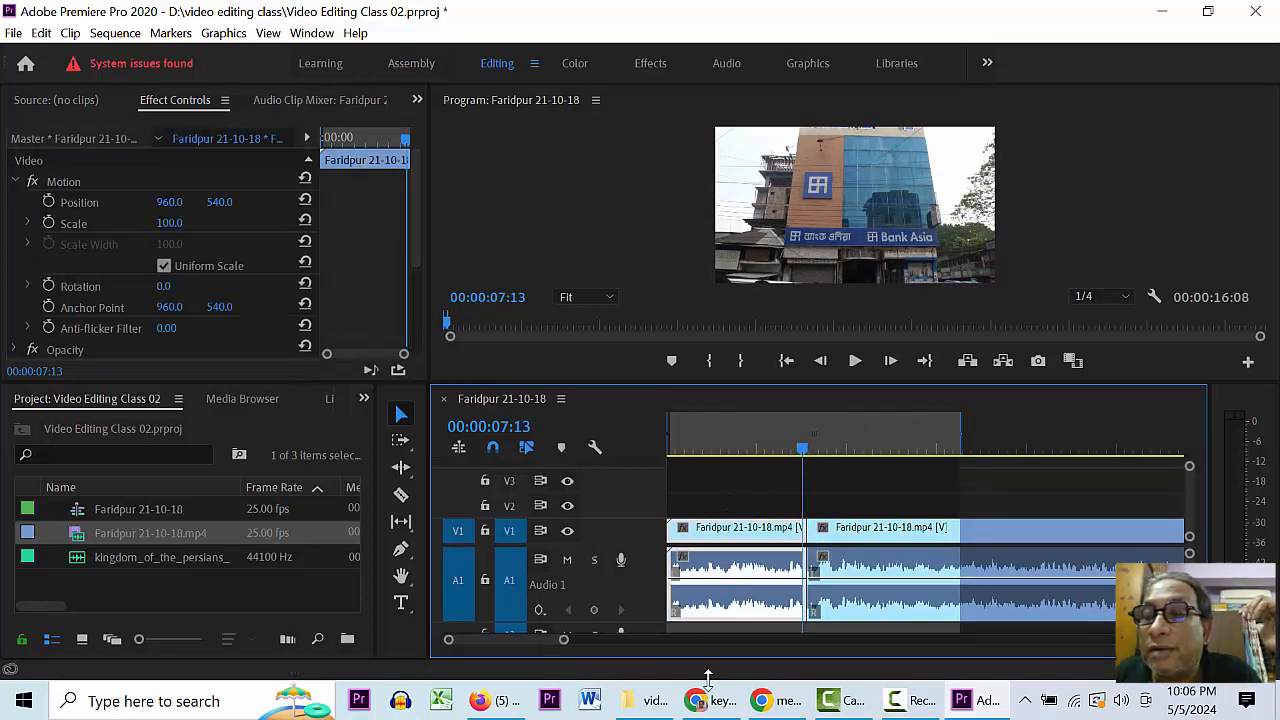
- Delete the first Faridpur piece and slide the remaining clip to the timeline start
key("Delete")
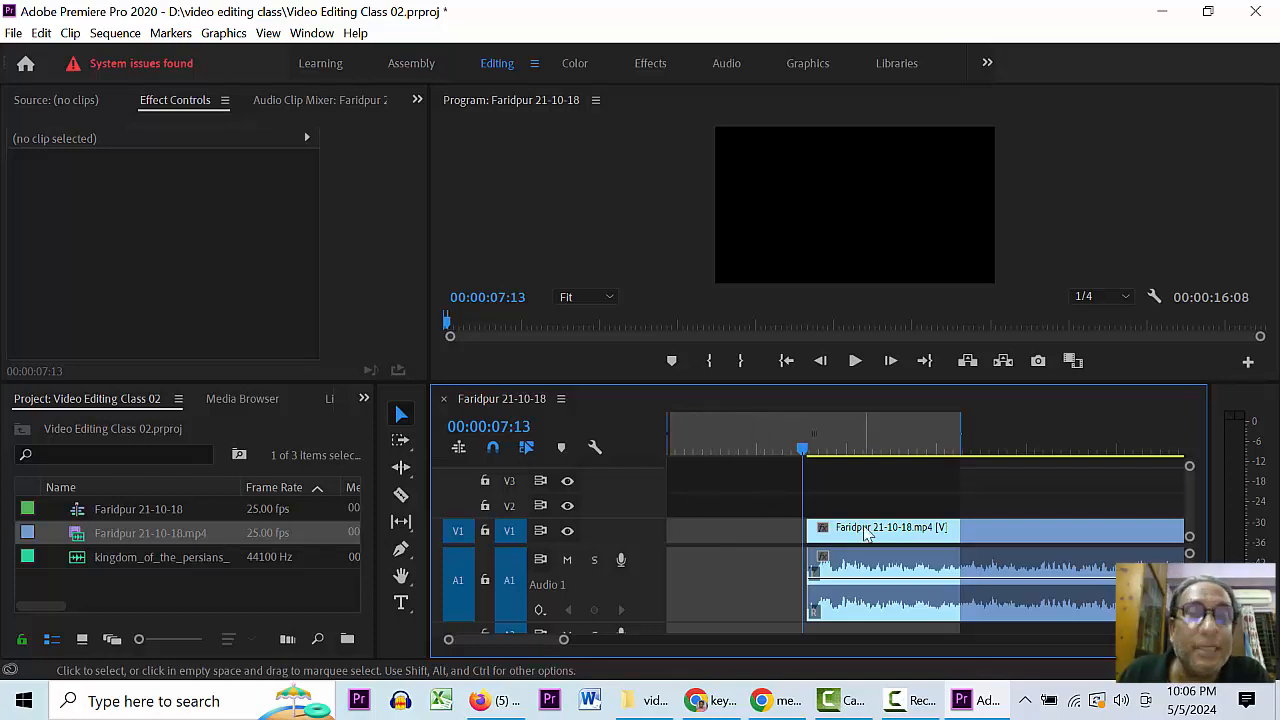
left_click_drag(866, 534, 713, 548)
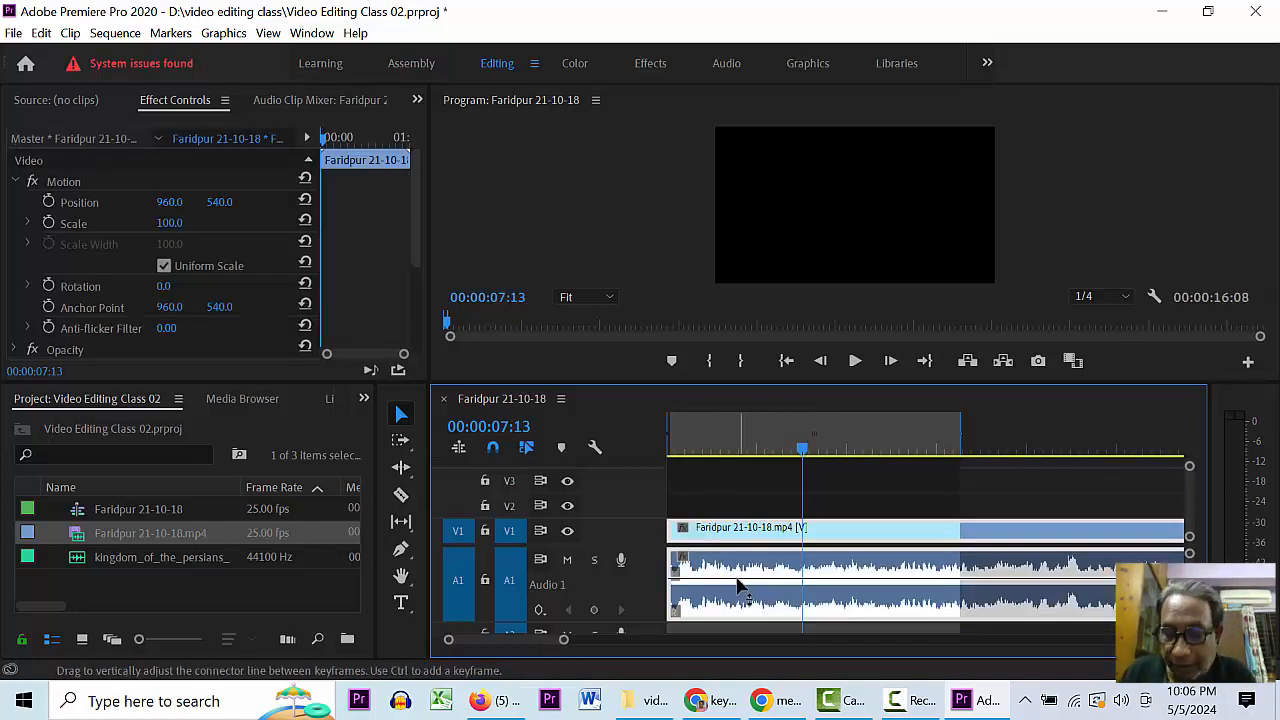
left_click(755, 447)
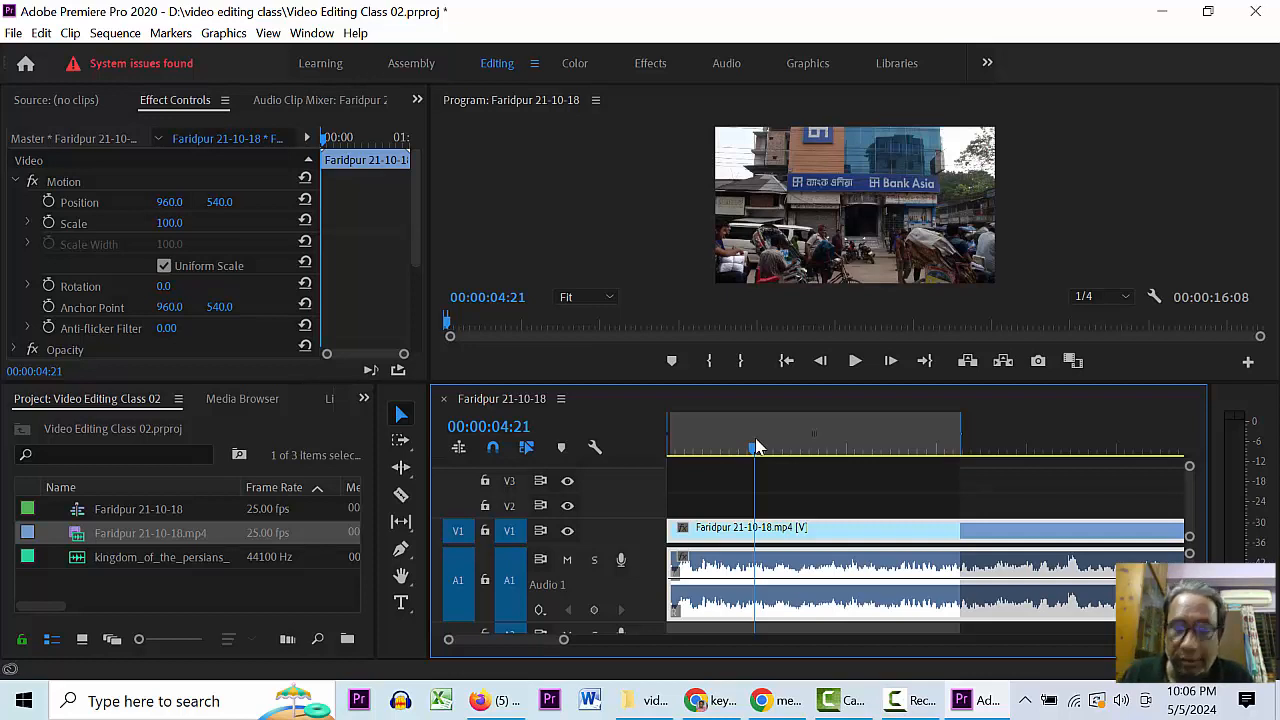
- Ripple-delete the empty gap so the Faridpur clip starts at 00:00:00:00, and save the project
key("ctrl+z")
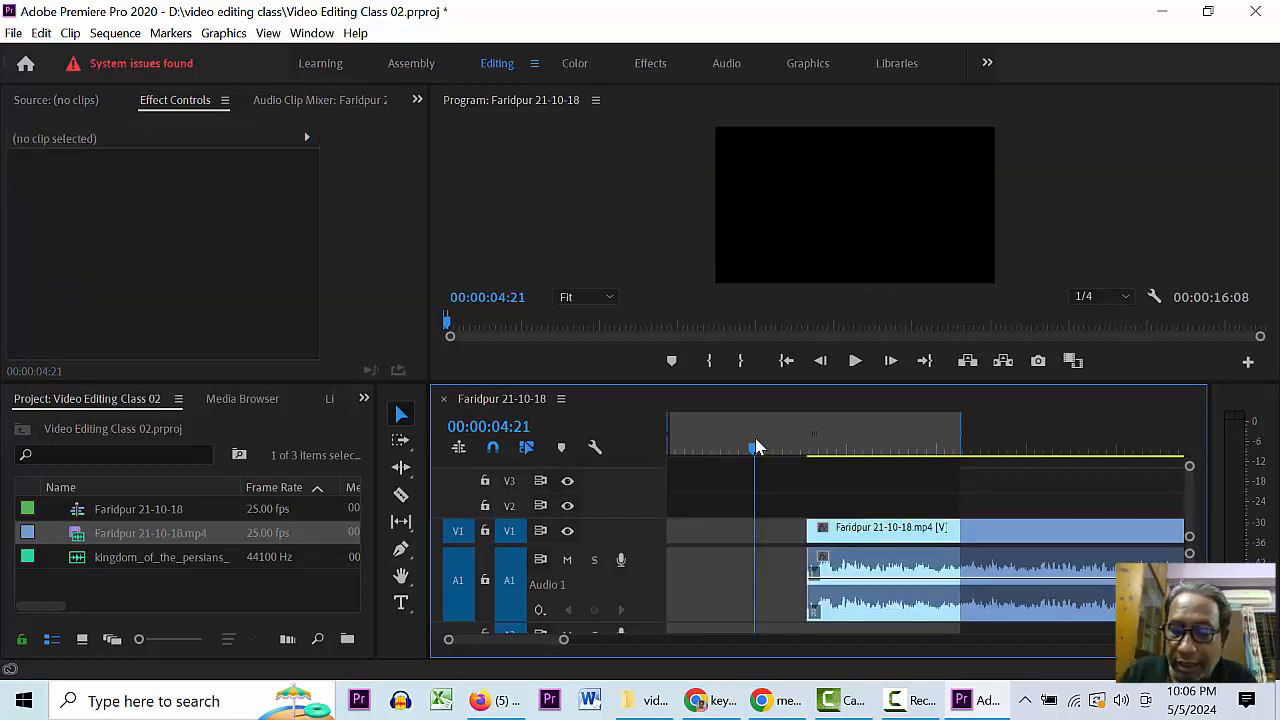
left_click(701, 579)
right_click(703, 535)
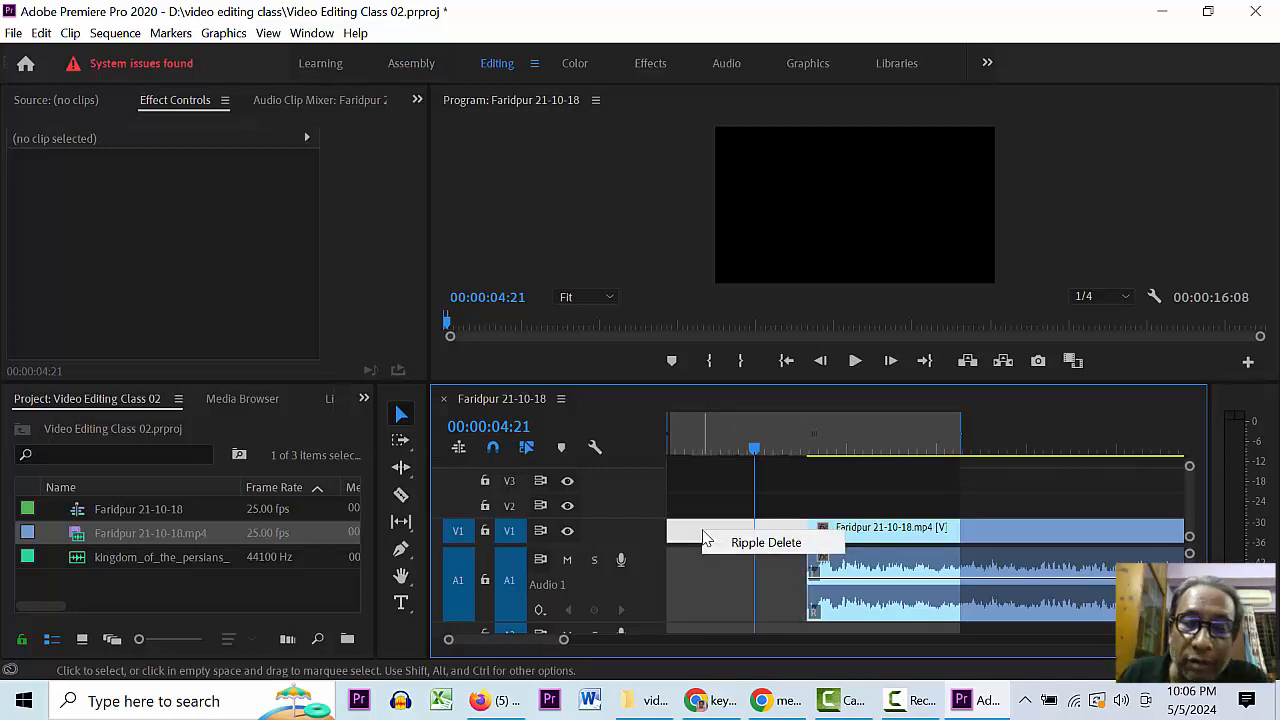
left_click(766, 542)
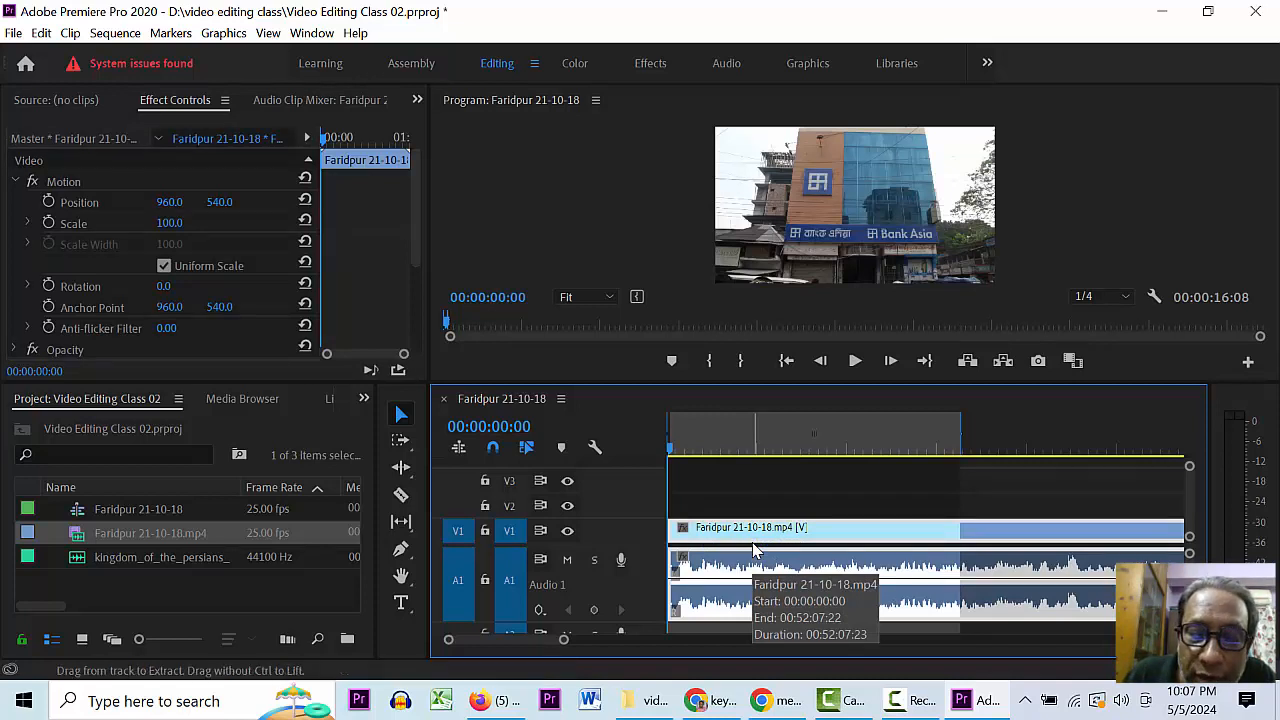
key("ctrl+s")
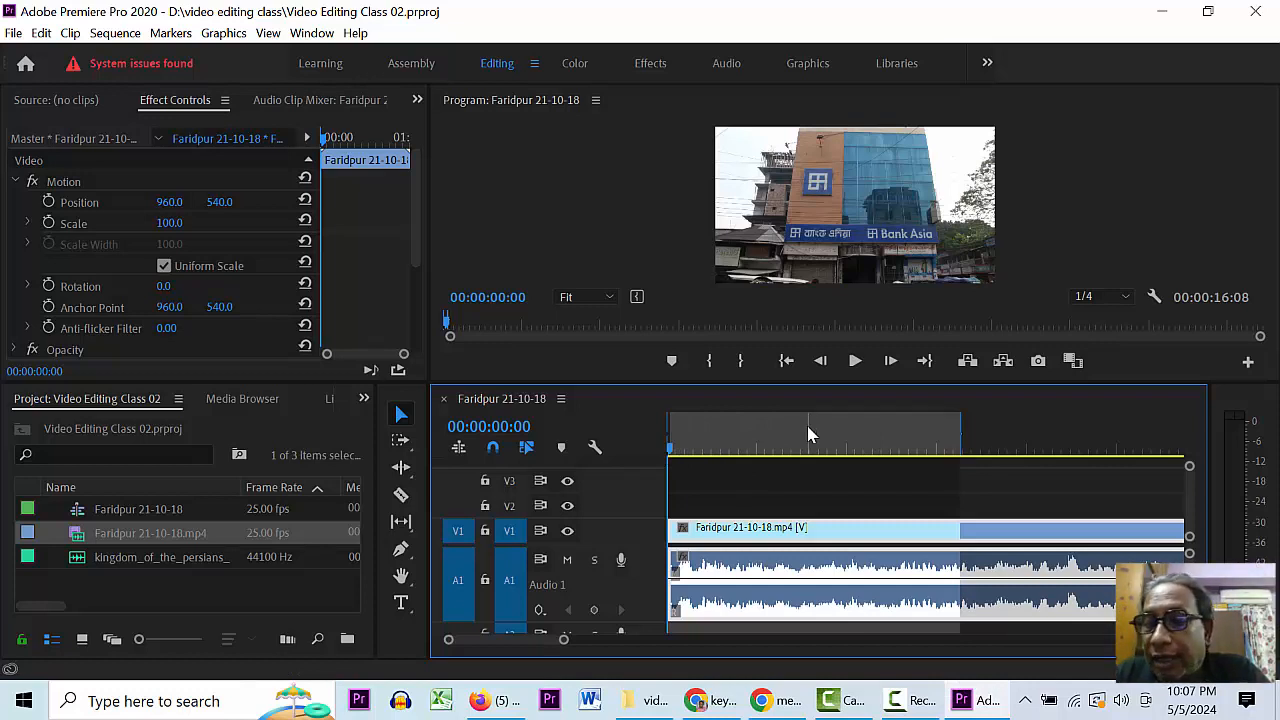
- Play and frame-step the sequence to park the playhead at 00:00:07:07, then pick the Razor tool
key("space")
key("space")
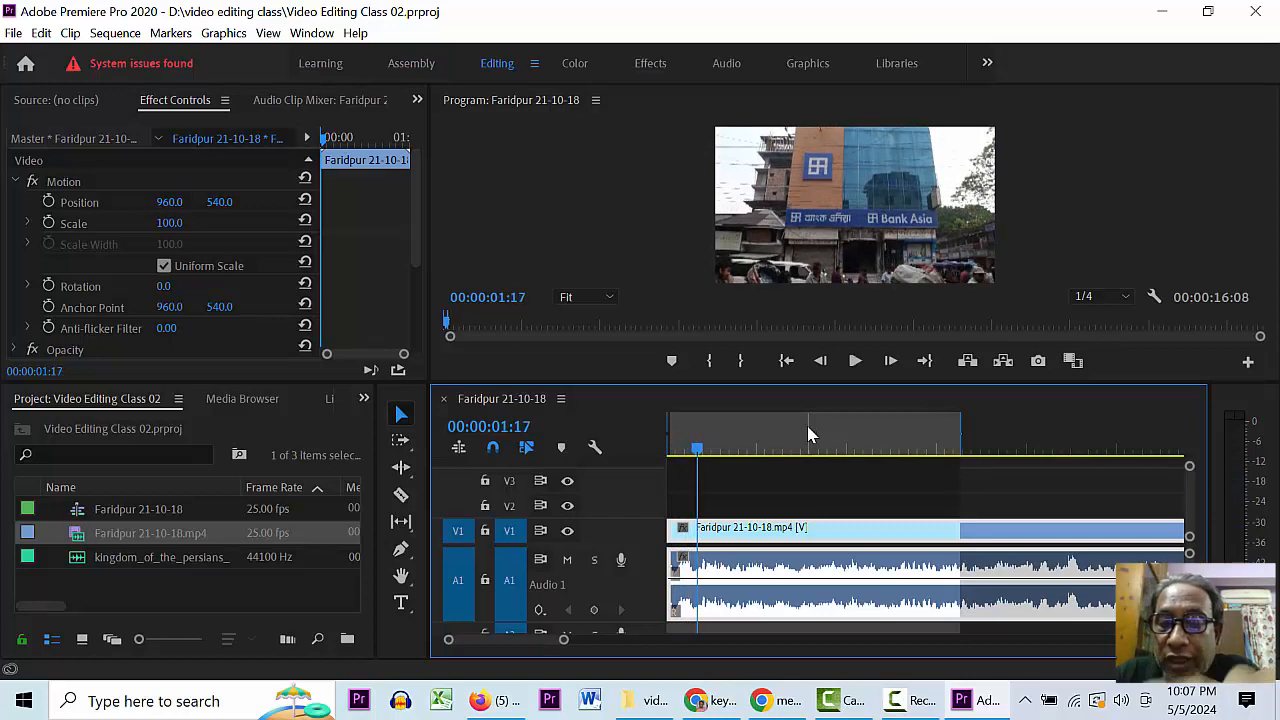
key("space")
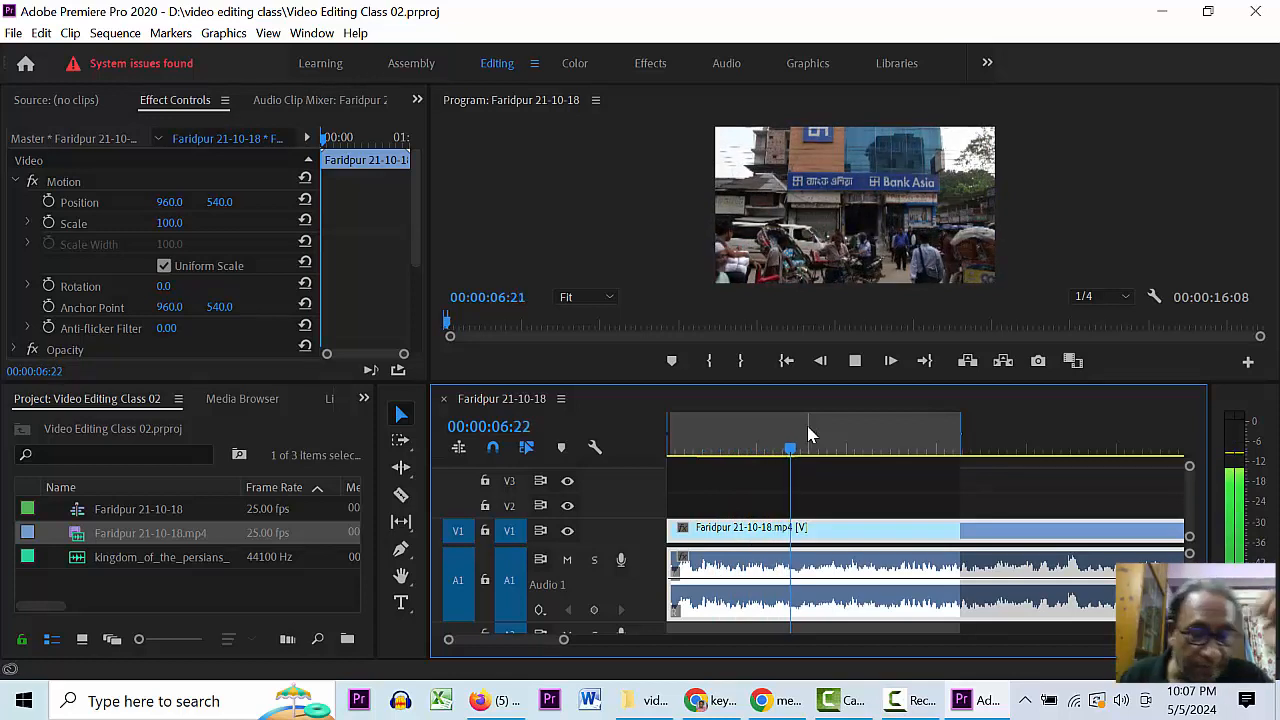
key("space")
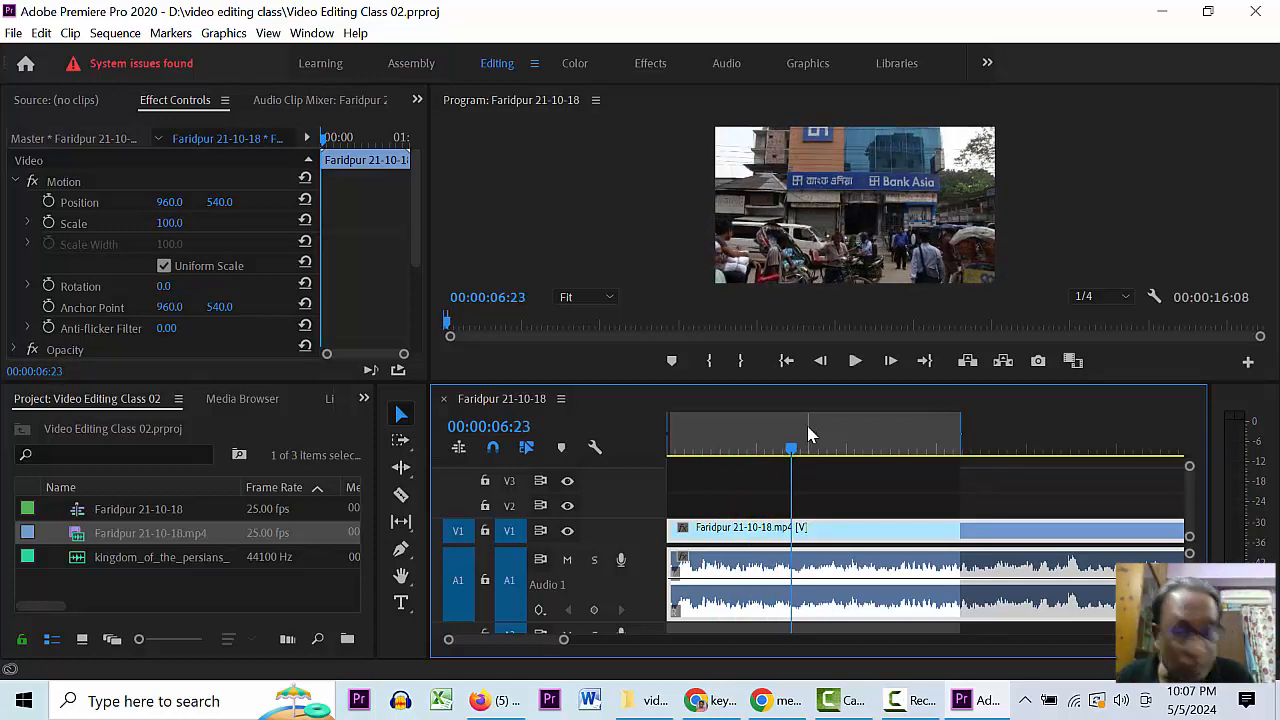
key("Right")
key("Right")
key("Right")
key("Right")
key("Right")
key("Right")
key("Right")
key("Right")
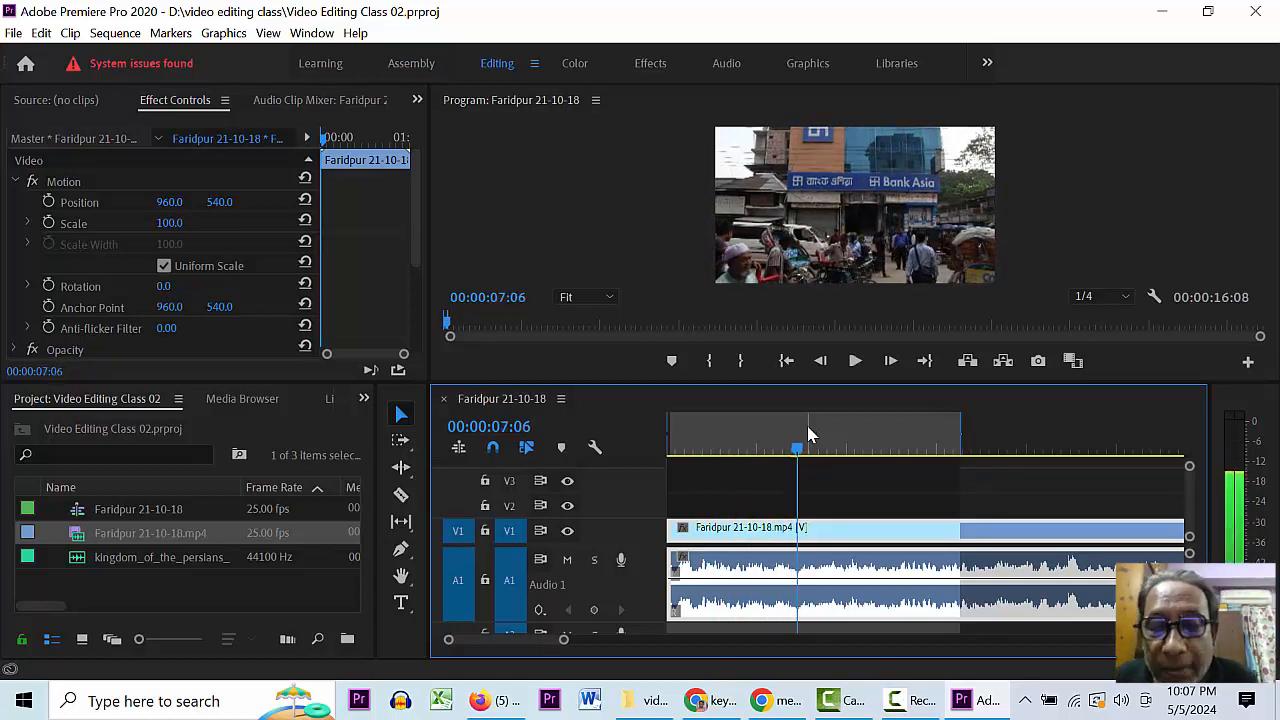
key("Right")
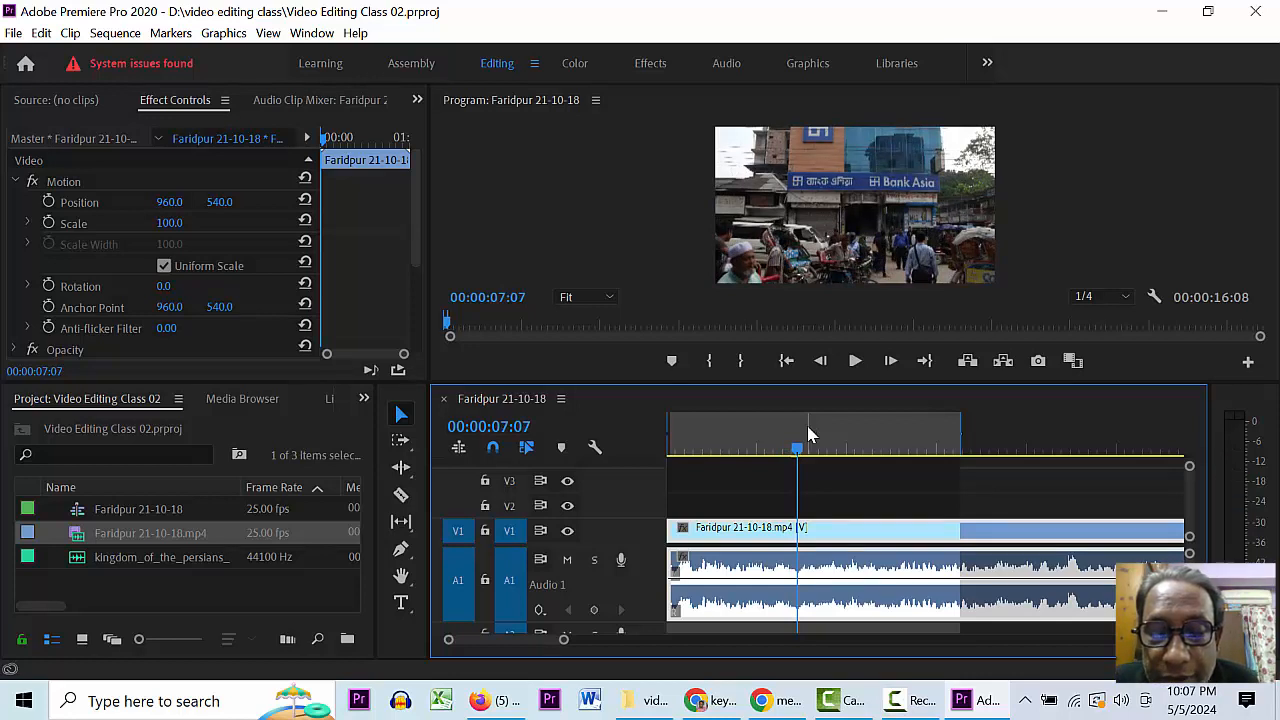
key("c")
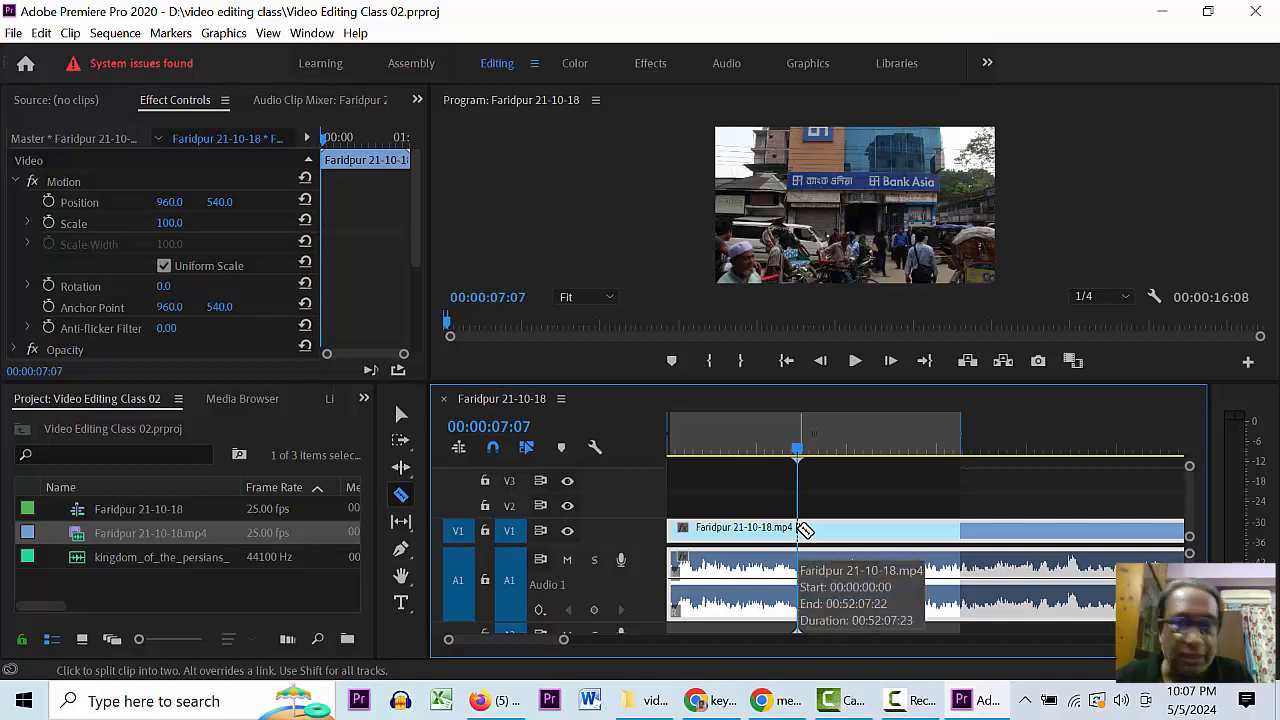
- Razor-cut the Faridpur clip at 00:00:07:07 and again at 00:00:11:00
left_click(803, 529)
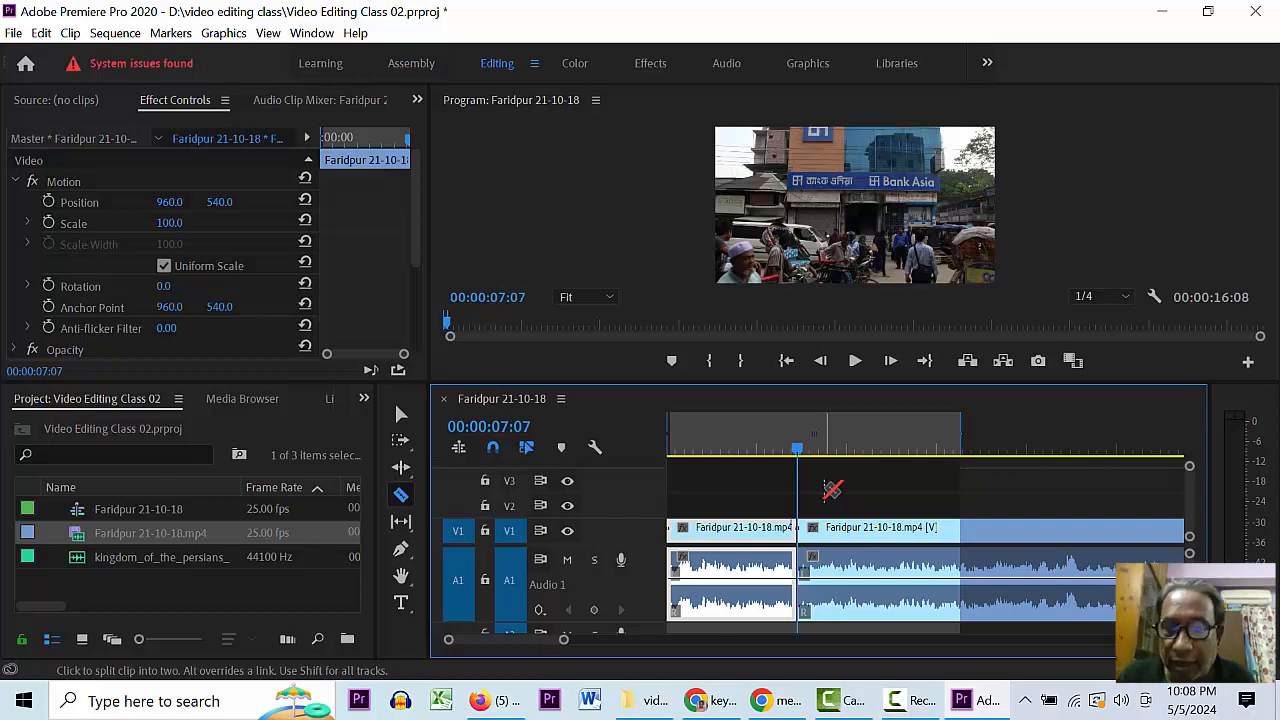
key("space")
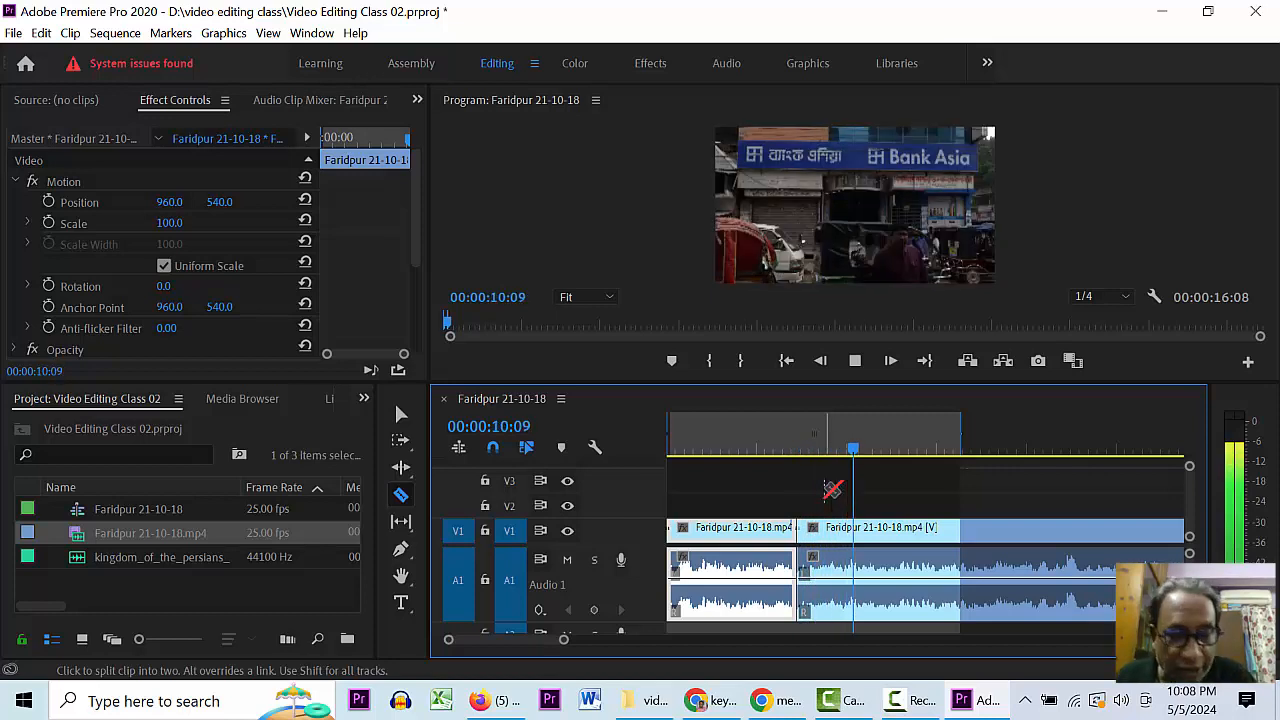
key("space")
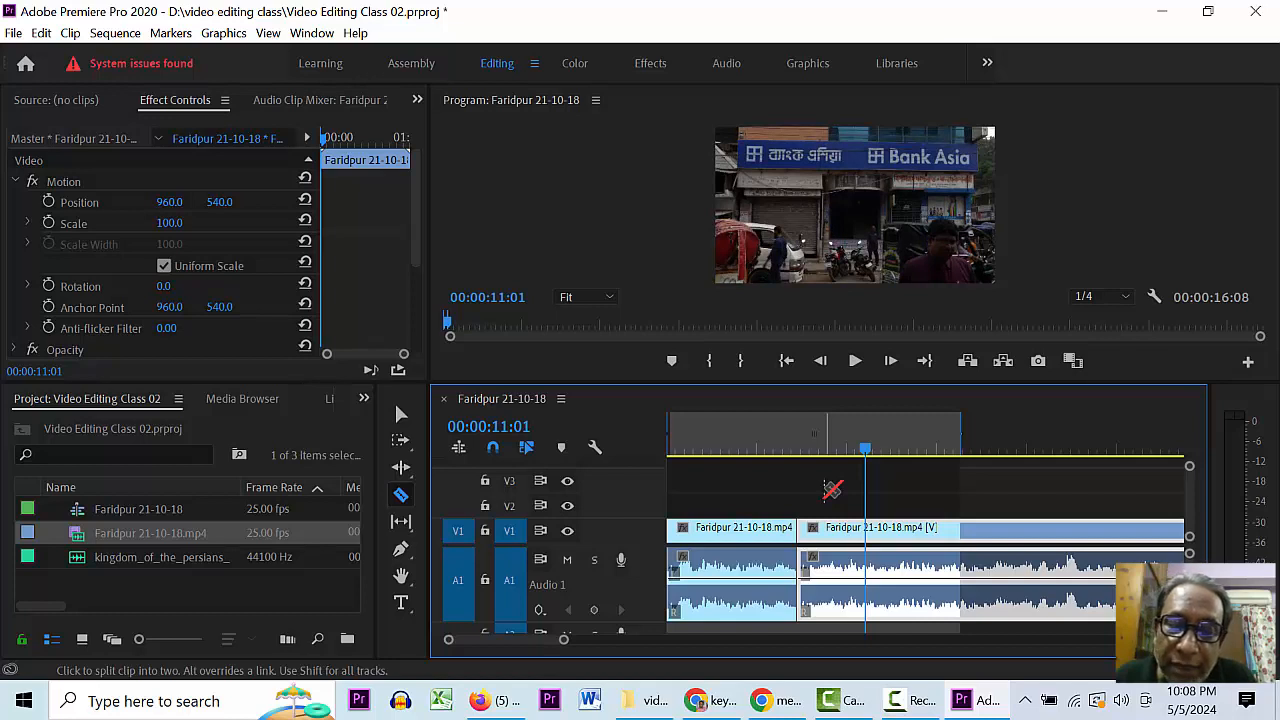
left_click(868, 530)
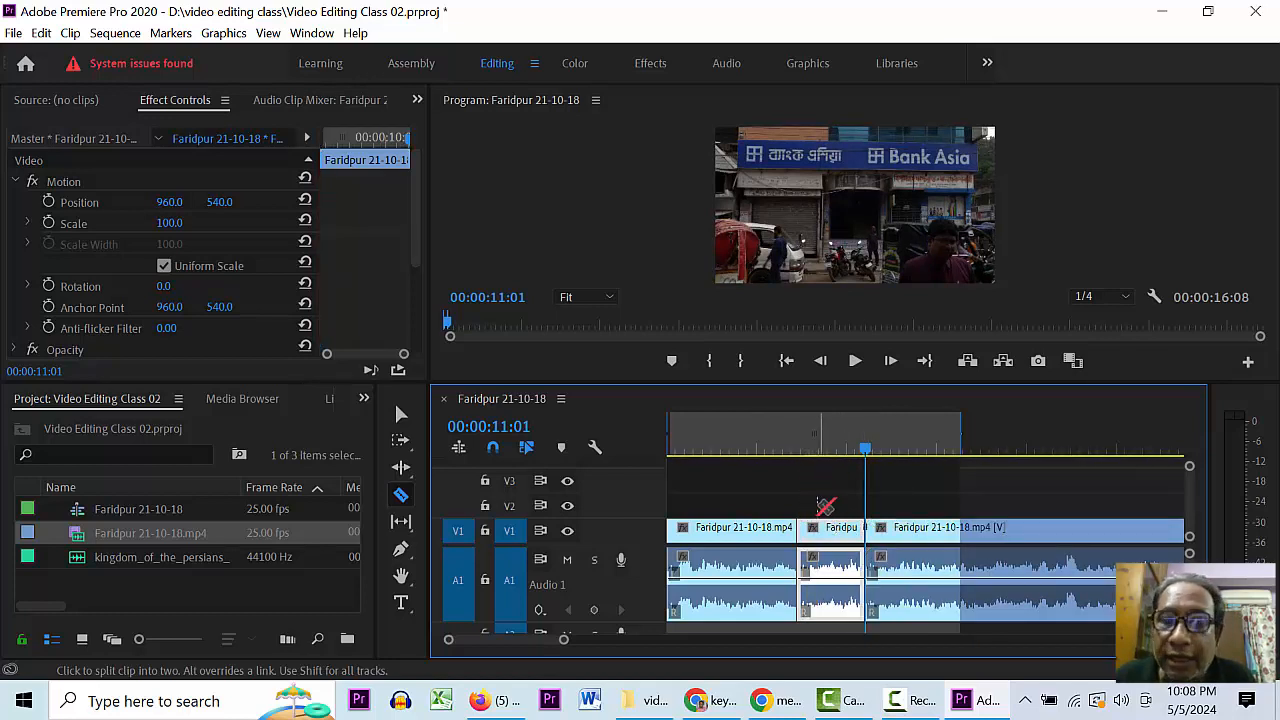
- Delete the short middle piece, then undo to restore it
key("v")
left_click(834, 541)
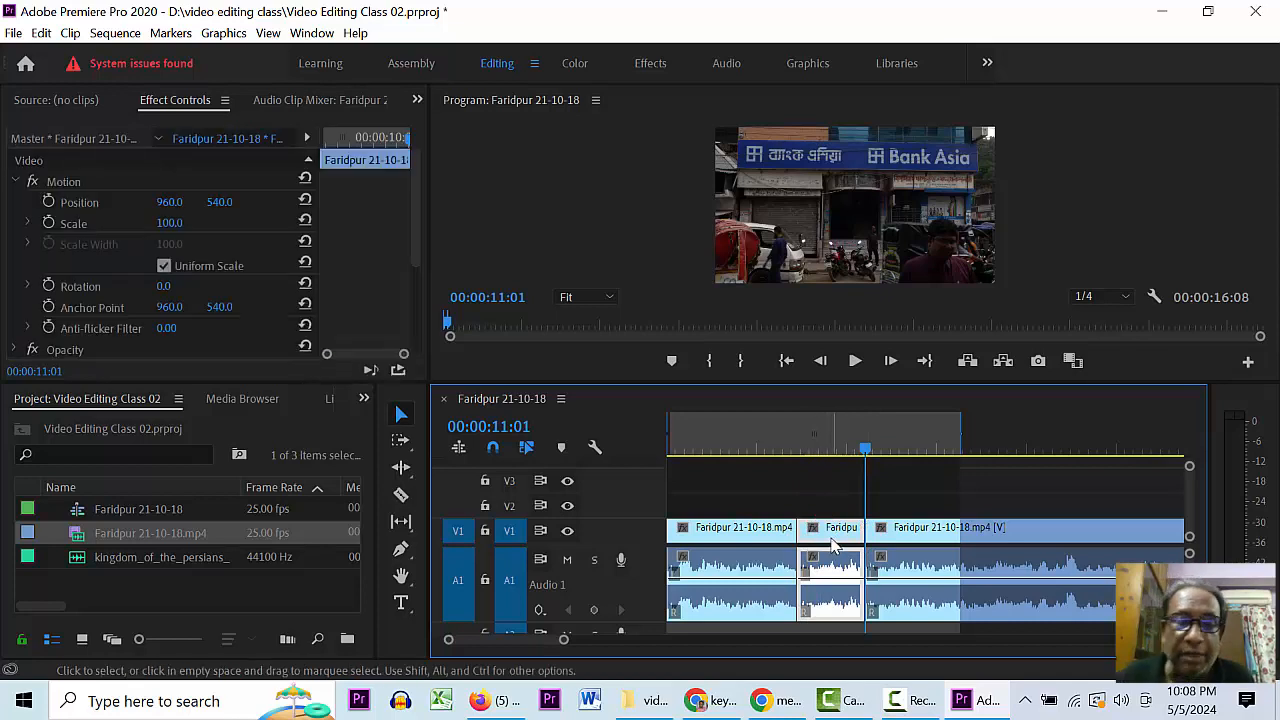
key("Delete")
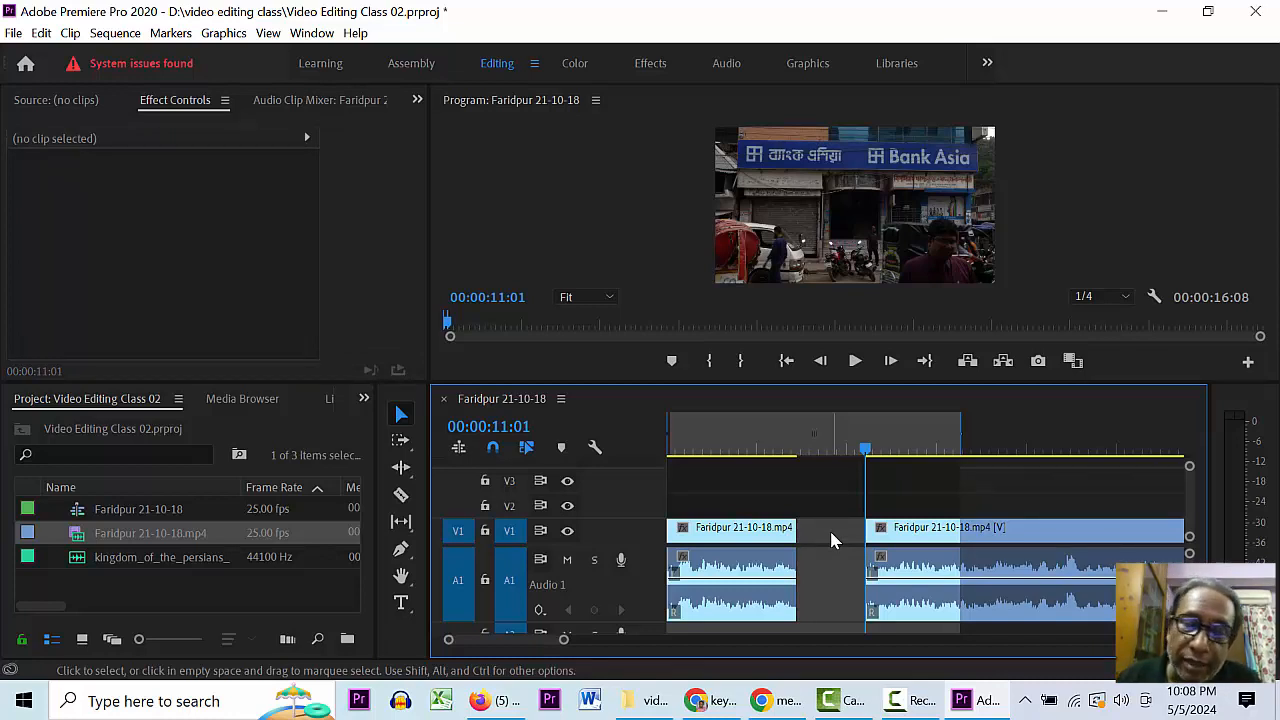
key("ctrl+z")
- Select the short middle piece and play the sequence from the beginning
left_click(833, 540)
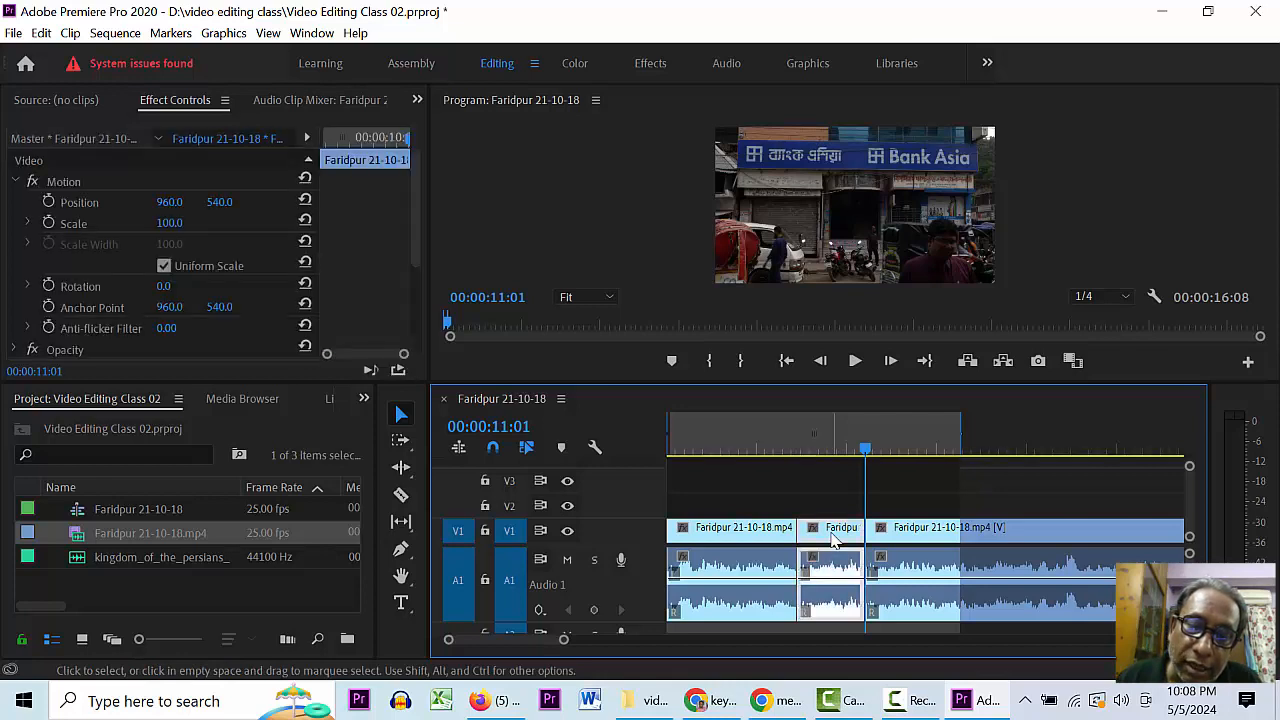
key("ctrl")
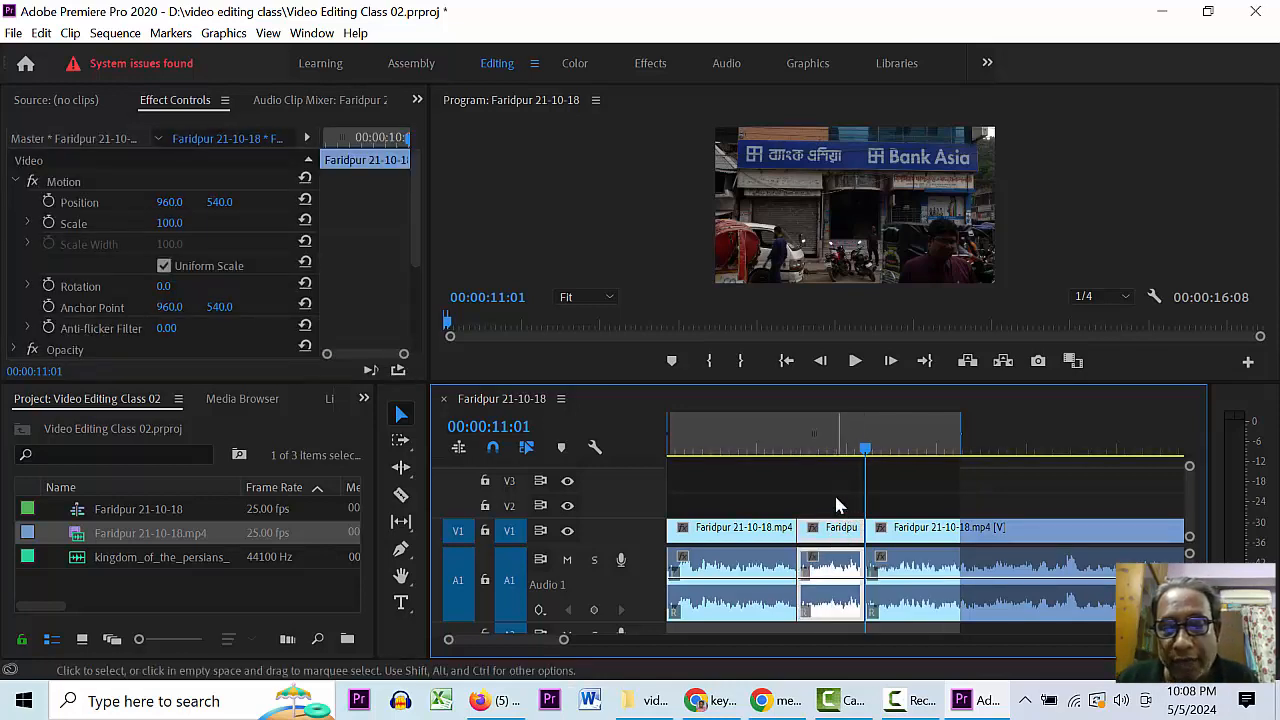
left_click(837, 503)
left_click(837, 538)
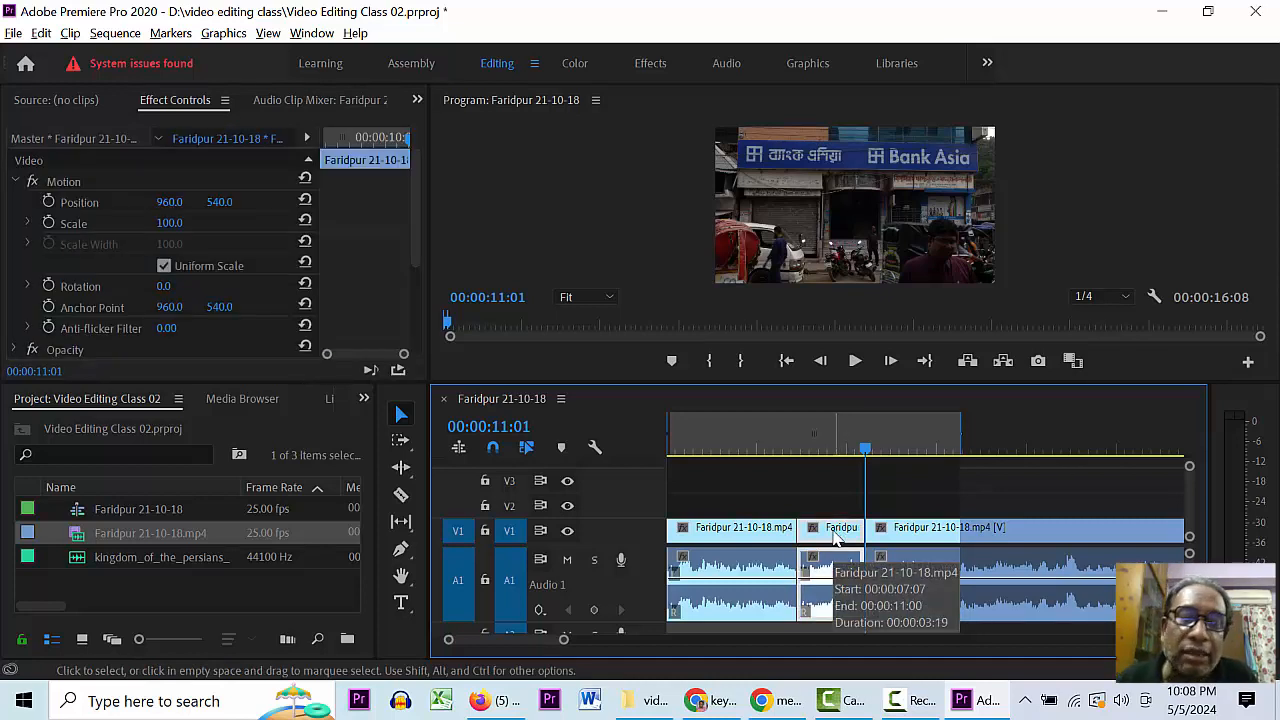
left_click(965, 515)
left_click(842, 528)
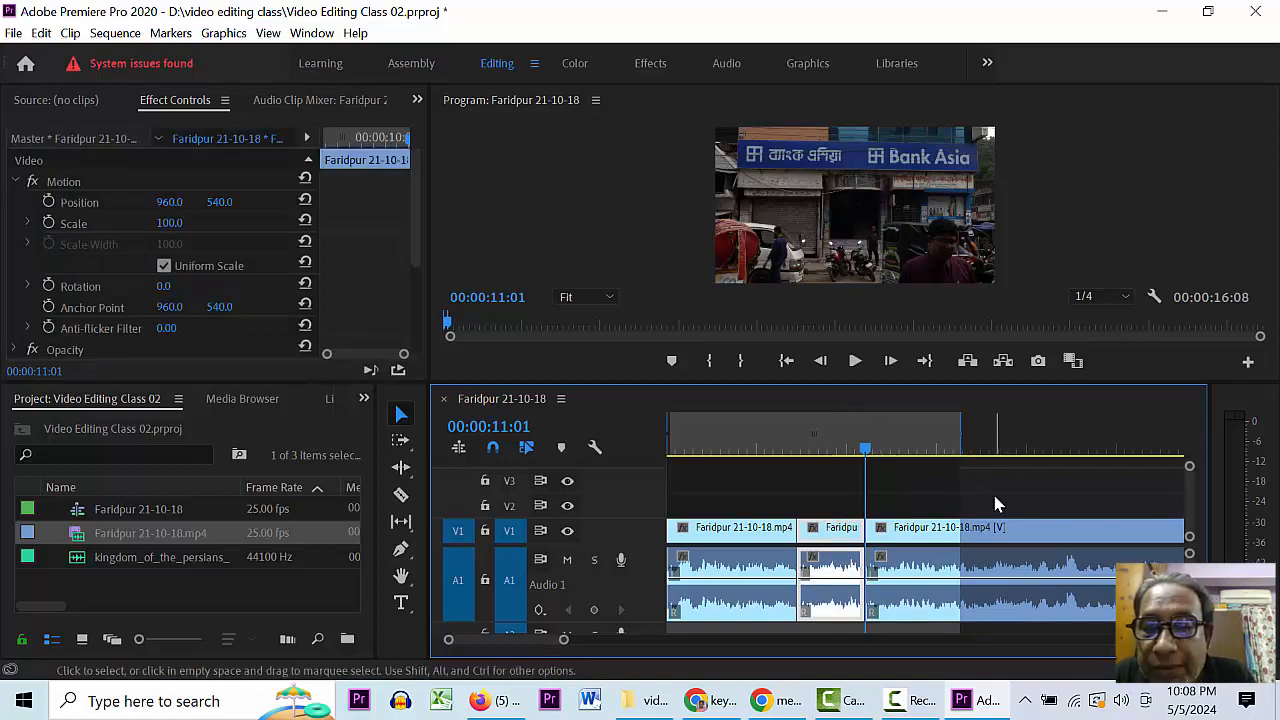
left_click(998, 499)
left_click(850, 527)
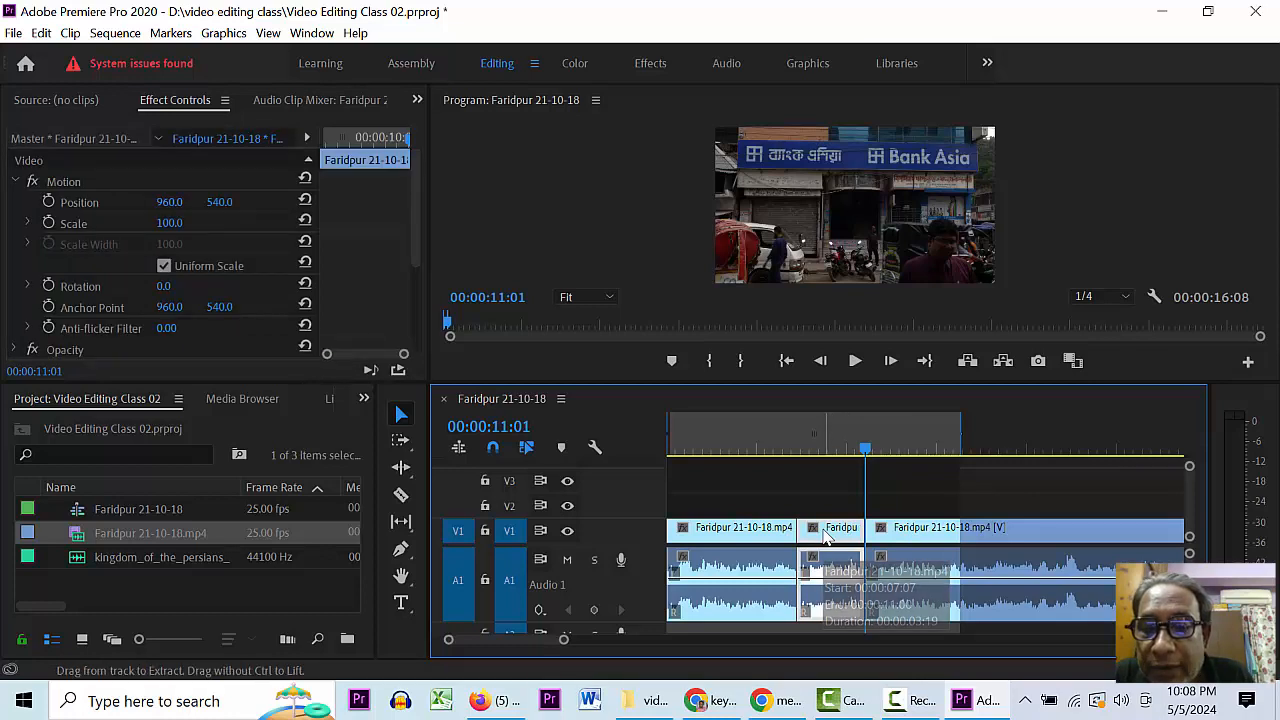
left_click(975, 505)
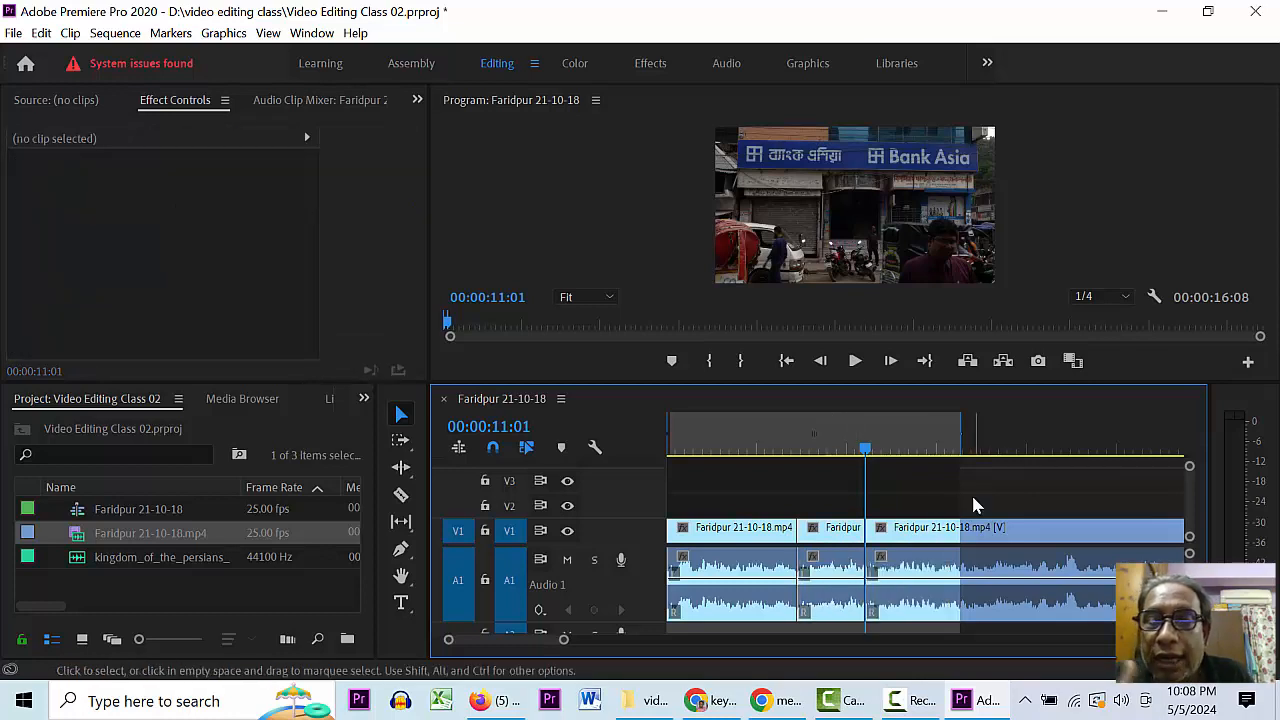
left_click(843, 535)
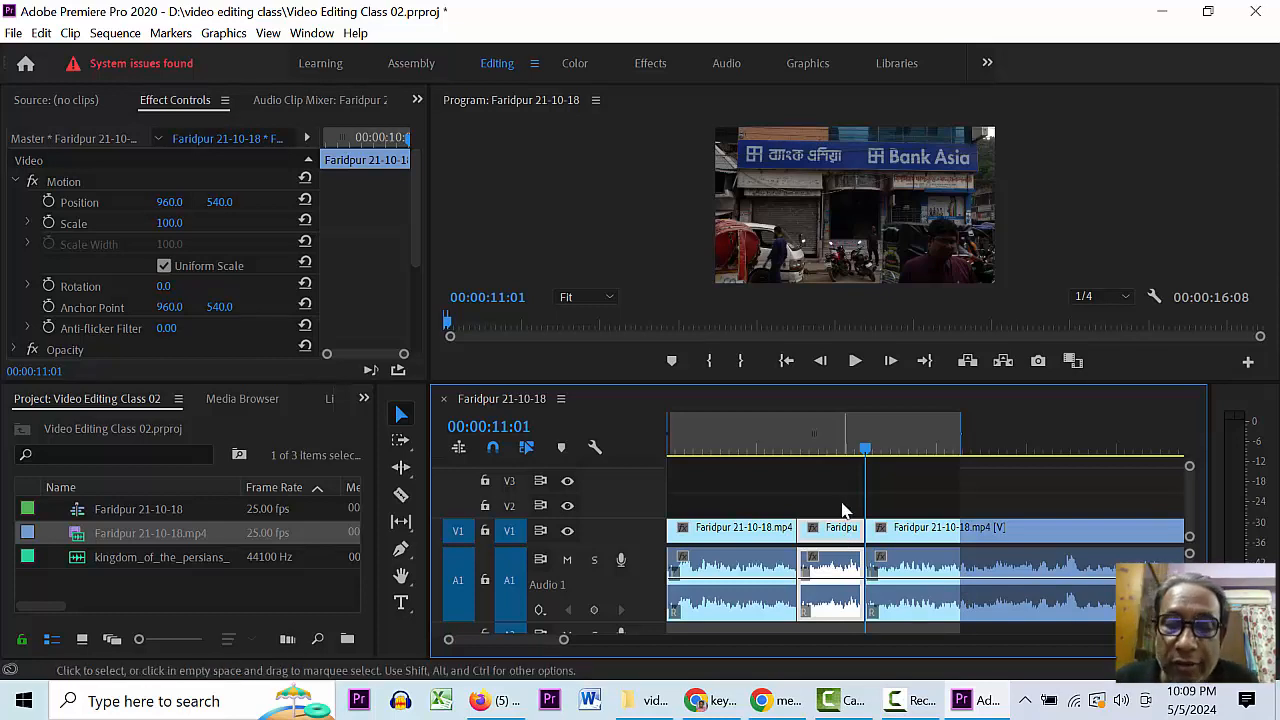
left_click(832, 540)
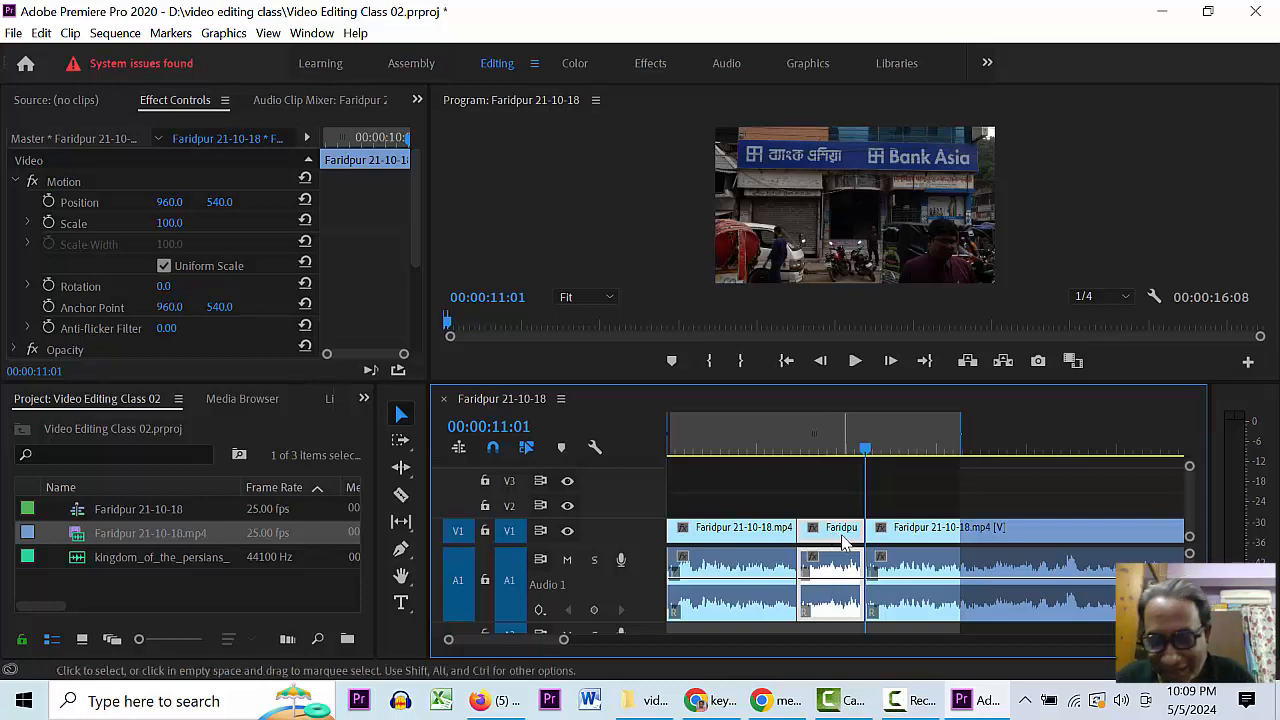
key("Home")
key("space")
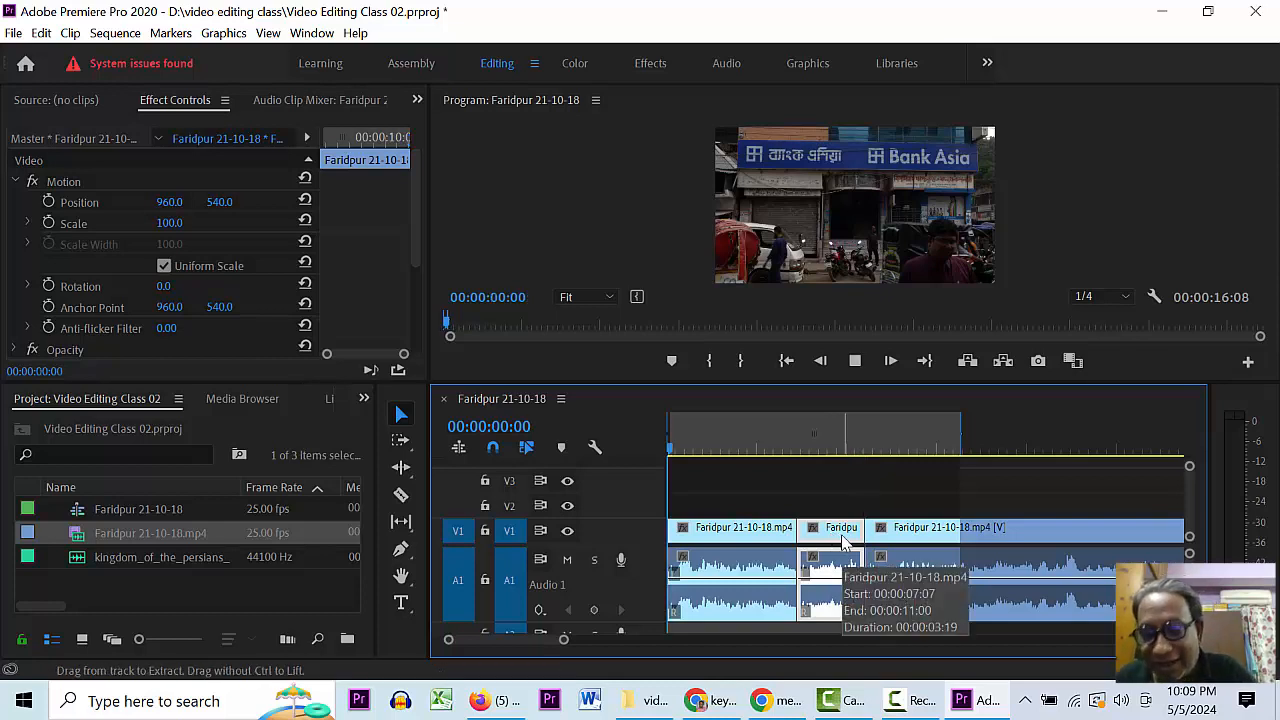
left_click(935, 503)
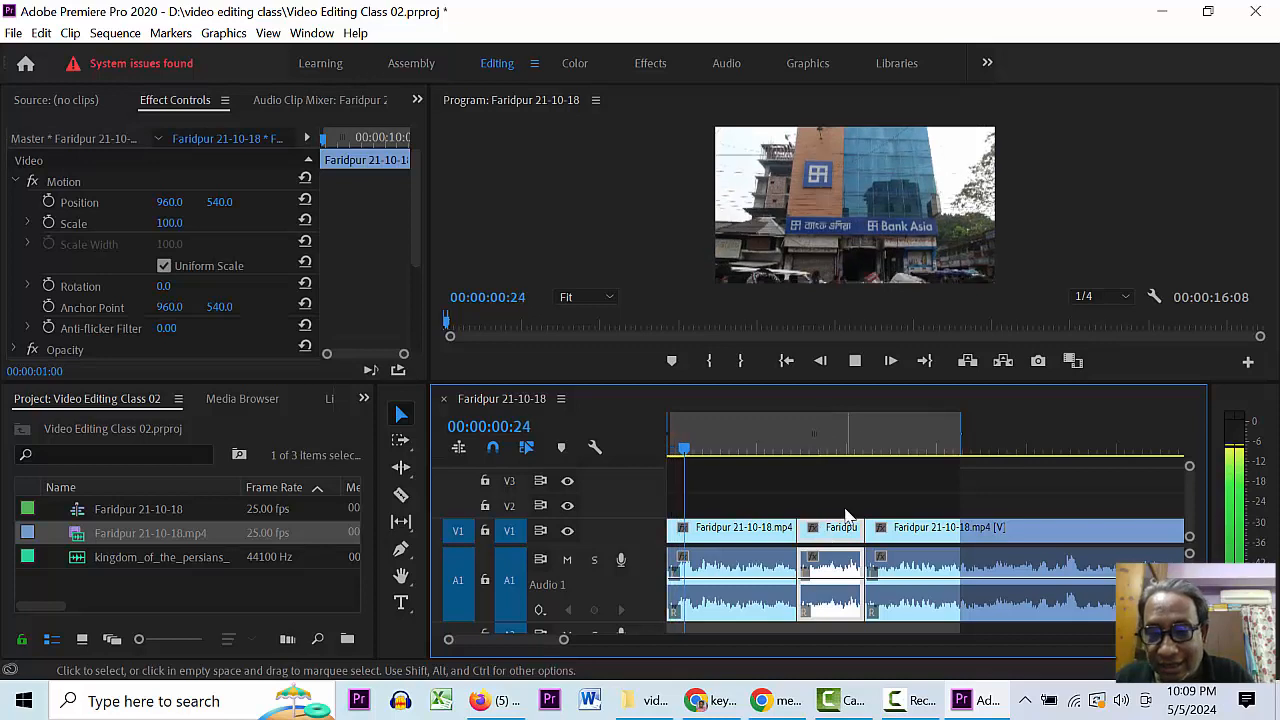
key("space")
key("Down")
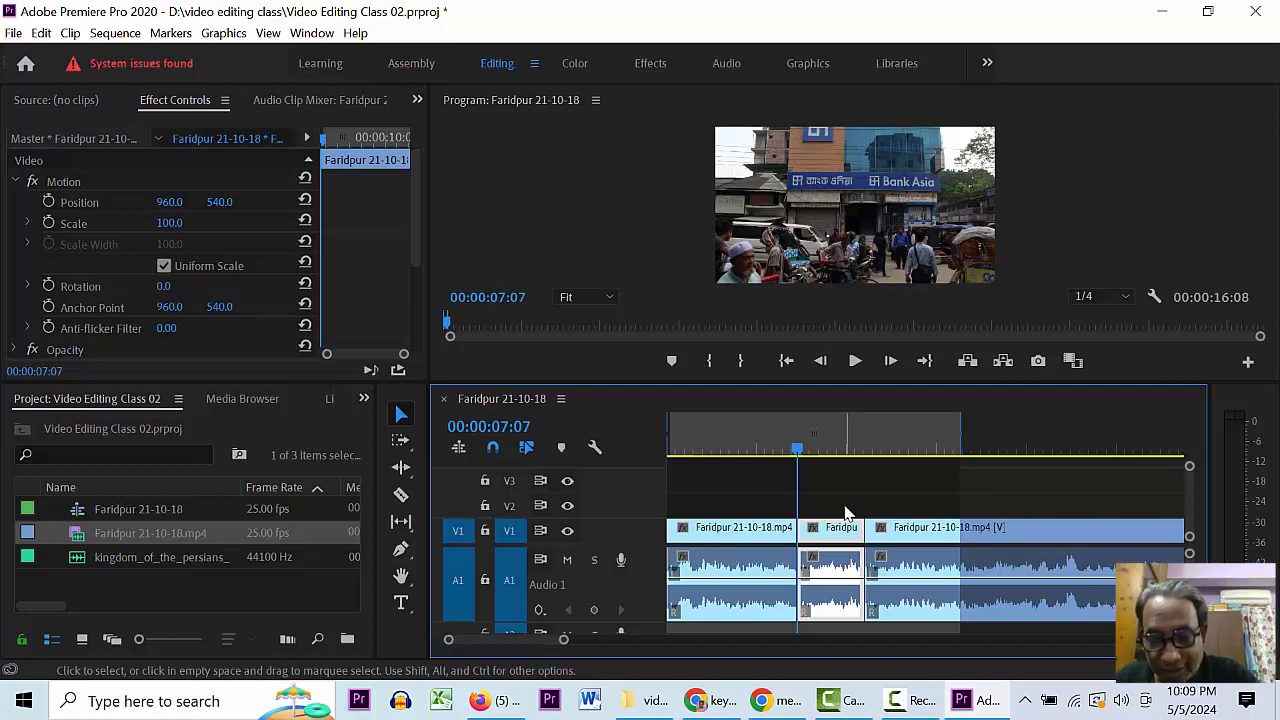
left_click(845, 512)
left_click(838, 536)
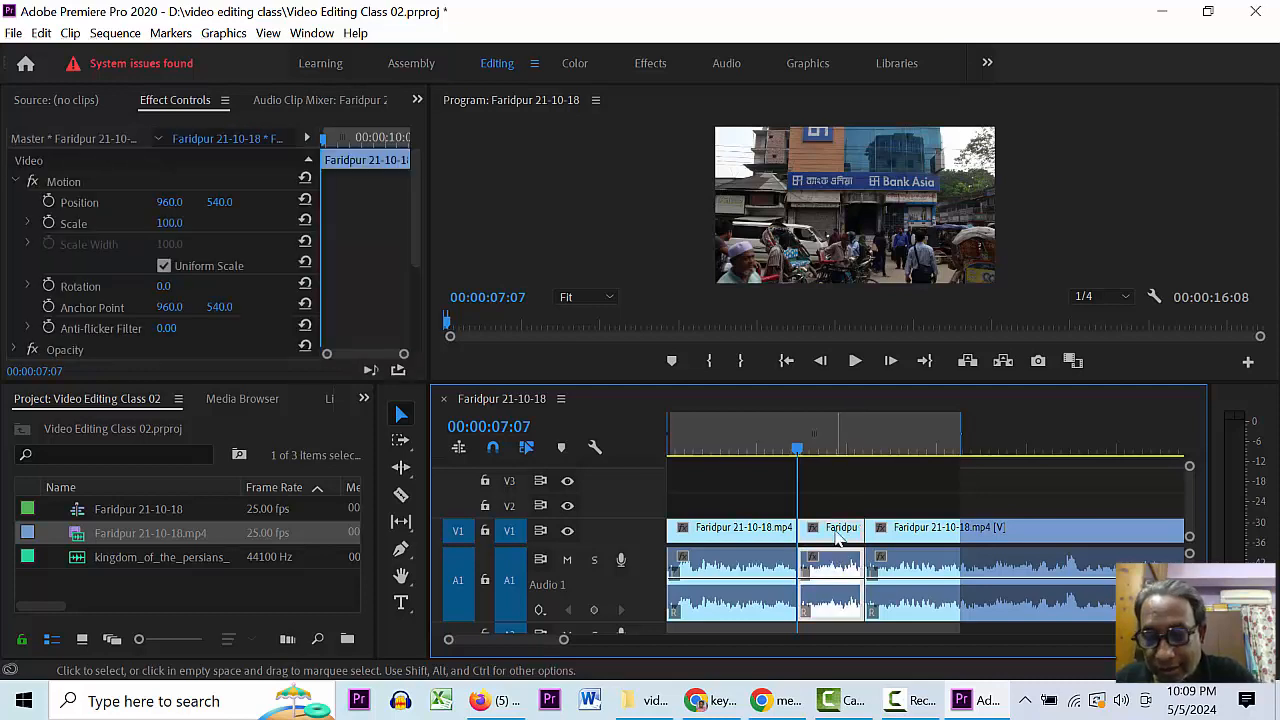
key("ctrl+shift+space")
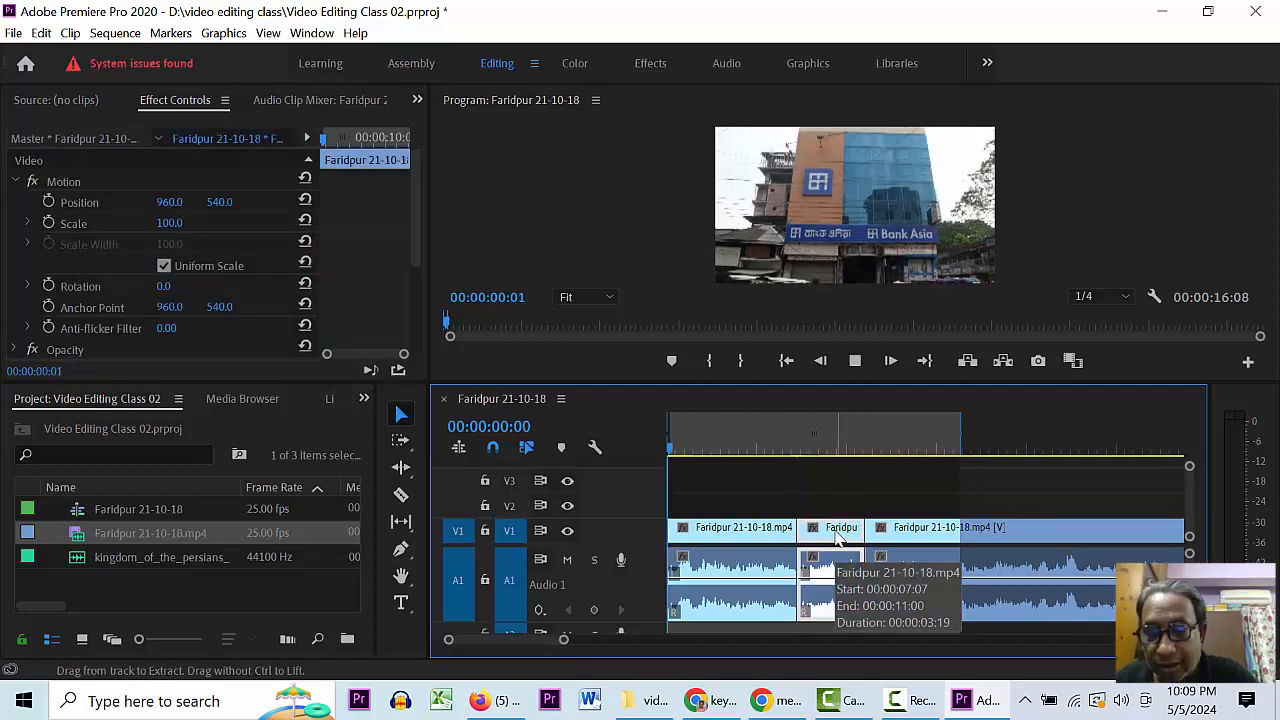
left_click(857, 487)
left_click(844, 432)
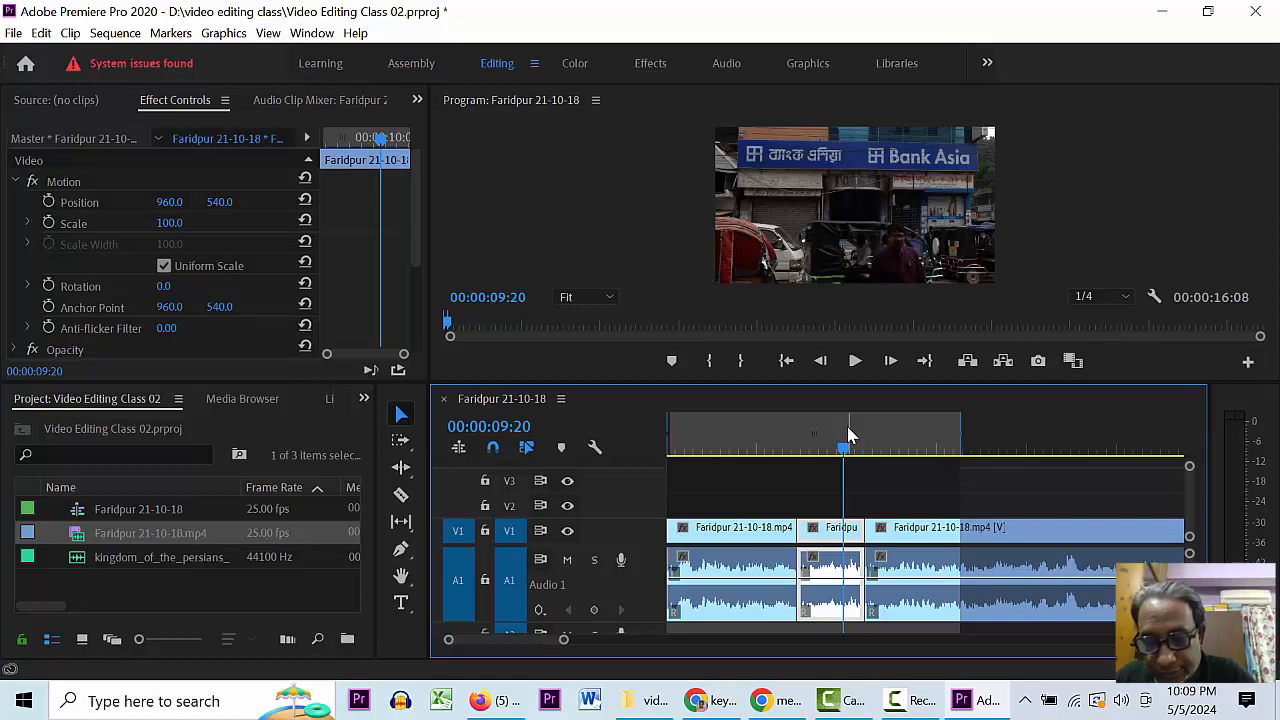
key("/")
left_click(822, 500)
left_click(825, 530)
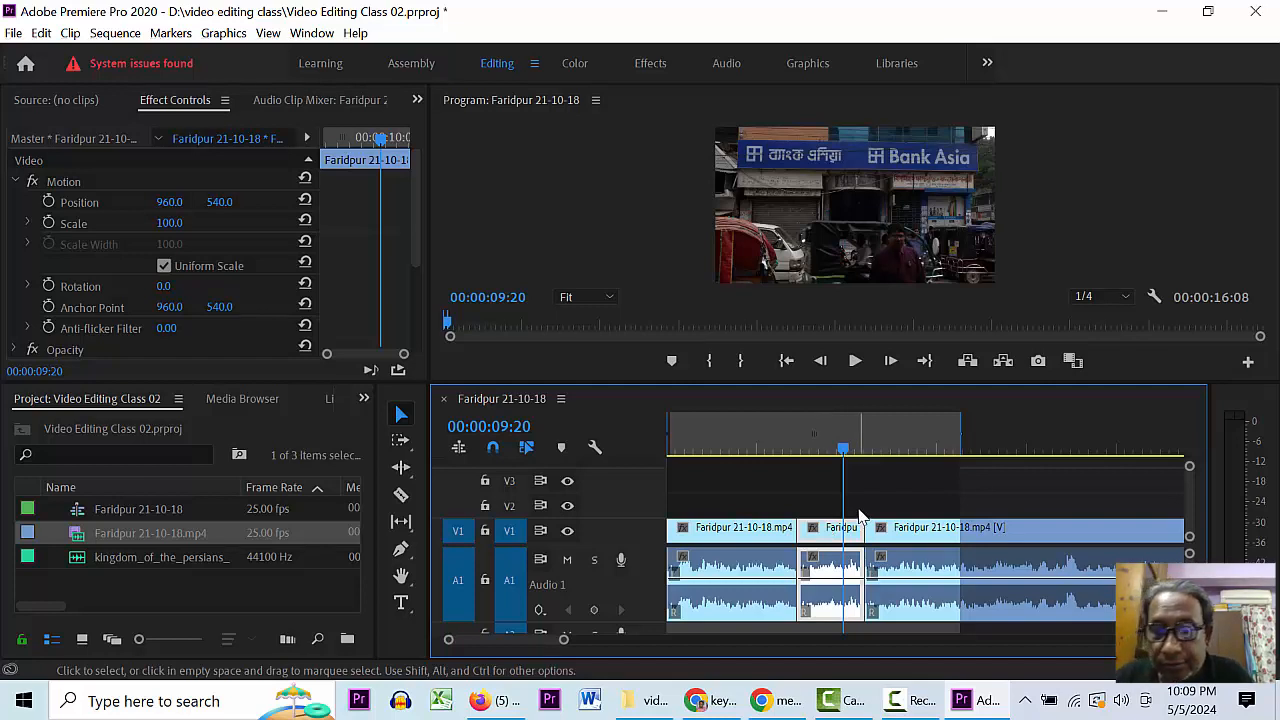
key("space")
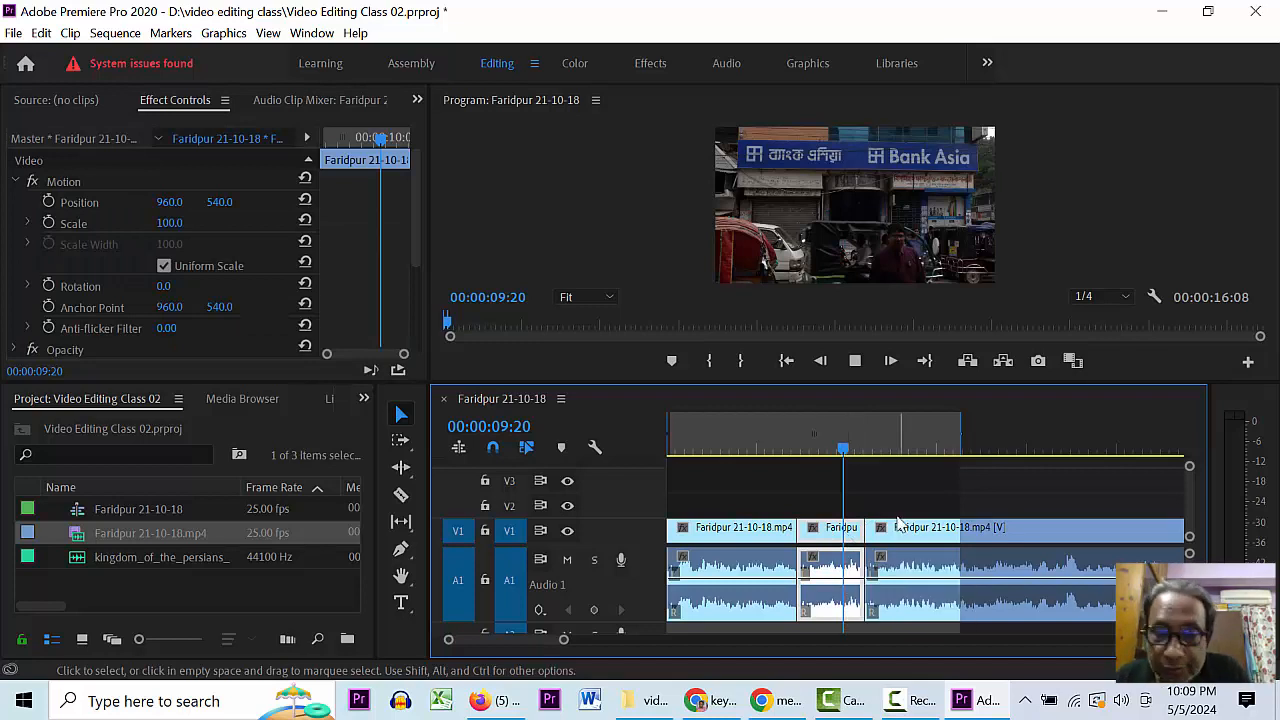
left_click(886, 510)
key("Home")
left_click(830, 538)
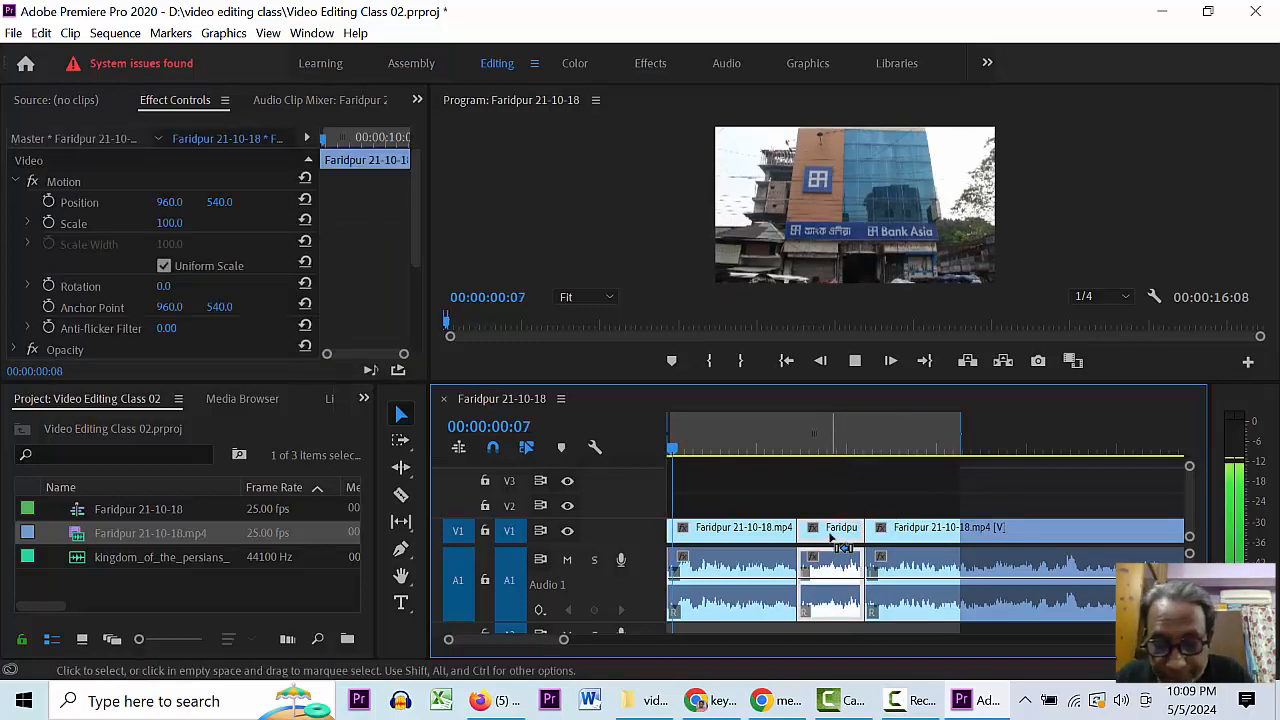
left_click(820, 448)
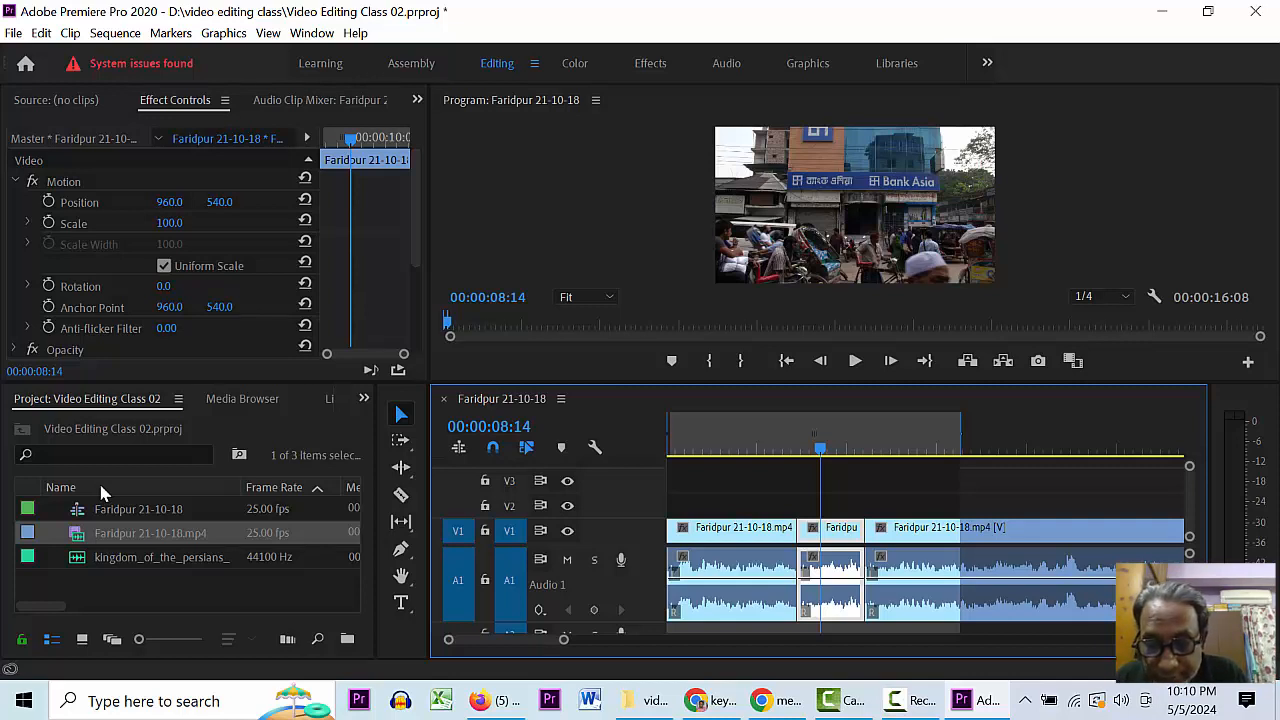
key("Return")
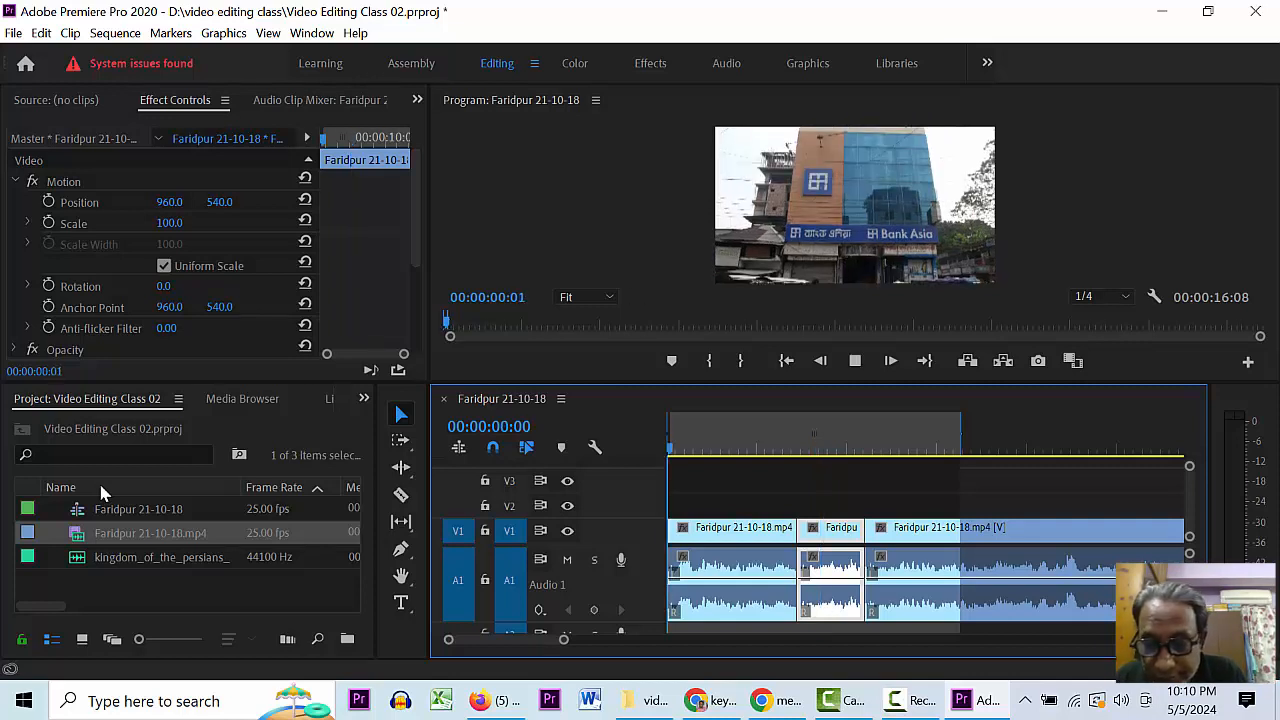
key("space")
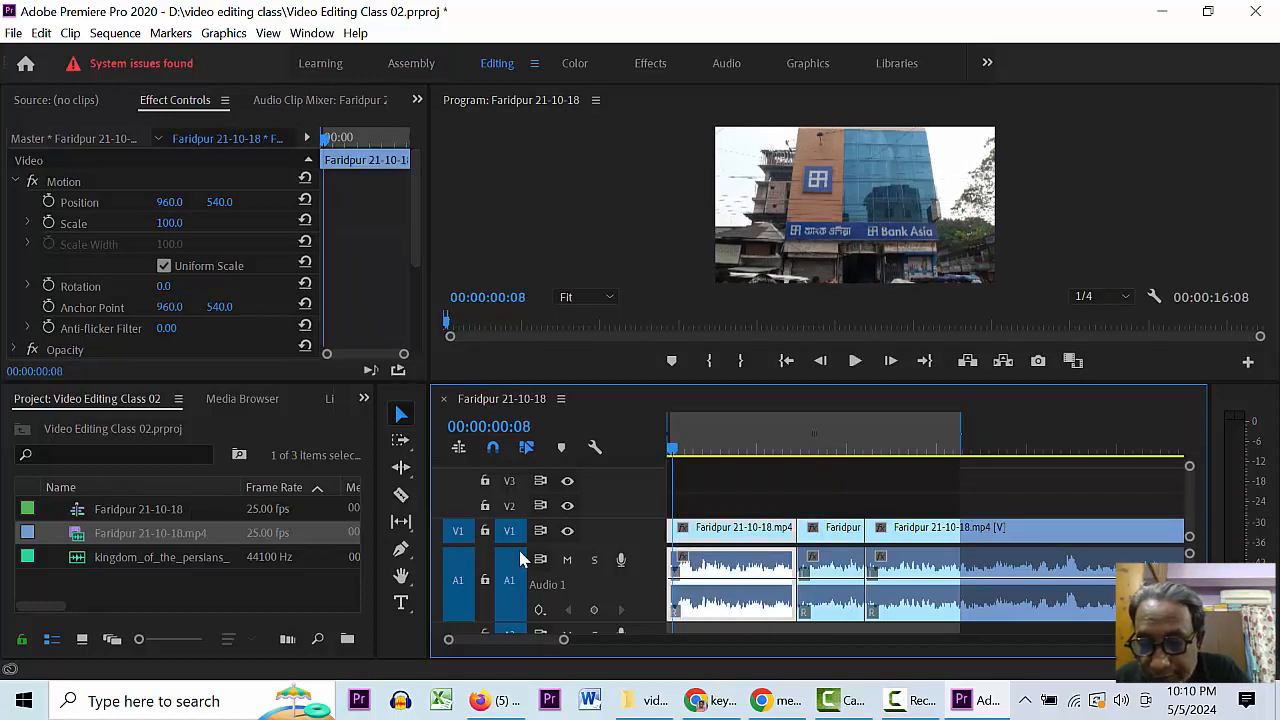
left_click(830, 540)
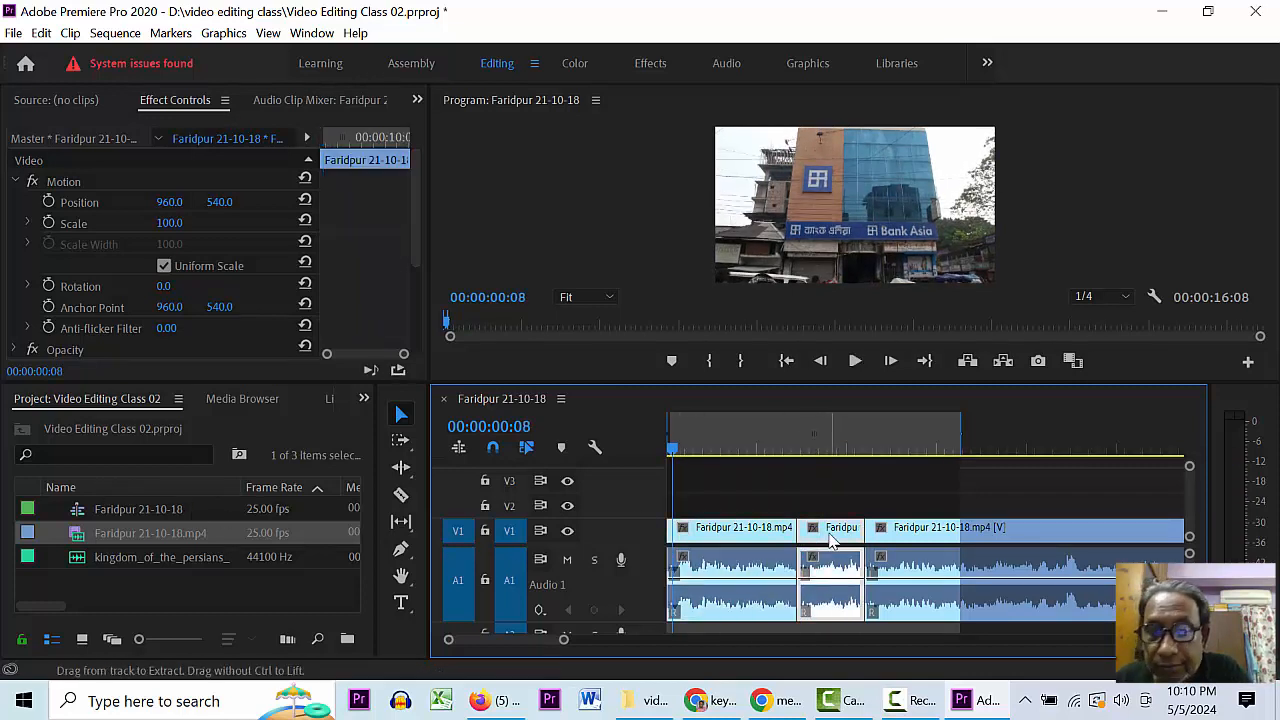
left_click(832, 541, "shift")
left_click(834, 542, "shift")
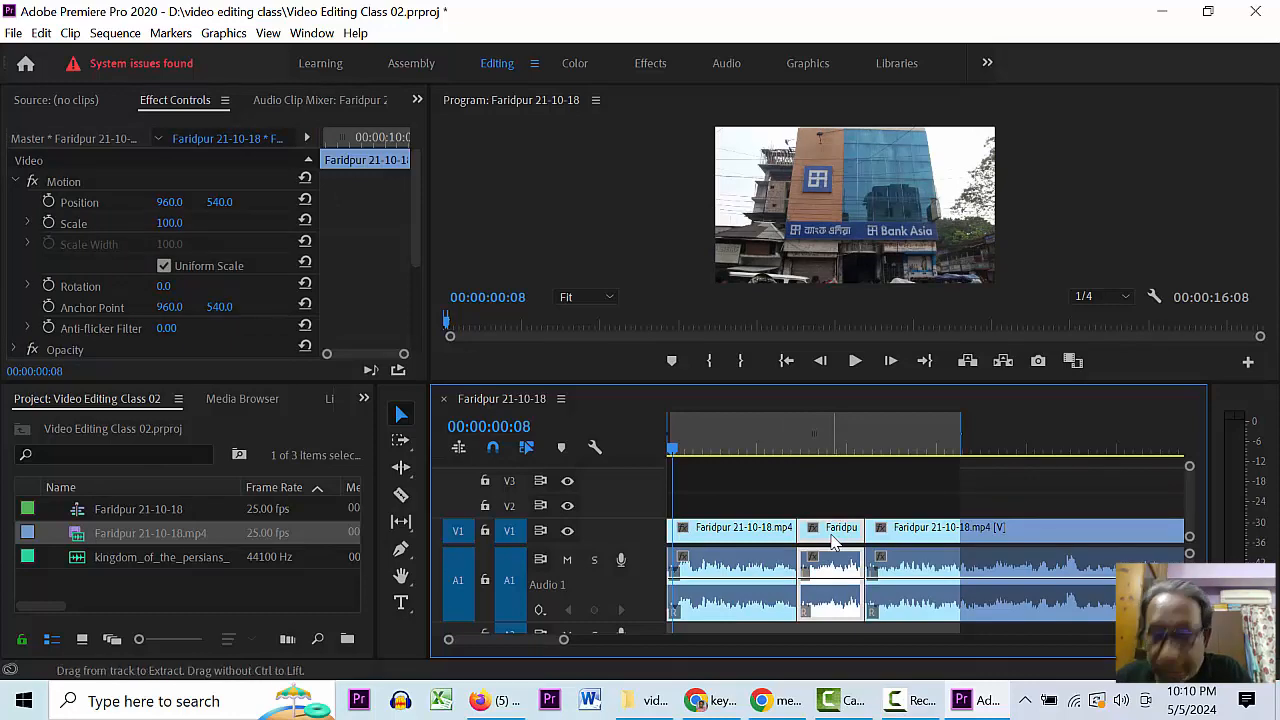
left_click(832, 541, "shift")
key("space")
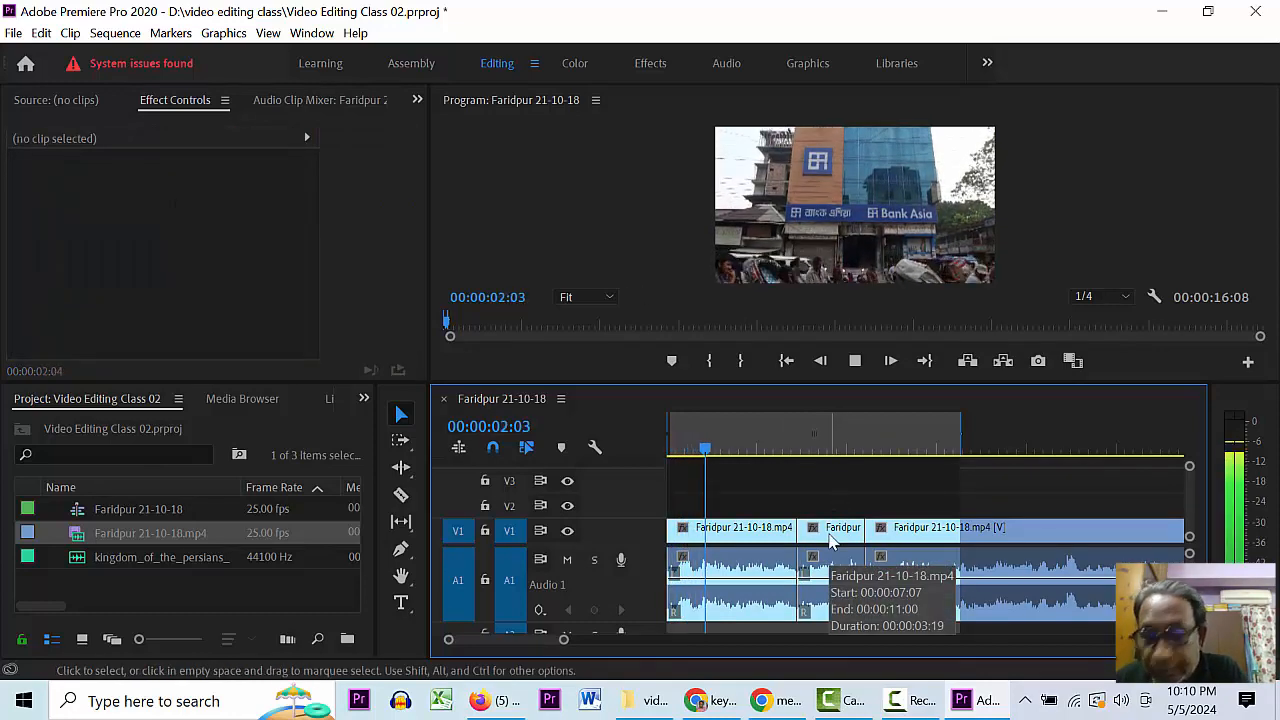
left_click(833, 538, "shift")
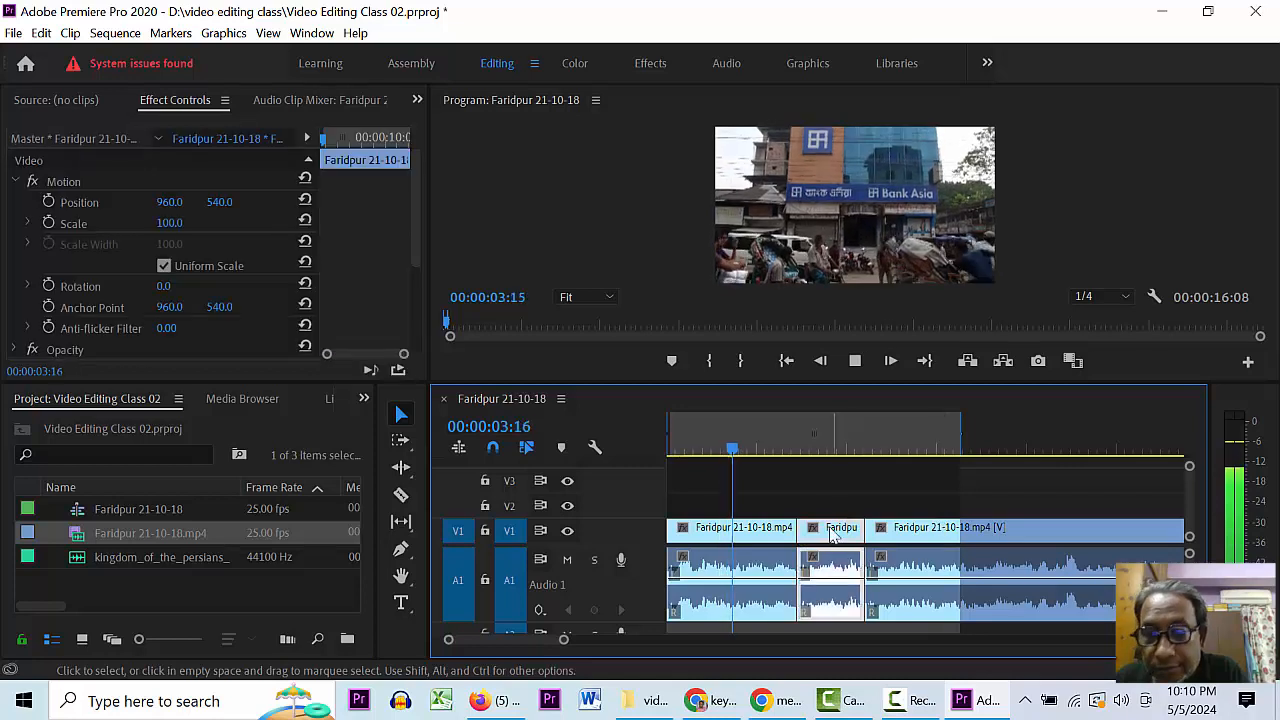
left_click(780, 447)
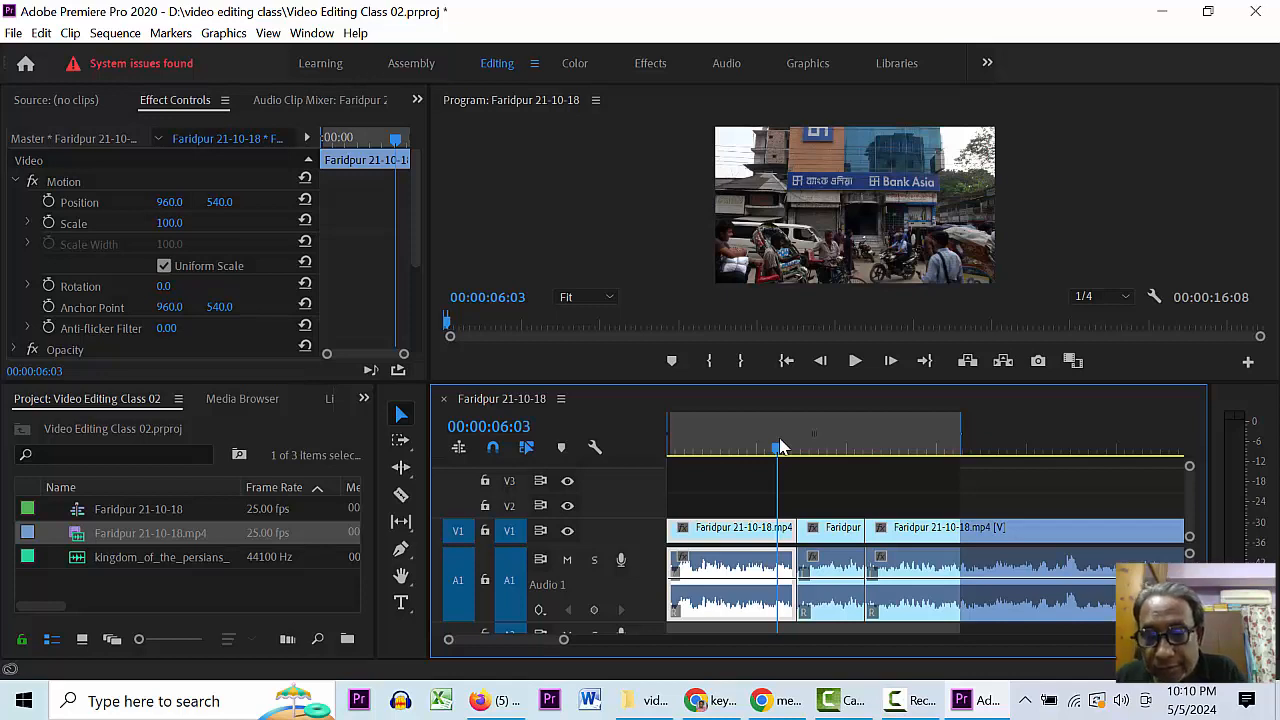
key("Home")
key("space")
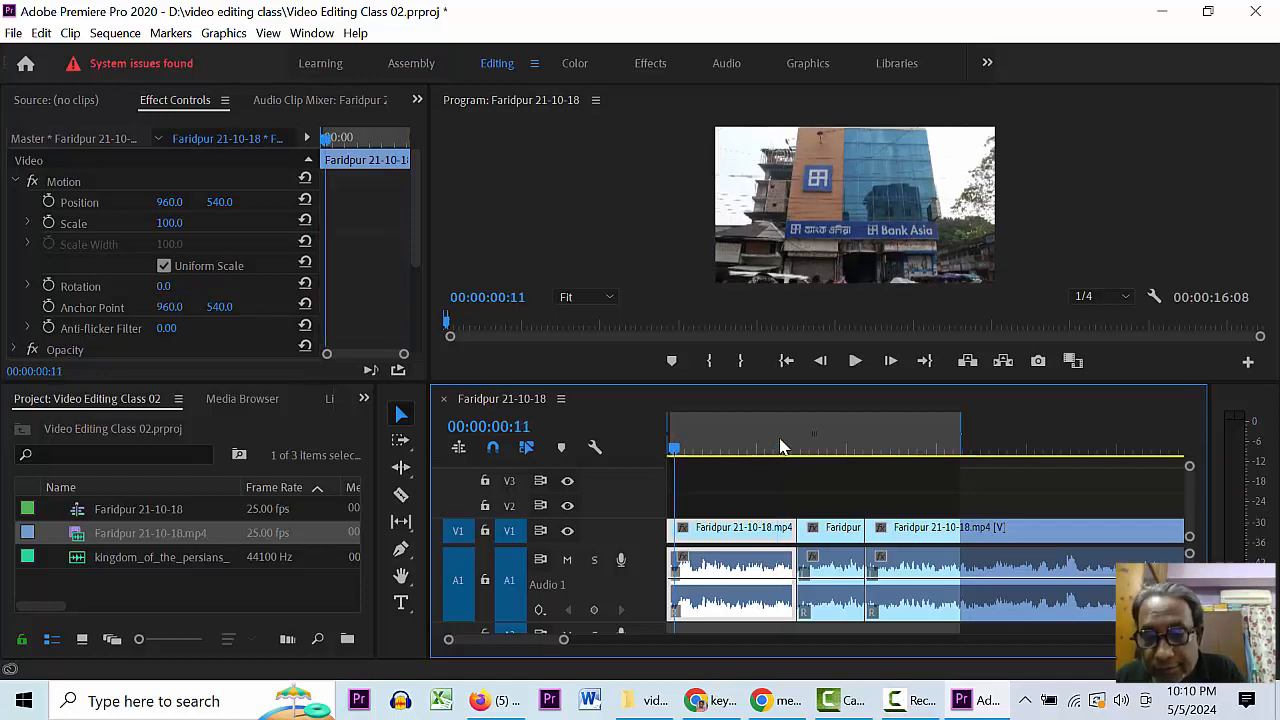
key("ctrl+z")
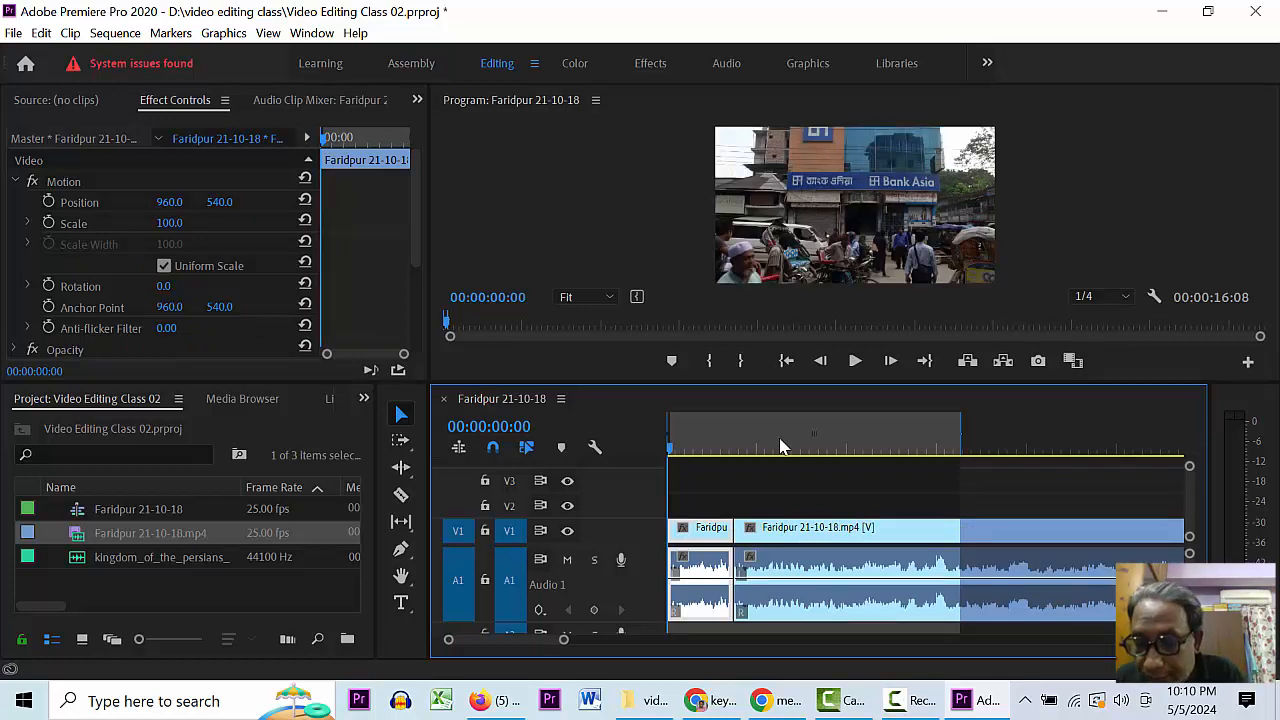
key("ctrl+shift+z")
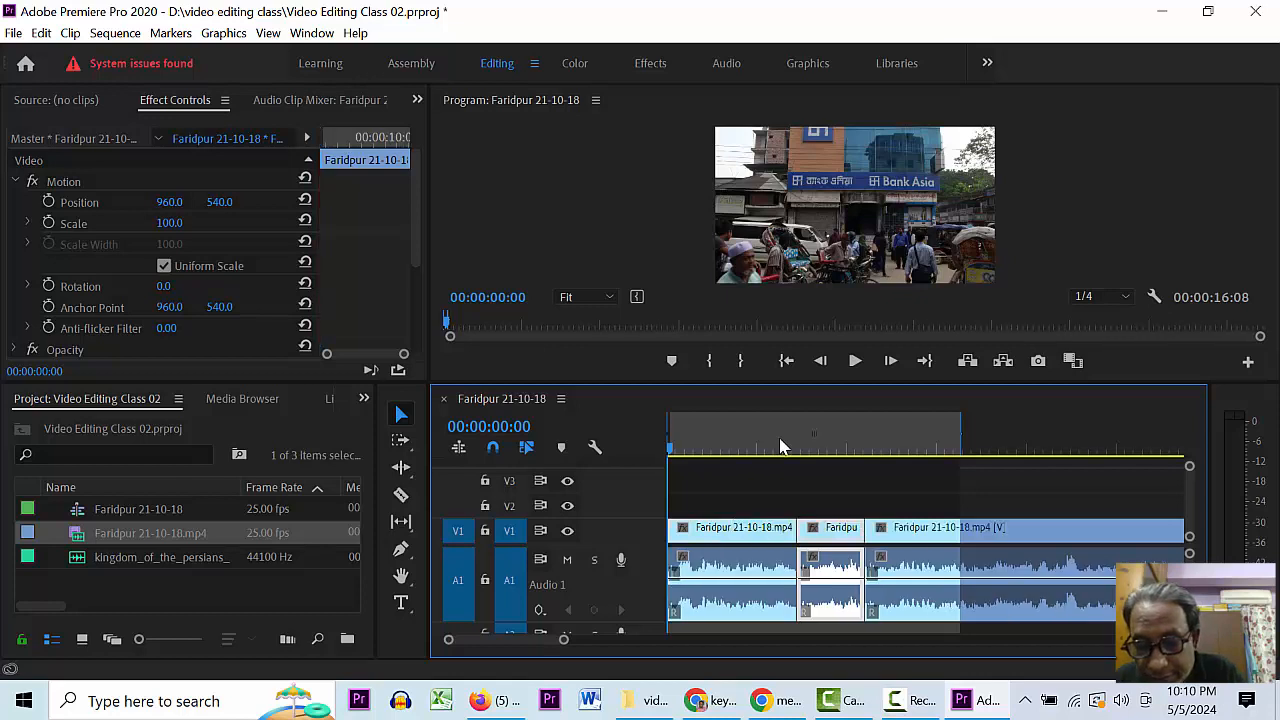
left_click(835, 535)
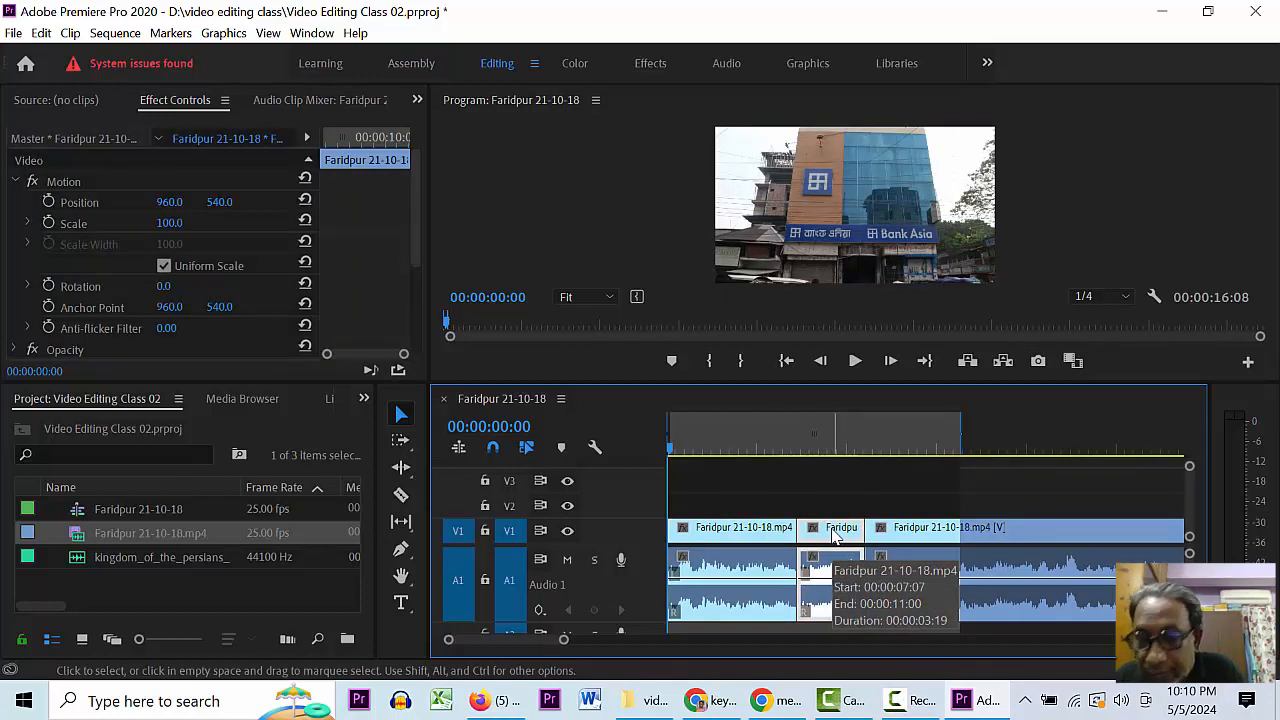
- Ripple-delete the middle piece with Shift+Delete, finally undoing to restore and reselect it
key("shift")
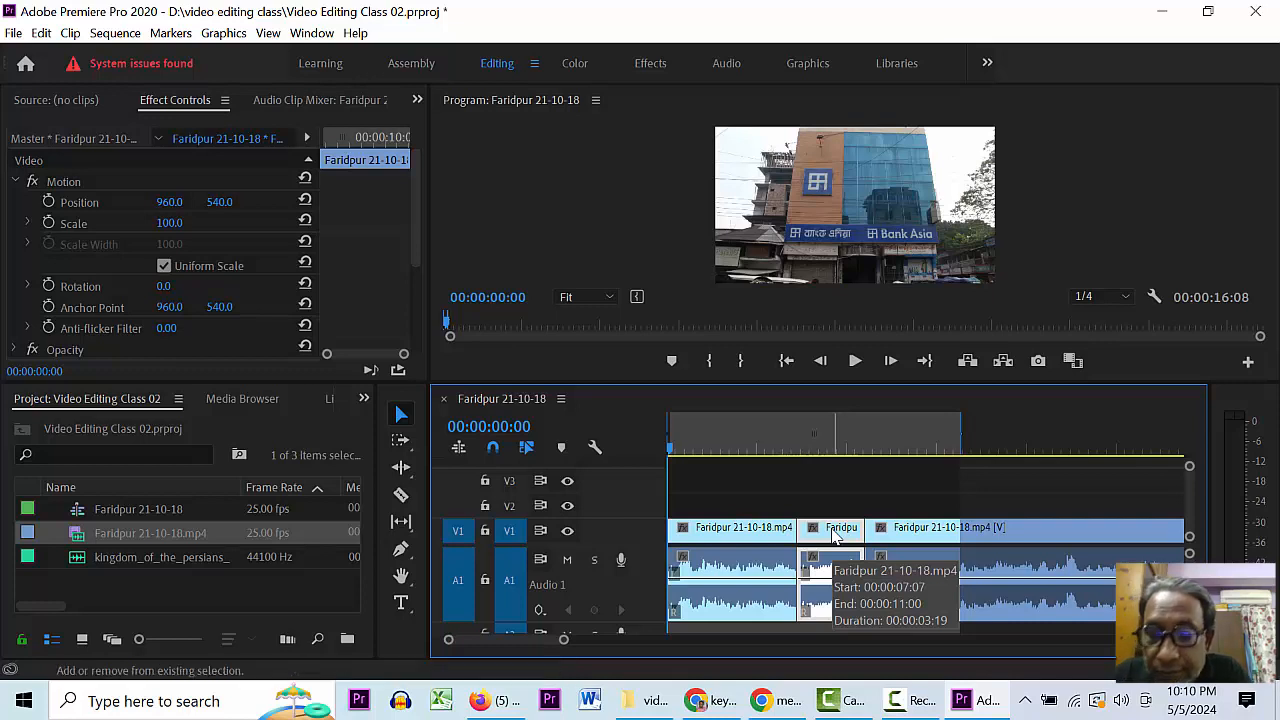
key("shift+Delete")
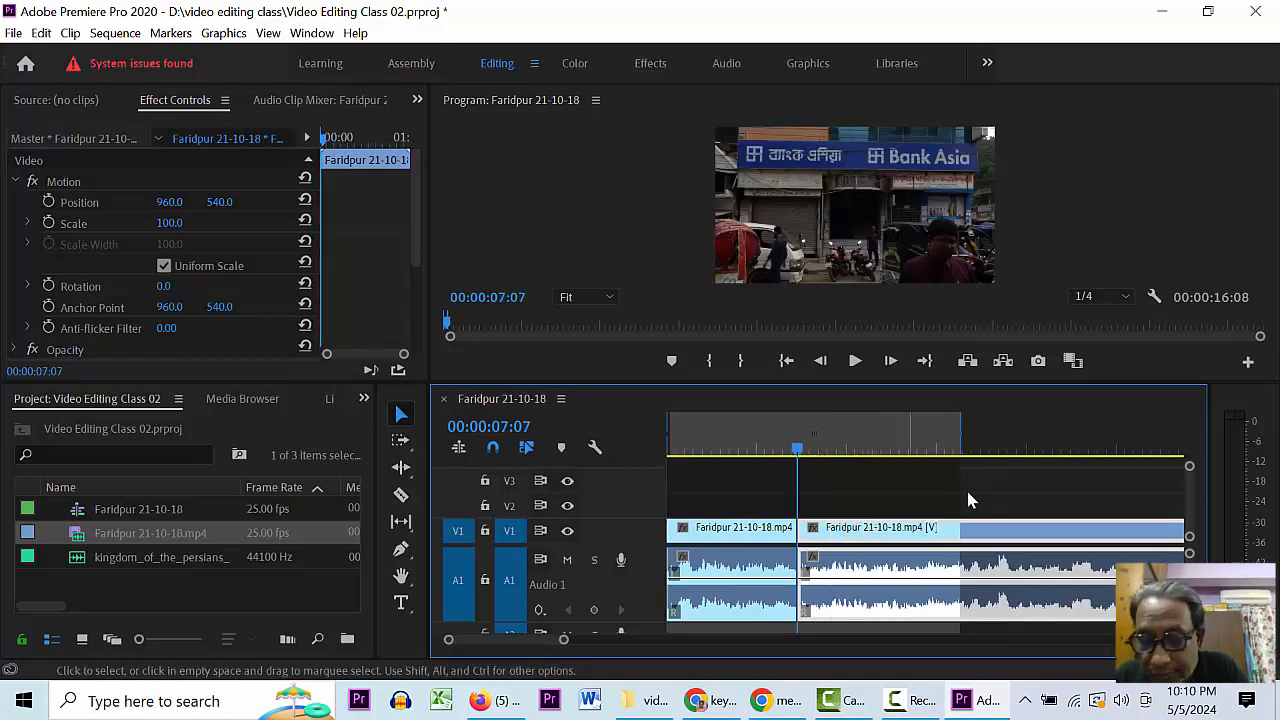
key("ctrl+z")
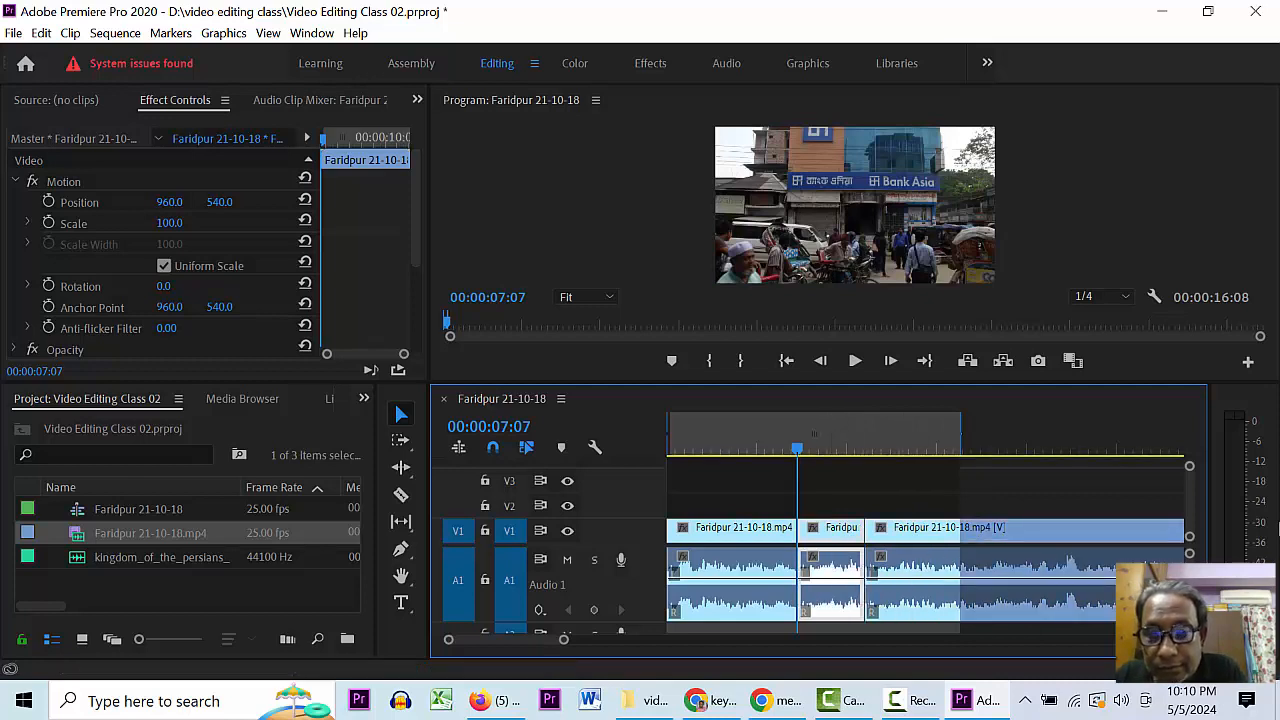
key("shift+Delete")
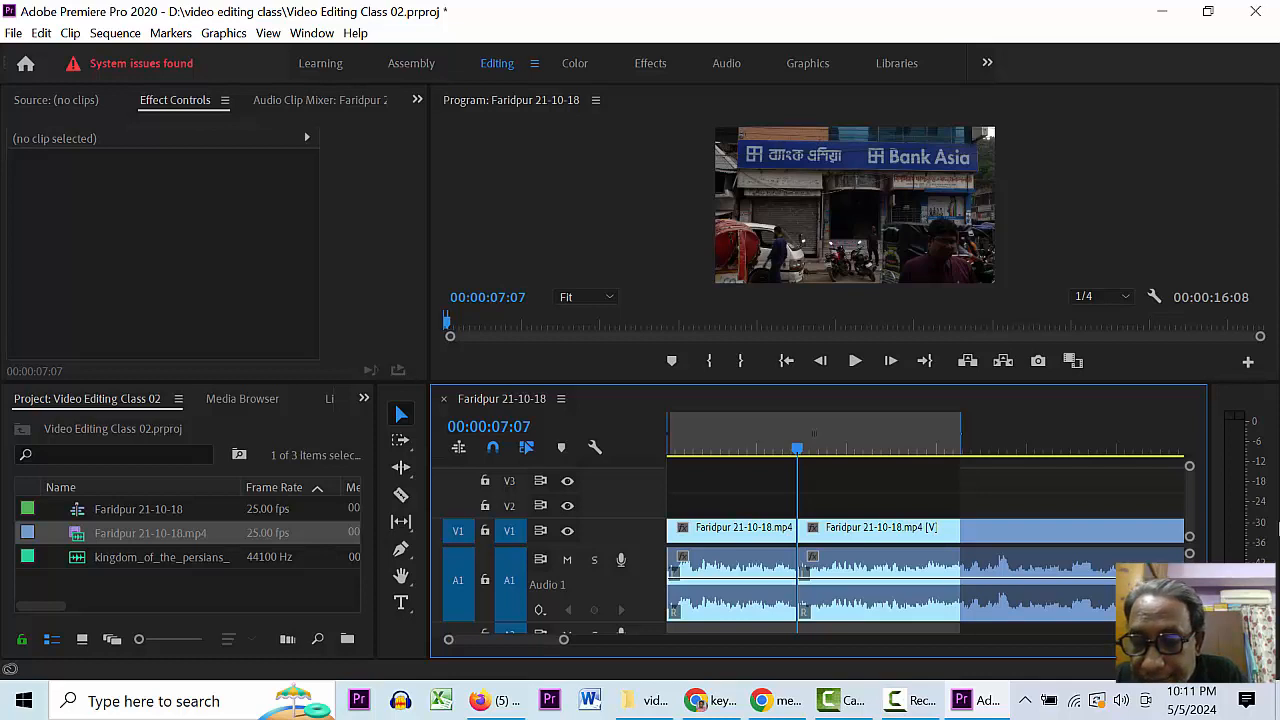
key("ctrl+z")
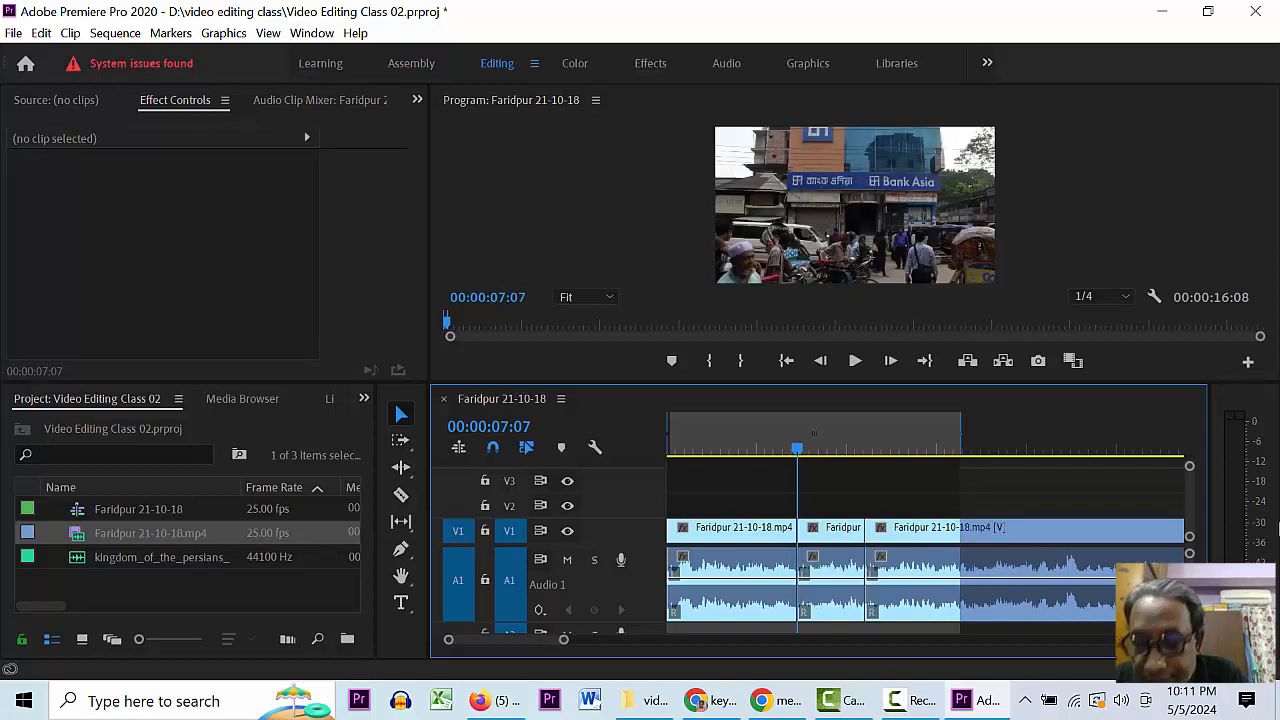
left_click(830, 572)
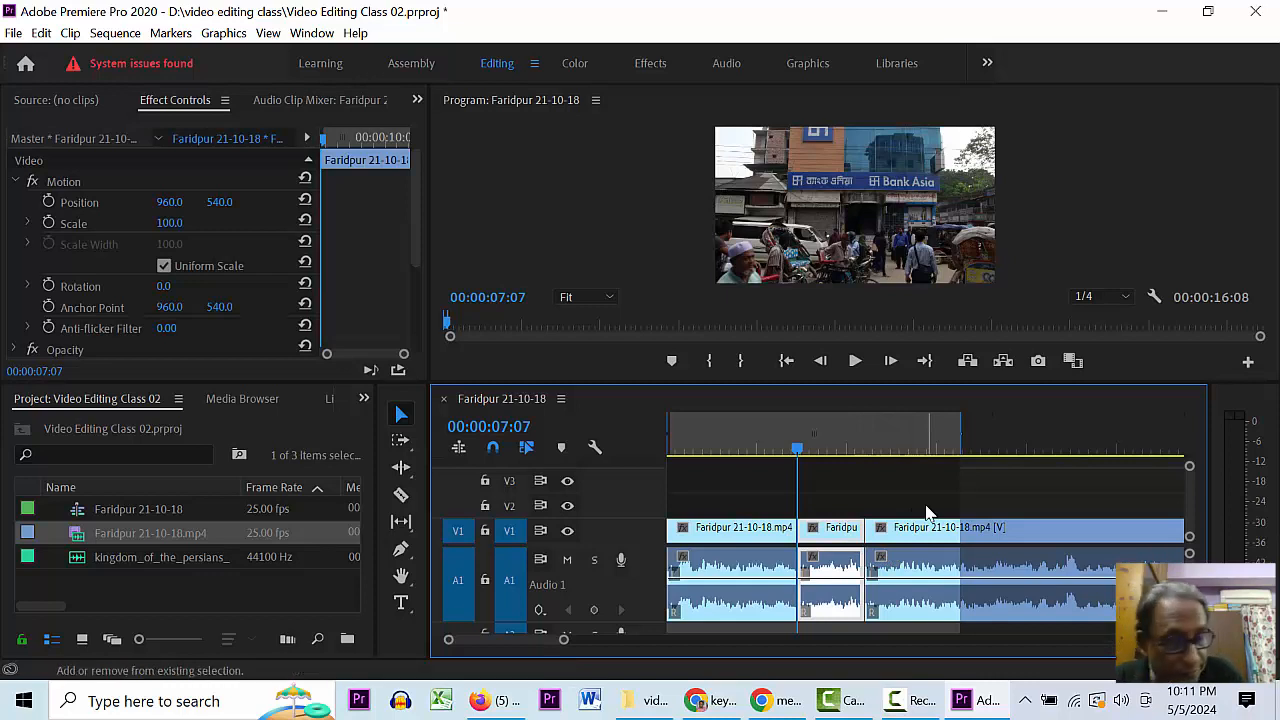
key("shift+Delete")
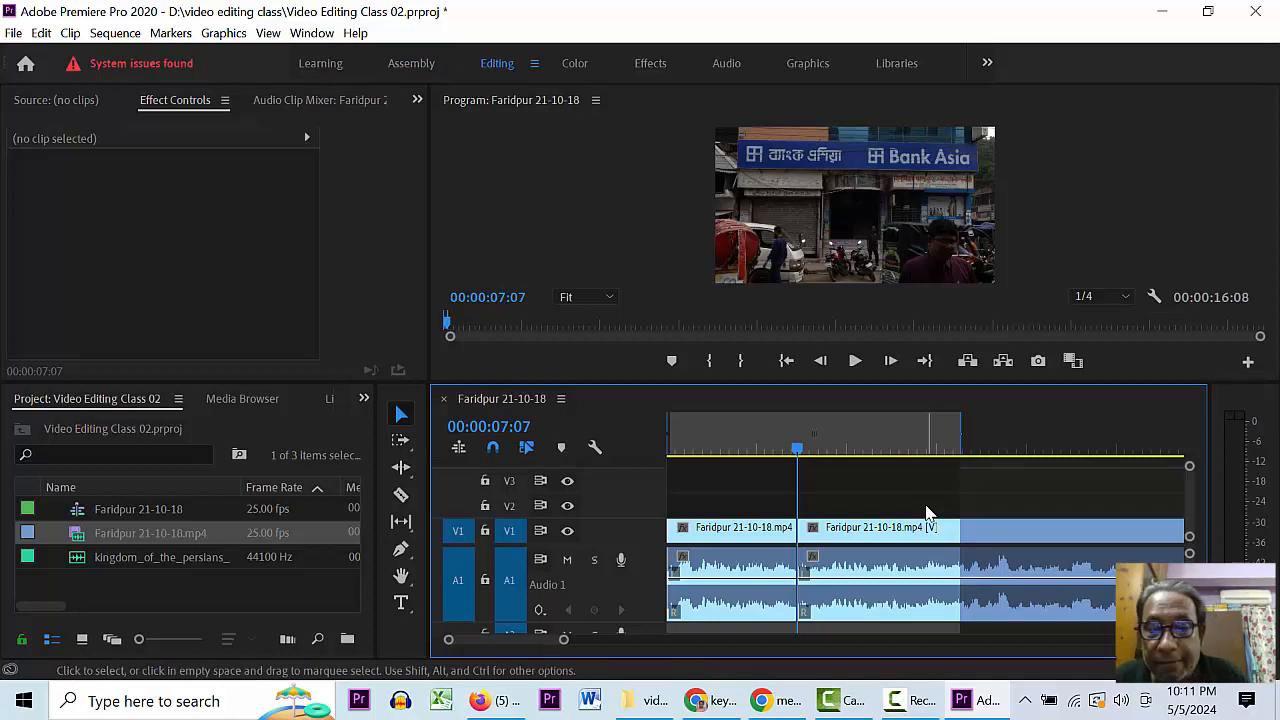
key("ctrl+z")
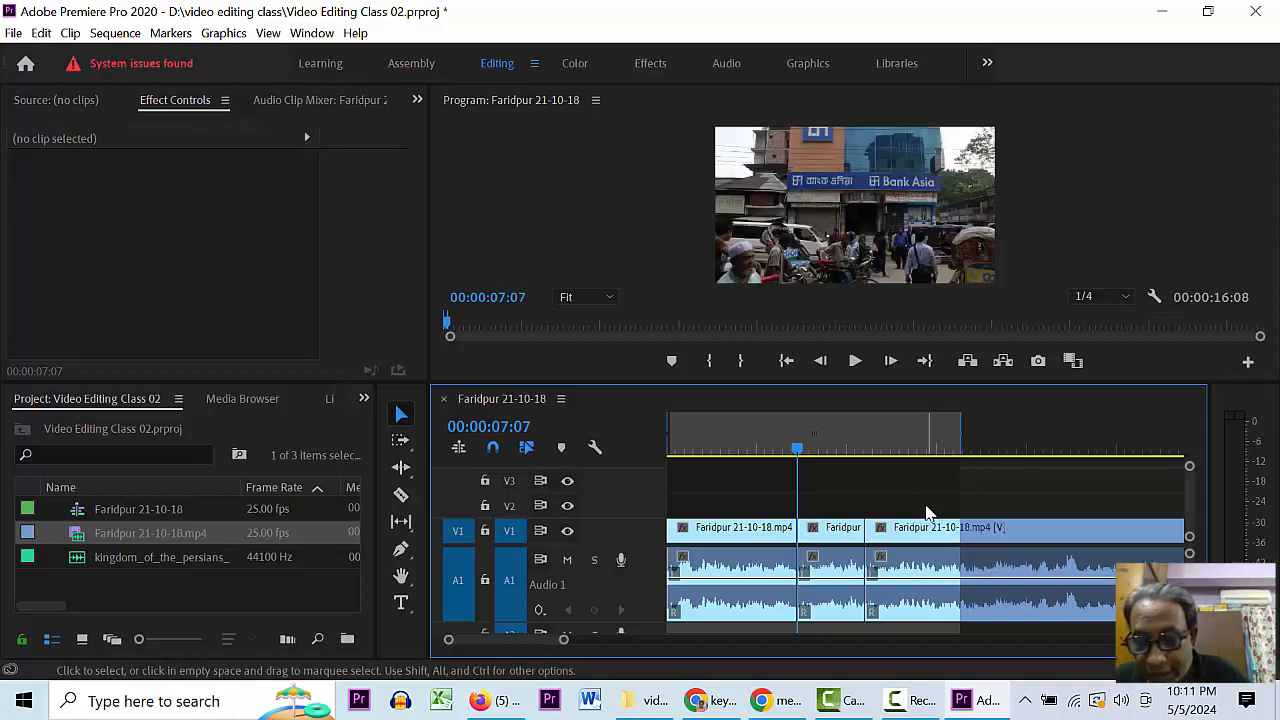
left_click(829, 560)
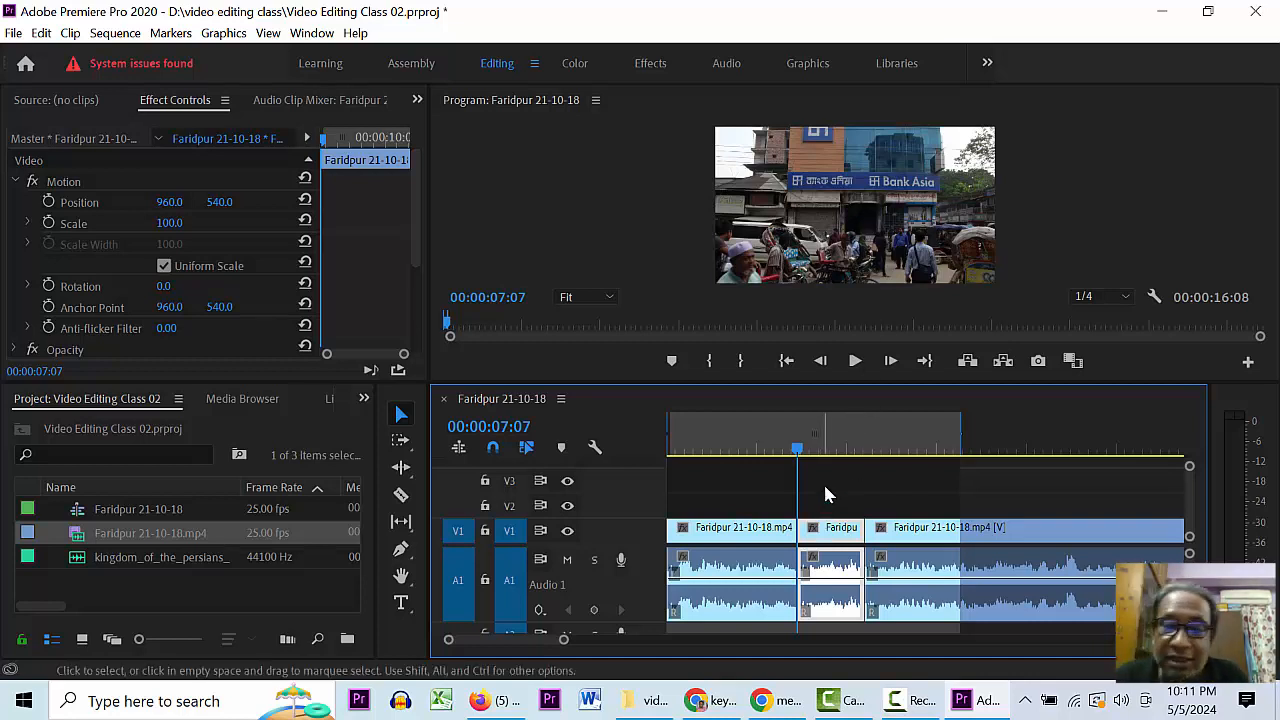
- Delete the middle piece and ripple-delete the leftover gap, then undo closing the gap
left_click(852, 508)
left_click(830, 535)
key("Delete")
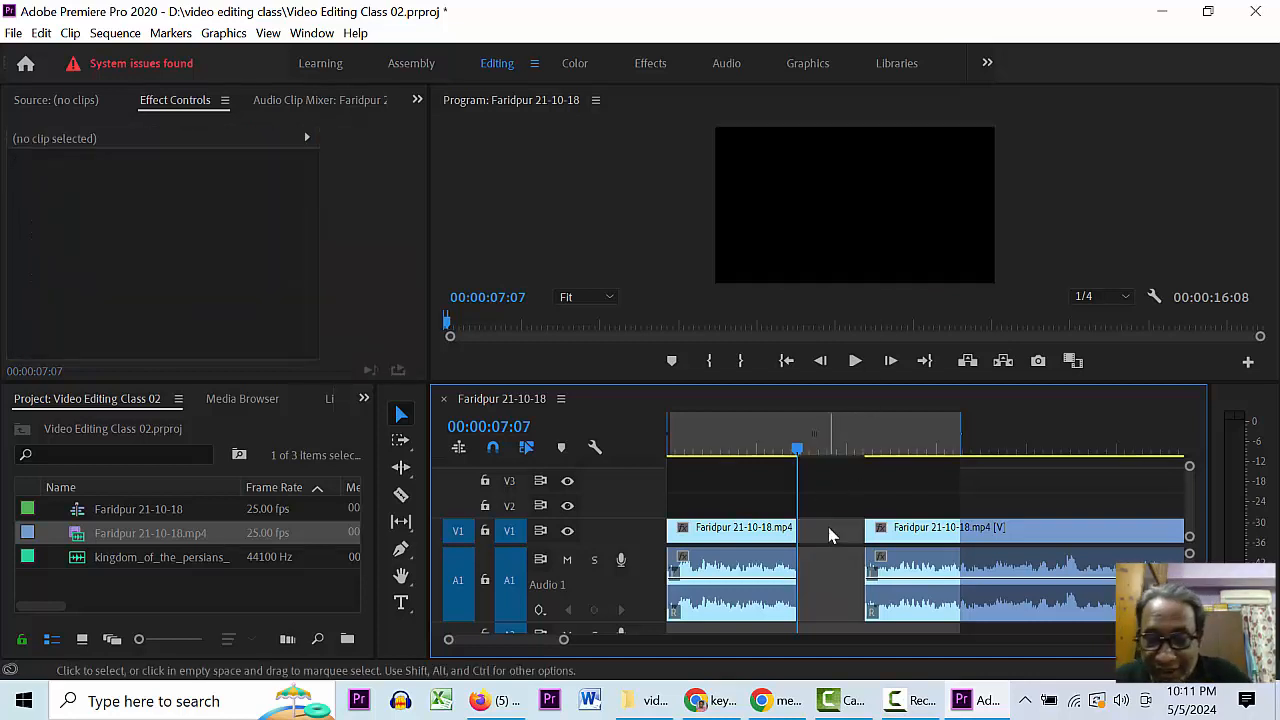
left_click(829, 534)
right_click(829, 532)
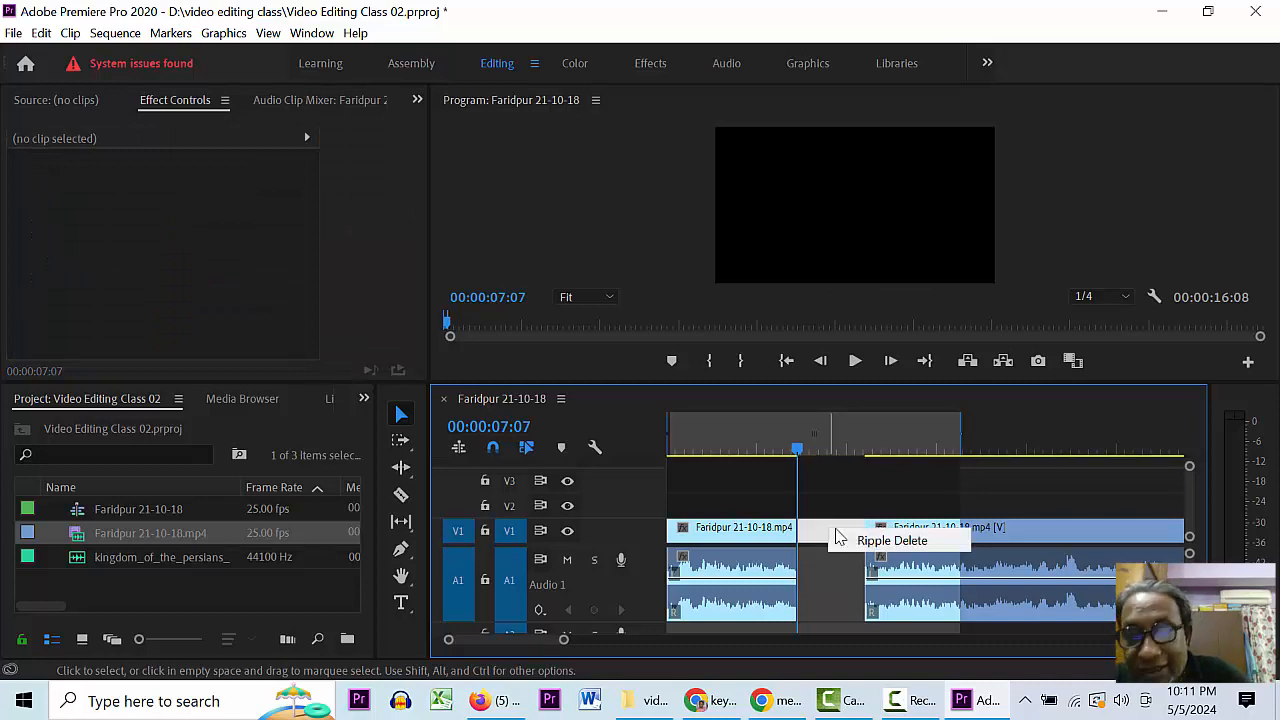
left_click(867, 541)
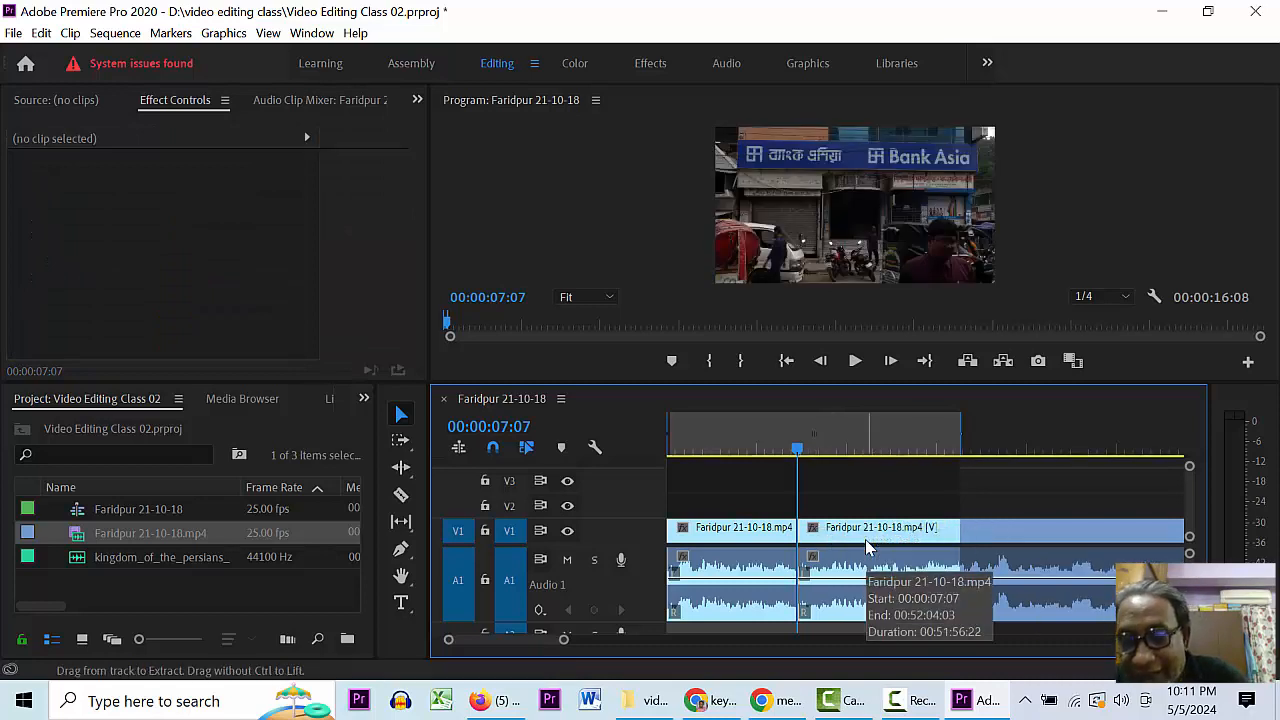
key("ctrl+z")
key("ctrl+z")
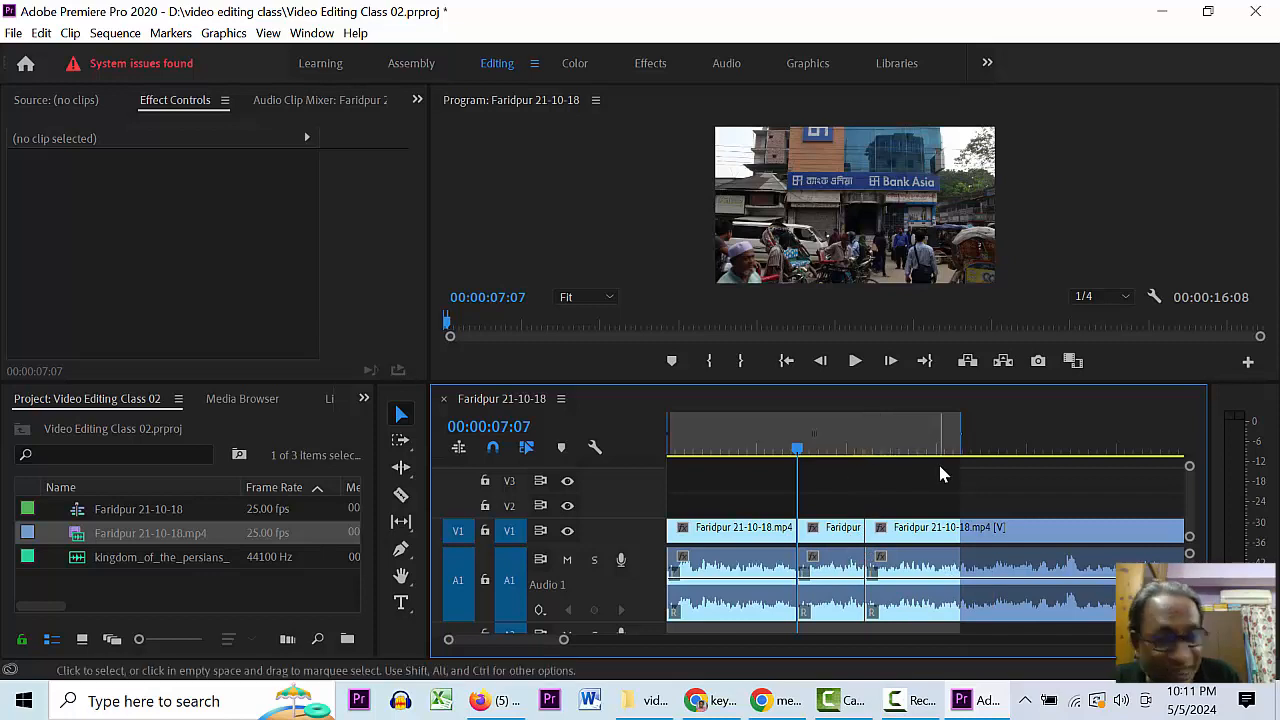
- Ripple-delete the middle piece with Shift+Delete and preview the joined clips
left_click(829, 532)
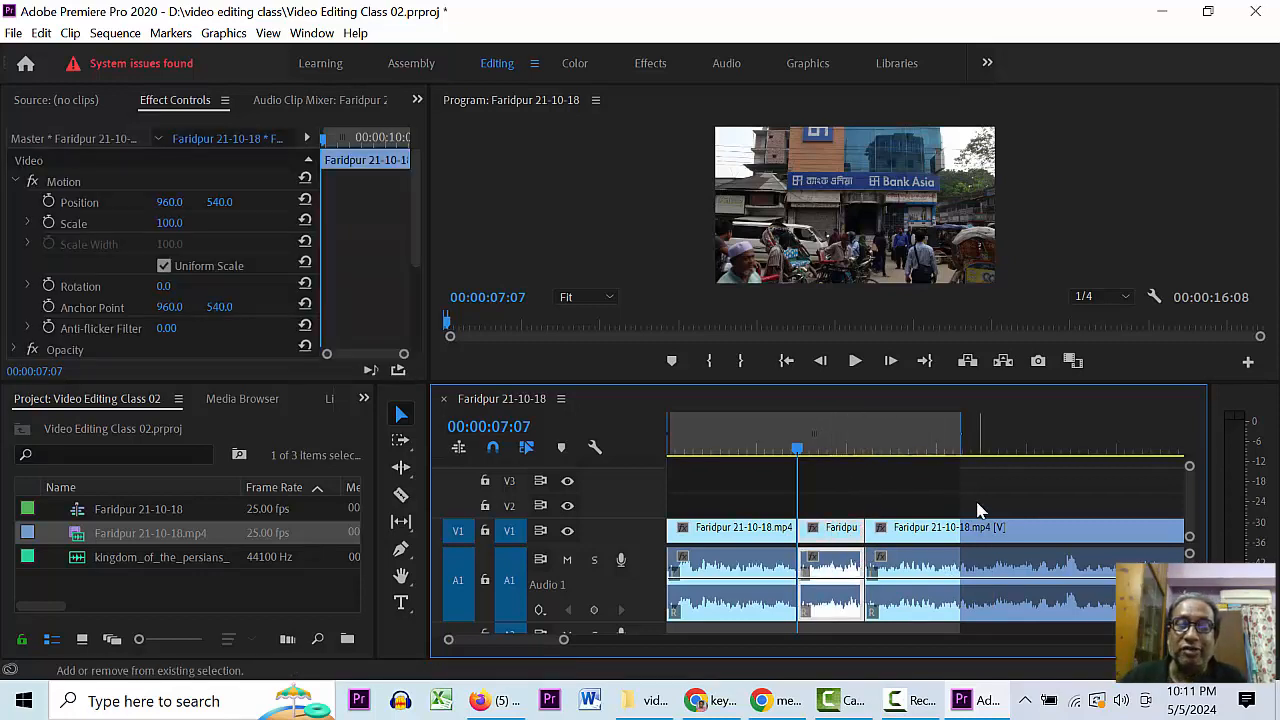
key("shift+Delete")
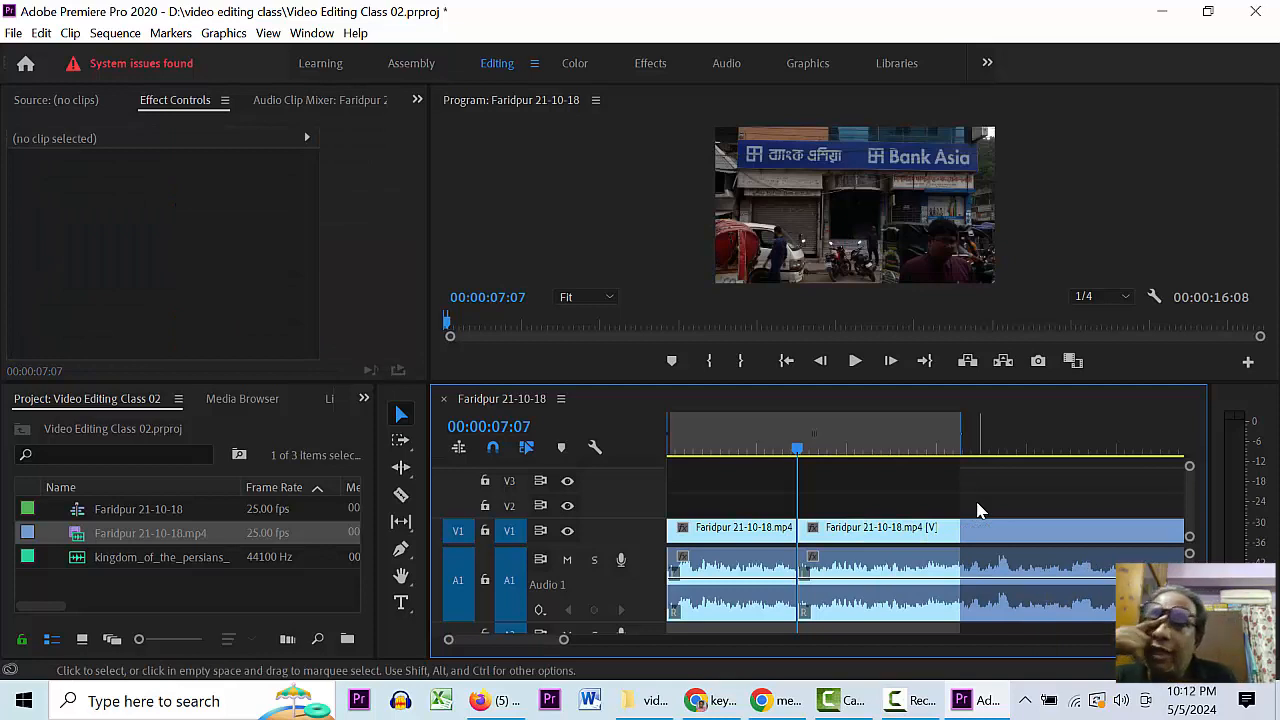
key("space")
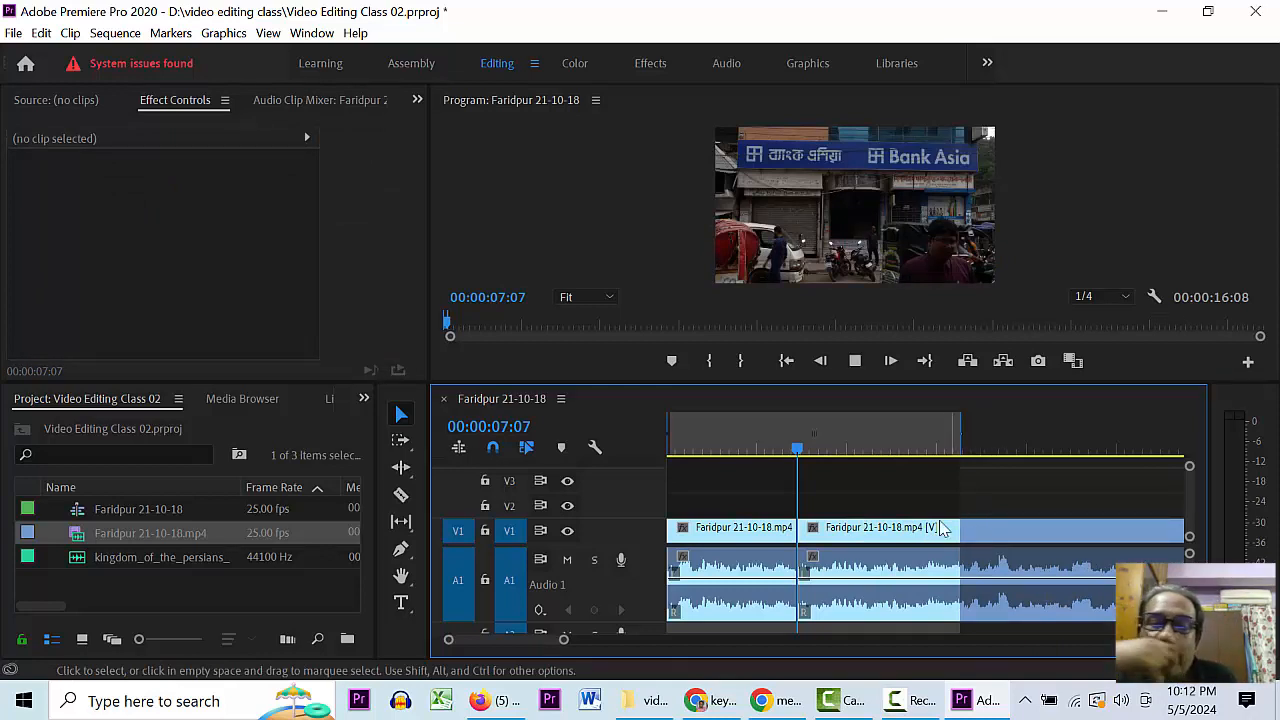
left_click(797, 450)
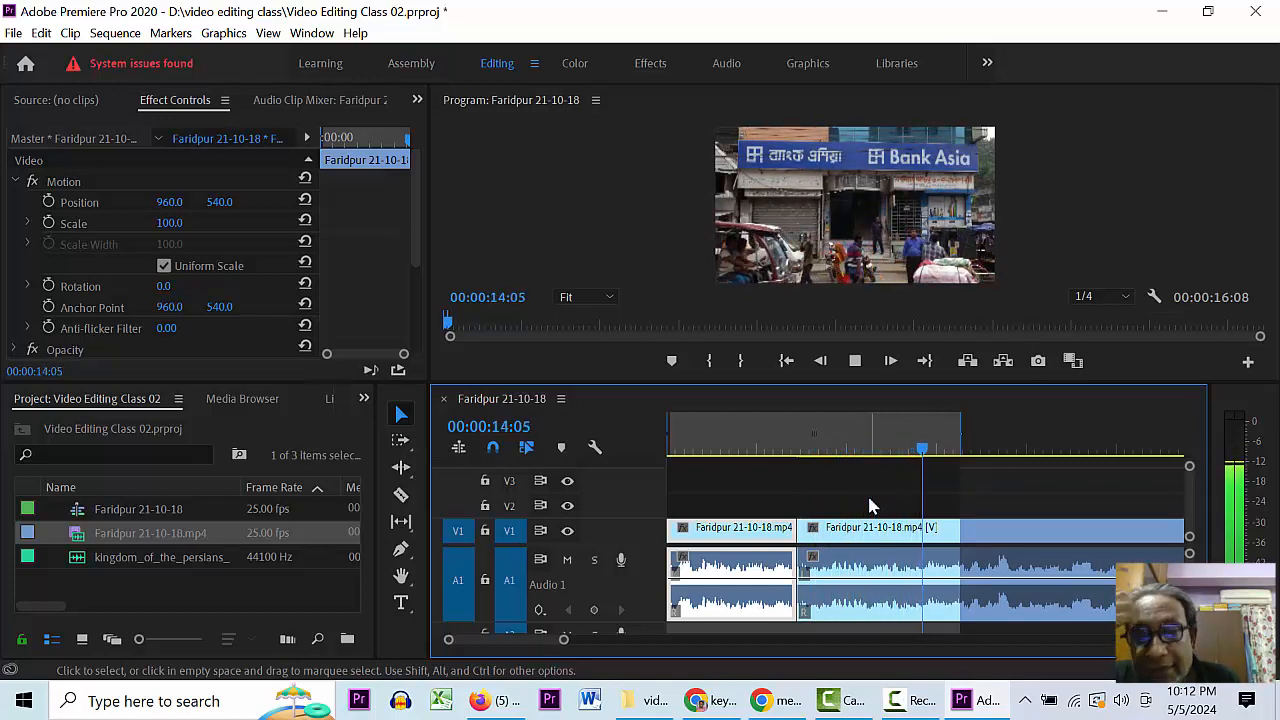
- Find 00:00:13:22 by scrubbing and playing, and razor-cut the second clip there
left_click(936, 450)
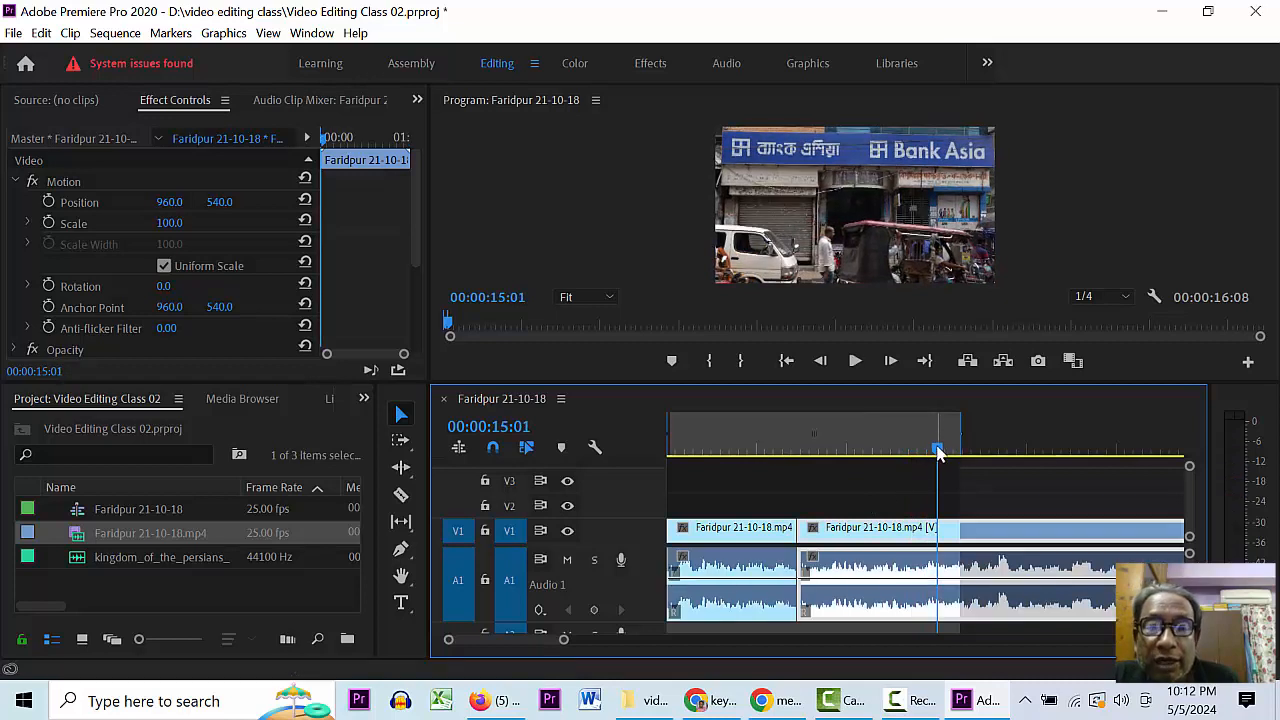
left_click_drag(938, 452, 895, 455)
key("space")
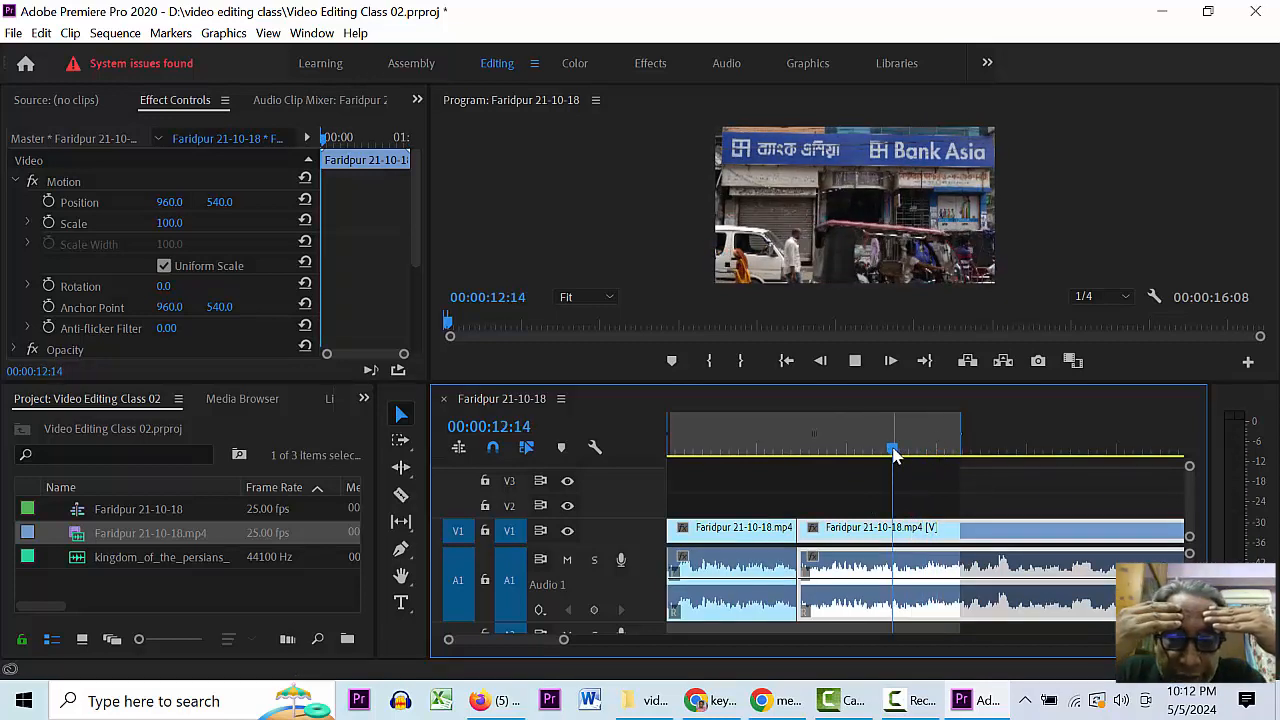
key("space")
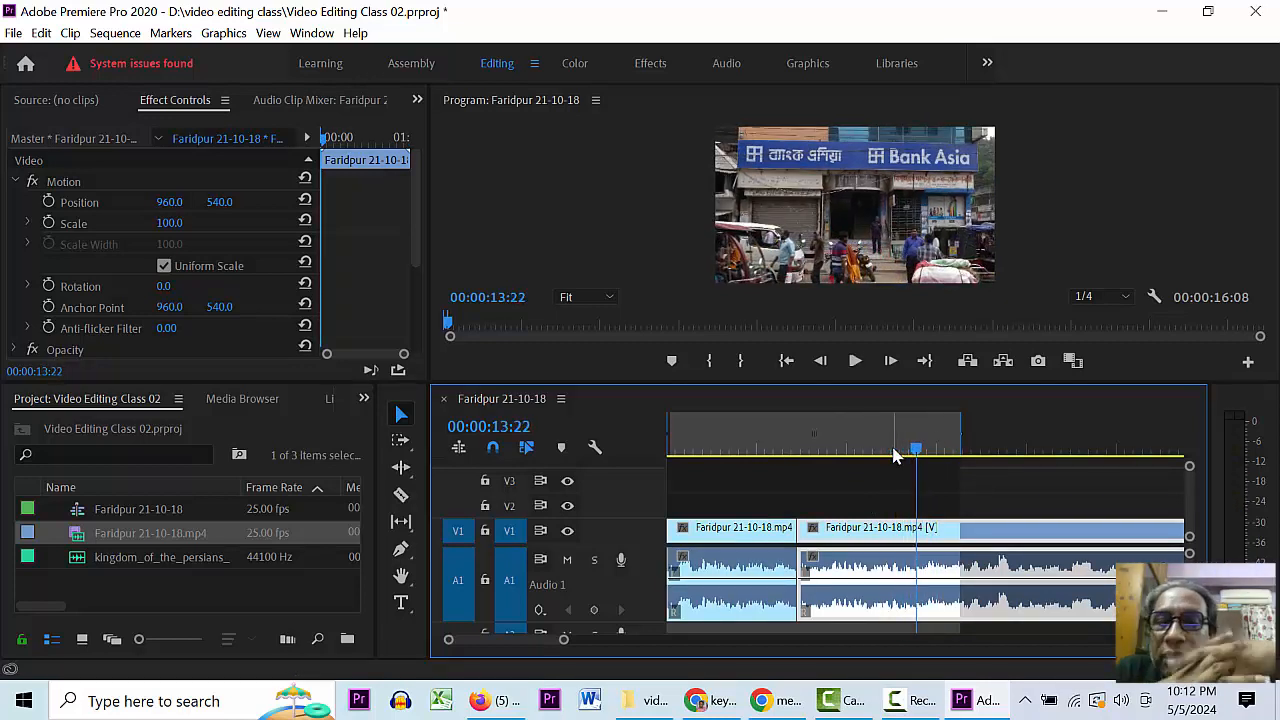
key("c")
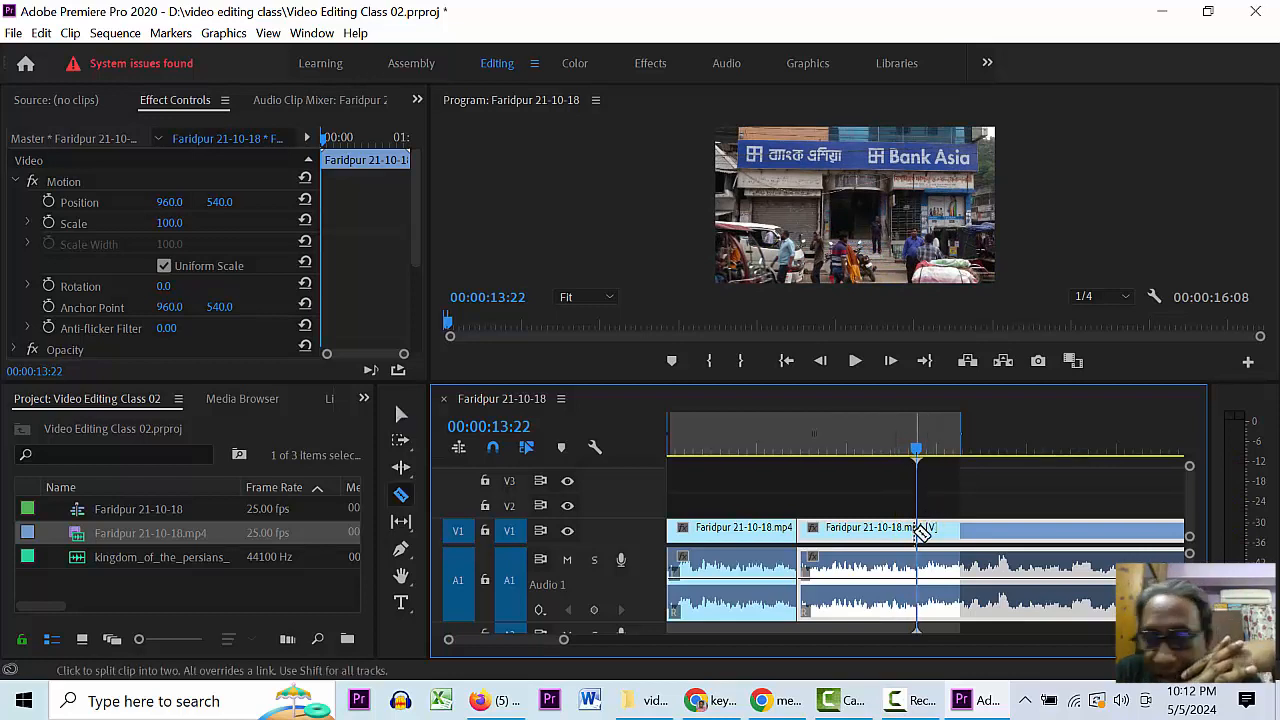
left_click(919, 532)
- Preview from the new cut and scrub forward to find the next cut point
key("space")
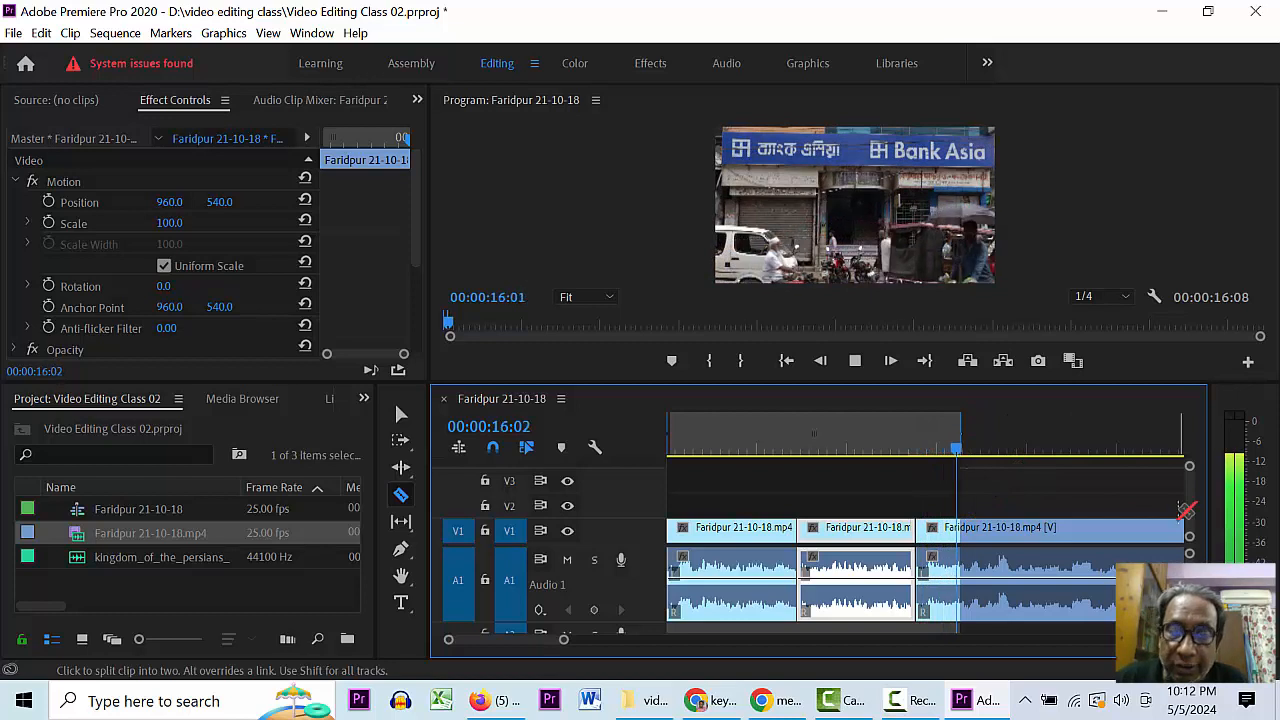
key("space")
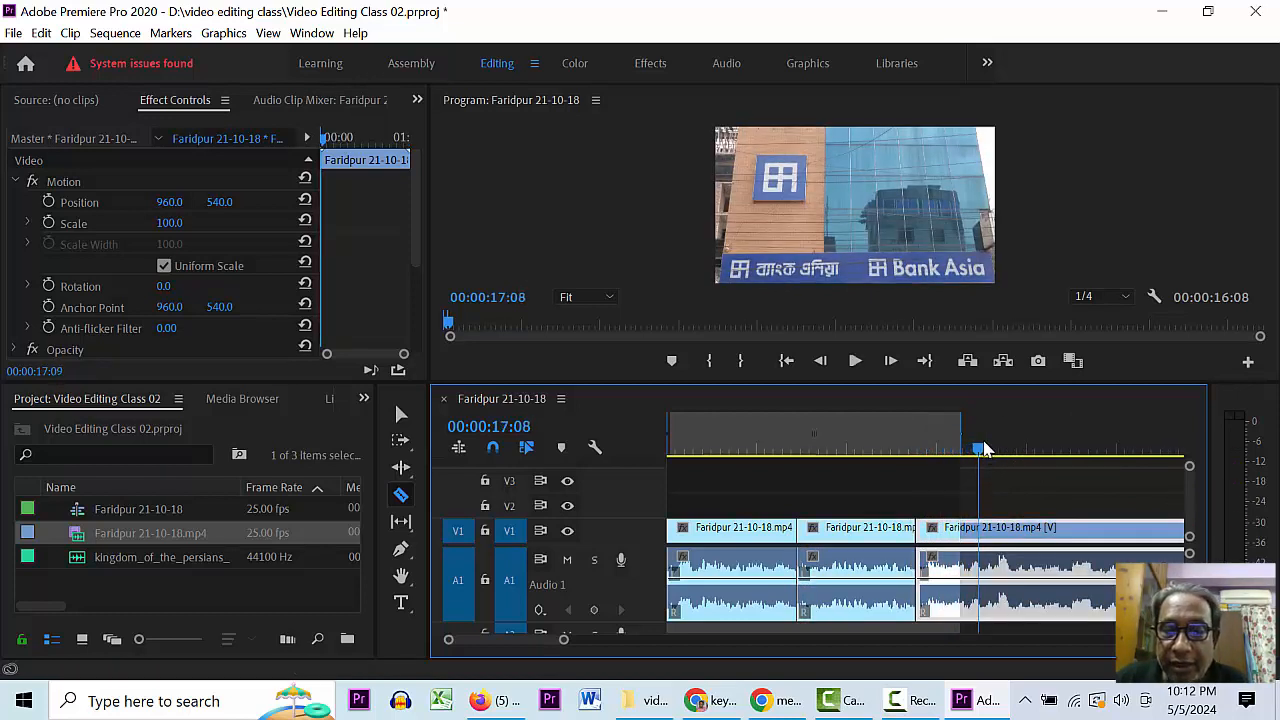
left_click_drag(985, 449, 995, 450)
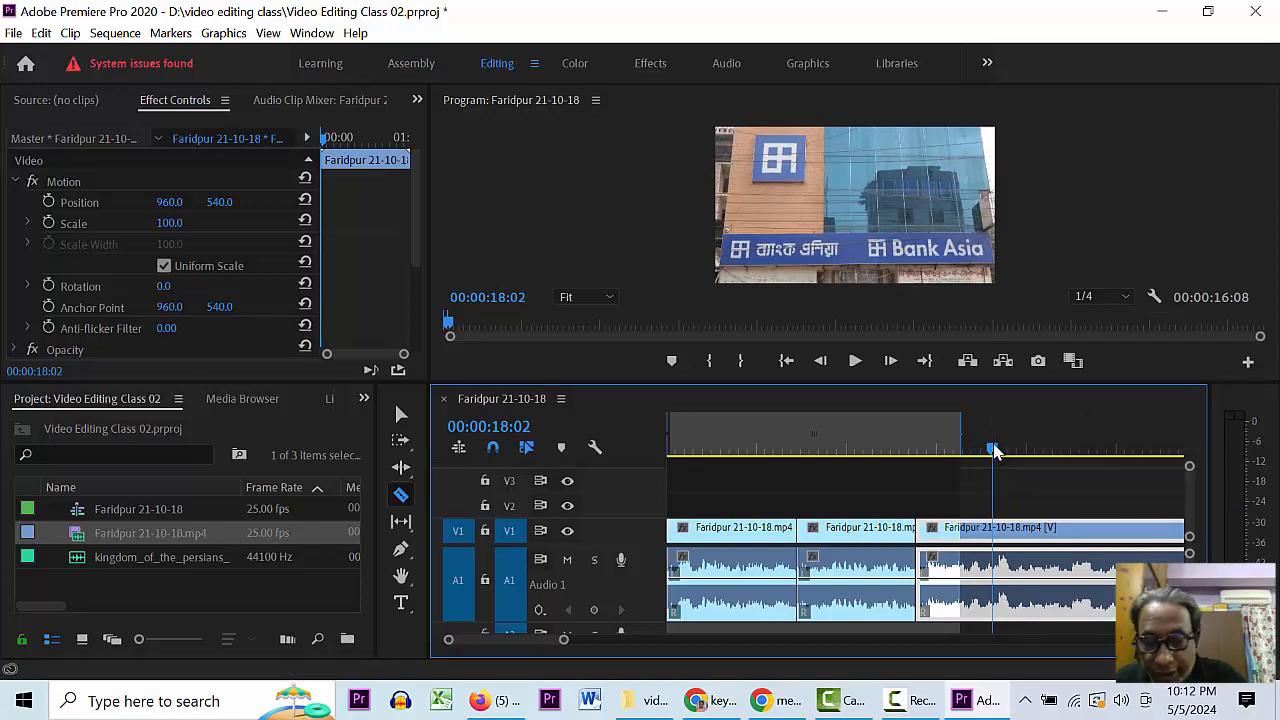
mouse_move(993, 452)
left_mouse_down()
mouse_move(1142, 455)
mouse_move(1010, 450)
left_mouse_up()
left_click_drag(1096, 470, 1006, 488)
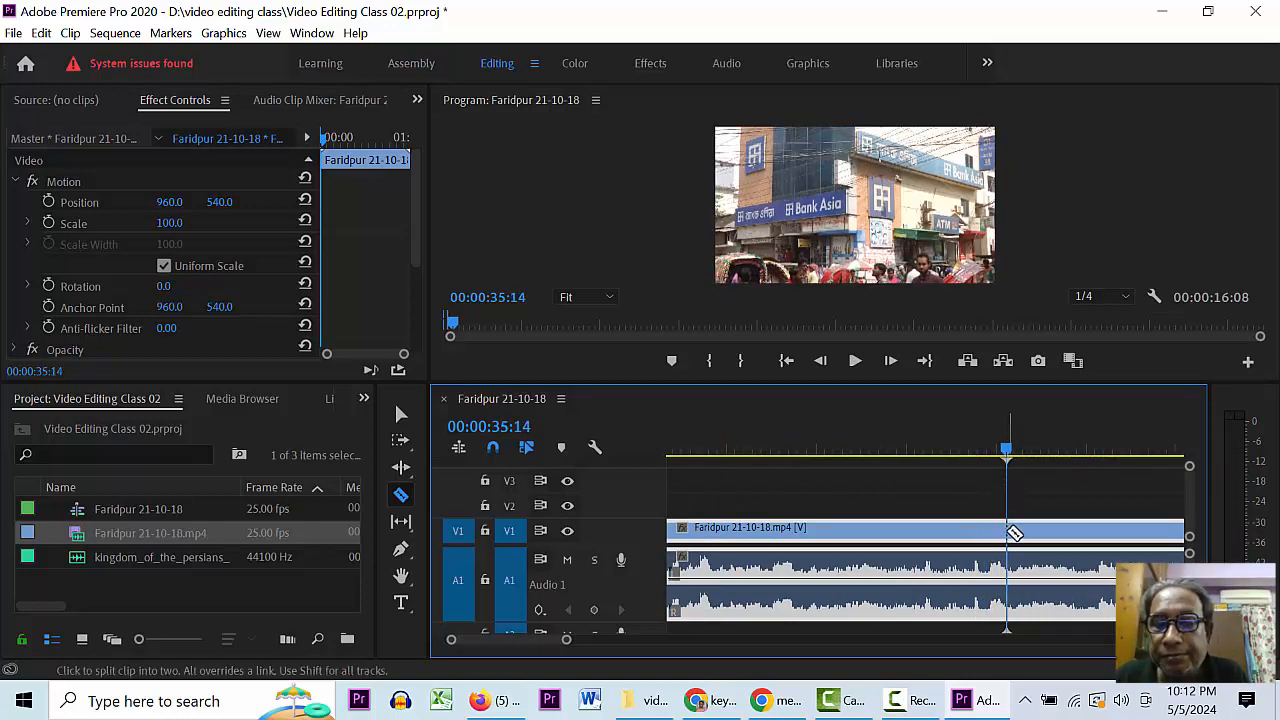
- Cut at 00:00:35:14, delete the stretch before it, and ripple-delete the resulting gap
left_click(1015, 530)
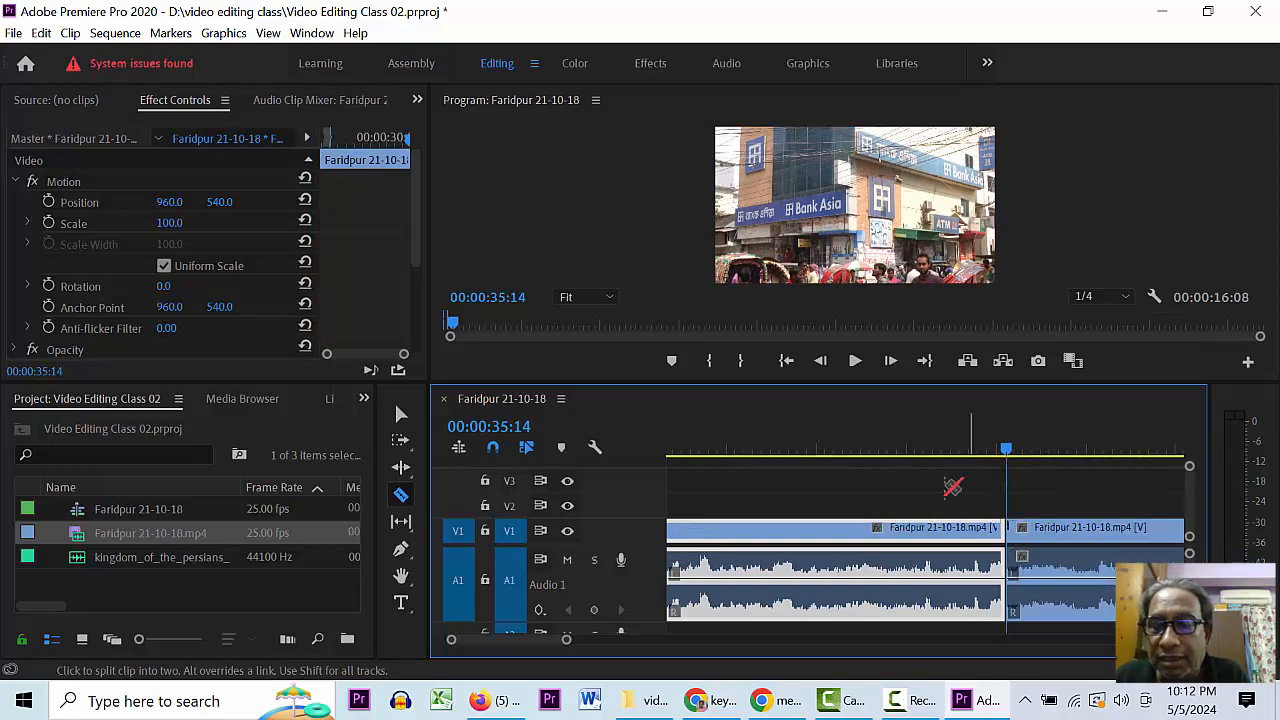
key("v")
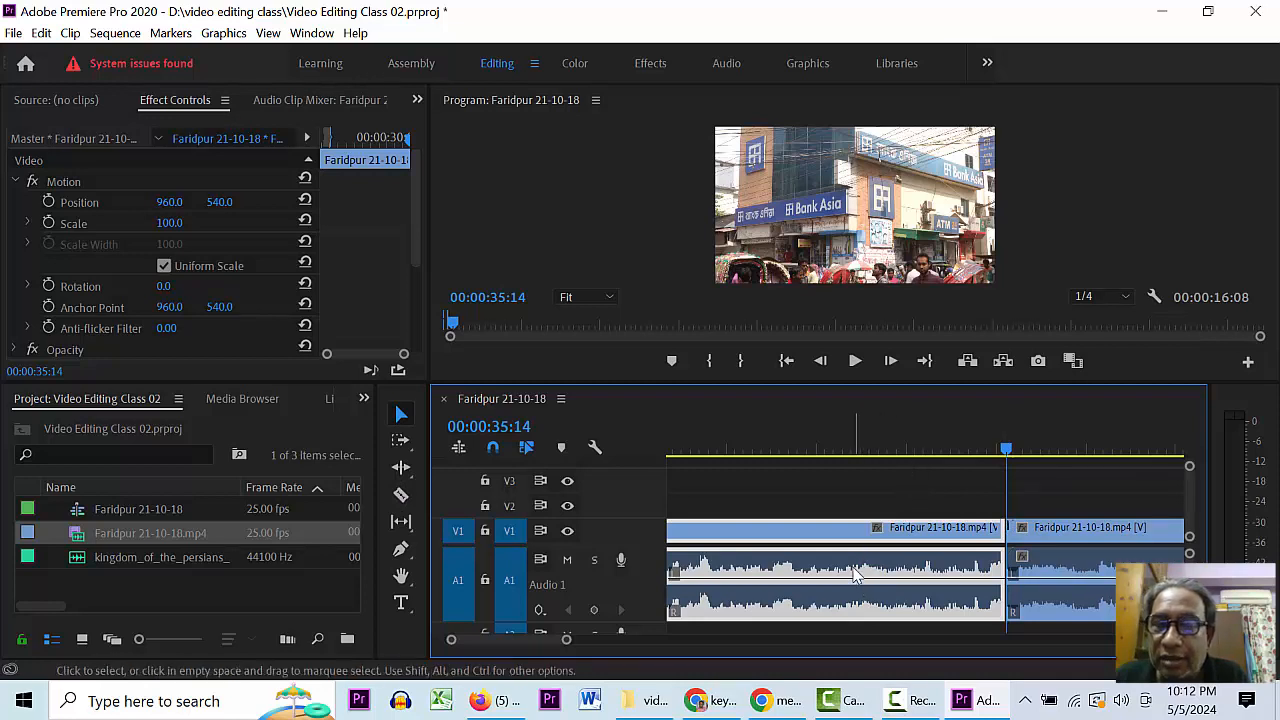
key("Delete")
right_click(877, 537)
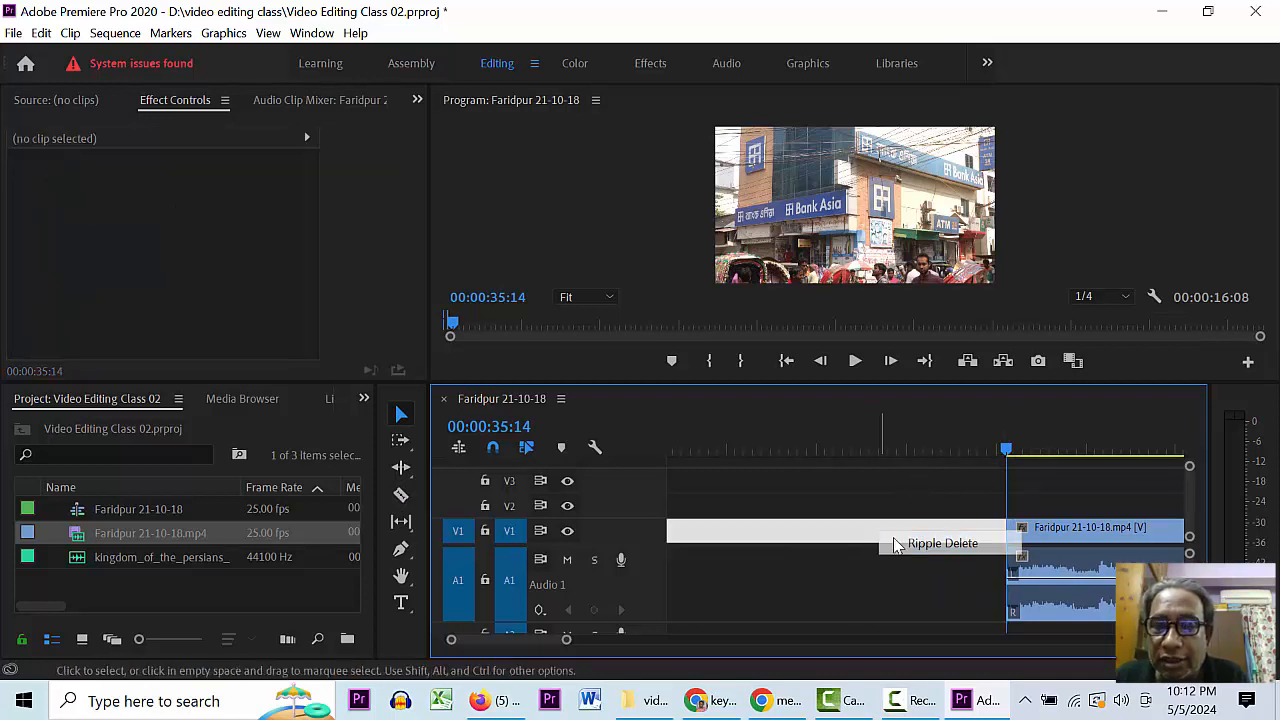
left_click(906, 543)
- Razor-cut at 00:00:25:11 and delete the tail piece after it
left_click(918, 450)
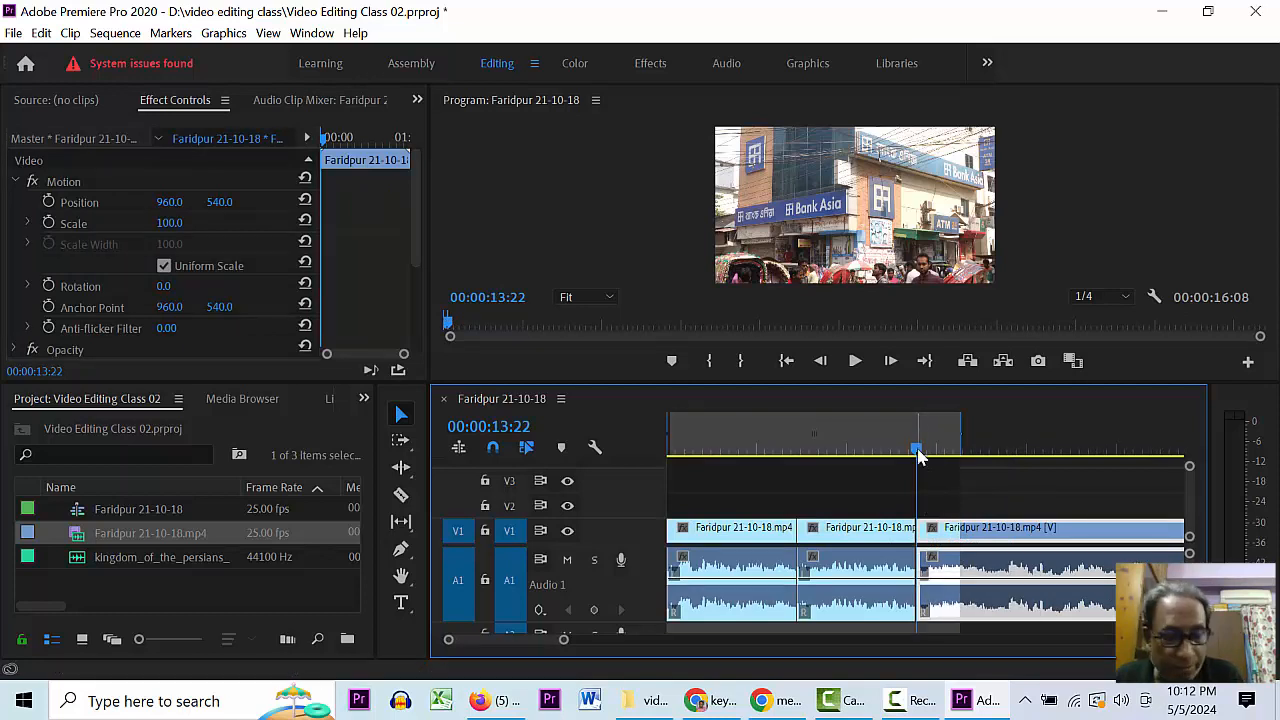
left_click_drag(918, 455, 1127, 494)
key("c")
left_click(1127, 534)
key("v")
left_click(1141, 536)
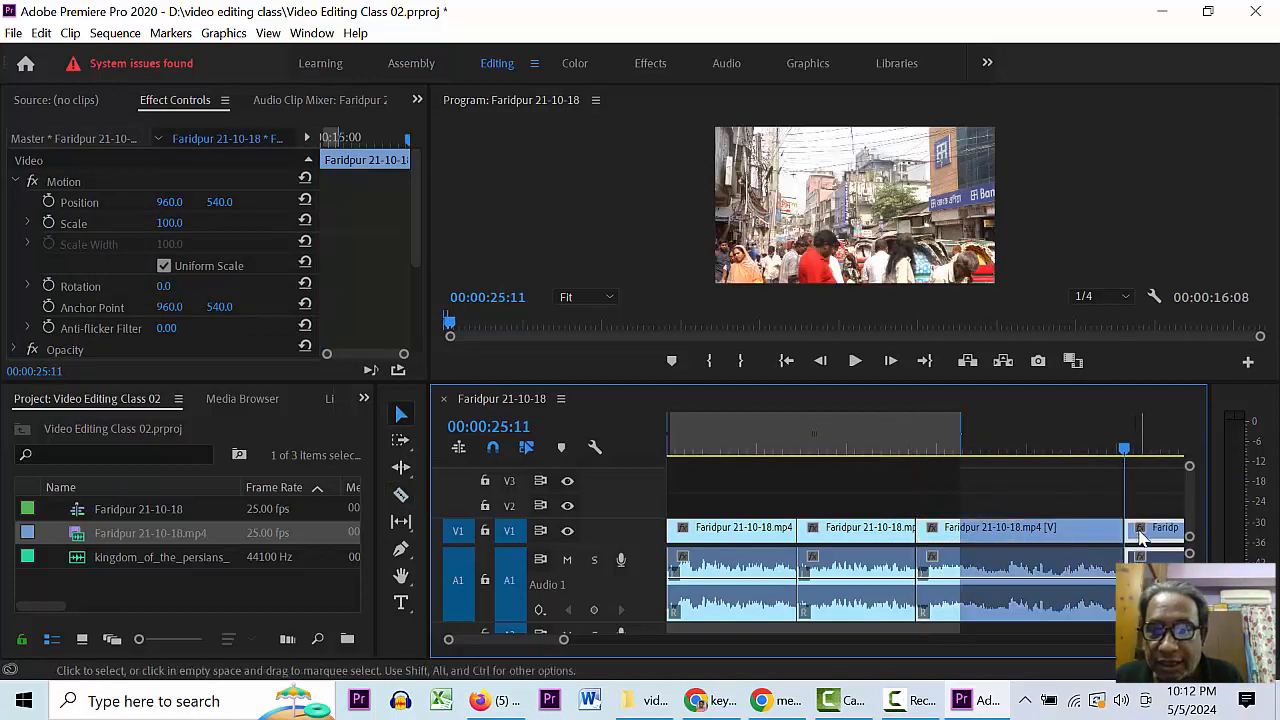
key("Delete")
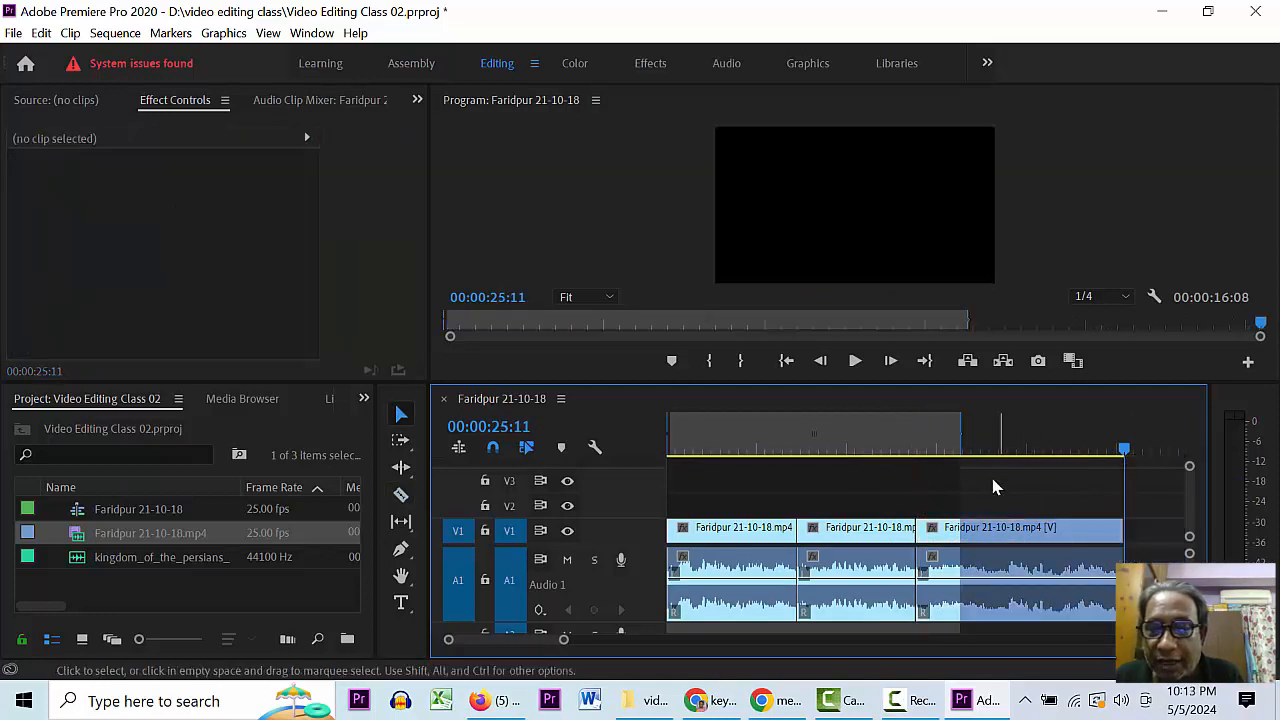
left_click_drag(1002, 450, 1113, 452)
left_click(997, 448)
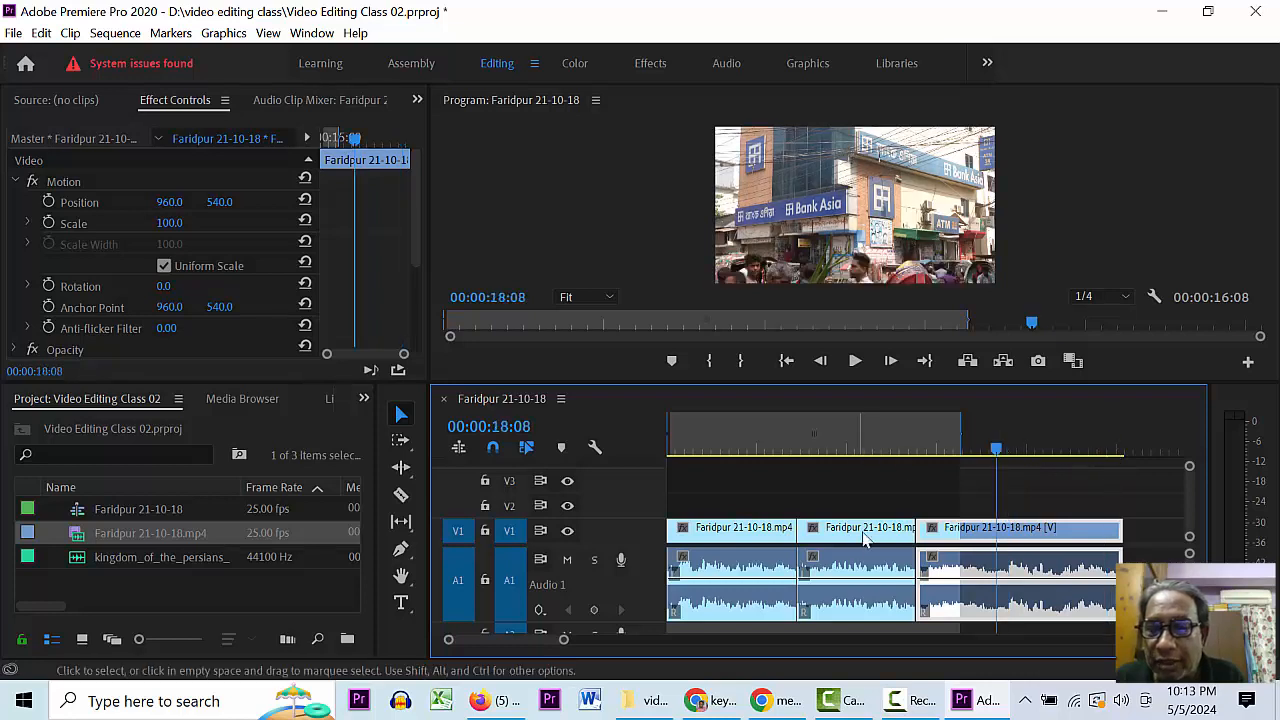
- Preview the trimmed sequence from 00:00:03:17 and save the project
left_click(734, 448)
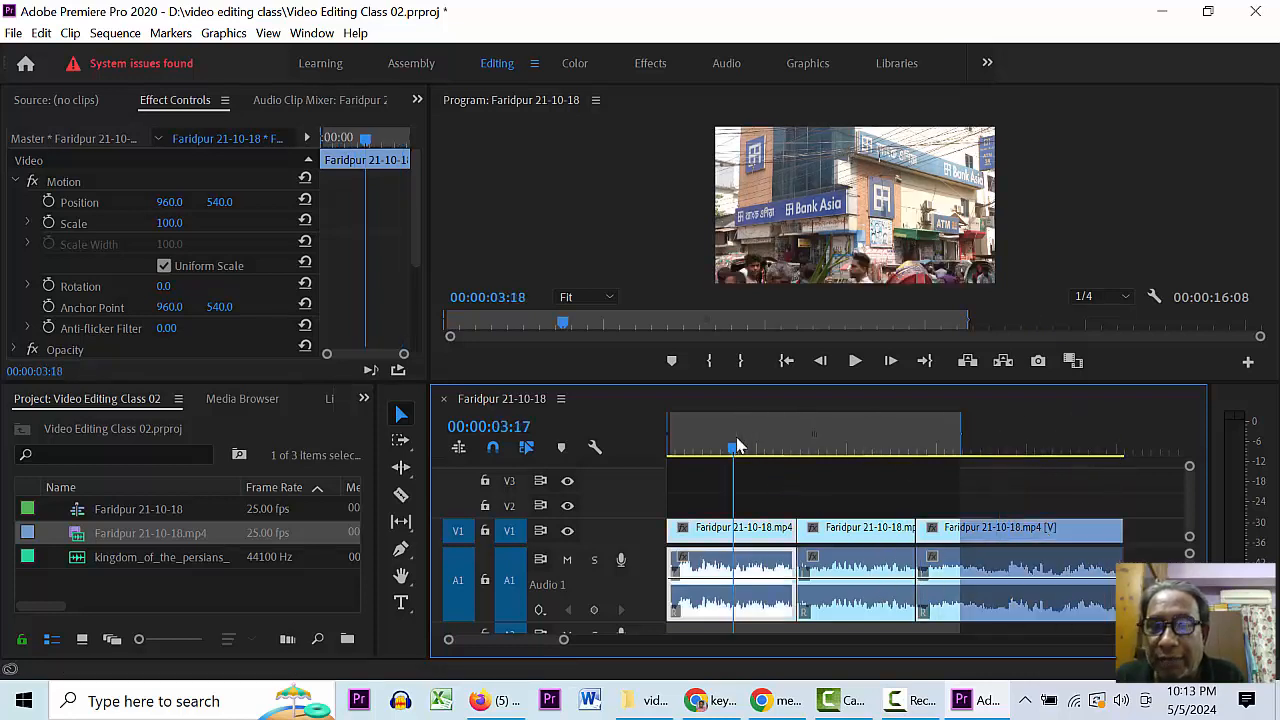
key("space")
left_click(771, 445)
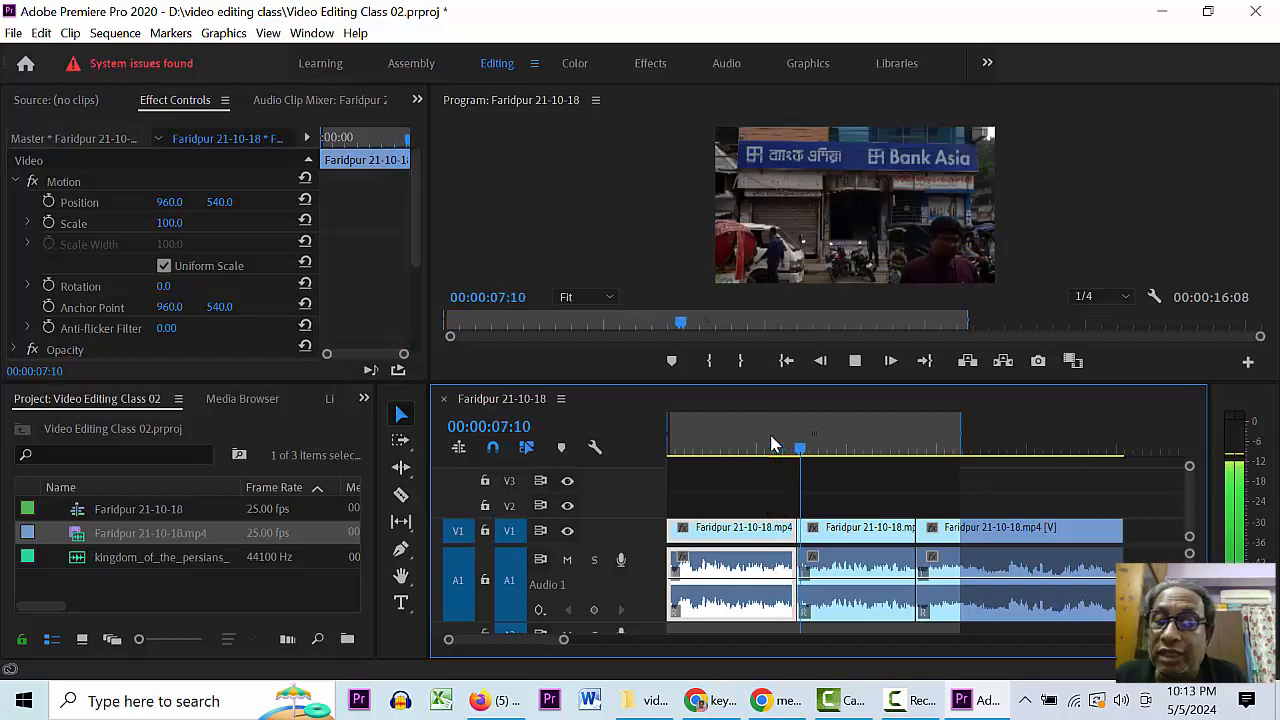
key("space")
key("ctrl+s")
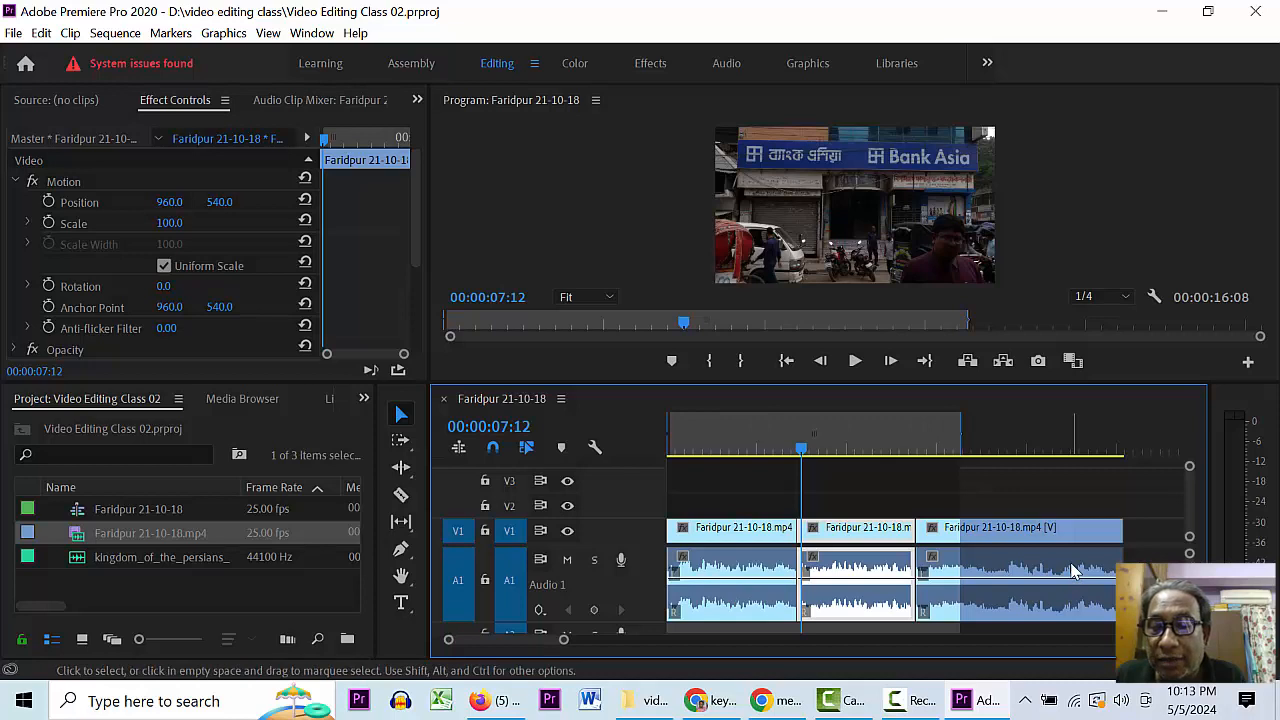
- Drag down the volume rubber bands of all three Faridpur audio clips on A1
left_click(722, 592)
left_click_drag(730, 598, 730, 607)
left_click_drag(822, 582, 822, 604)
left_click(948, 578)
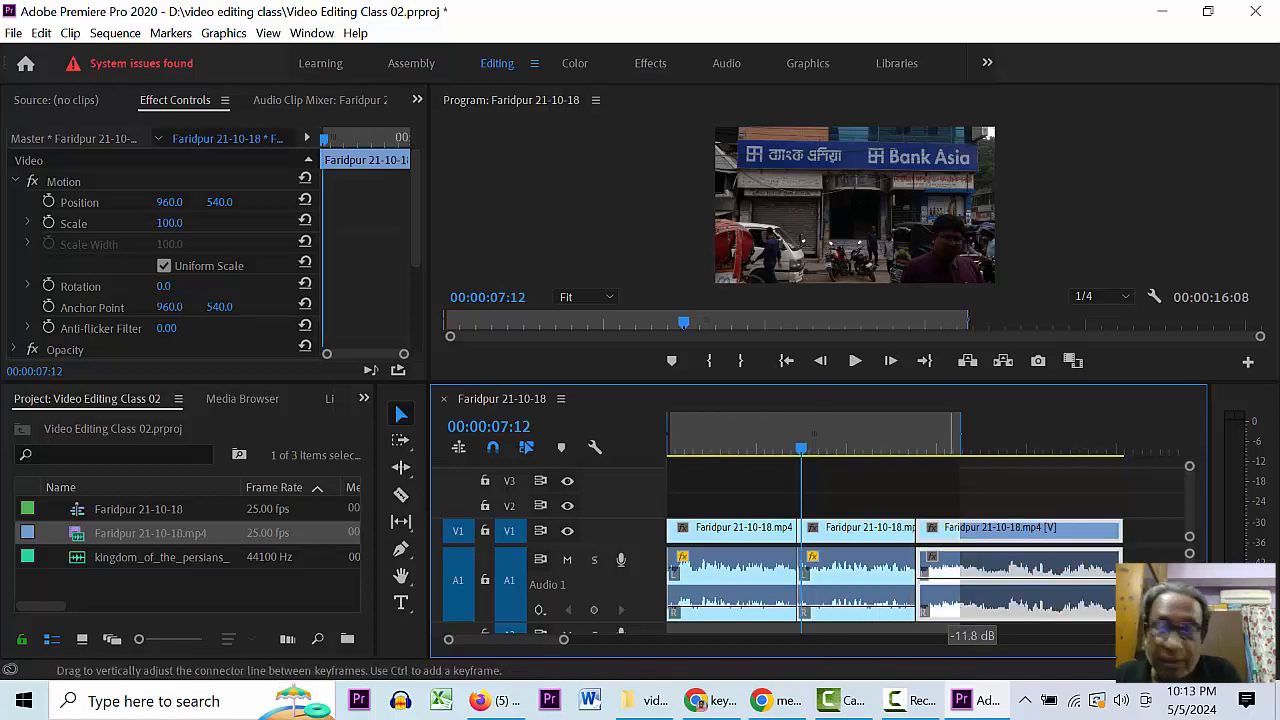
left_click_drag(948, 578, 948, 604)
- Play back, lower the second and third clips further (third to -20.0 dB), and collapse A1
left_click_drag(704, 451, 617, 448)
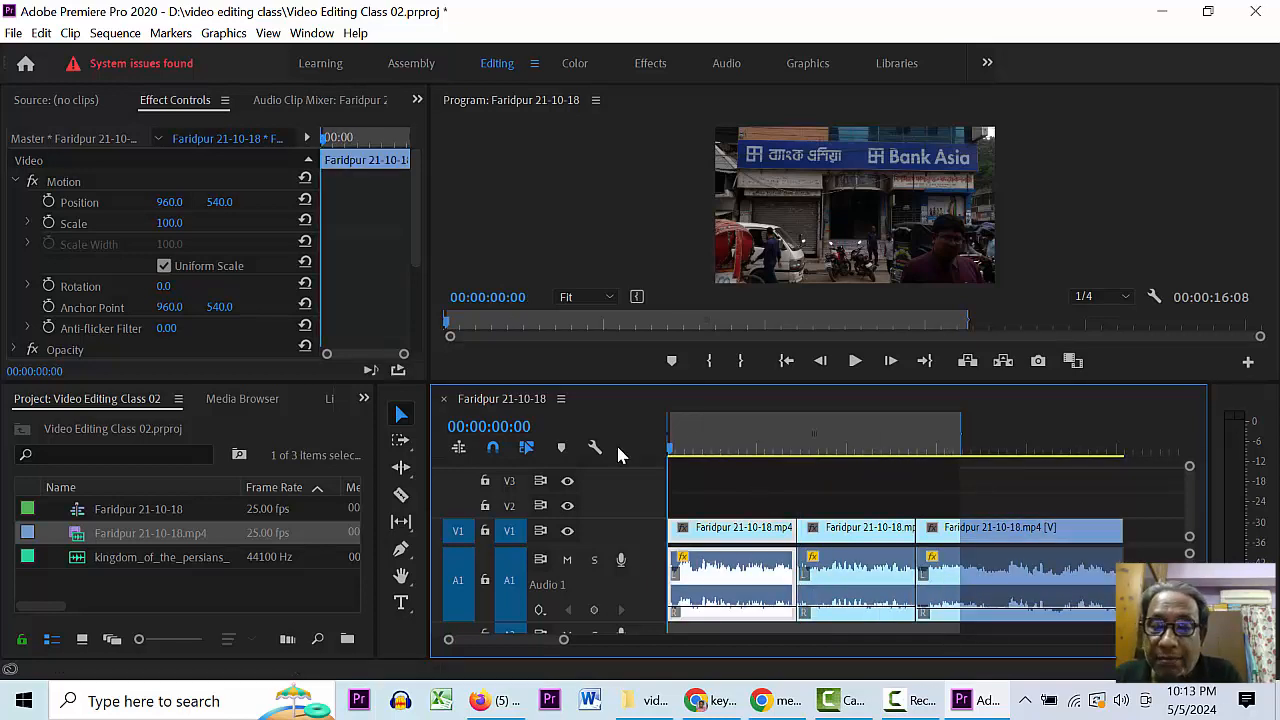
key("space")
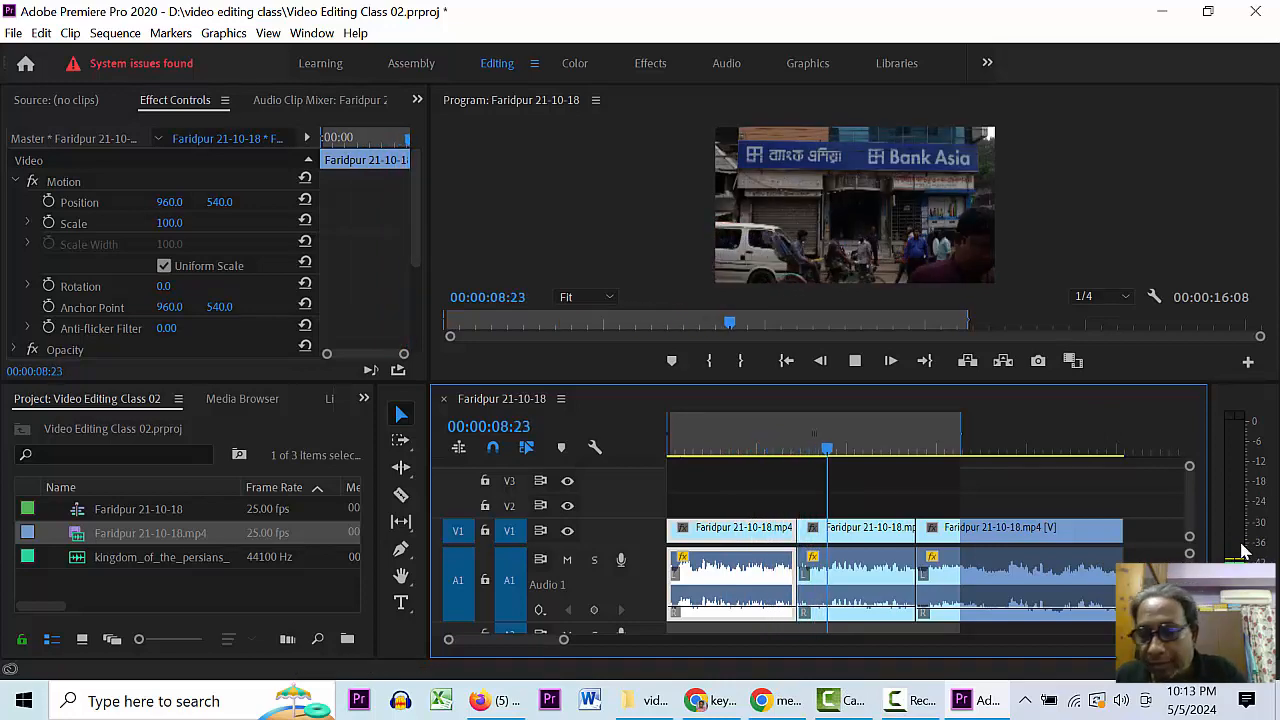
key("space")
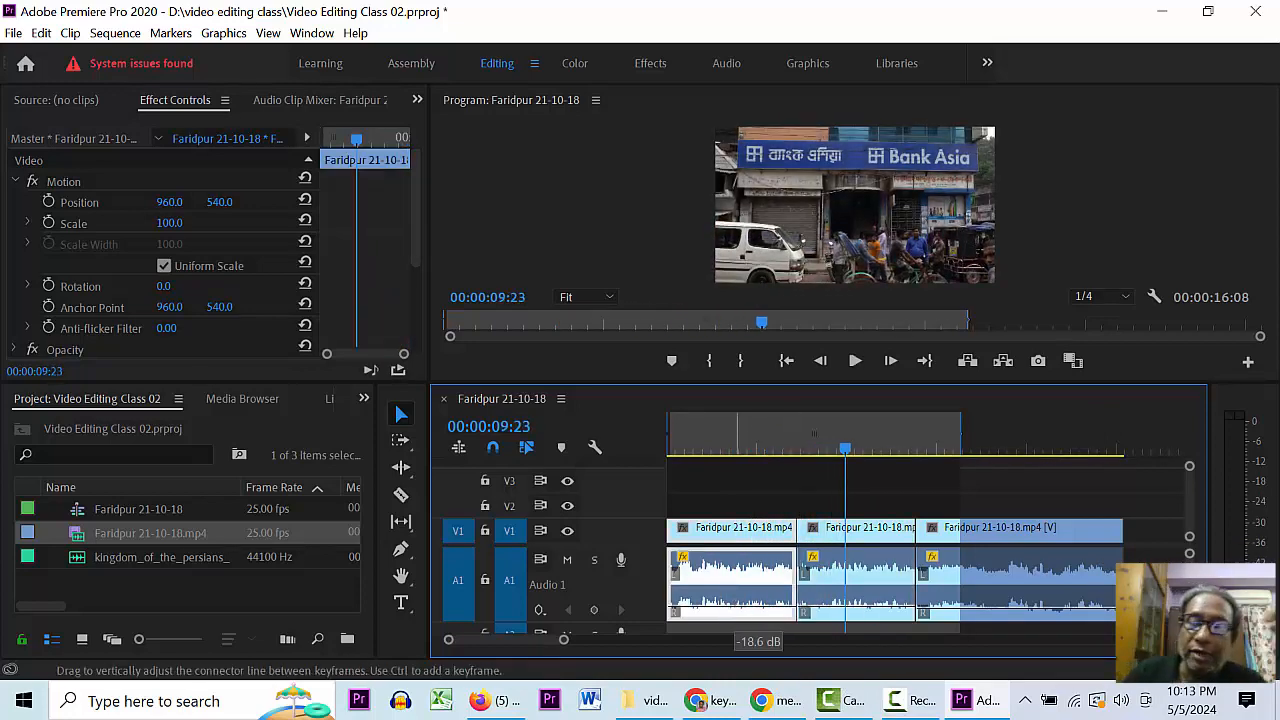
left_click_drag(831, 609, 850, 630)
left_click_drag(929, 608, 957, 630)
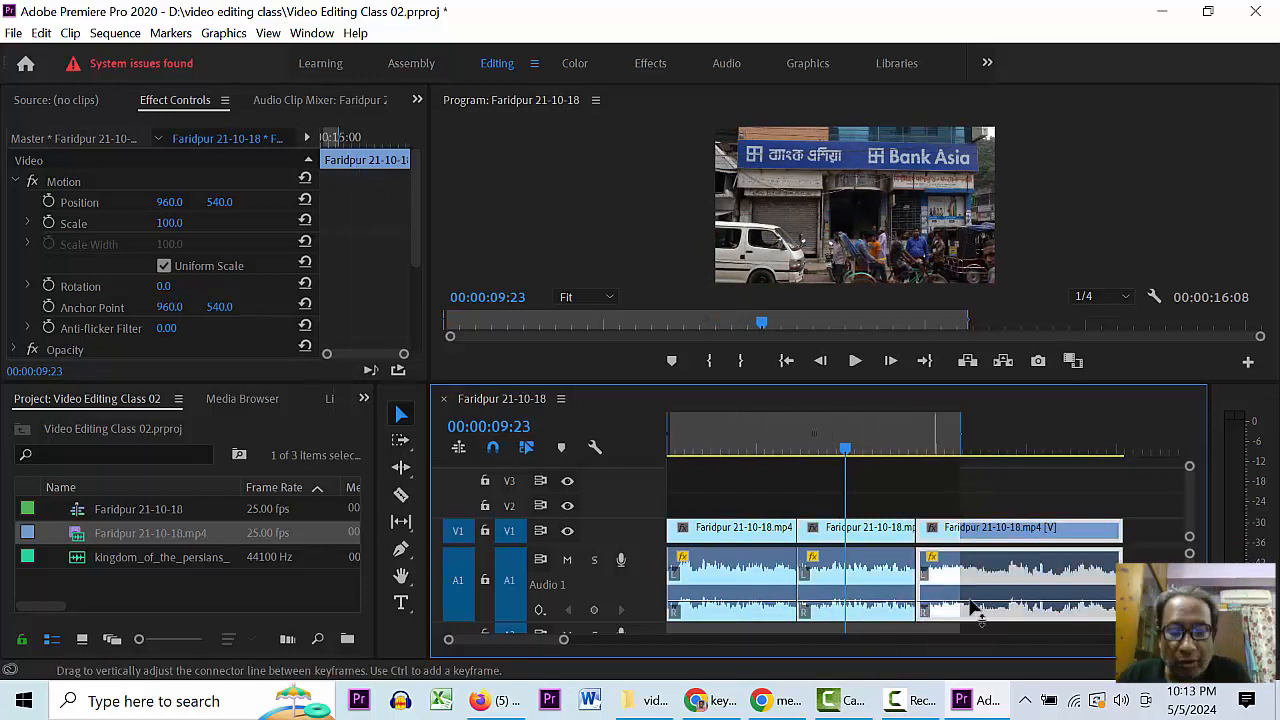
key("space")
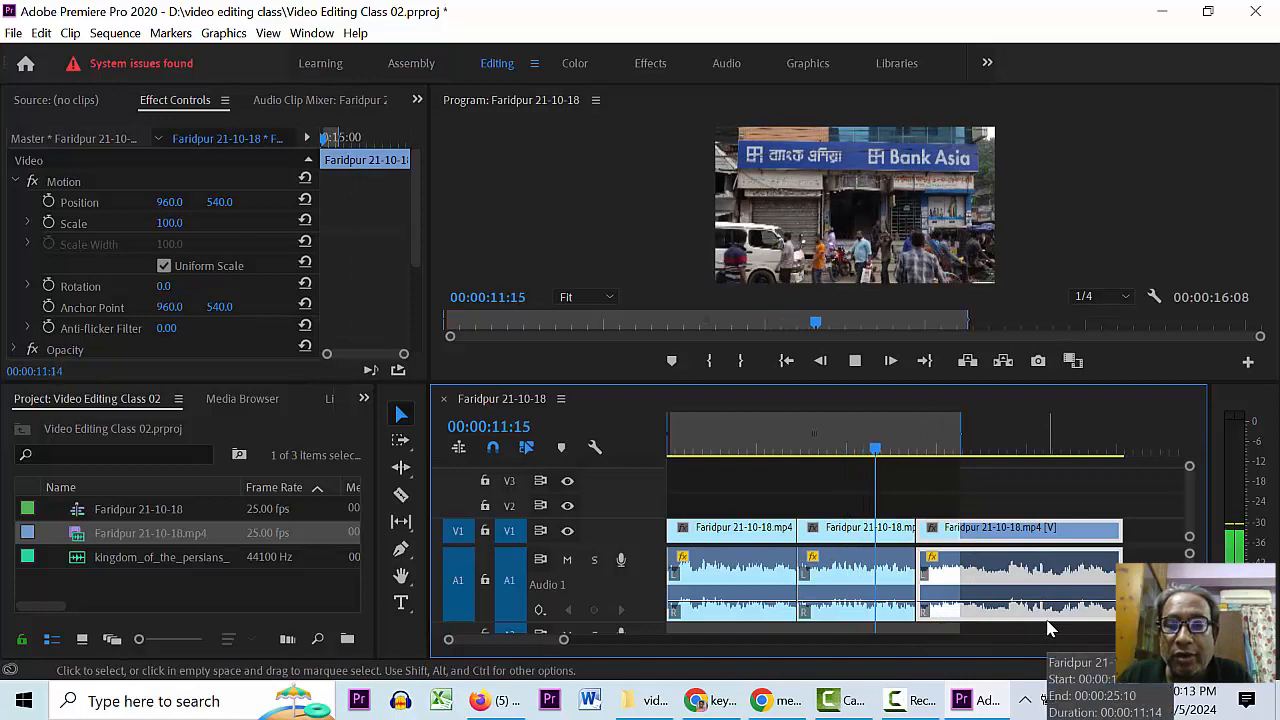
key("space")
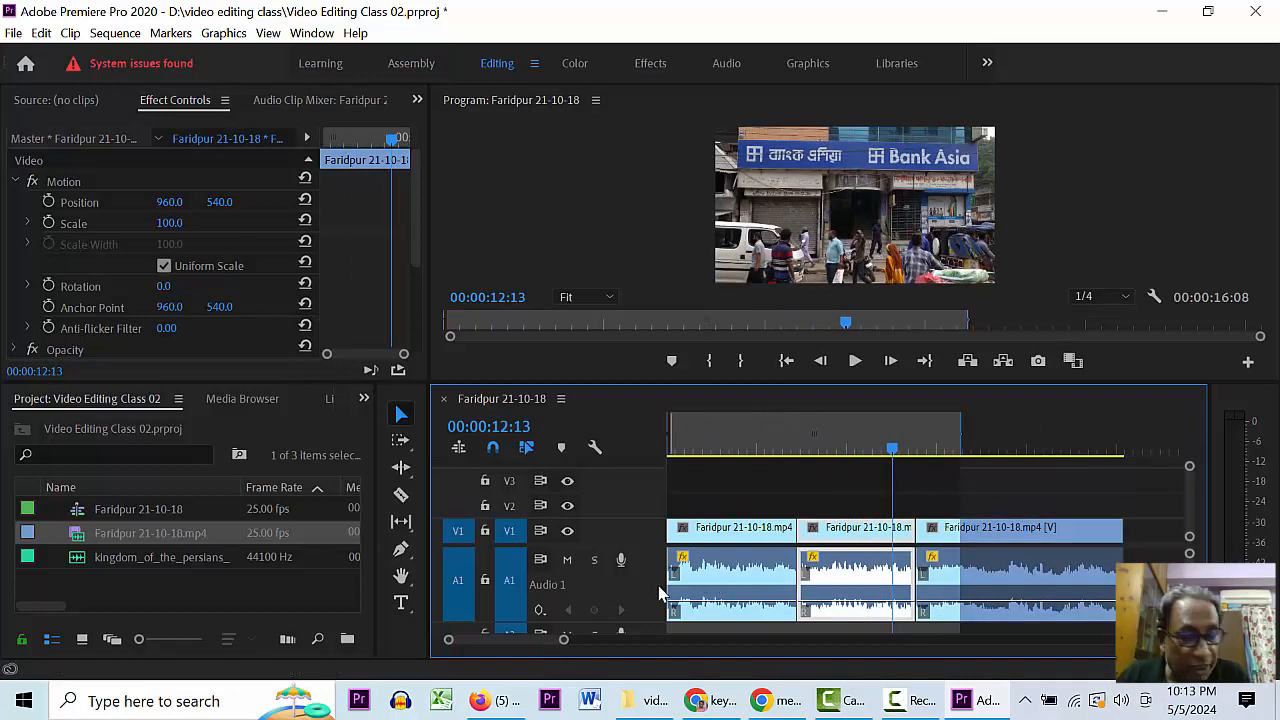
double_click(647, 574)
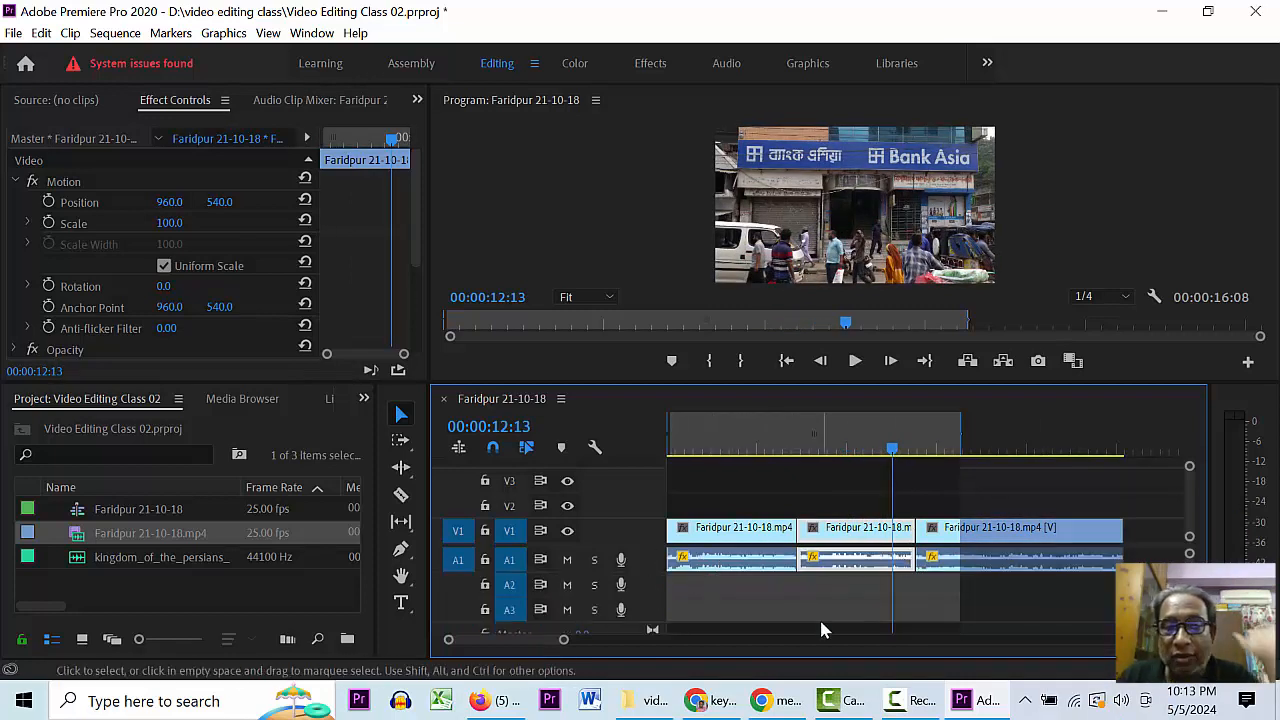
- Save, return the playhead to the start, and drop kingdom_of_the_persians onto track A2
key("ctrl+s")
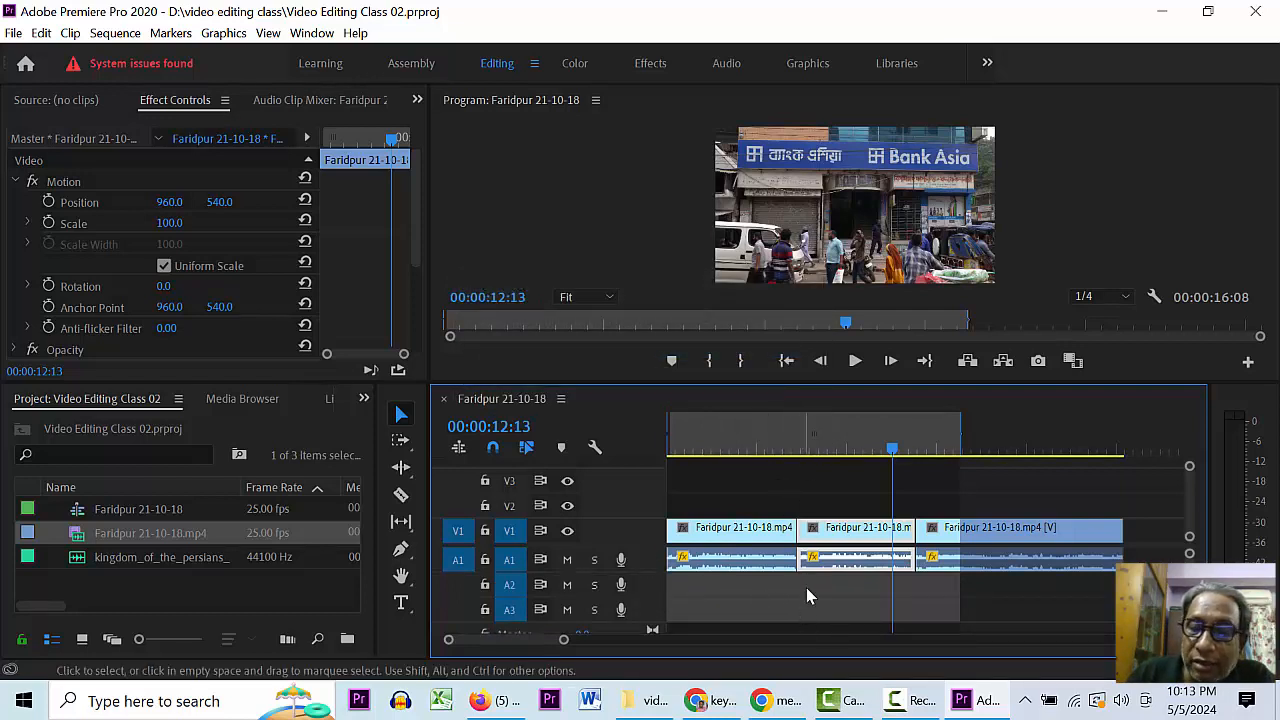
left_click_drag(749, 447, 668, 452)
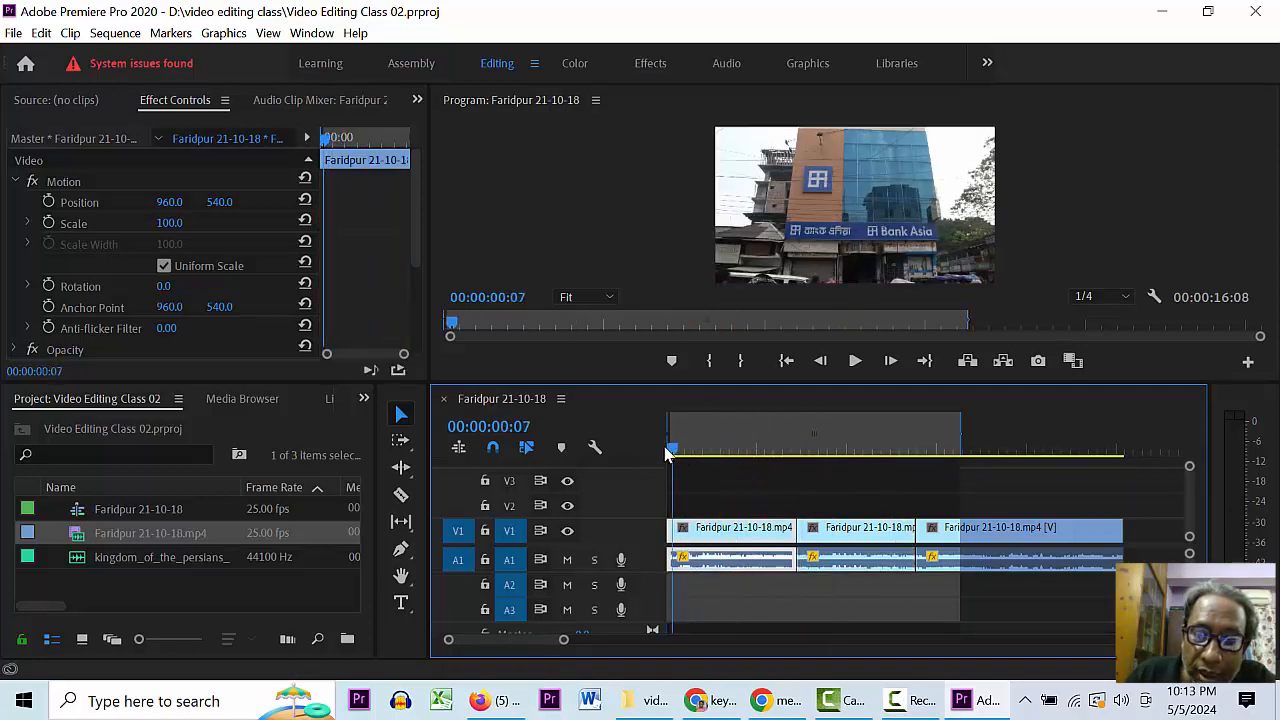
left_click(80, 558)
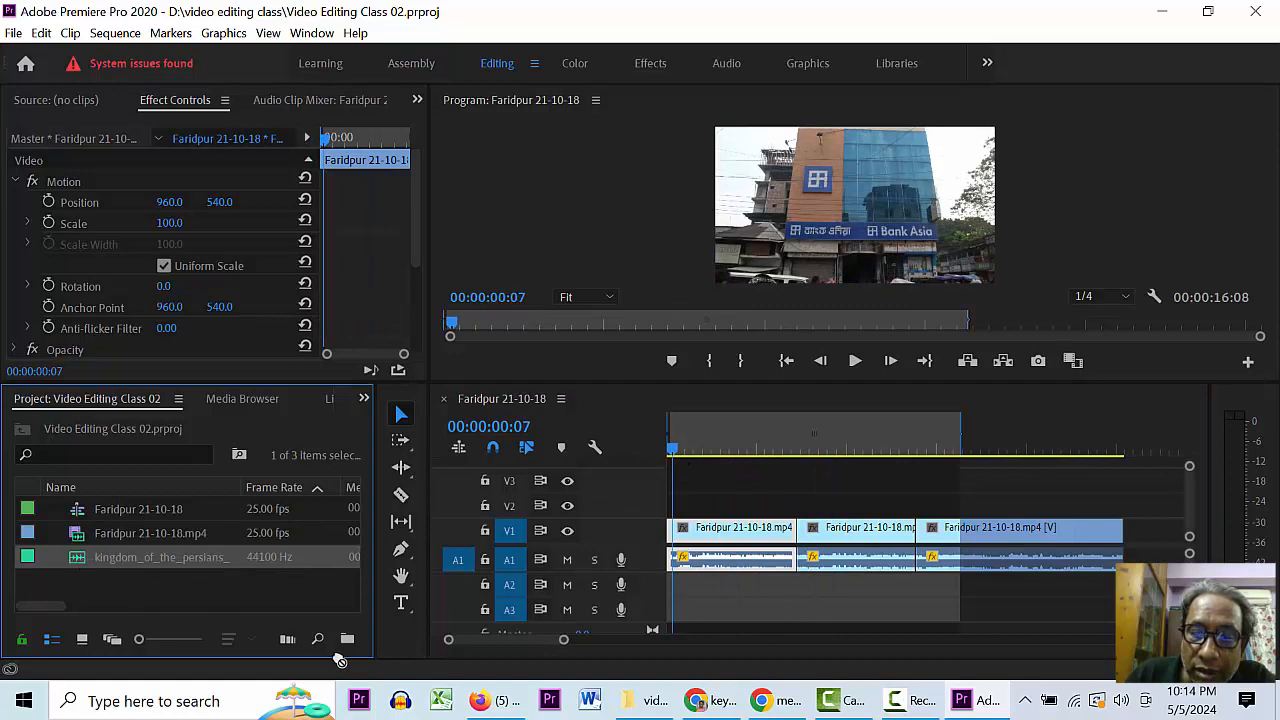
left_click(133, 590)
left_click(72, 560)
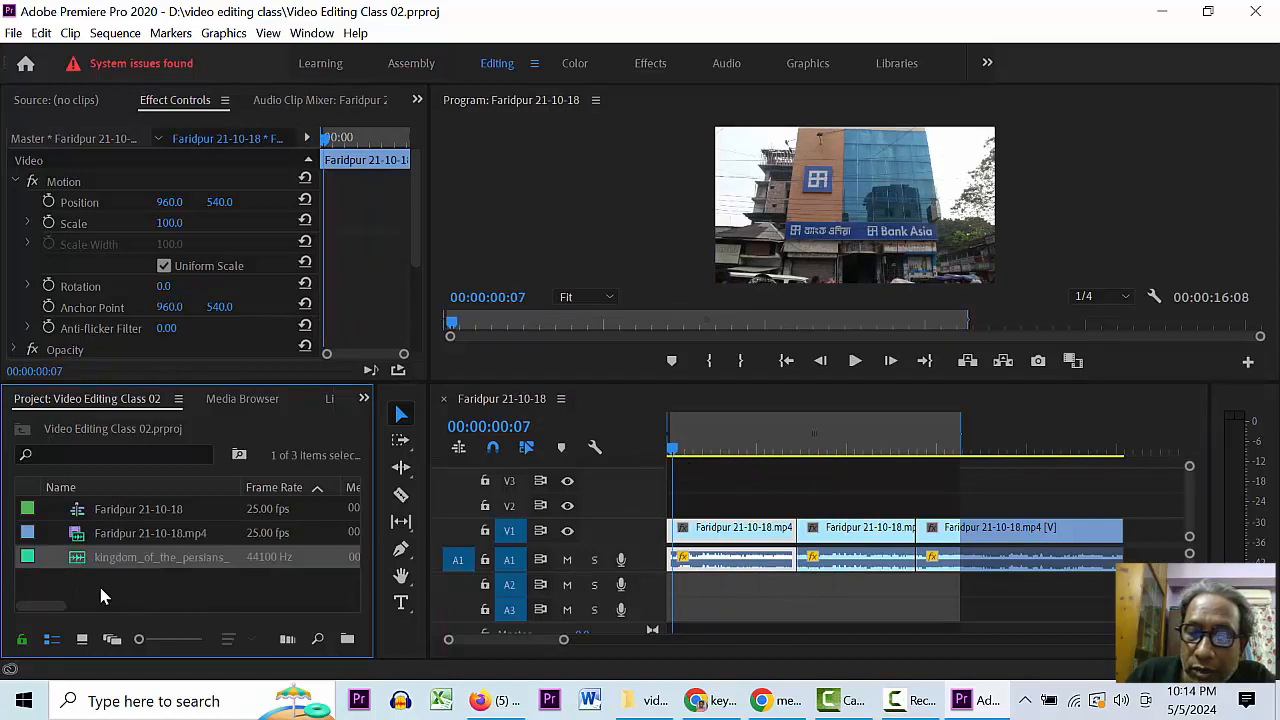
left_click_drag(72, 560, 673, 588)
- Undo placing the kingdom_of_the_persians music and save the project again
mouse_move(703, 708)
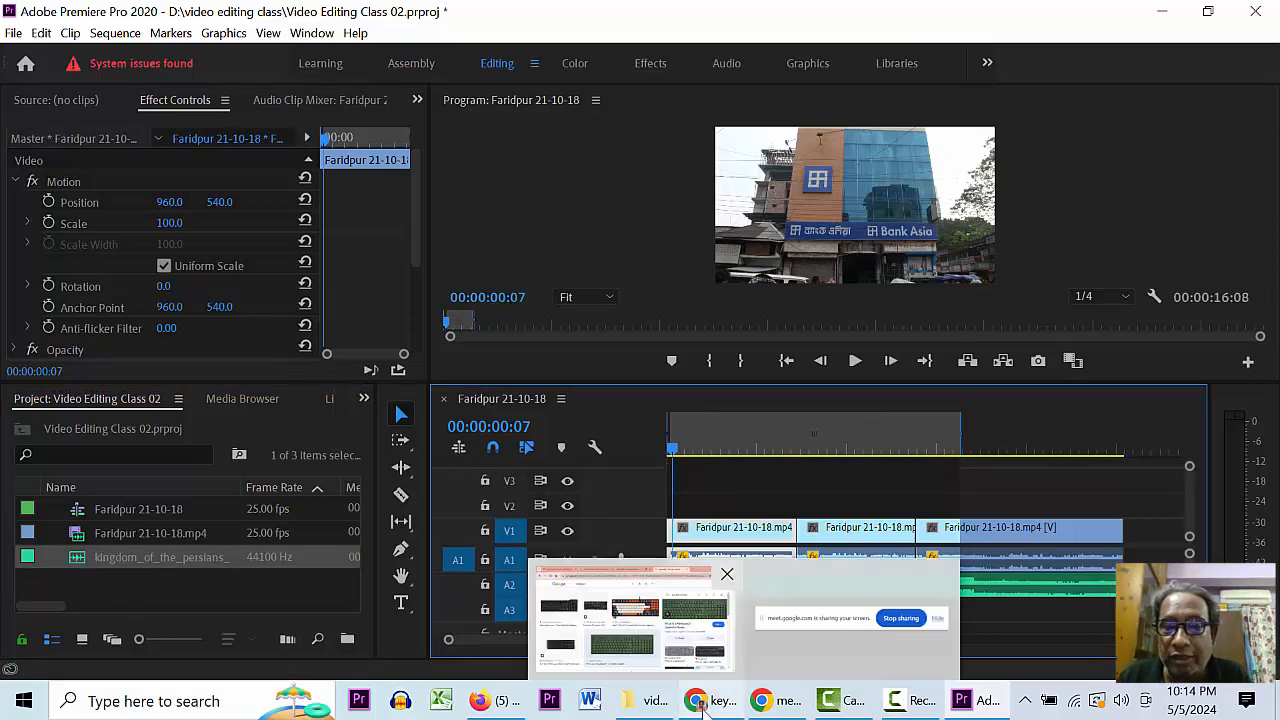
scroll(1032, 640, "down", 5)
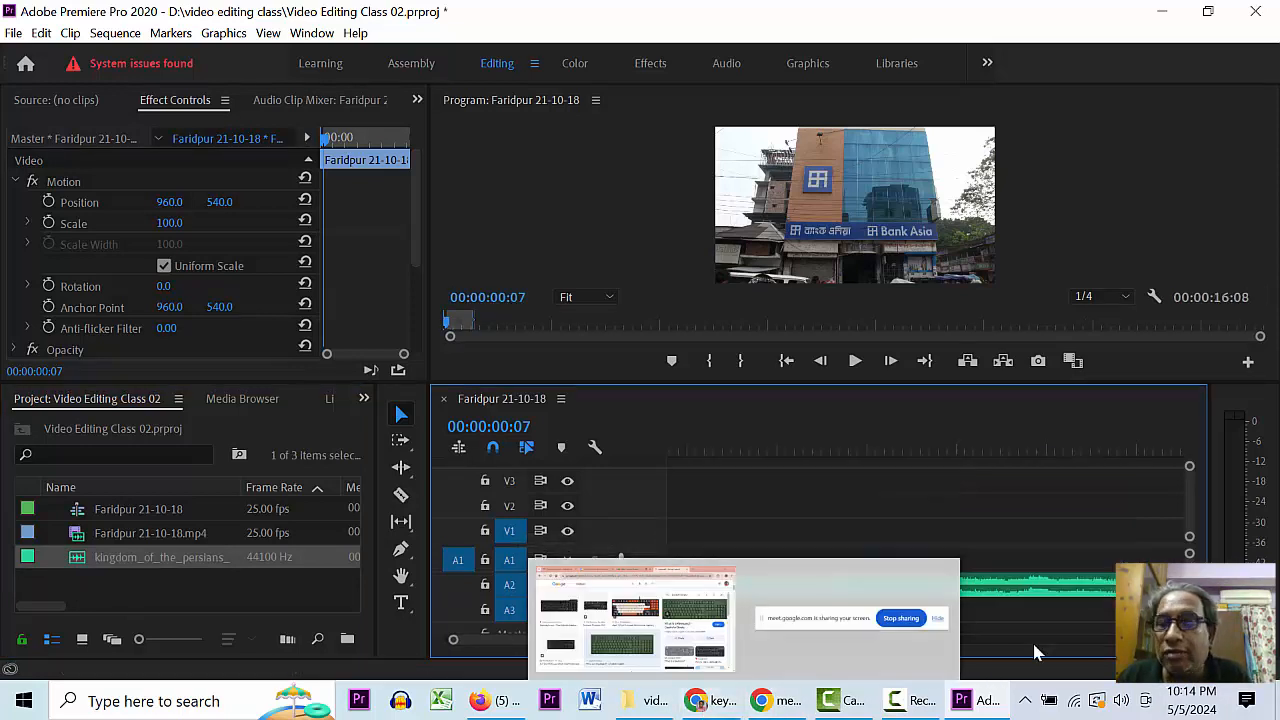
key("ctrl+z")
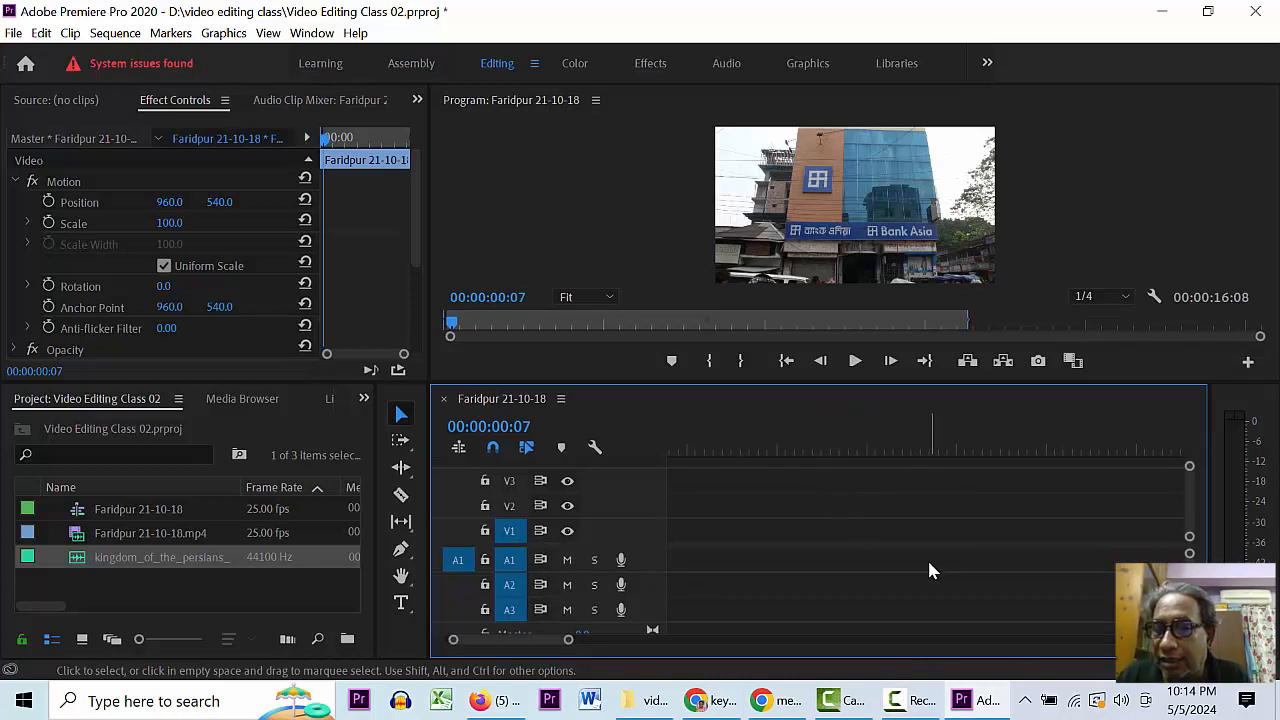
left_click(733, 437)
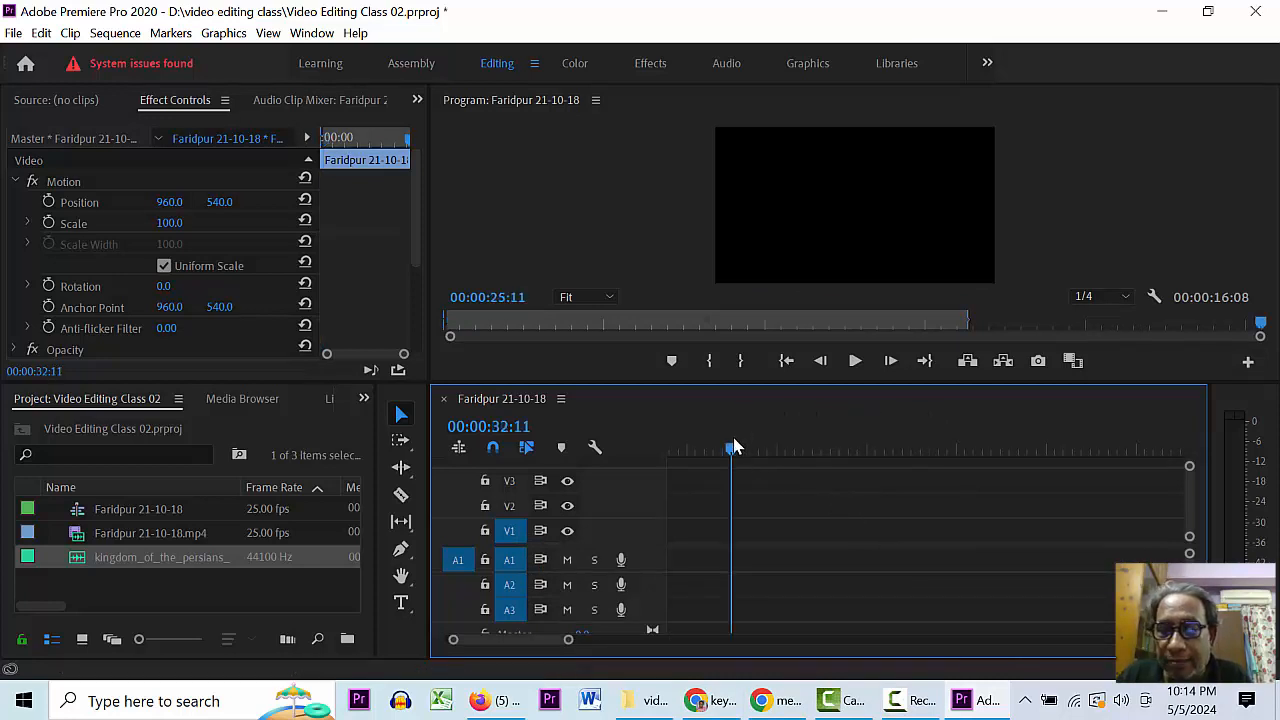
left_click_drag(733, 440, 474, 445)
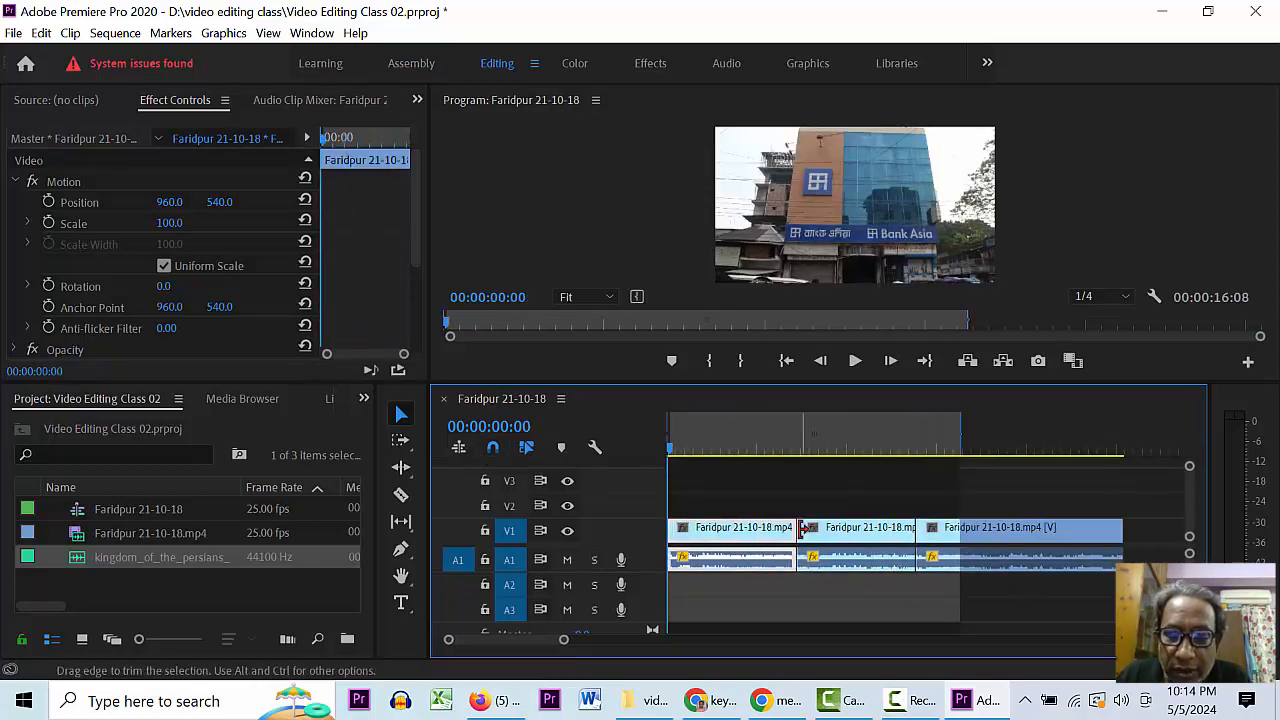
key("ctrl+s")
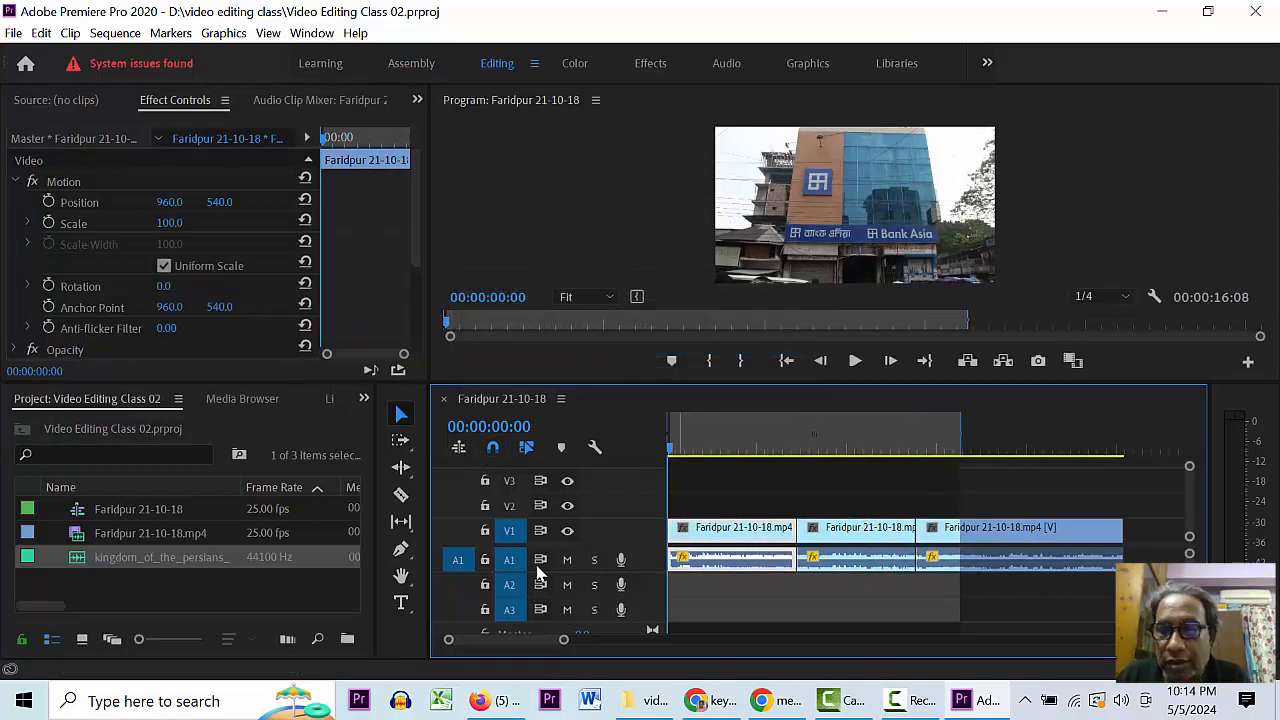
mouse_move(80, 557)
left_mouse_down()
mouse_move(258, 620)
mouse_move(328, 580)
mouse_move(75, 563)
left_mouse_up()
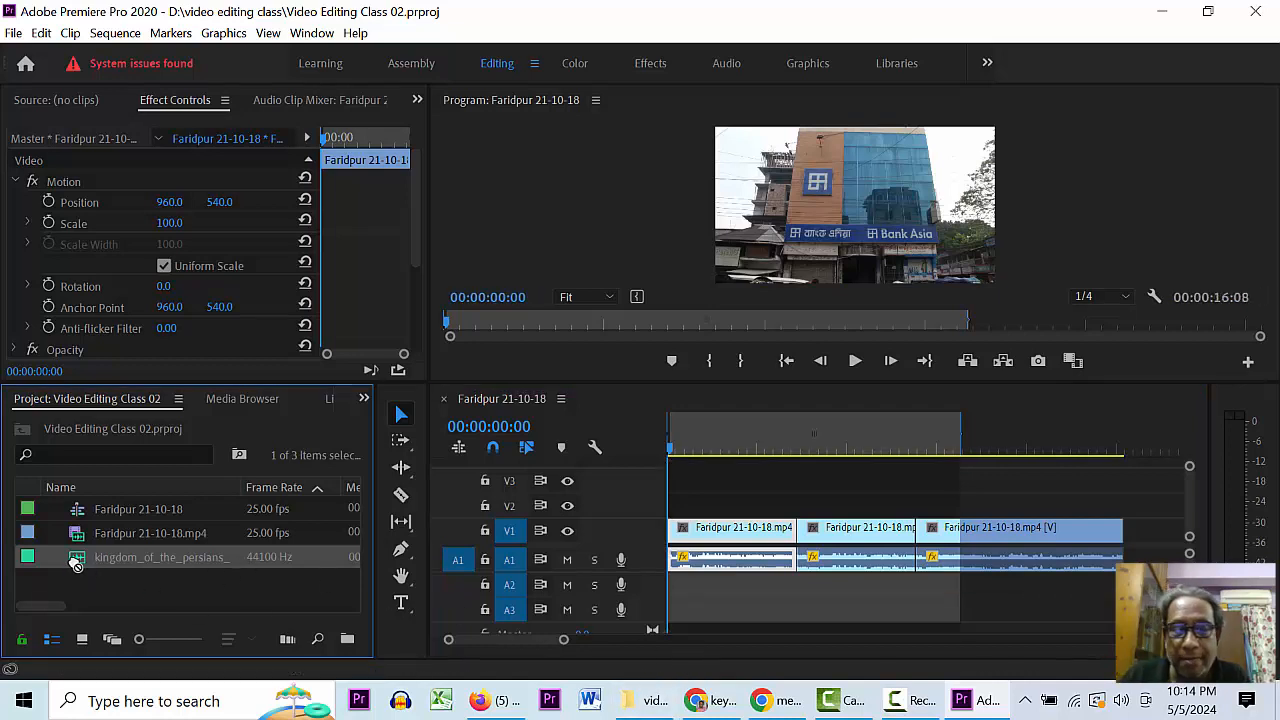
left_click(720, 707)
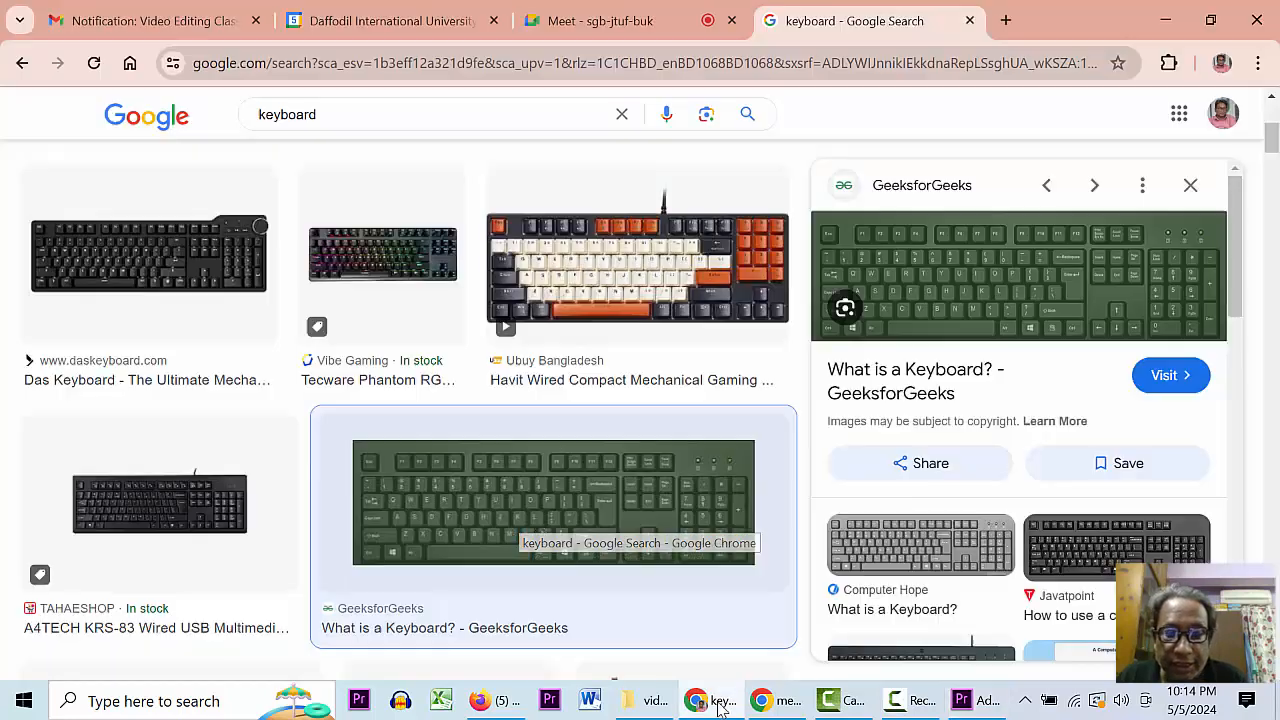
left_click(1010, 20)
type("p")
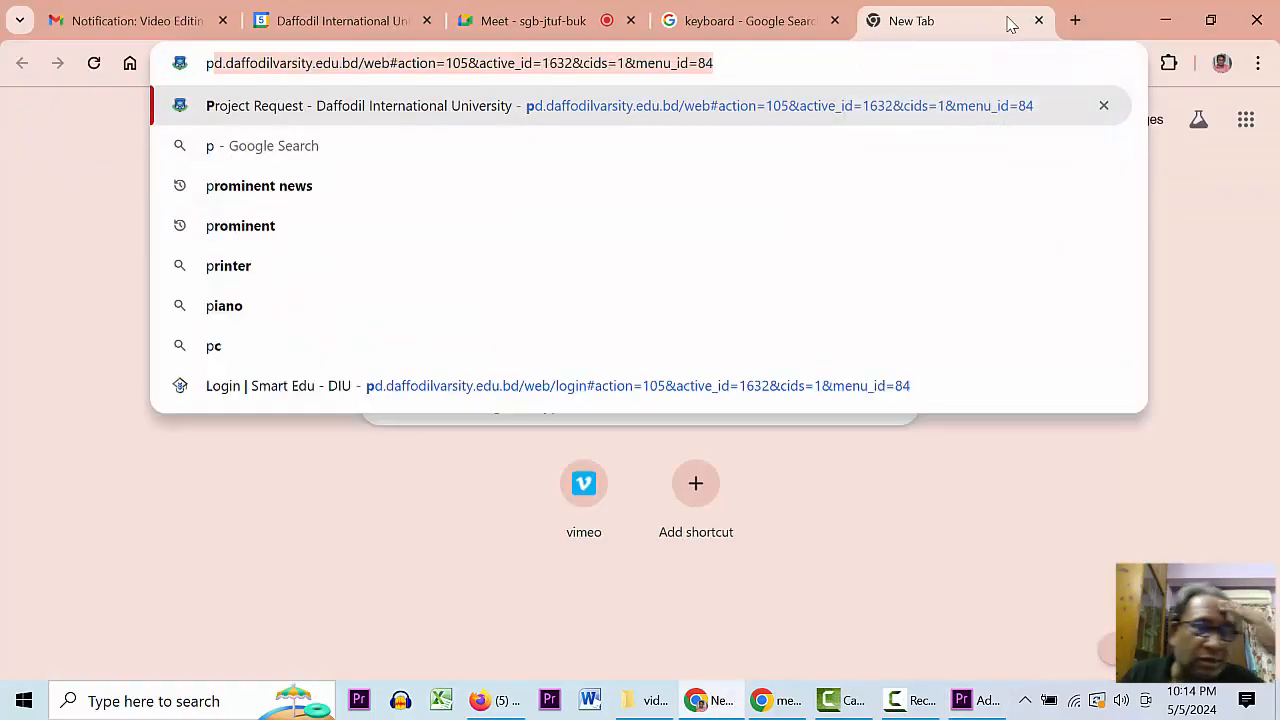
type("ixel")
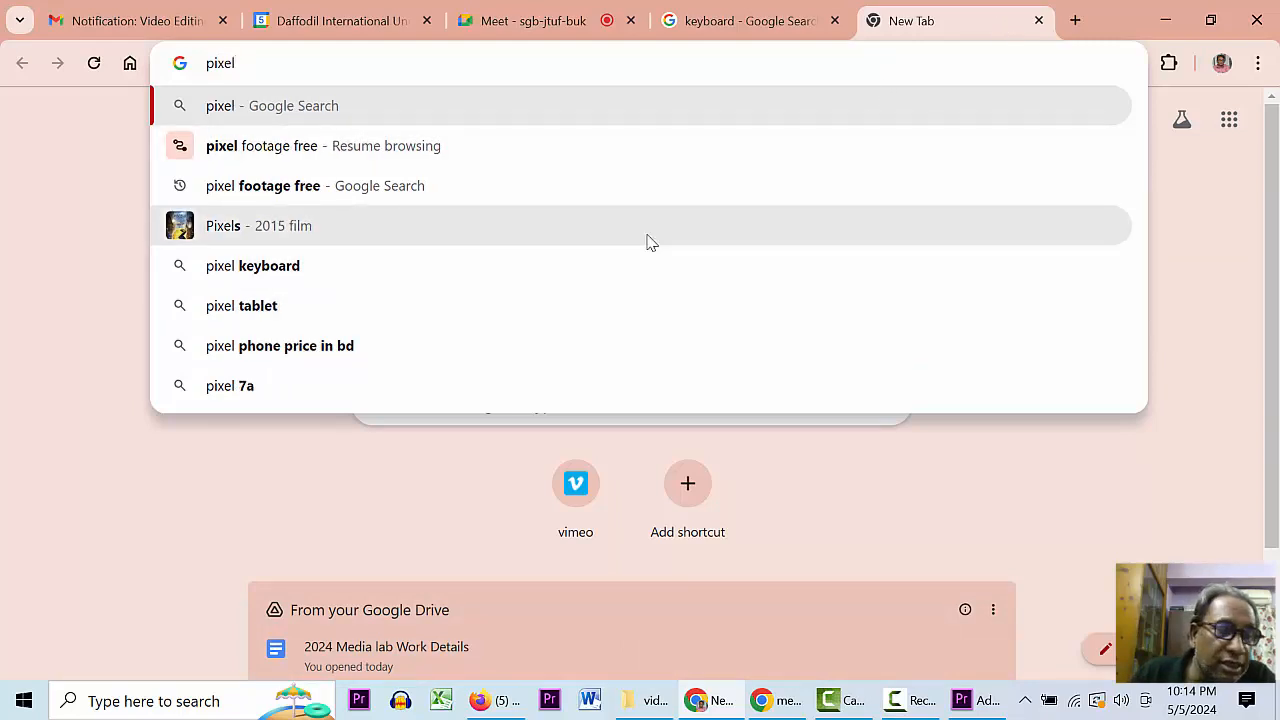
left_click(1038, 20)
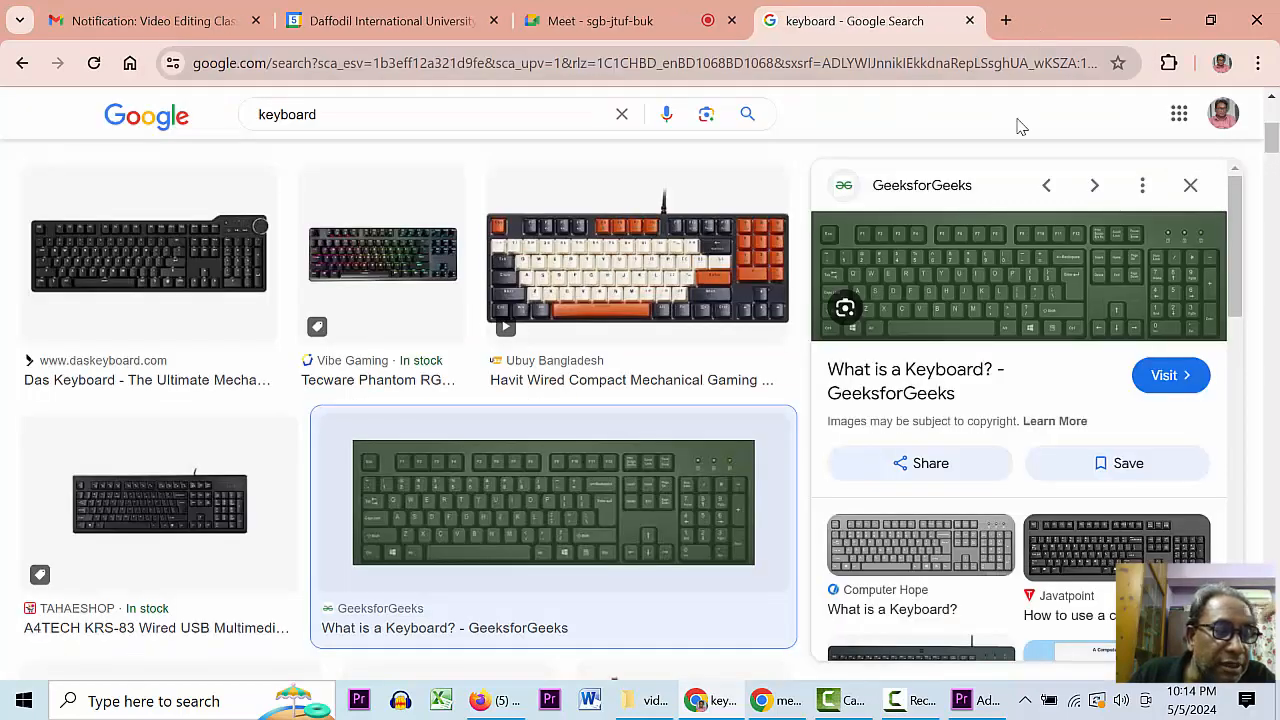
left_click(975, 706)
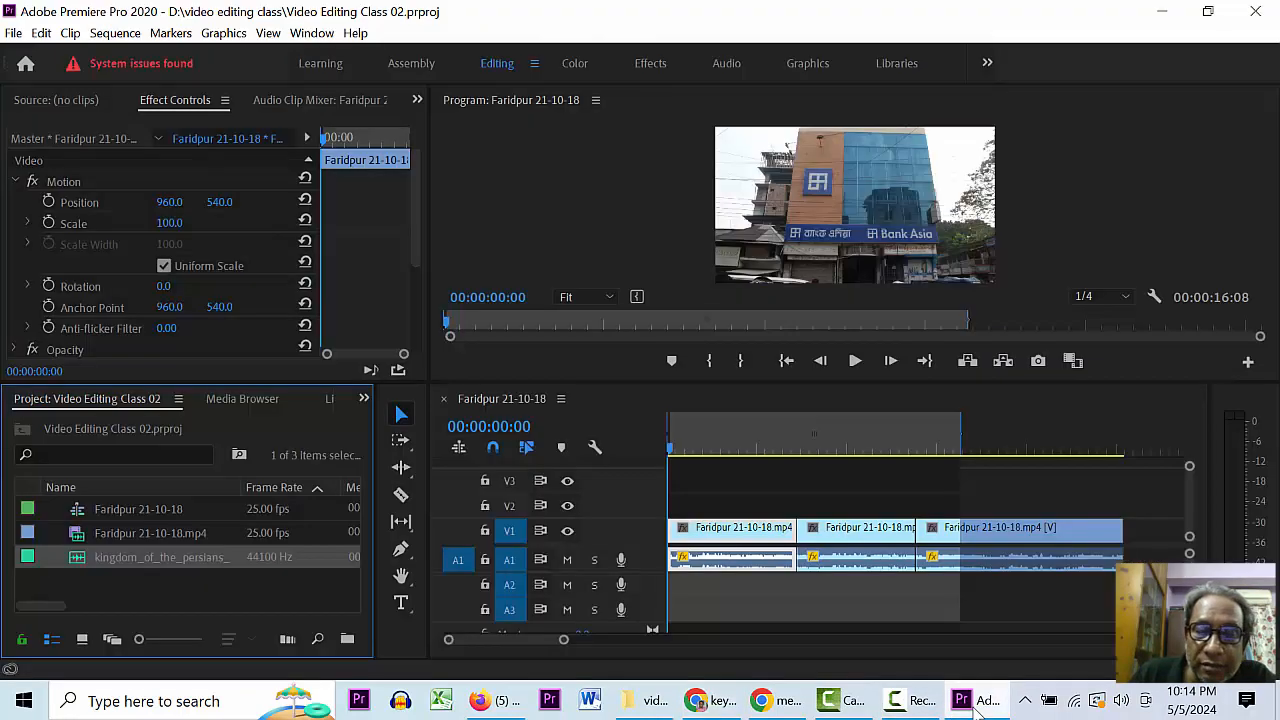
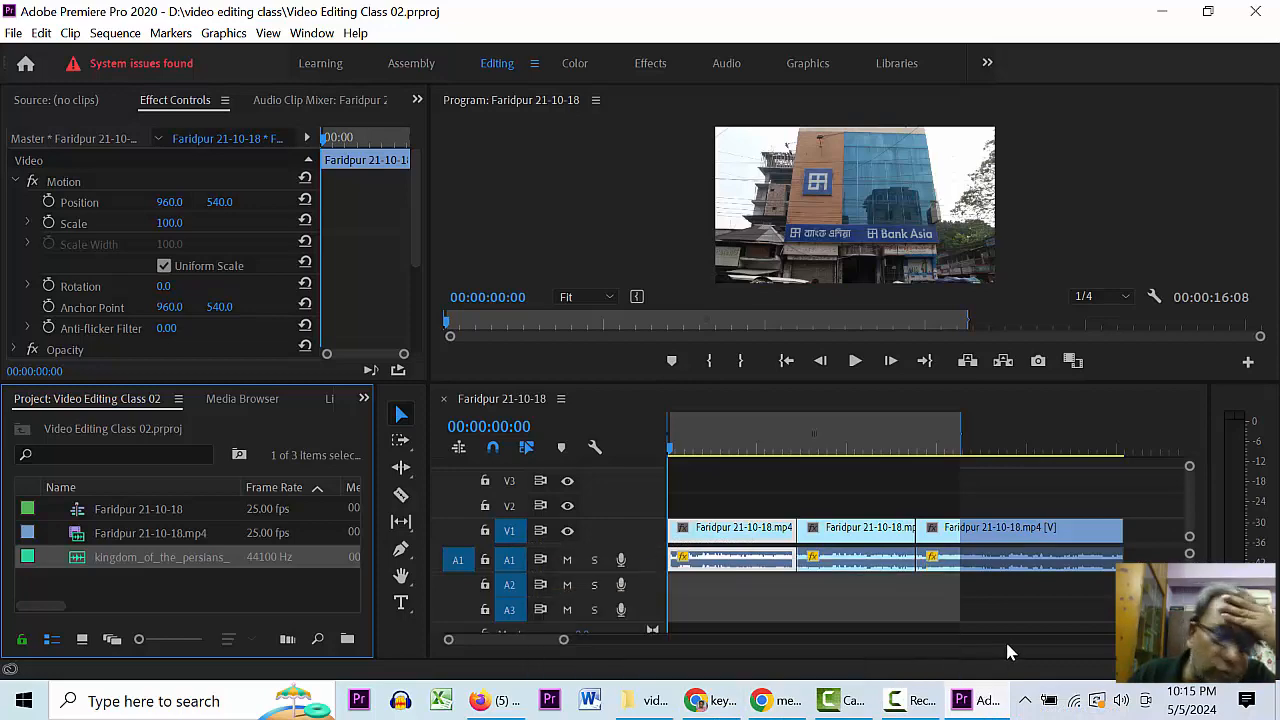
- Search Google for 'pixel' from Chrome's address bar
left_click(721, 704)
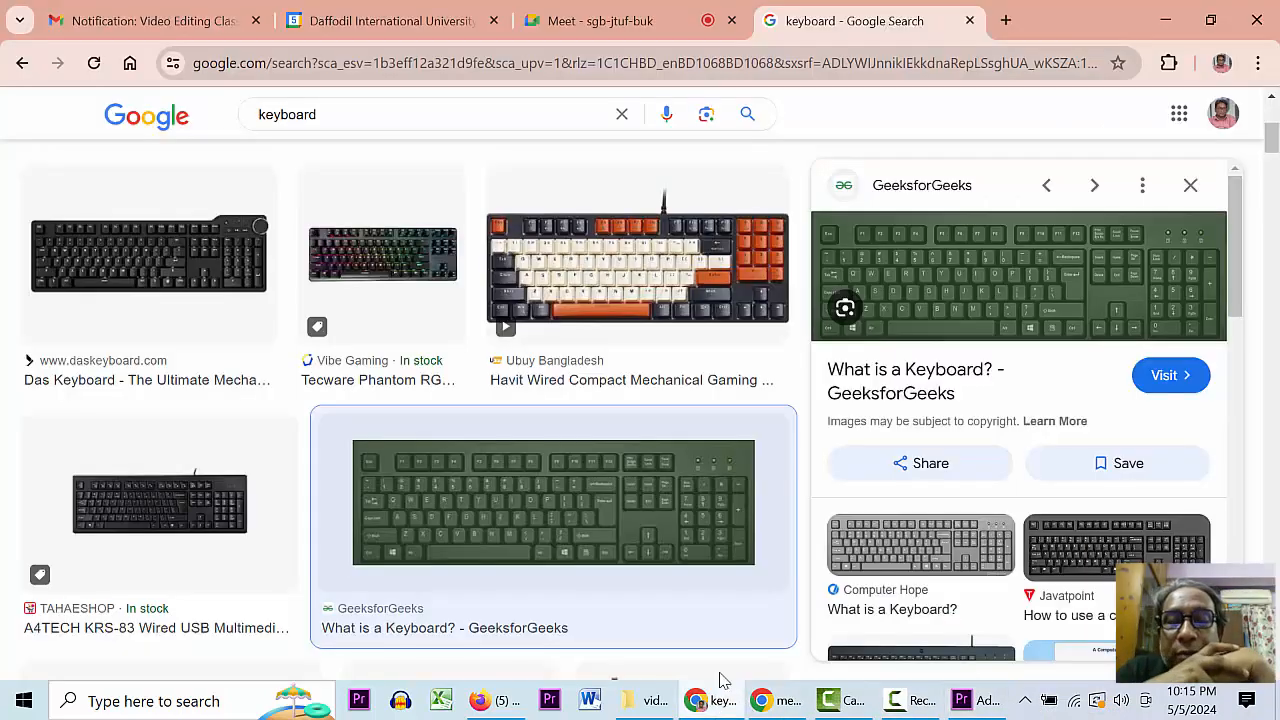
left_click(800, 67)
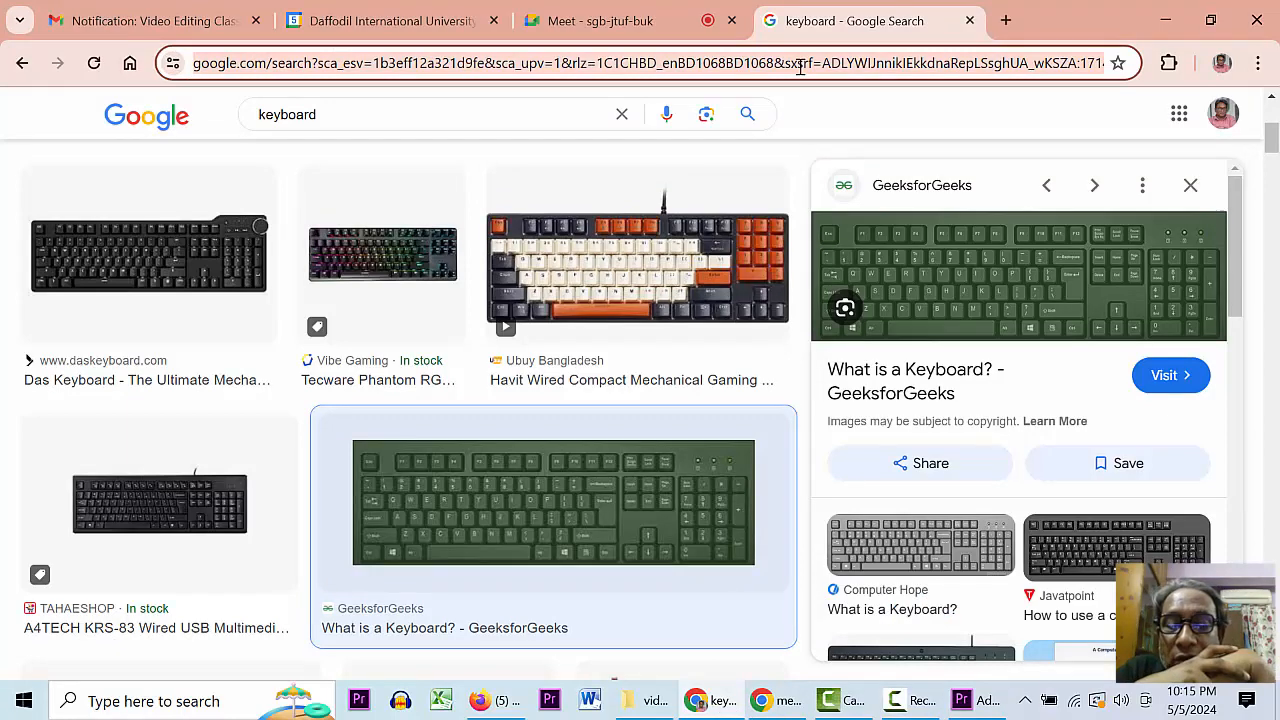
type("pixel")
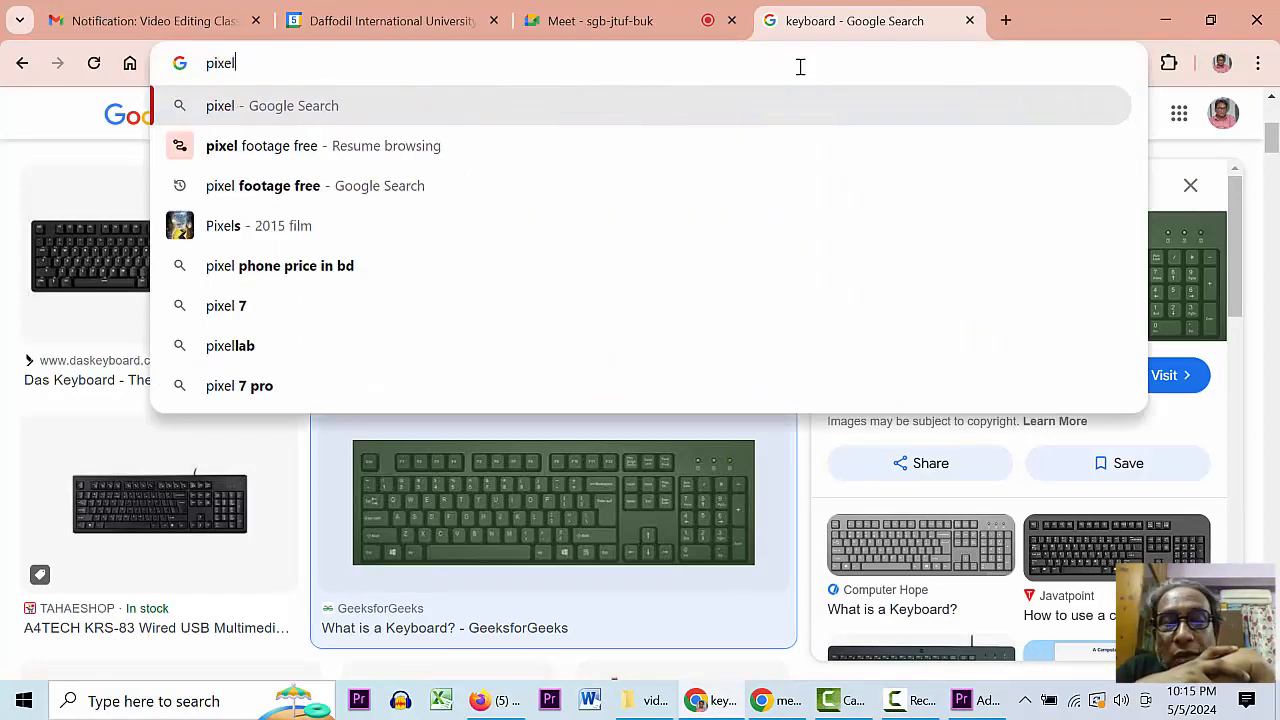
key("Return")
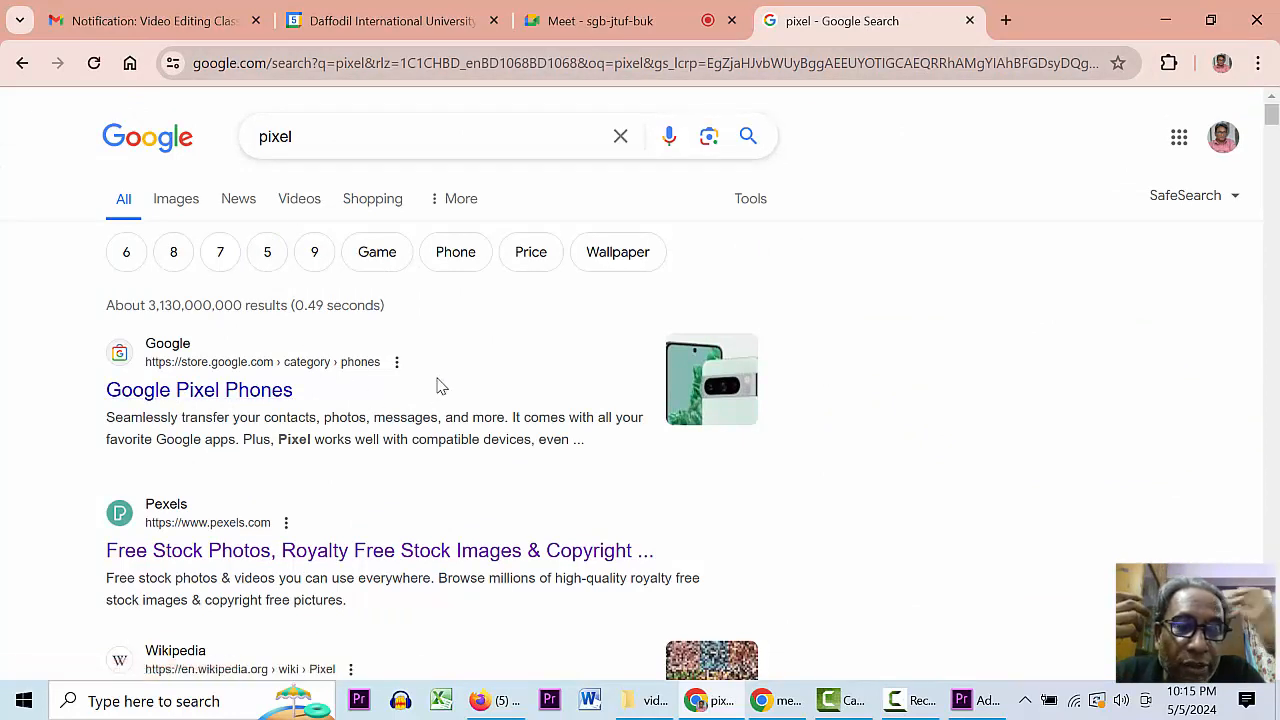
- Open Pexels, switch its search type to Videos, and search for Nature
left_click(242, 551)
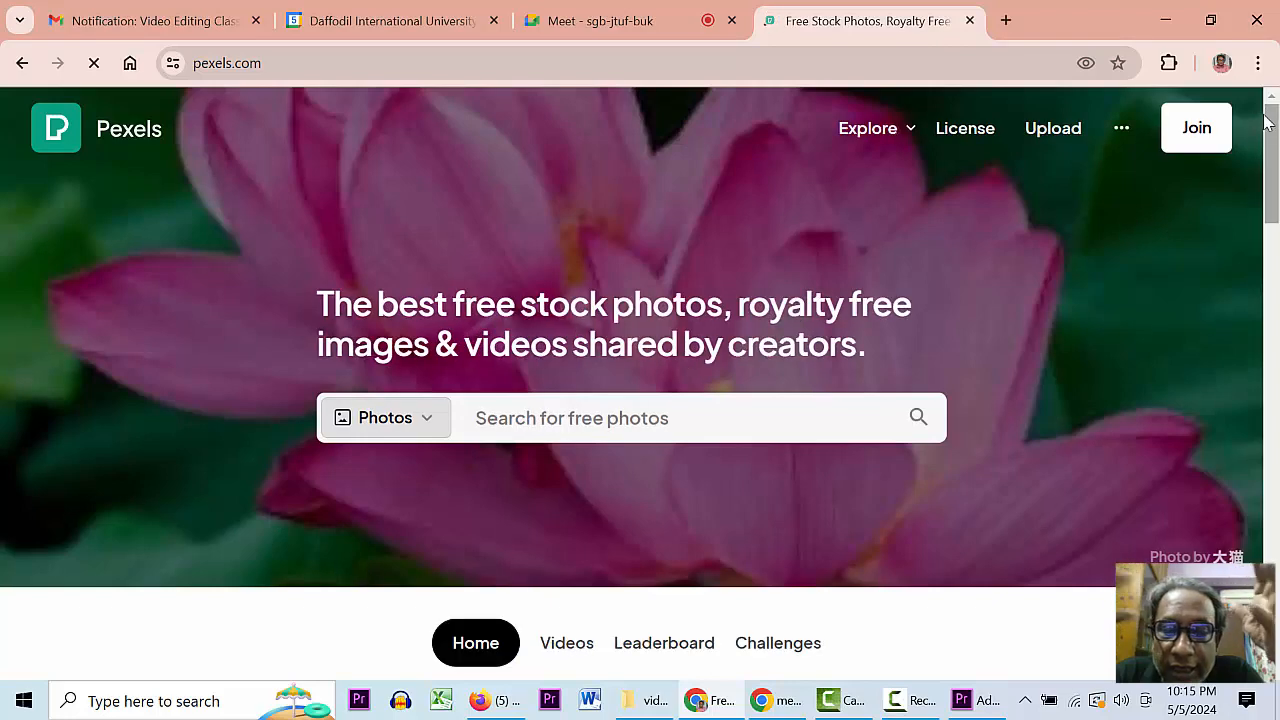
left_click_drag(1270, 124, 1274, 168)
left_click(428, 199)
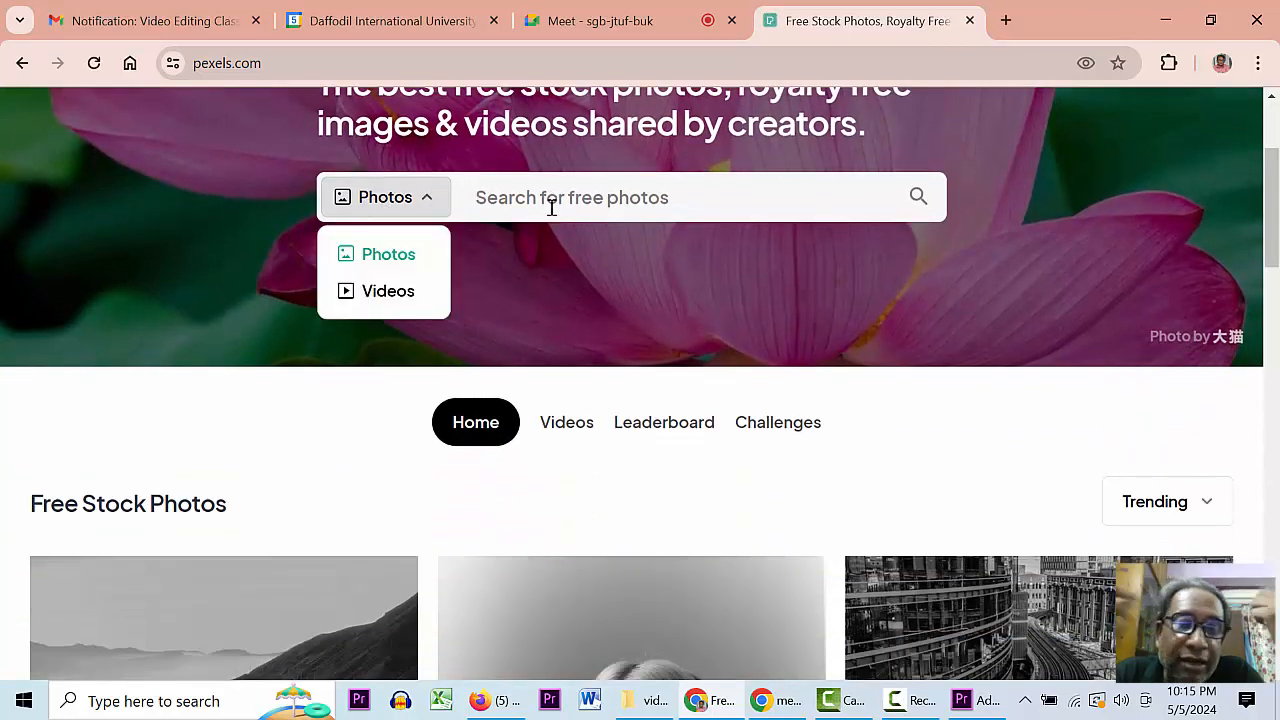
mouse_move(426, 199)
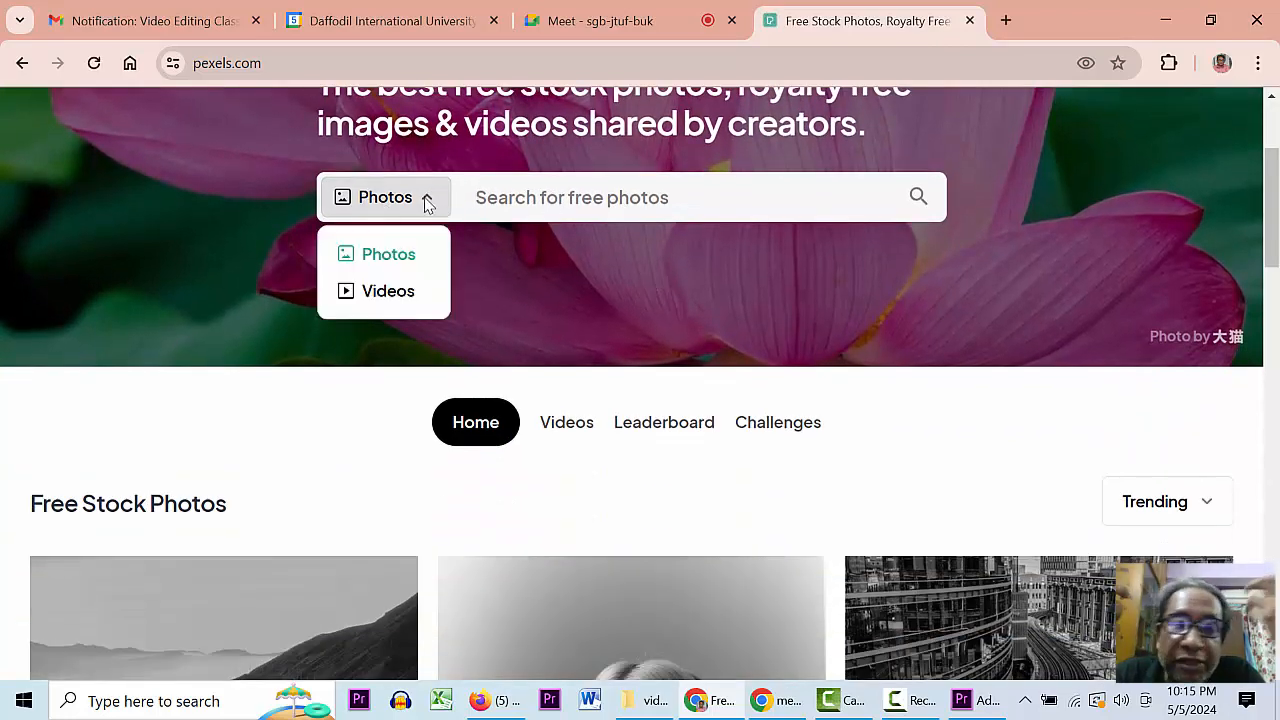
left_click(383, 292)
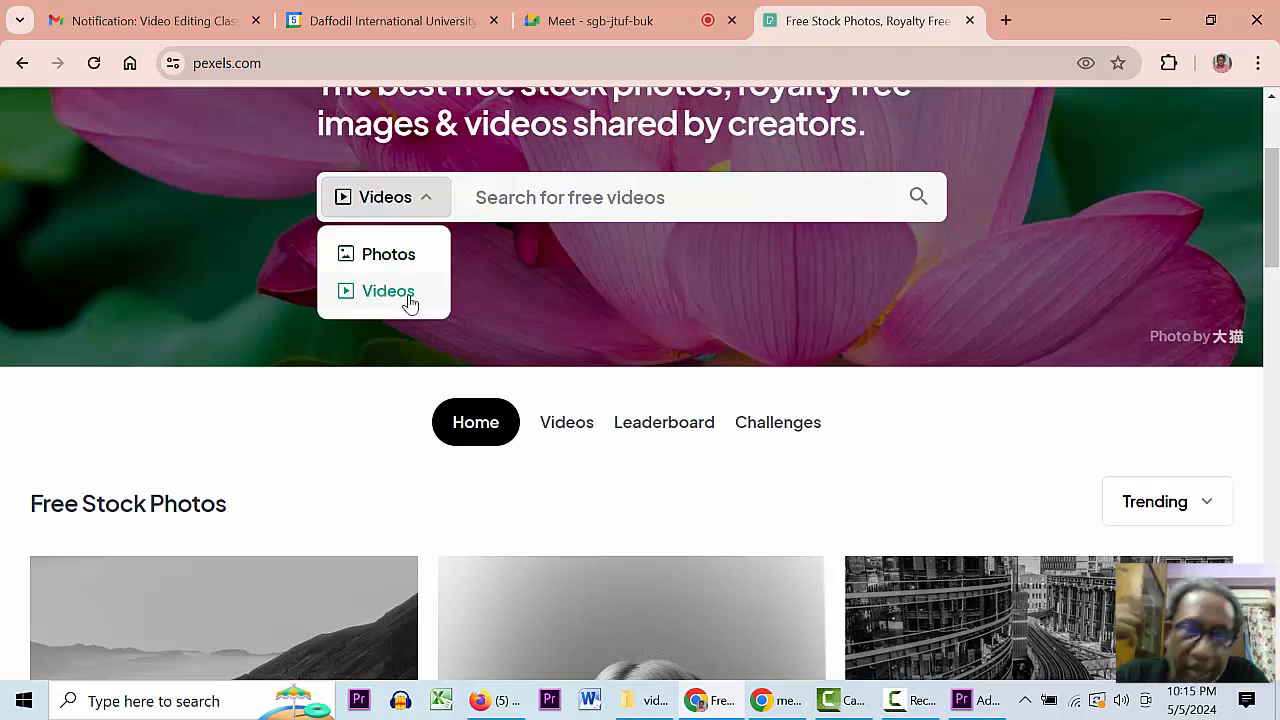
left_click(472, 208)
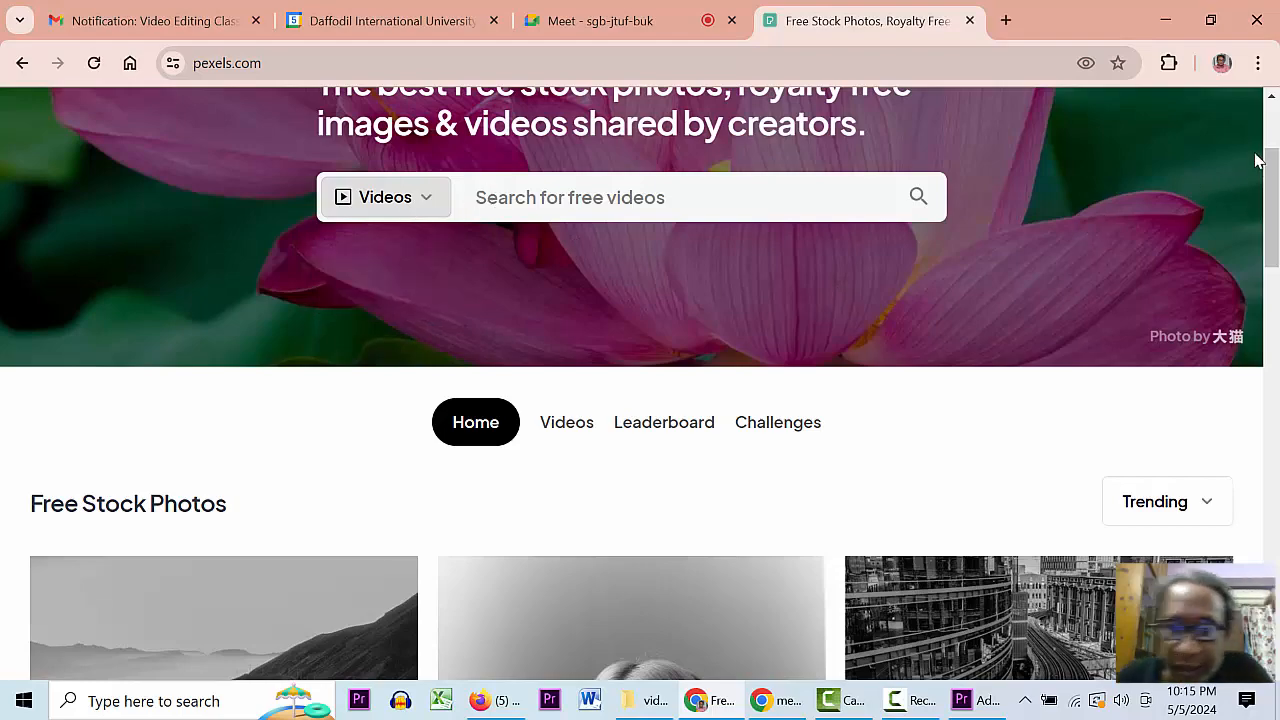
left_click_drag(1270, 175, 1271, 130)
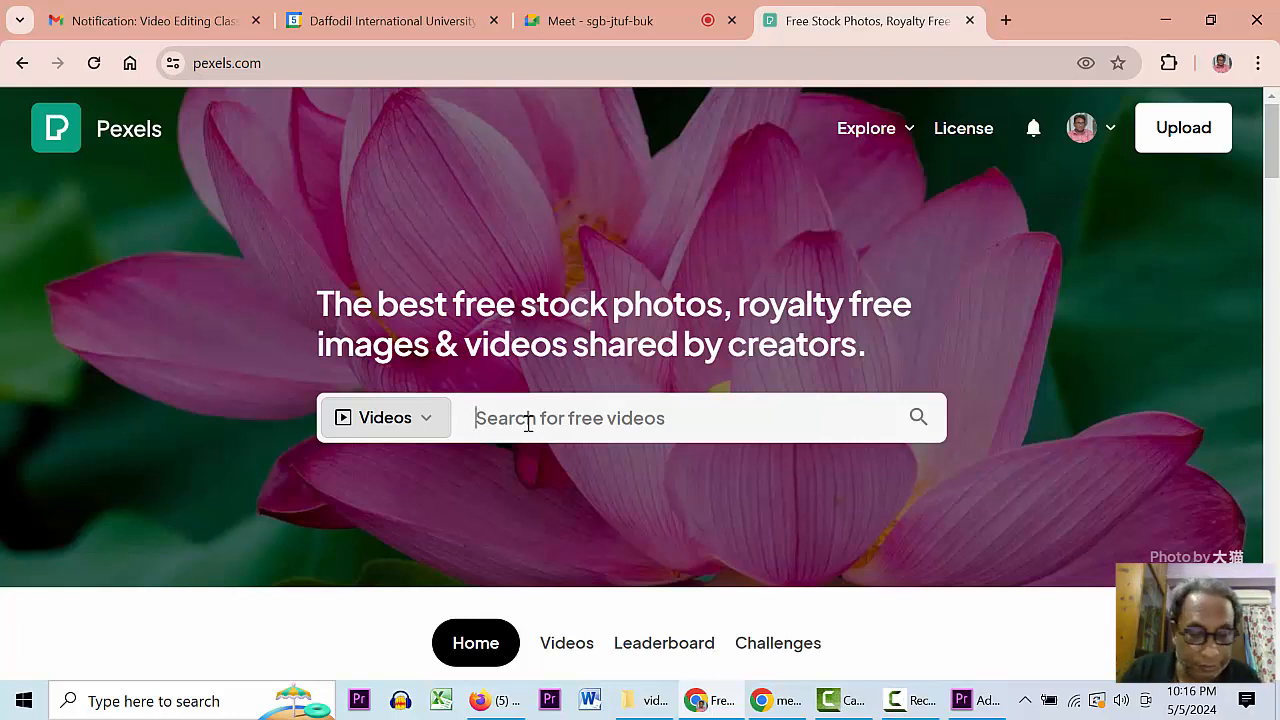
type("atu")
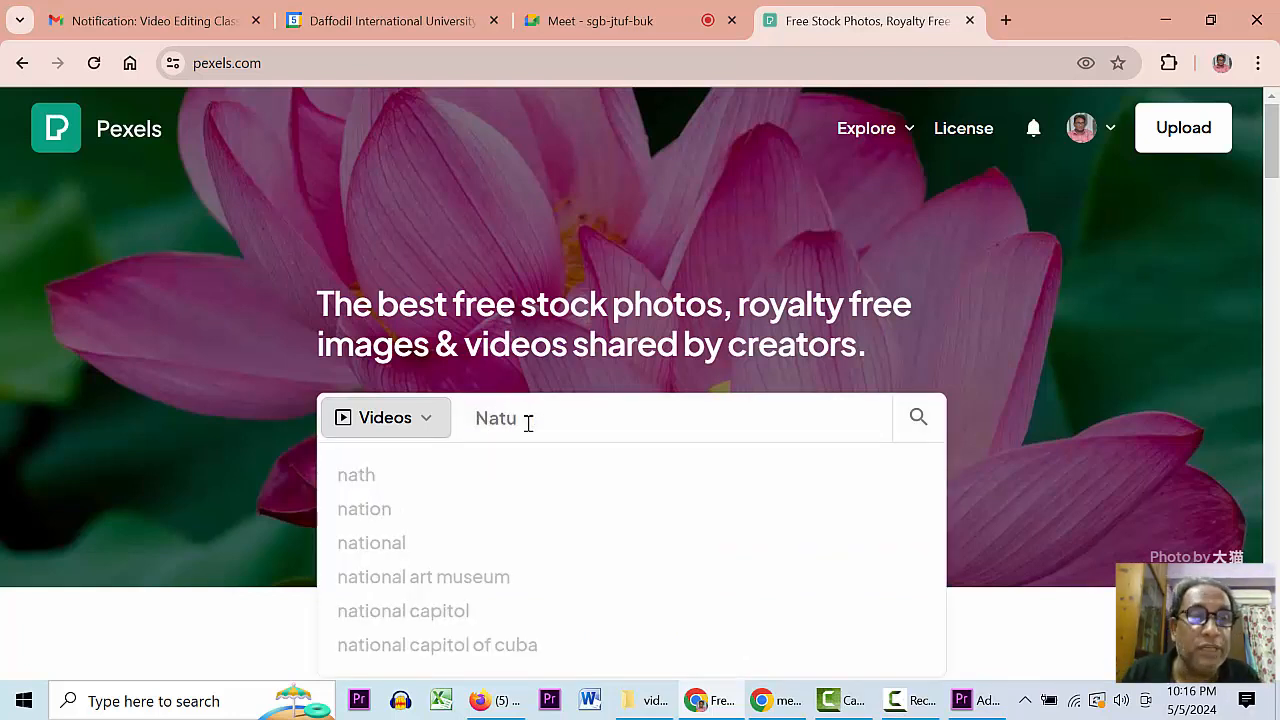
type("re")
key("Return")
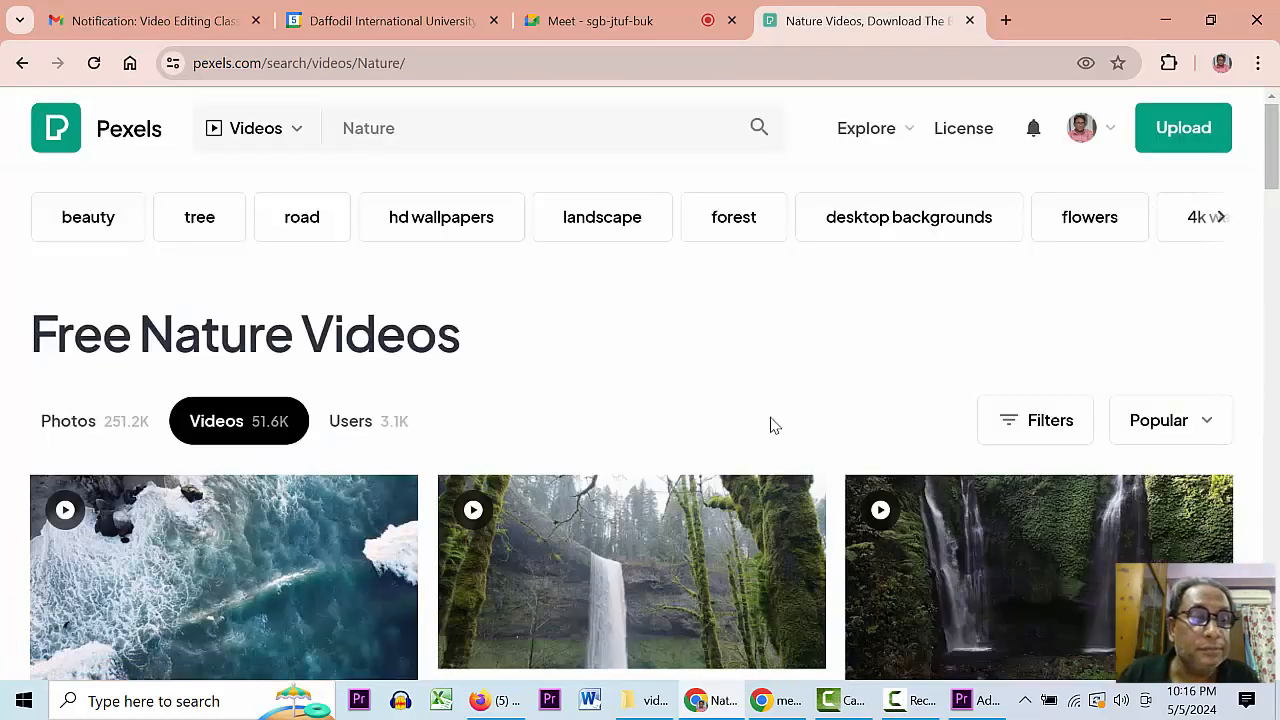
- Change the Pexels video search to 'Nature- free'
mouse_move(1277, 137)
left_mouse_down()
mouse_move(1277, 172)
mouse_move(1278, 119)
left_mouse_up()
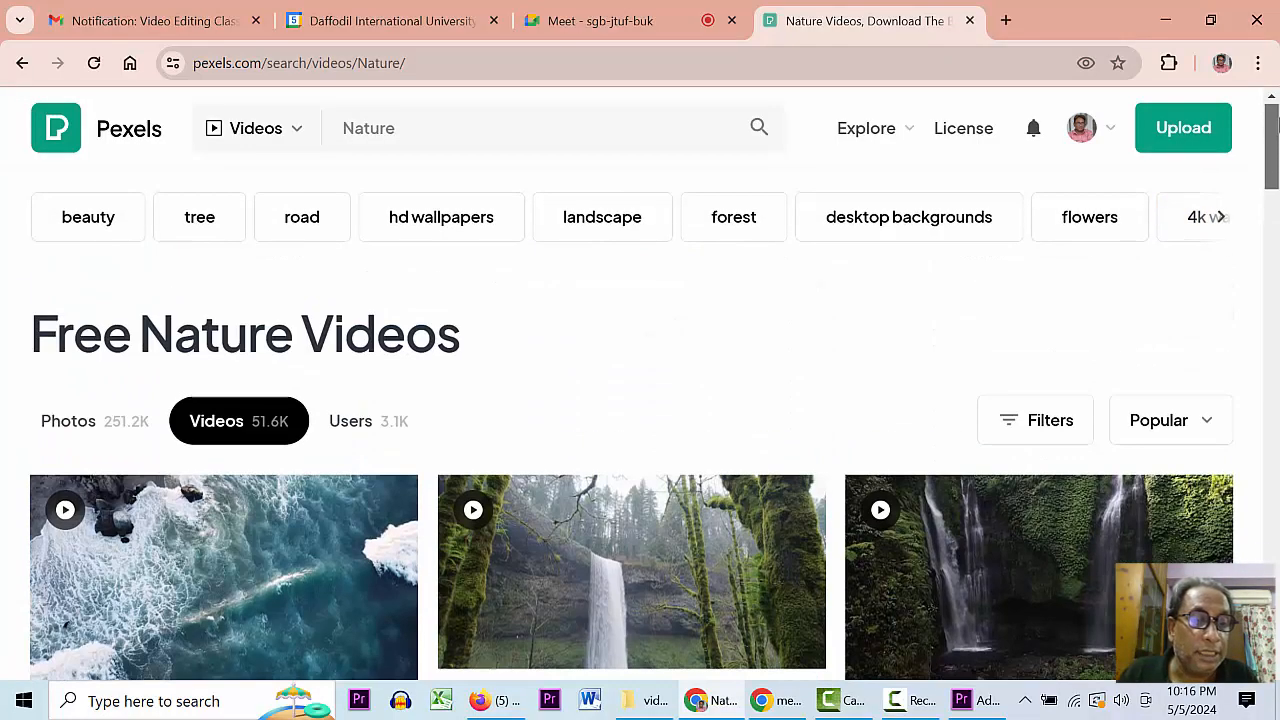
left_click(463, 126)
type("-")
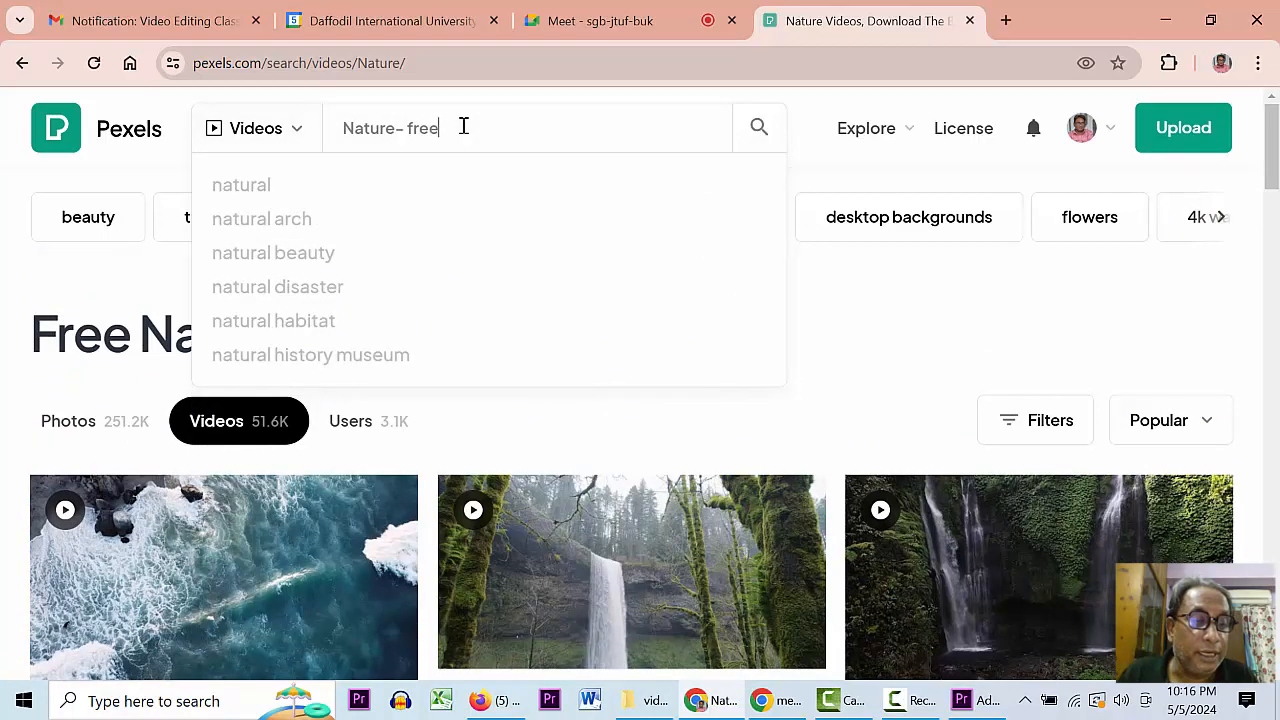
type(" free")
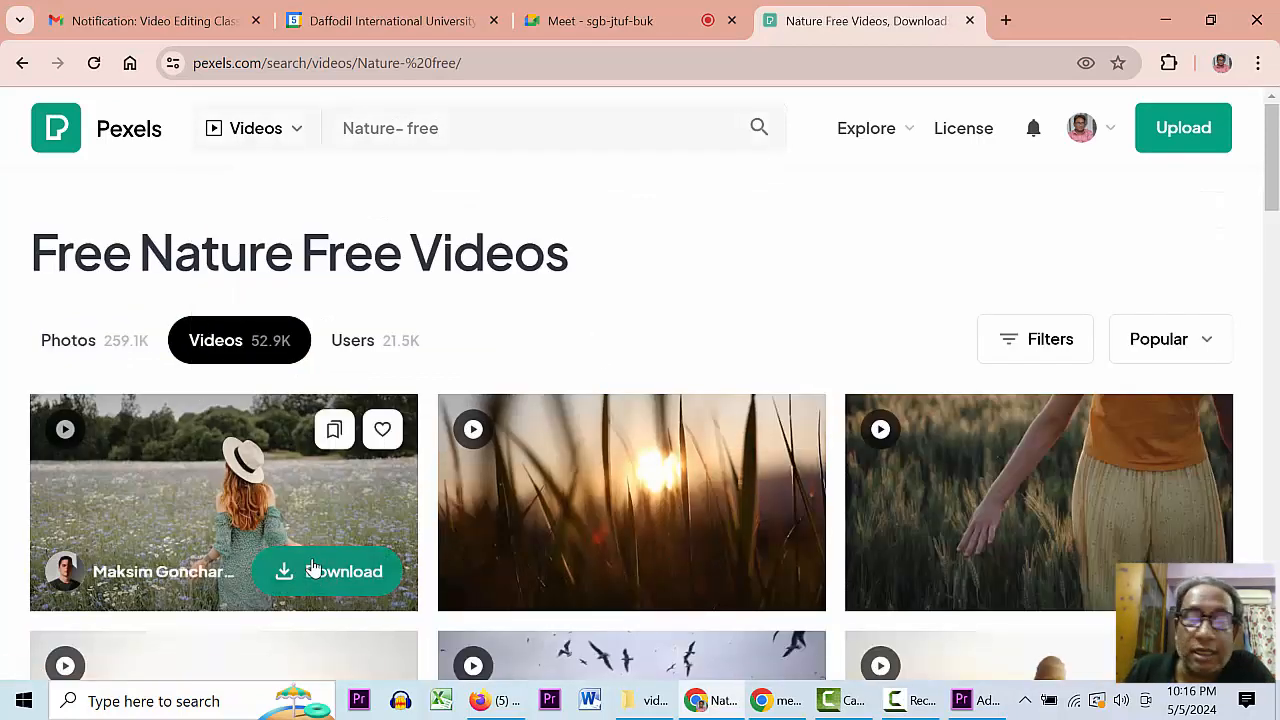
scroll(1272, 180, "down", 3)
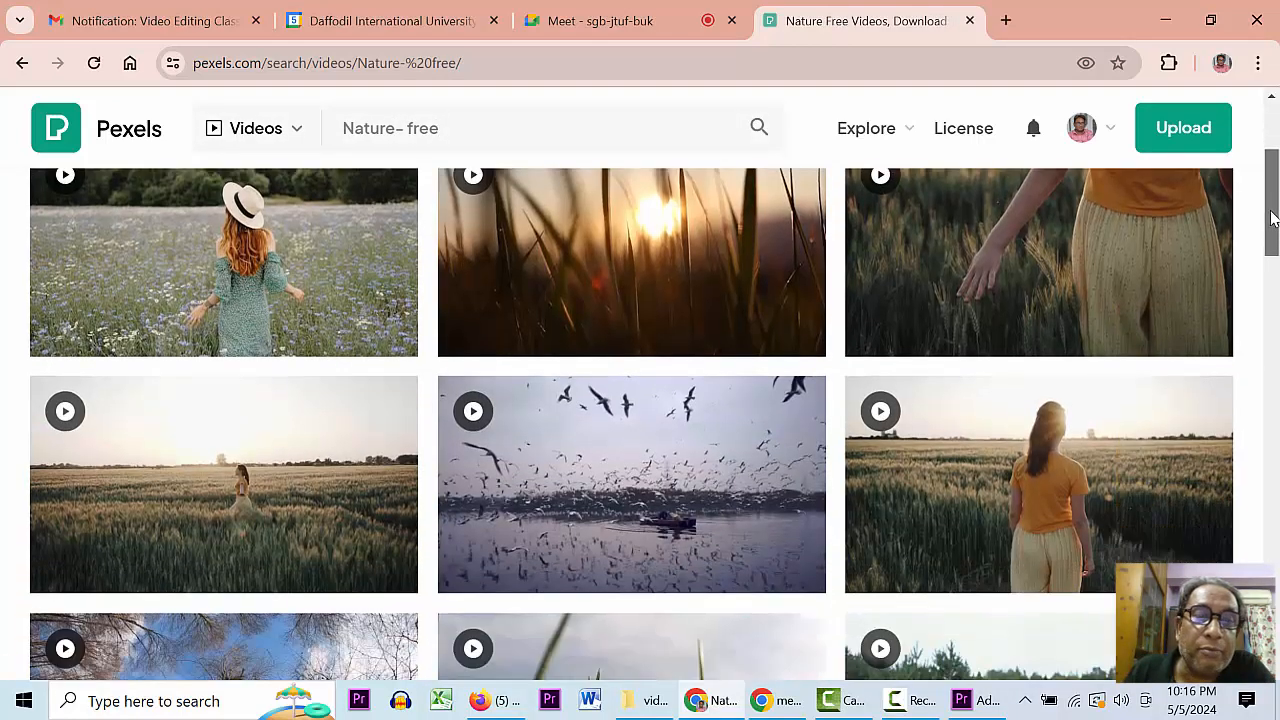
scroll(1272, 180, "up", 2)
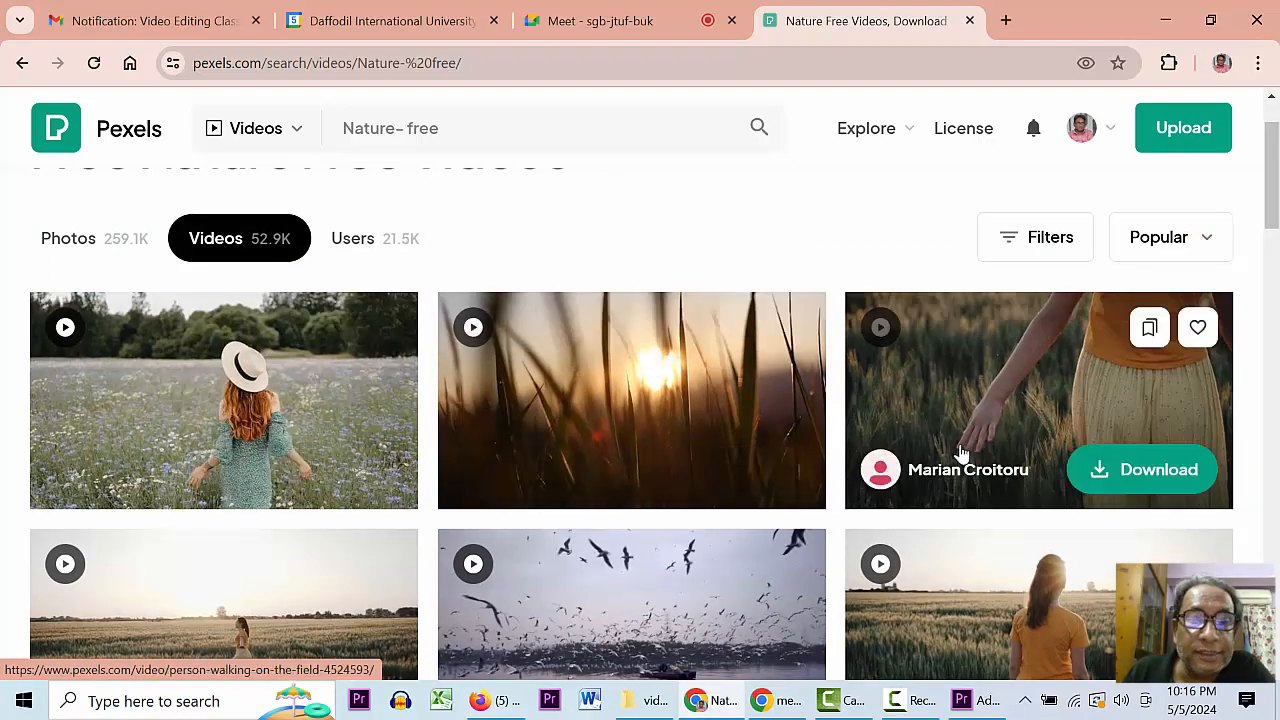
- Scroll through the free nature video results
left_click_drag(1275, 182, 1237, 514)
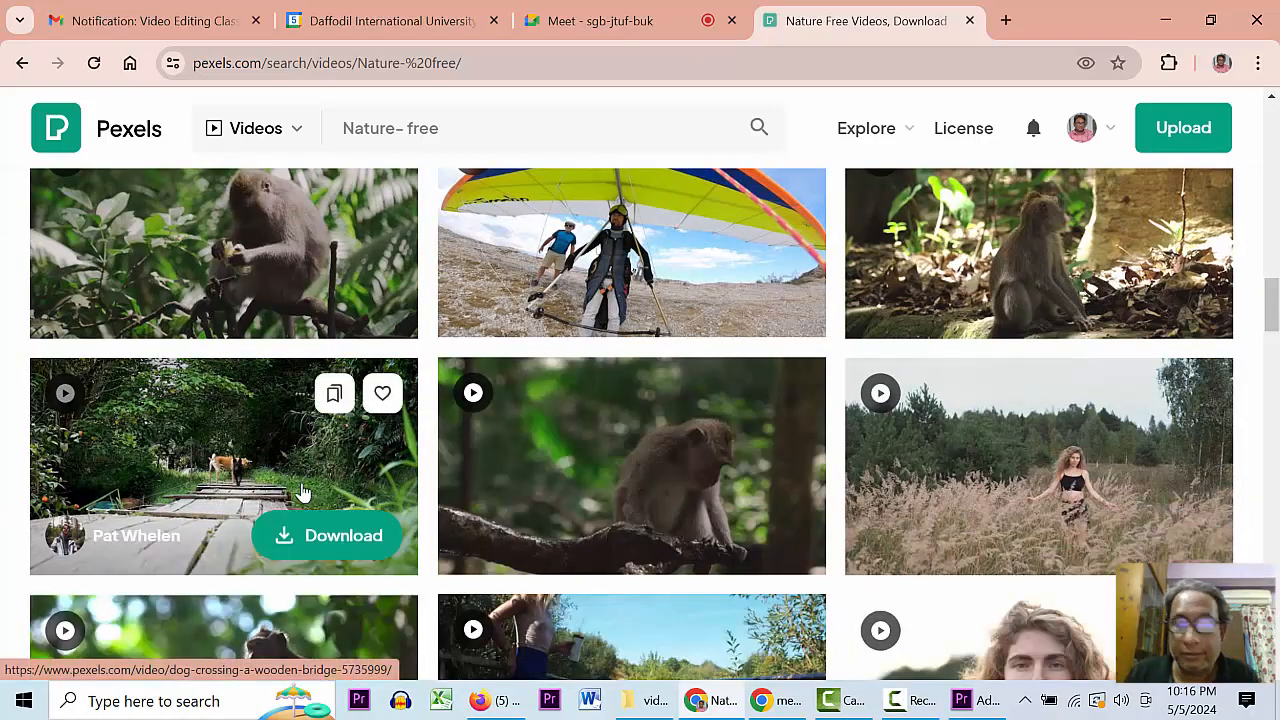
left_click_drag(1272, 300, 1247, 550)
scroll(1250, 557, "up", 3)
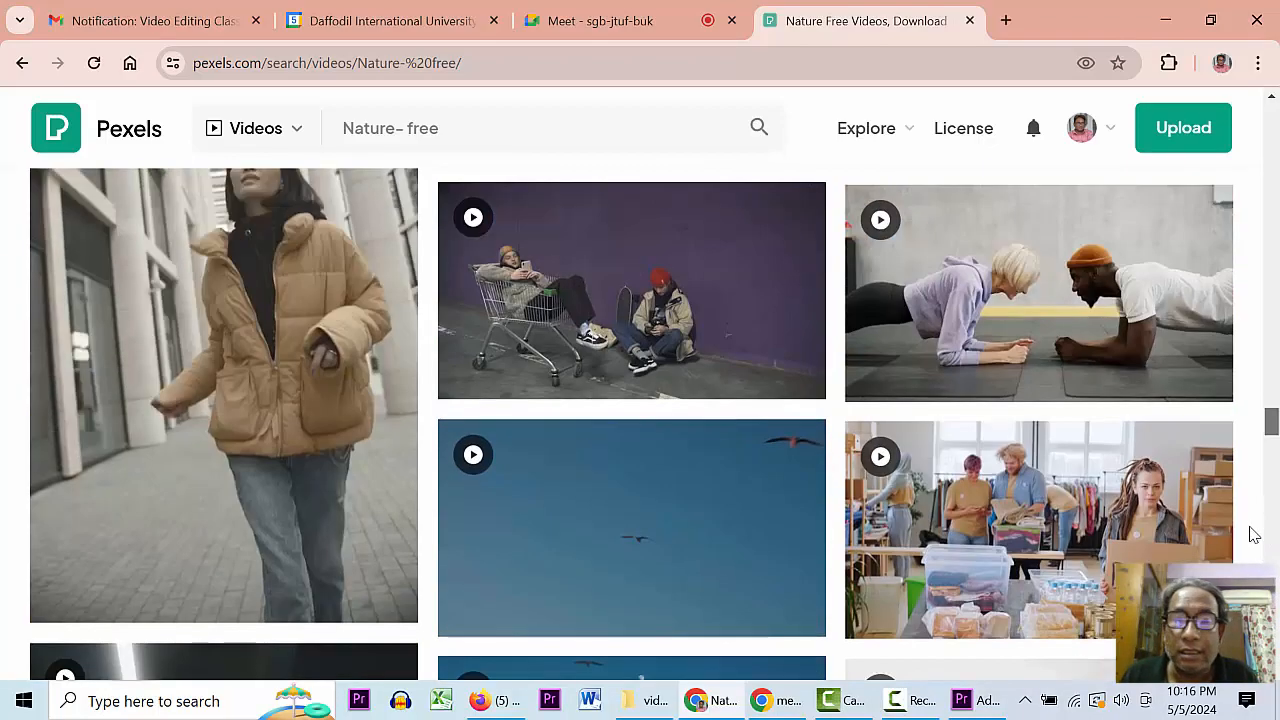
scroll(1254, 535, "up", 3)
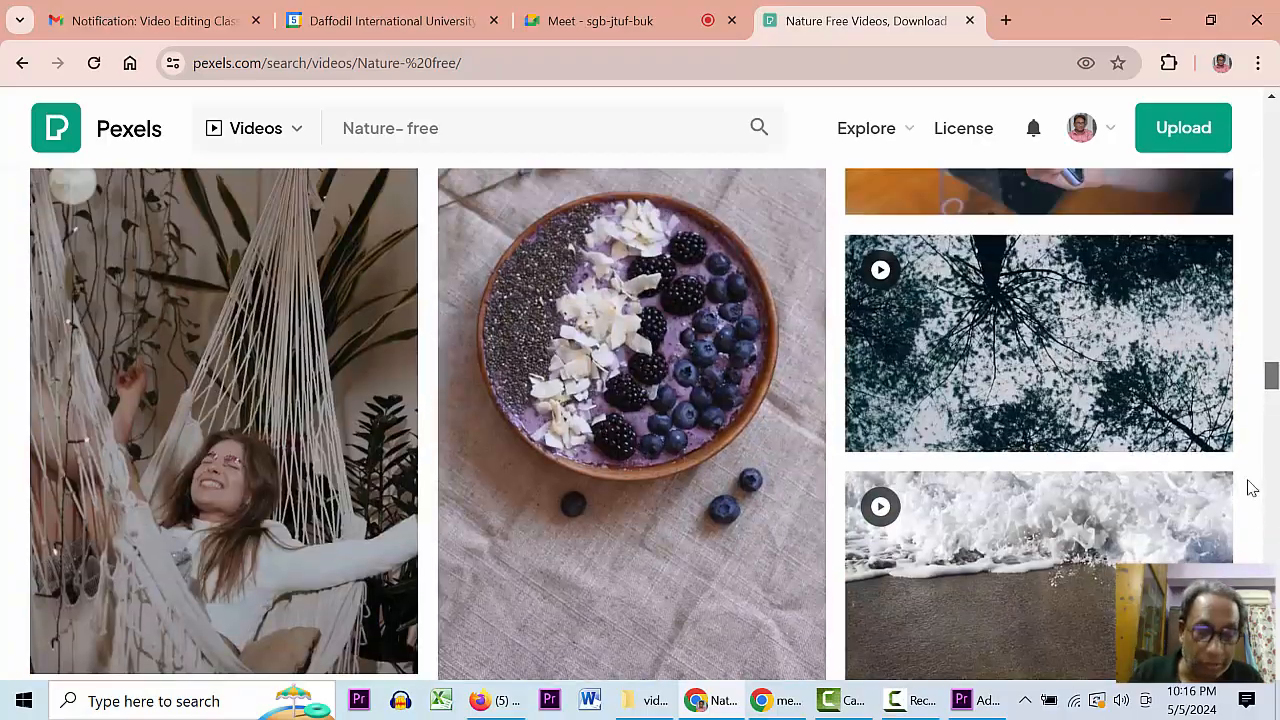
scroll(1250, 420, "up", 5)
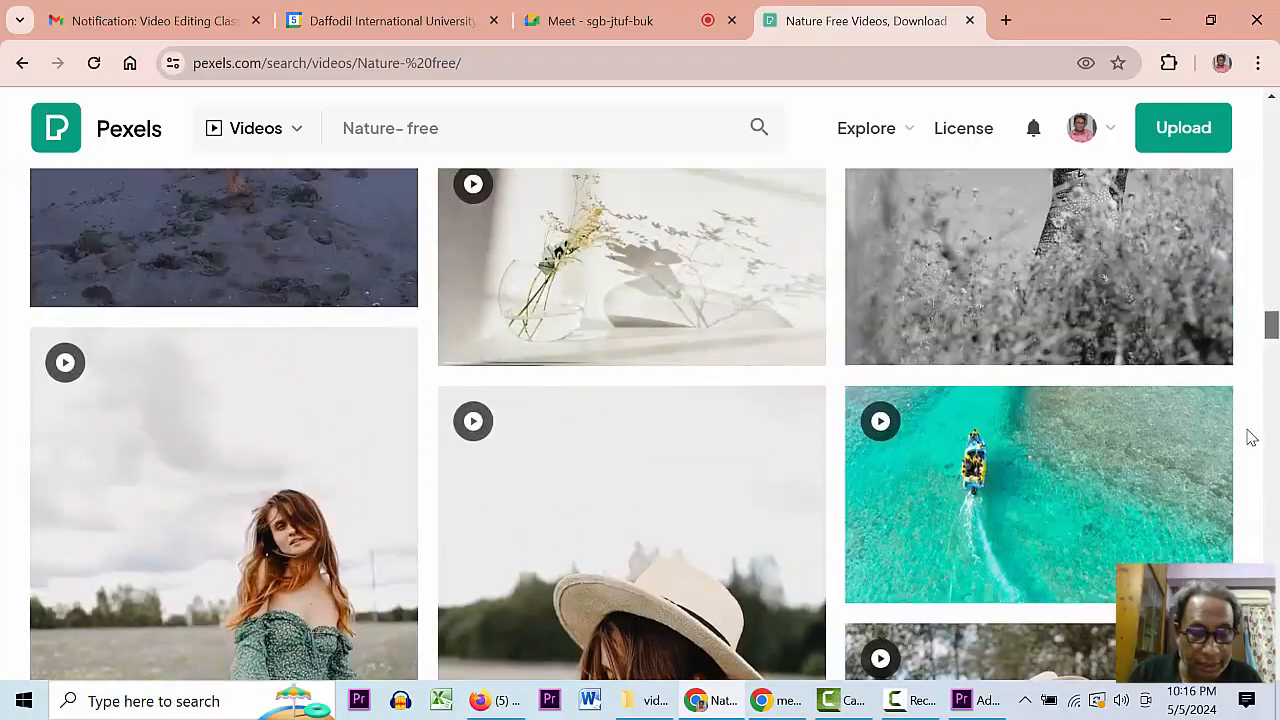
scroll(1252, 376, "up", 3)
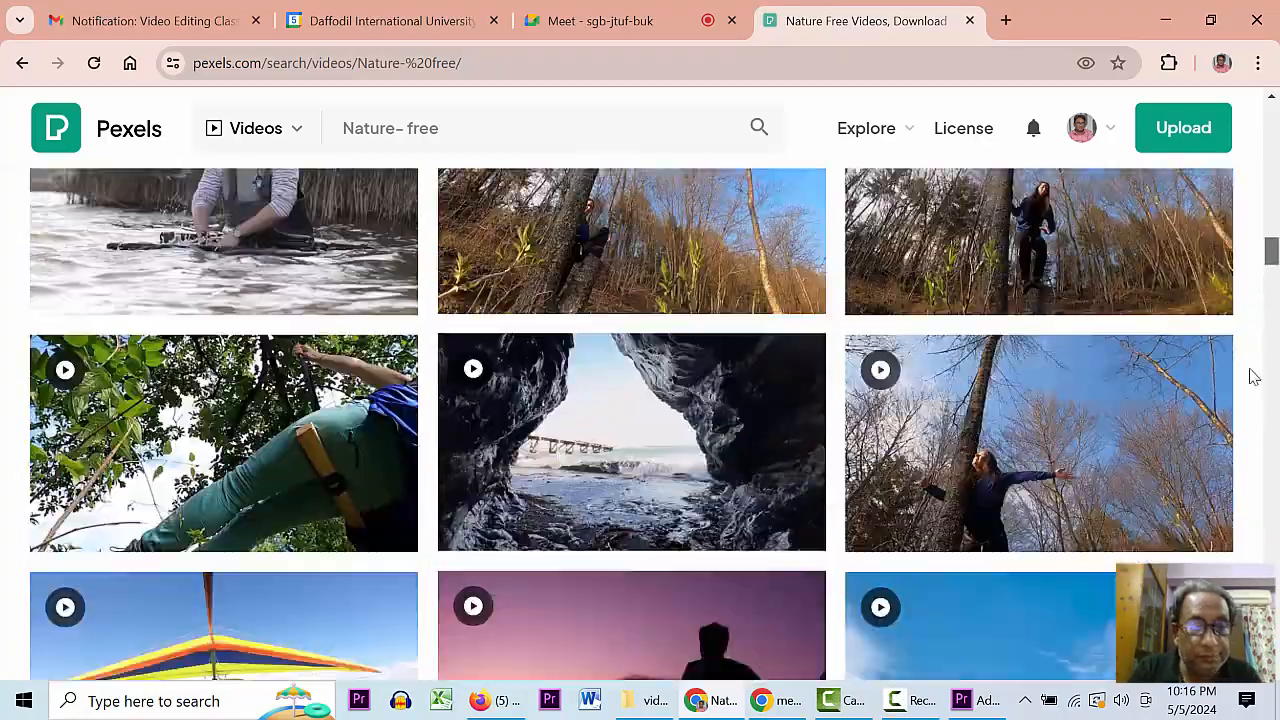
scroll(1252, 374, "down", 3)
scroll(1252, 360, "up", 6)
scroll(1257, 345, "up", 2)
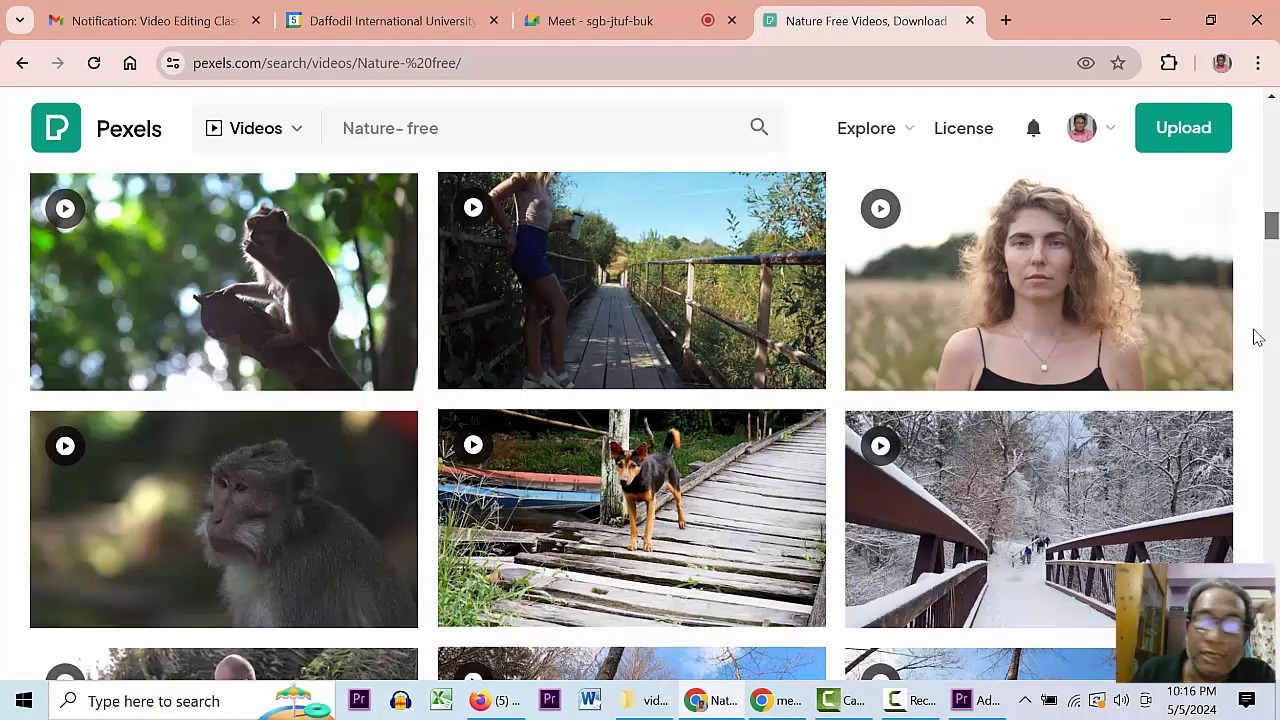
scroll(1257, 345, "down", 5)
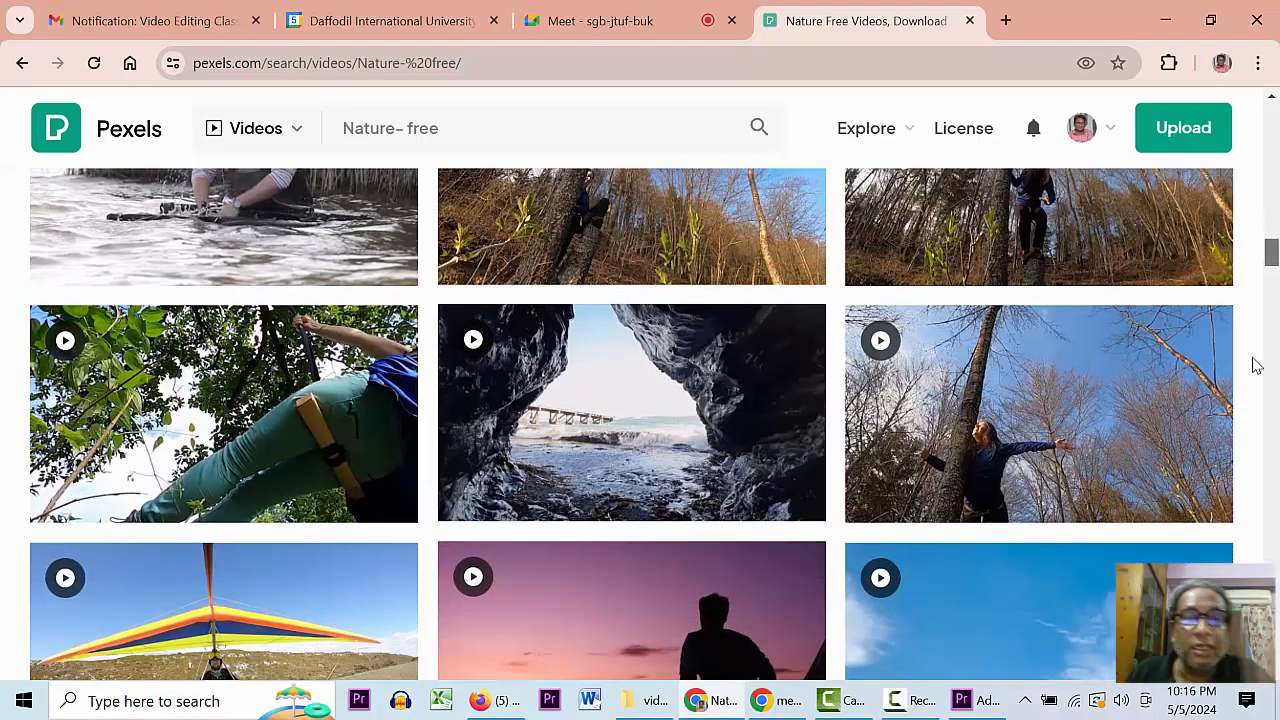
scroll(1257, 365, "up", 3)
mouse_move(335, 538)
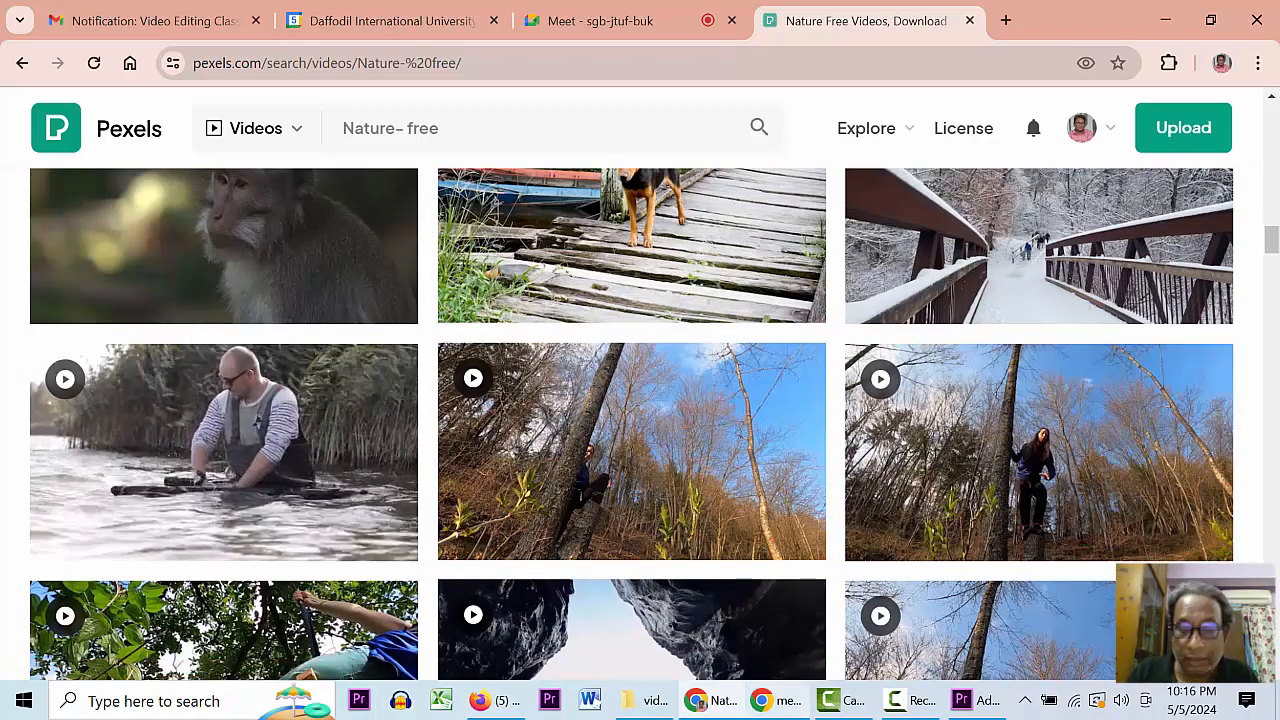
mouse_move(776, 701)
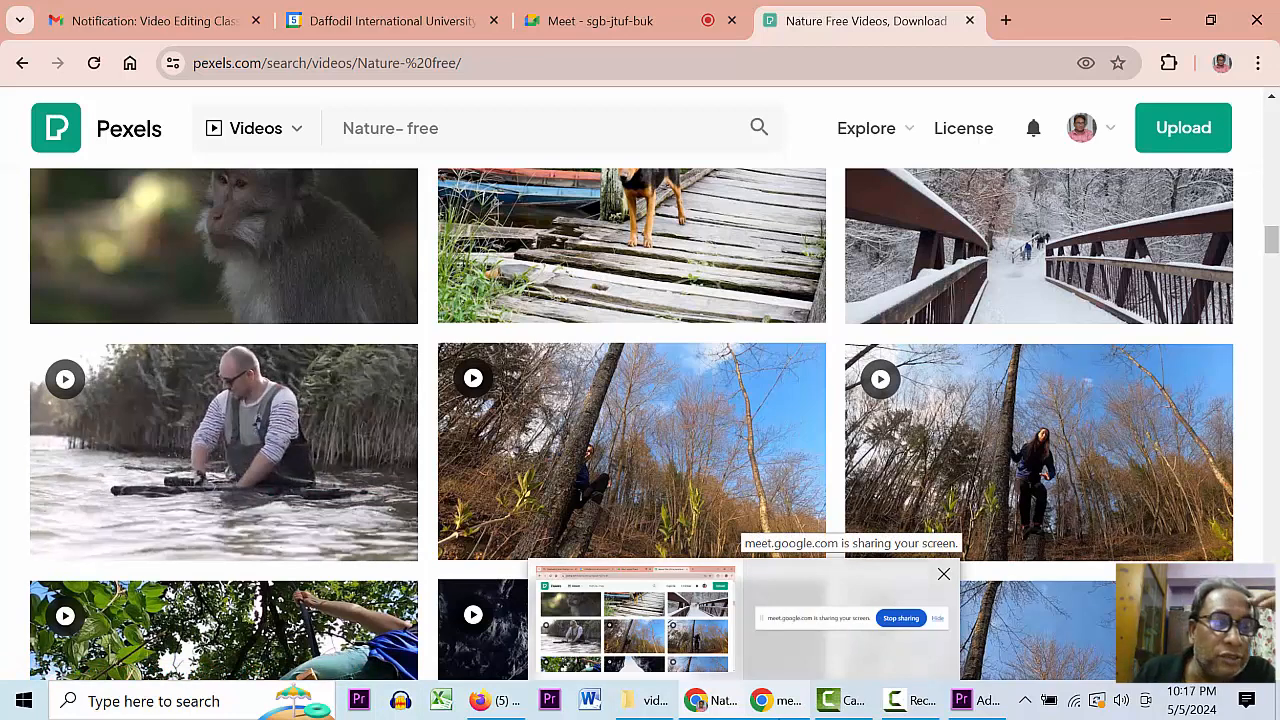
mouse_move(917, 703)
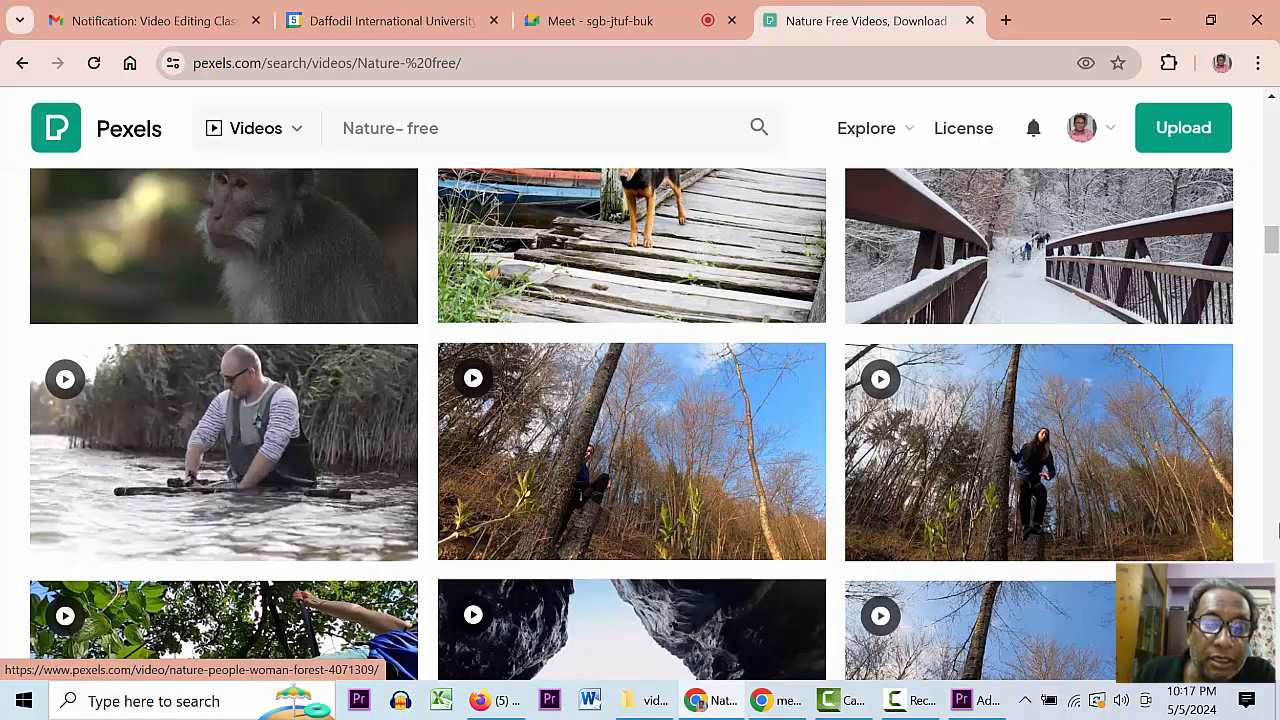
- Search Pexels videos for 'music free'
left_click(455, 121)
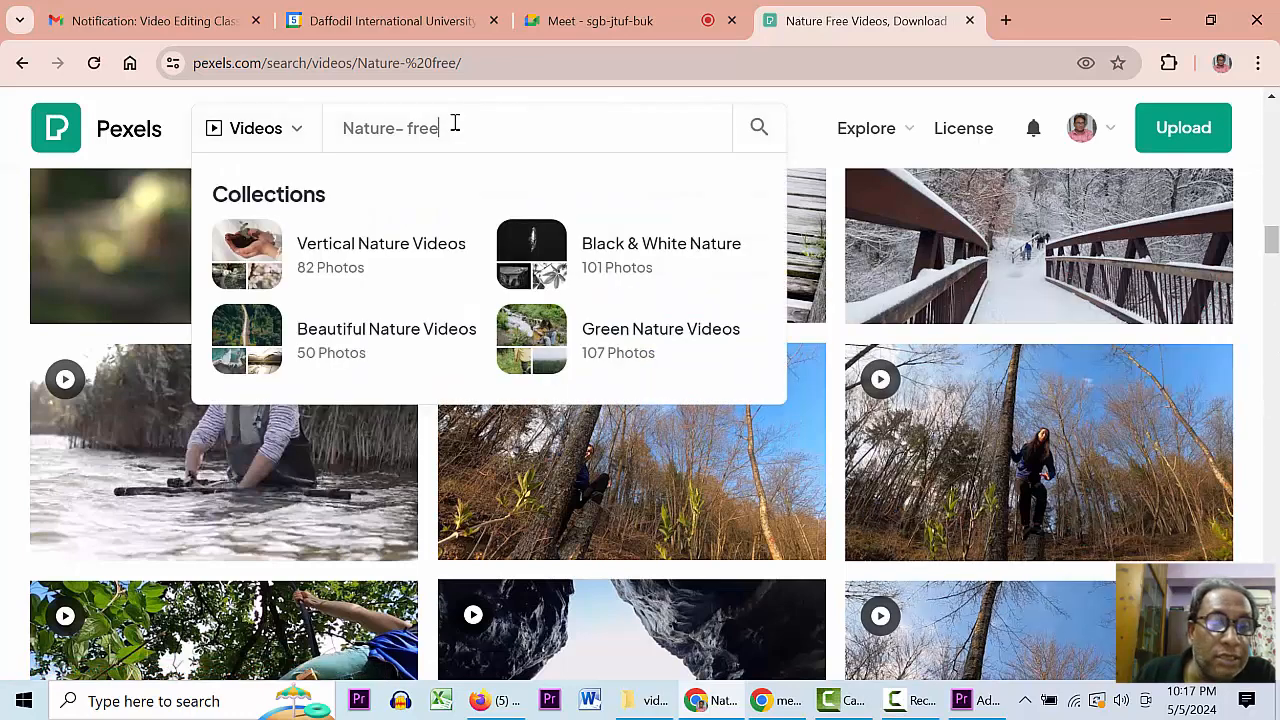
left_click(312, 124)
type("mus")
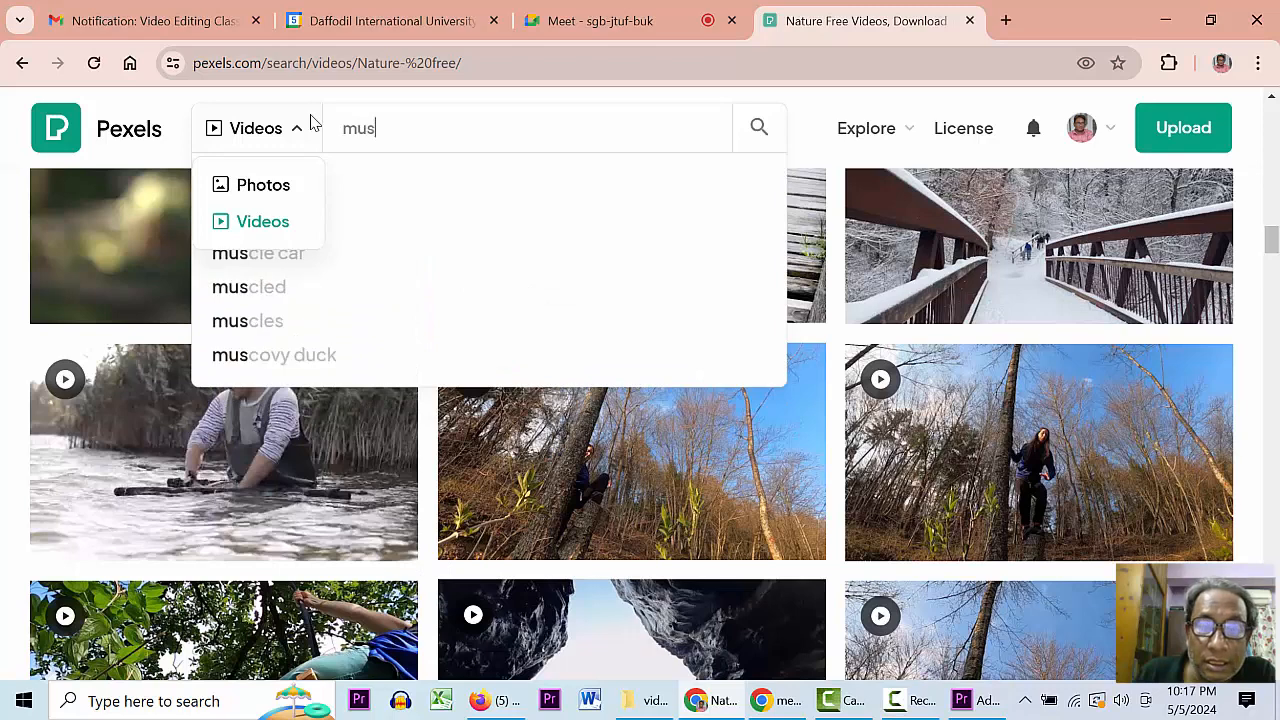
type("ic free")
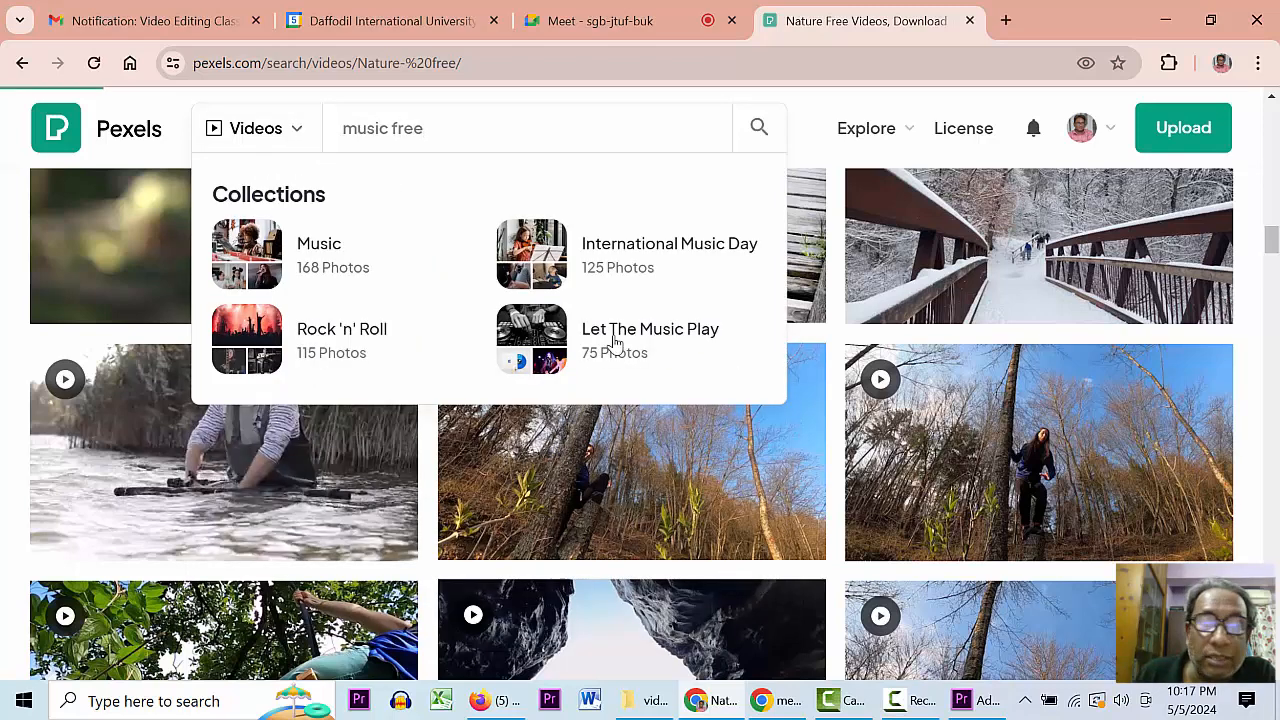
key("Return")
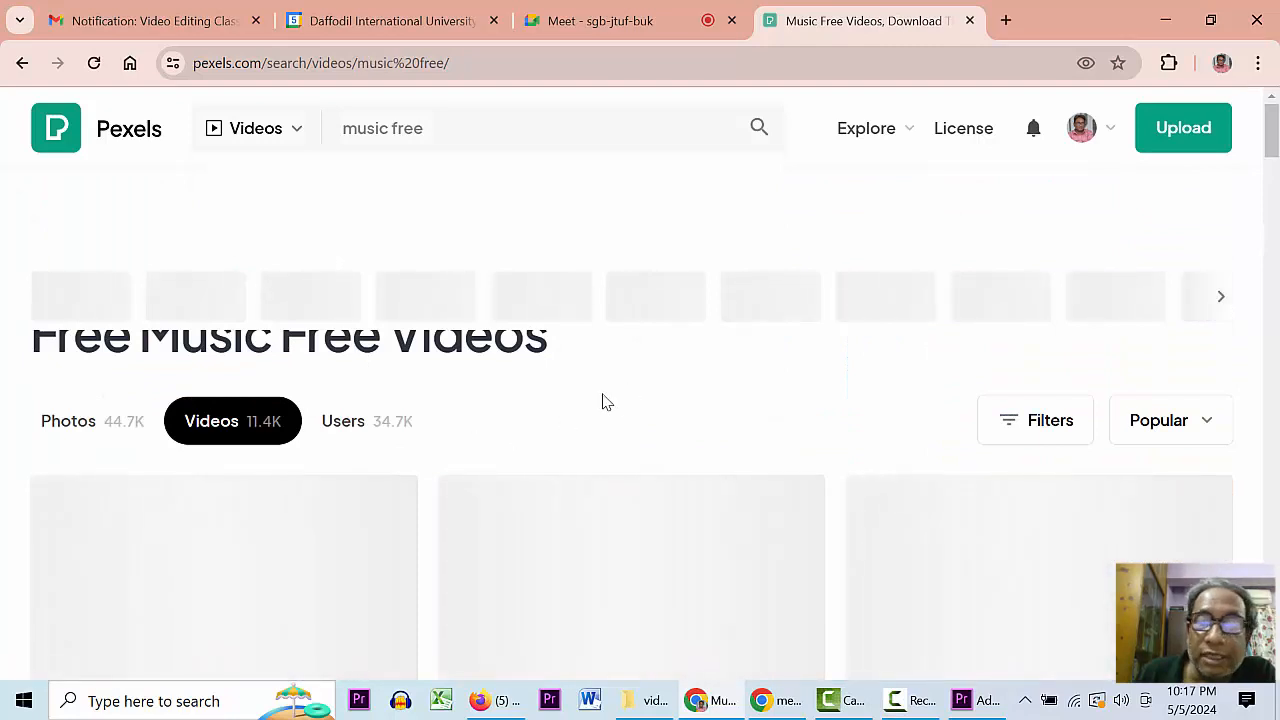
scroll(300, 350, "down", 3)
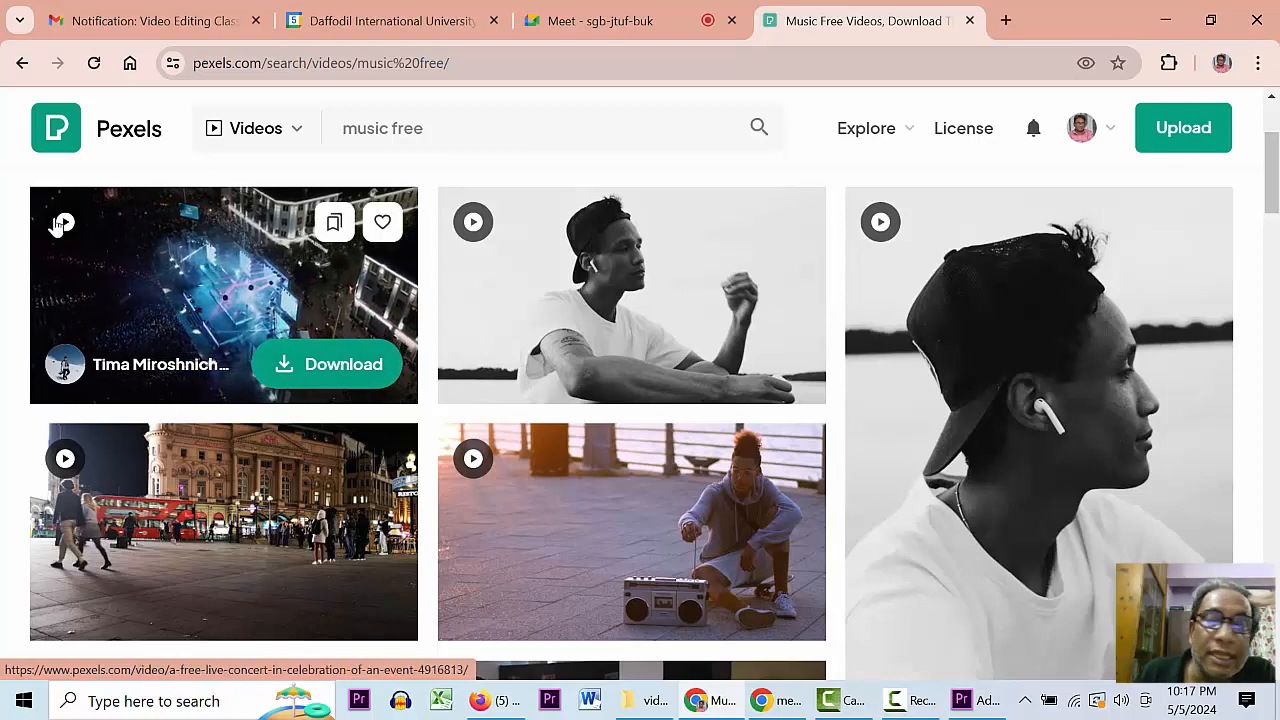
- Download the live concert video as 4916813-hd_1920_1080_30fps.mp4, then return to Premiere Pro
left_click(88, 240)
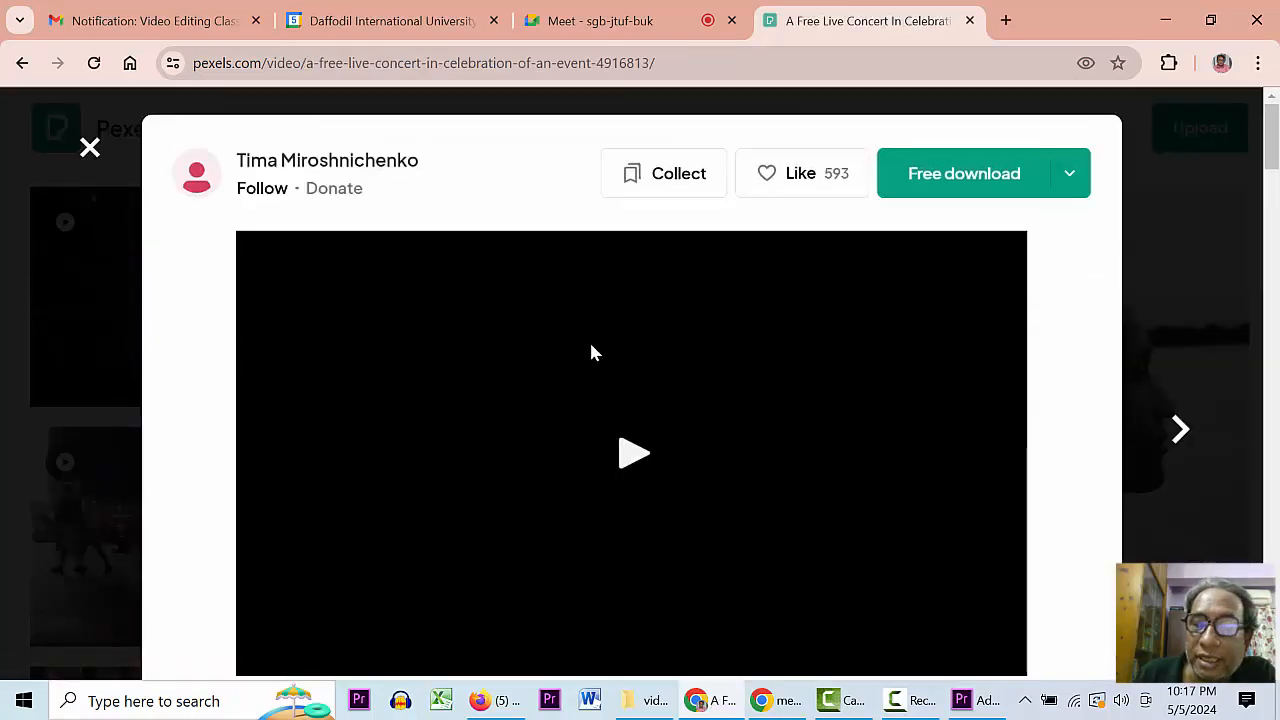
left_click_drag(1272, 153, 1274, 185)
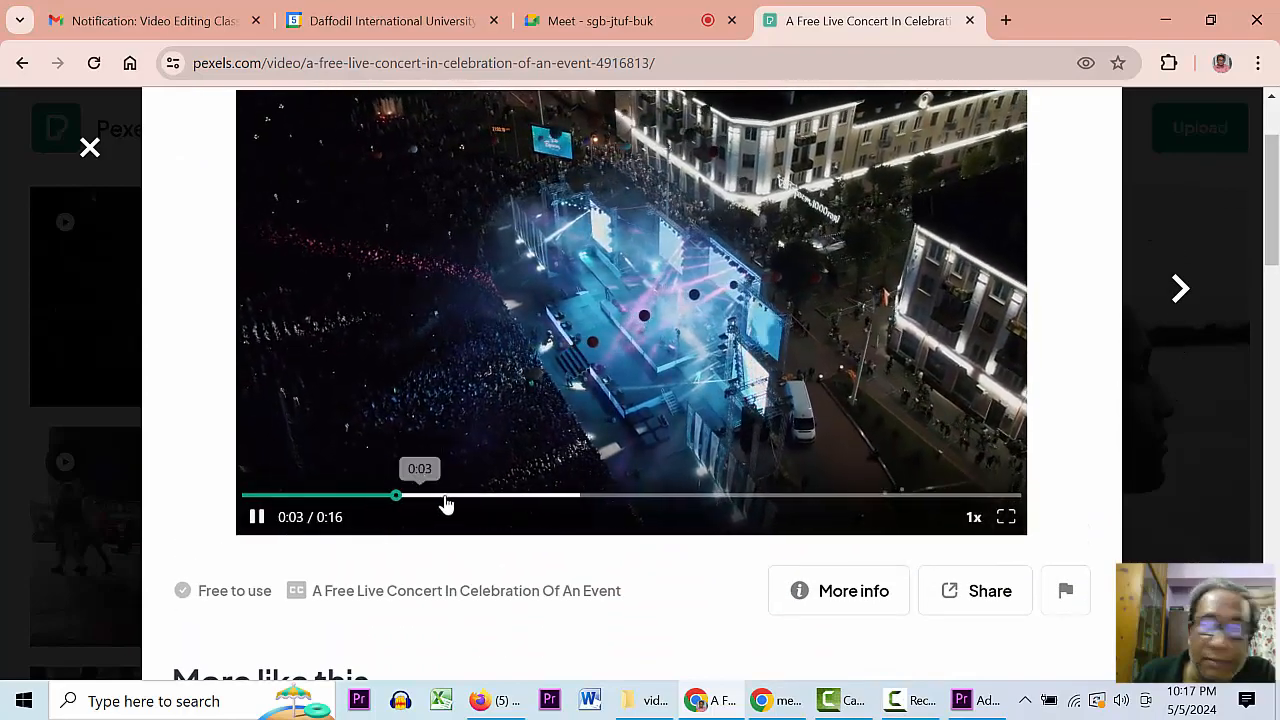
left_click(966, 393)
left_click_drag(1271, 256, 1271, 221)
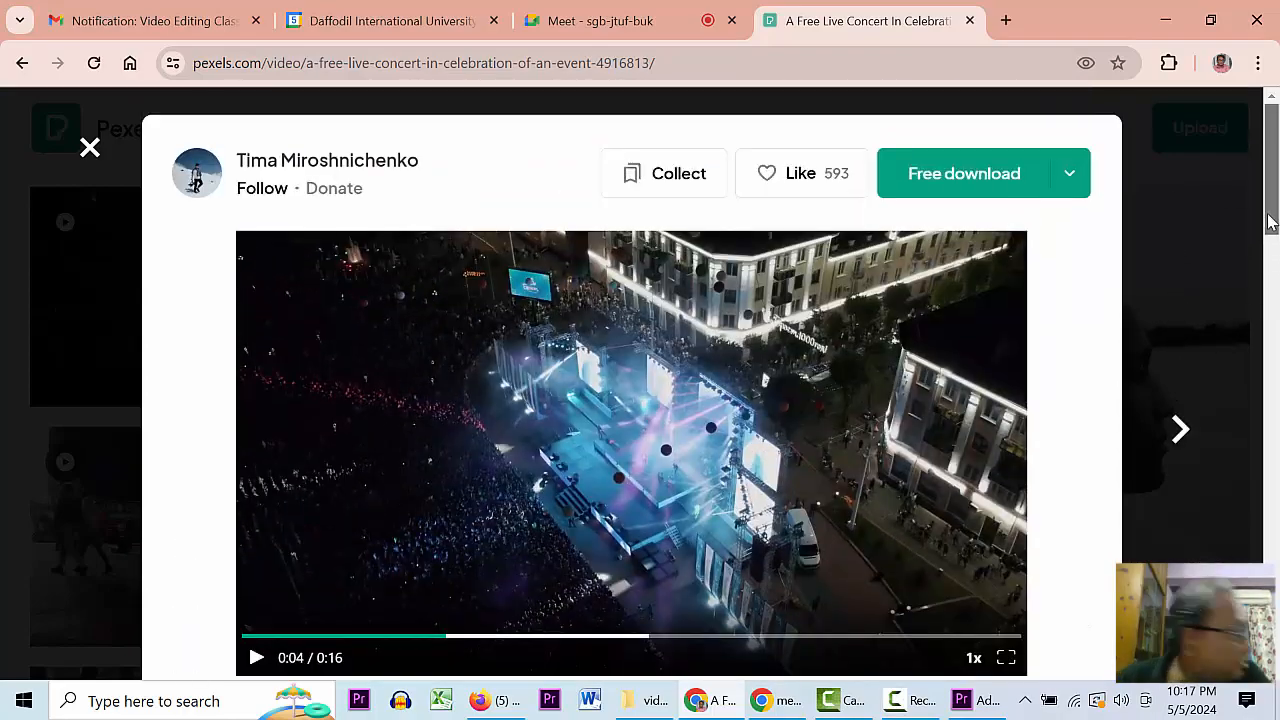
left_click(958, 190)
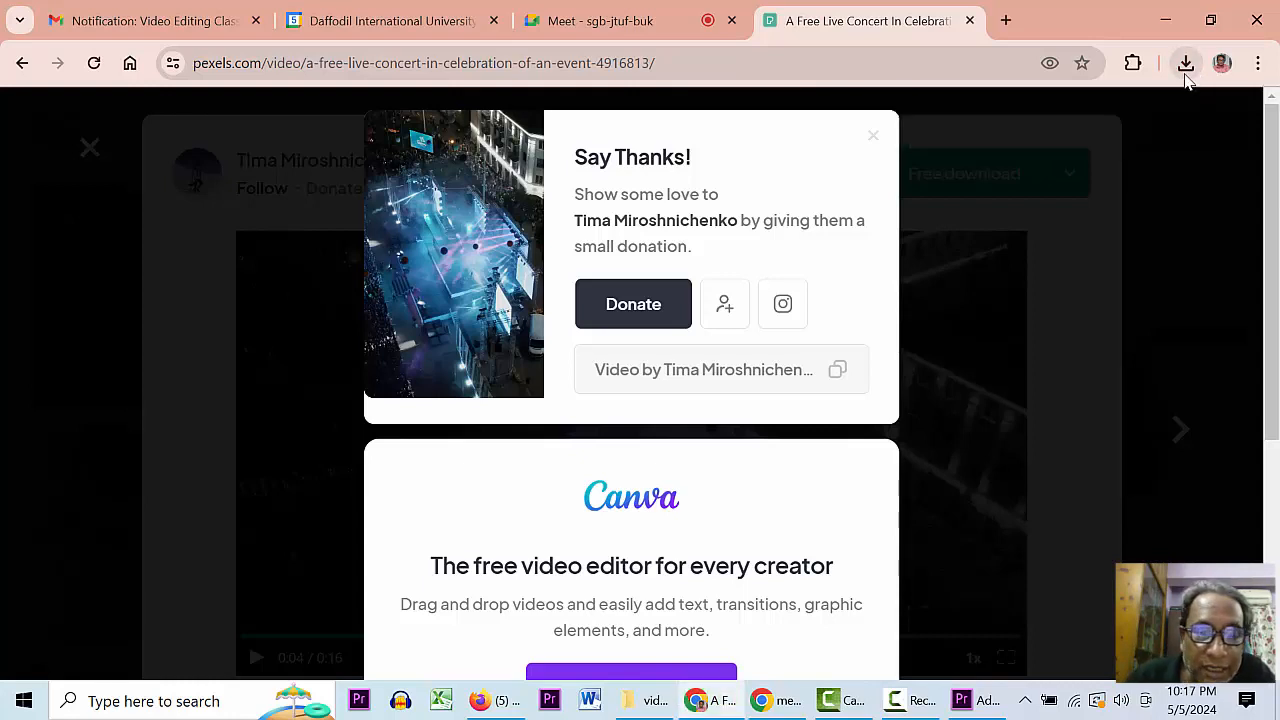
left_click(1186, 76)
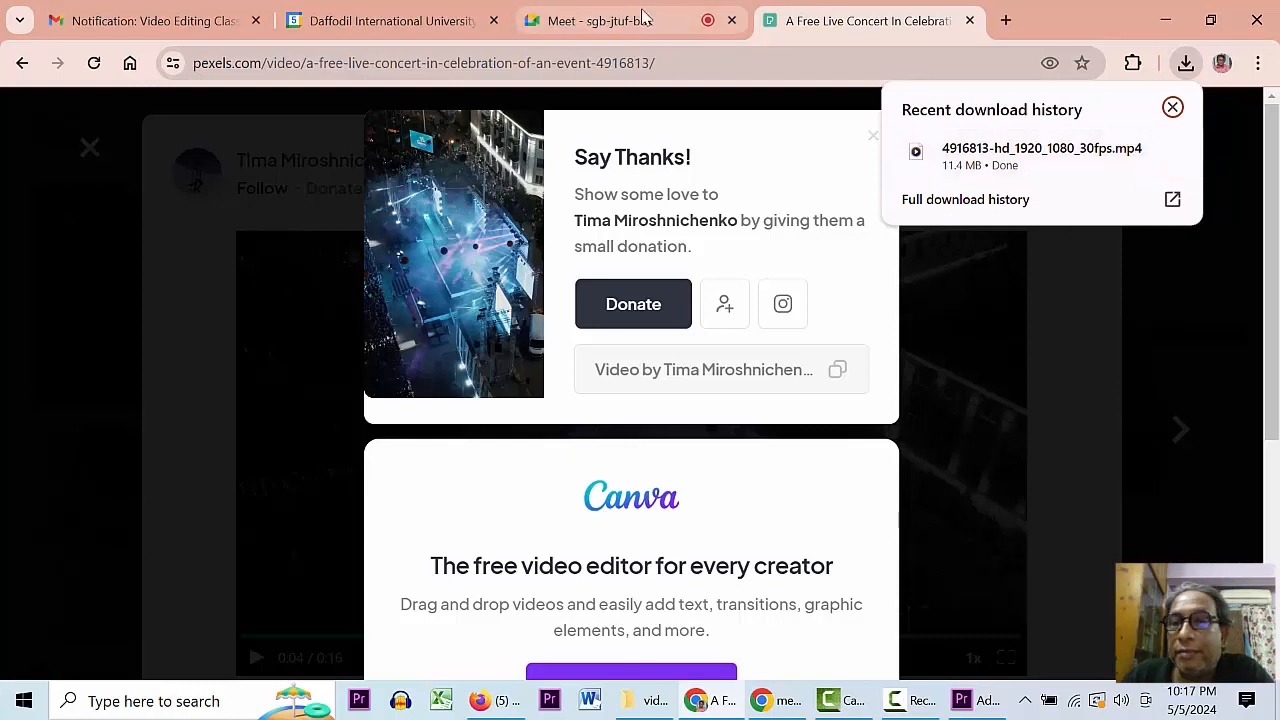
left_click(983, 292)
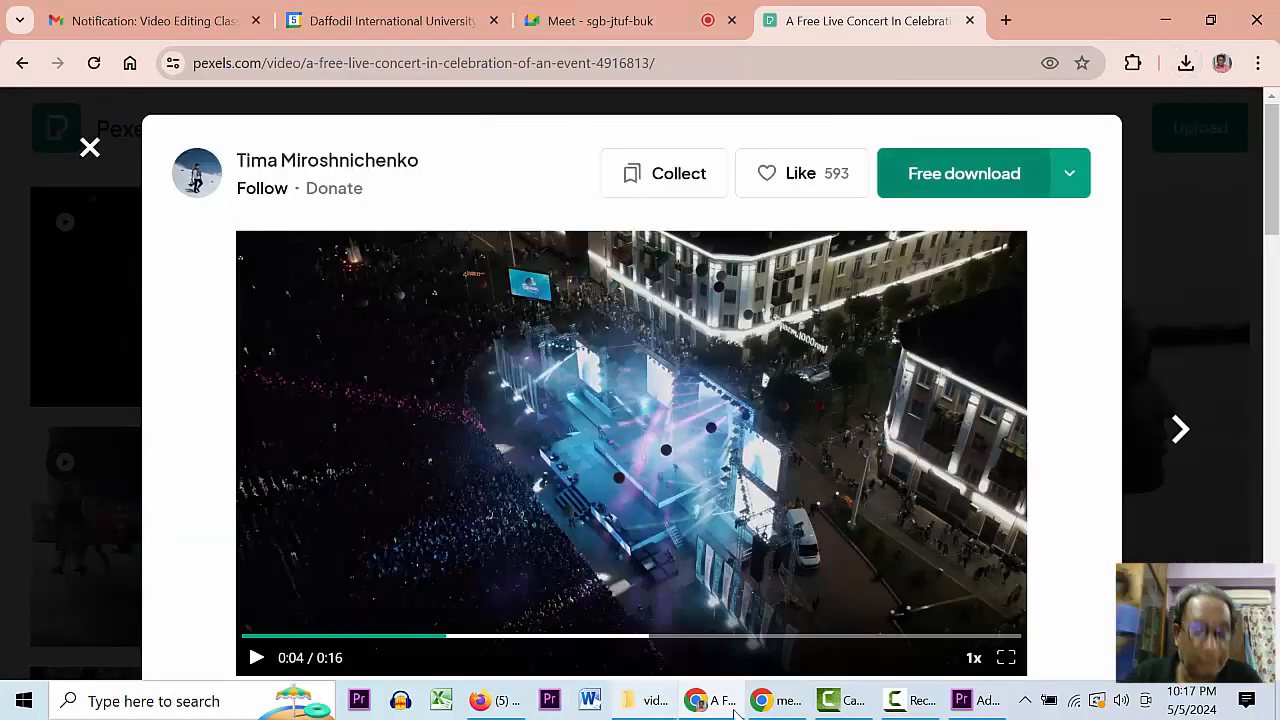
left_click(960, 701)
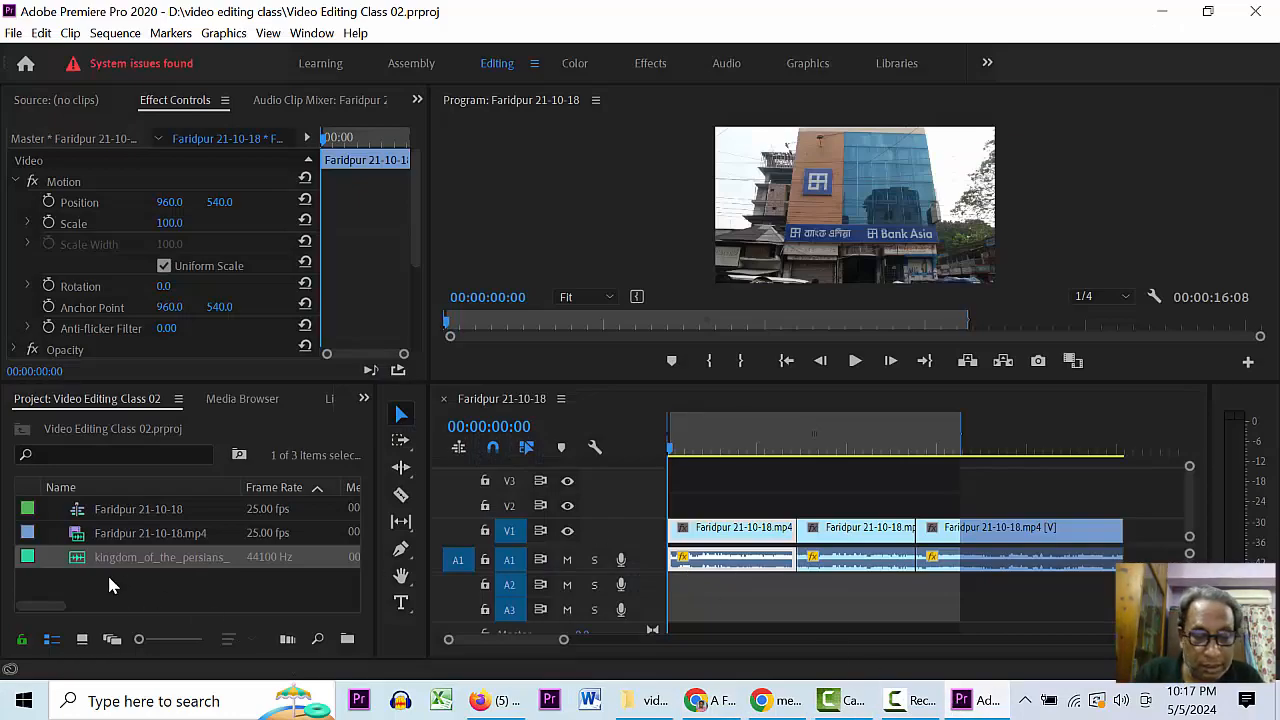
- Import 4916813-hd_1920_1080_30fps.mp4 from the Downloads folder into the Project panel
right_click(110, 588)
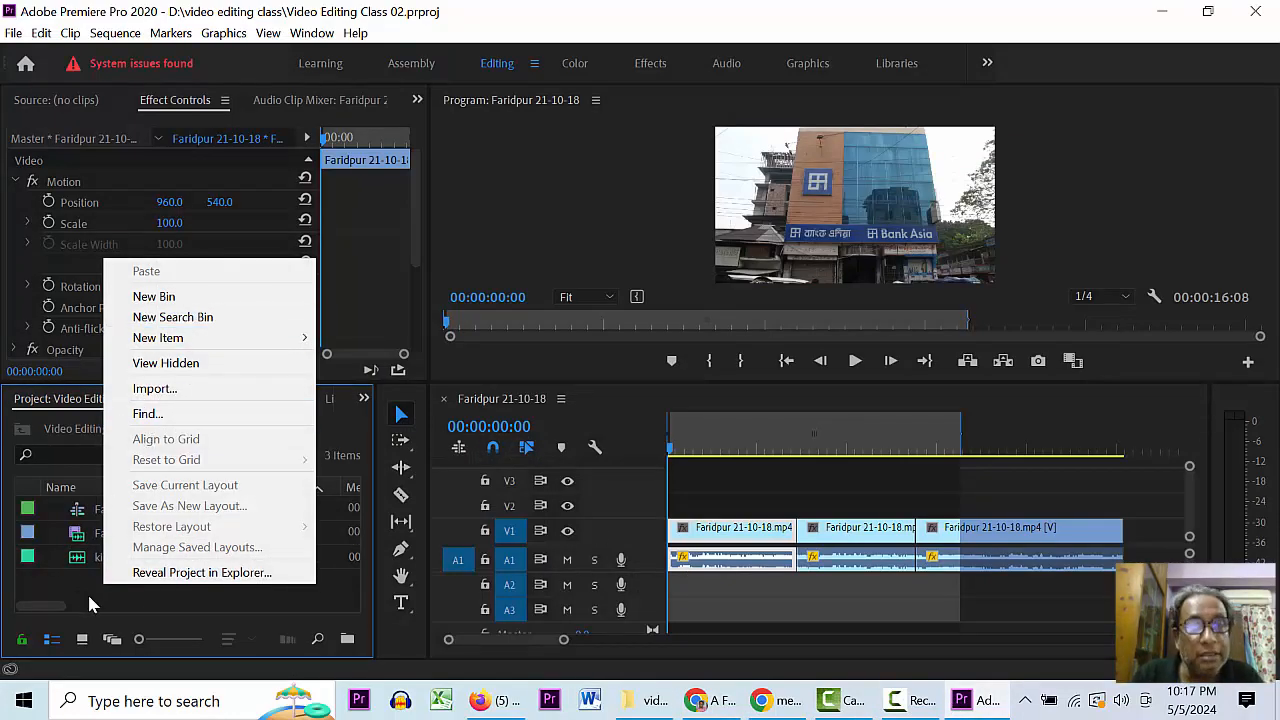
left_click(89, 597)
right_click(105, 598)
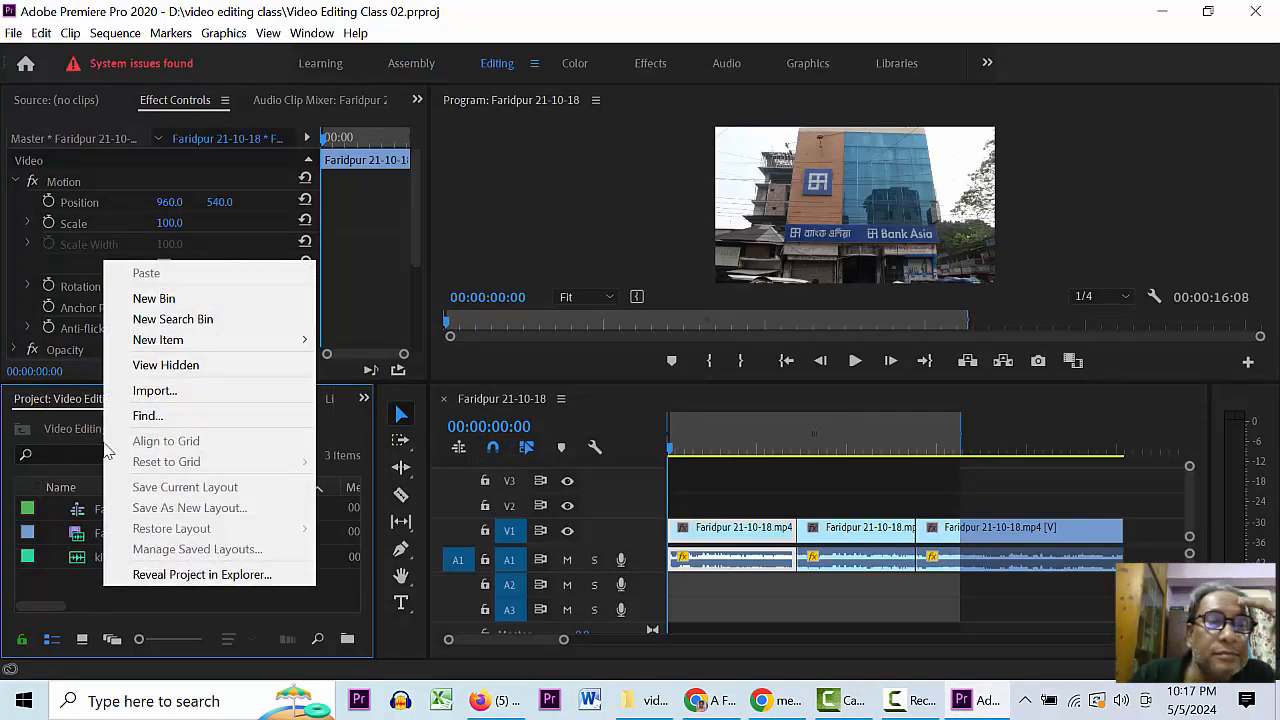
left_click(112, 596)
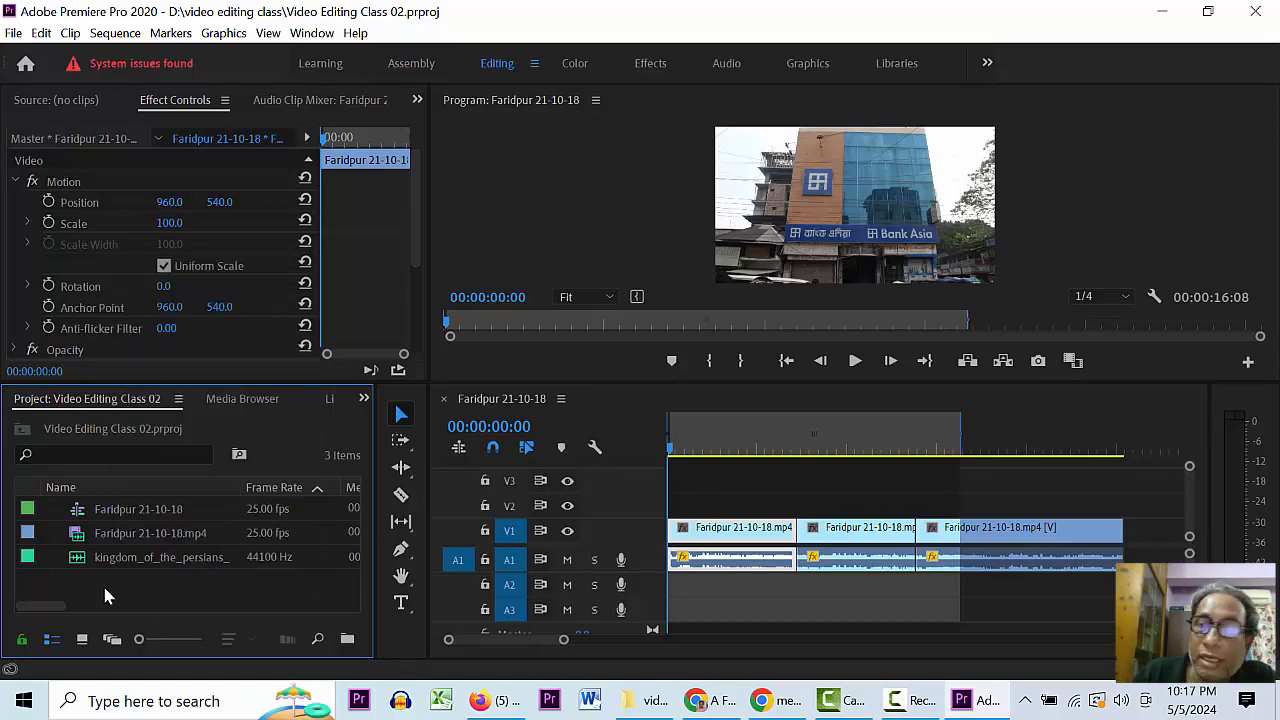
right_click(106, 596)
left_click(200, 392)
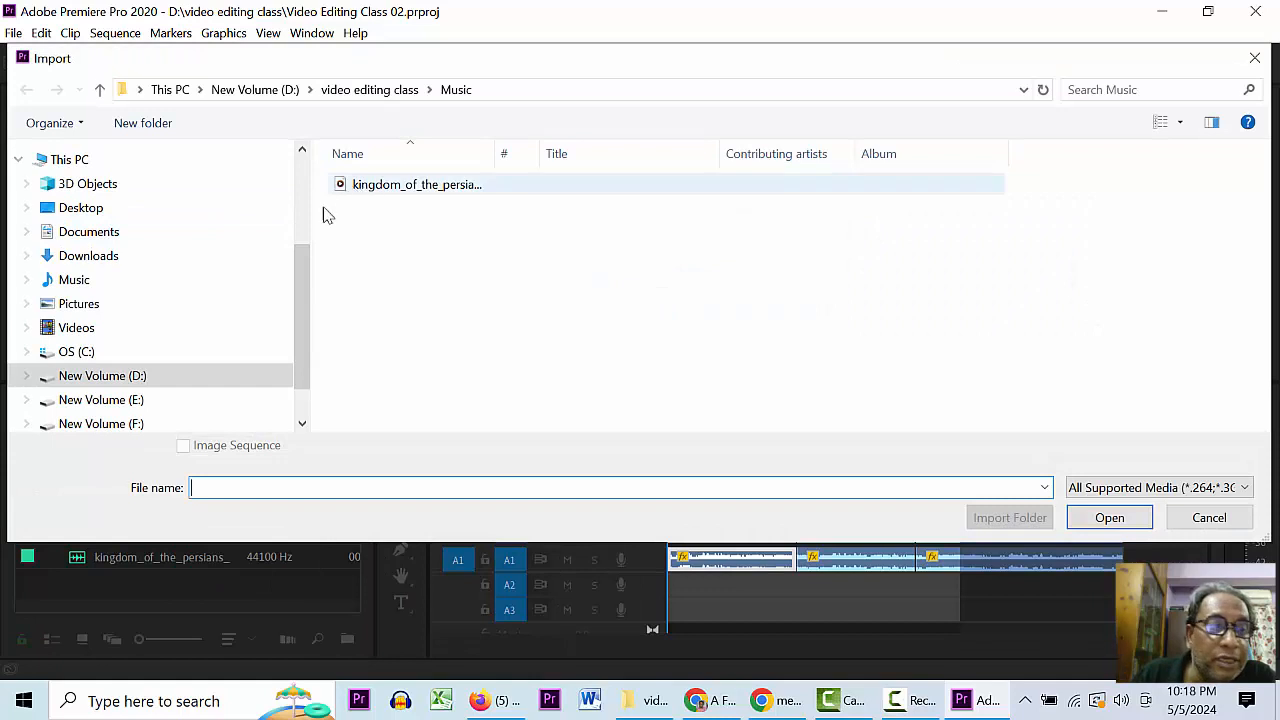
left_click(86, 257)
left_click(362, 250)
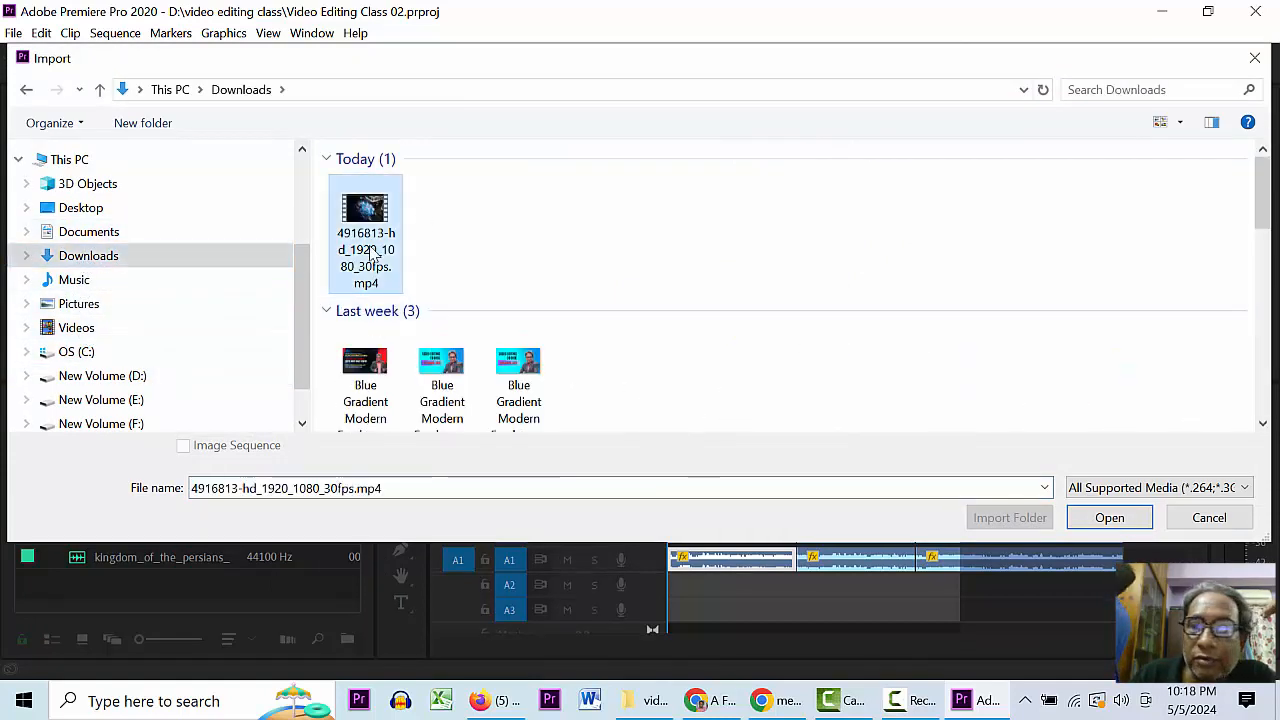
left_click(1109, 517)
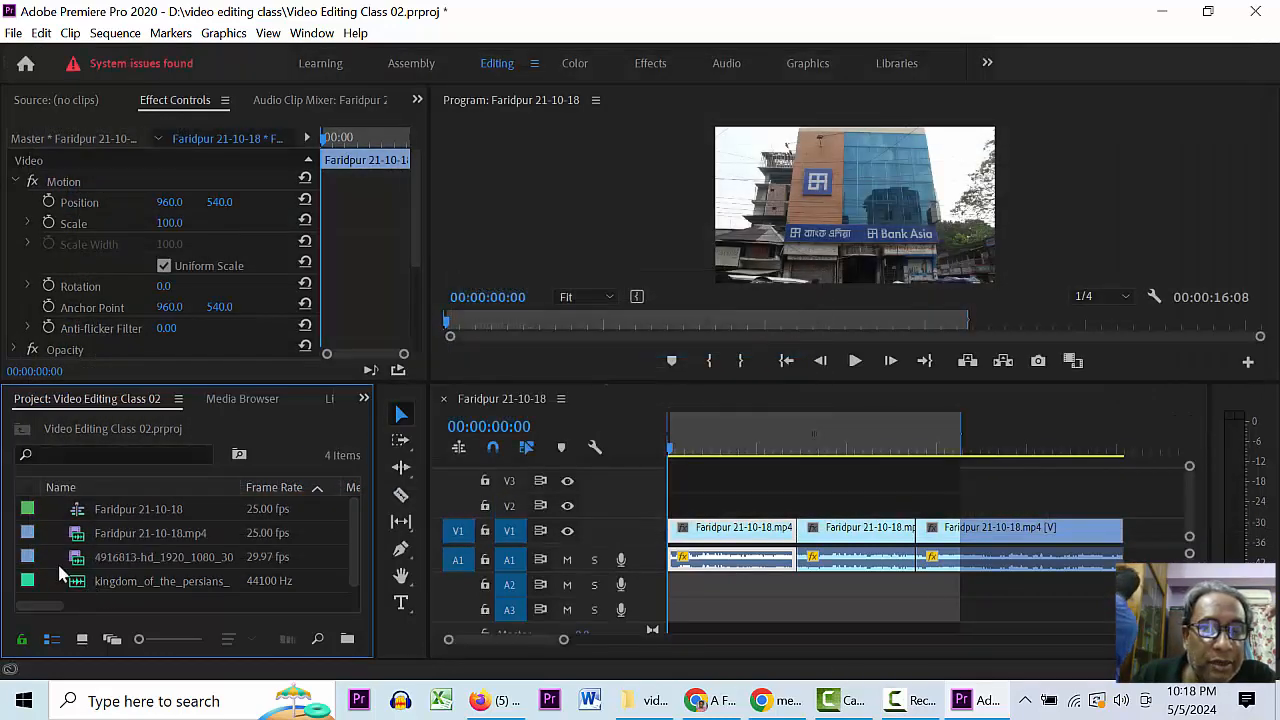
- Load the concert clip in the Source Monitor, place its audio on A2, and expand A2
double_click(80, 565)
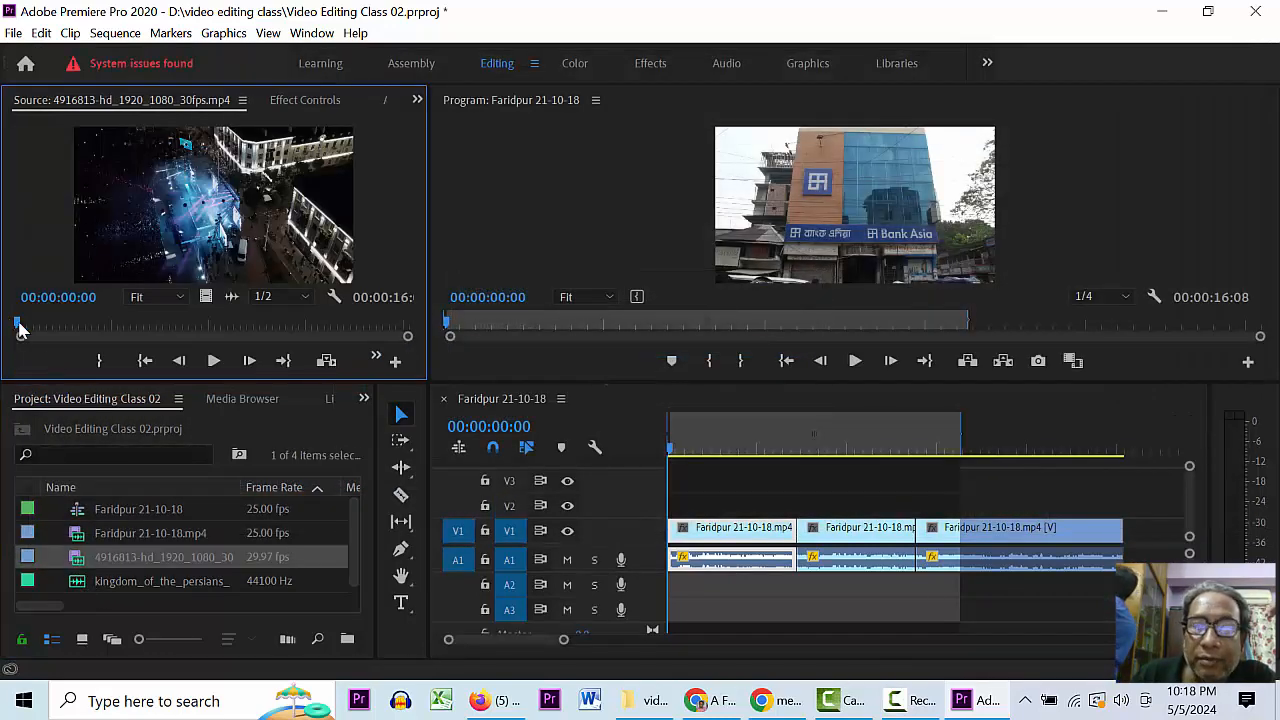
mouse_move(20, 330)
left_mouse_down()
mouse_move(296, 319)
mouse_move(3, 335)
left_mouse_up()
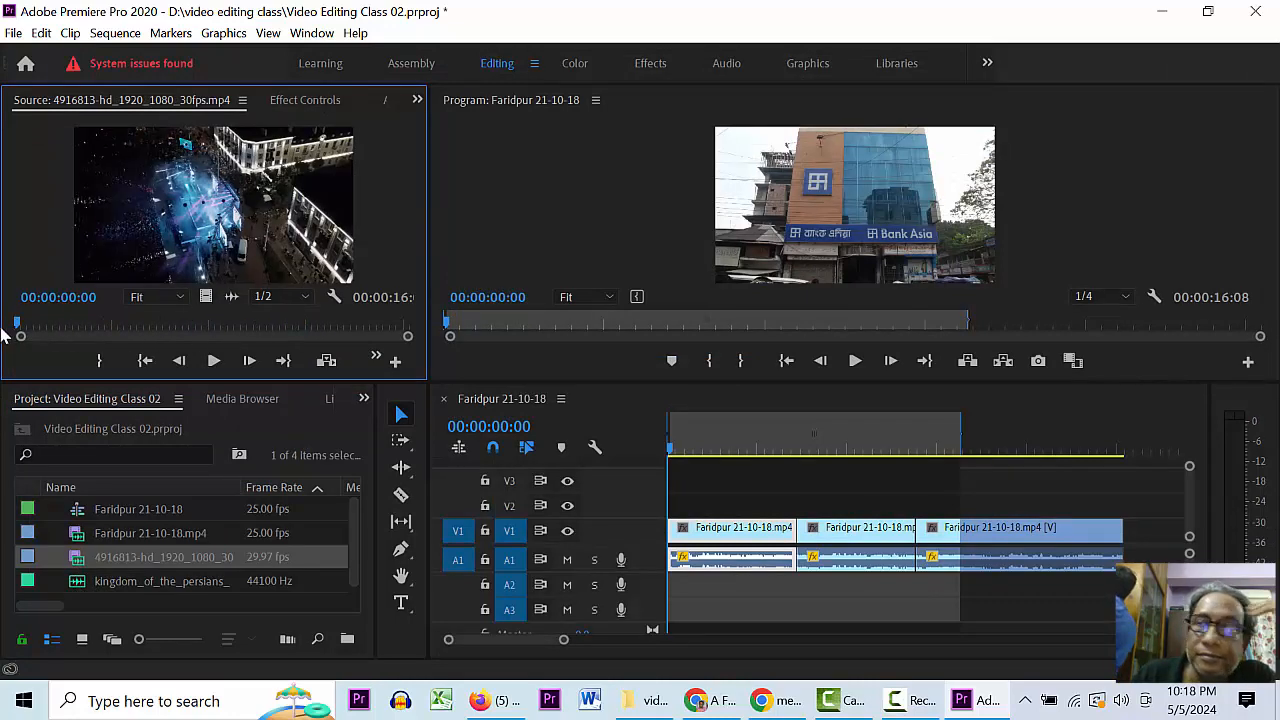
left_click(53, 567)
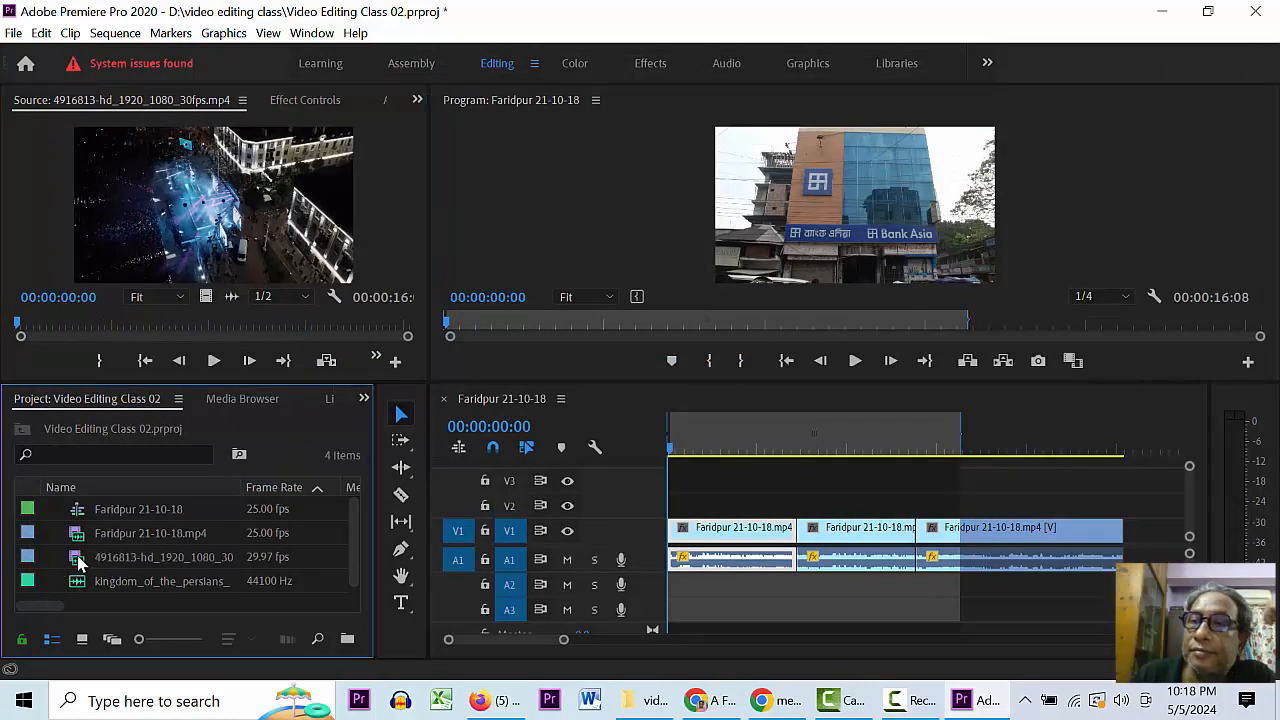
left_click(80, 565)
left_click(43, 558)
double_click(79, 557)
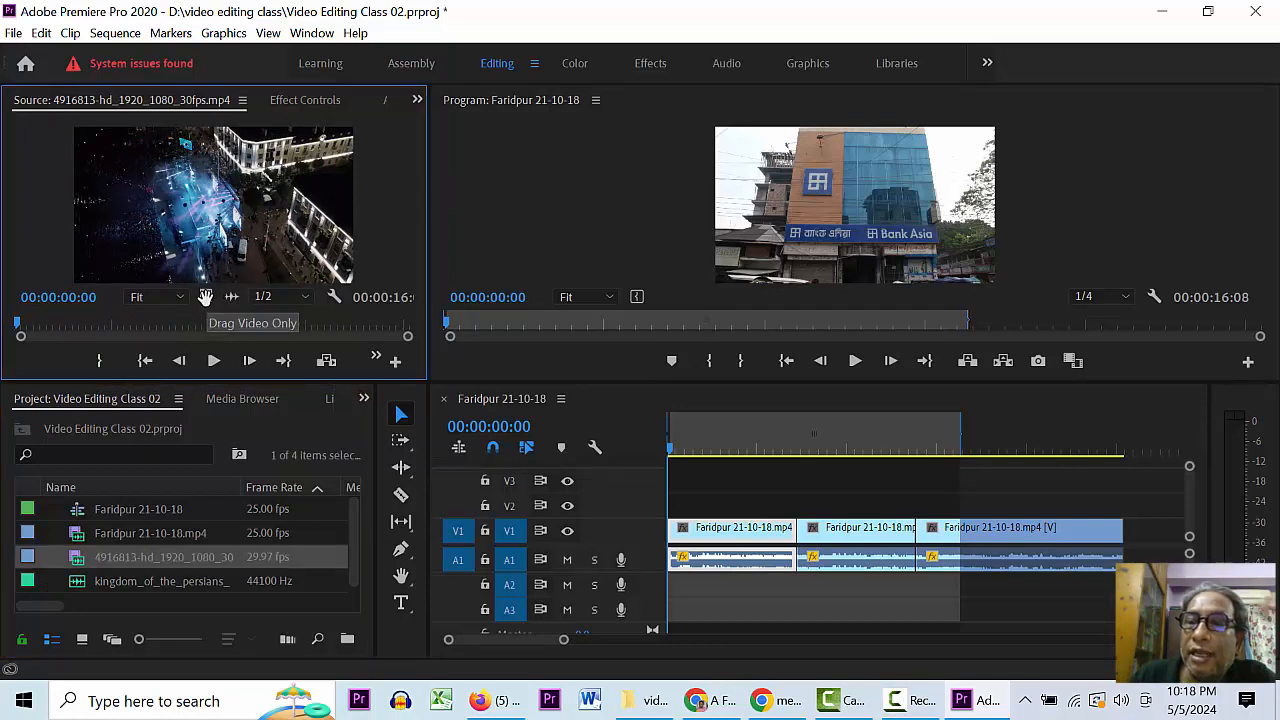
left_click_drag(231, 298, 670, 590)
left_click(713, 437)
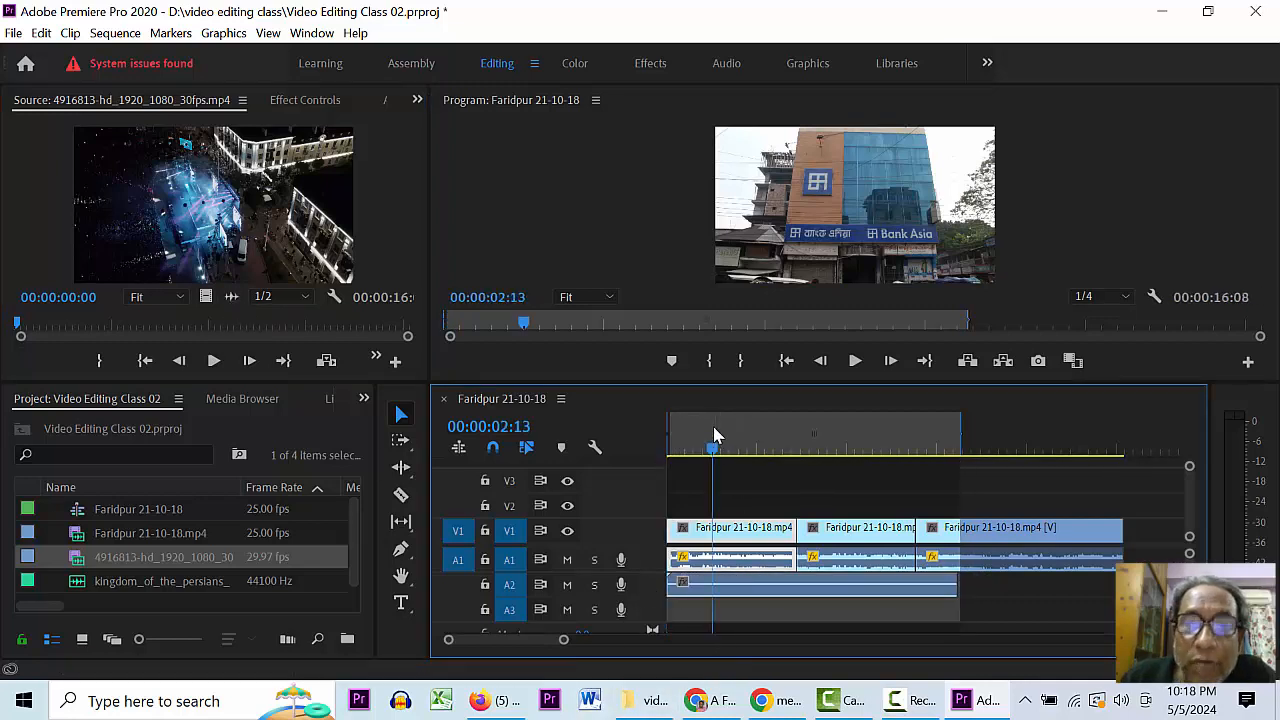
double_click(653, 585)
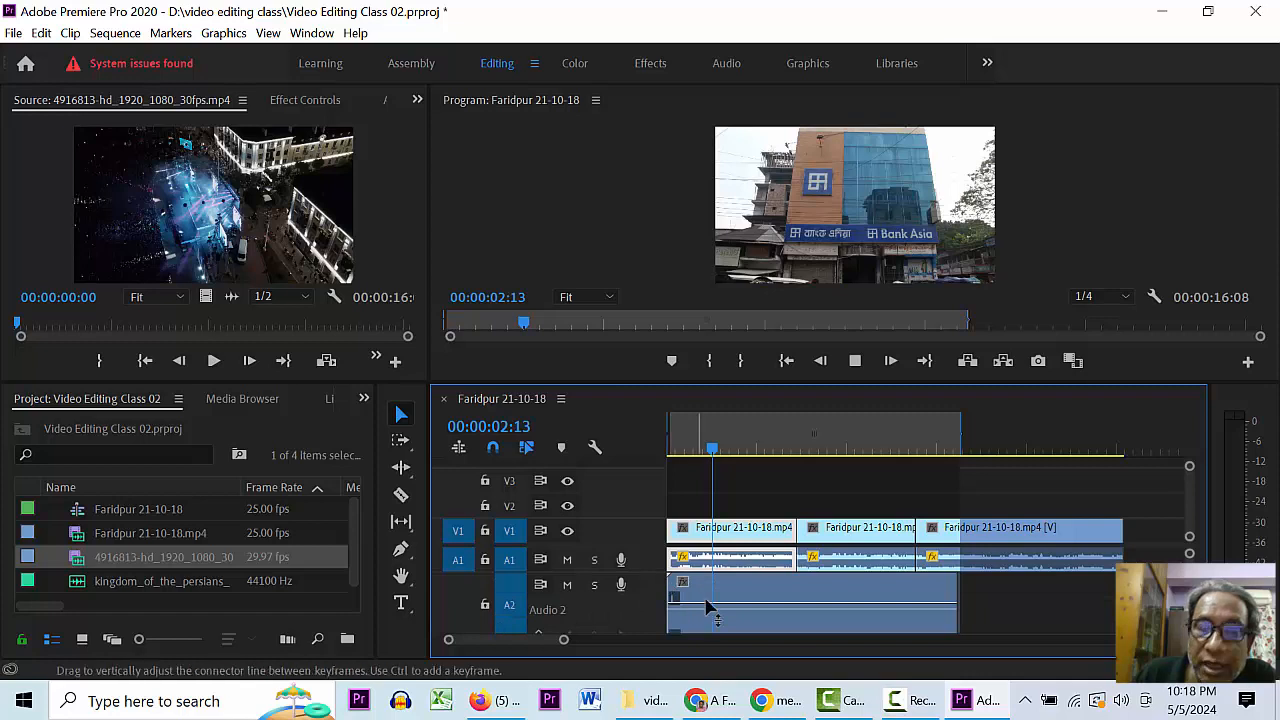
- Delete the concert audio from A2 and return the playhead to the sequence start
double_click(810, 604)
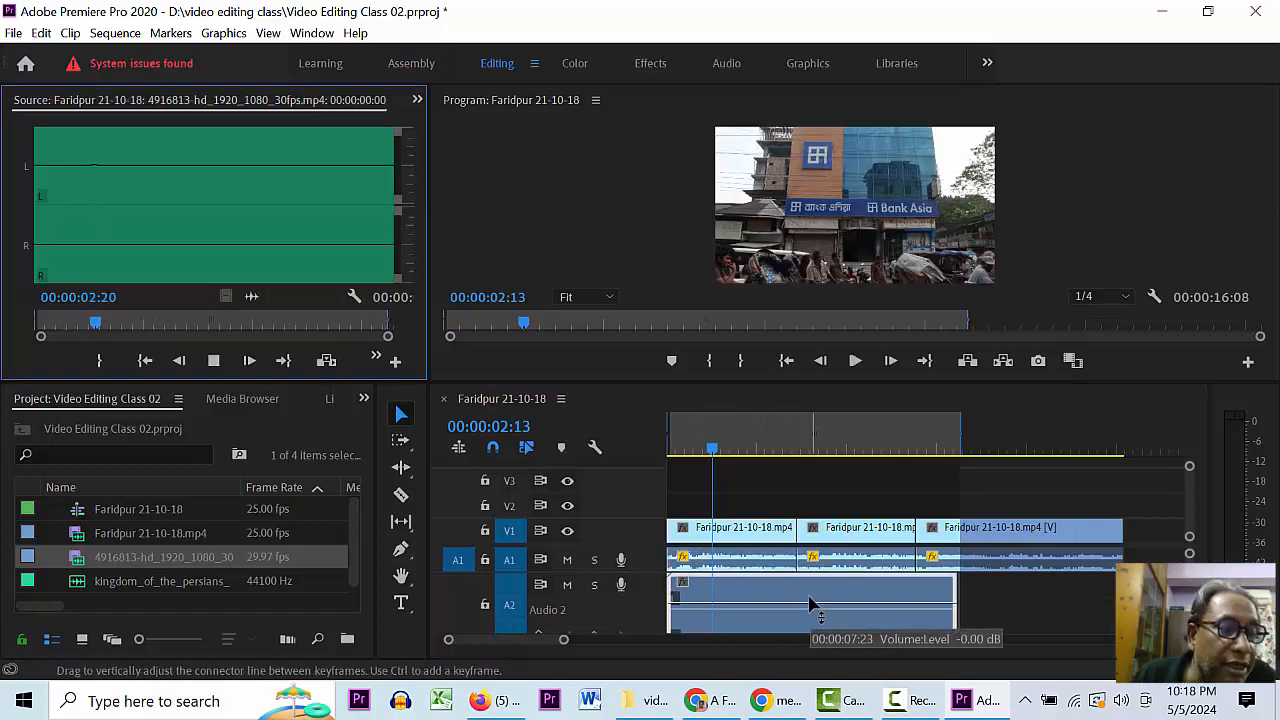
key("space")
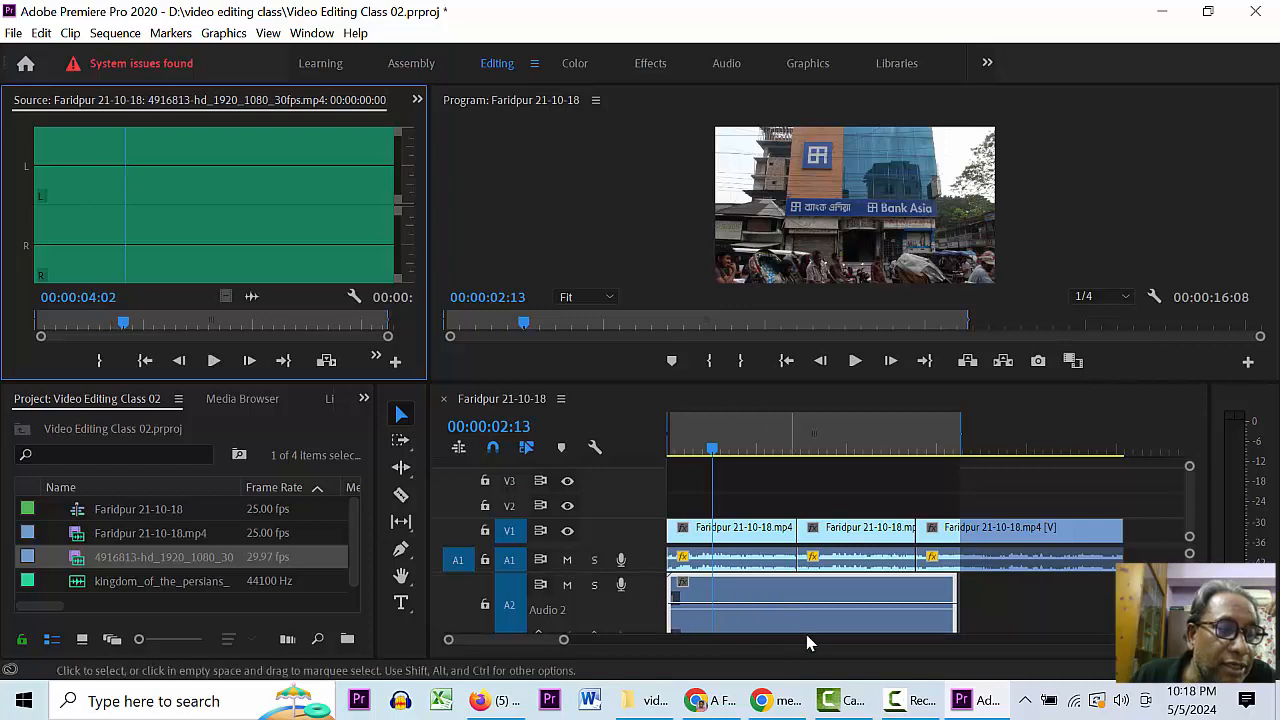
left_click(866, 595)
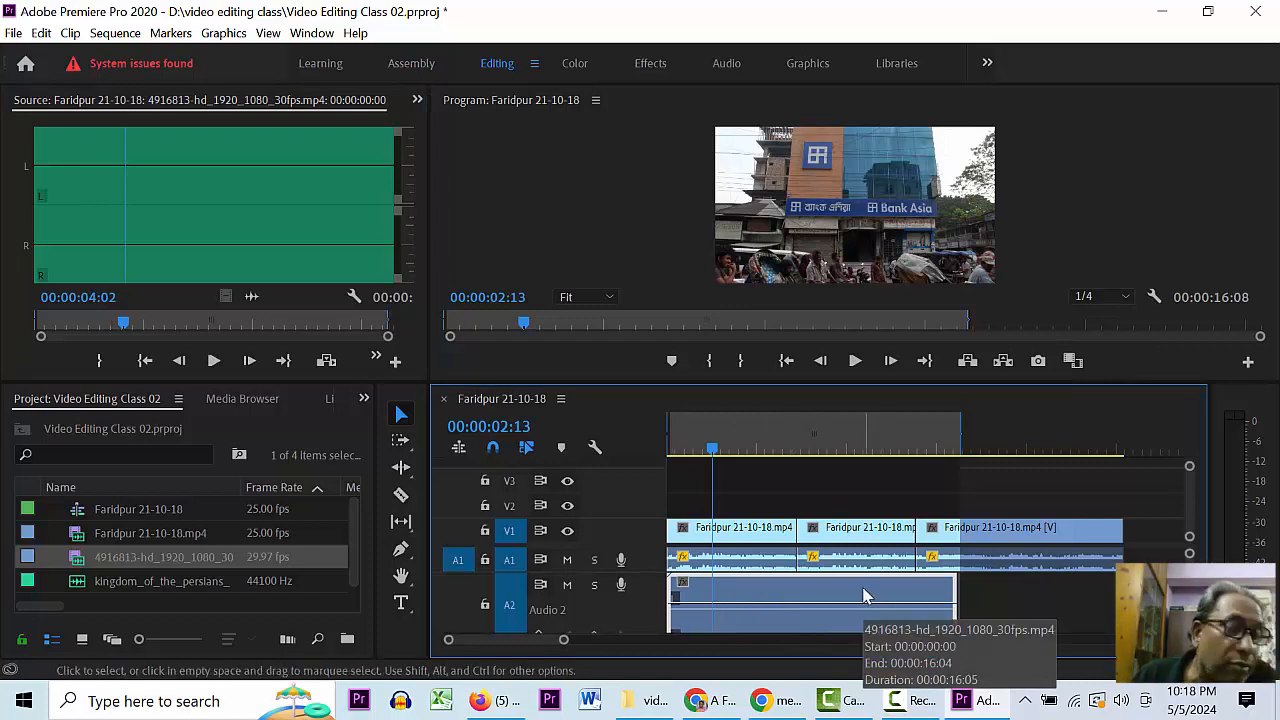
key("Delete")
key("space")
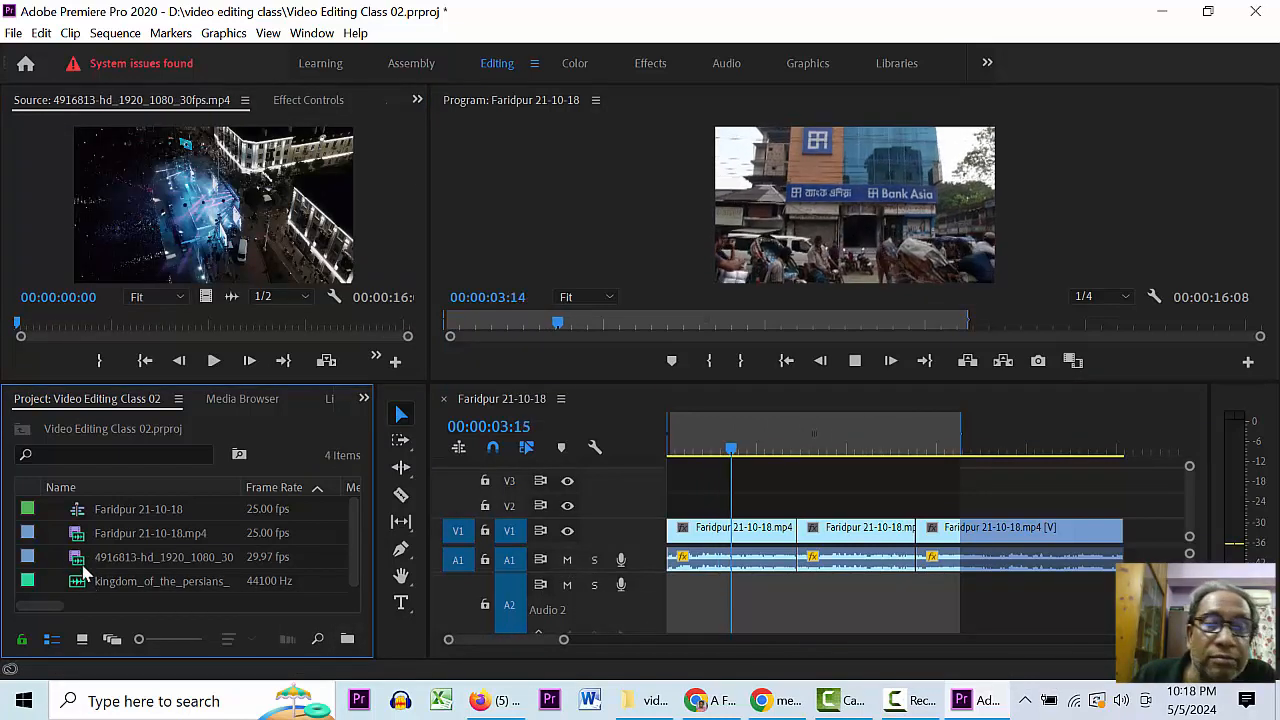
key("space")
left_click_drag(693, 453, 309, 513)
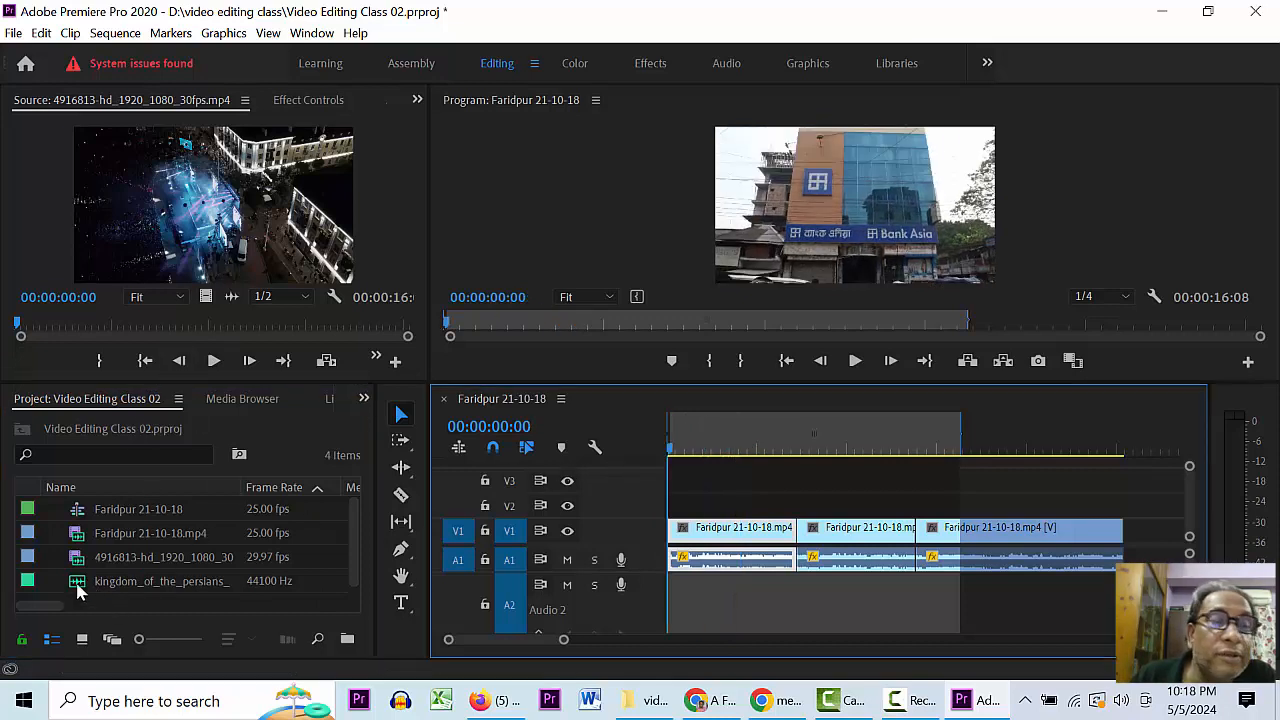
- Back on Pexels, preview the skateboarders-with-boombox video and close it
mouse_move(780, 693)
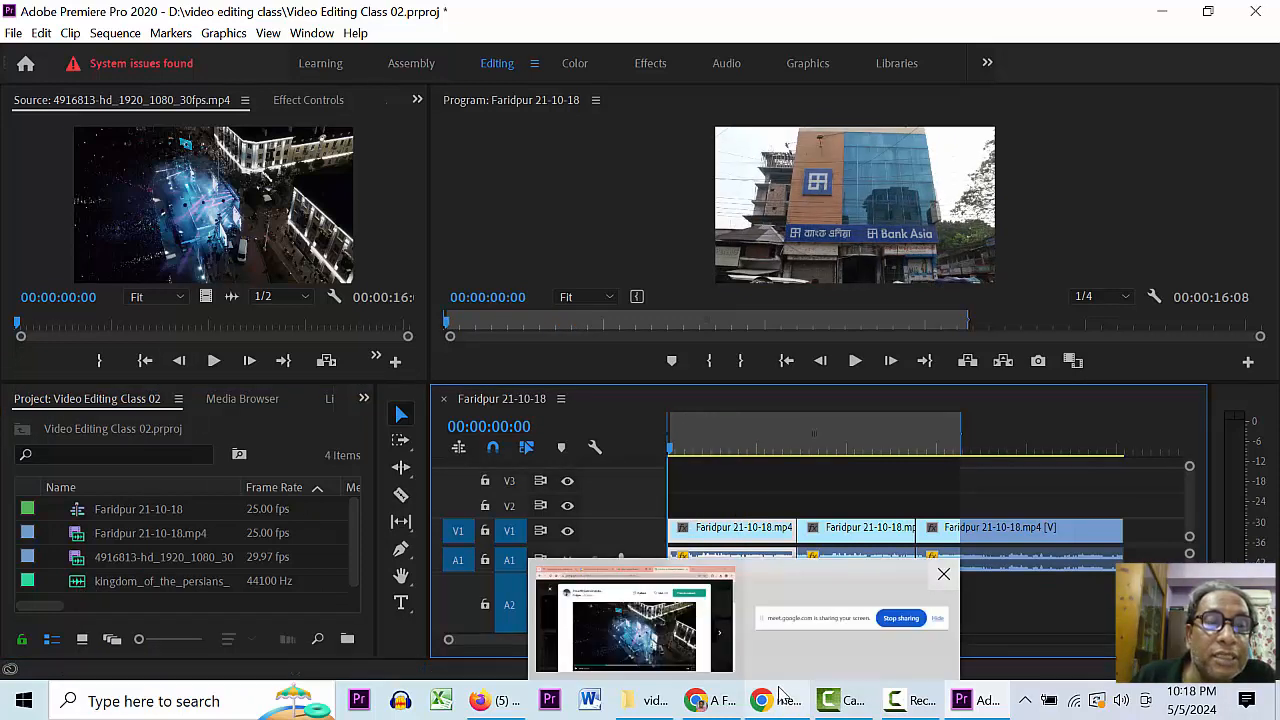
left_click(716, 704)
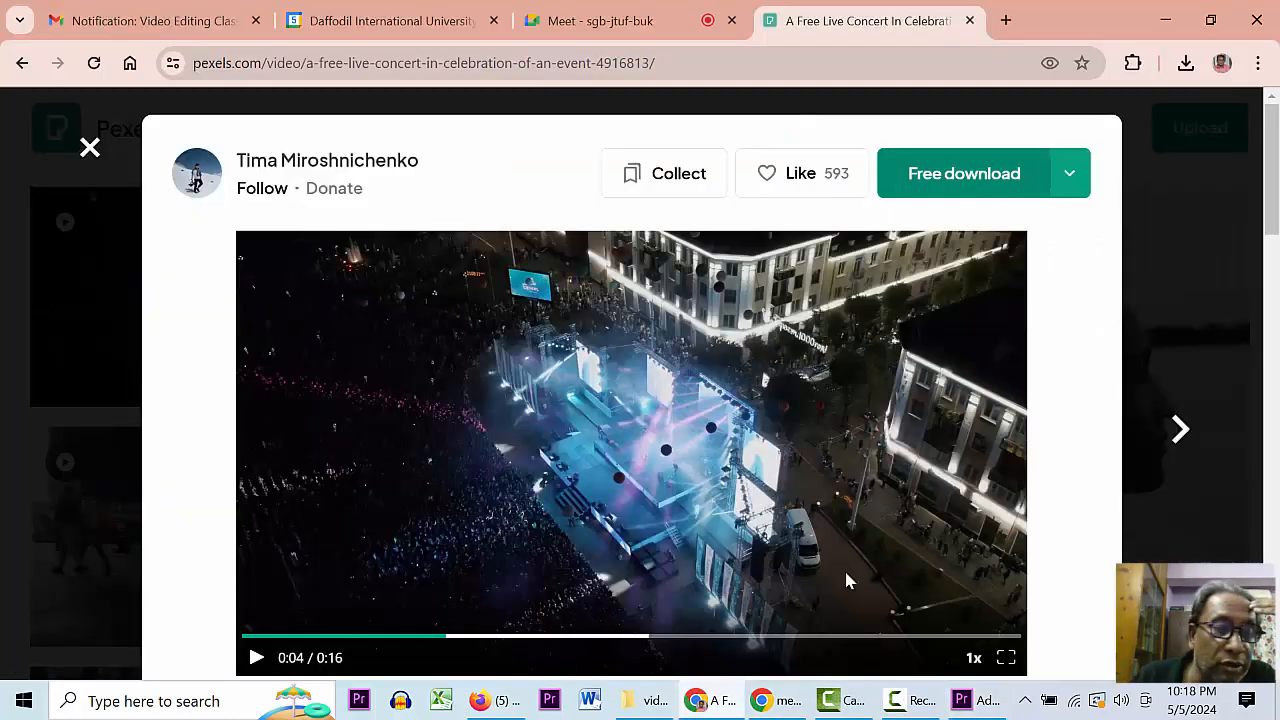
left_click(90, 148)
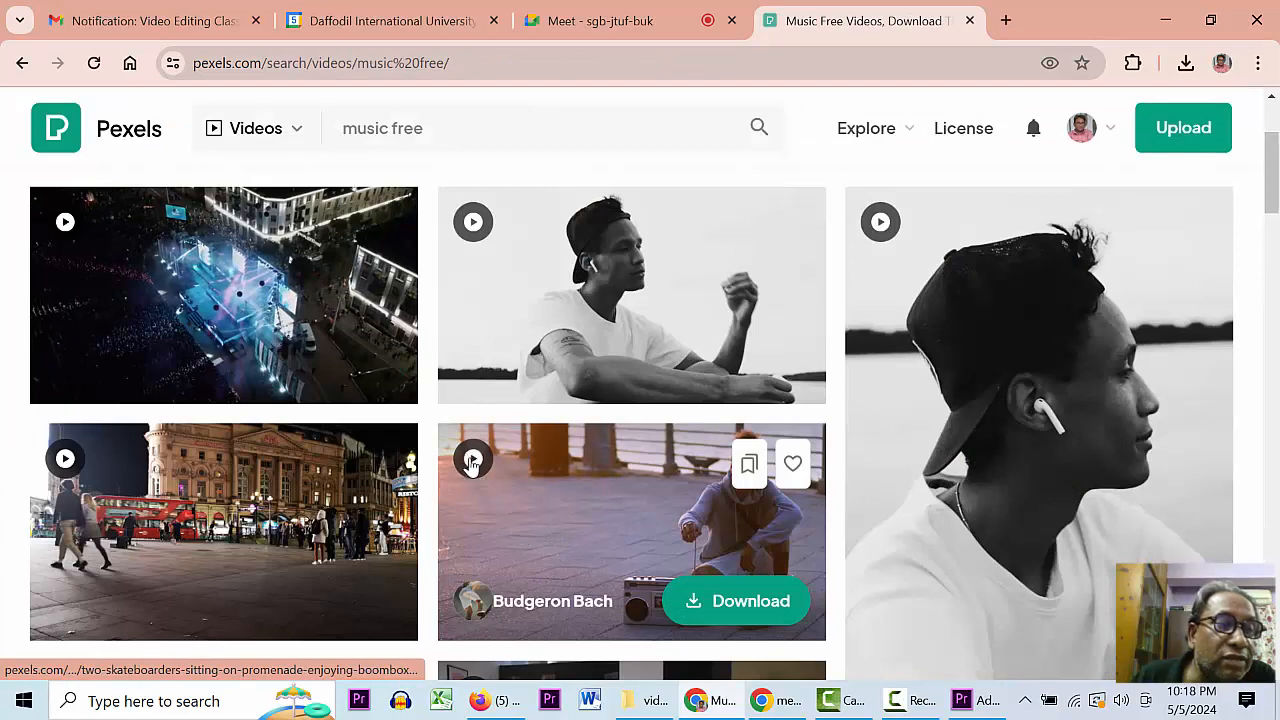
left_click(475, 460)
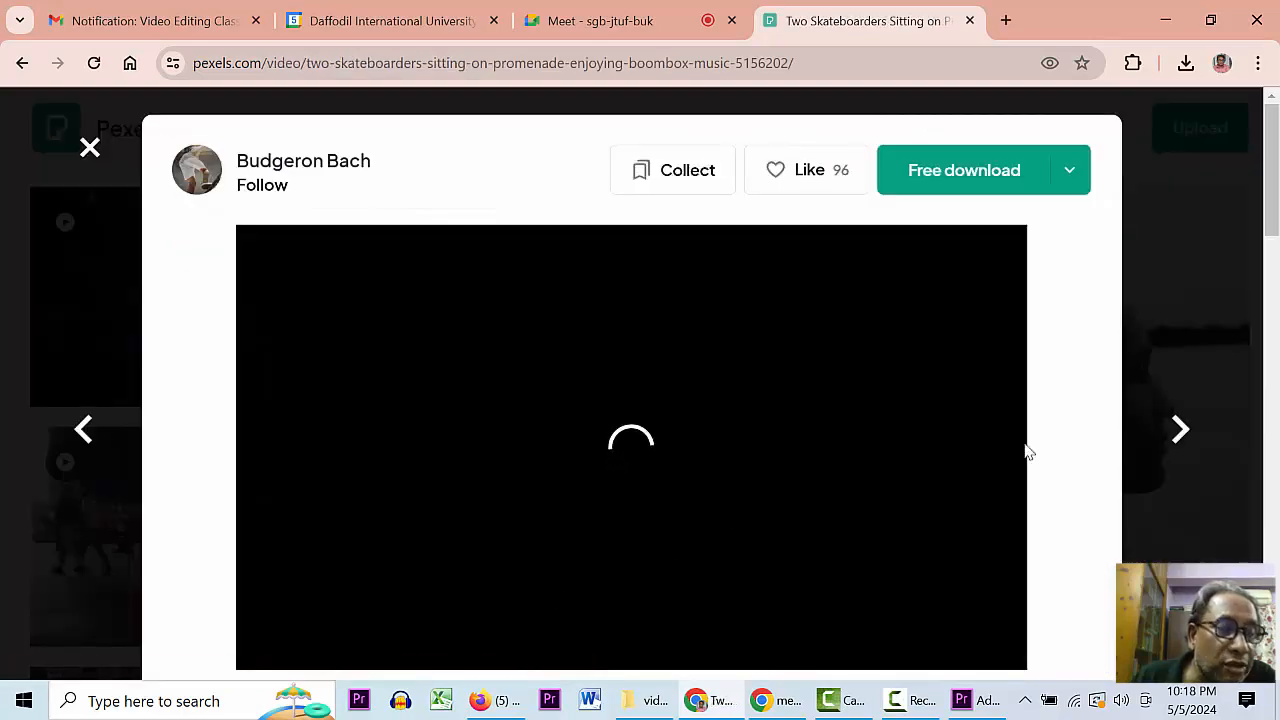
left_click_drag(1268, 190, 1268, 214)
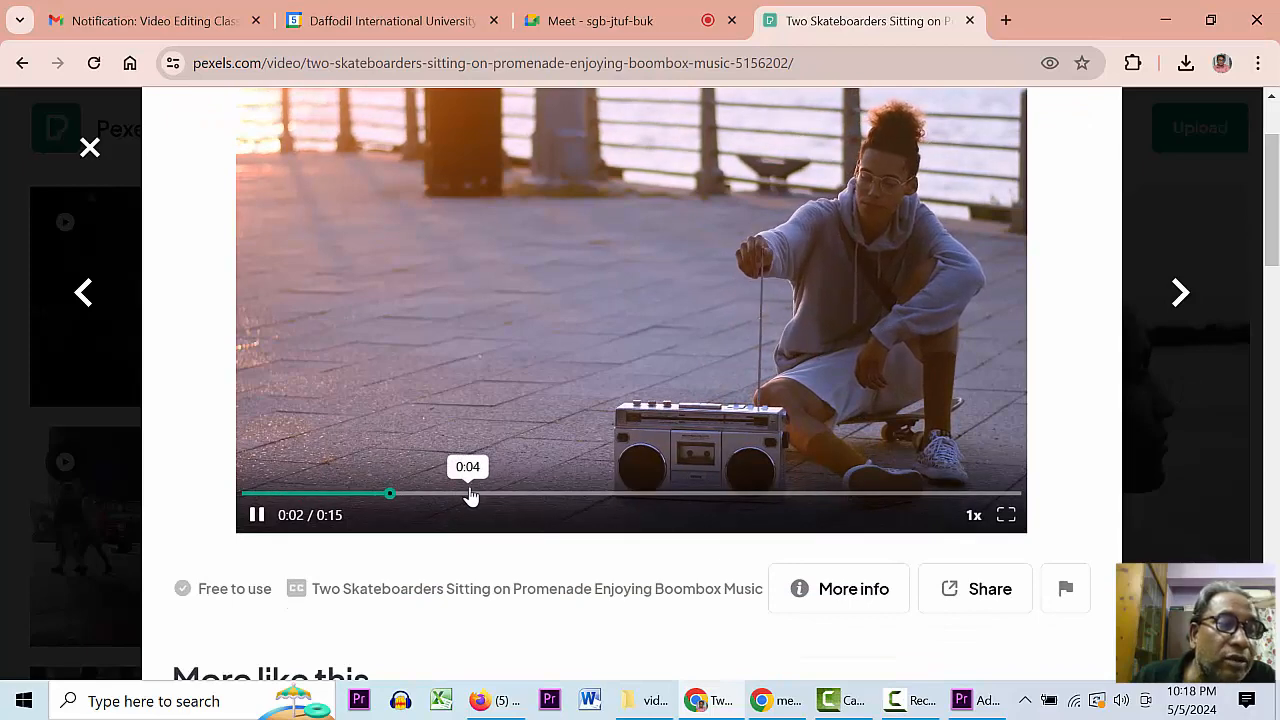
left_click(563, 493)
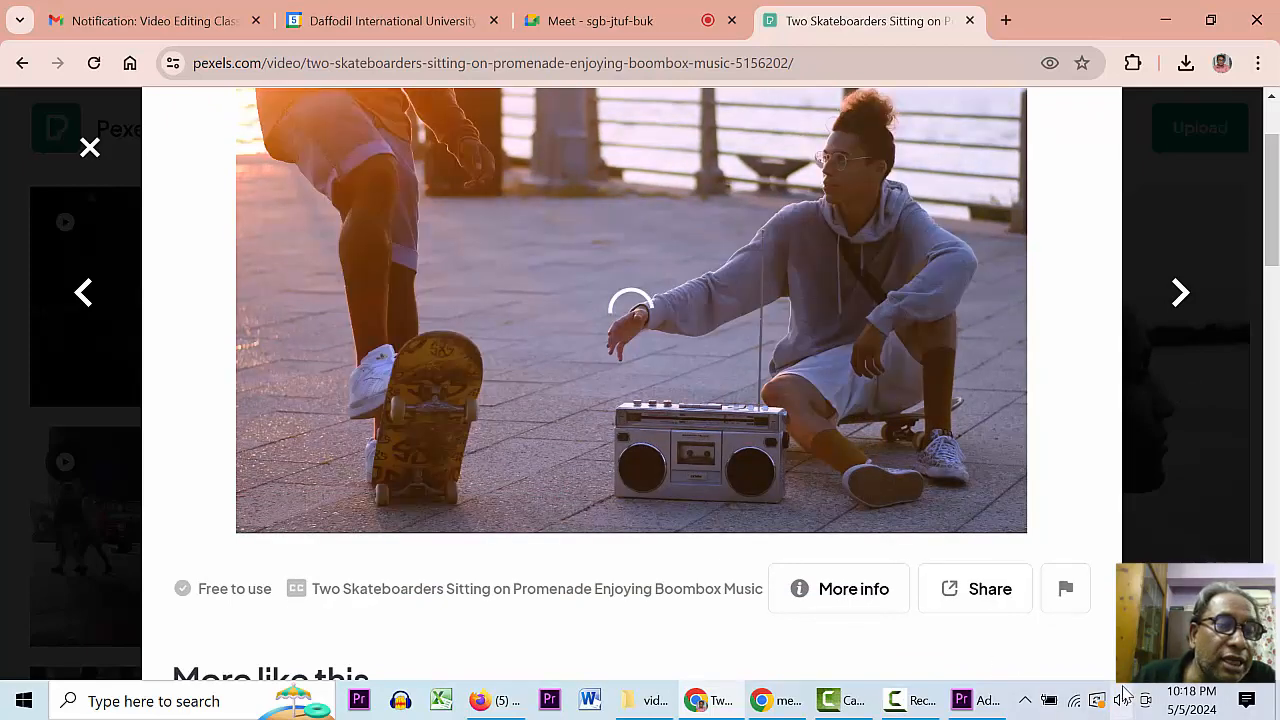
left_click_drag(1270, 230, 1270, 206)
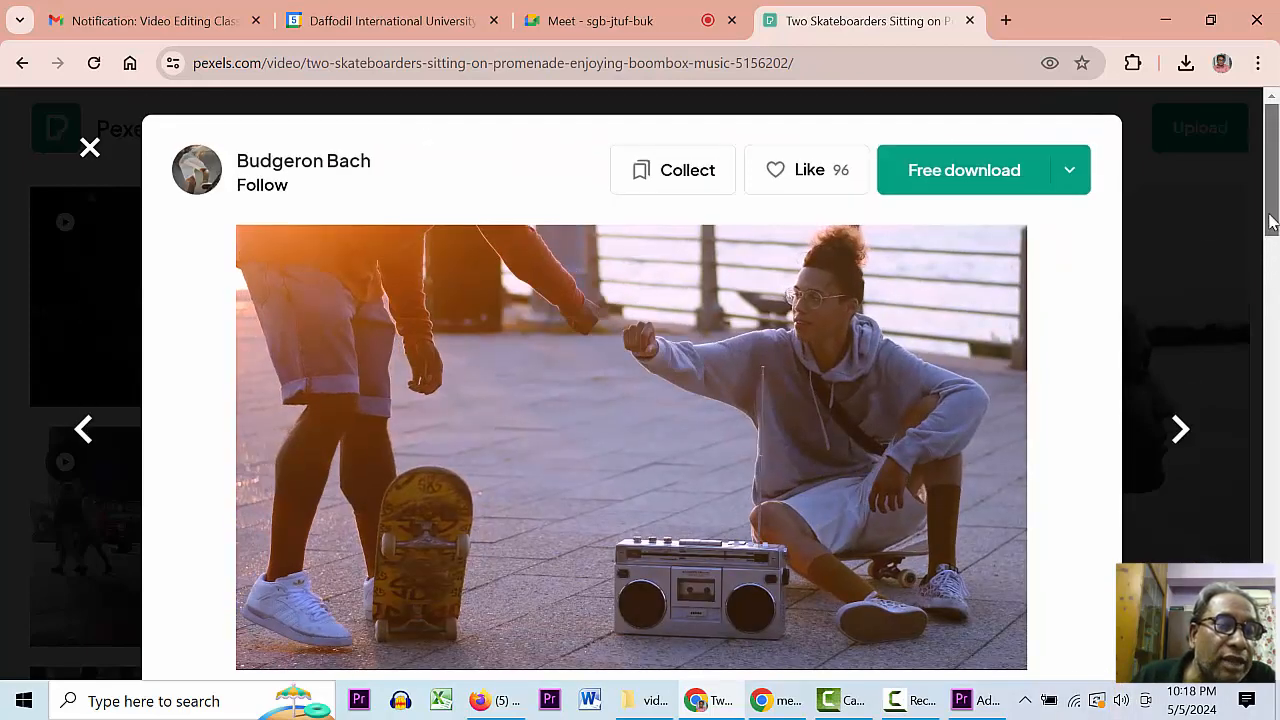
left_click(100, 160)
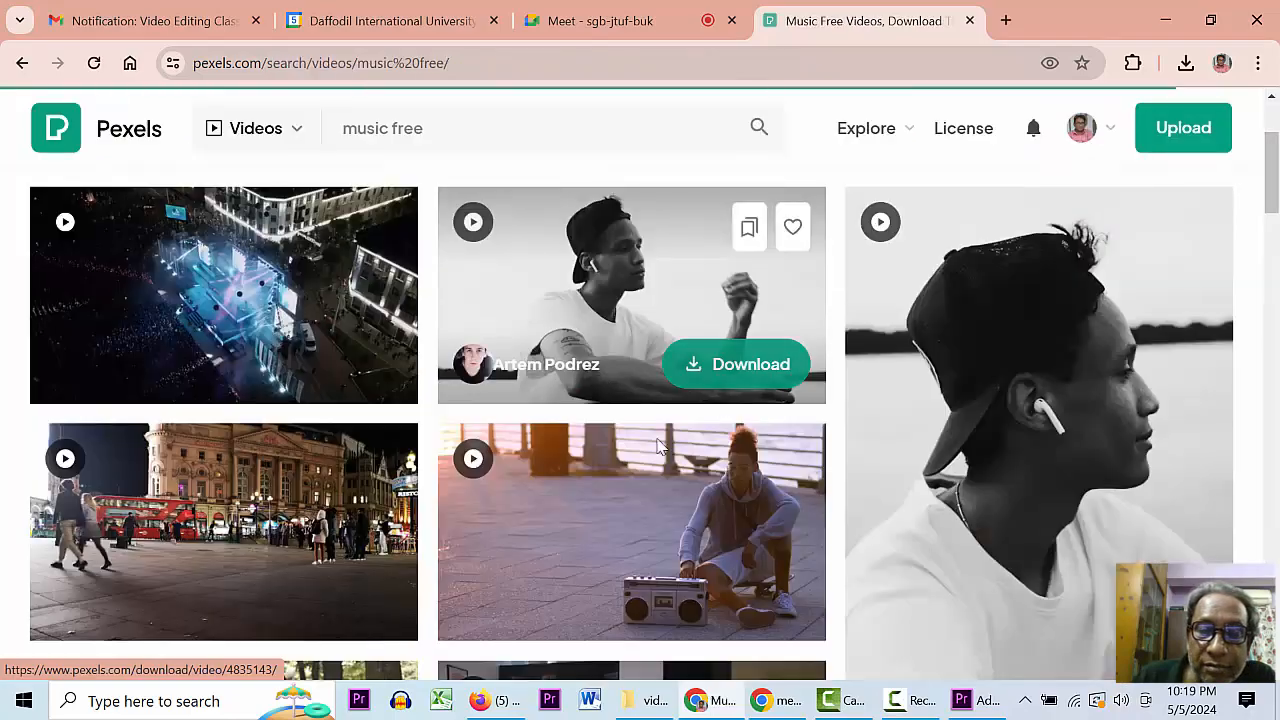
left_click_drag(1268, 192, 1262, 366)
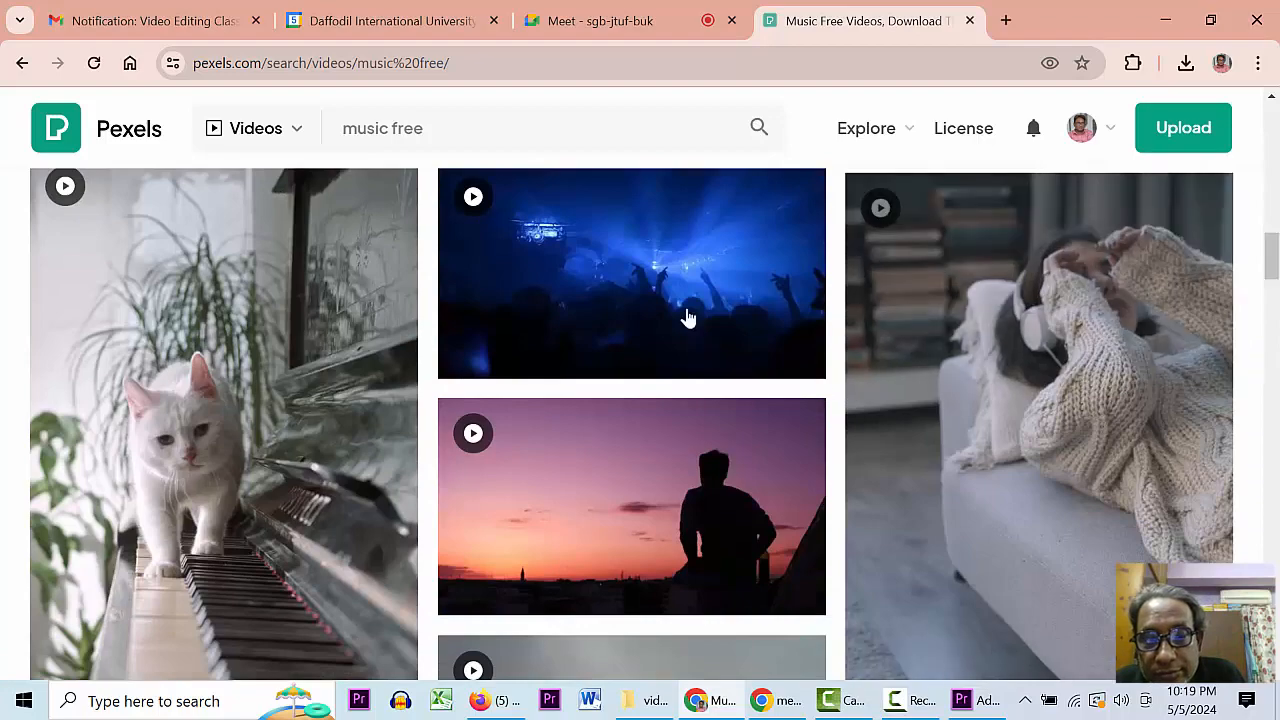
- Download the blue concert video as 2022395-hd_1920_1080_30fps.mp4 (7.8 MB) and return to Premiere Pro
left_click(663, 287)
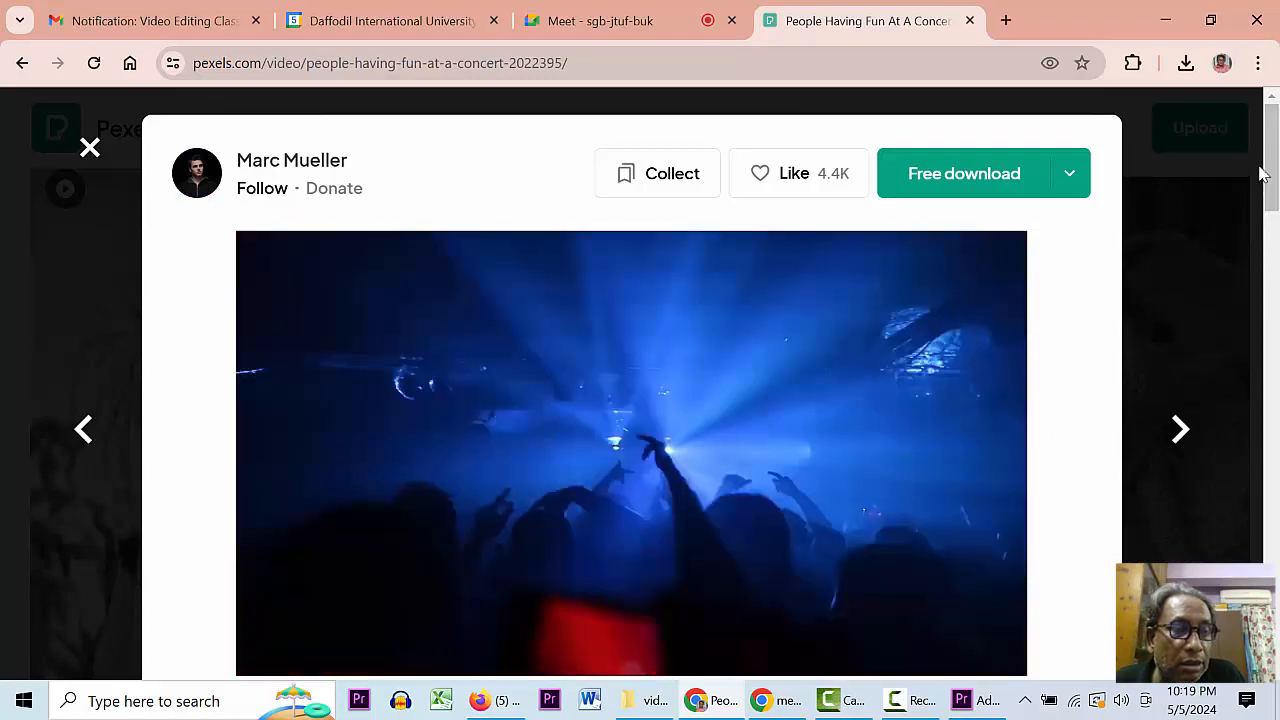
left_click_drag(1266, 135, 1270, 228)
scroll(1270, 228, "up", 6)
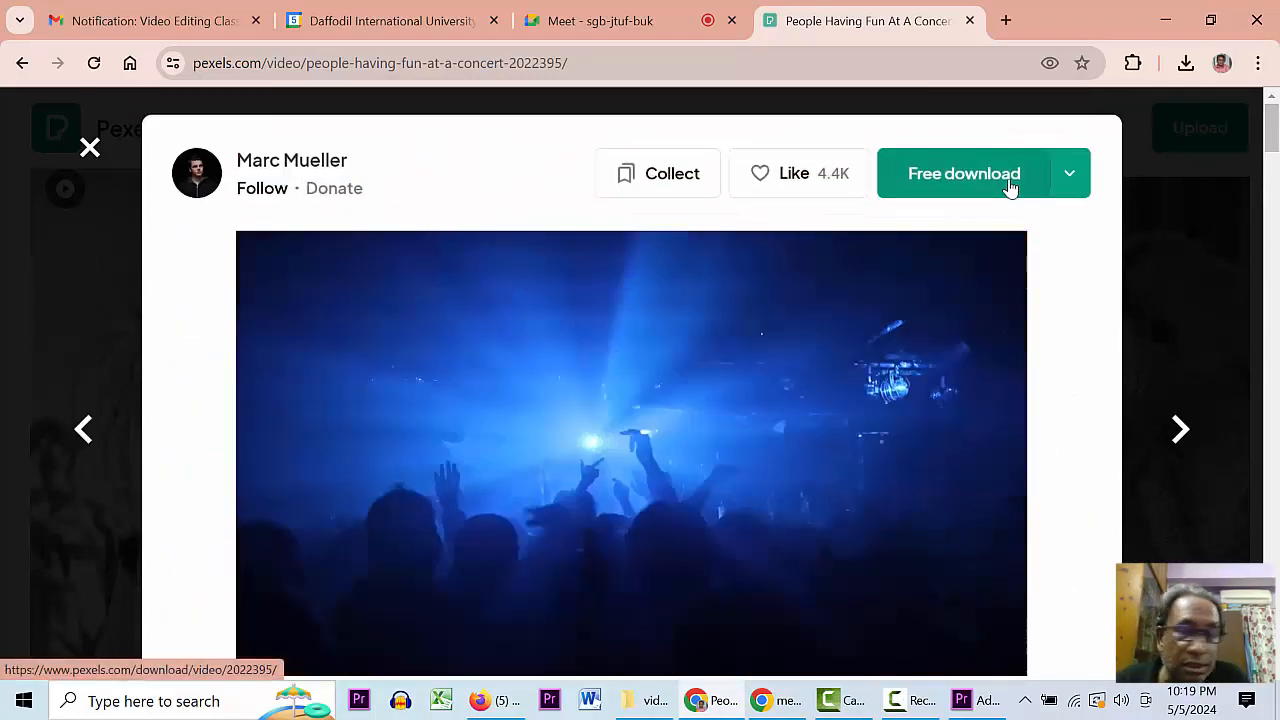
left_click(1009, 188)
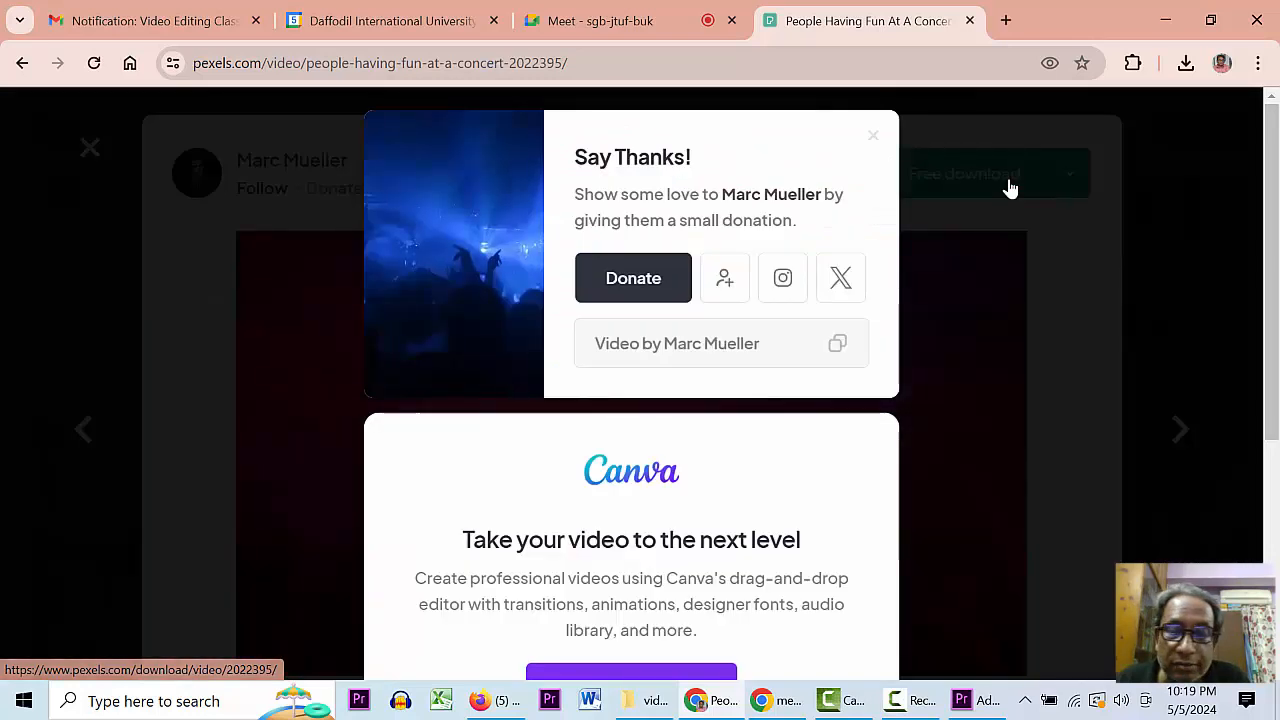
left_click(1186, 63)
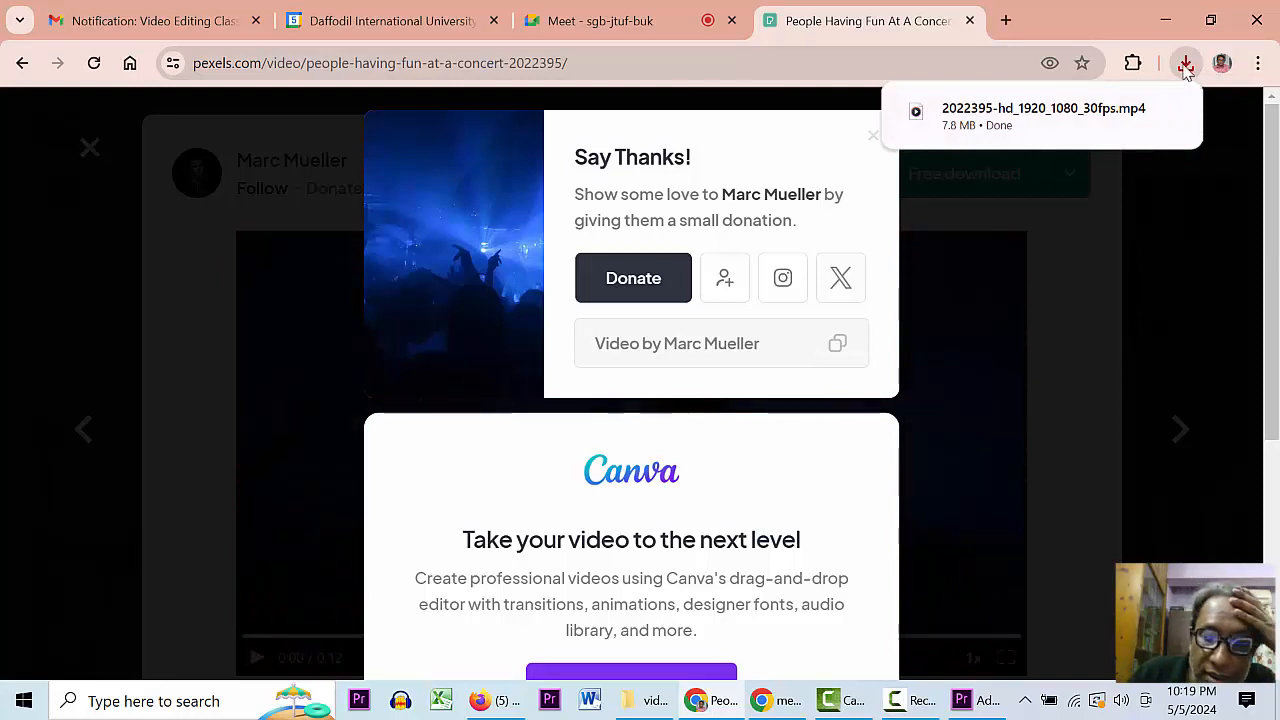
left_click(975, 702)
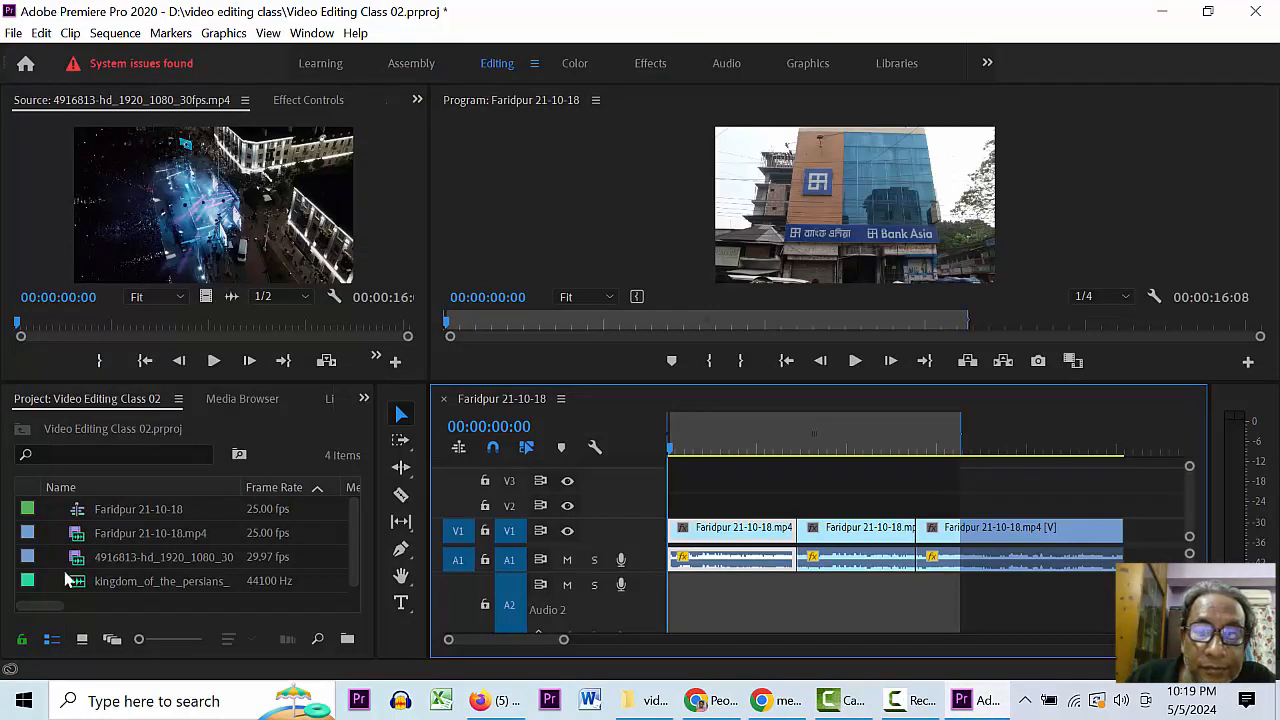
- Import 2022395-hd_1920_1080_30fps.mp4 from Downloads and open it in the Source Monitor
left_click(83, 538)
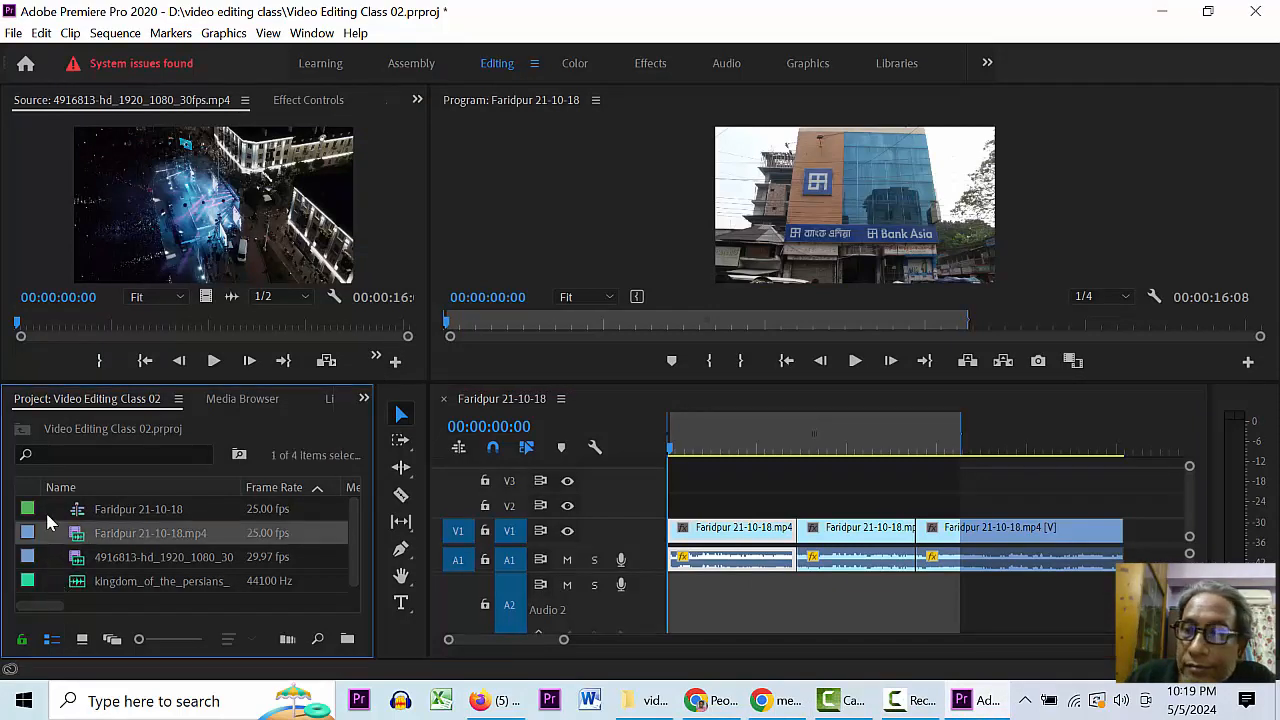
right_click(115, 598)
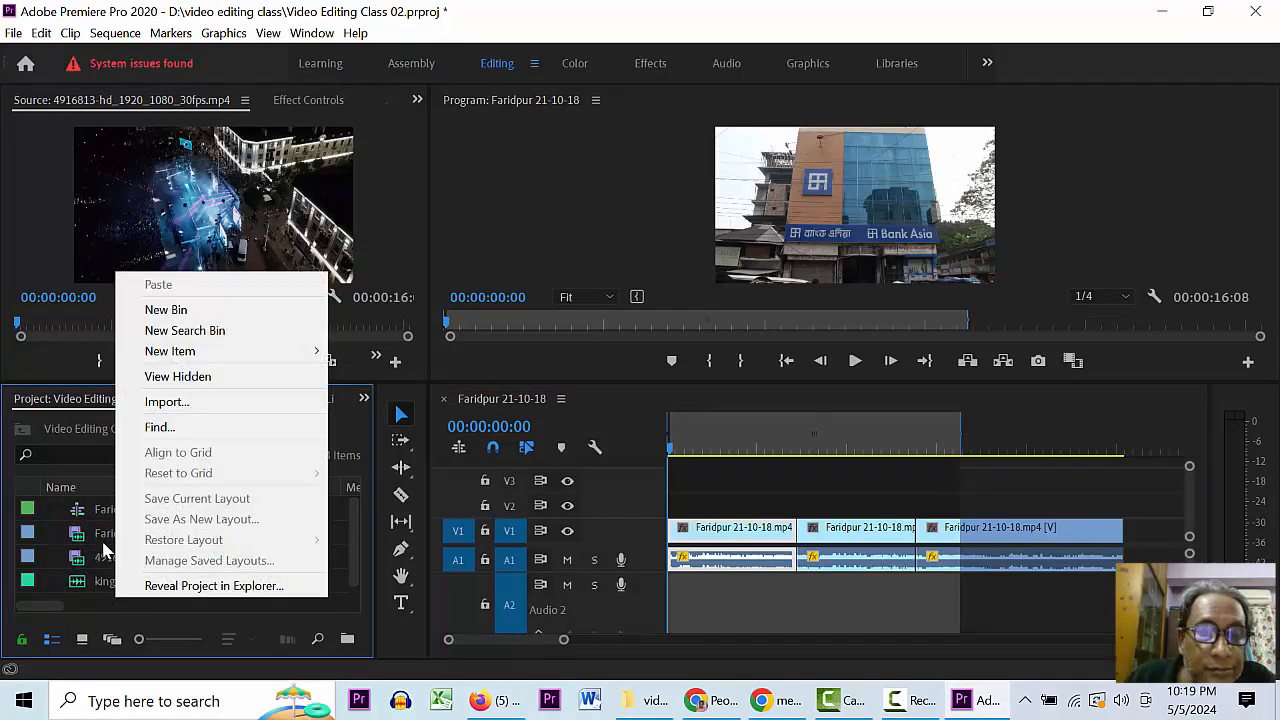
left_click(168, 401)
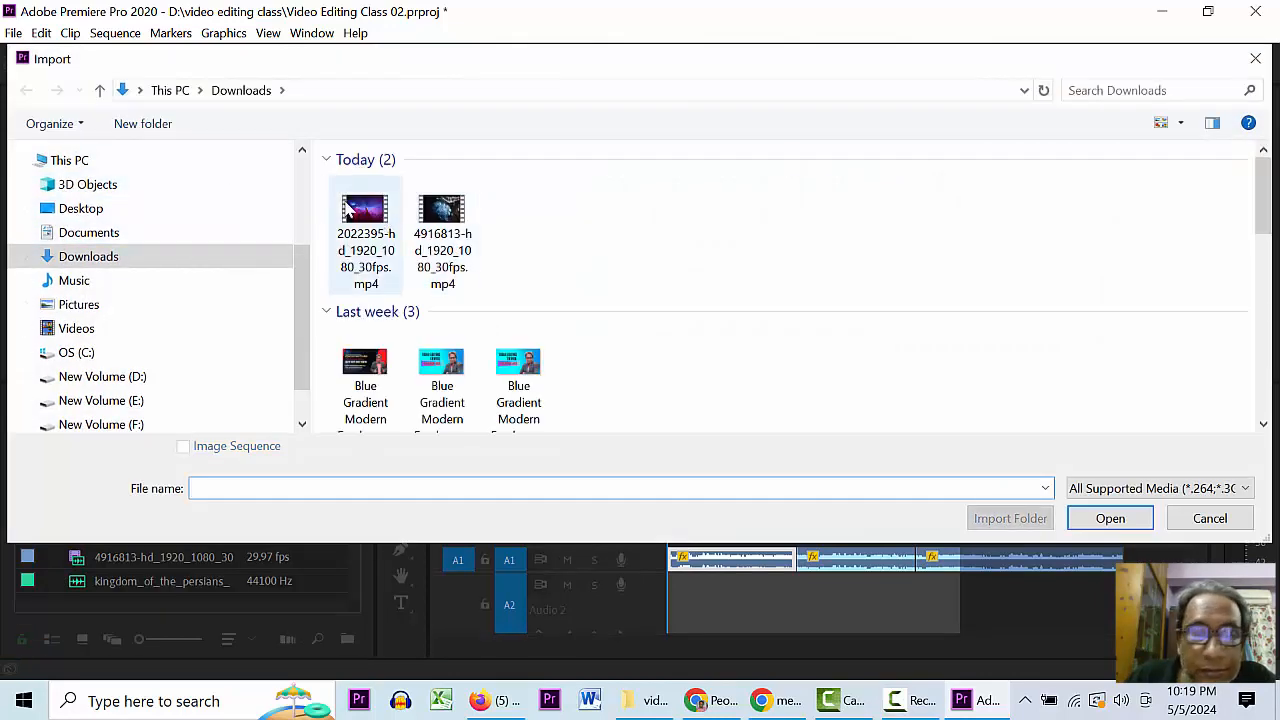
double_click(365, 208)
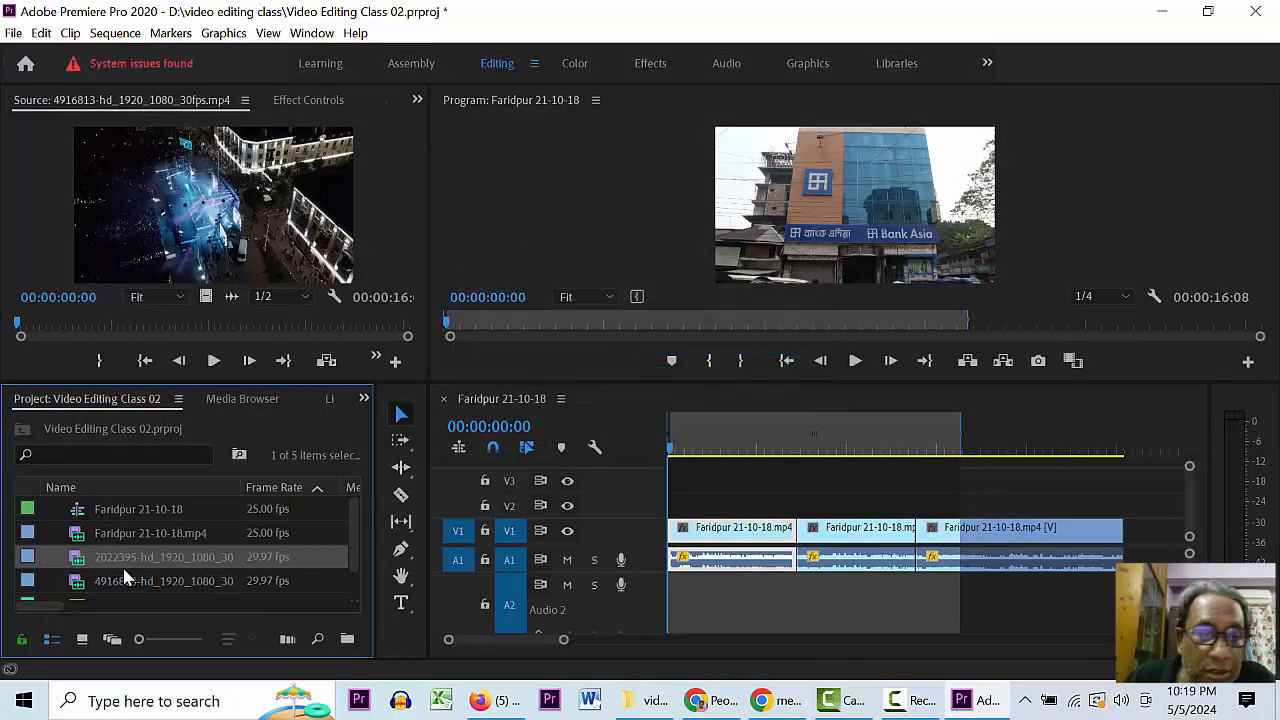
left_click(53, 542)
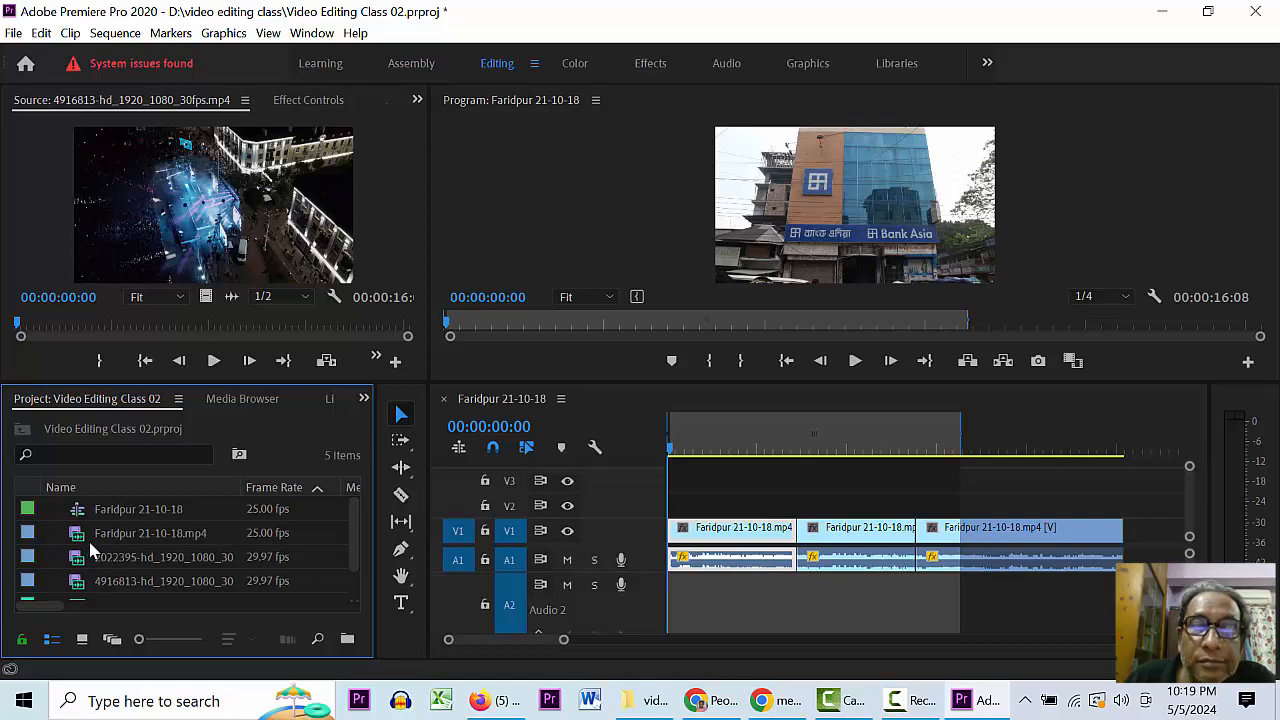
left_click(76, 560)
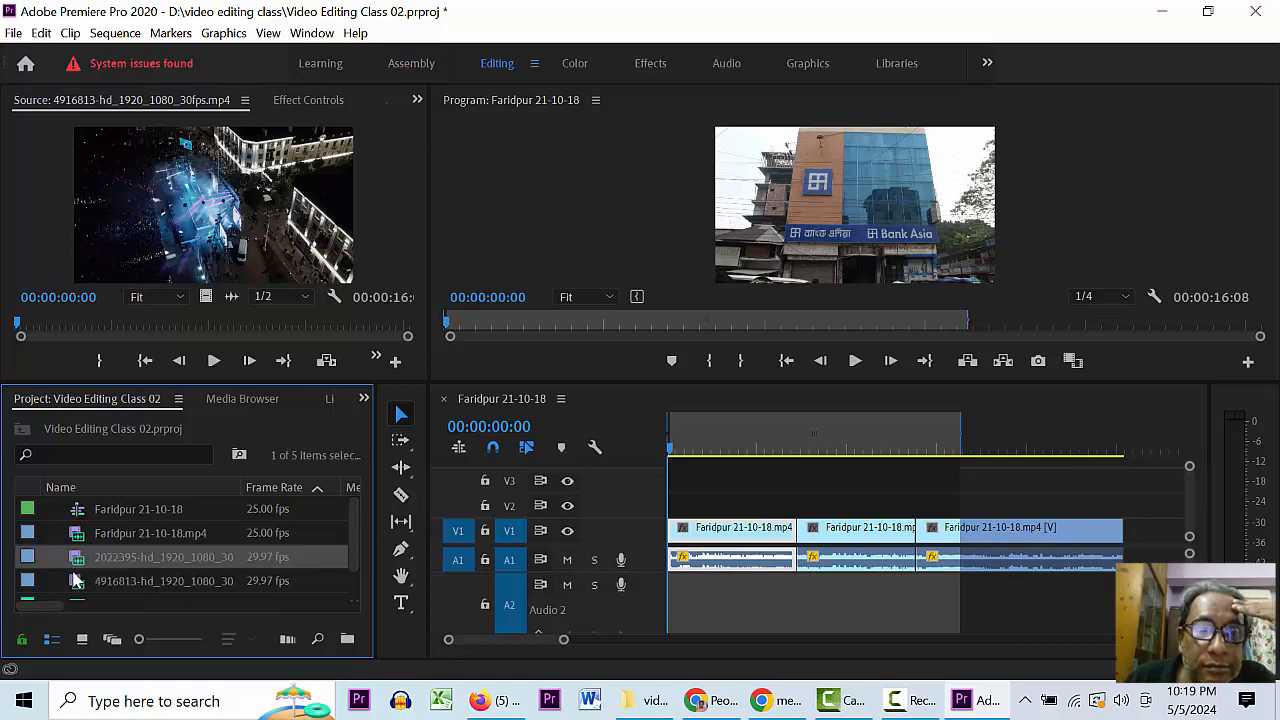
left_click(49, 545)
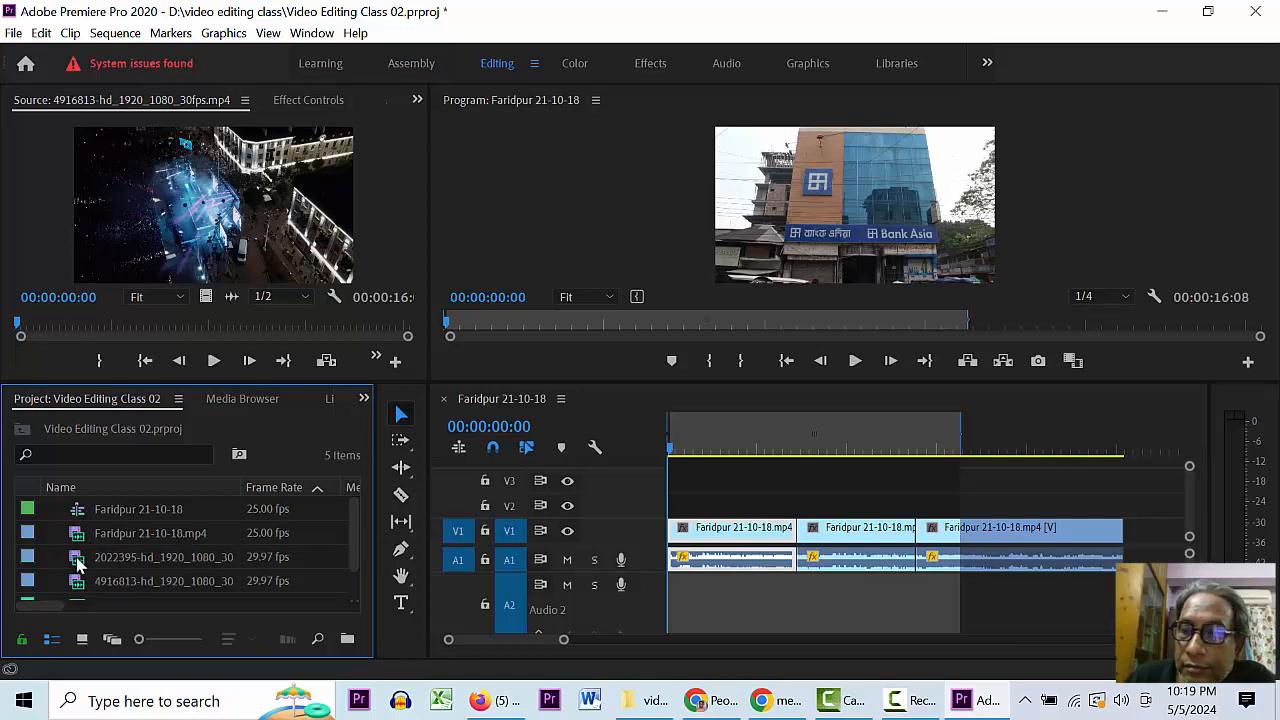
double_click(79, 562)
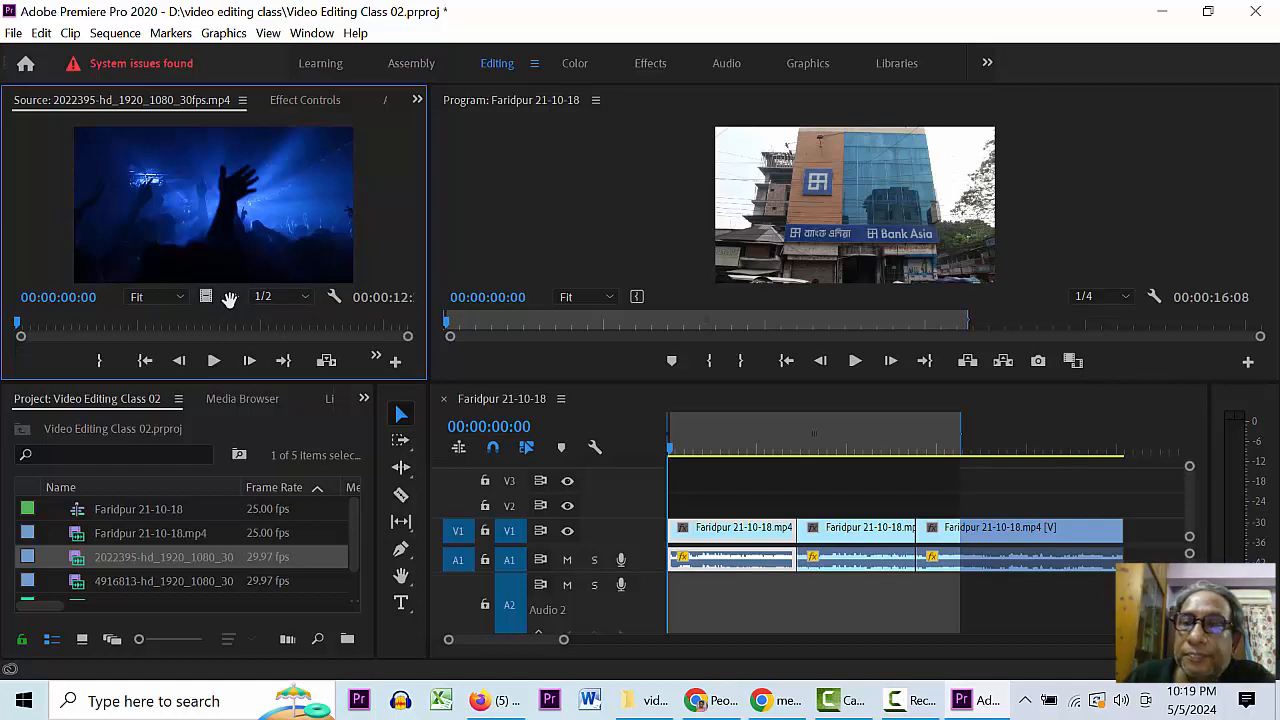
- Try placing the 2022395 clip on the timeline and Audio 2, then undo and delete it
left_click_drag(205, 298, 1155, 540)
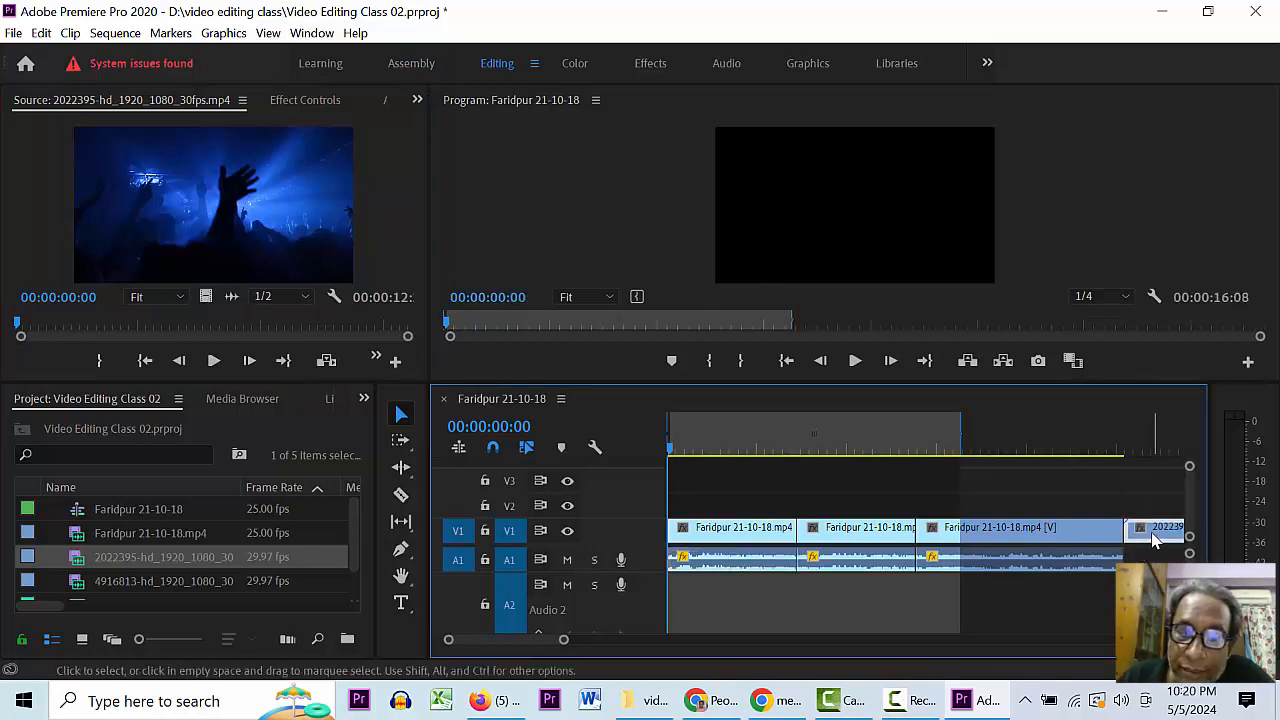
key("ctrl+z")
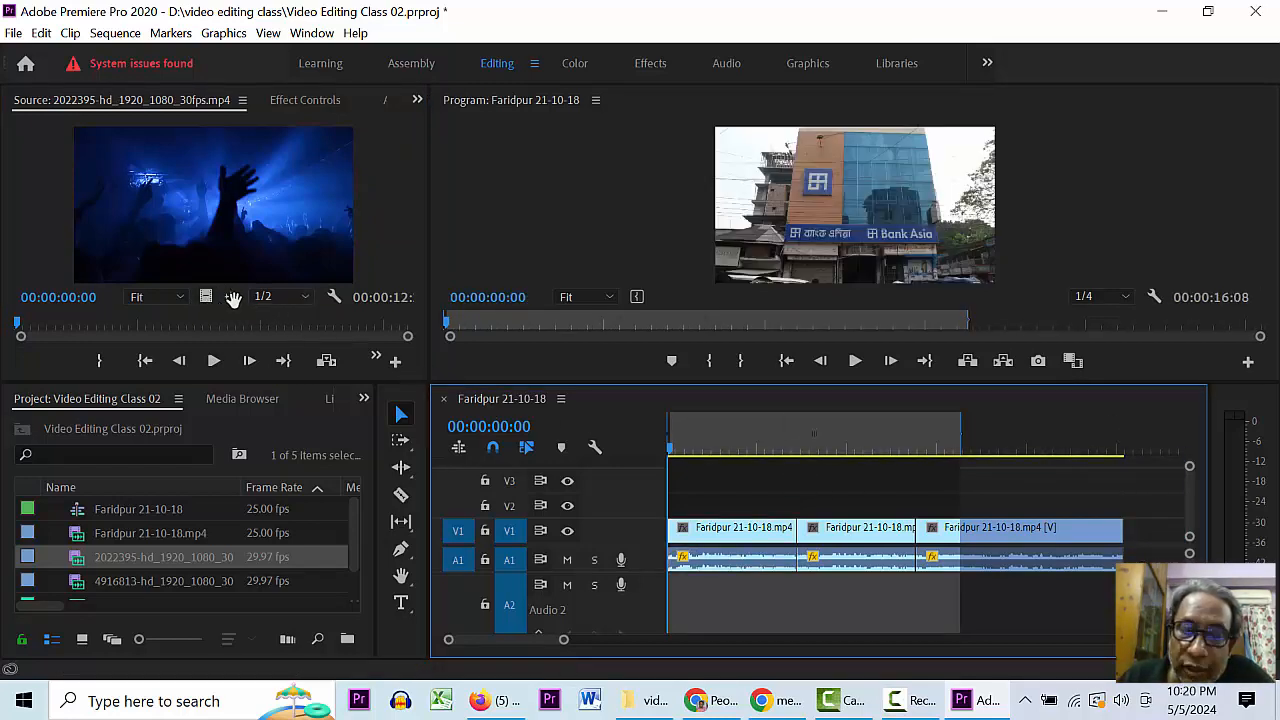
left_click_drag(232, 298, 952, 617)
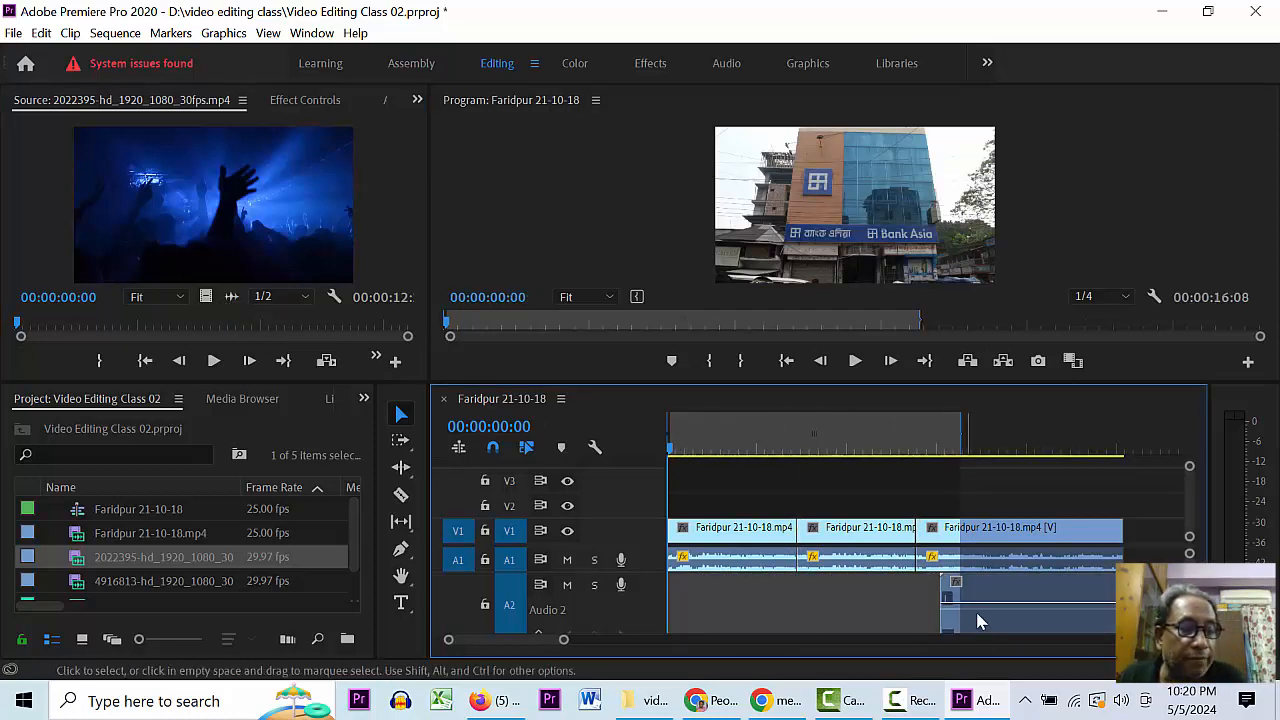
left_click(1005, 440)
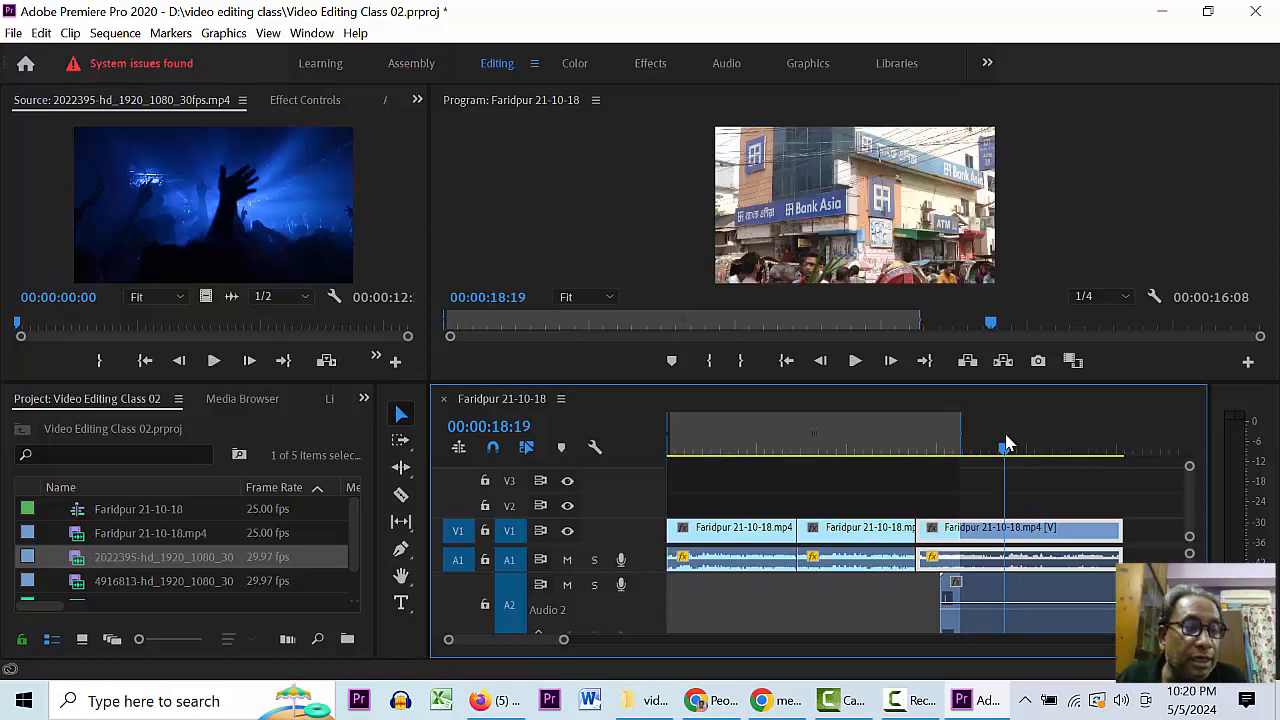
left_click(1006, 607)
key("Delete")
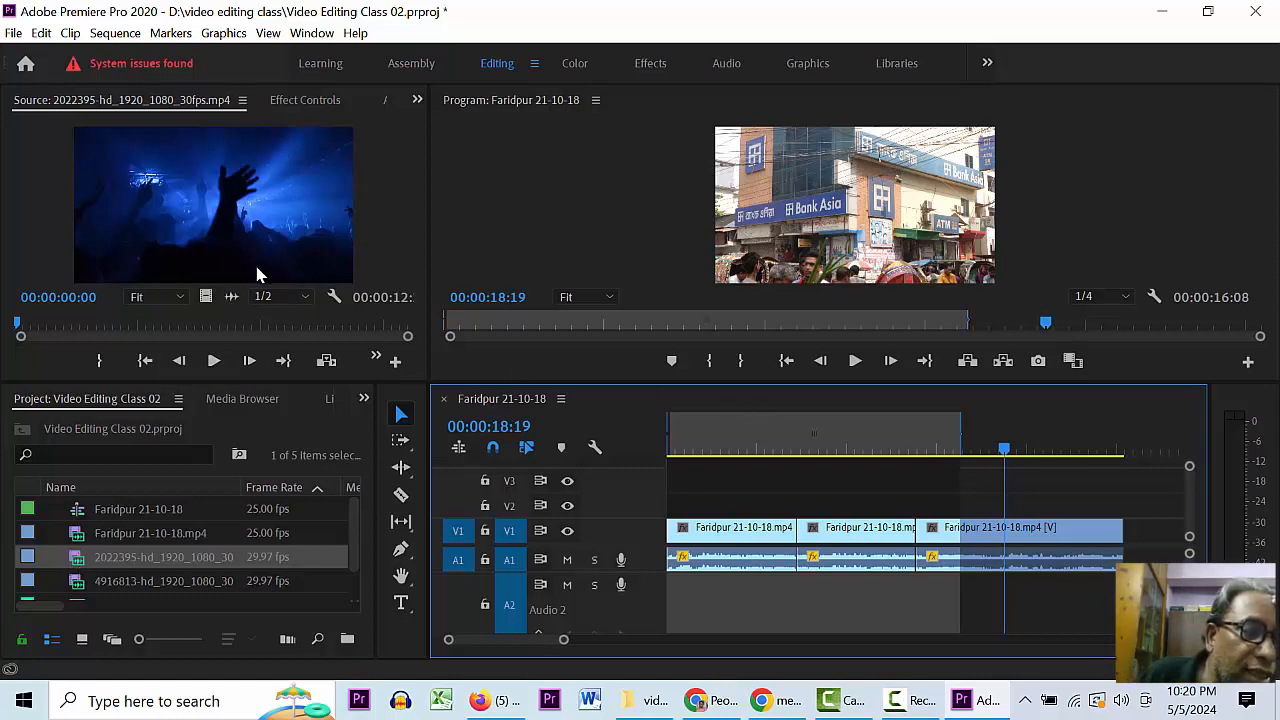
- Add the 2022395 clip to V1/A1 after the Faridpur clips, play it back, and save
left_click(1137, 450)
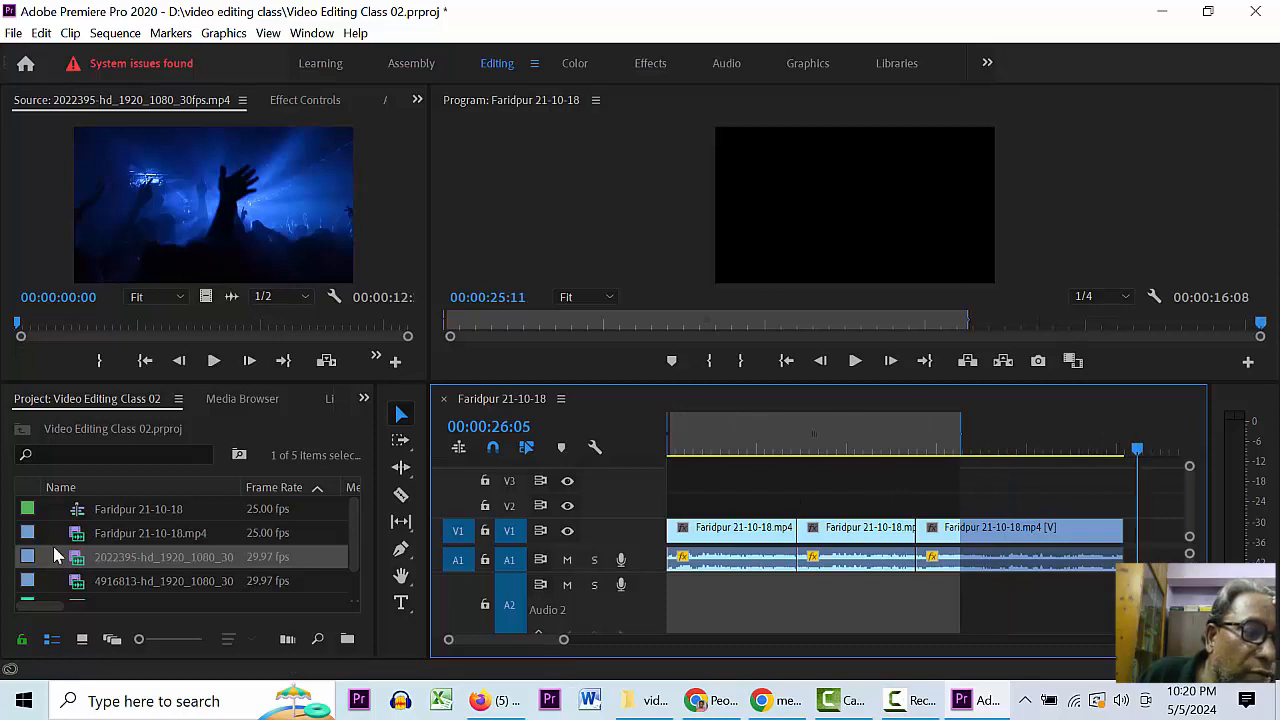
left_click_drag(82, 565, 90, 563)
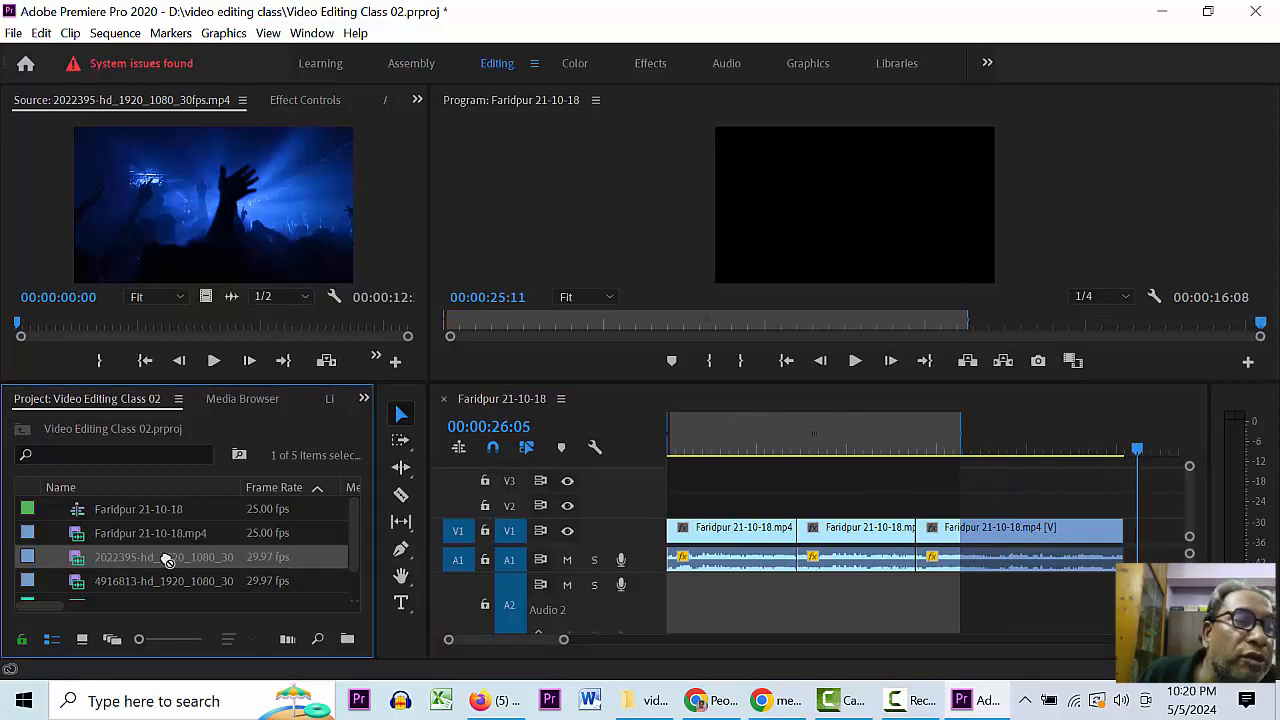
left_click_drag(167, 561, 1158, 540)
left_click(1150, 450)
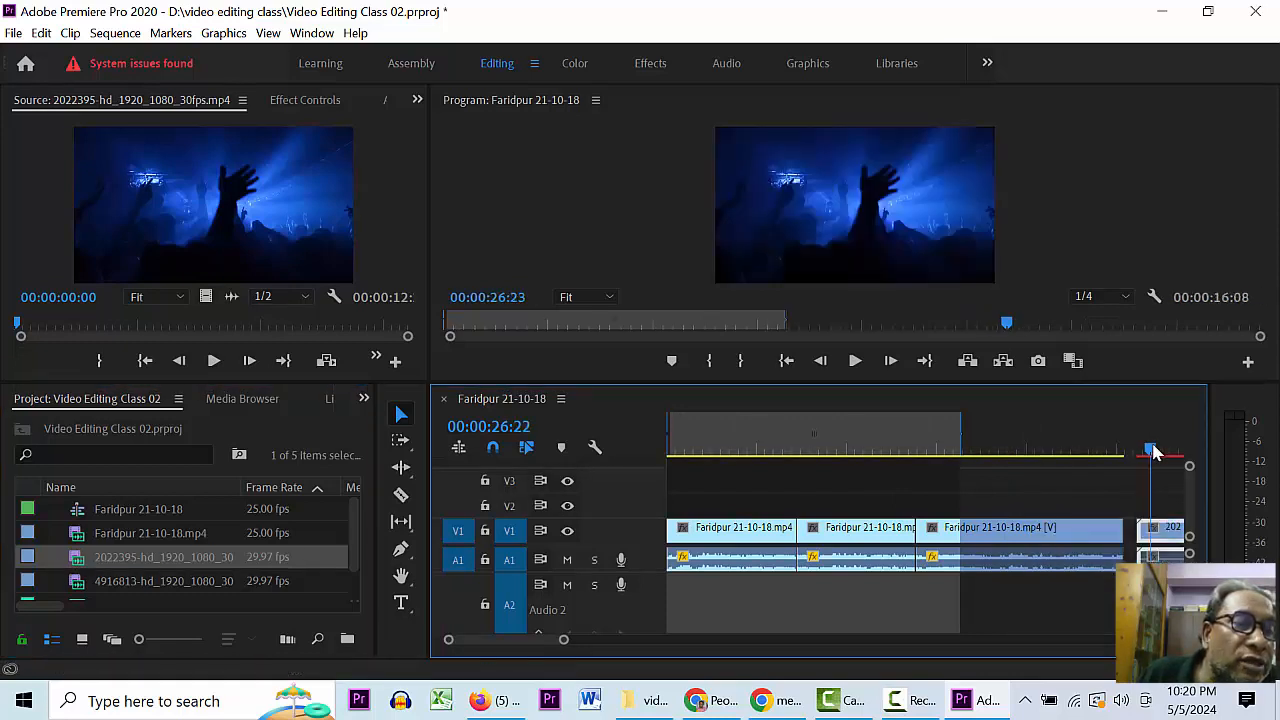
key("minus")
left_click(939, 444)
key("space")
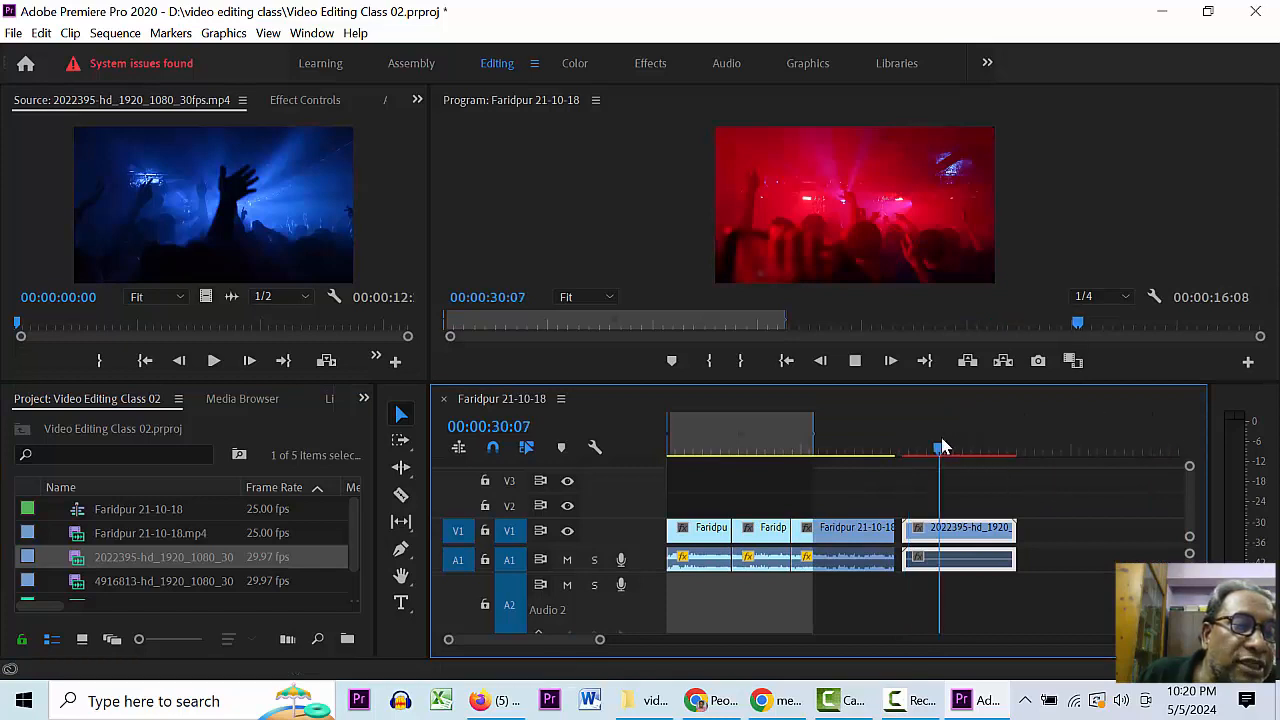
key("equal")
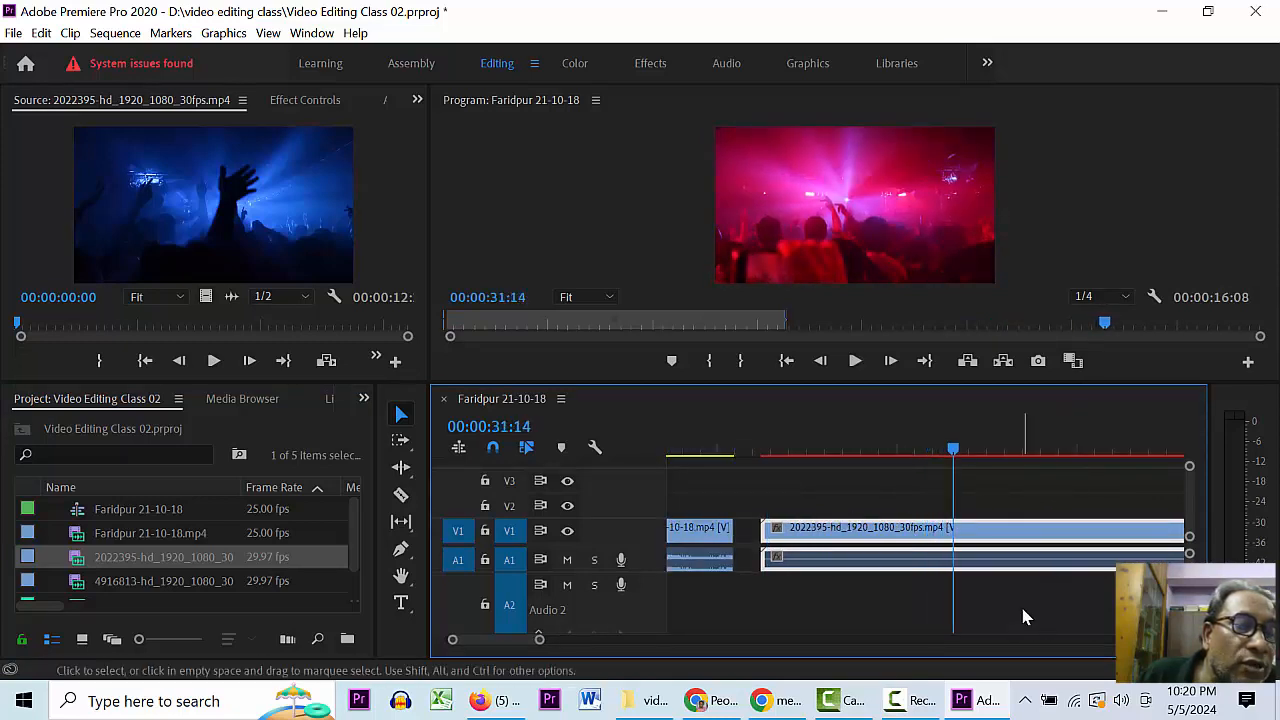
left_click(1025, 617)
key("ctrl+s")
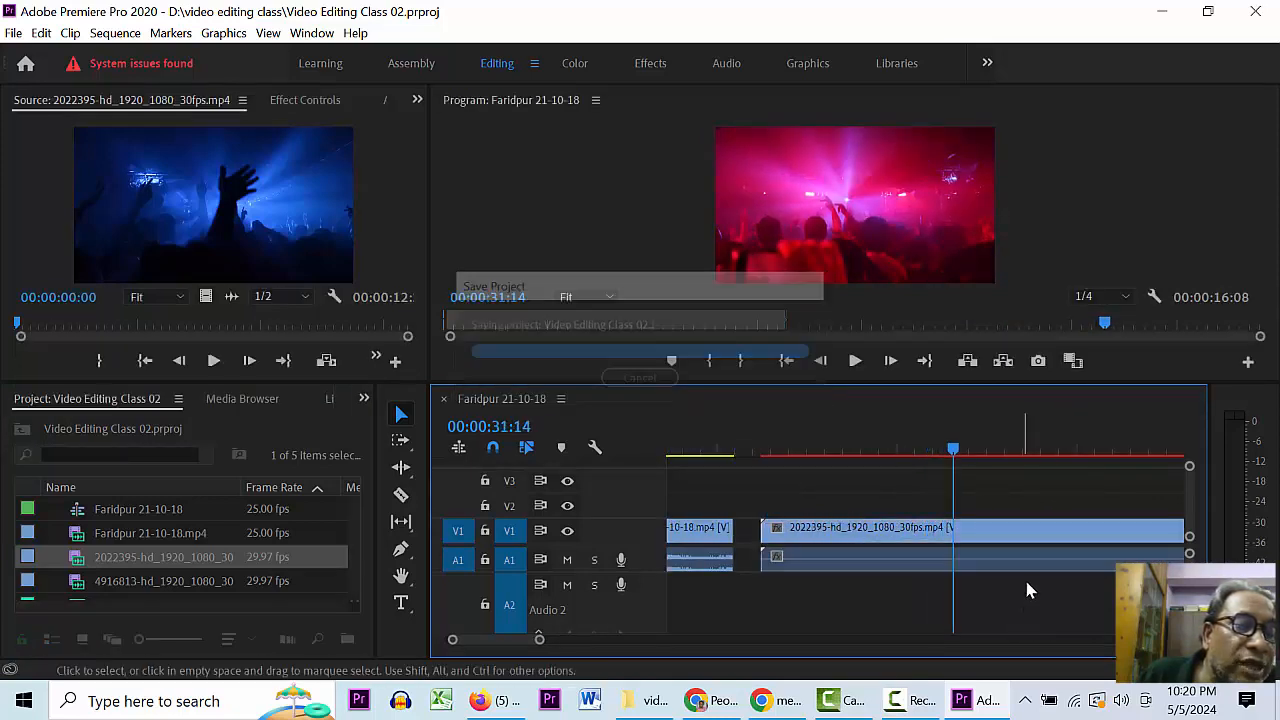
left_click(981, 448)
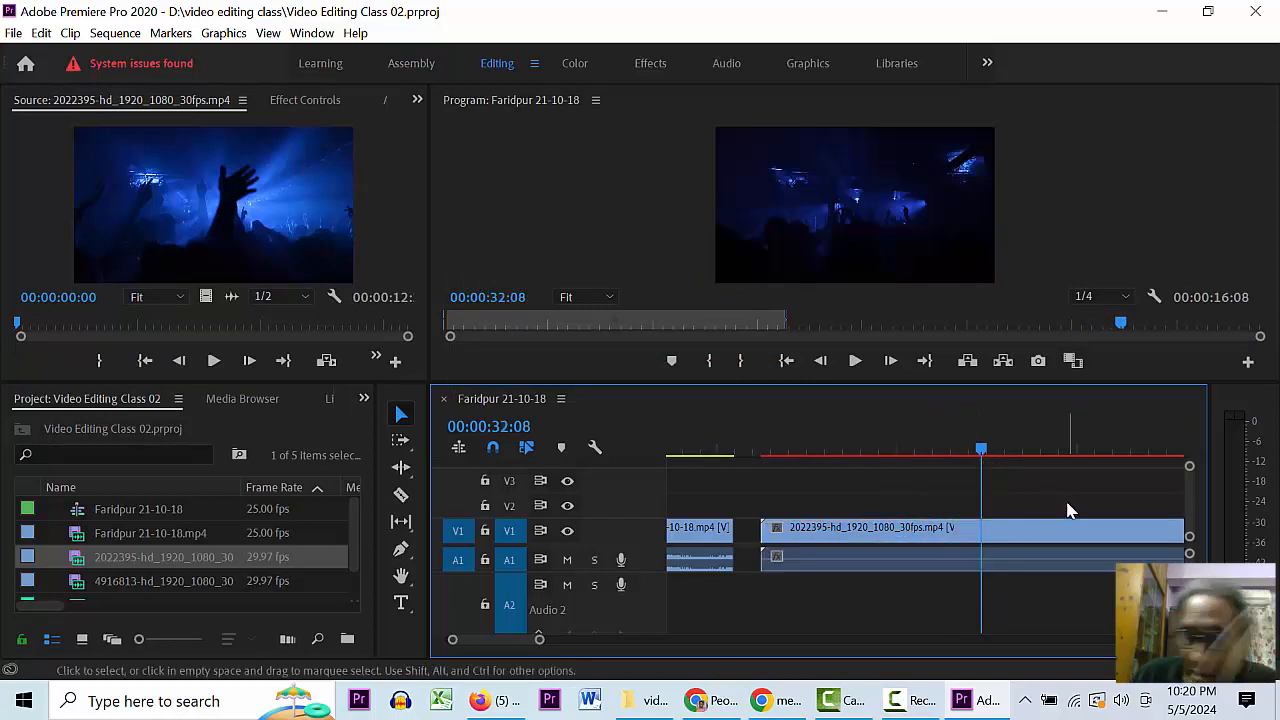
- Delete the 2022395 concert video clip from track V1
left_click(1015, 535)
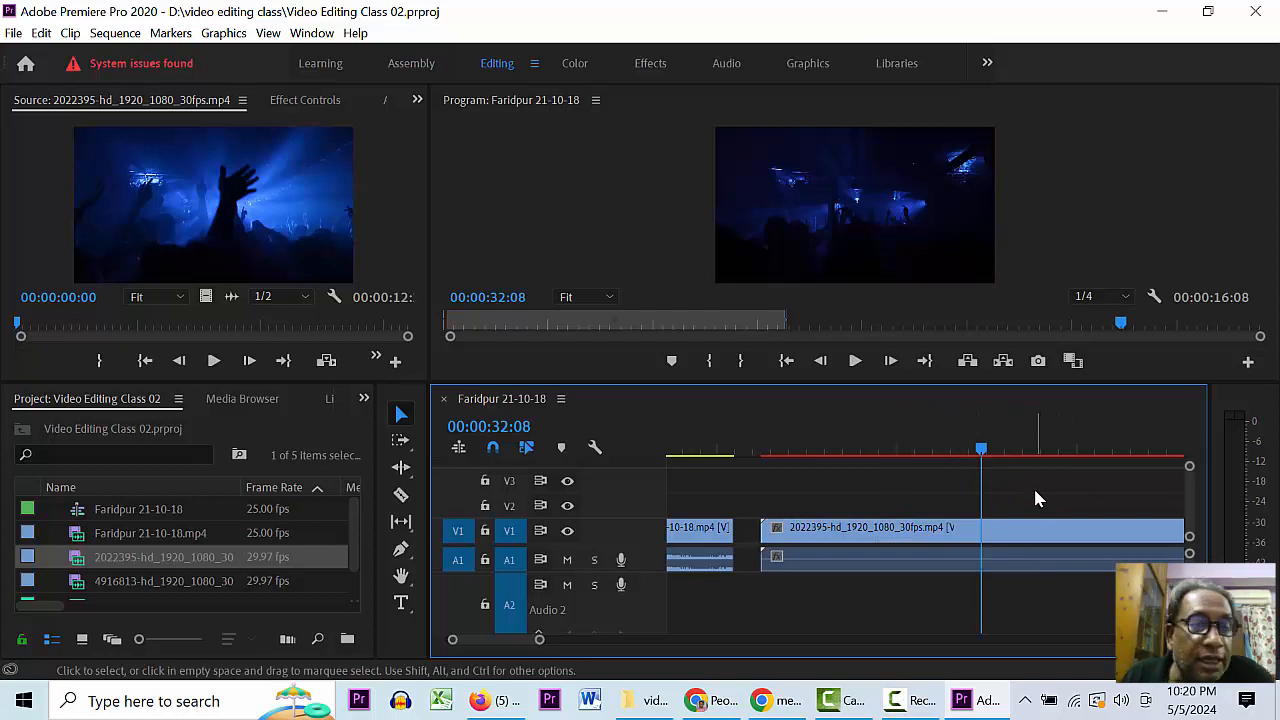
left_click(940, 563)
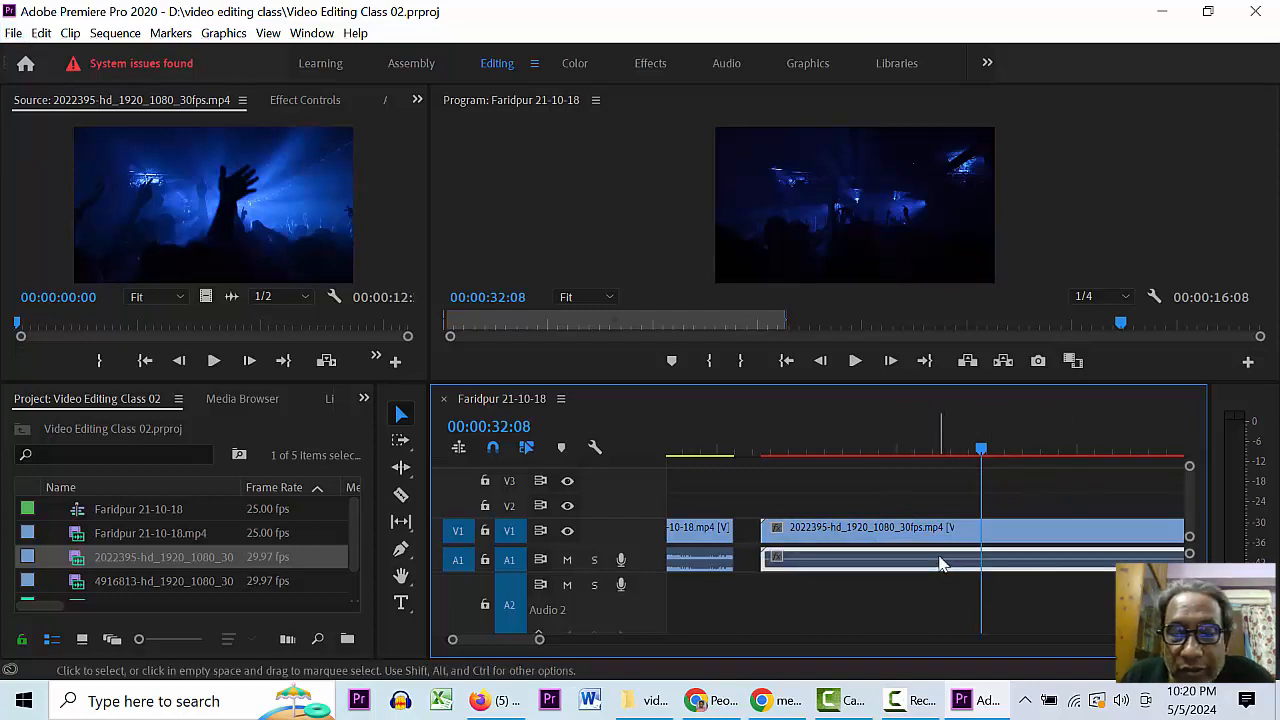
left_click_drag(1015, 509, 996, 561)
left_click(1019, 505)
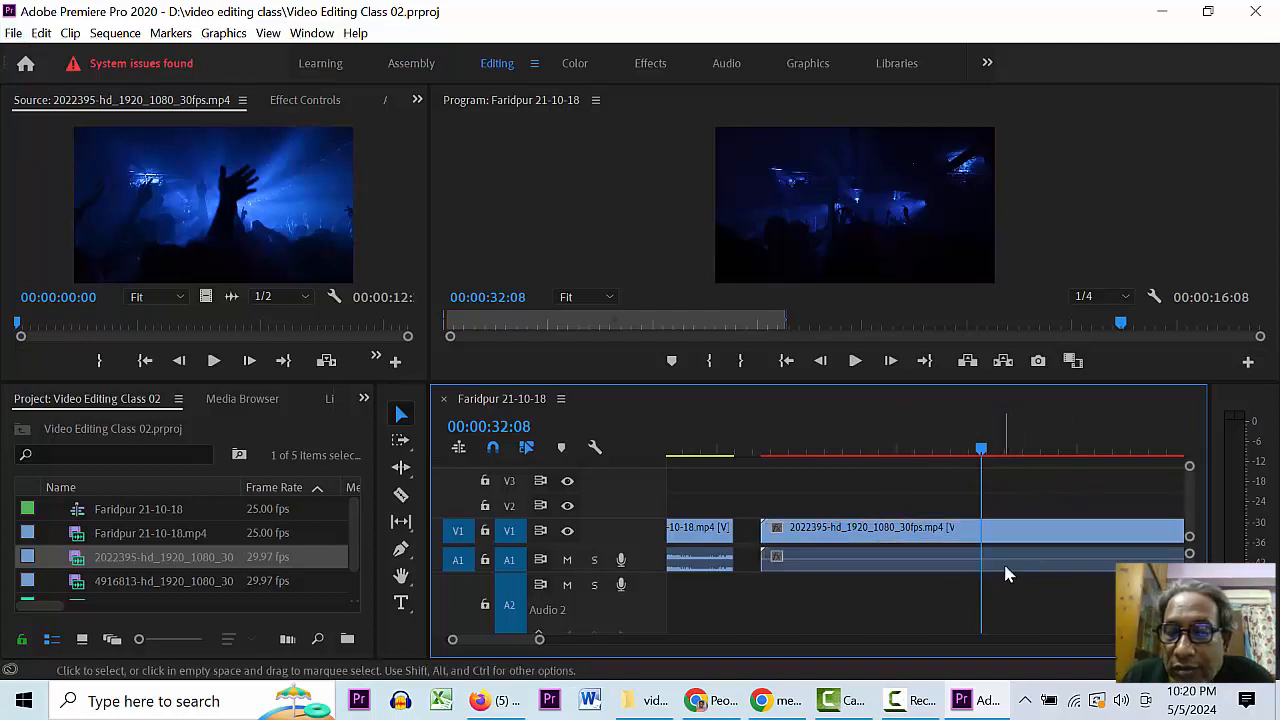
left_click(1006, 534)
left_click(1008, 603)
left_click(1033, 523)
left_click(1033, 575)
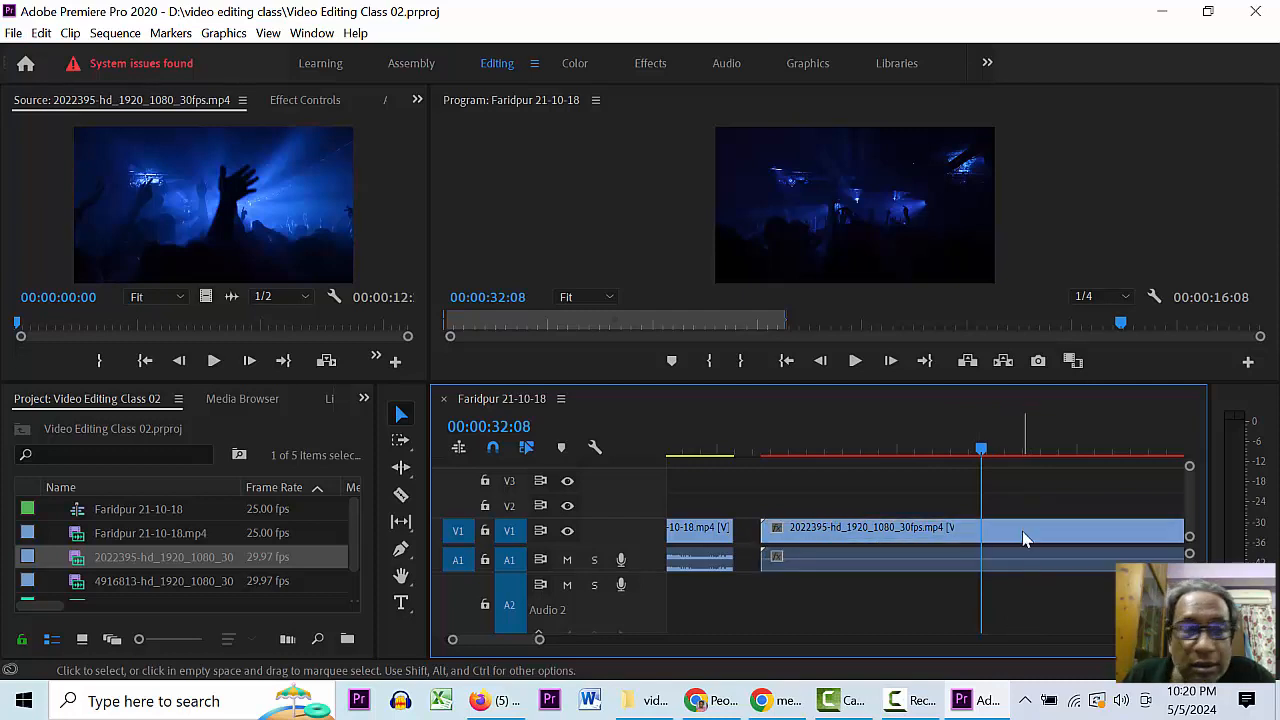
left_click(1023, 534)
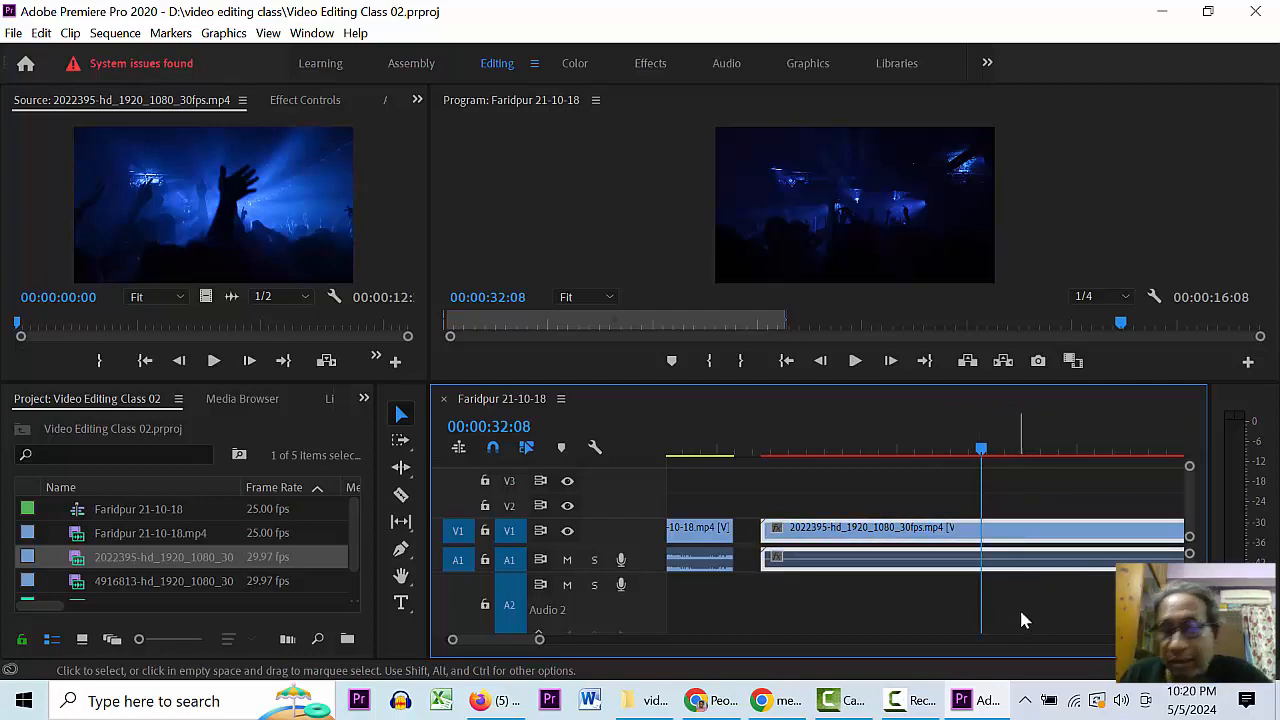
left_click(1057, 490)
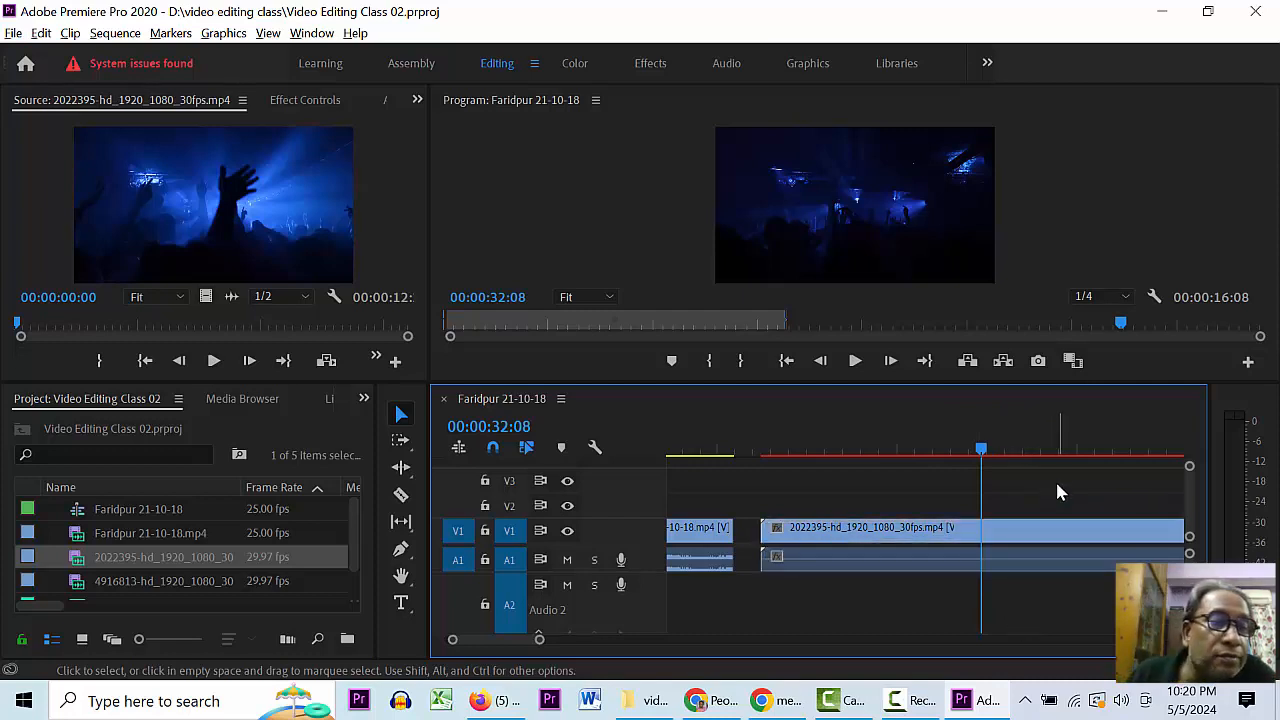
left_click(995, 556)
left_click(1014, 507)
left_click(1011, 536)
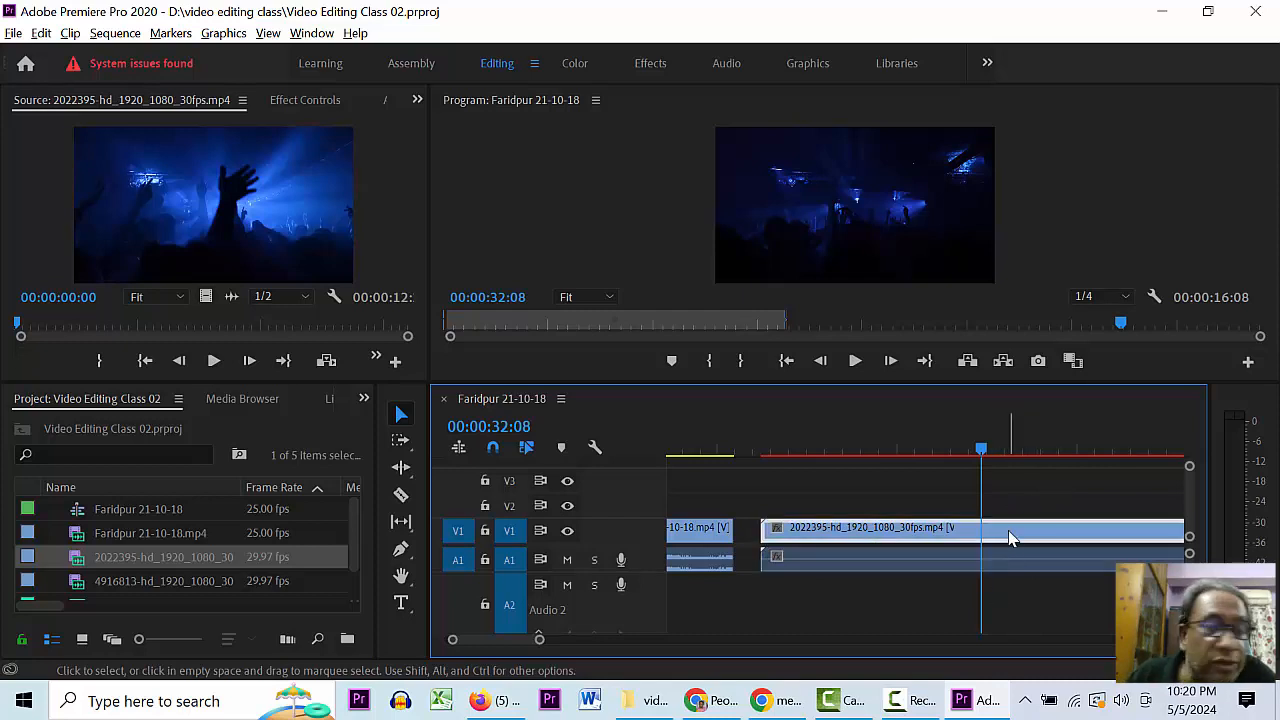
left_click(994, 583)
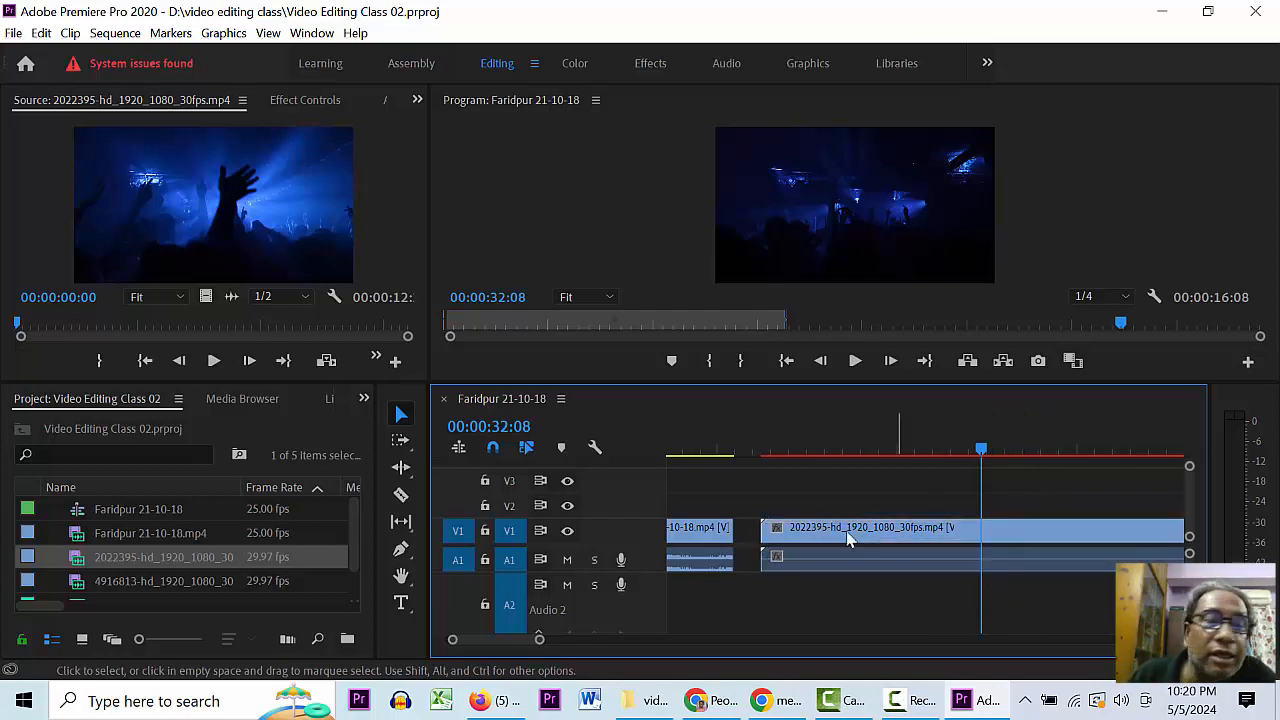
left_click(918, 533)
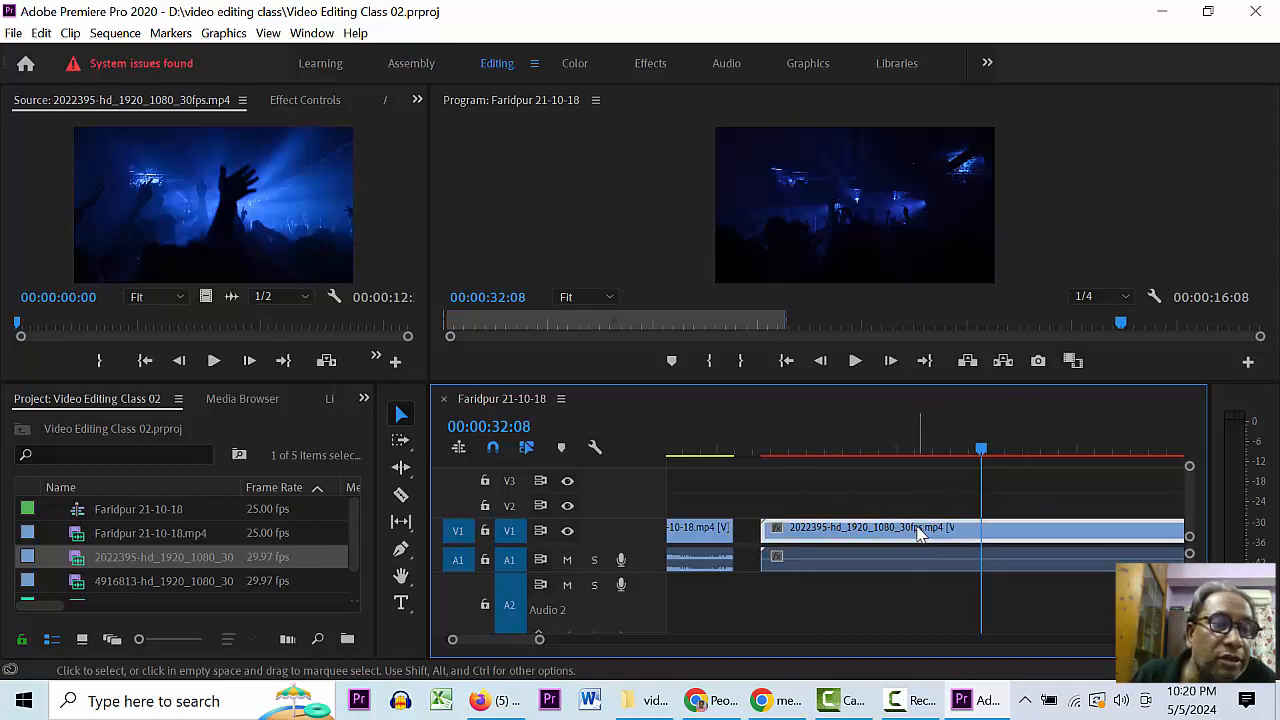
key("Delete")
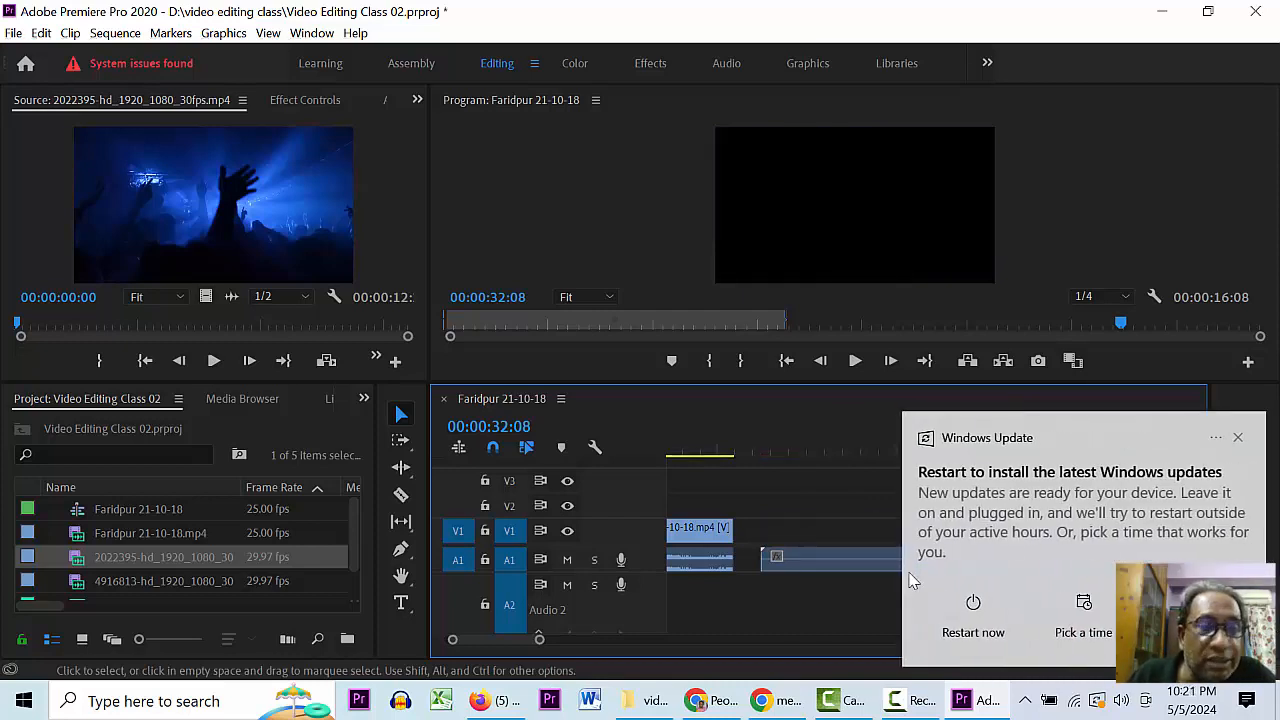
- Dismiss the Windows Update notification and delete the leftover concert audio from A1
left_click(1236, 437)
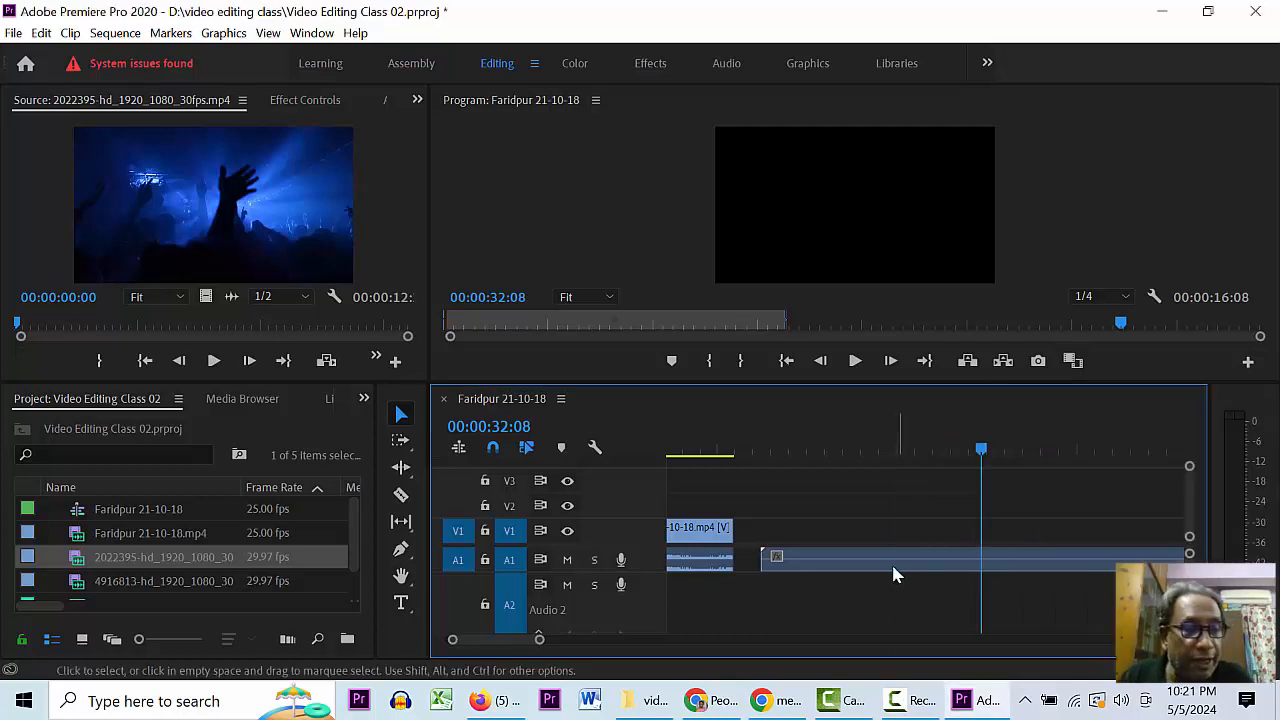
left_click(835, 569)
key("Delete")
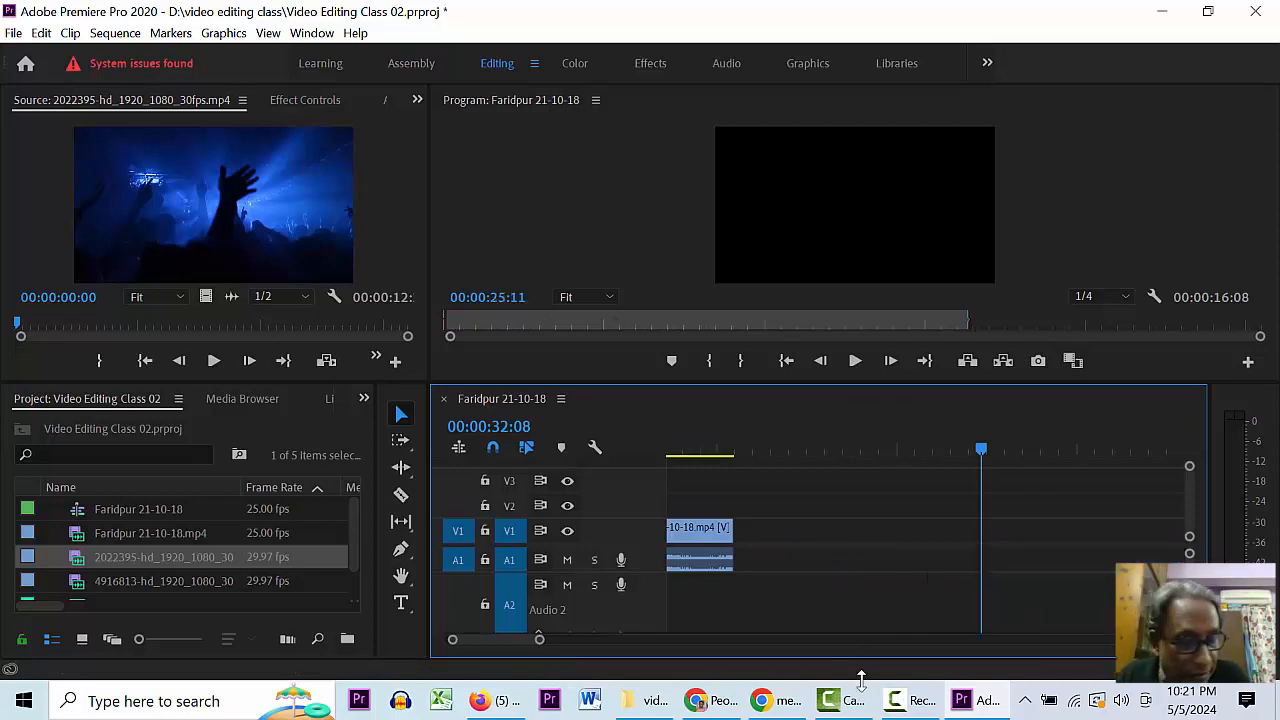
- Drop the kingdom_of_the_persians music from the project list onto track A2
left_click_drag(981, 449, 498, 452)
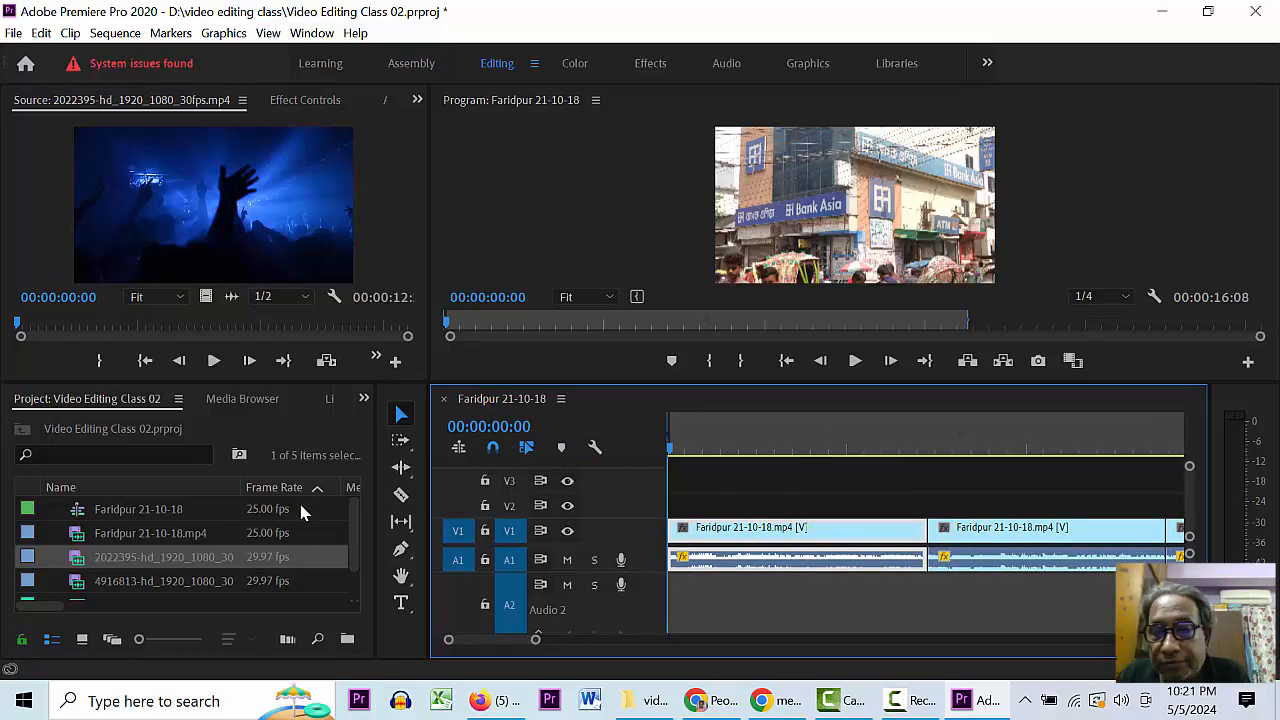
scroll(348, 558, "down", 1)
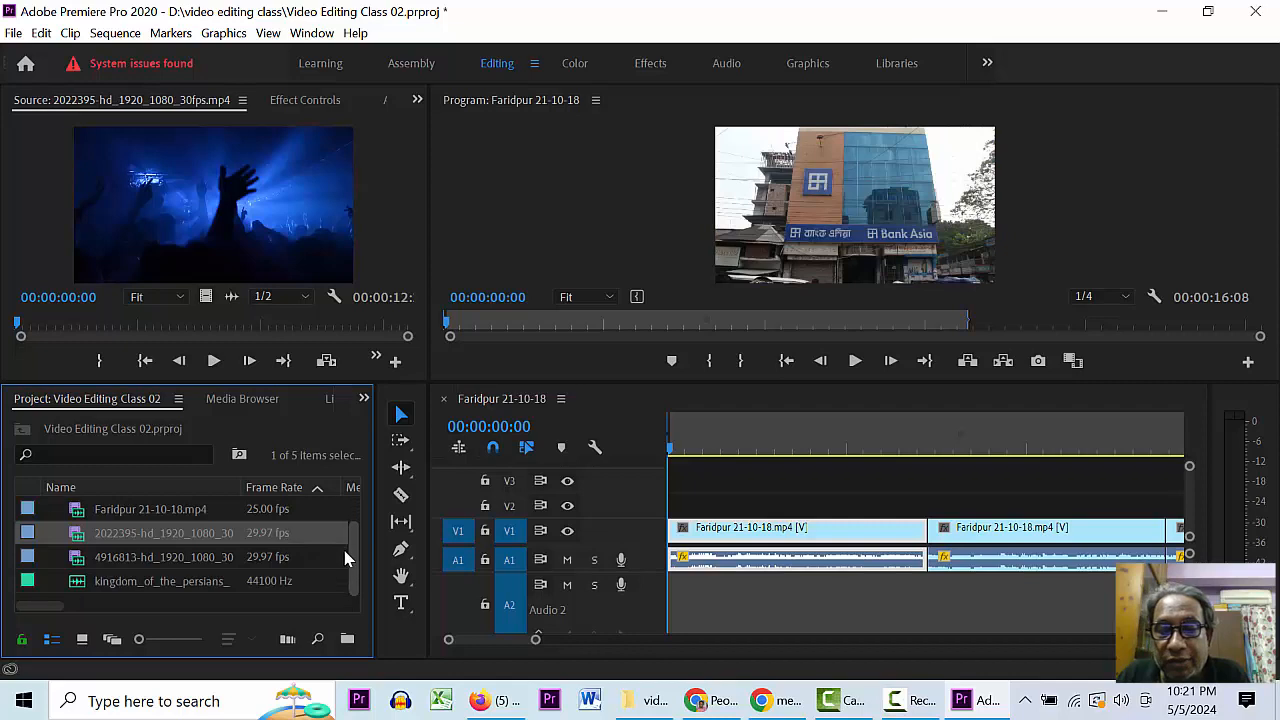
left_click(84, 585)
left_click_drag(77, 587, 722, 585)
- Split the A2 music at about 3 seconds, delete the opening part, and slide the rest to the sequence start
left_click_drag(731, 440, 651, 442)
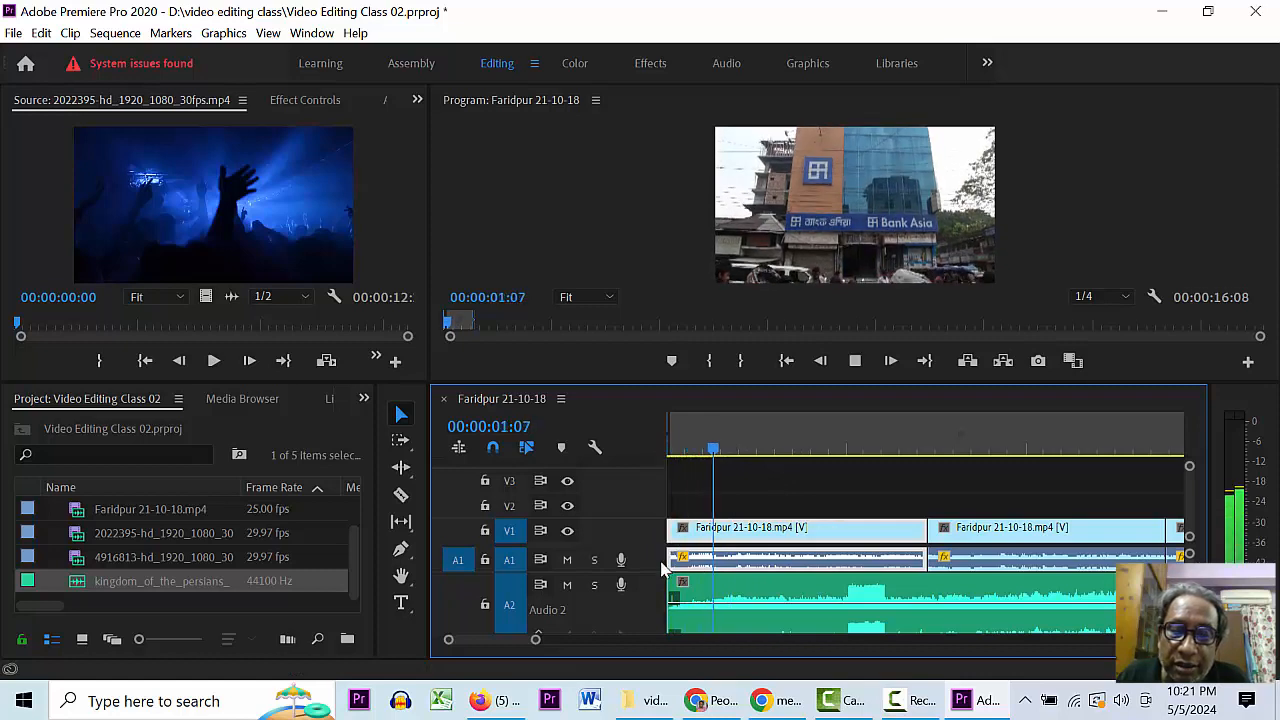
key("space")
key("c")
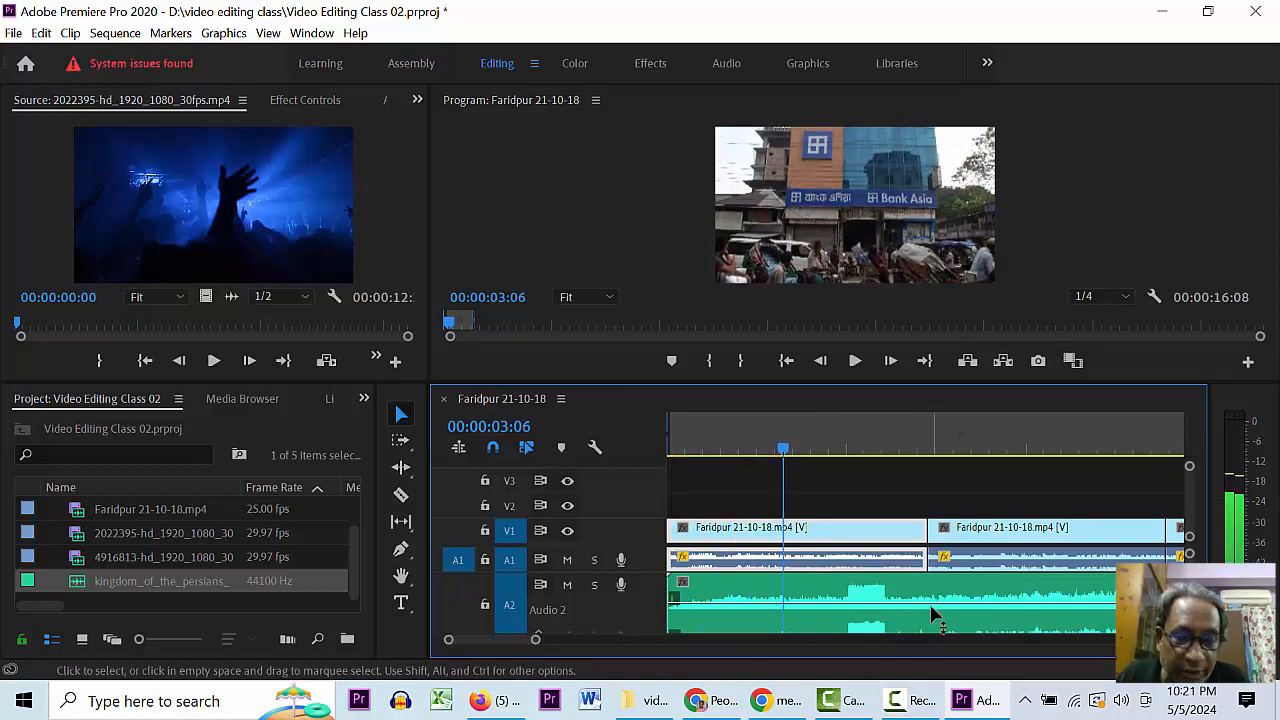
left_click(1045, 610)
key("v")
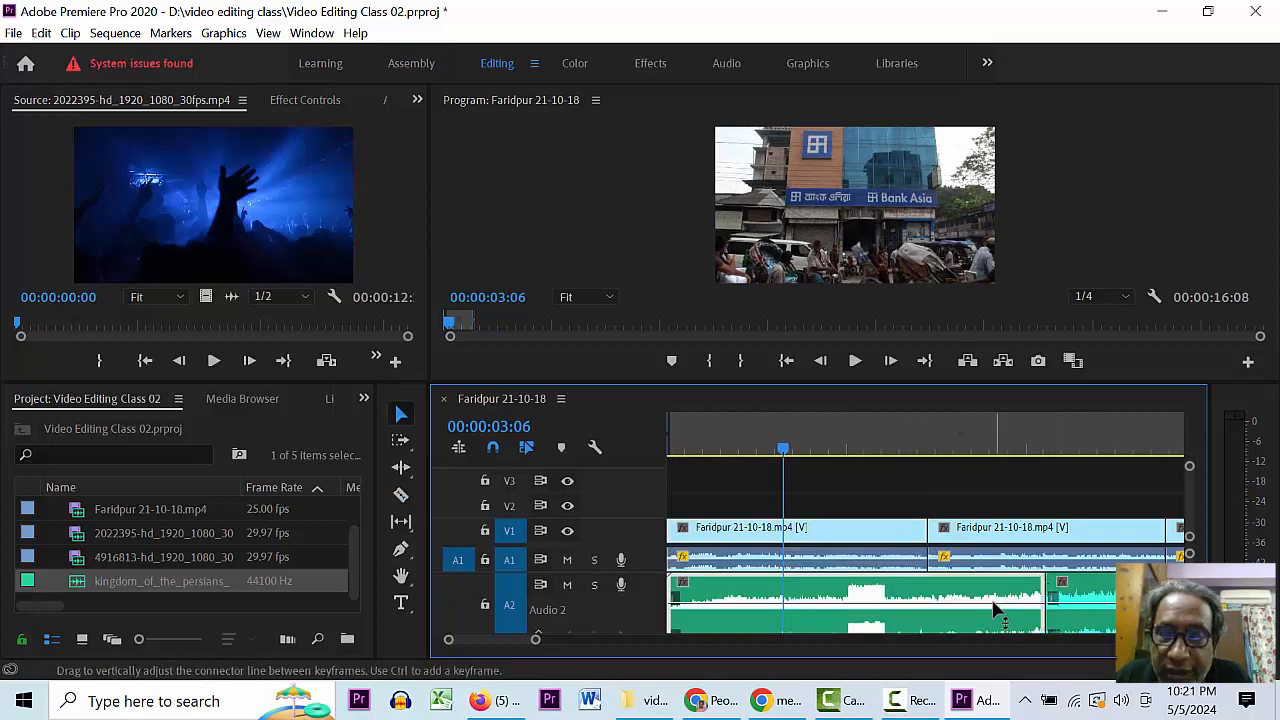
key("Delete")
left_click_drag(1084, 602, 704, 597)
- Play the sequence from the start, stopping at 00:00:01:15, and zoom the timeline in
key("Home")
key("space")
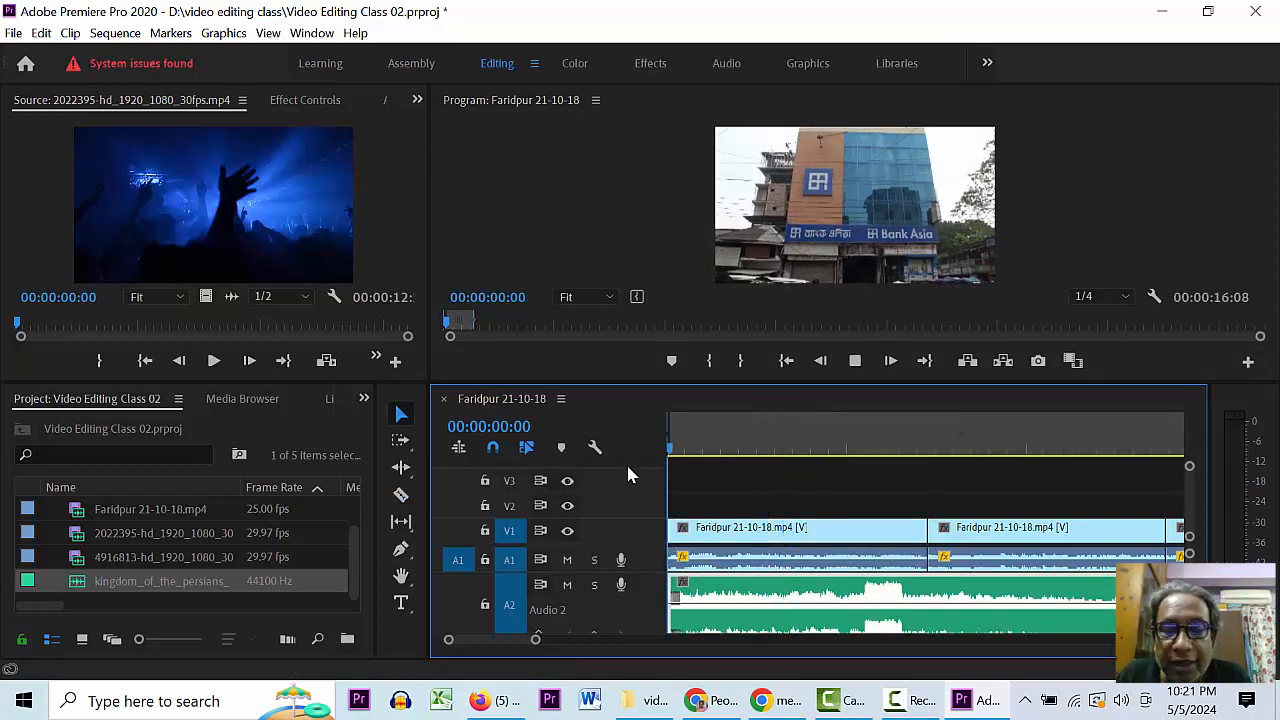
key("Home")
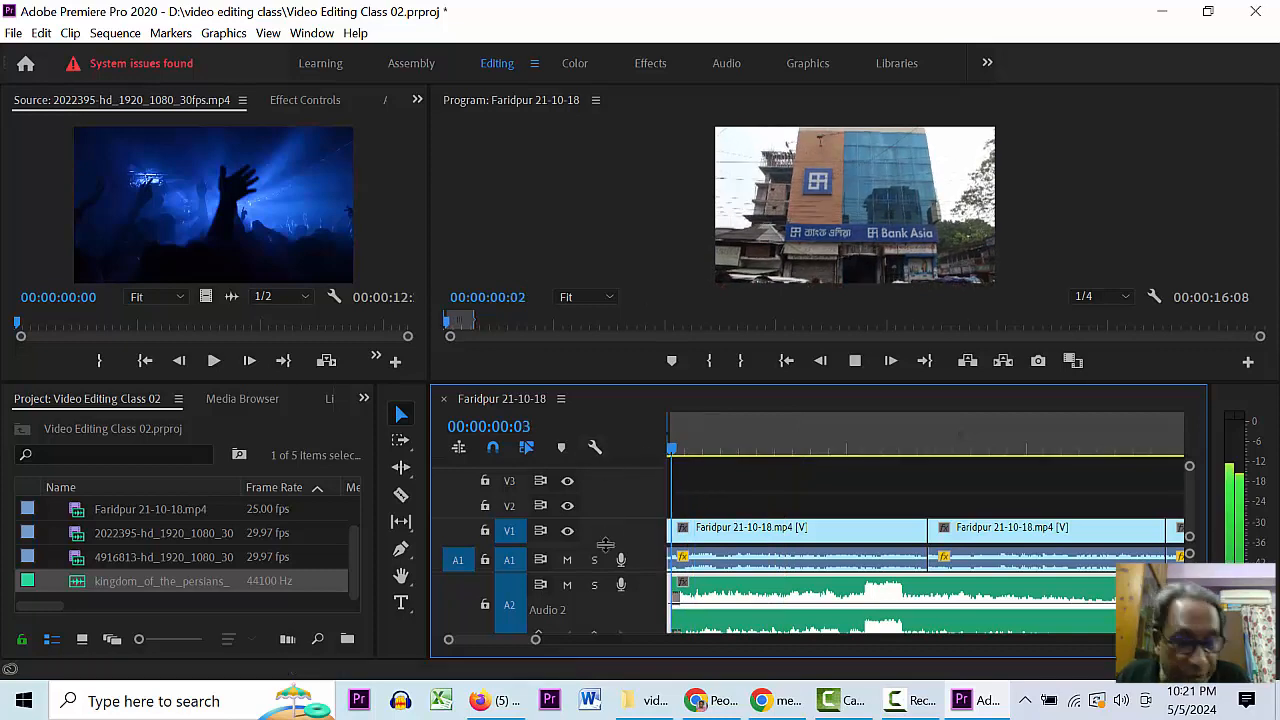
key("space")
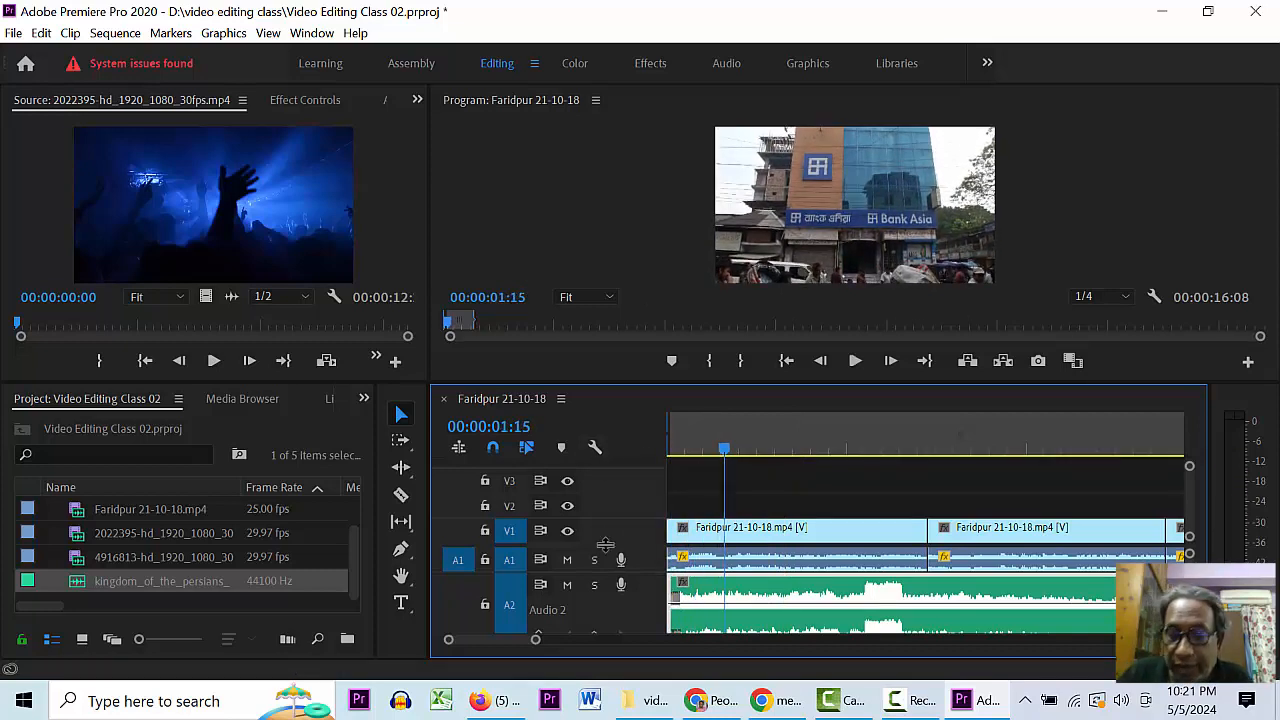
key("=")
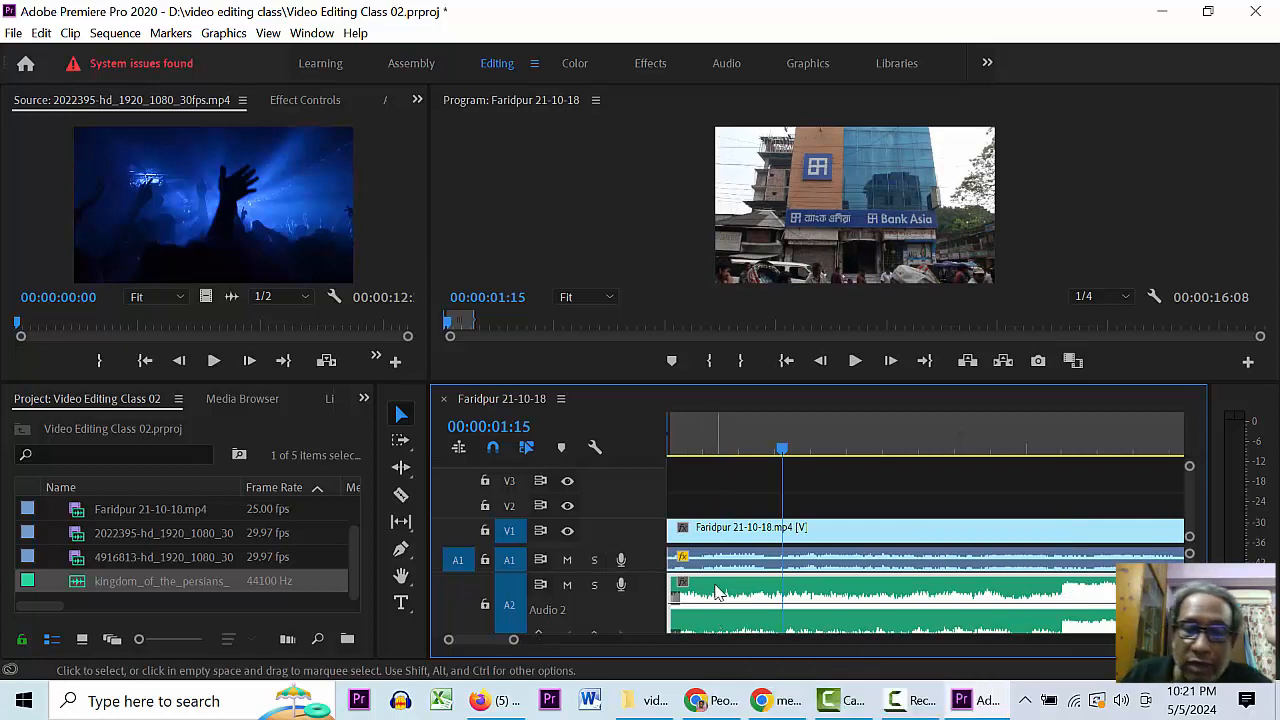
- Add Pen-tool volume keyframes so the A2 music fades in from silence by 00:00:01:15
key("p")
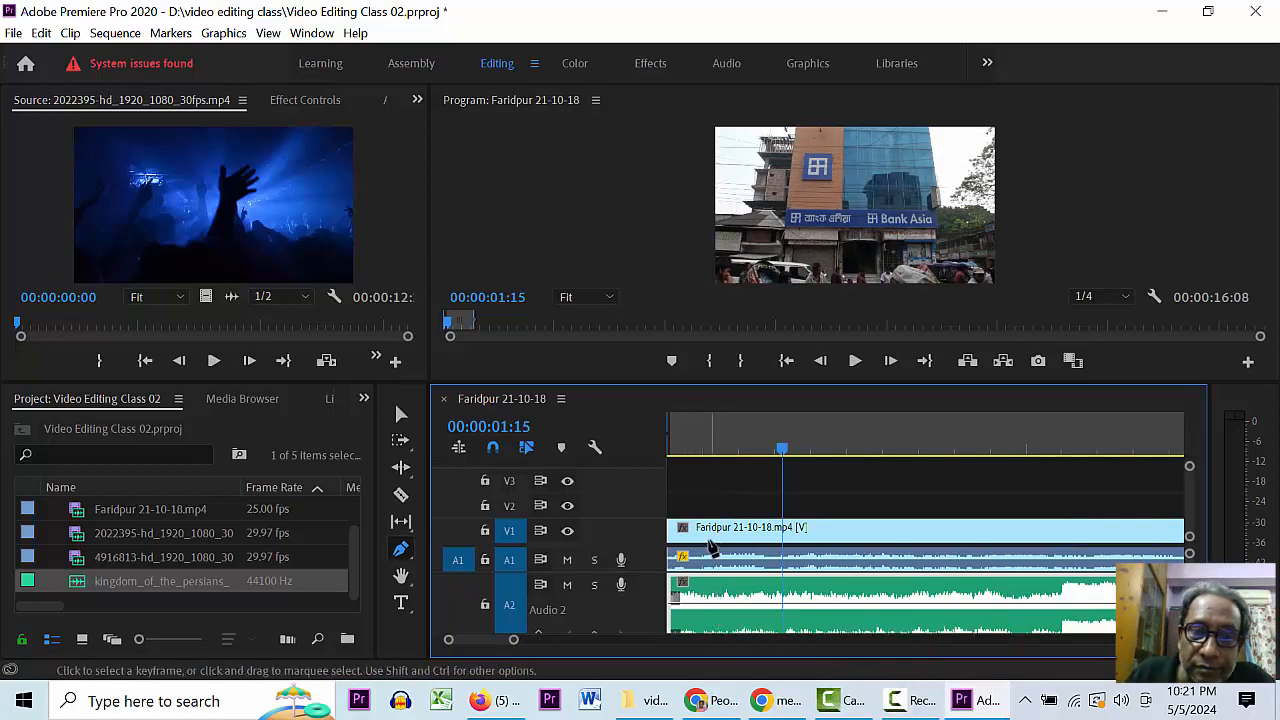
left_click(714, 604)
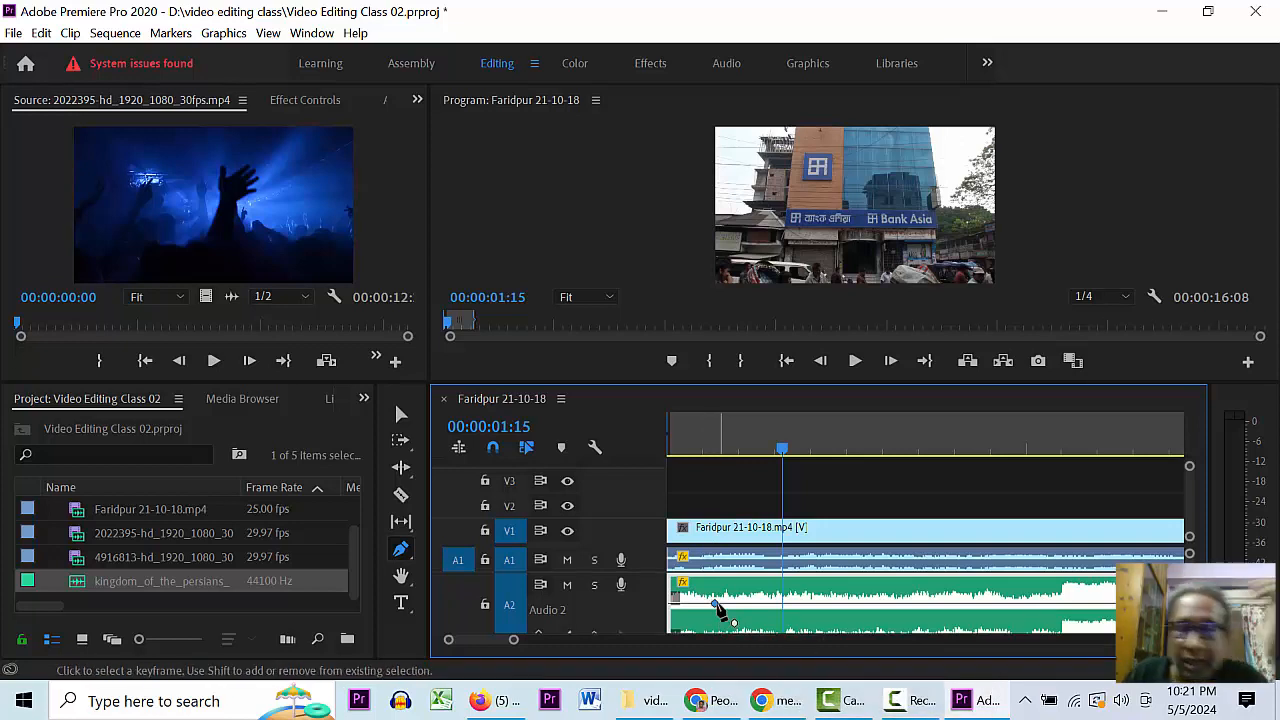
left_click_drag(671, 604, 672, 642)
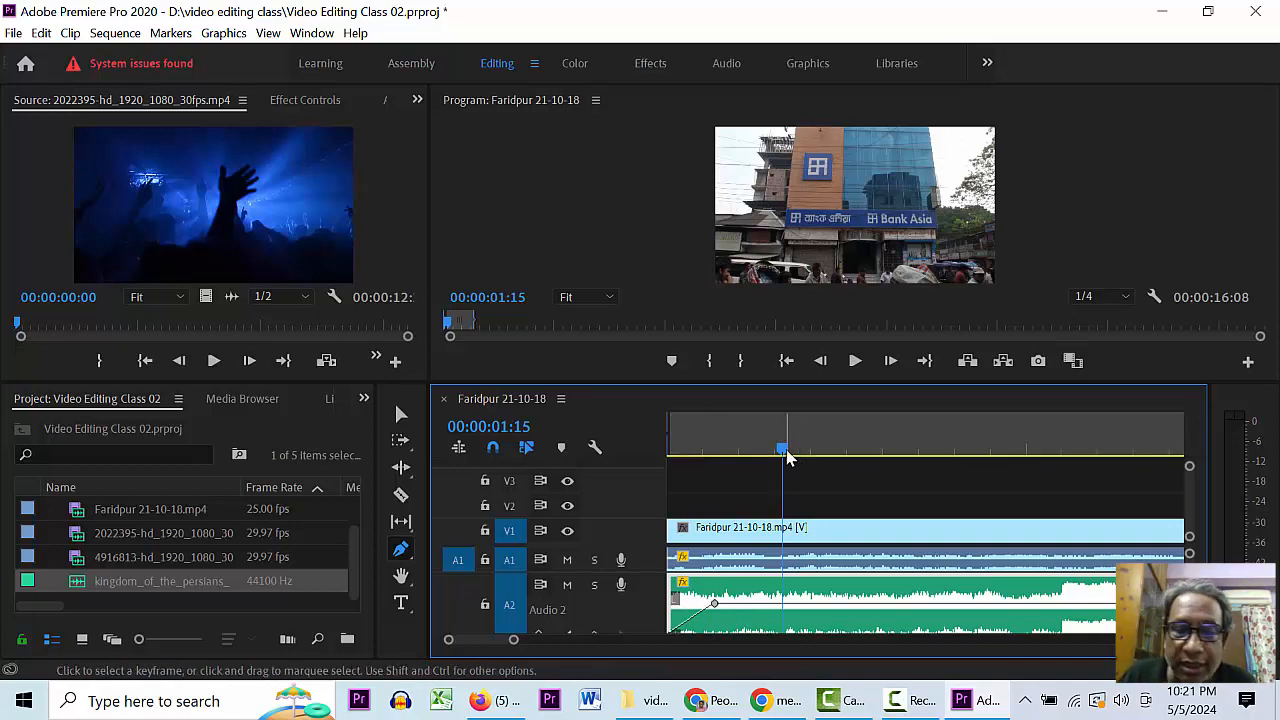
left_click_drag(787, 457, 631, 468)
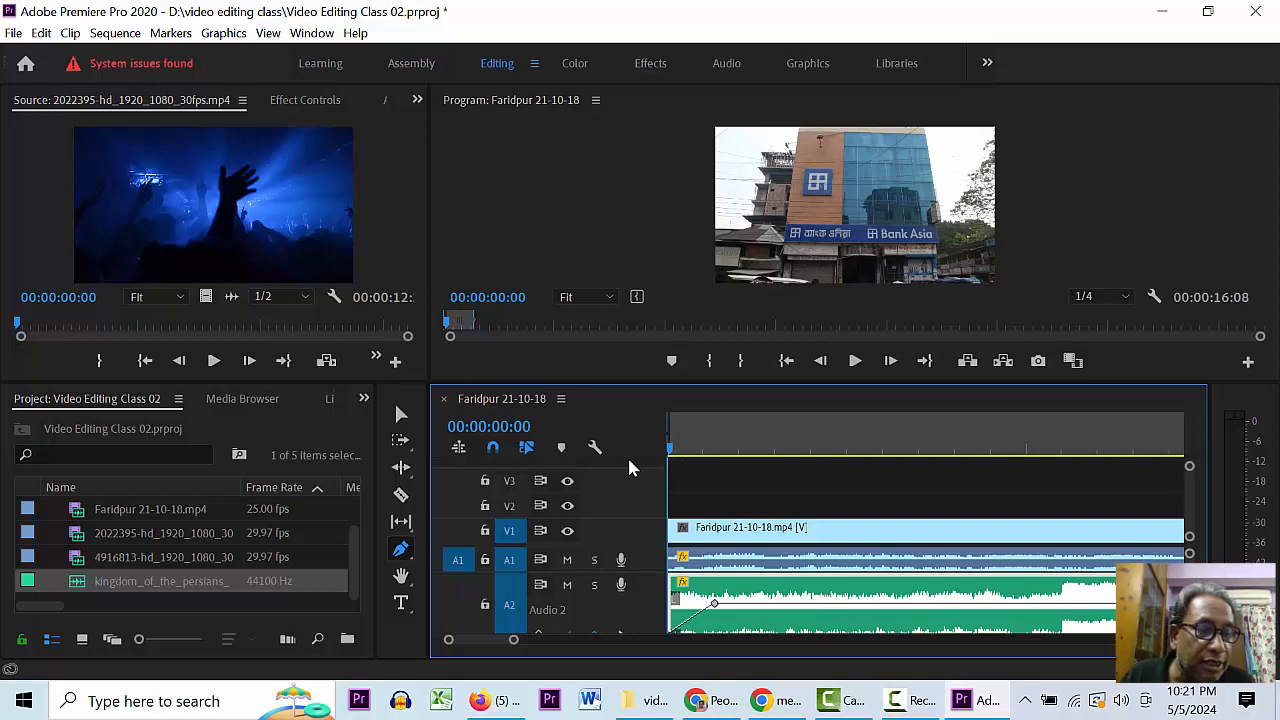
key("space")
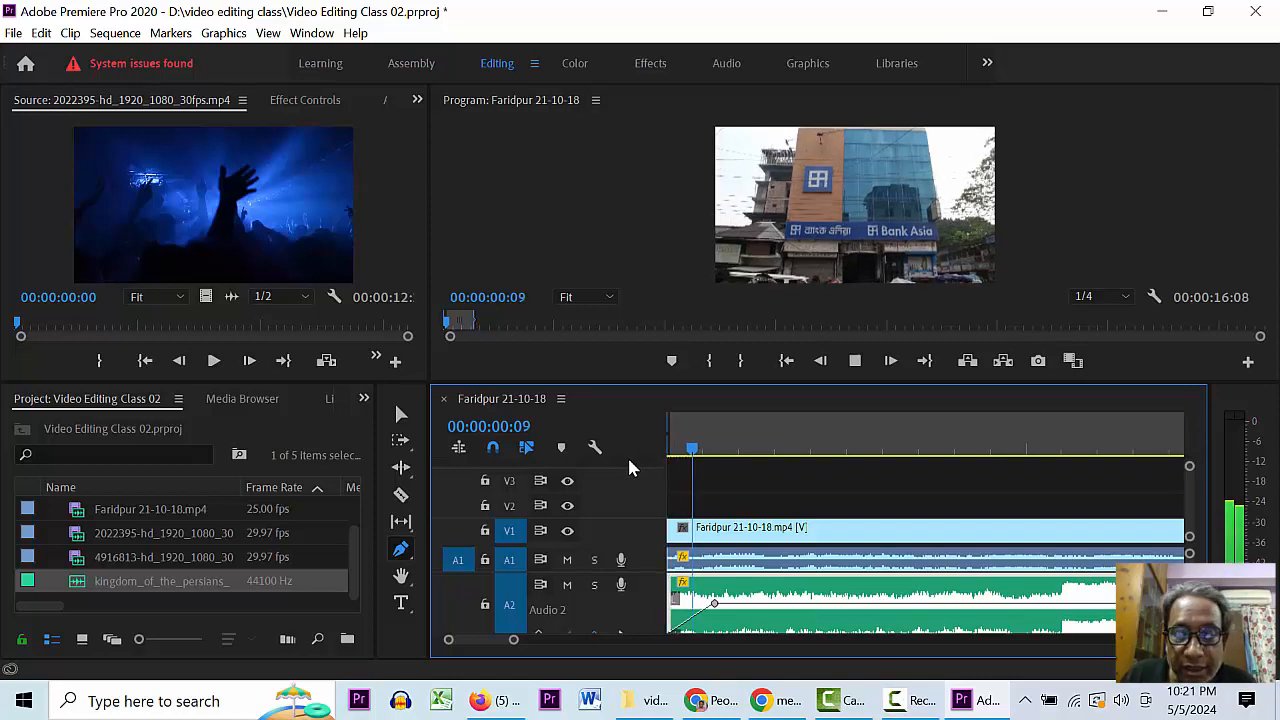
key("space")
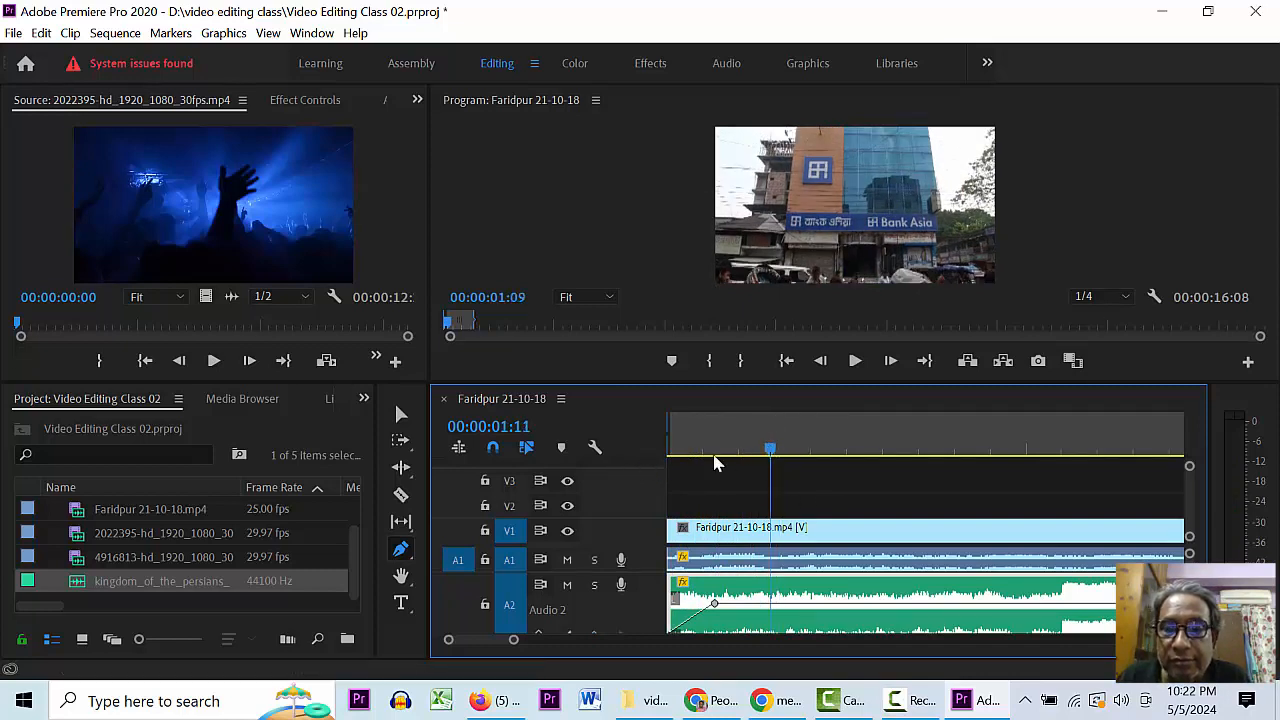
key("Home")
left_click_drag(715, 610, 784, 610)
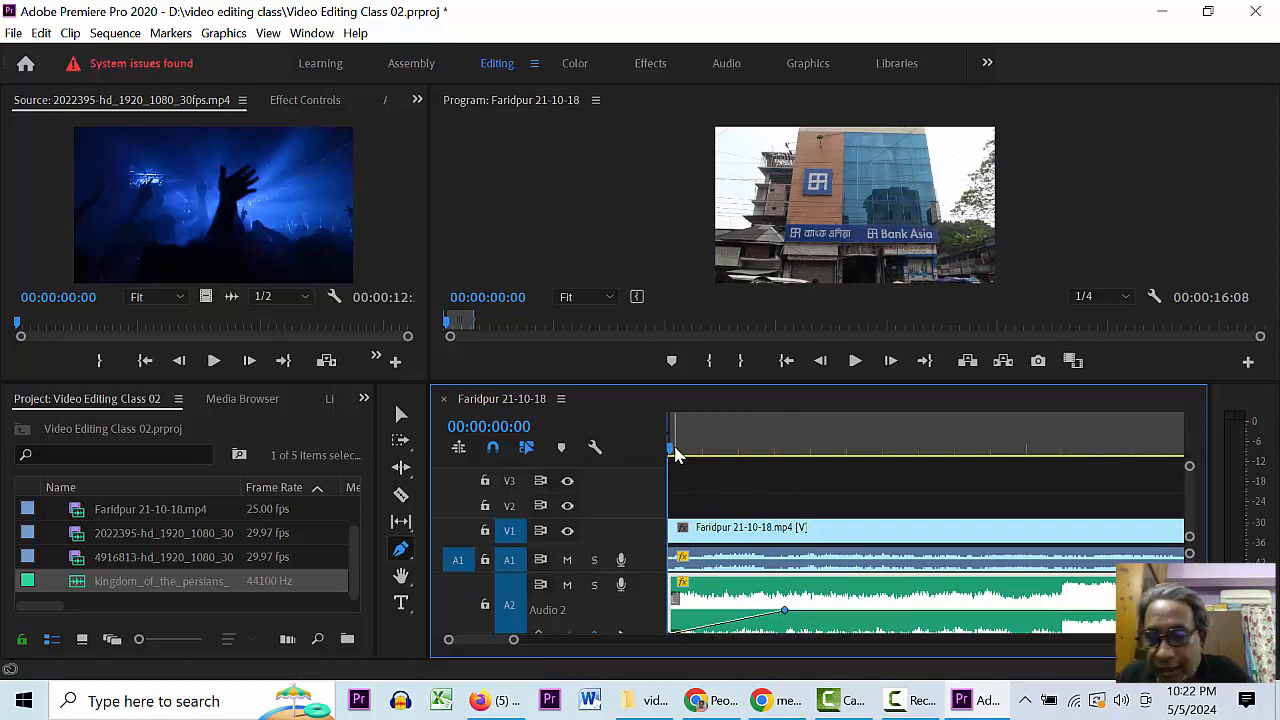
- Play back the fade-in, save the project, and zoom out to the whole sequence
key("space")
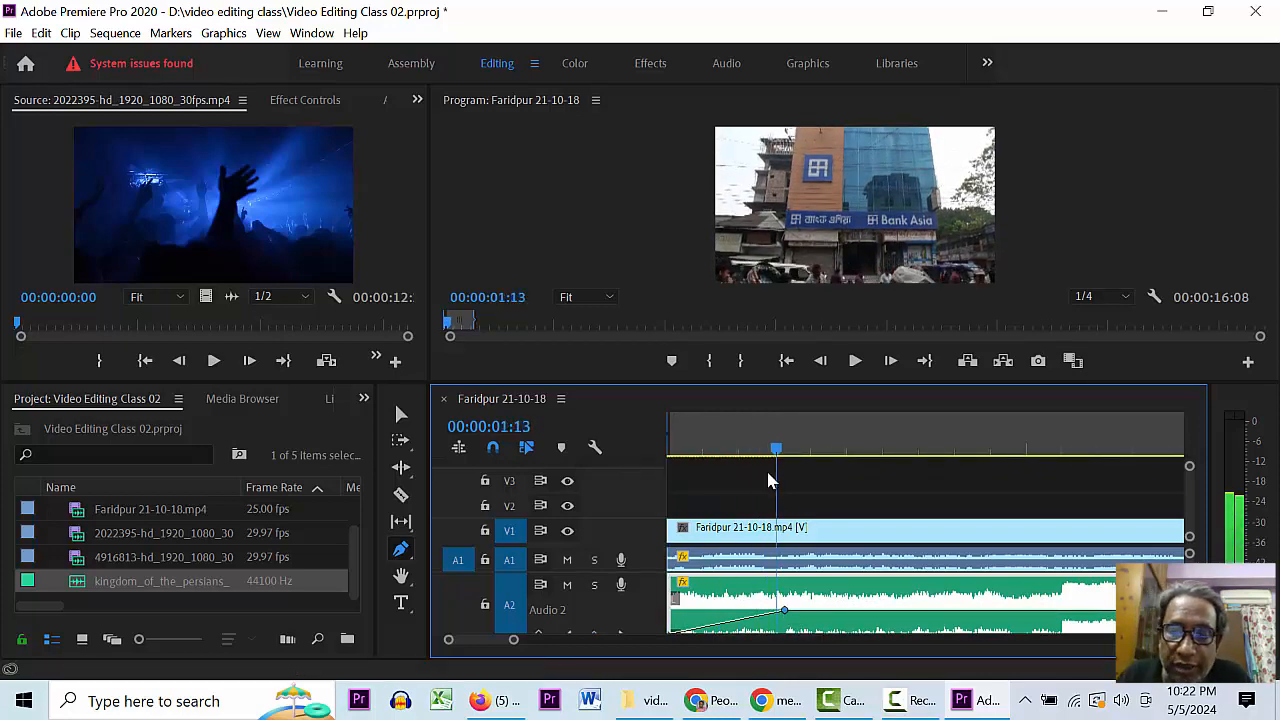
key("Home")
key("space")
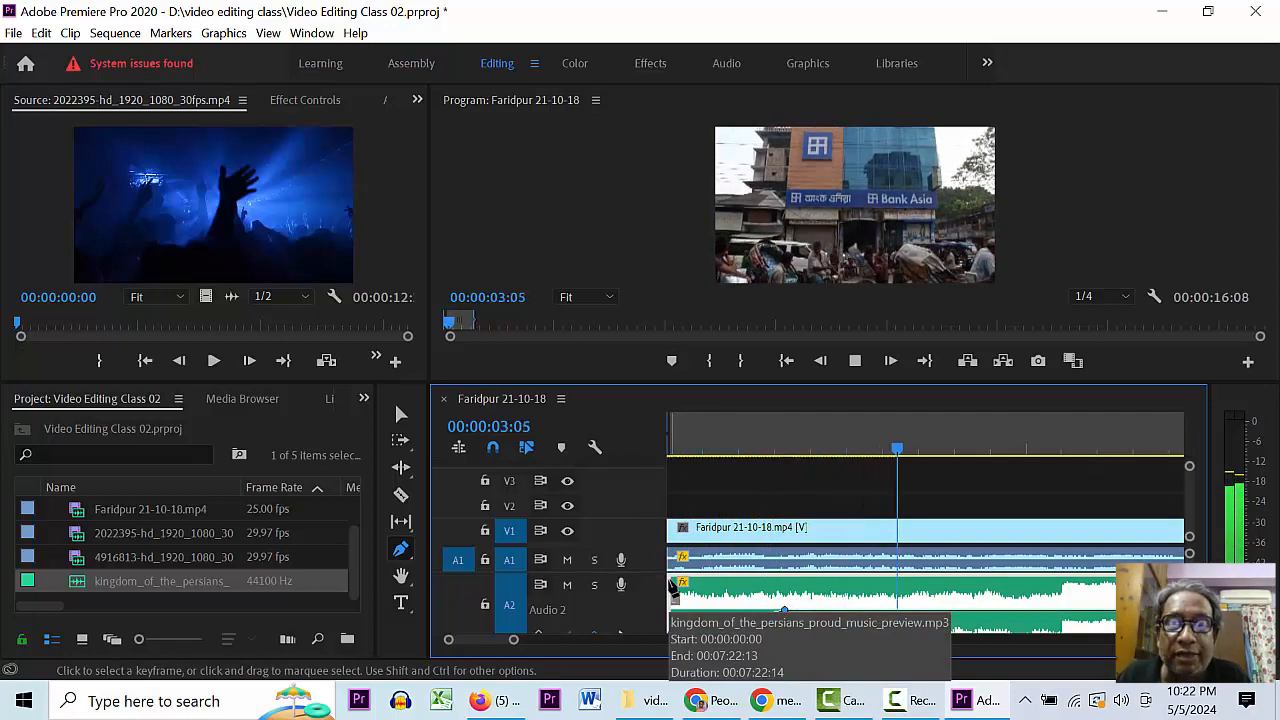
key("space")
key("ctrl+s")
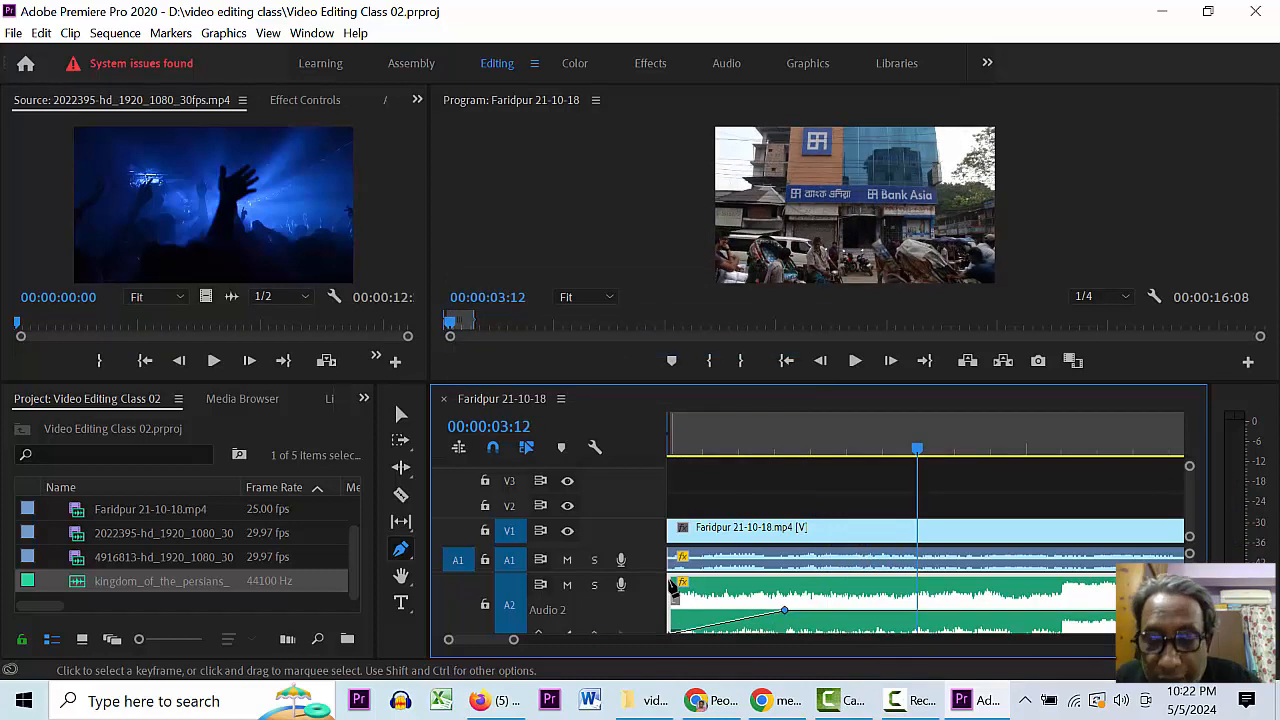
key("minus")
key("minus")
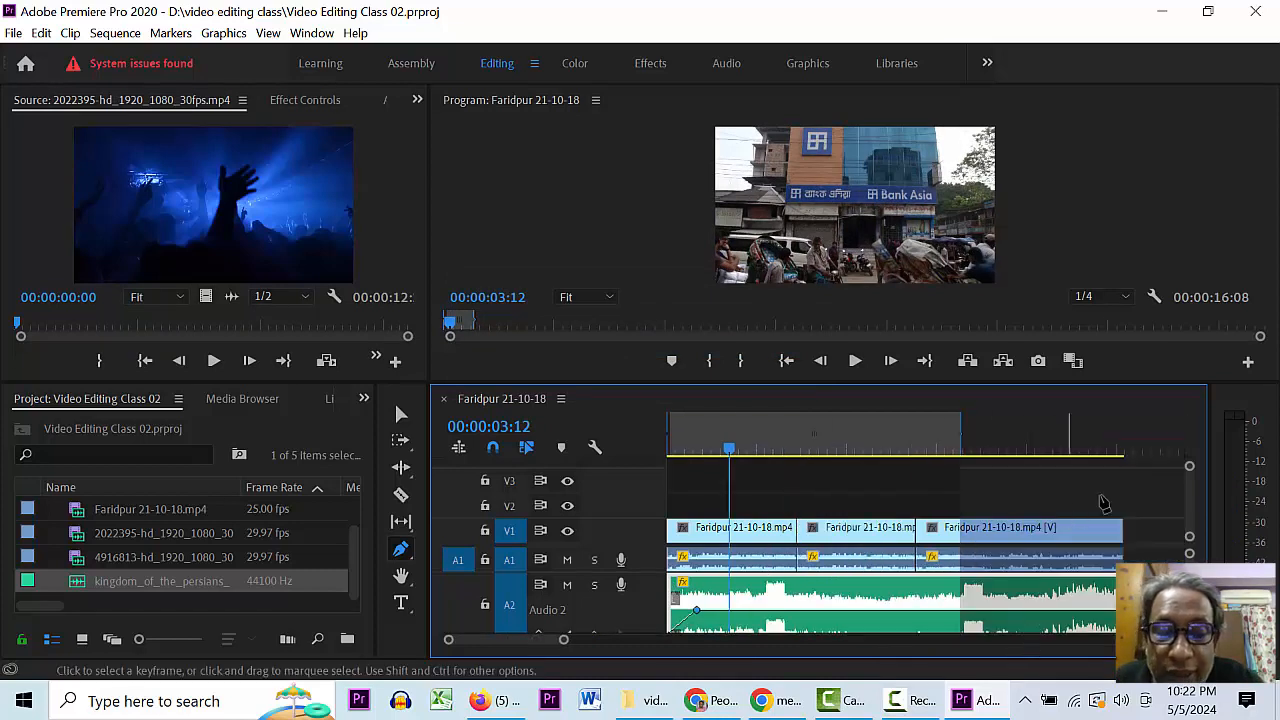
- Split the A2 music at 00:00:25:11, delete the part past the video, and replay the ending
left_click(1145, 442)
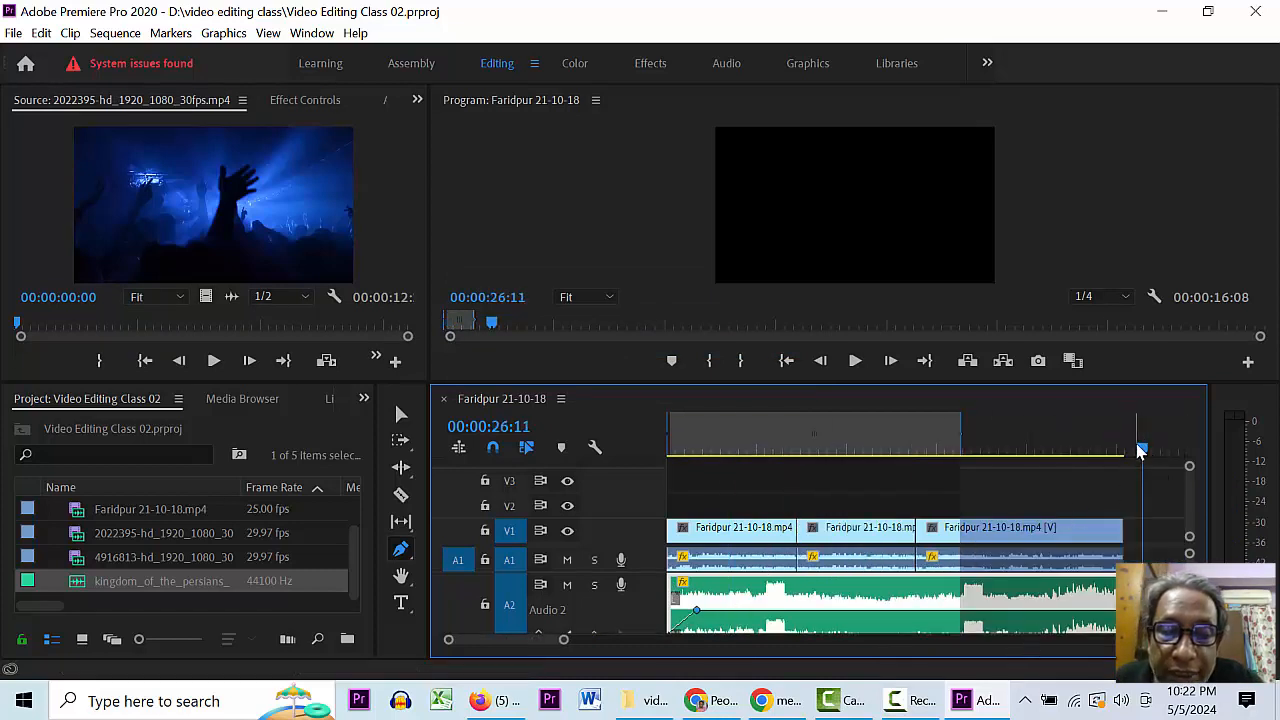
left_click_drag(1141, 457, 1126, 458)
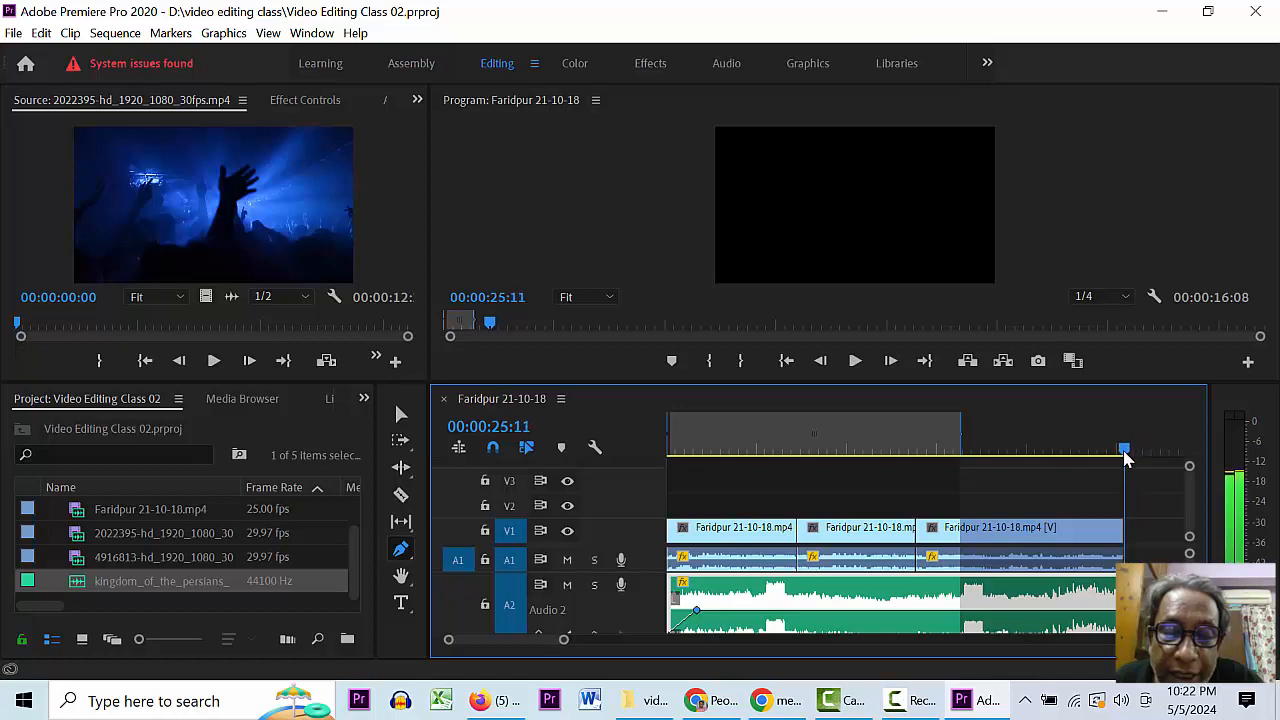
key("equal")
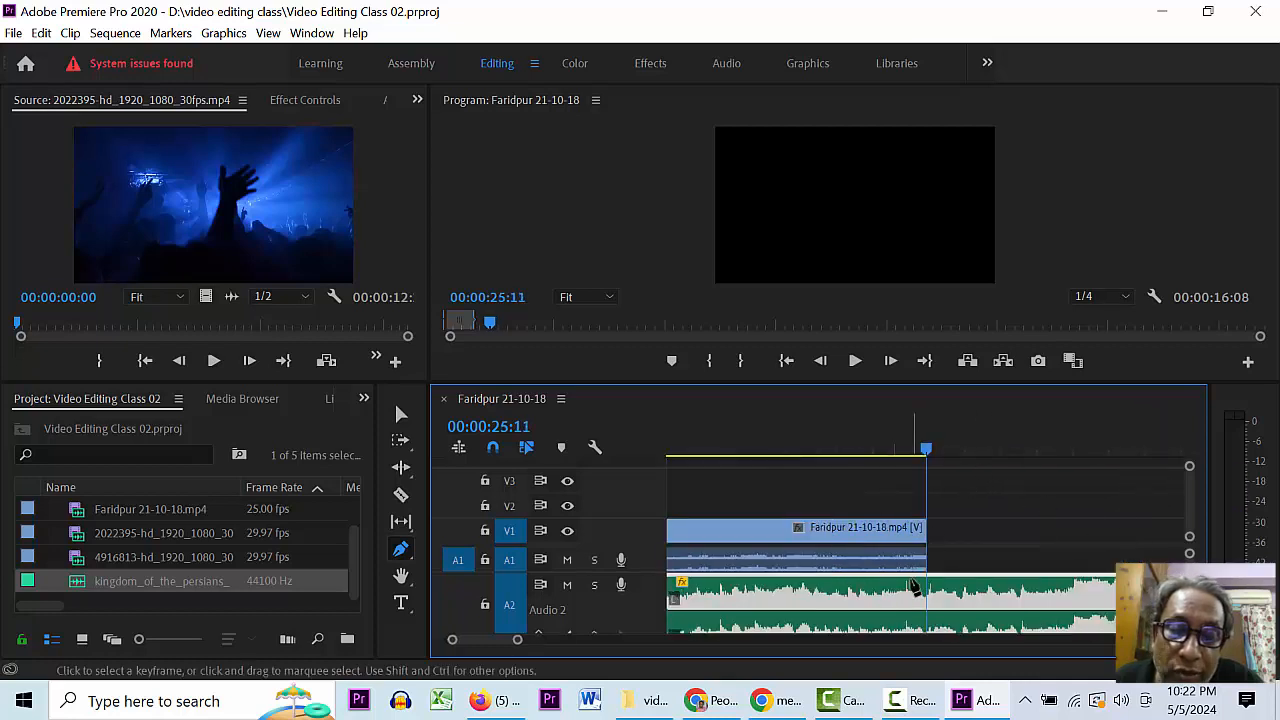
key("c")
left_click(926, 600)
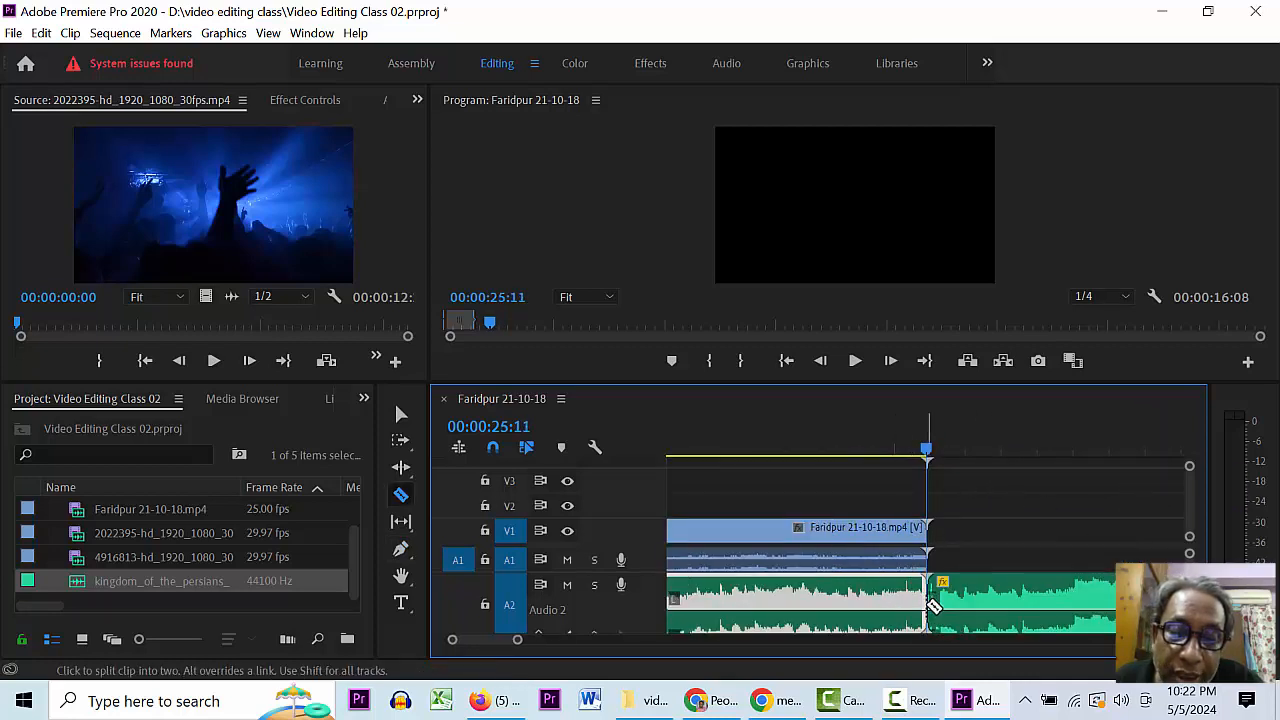
key("v")
left_click(988, 604)
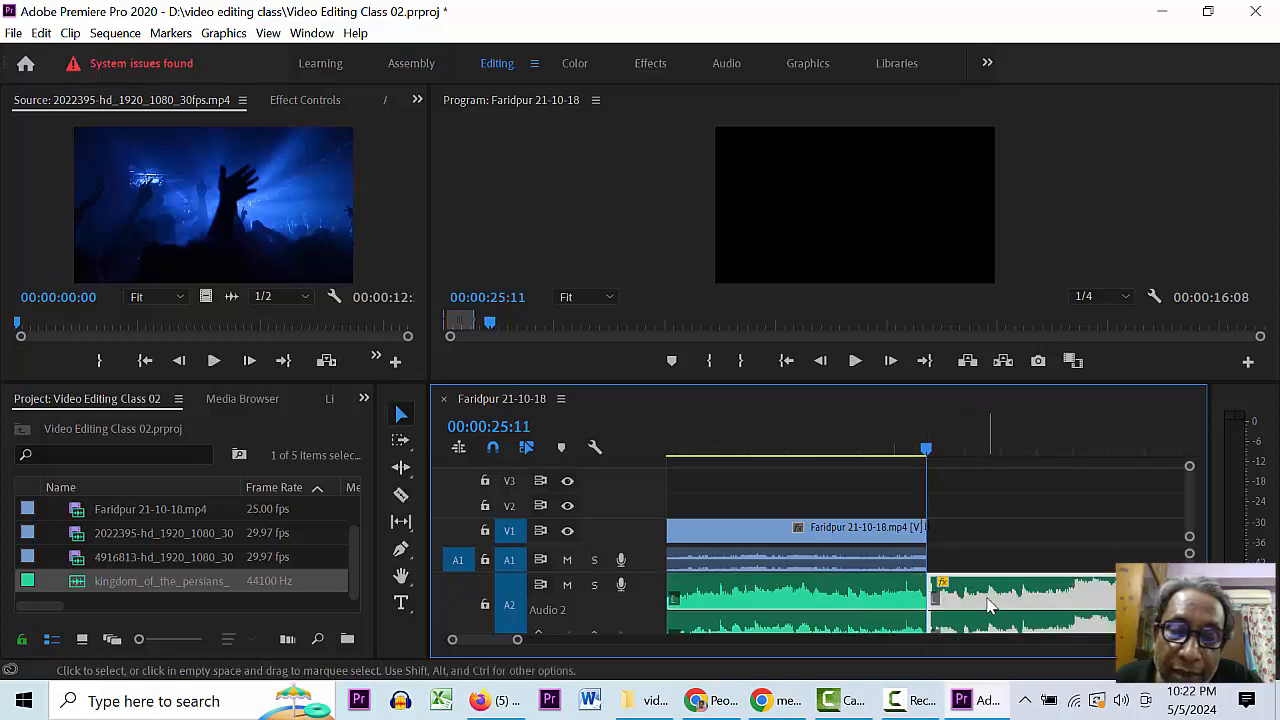
key("Delete")
left_click(867, 444)
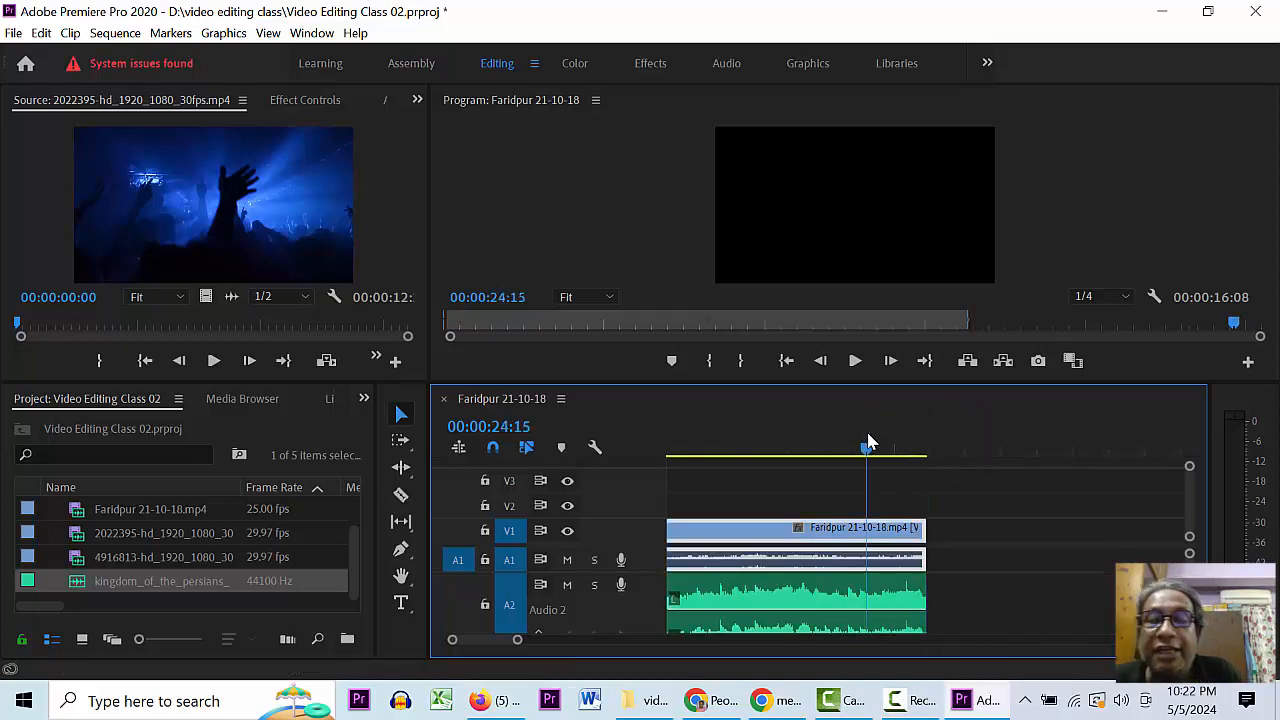
key("space")
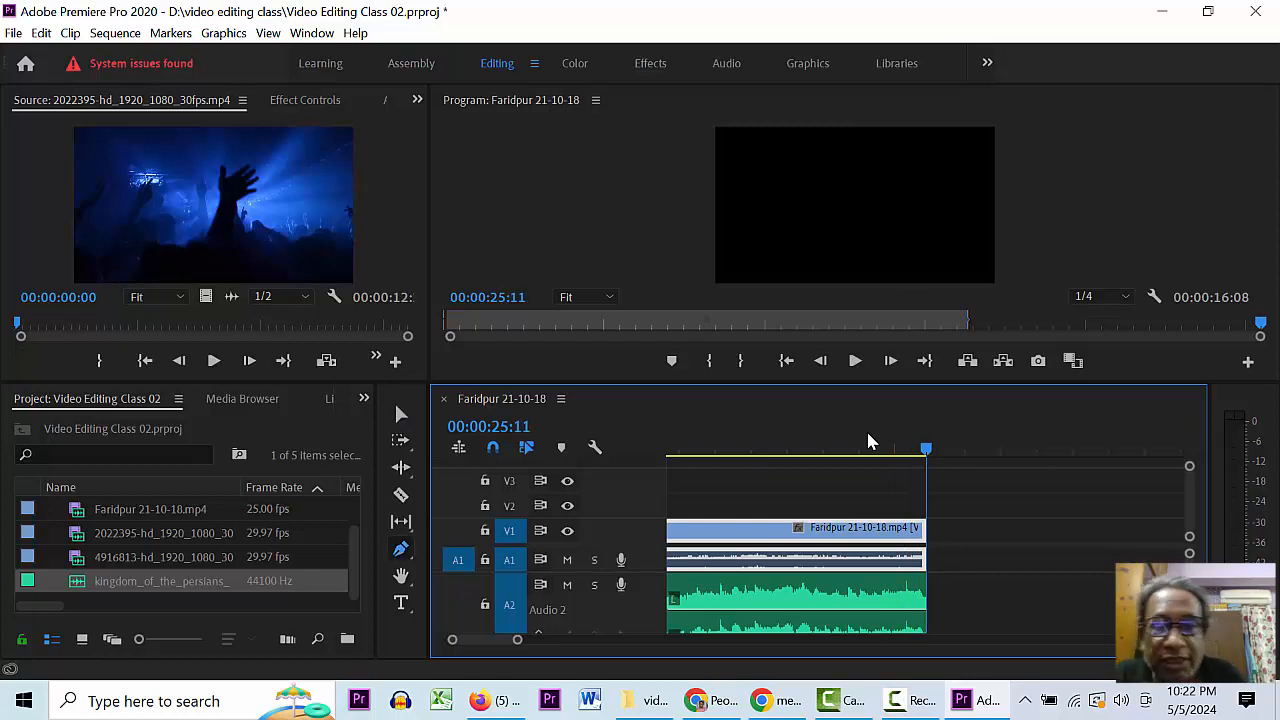
- Drag an A2 volume keyframe down near the end for a fade-out, preview it from 23:04, and save
left_click(822, 615)
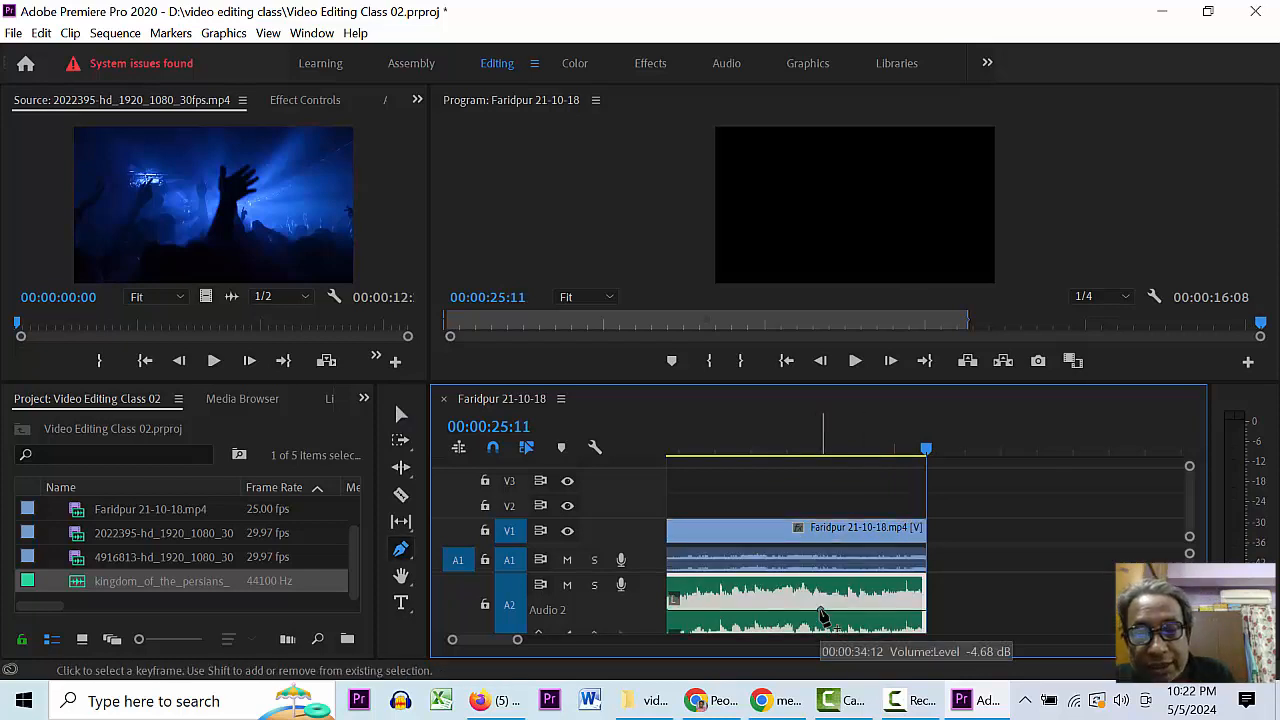
left_click_drag(921, 610, 922, 633)
left_click(763, 447)
key("space")
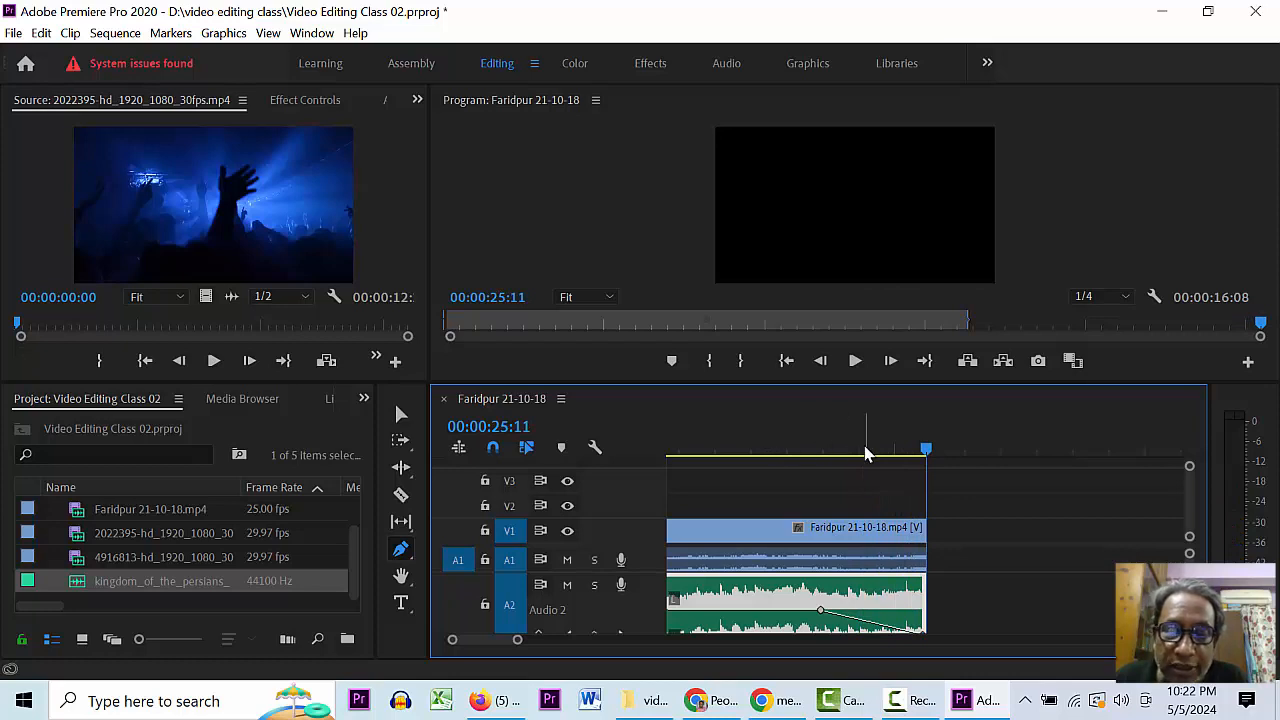
key("ctrl+s")
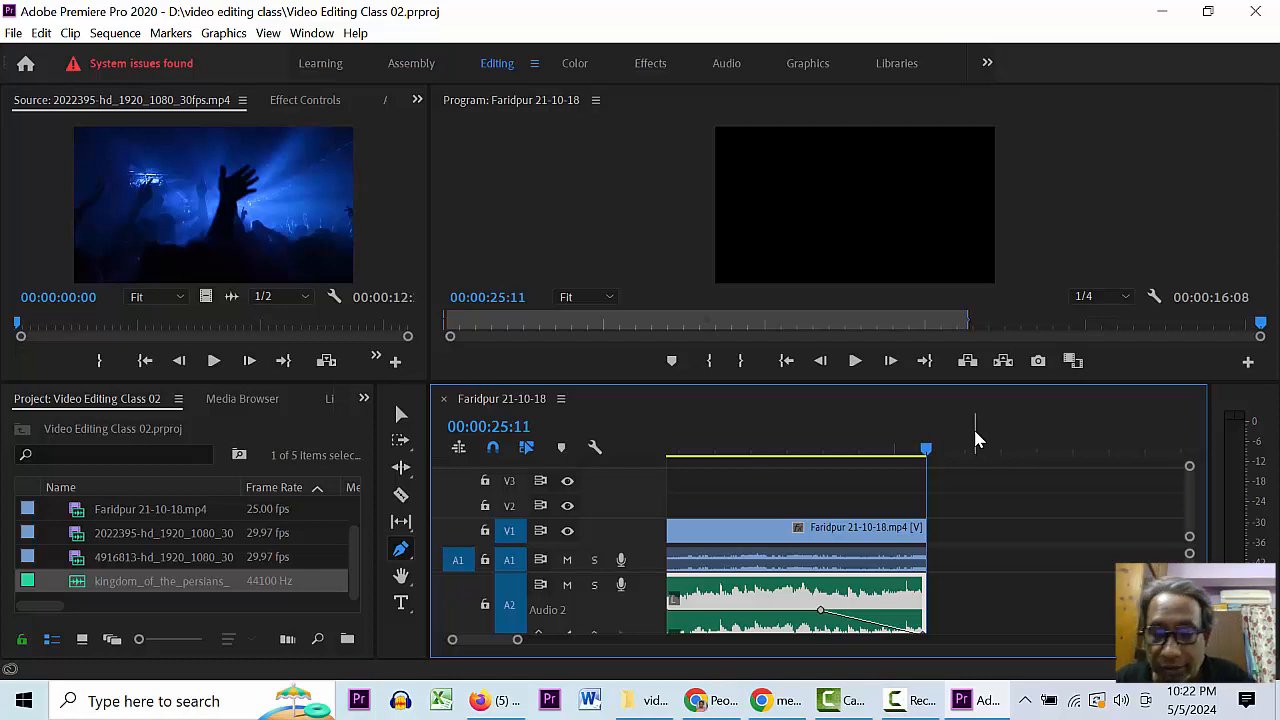
key("minus")
key("minus")
key("minus")
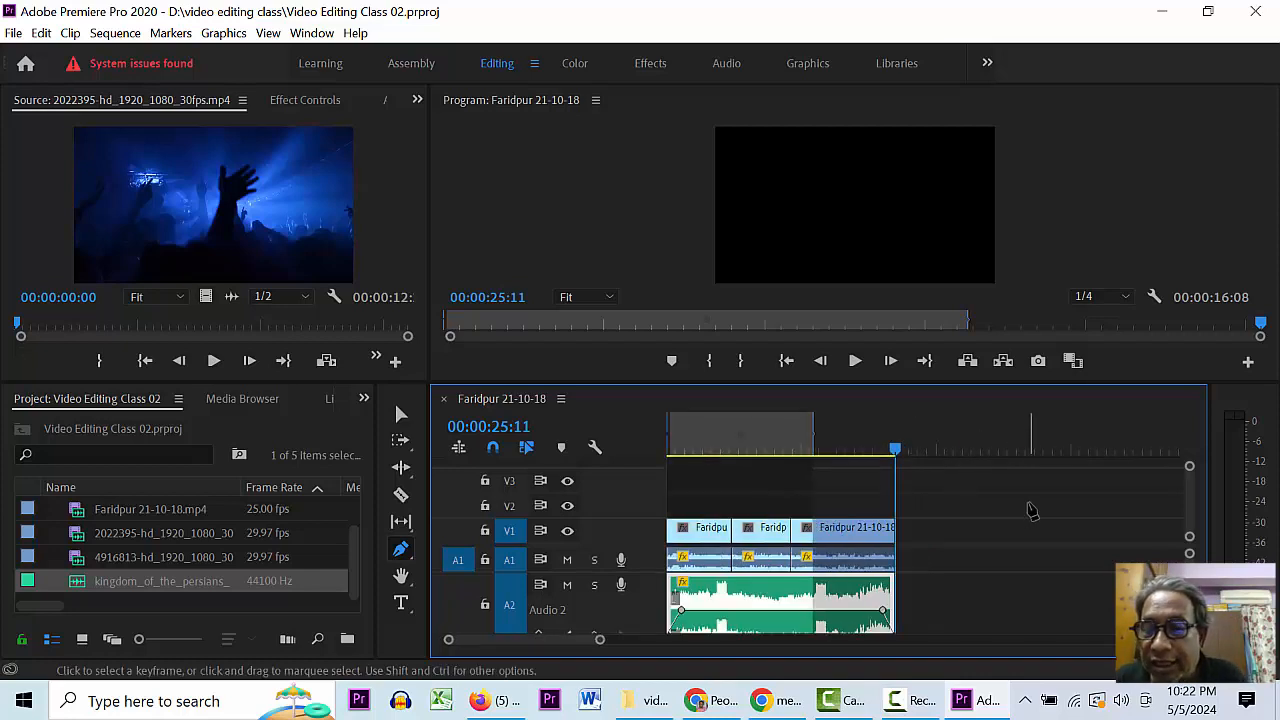
left_click(1031, 509)
key("v")
left_click_drag(870, 451, 882, 466)
key("equal")
key("equal")
key("equal")
key("space")
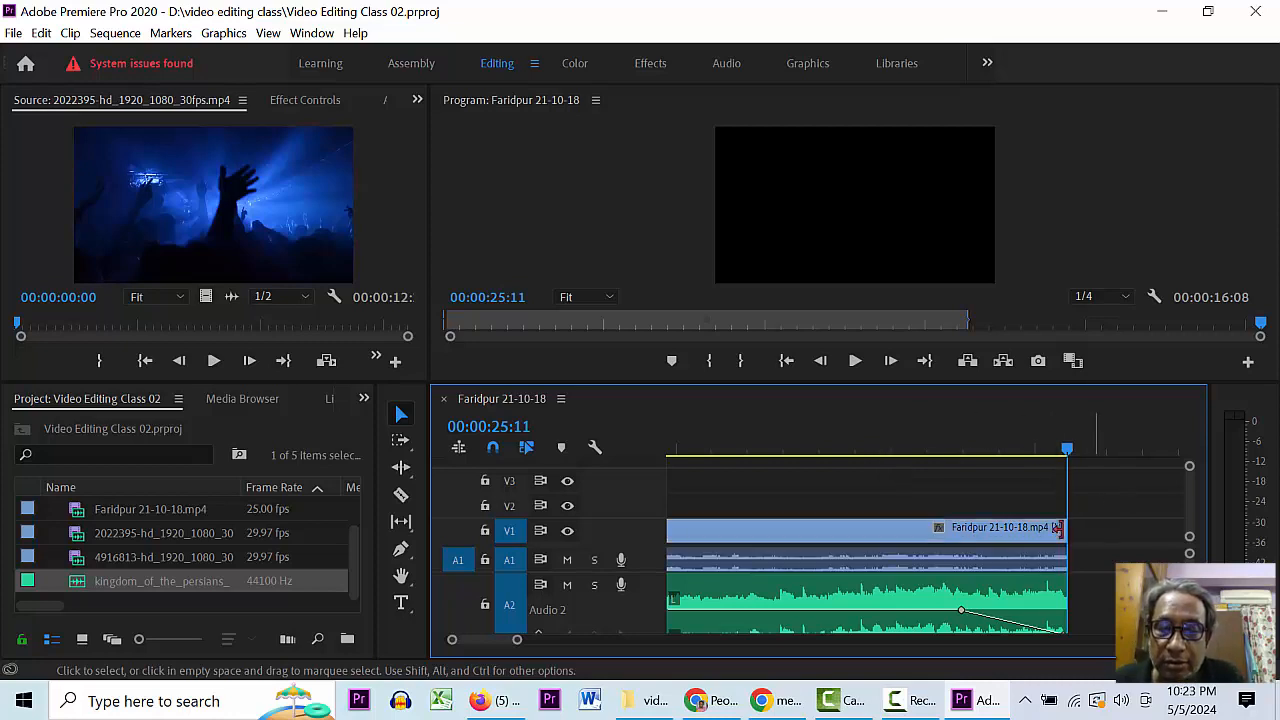
mouse_move(1066, 452)
left_mouse_down()
mouse_move(1087, 460)
mouse_move(1066, 463)
left_mouse_up()
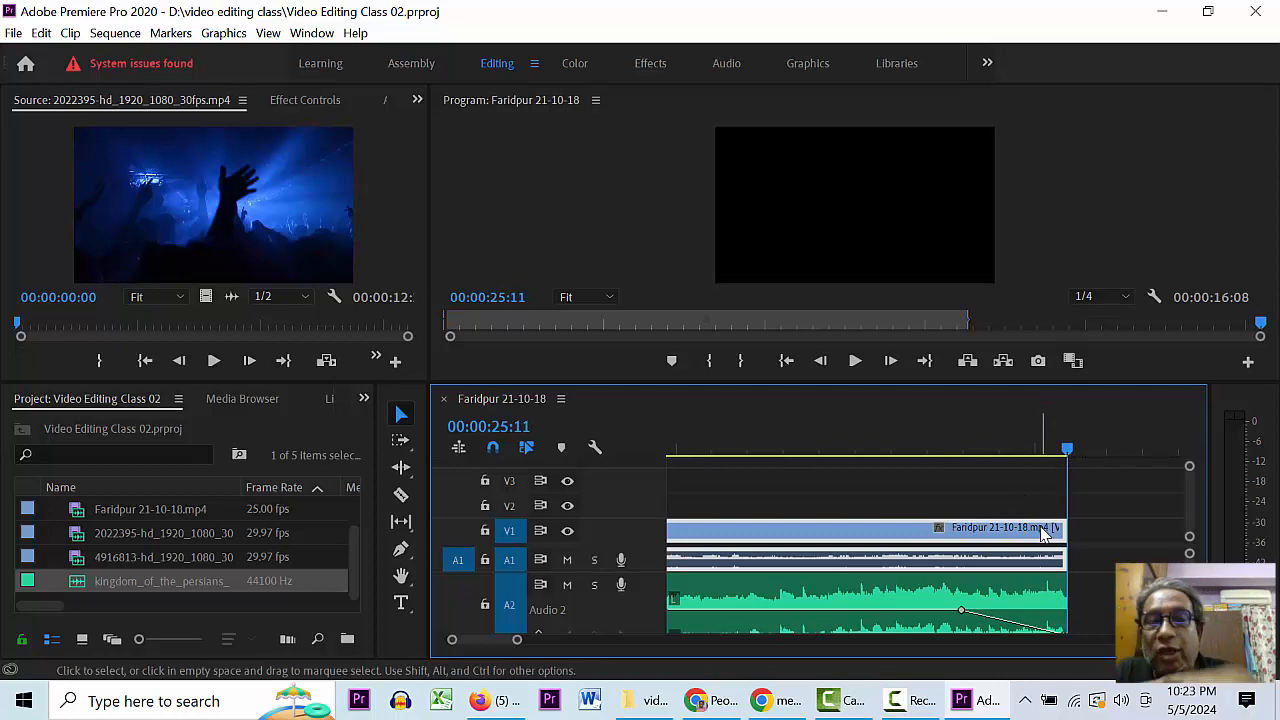
- Add a Cross Dissolve to the last clip's end and shorten the ending by five frames
key("ctrl+d")
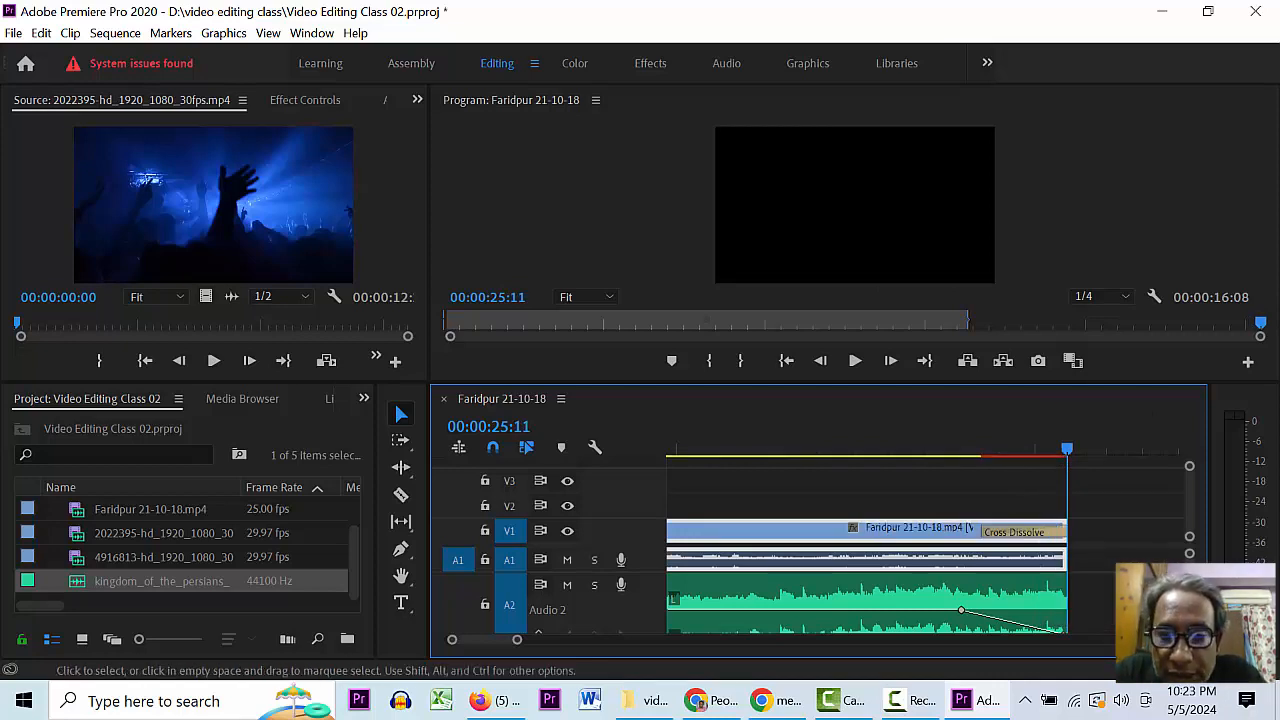
left_click(913, 445)
left_click(1037, 537)
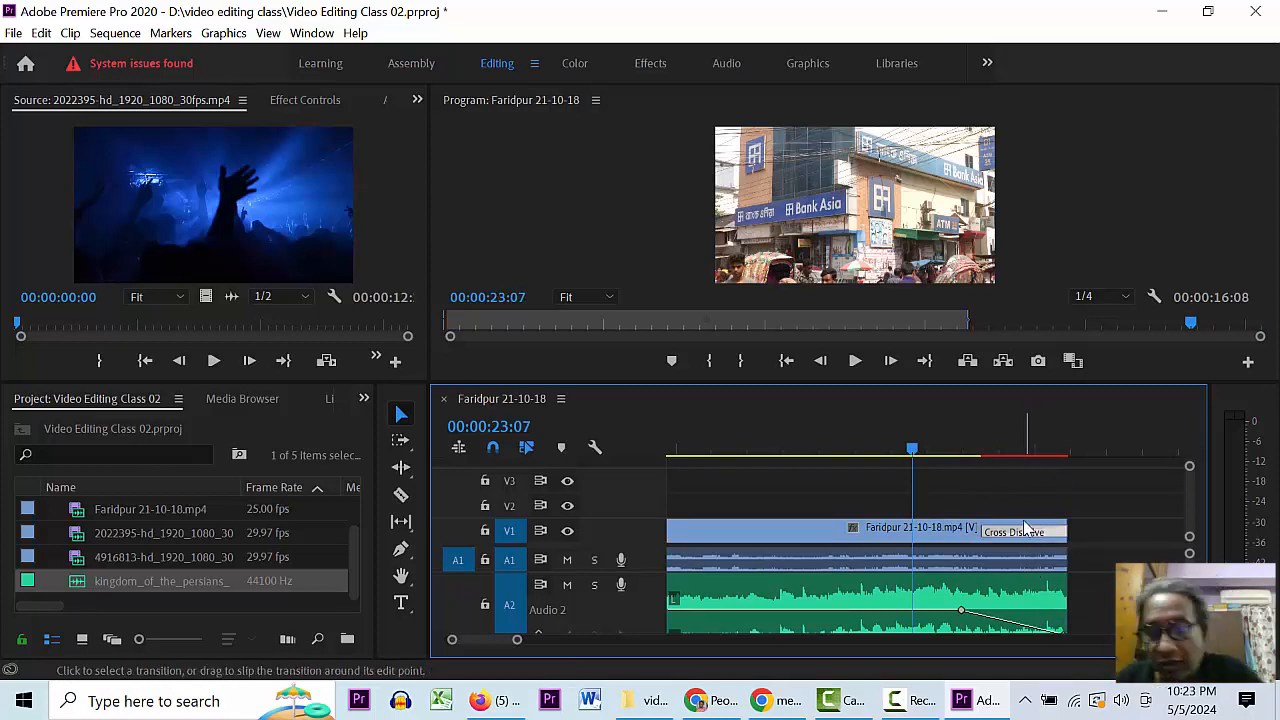
key("space")
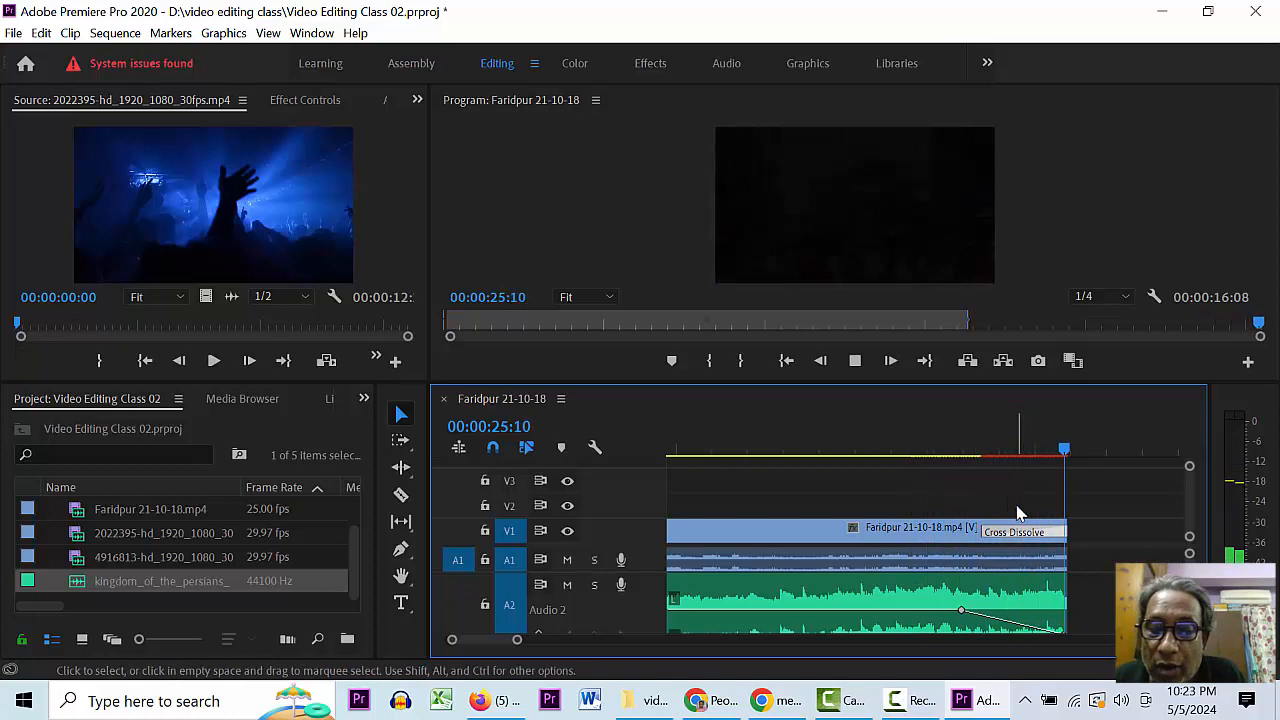
left_click_drag(1065, 531, 1051, 531)
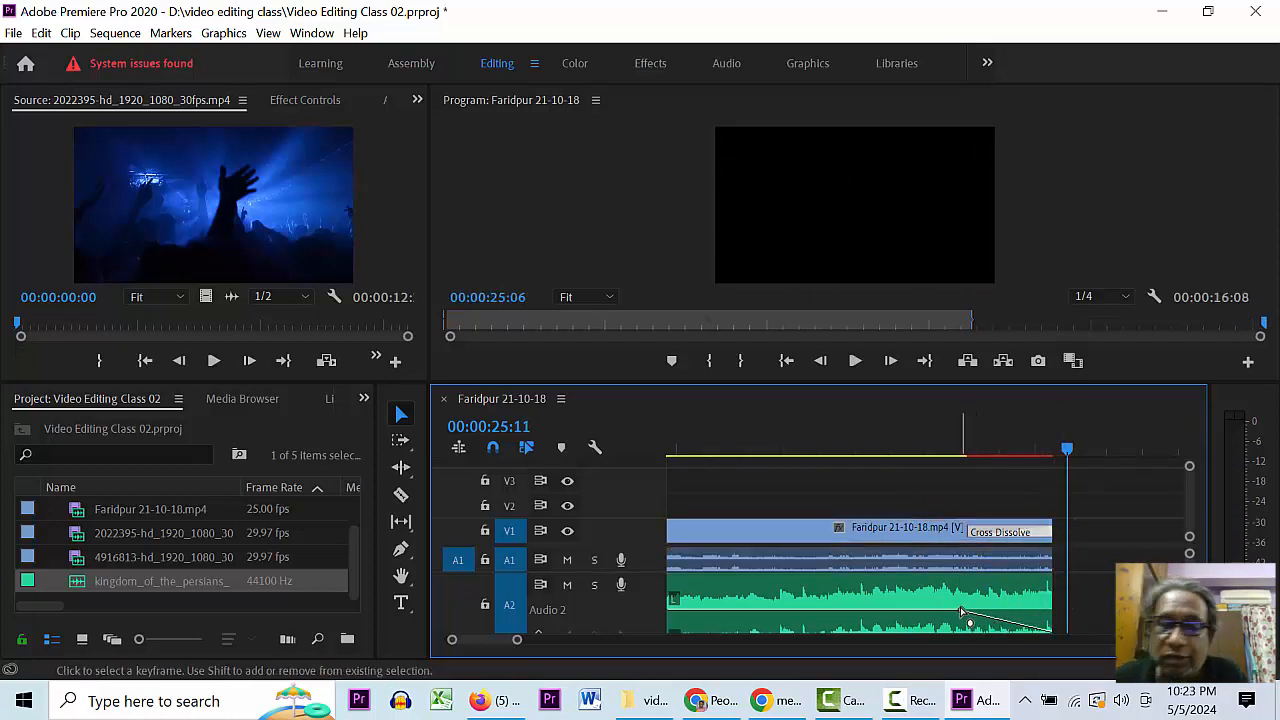
- Move the A2 fade-out keyframe earlier to match the new end near 25:06 and preview it
left_click_drag(962, 610, 944, 610)
left_click(926, 446)
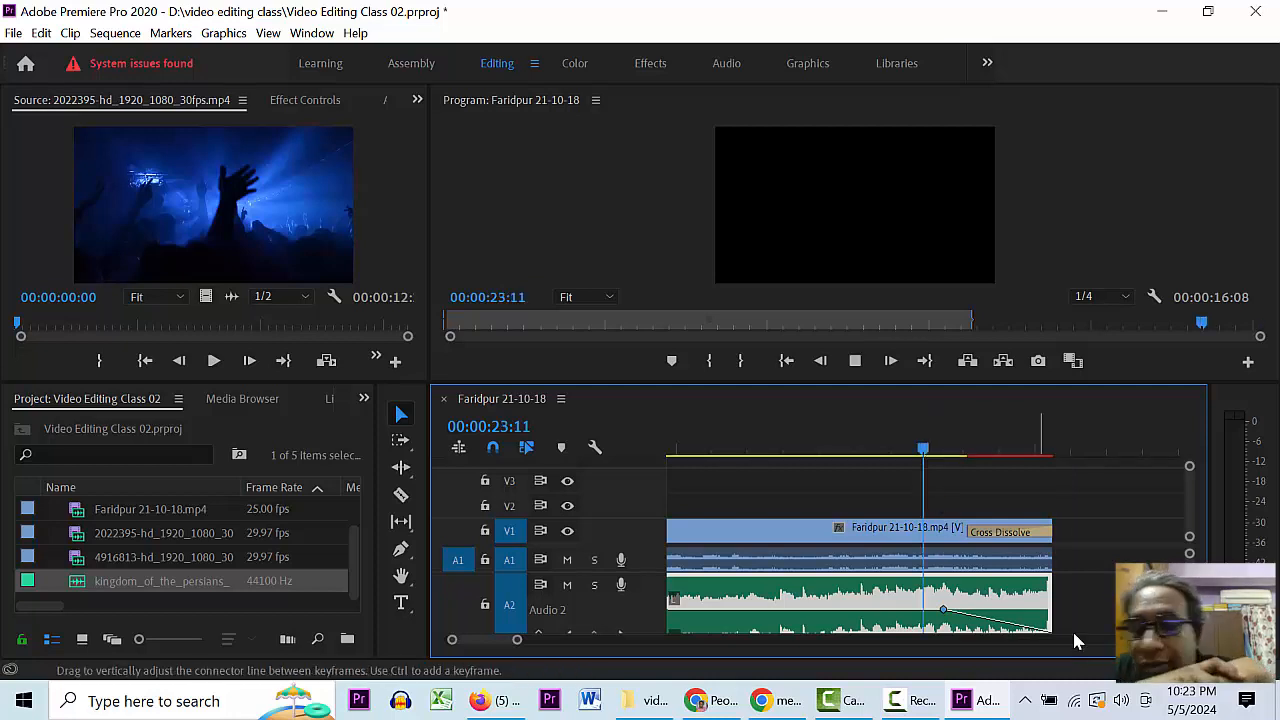
key("space")
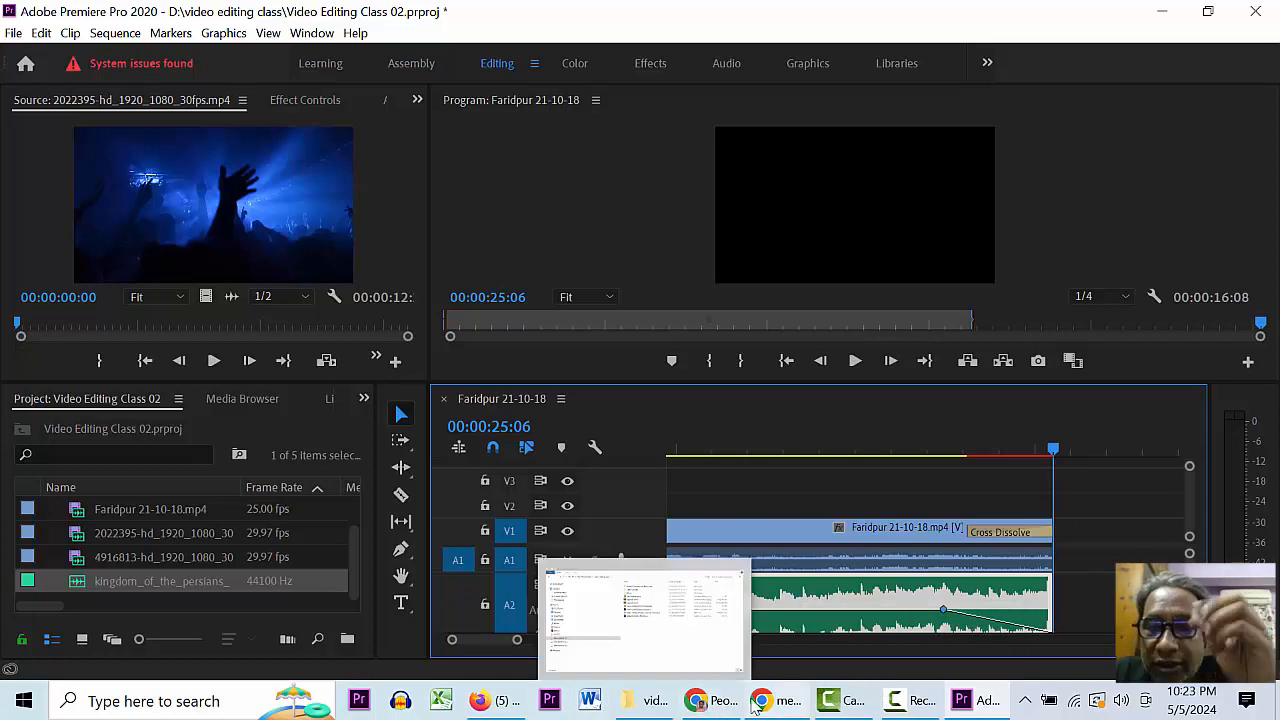
- Scrub the playhead through the Faridpur sequence to review it from 24:08 back to the start
mouse_move(775, 700)
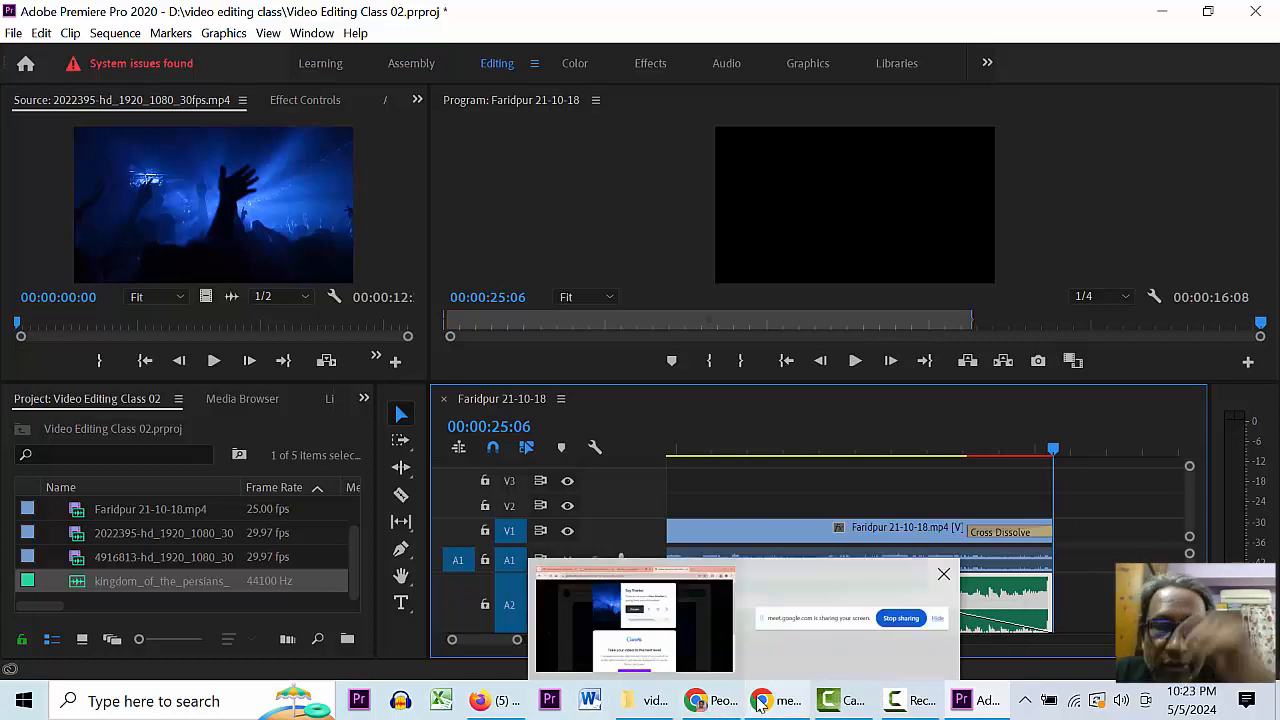
left_click(986, 452)
key("minus")
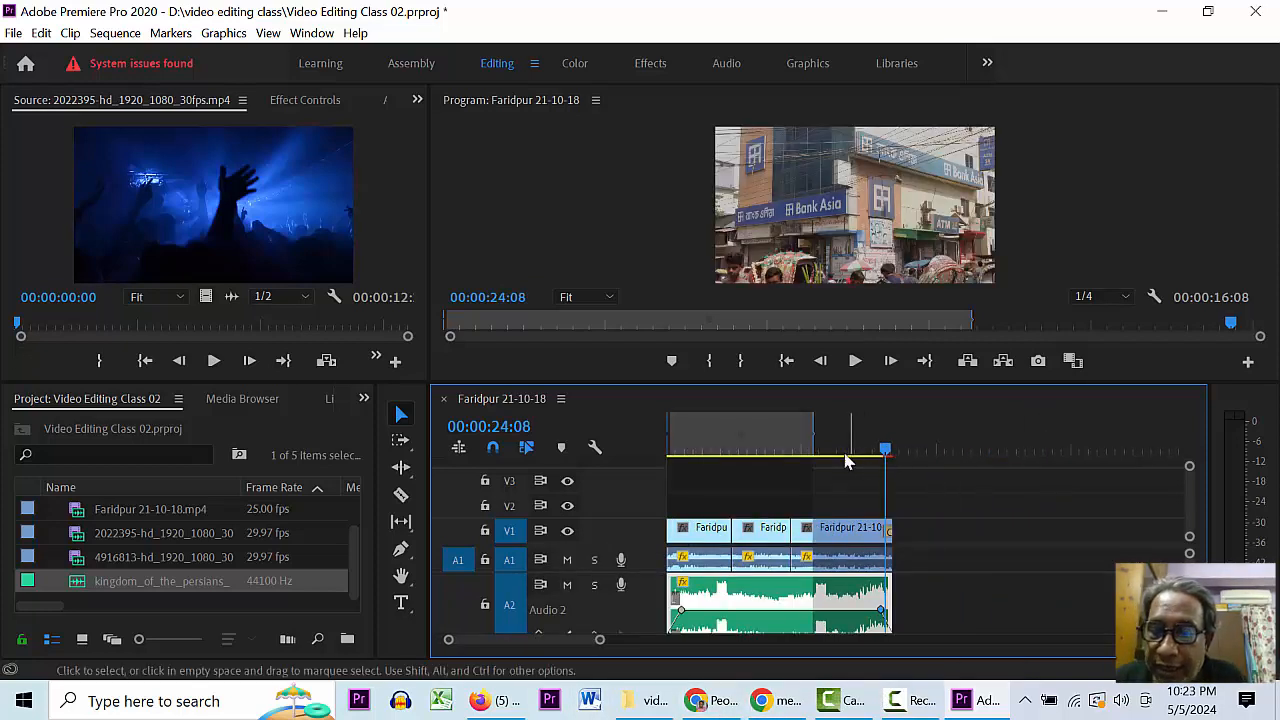
left_click(836, 448)
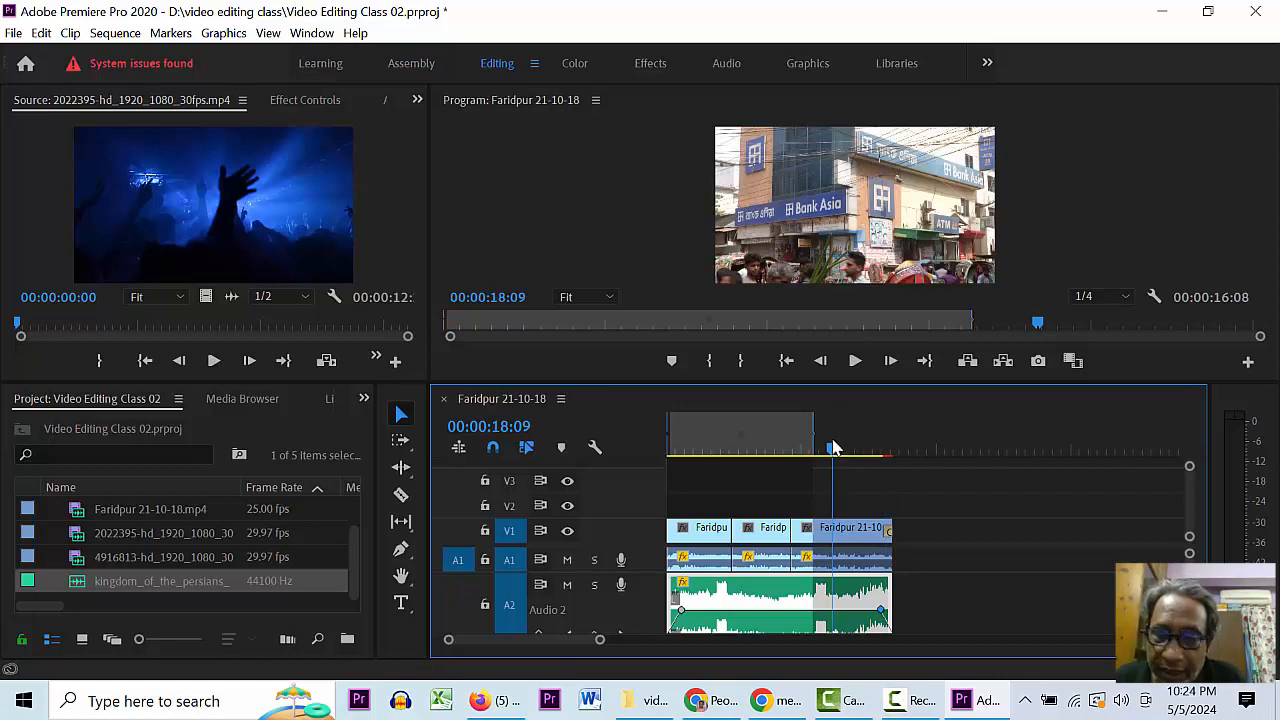
left_click_drag(816, 432, 891, 433)
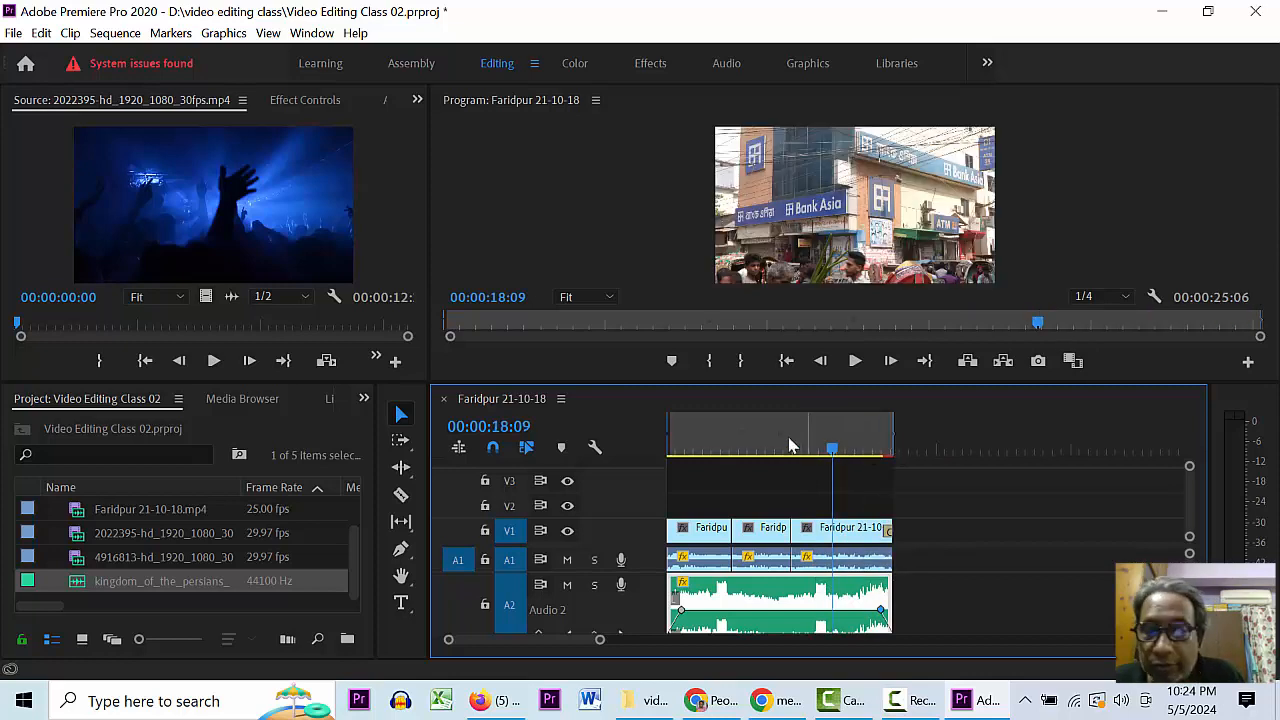
left_click(752, 445)
mouse_move(741, 440)
left_mouse_down()
mouse_move(672, 453)
mouse_move(748, 442)
left_mouse_up()
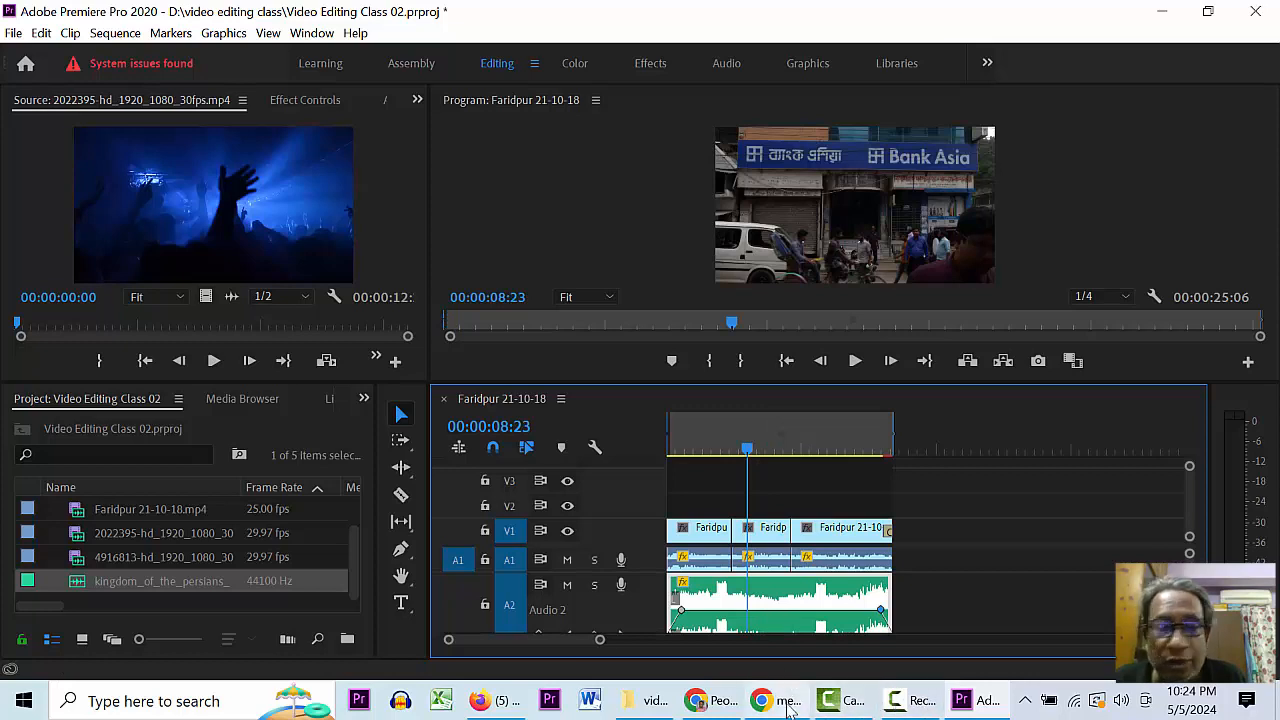
- Check the Meet screen-sharing window, return the playhead to the start, and bring Chrome's Pexels page forward
left_click(789, 706)
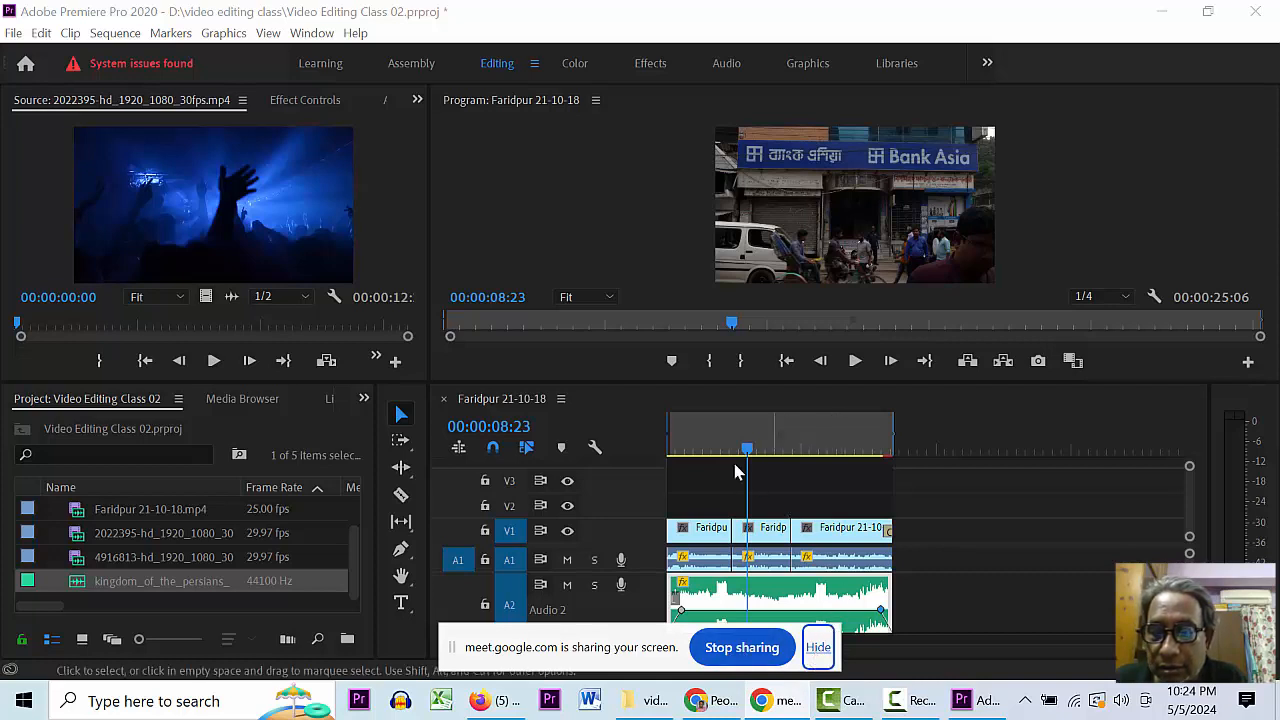
left_click(693, 441)
left_click_drag(693, 434, 631, 446)
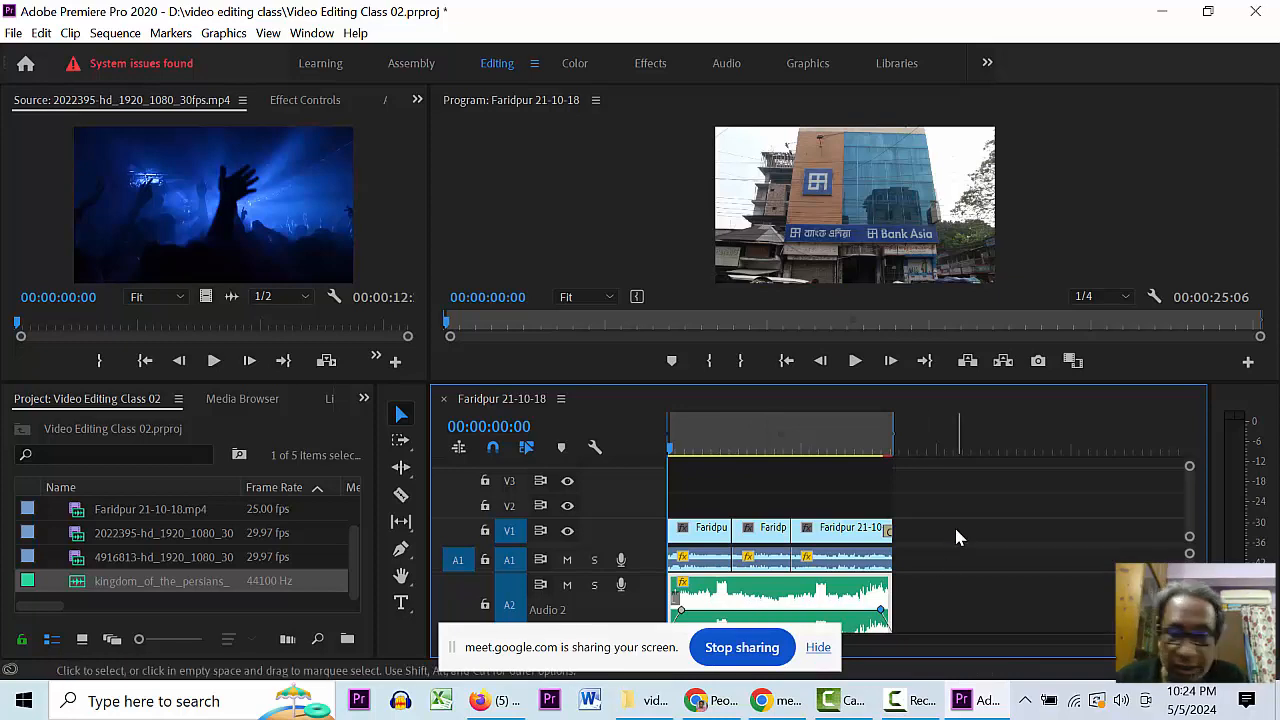
left_click(719, 440)
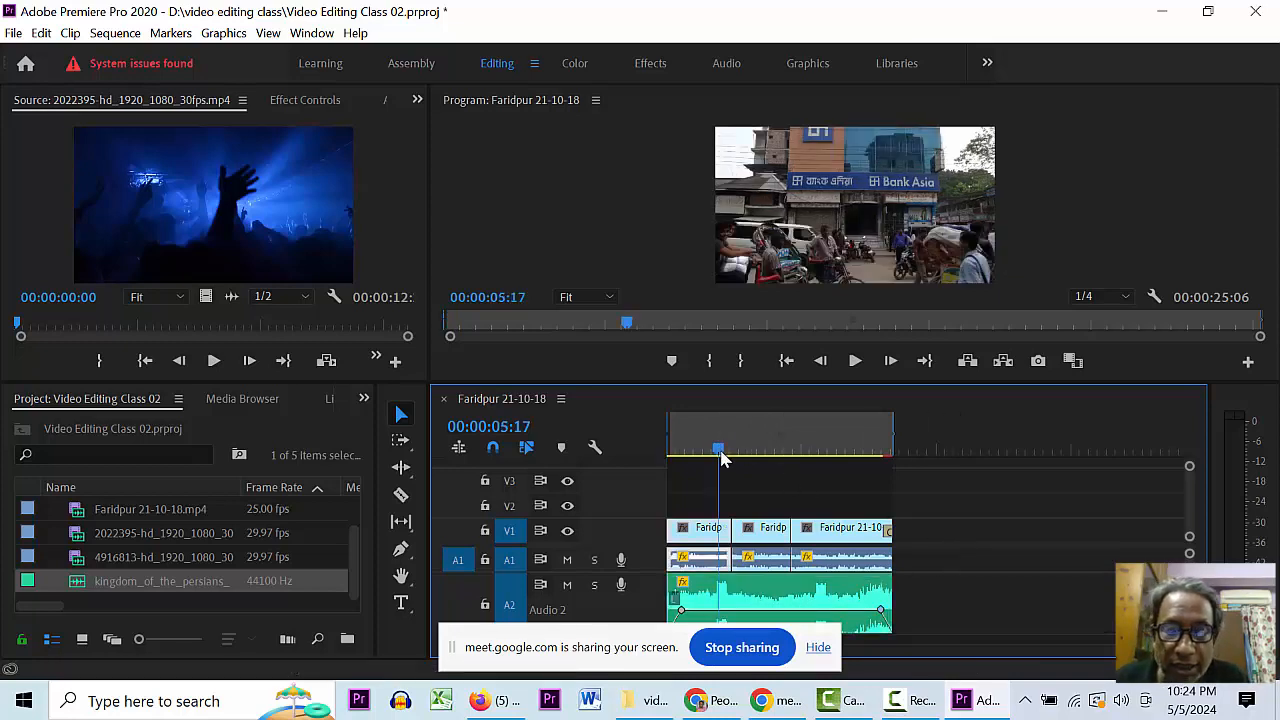
left_click_drag(720, 448, 611, 447)
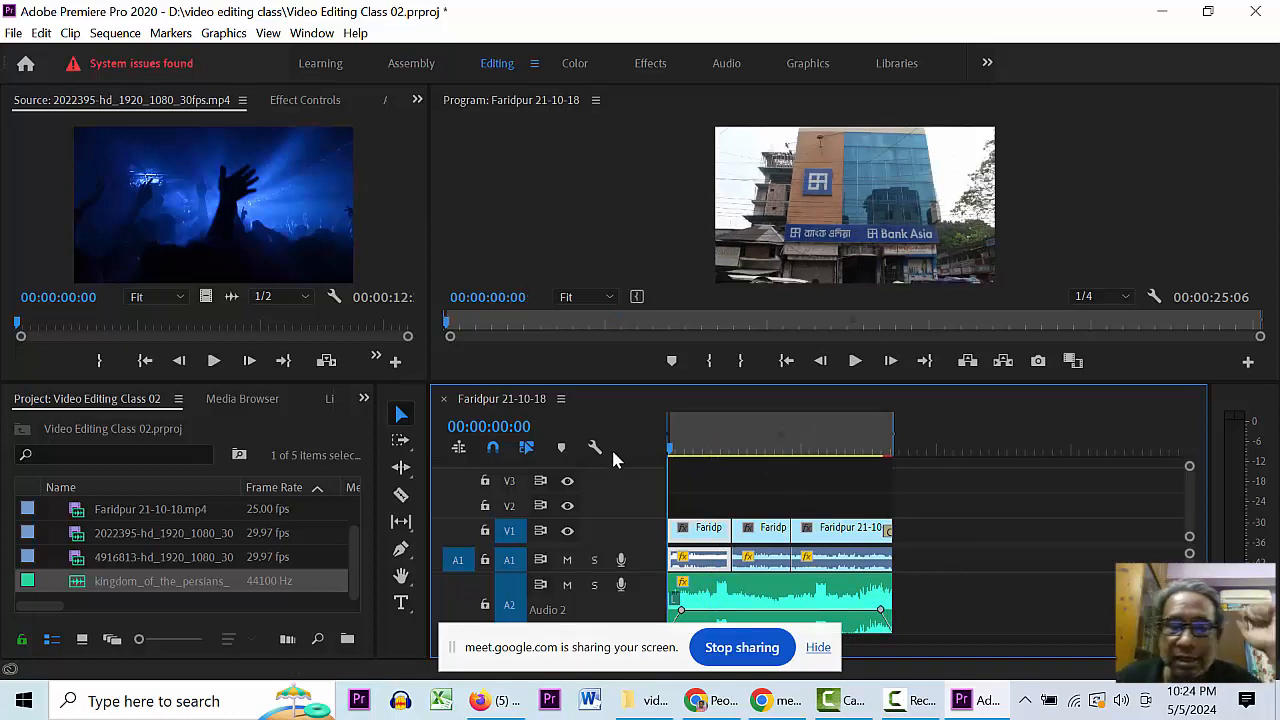
left_click(712, 700)
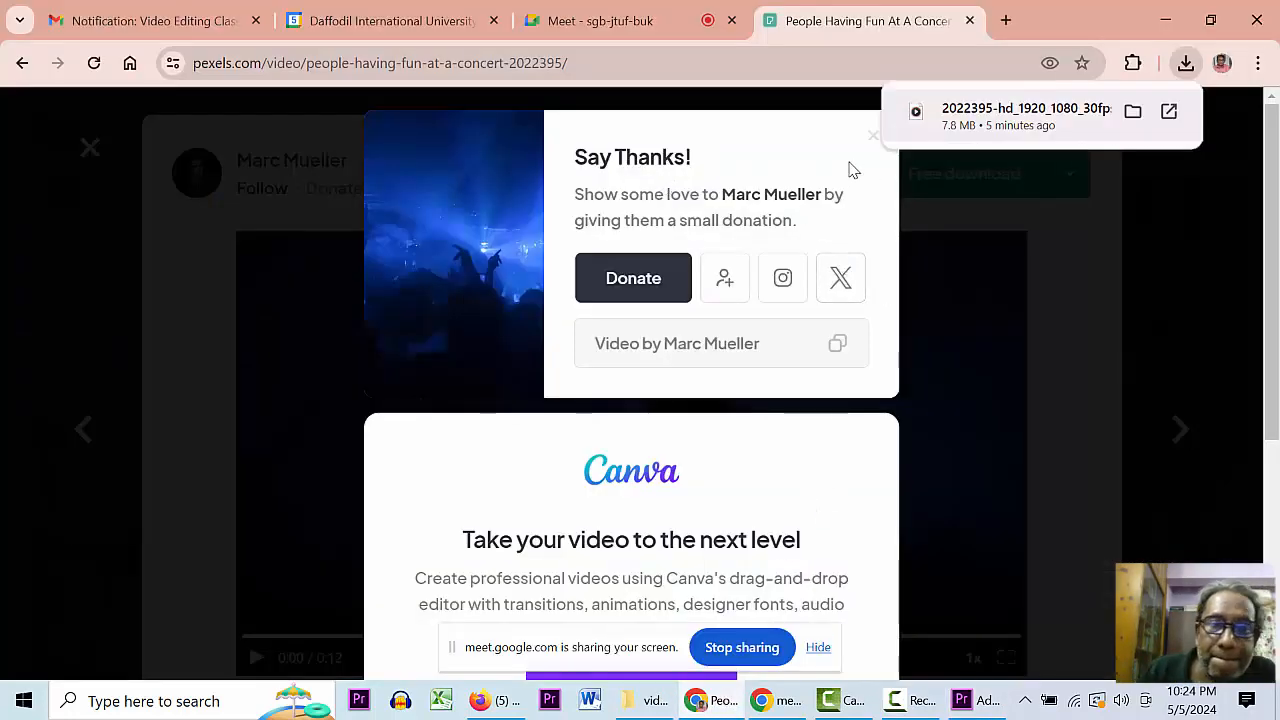
- Close the Pexels concert tab, unpin the presentation, and make the browser full screen with F11
left_click(970, 20)
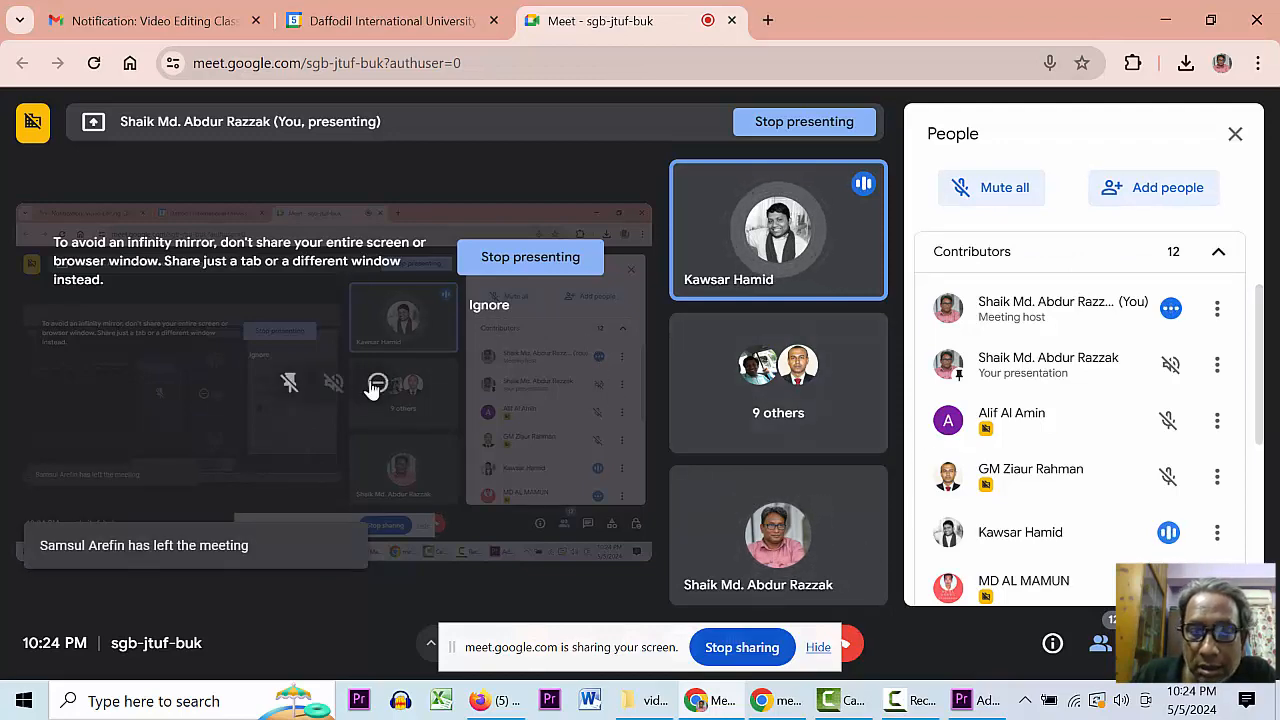
left_click(290, 385)
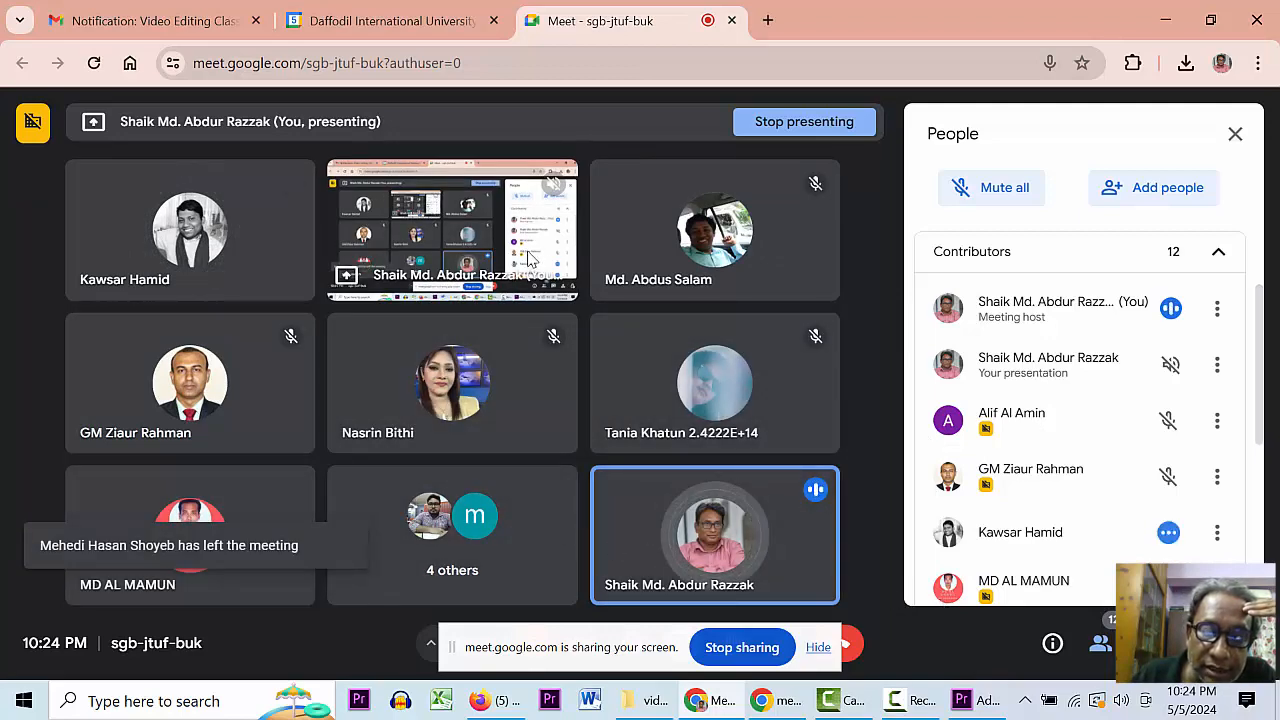
key("F11")
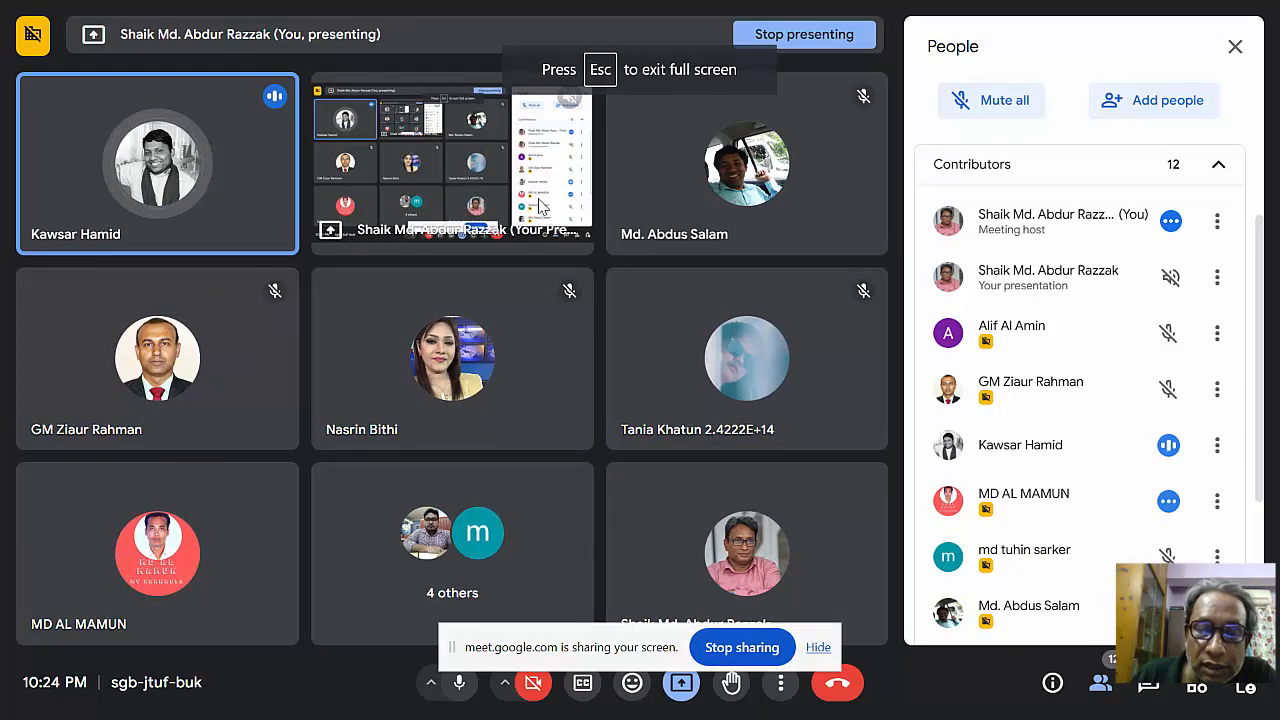
- Pin the screen presentation as the main view, then stop sharing the screen
mouse_move(549, 195)
left_click(409, 166)
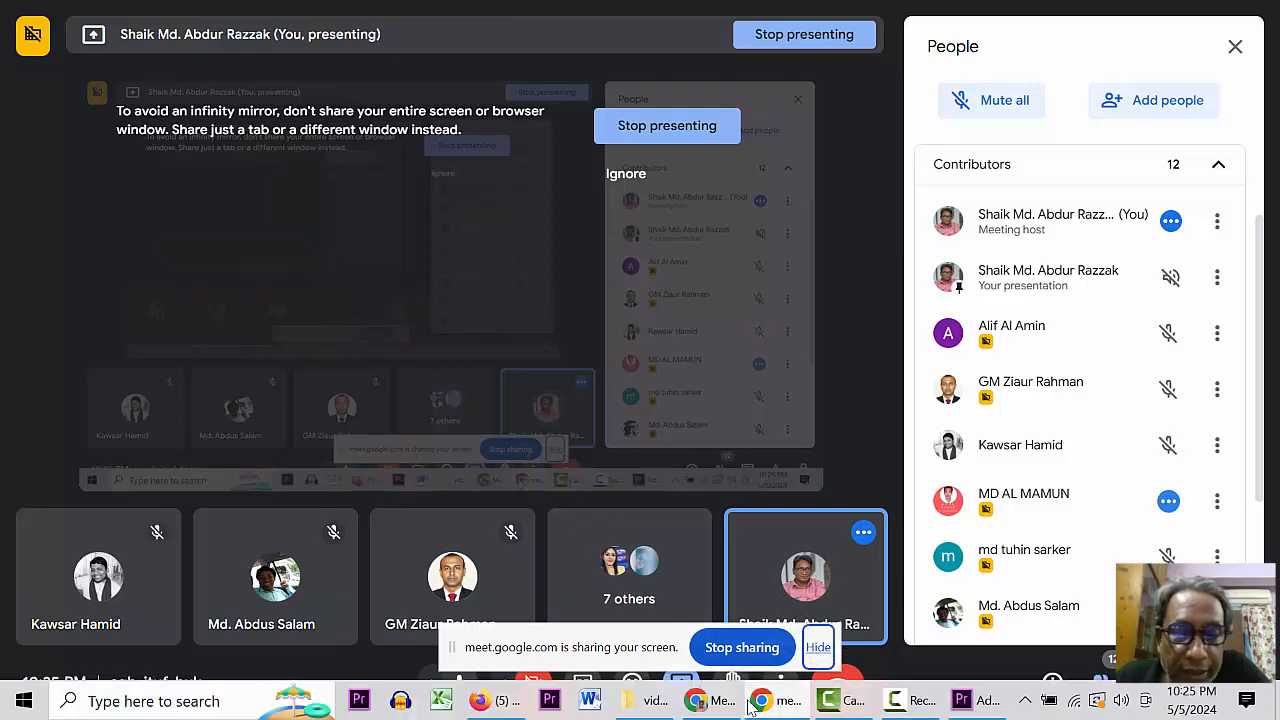
left_click(748, 704)
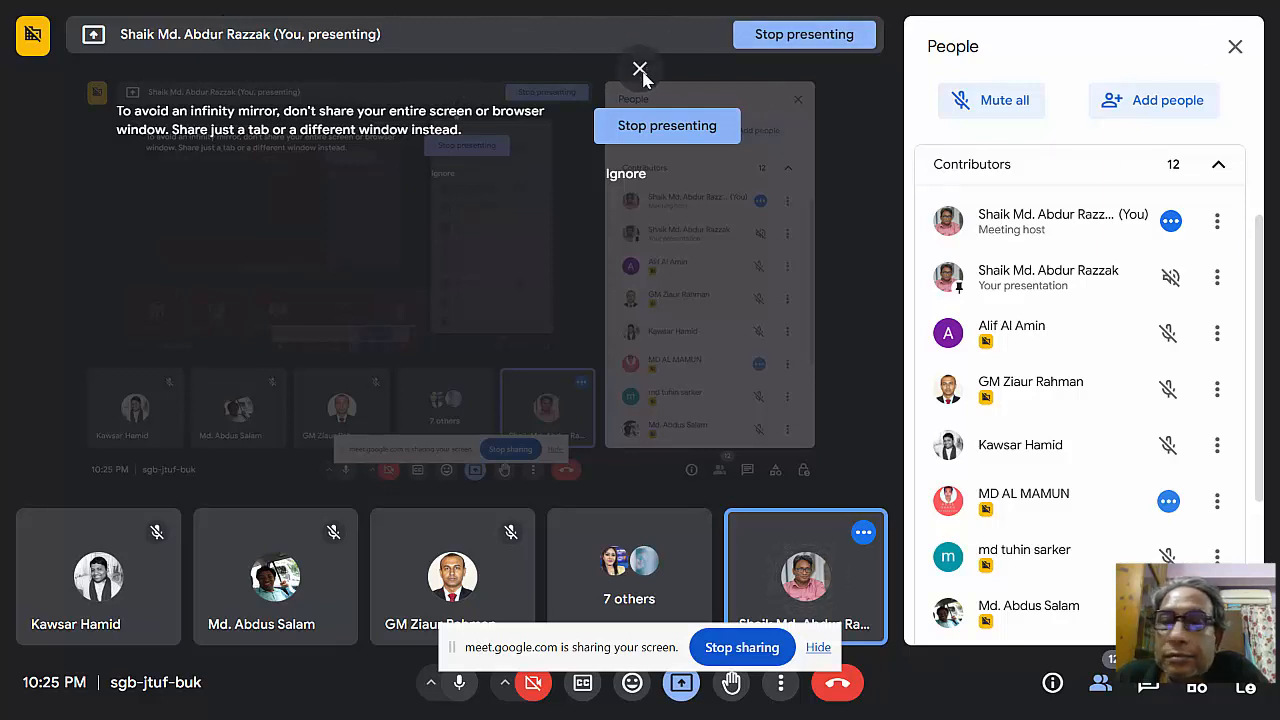
left_click(742, 647)
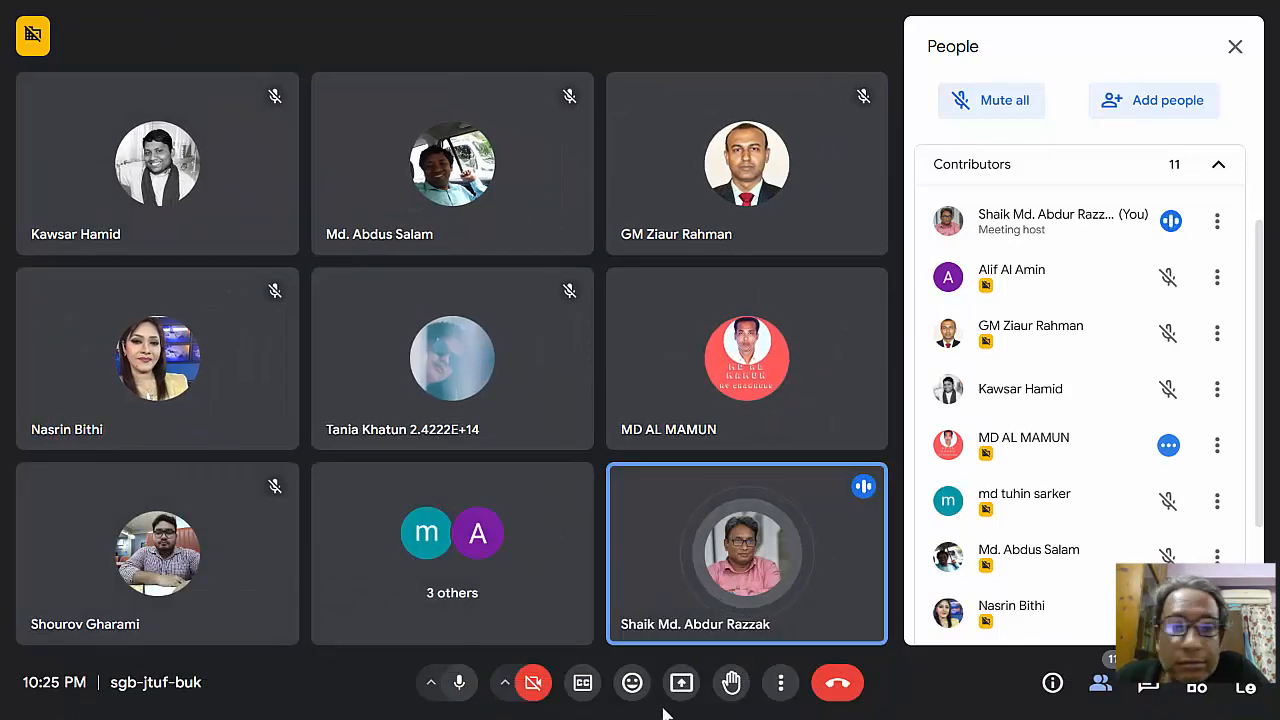
- Present the entire screen to the Meet call again and bring Premiere Pro back in front
left_click(681, 682)
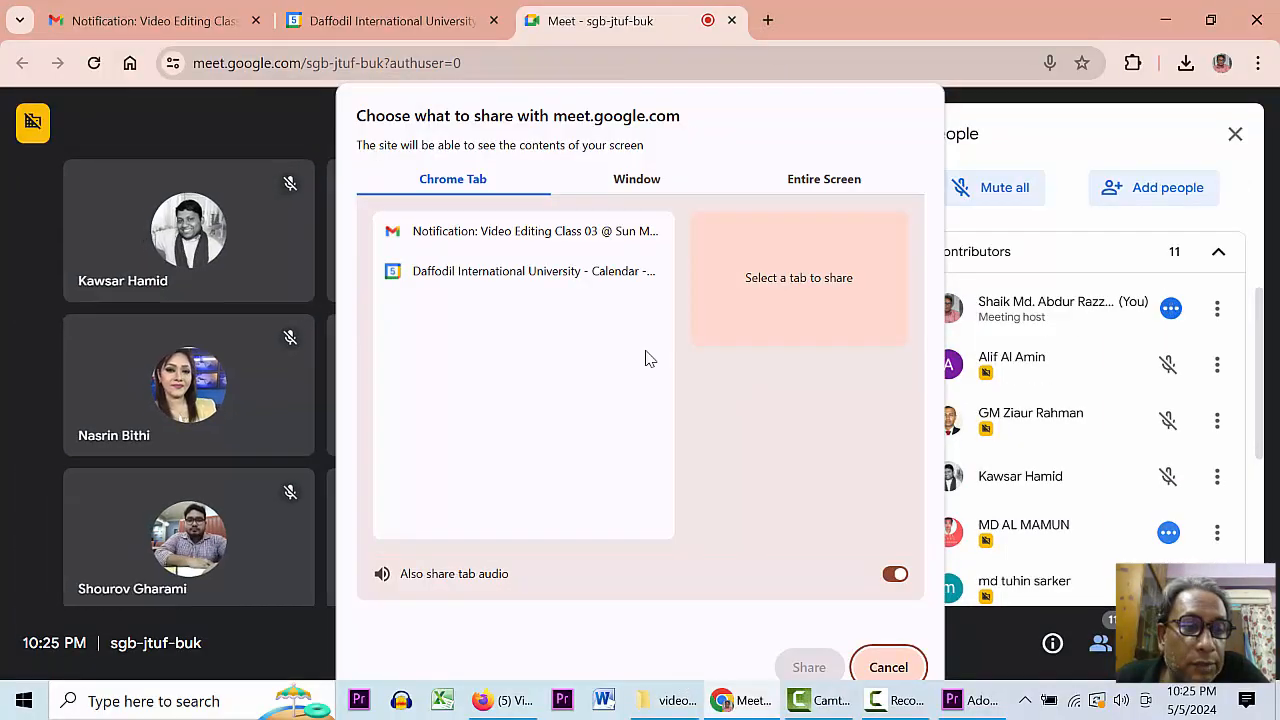
left_click(817, 181)
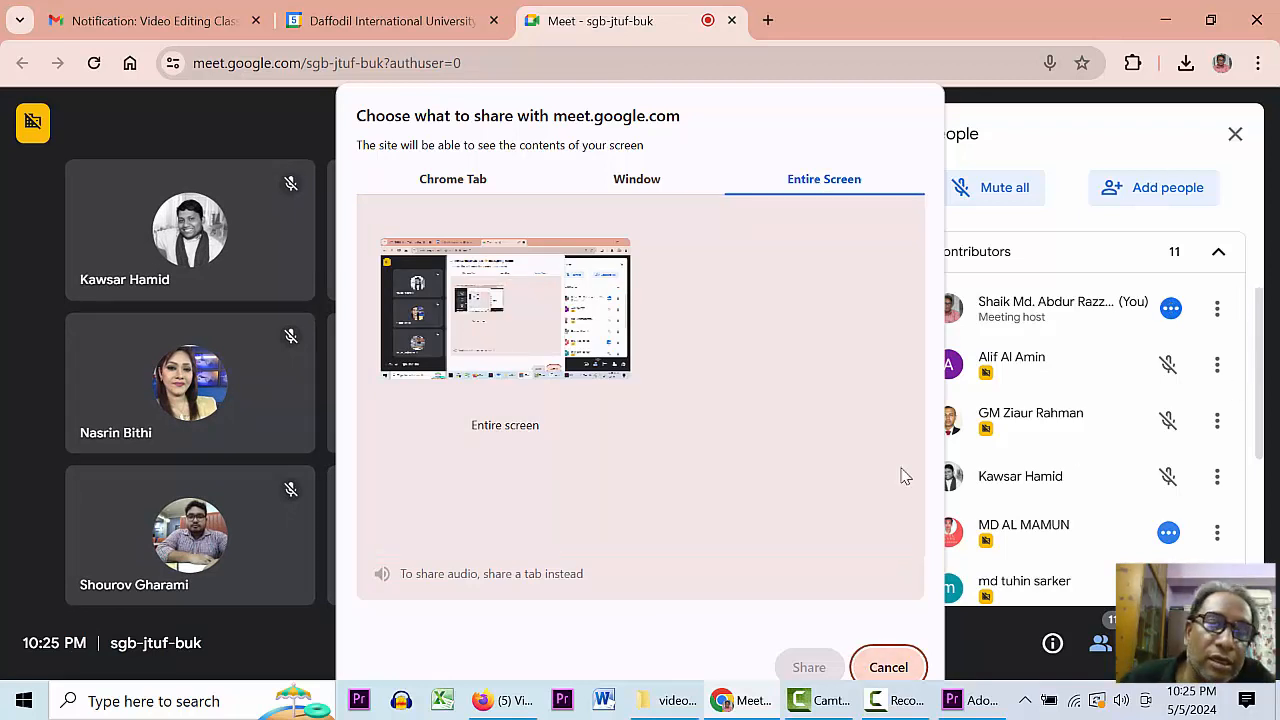
left_click(447, 330)
left_click(809, 667)
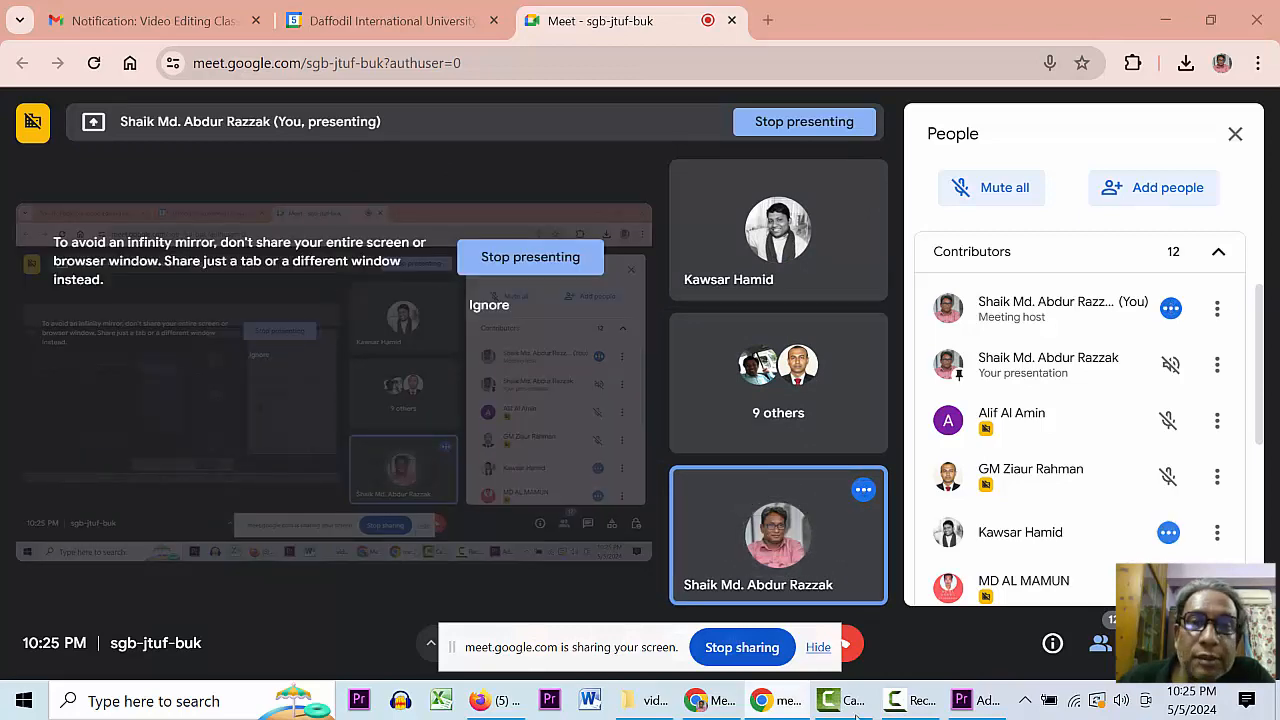
left_click(983, 706)
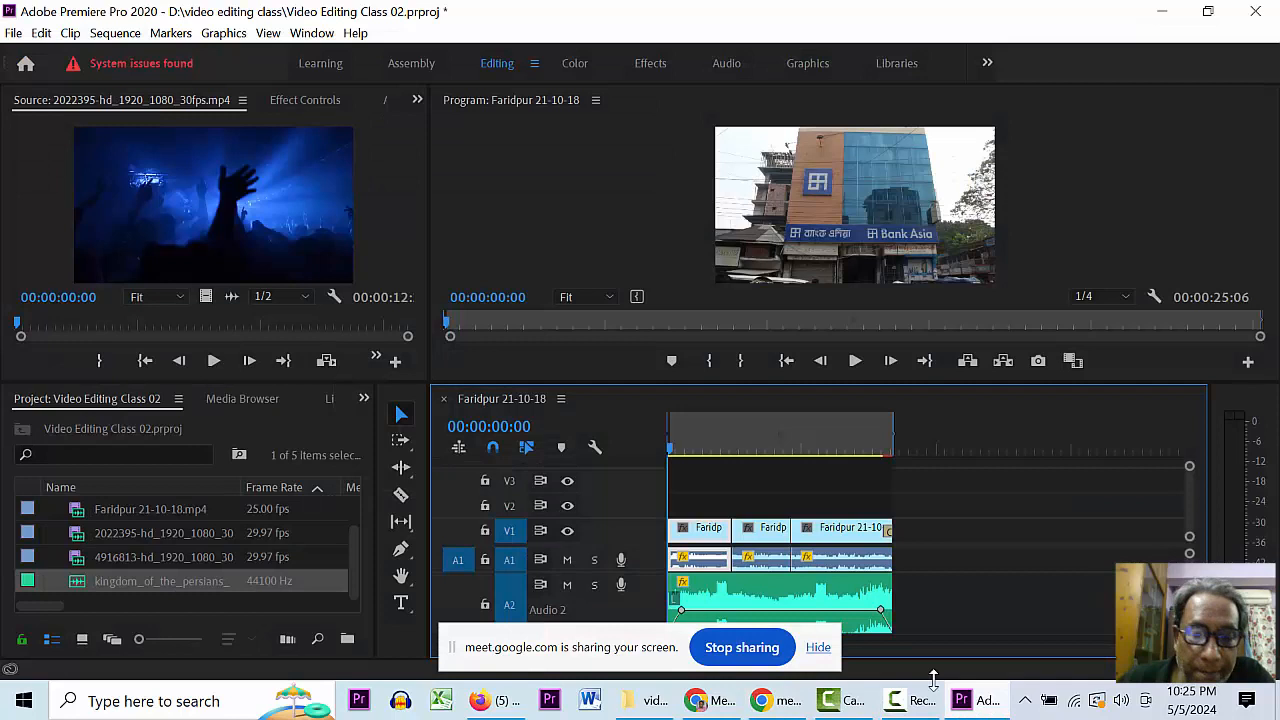
- Hide the screen-sharing notice, move the playhead to 14:09 and 17:01, and save the project
left_click(749, 450)
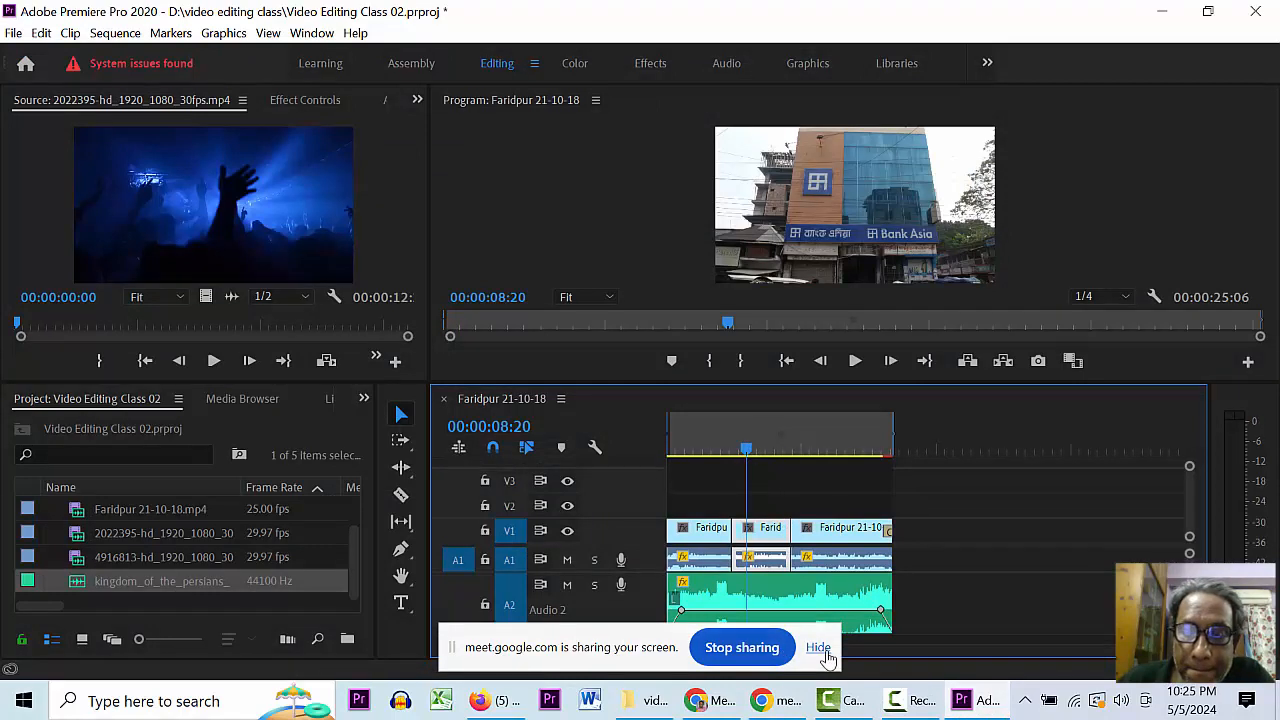
left_click(818, 648)
left_click(798, 443)
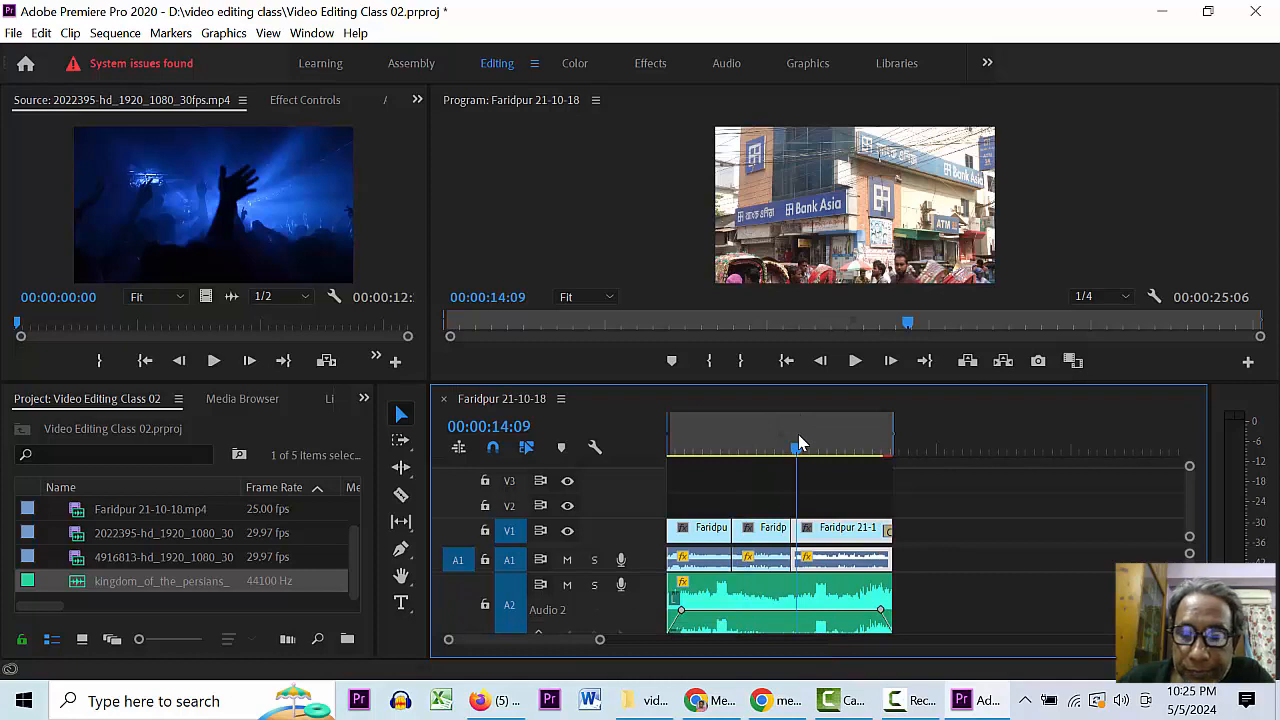
key("ctrl+s")
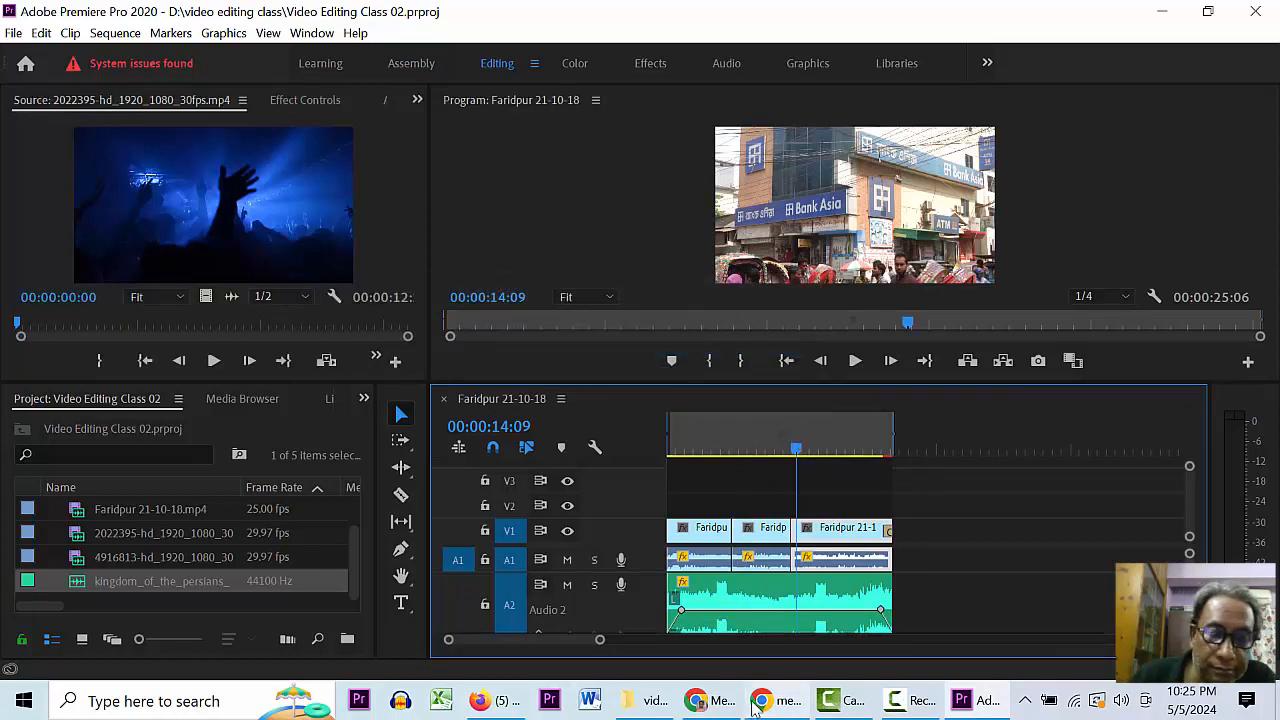
mouse_move(718, 705)
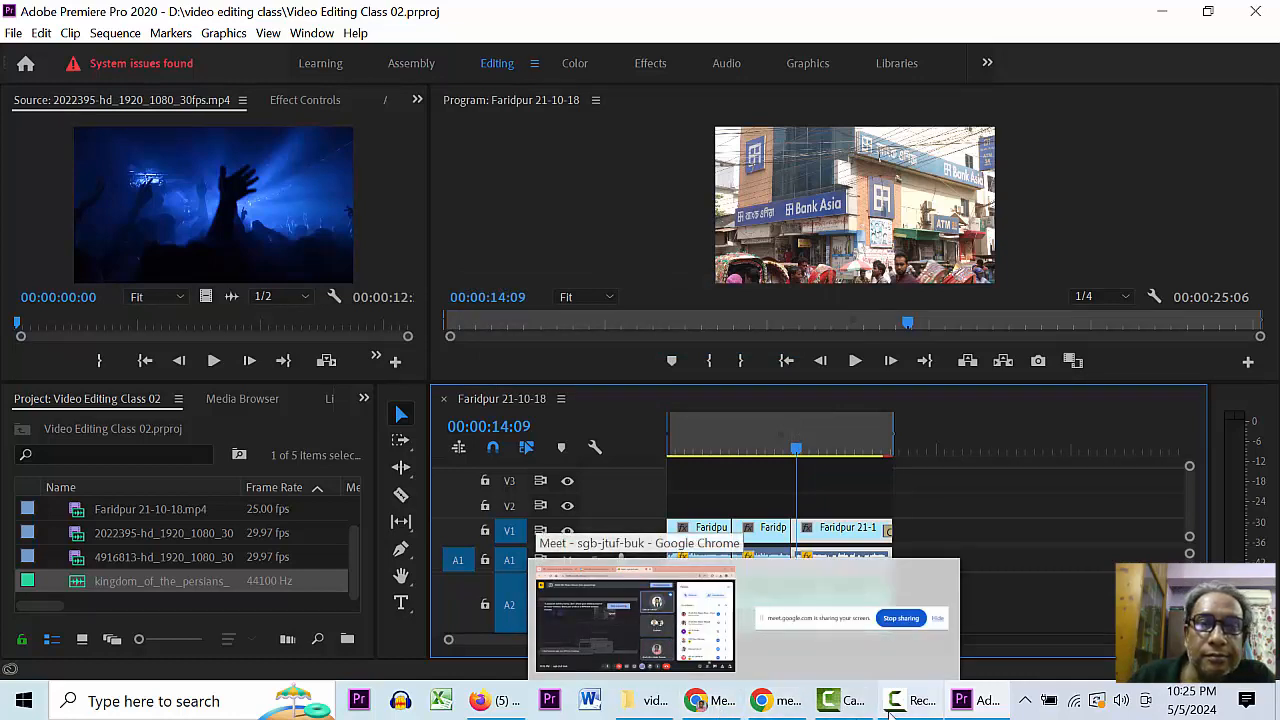
left_click(821, 448)
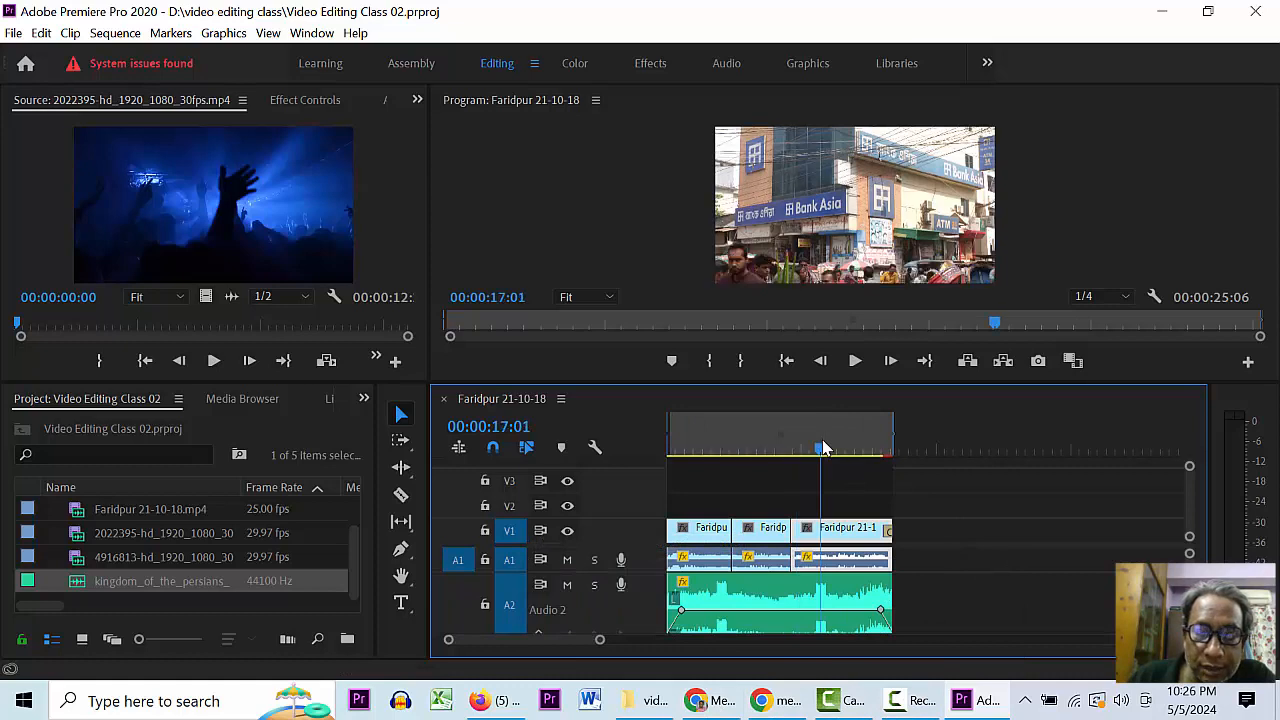
key("ctrl+s")
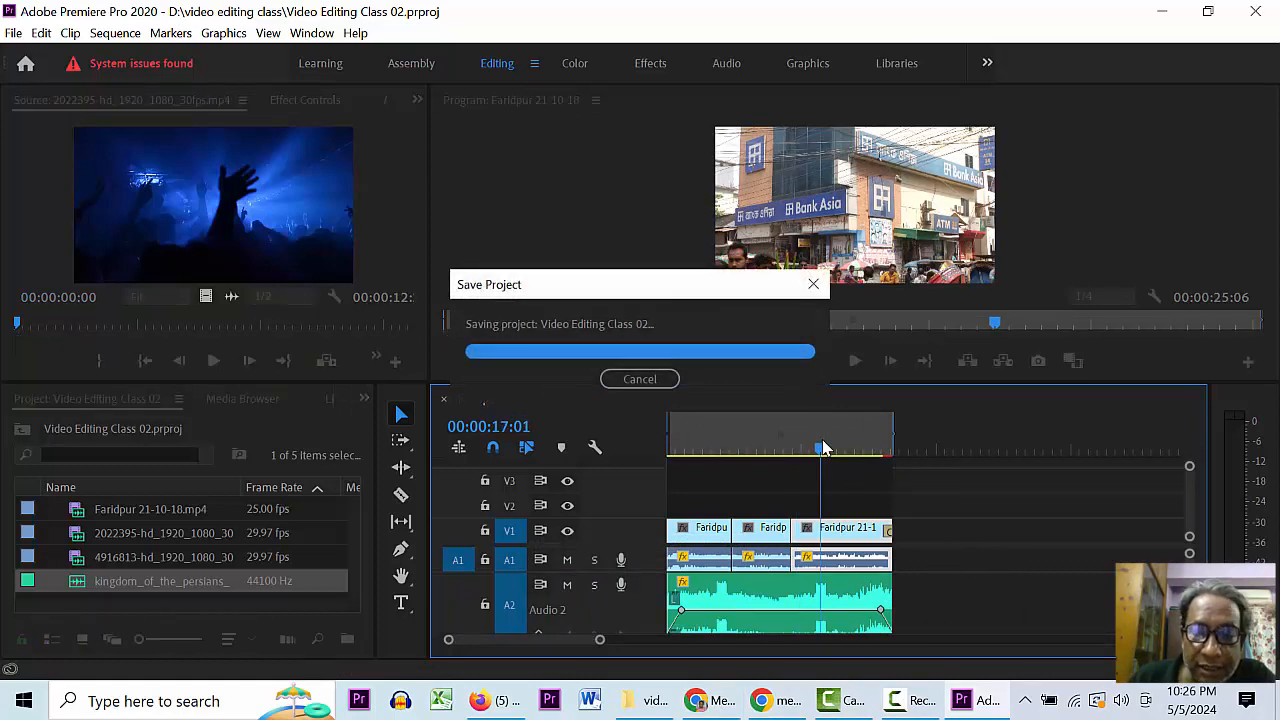
- Scrub the sequence from its end back to the start, then zoom the timeline in on the clips
left_click_drag(824, 452, 922, 443)
key("End")
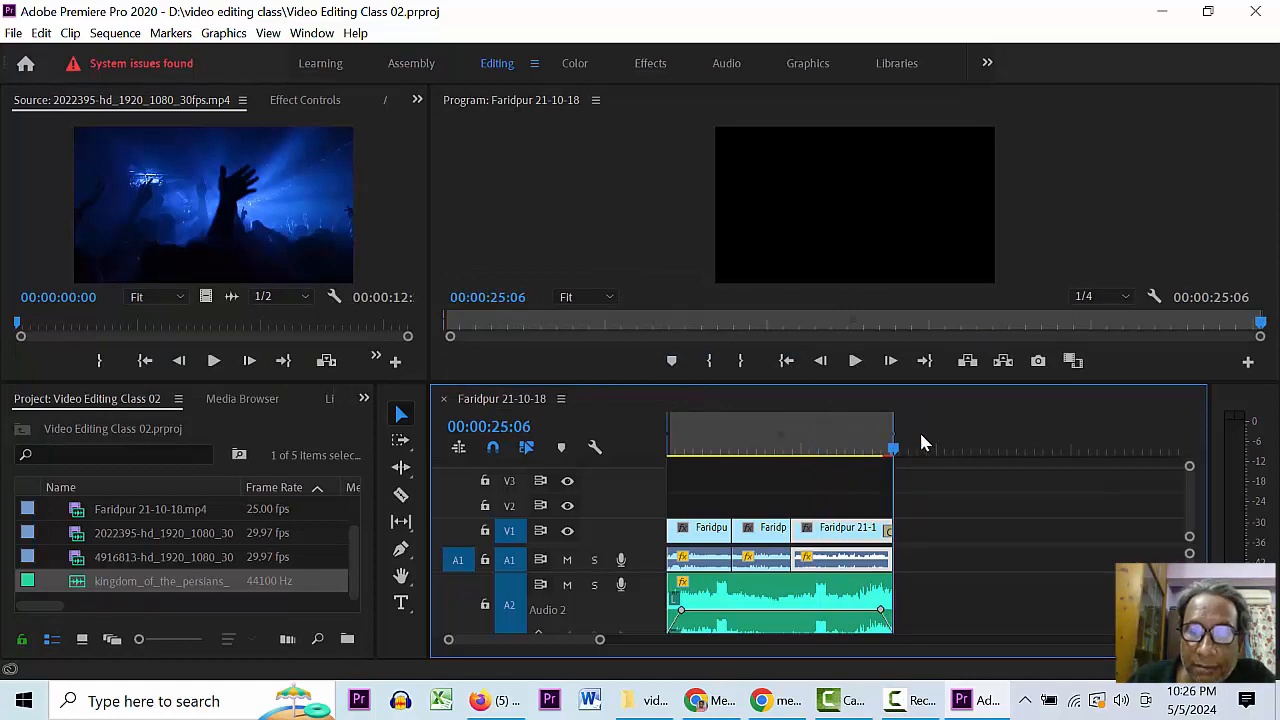
left_click_drag(777, 449, 843, 438)
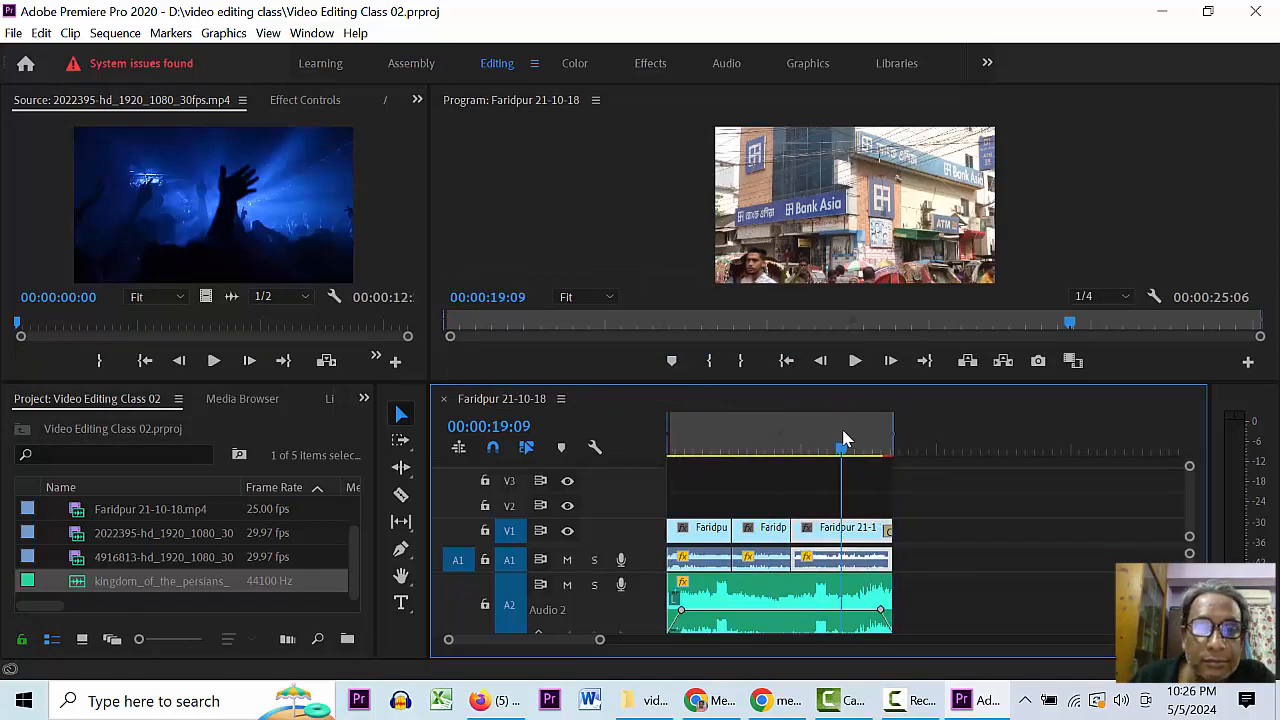
left_click(765, 449)
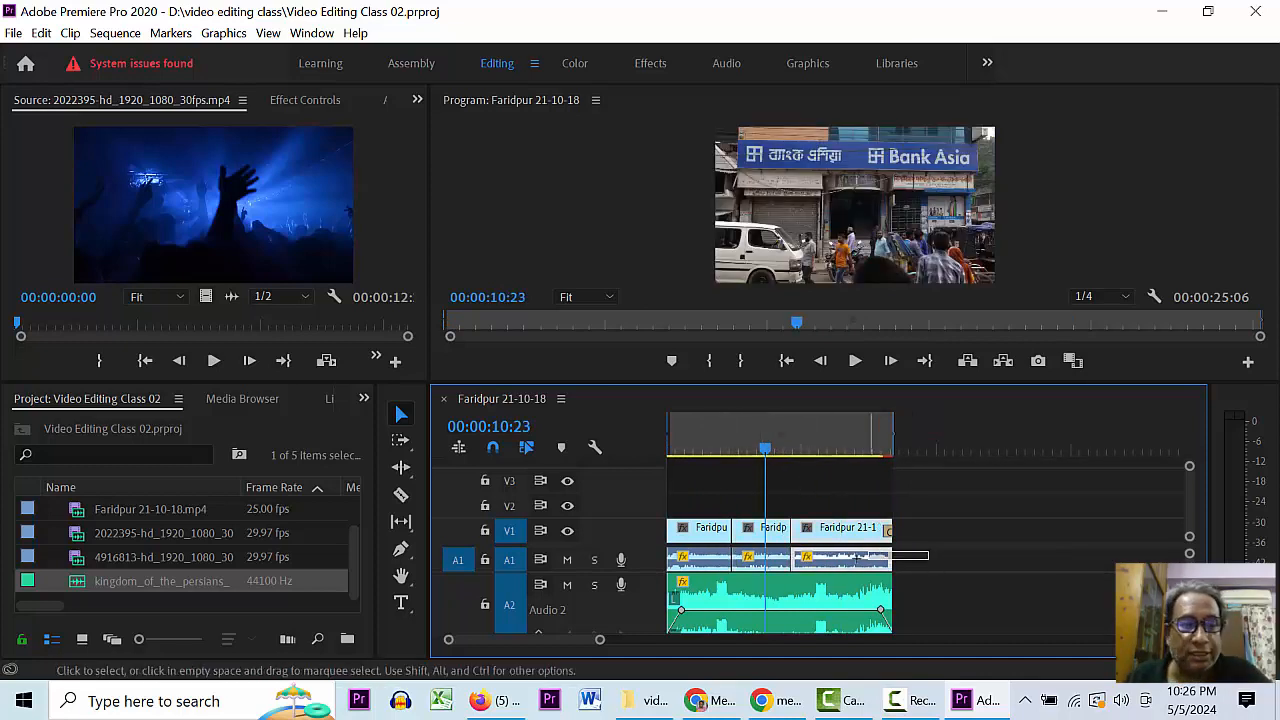
left_click_drag(768, 453, 759, 450)
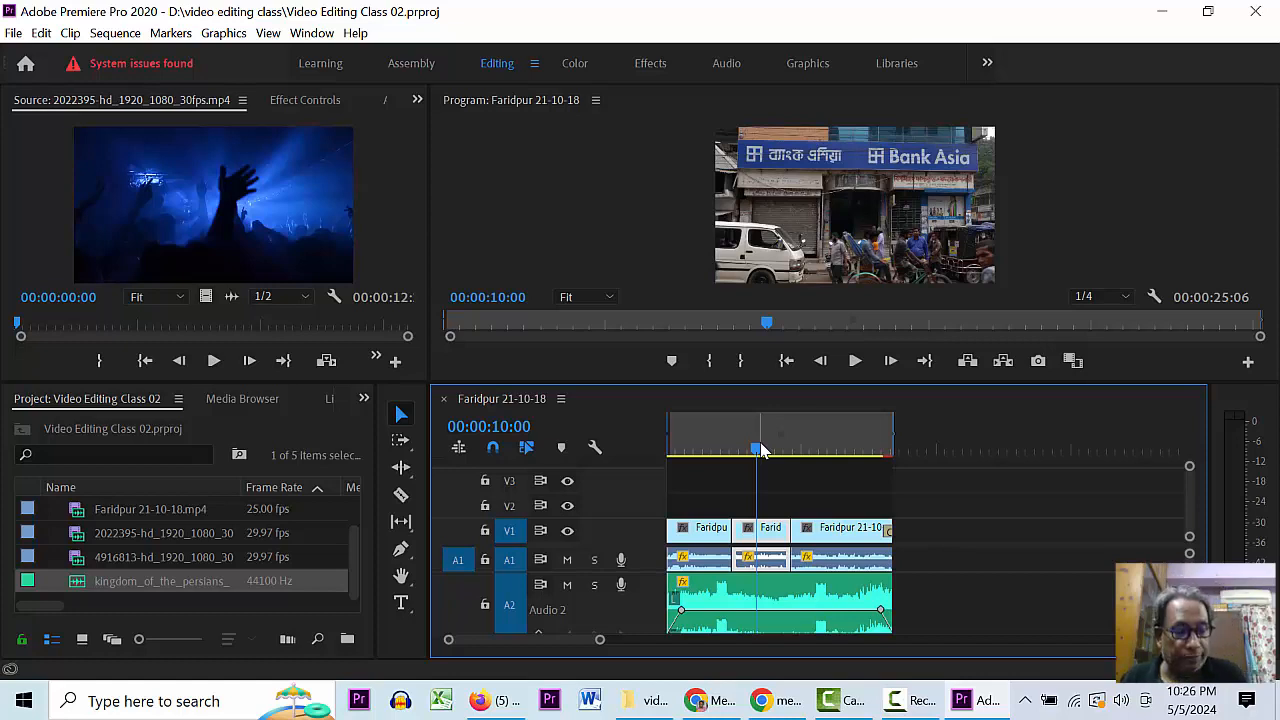
left_click_drag(757, 449, 649, 461)
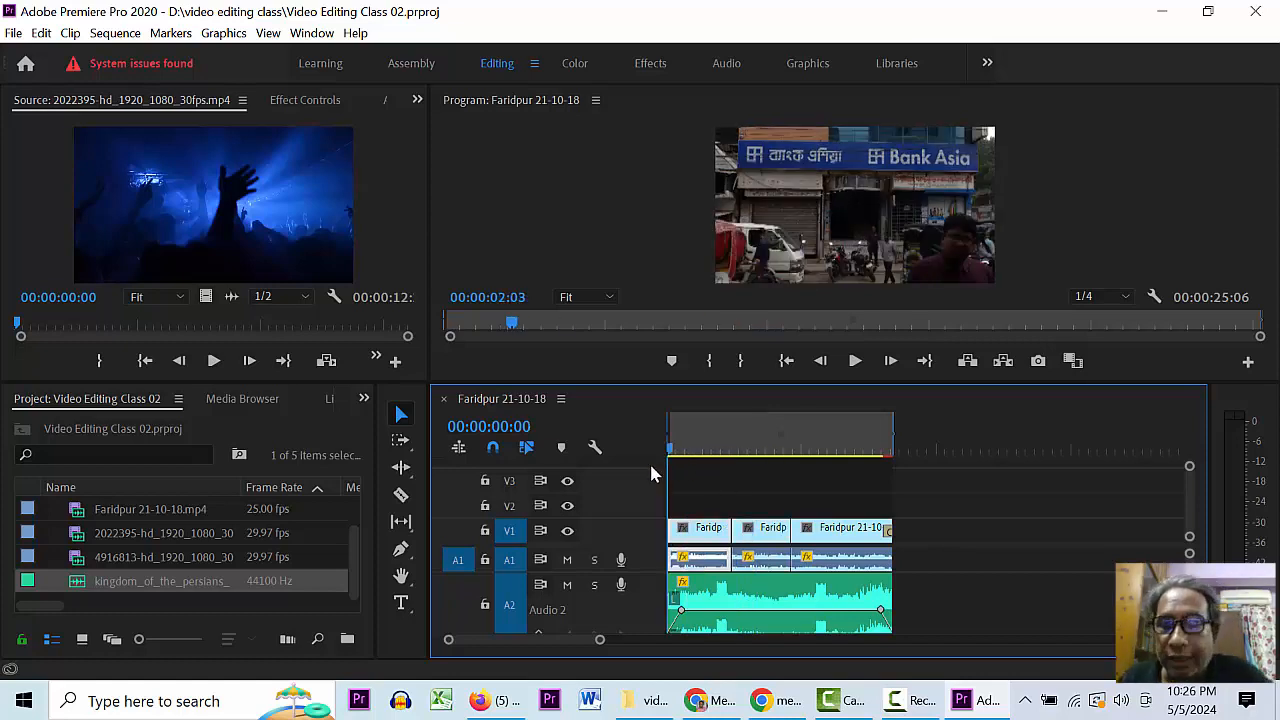
key("equal")
key("equal")
key("equal")
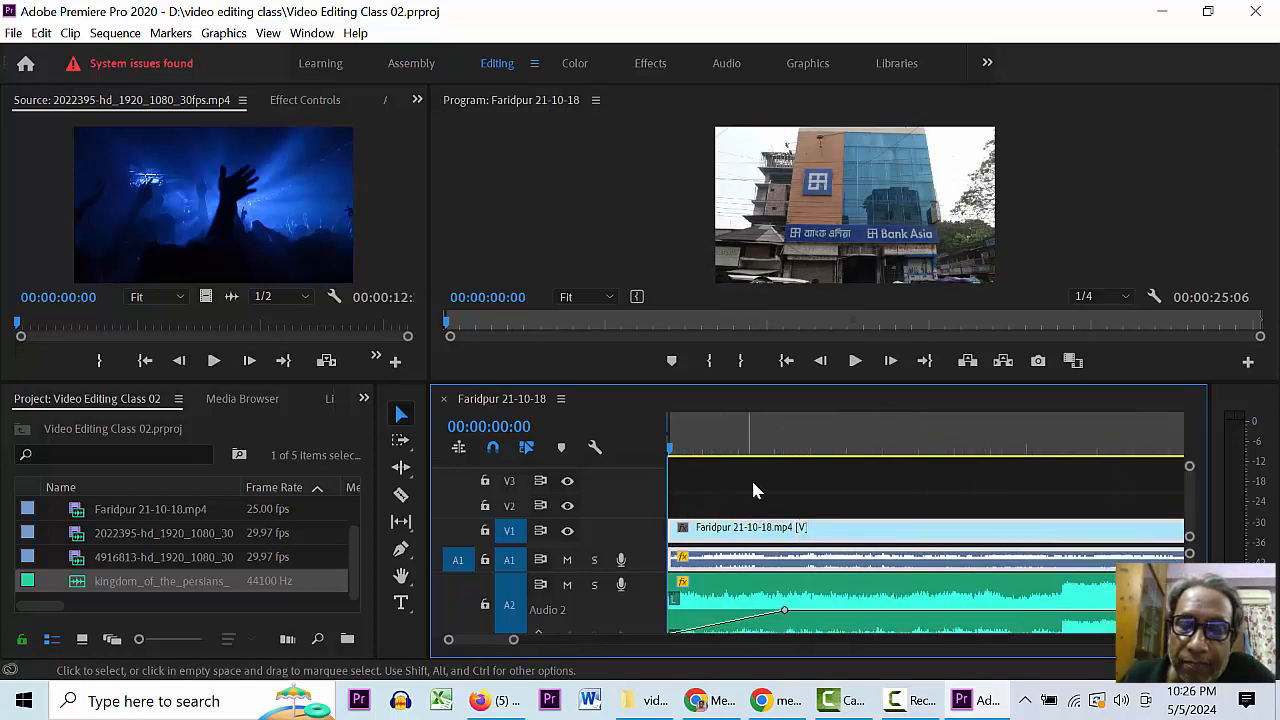
- Play the sequence from 00:00:00:11, adjust the timeline zoom, and save the project
left_click(699, 434)
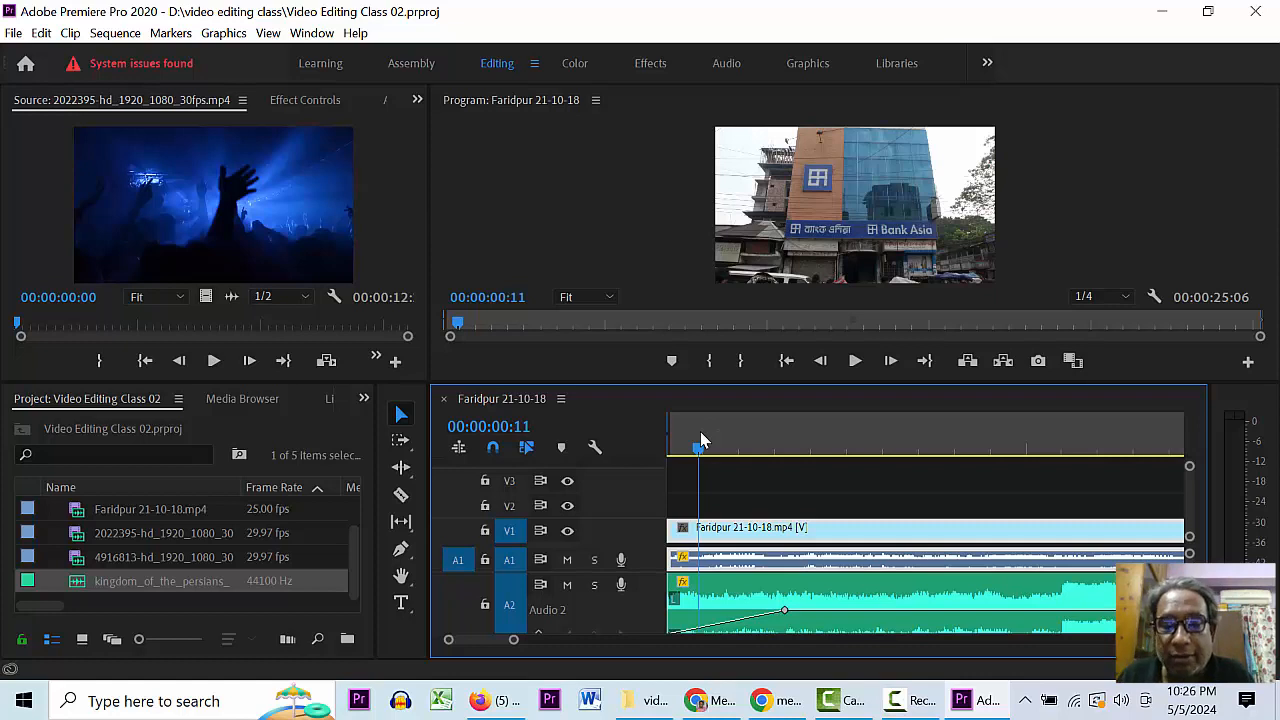
key("space")
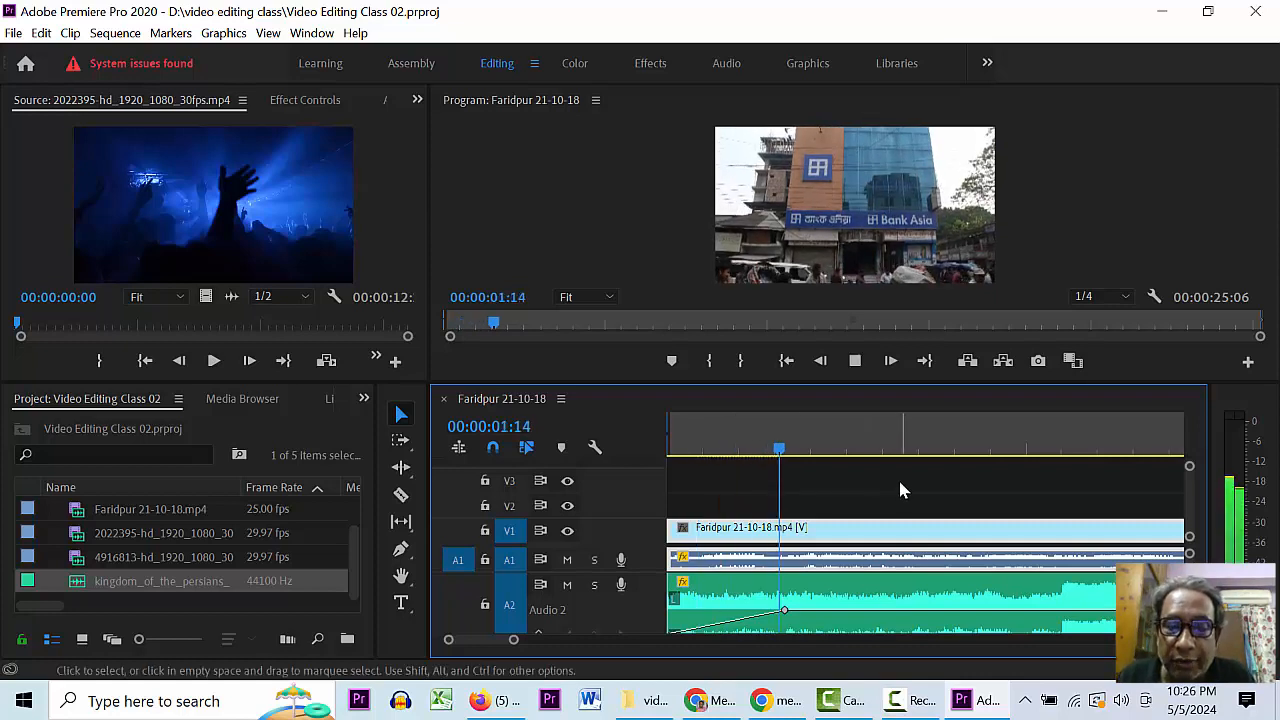
key("space")
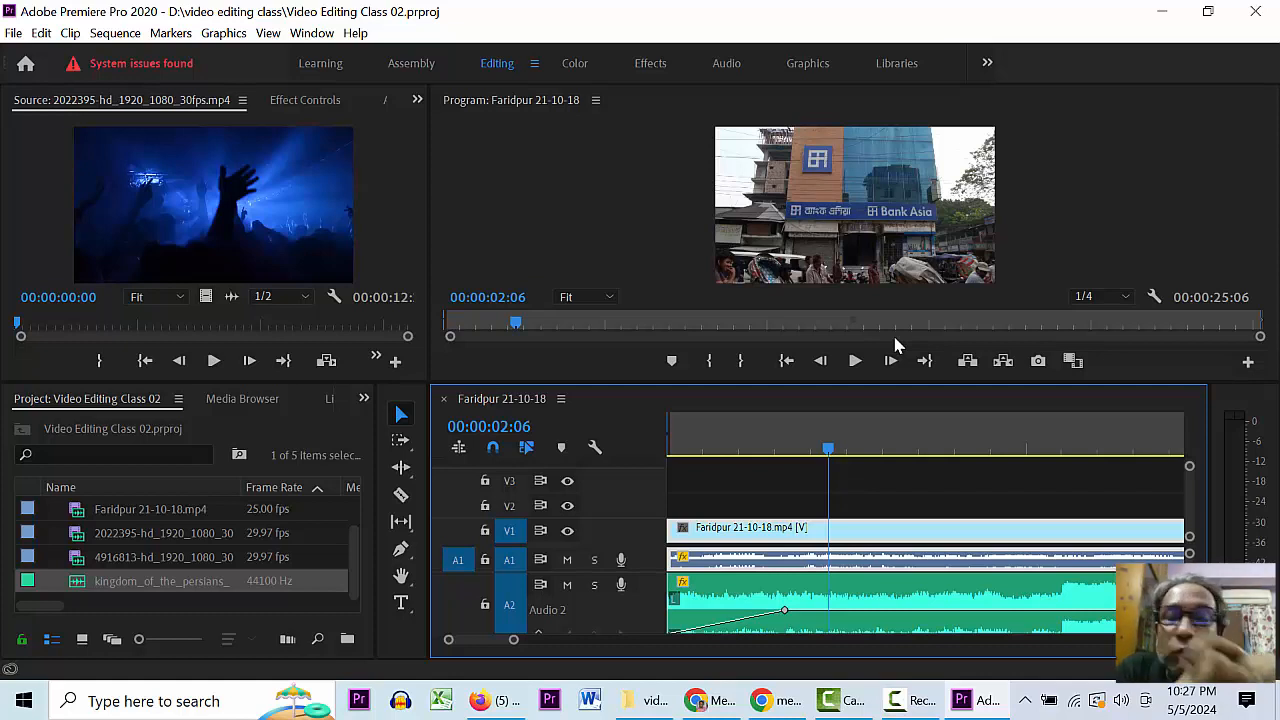
key("minus")
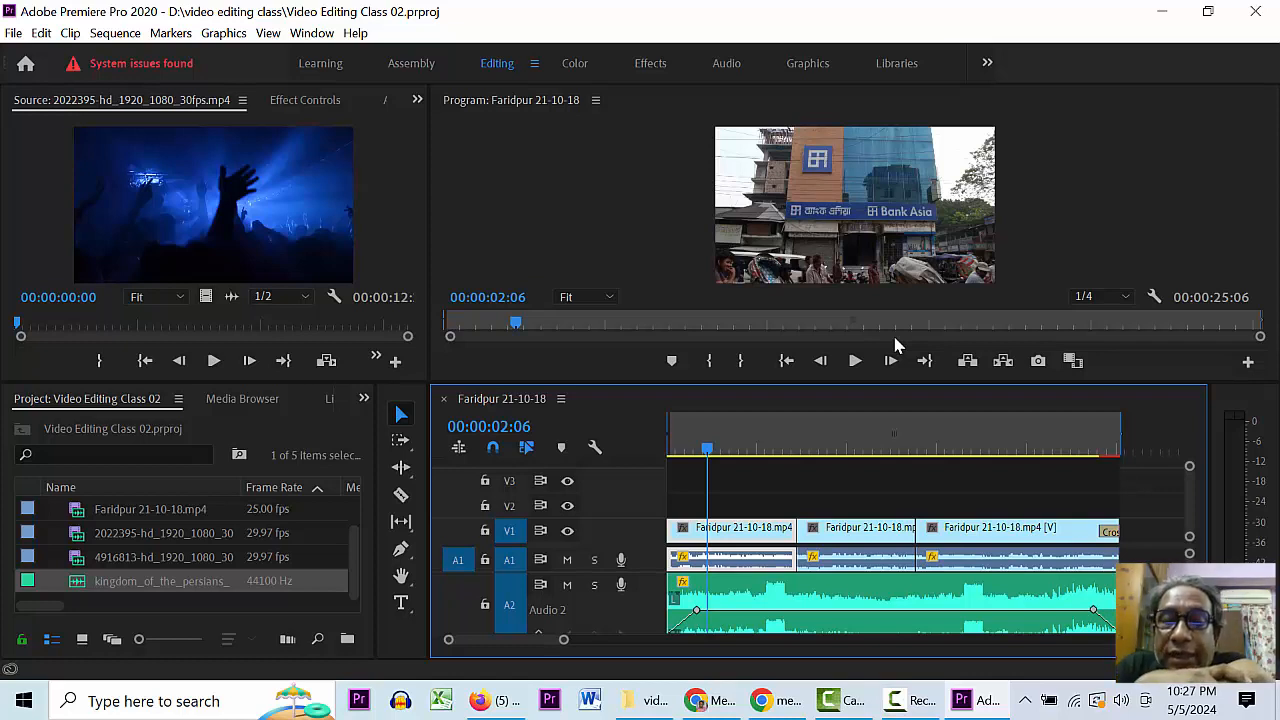
key("equal")
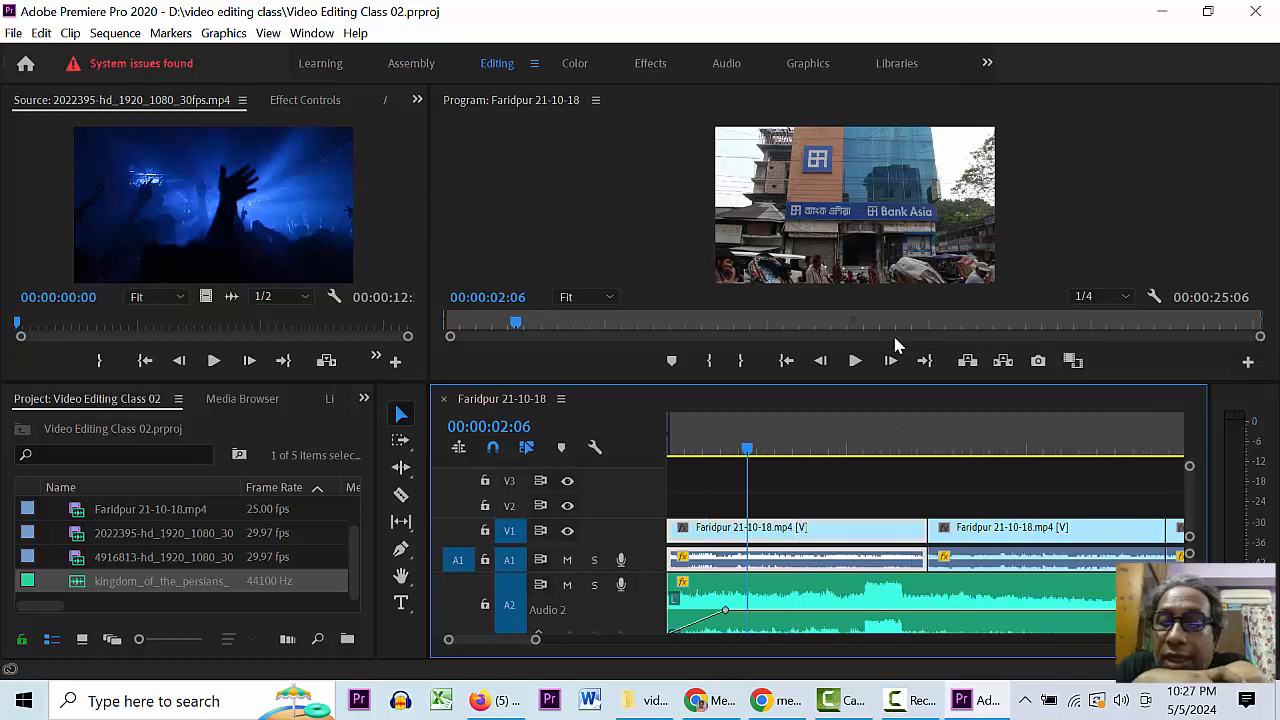
key("ctrl+s")
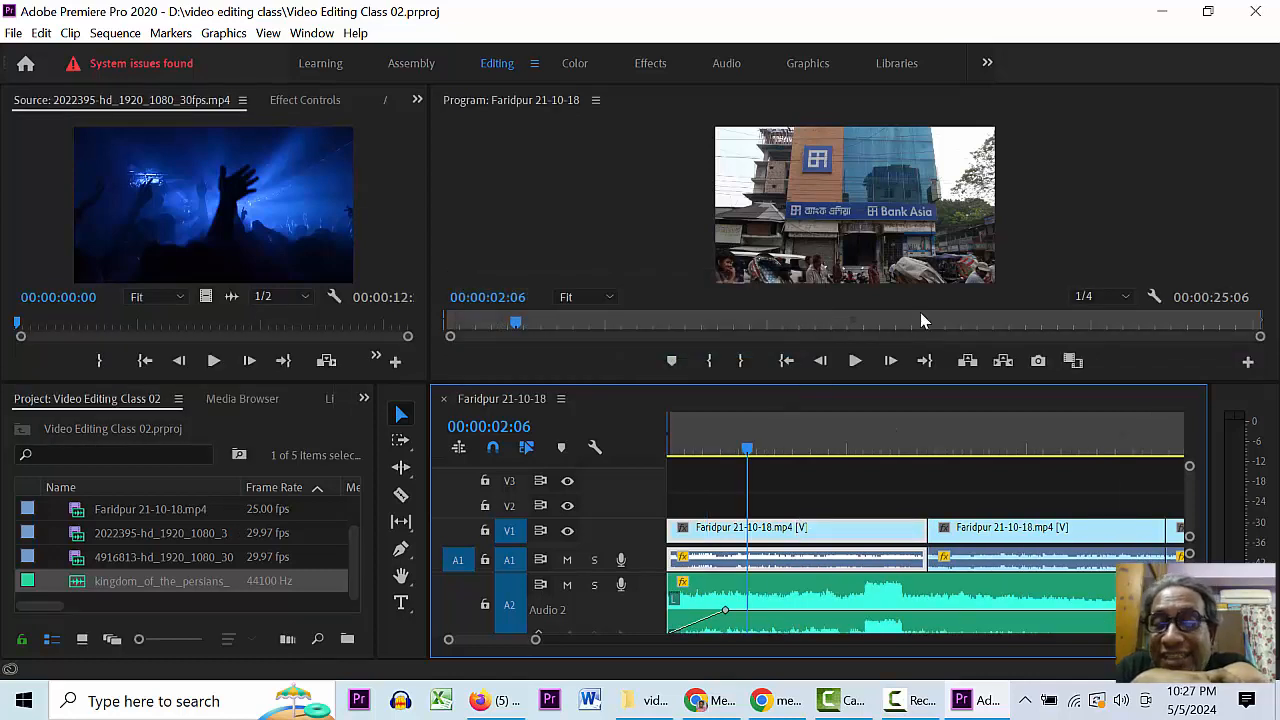
- Move the playhead to 00:00:04:22, save again, then select the first Faridpur audio clip on A1
left_click(842, 455)
key("minus")
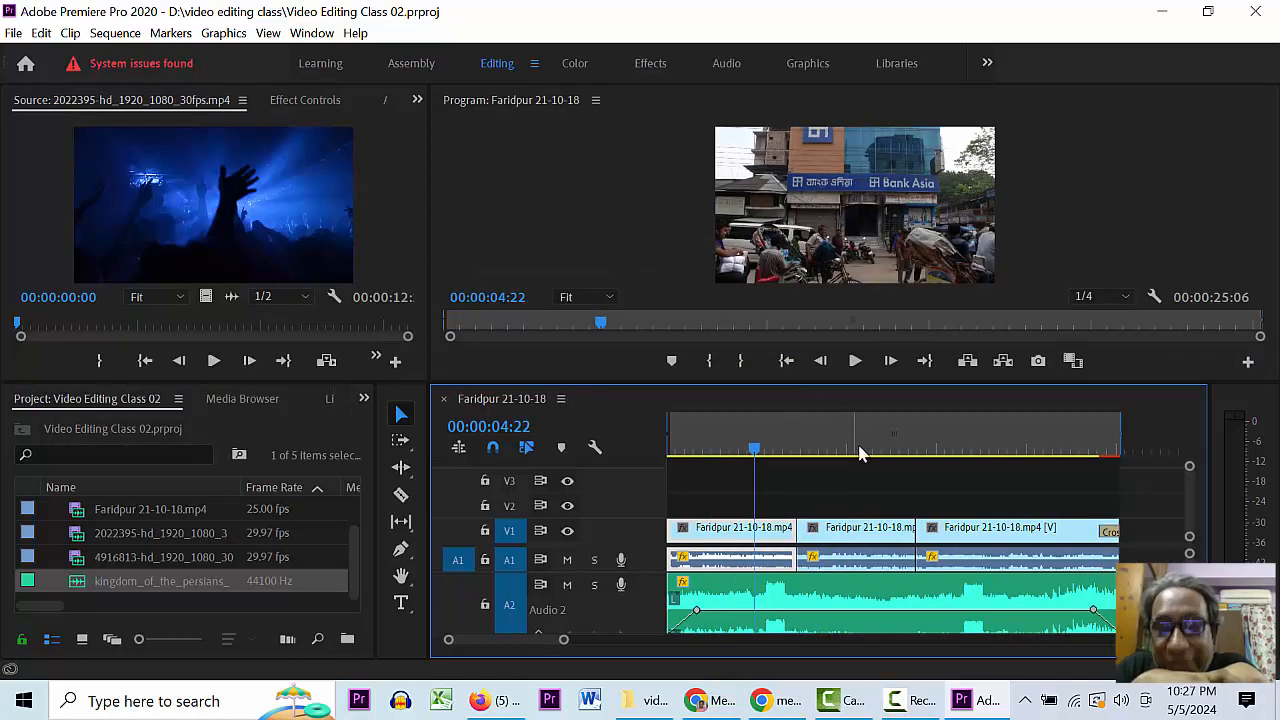
left_click(861, 450)
key("ctrl+s")
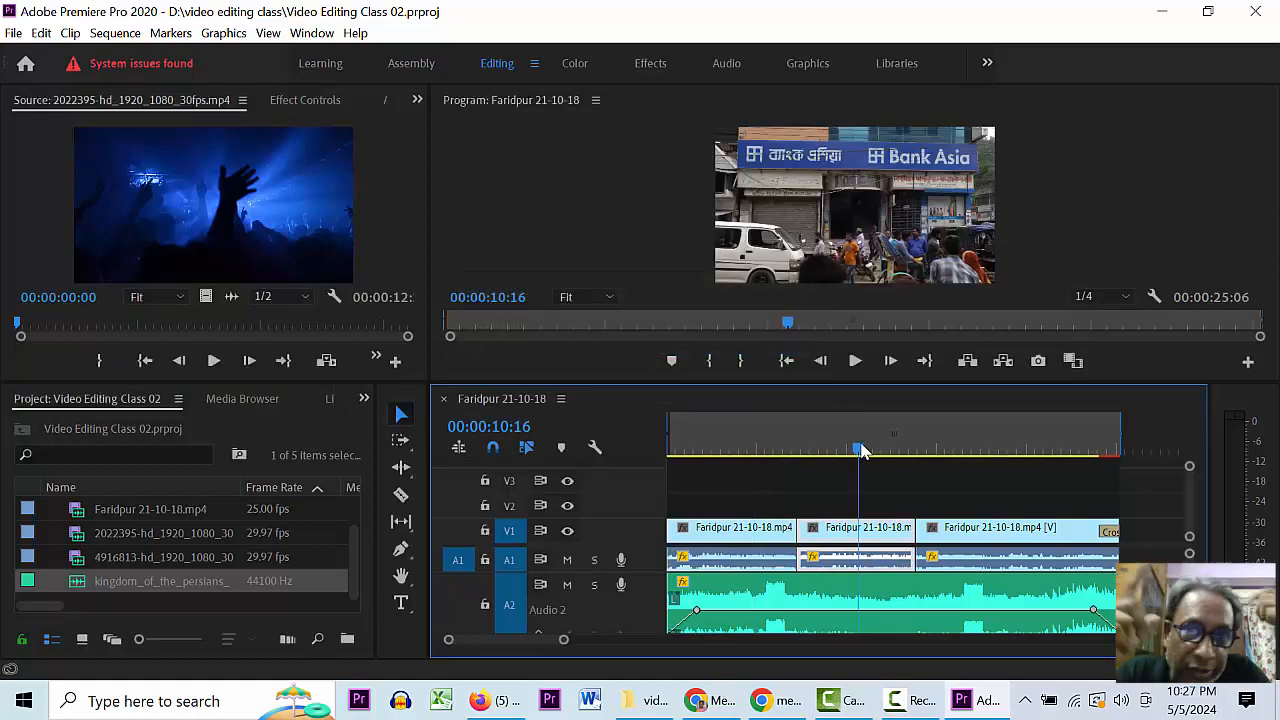
left_click(962, 450)
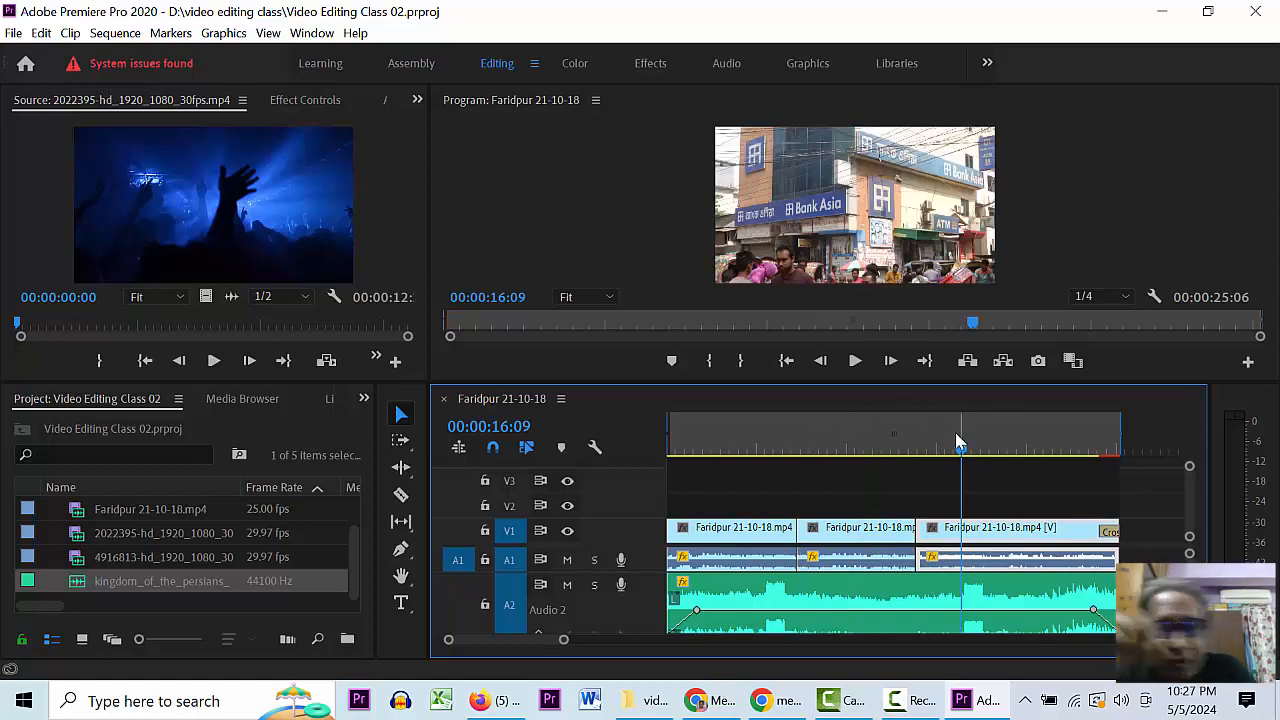
left_click(824, 436)
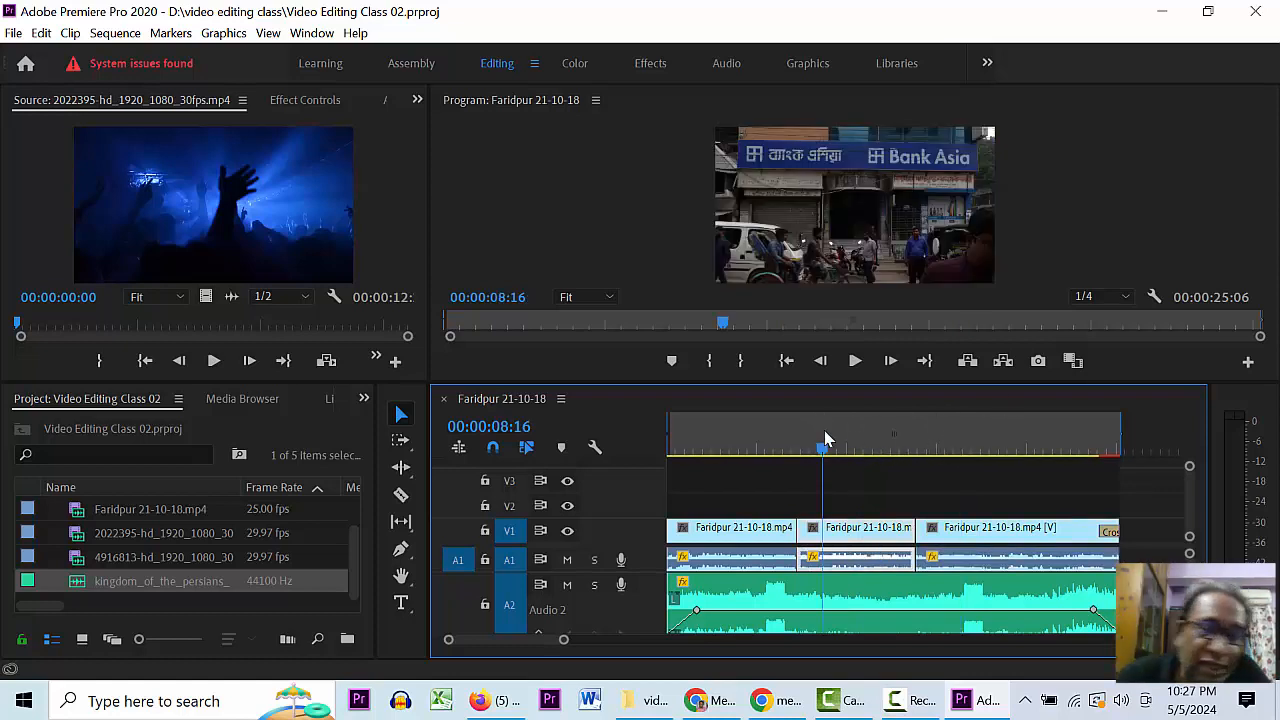
left_click(707, 562)
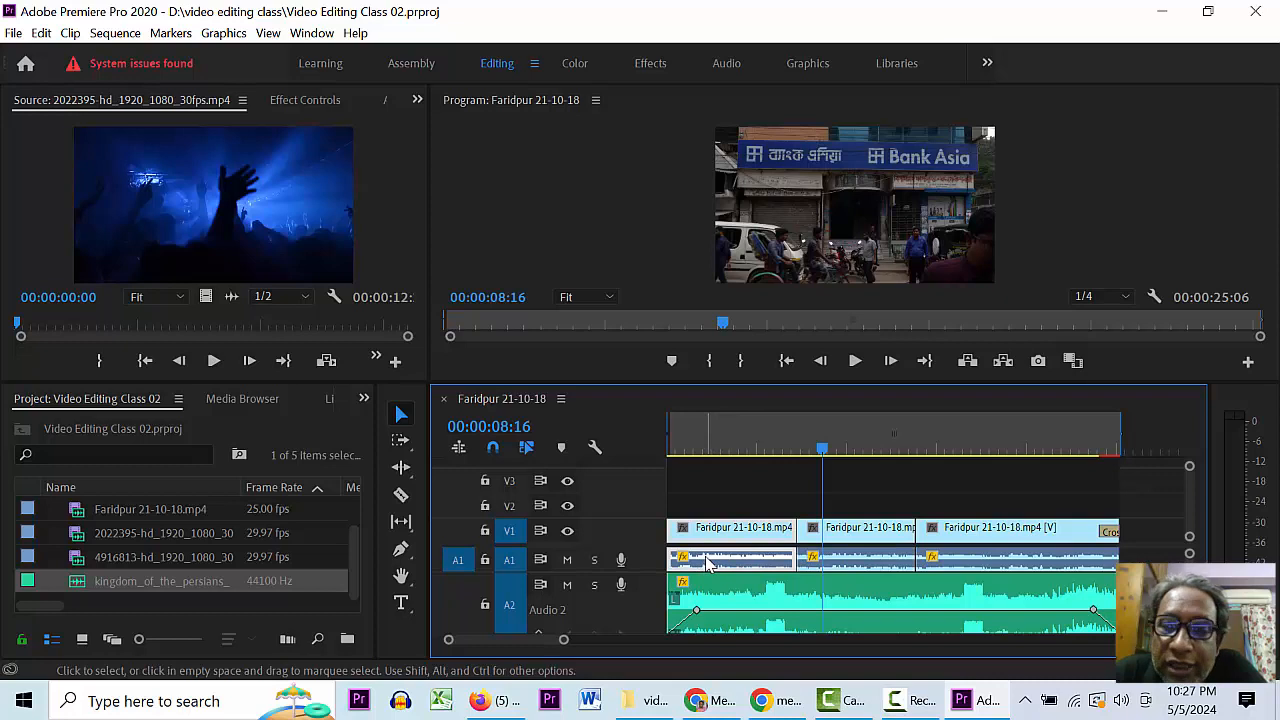
- Expand the A1 track and slide the A2 background music clip right, past the Faridpur clips
double_click(640, 558)
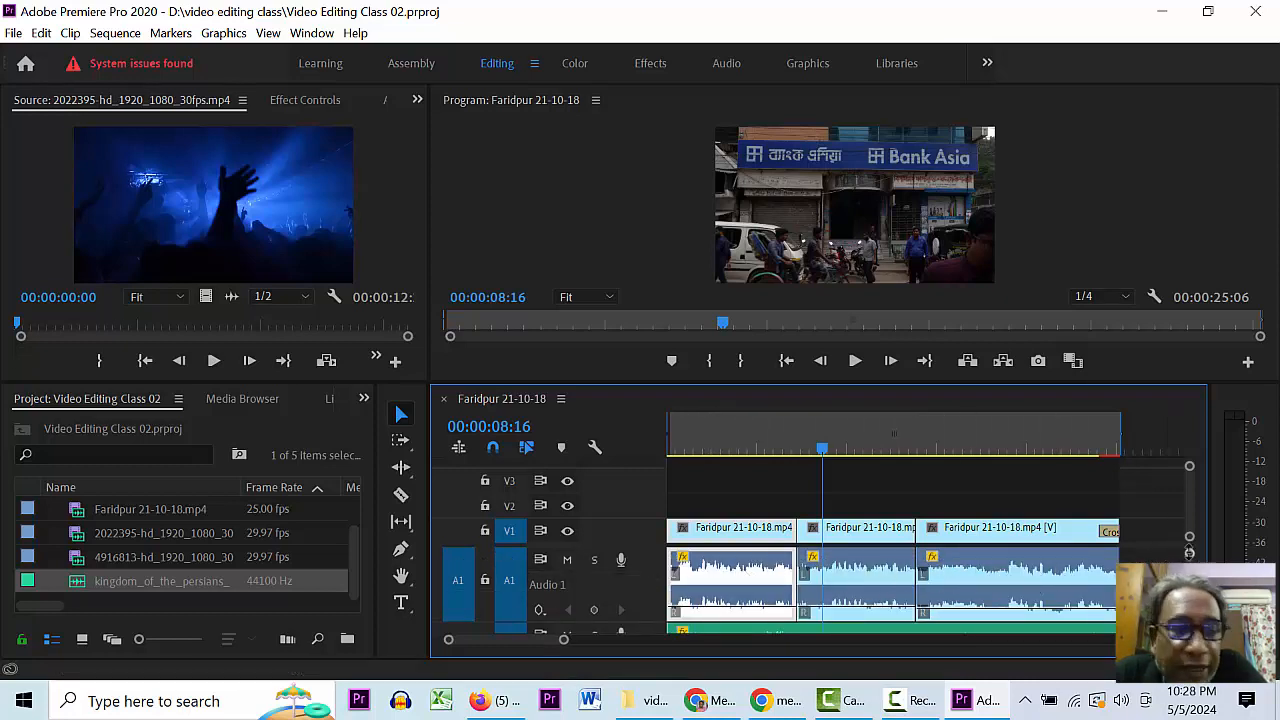
mouse_move(1189, 553)
left_mouse_down()
mouse_move(1189, 566)
mouse_move(1188, 547)
left_mouse_up()
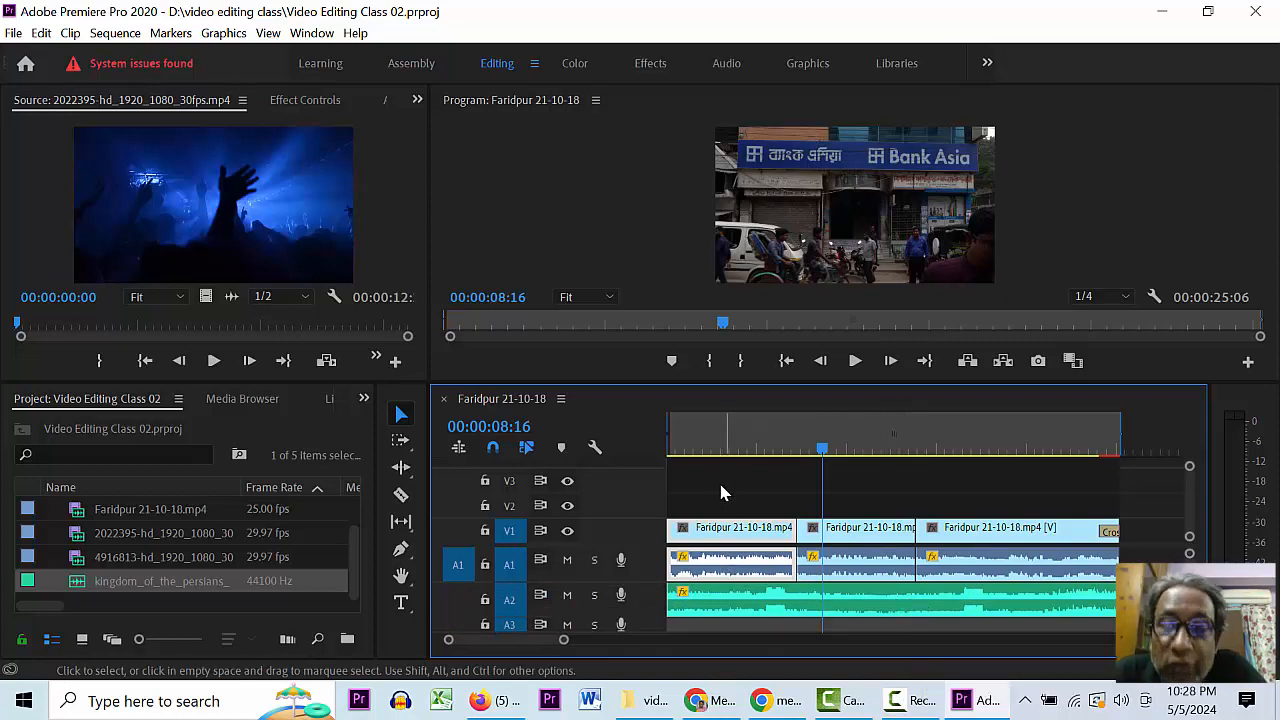
left_click(714, 450)
left_click(714, 604)
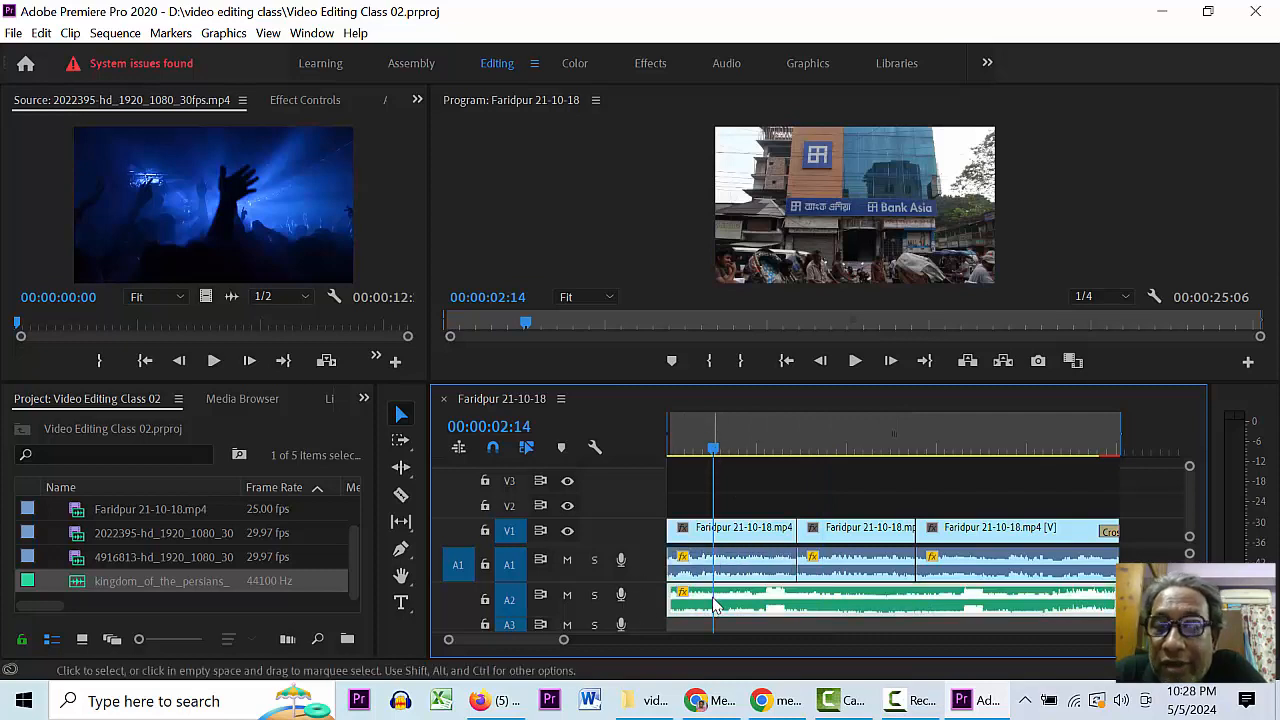
left_click_drag(714, 605, 1031, 610)
key("minus")
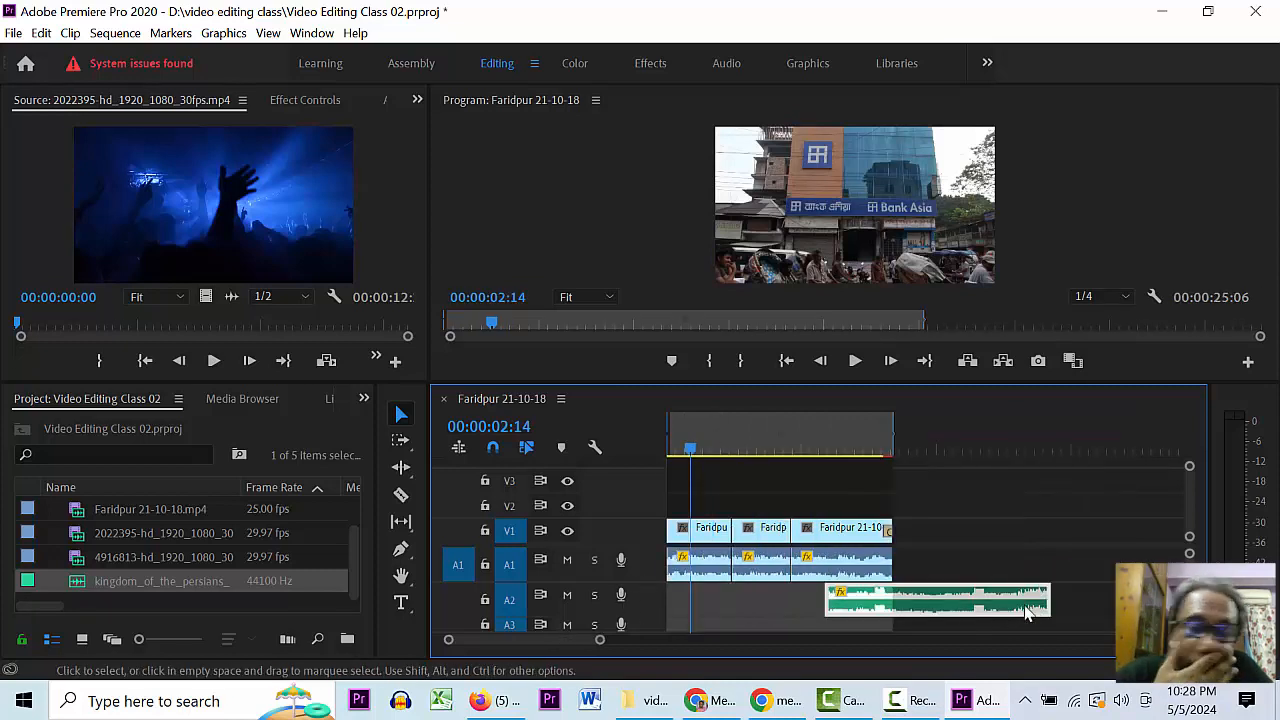
left_click_drag(895, 608, 1044, 608)
key("Home")
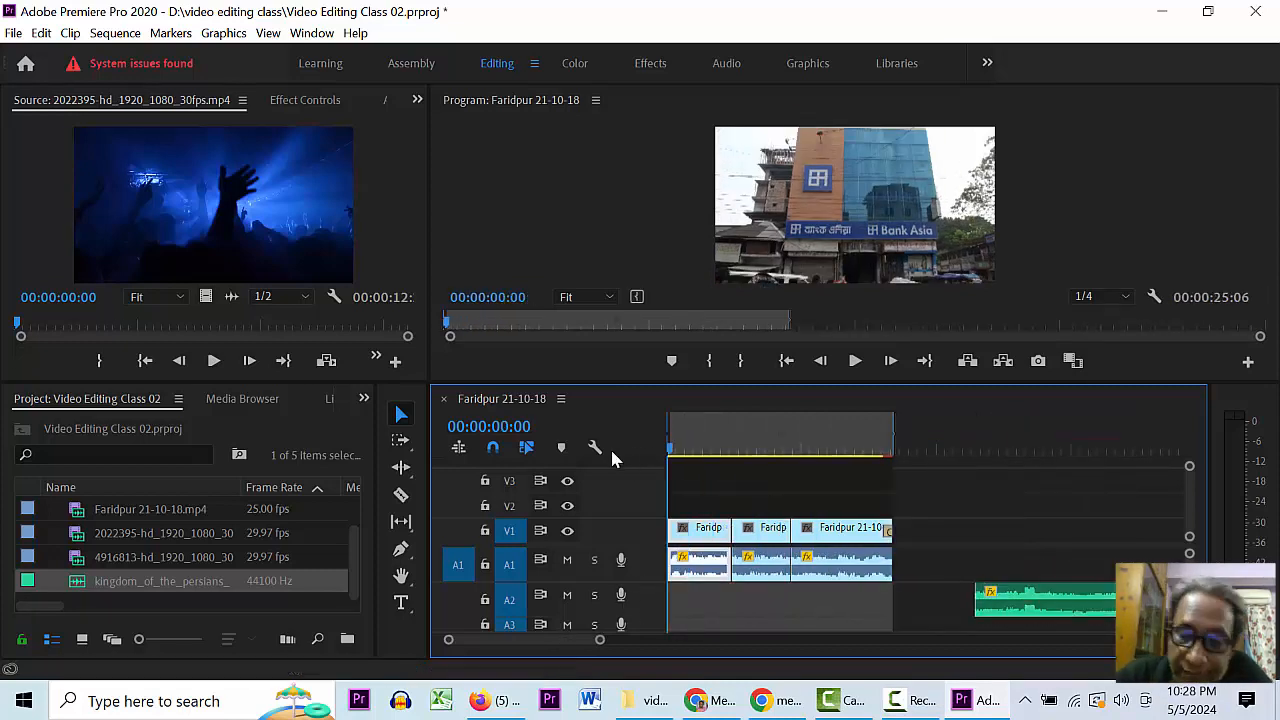
key("equal")
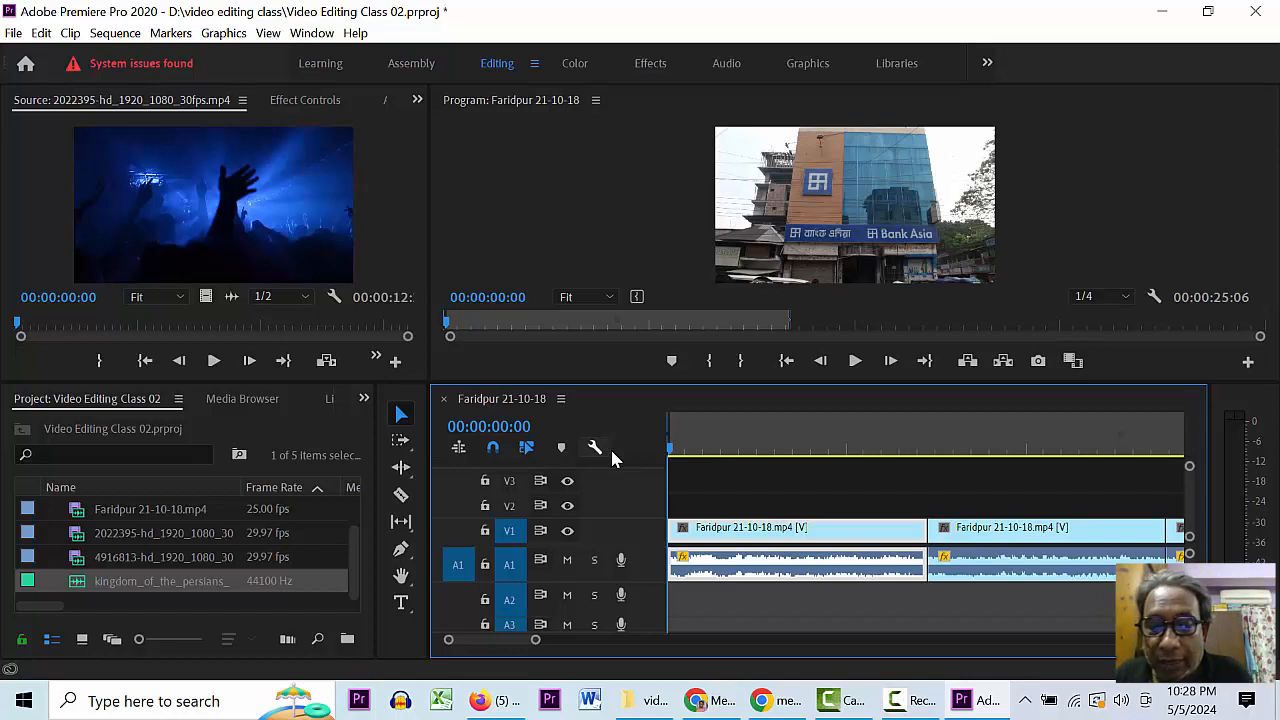
left_click(1237, 445)
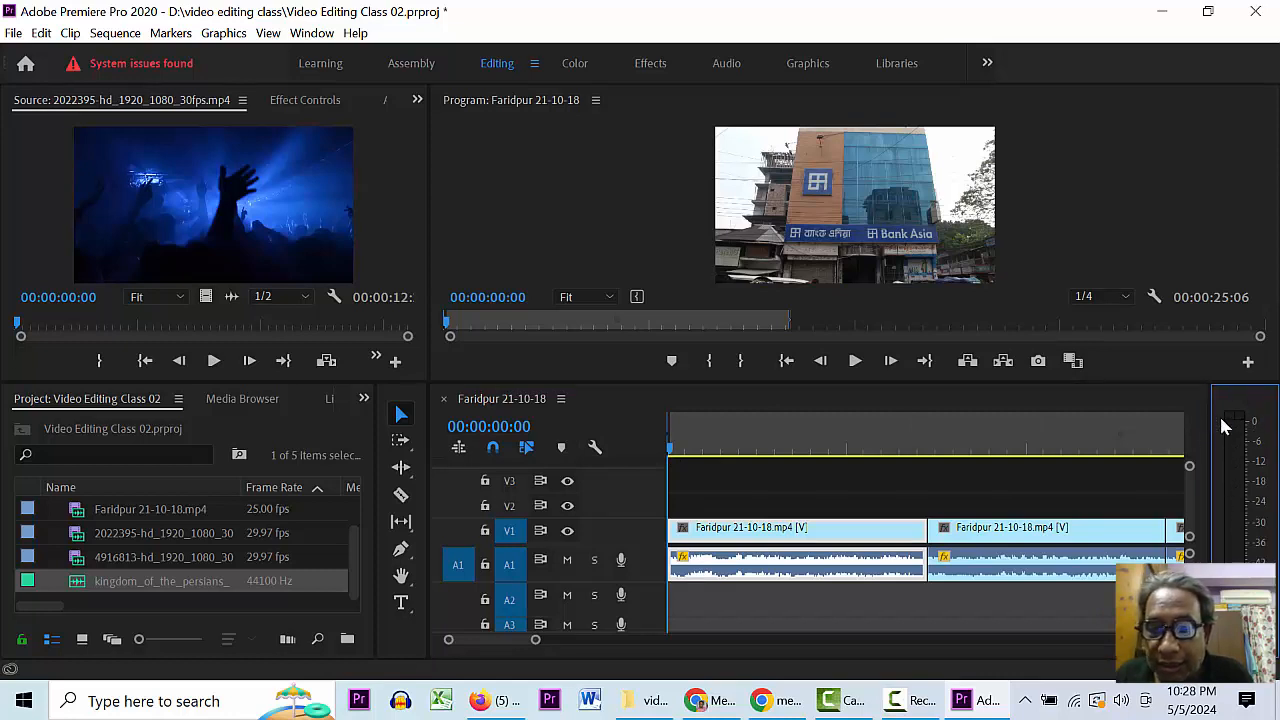
left_click(312, 33)
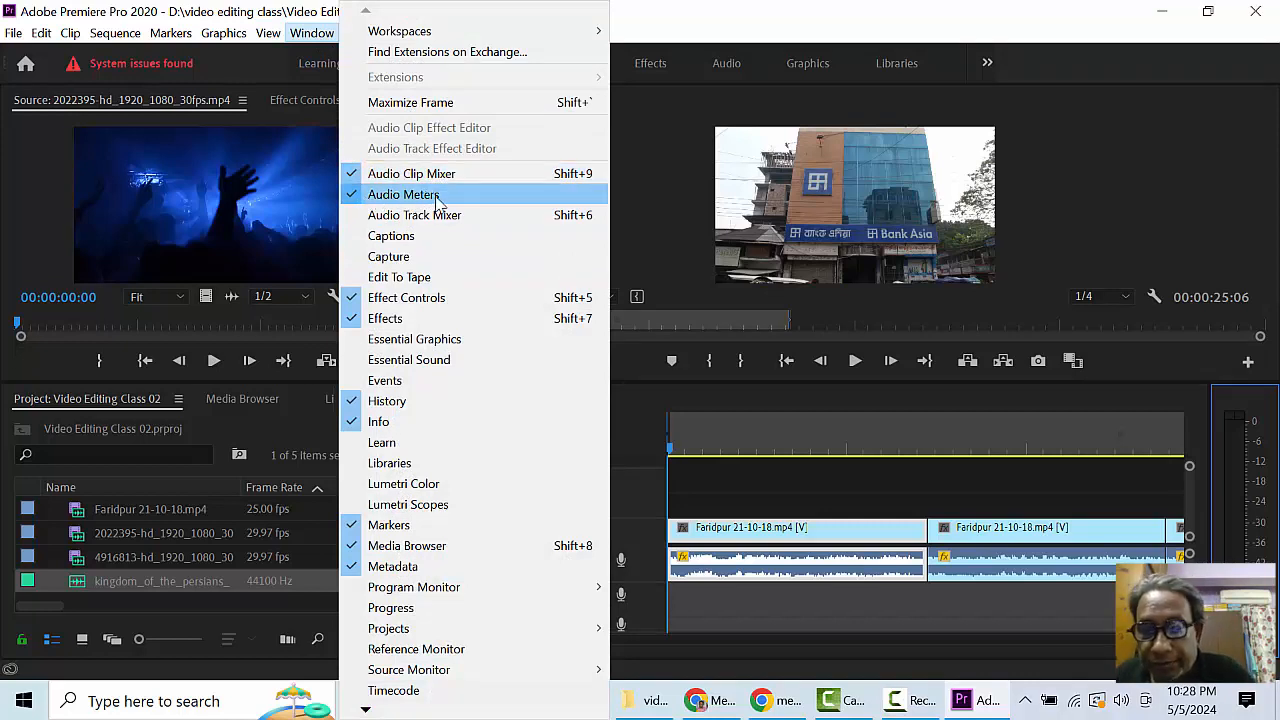
left_click(1247, 408)
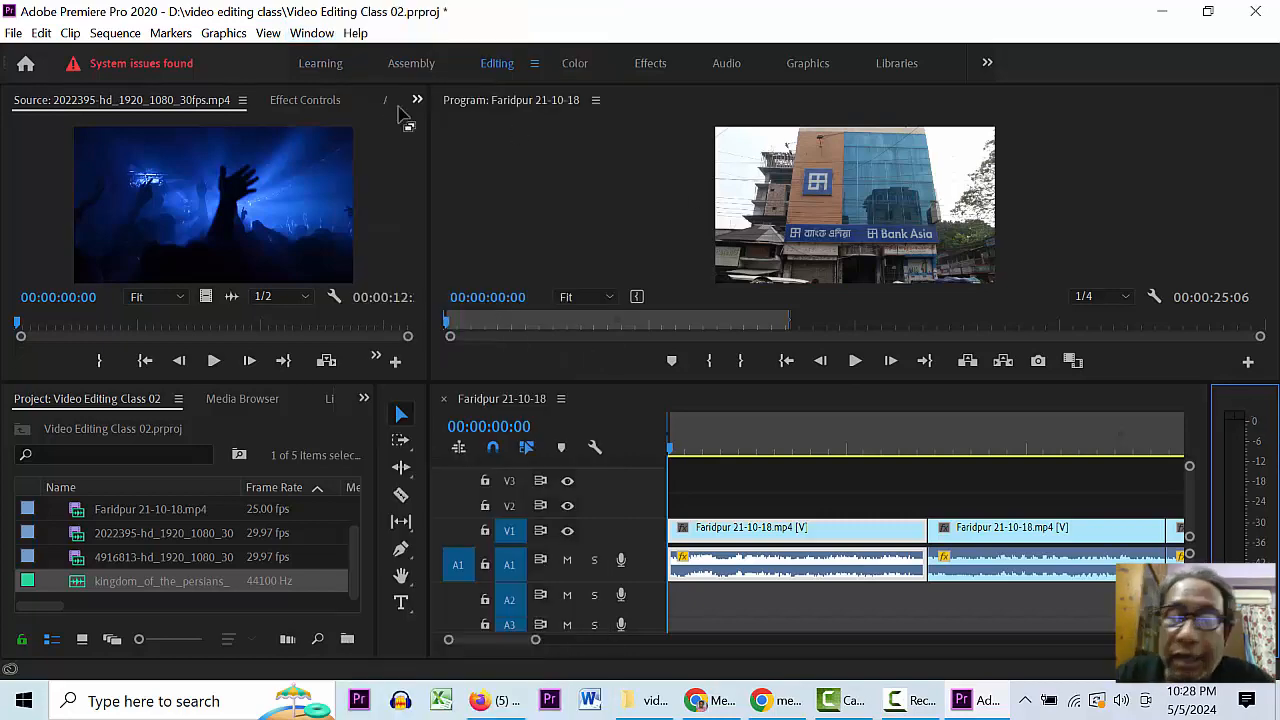
left_click(311, 33)
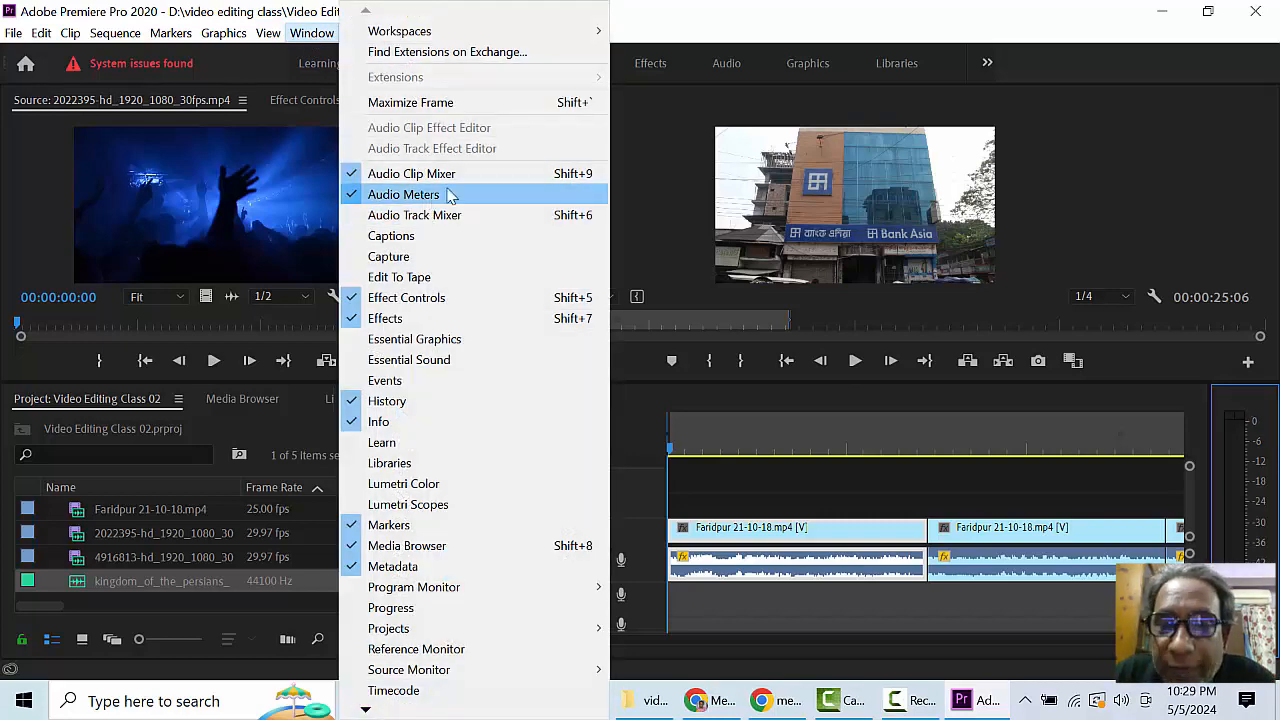
left_click(1230, 404)
left_click(637, 463)
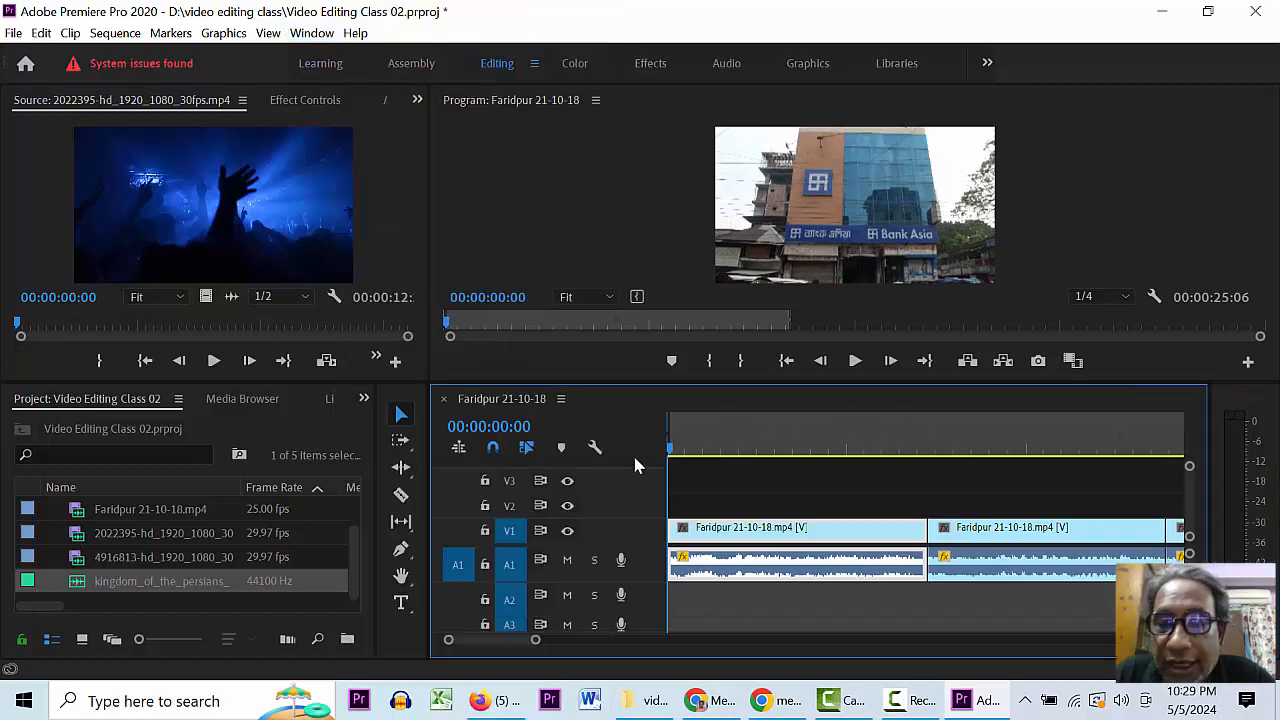
- Preview the audio, expand A1, and raise the first Faridpur clip's volume to 11.8 dB
key("space")
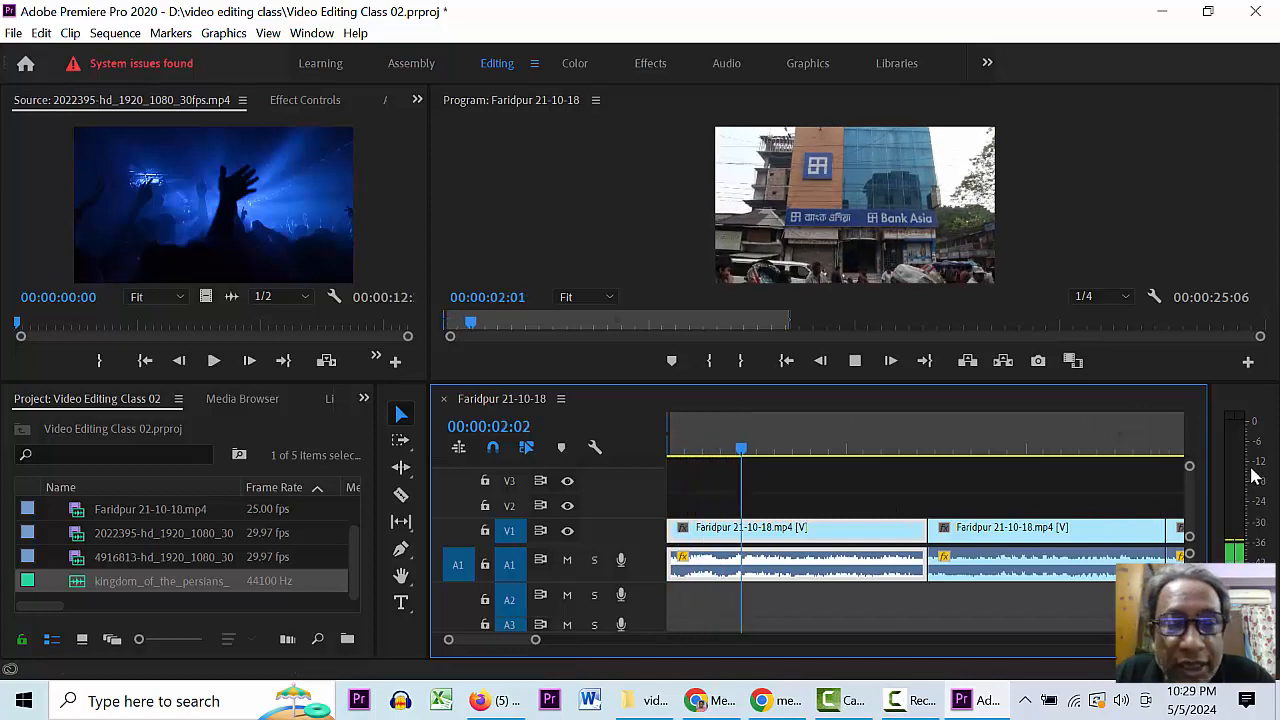
key("space")
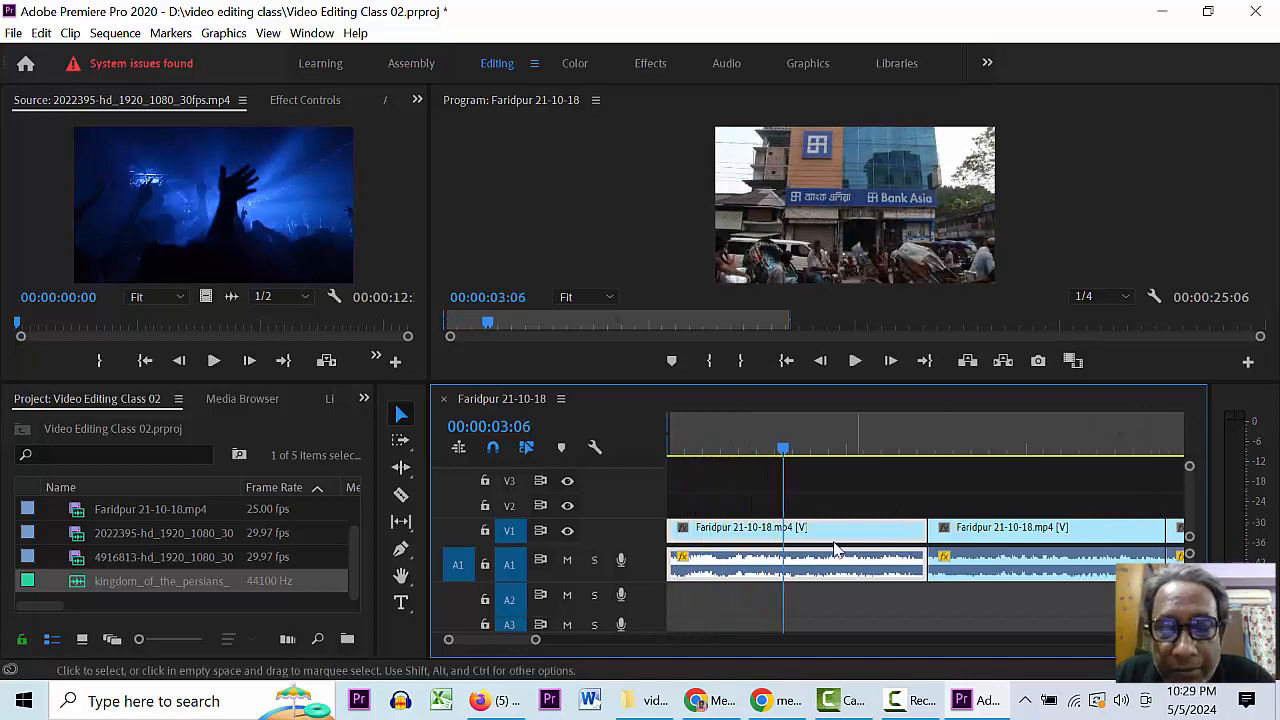
double_click(646, 561)
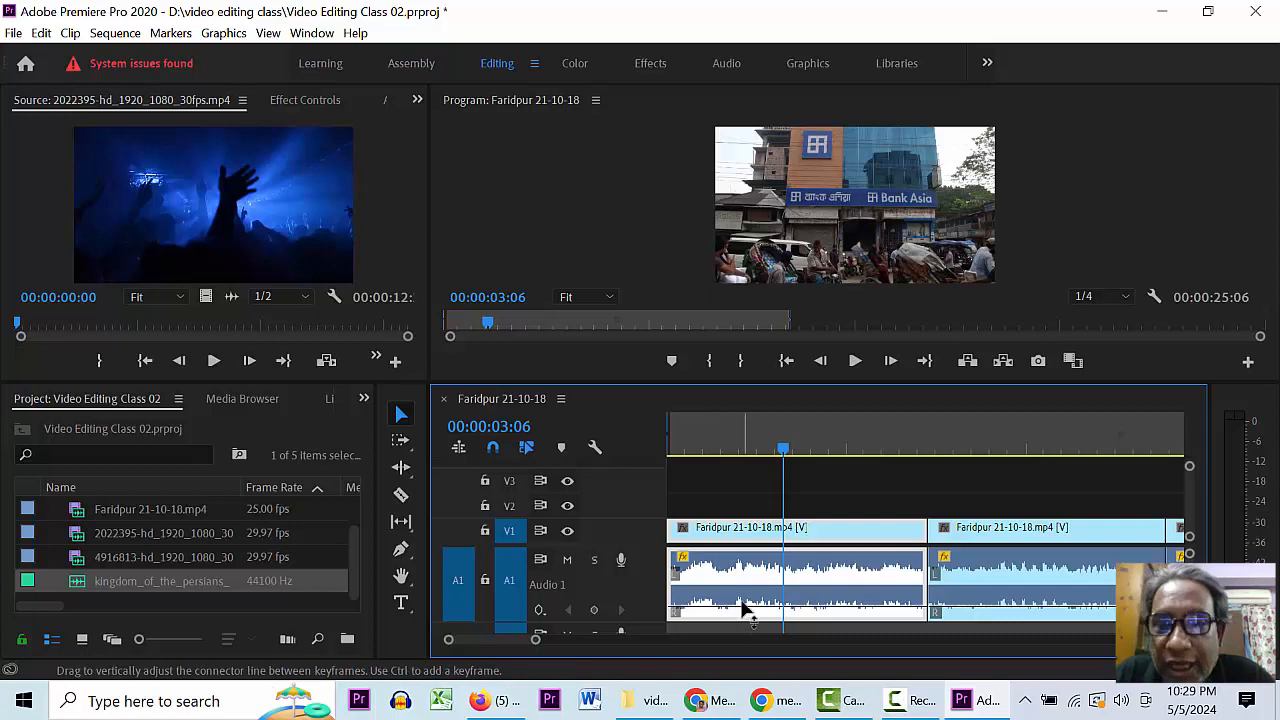
left_click_drag(742, 608, 742, 557)
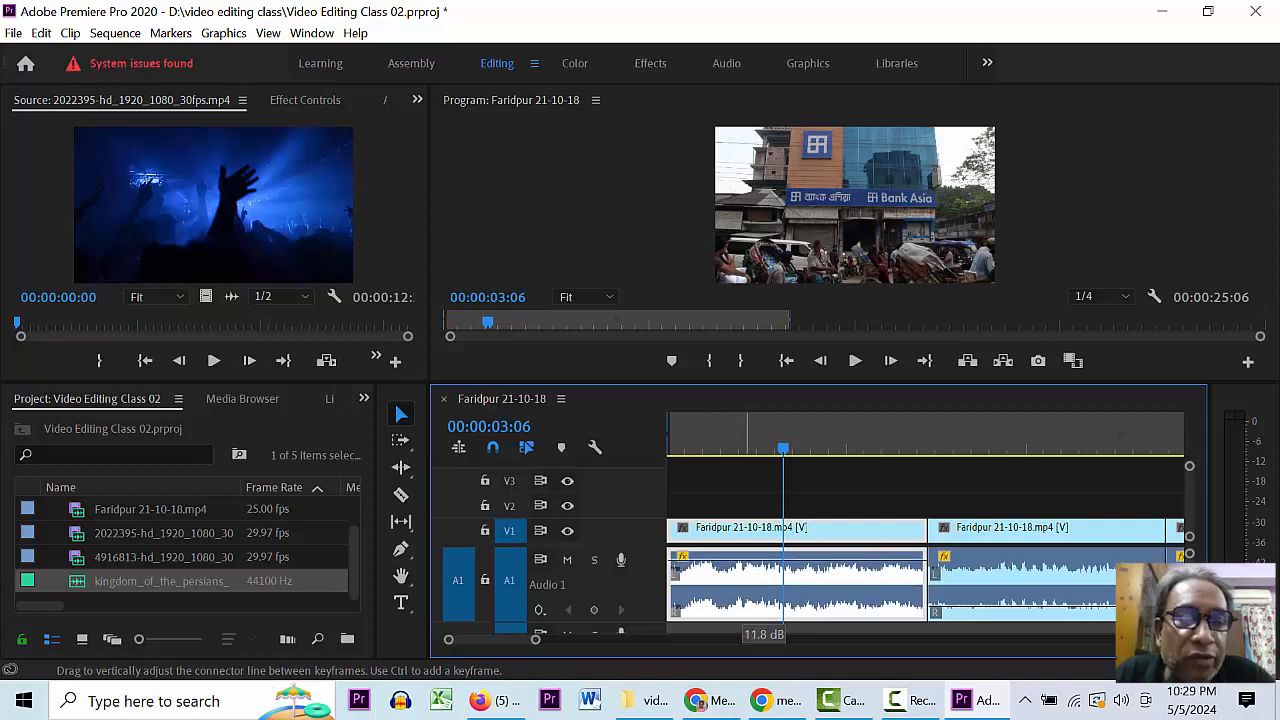
- Replay from about three seconds to check the louder levels, then select the second A1 clip
key("space")
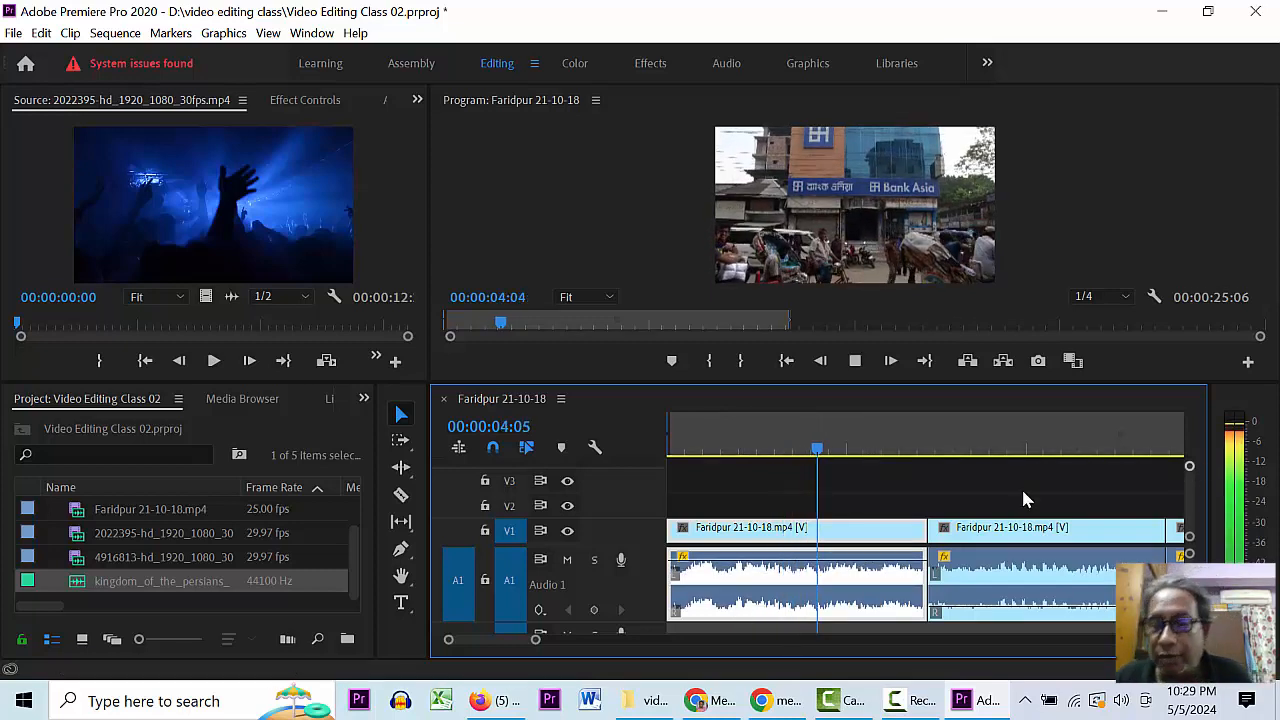
key("space")
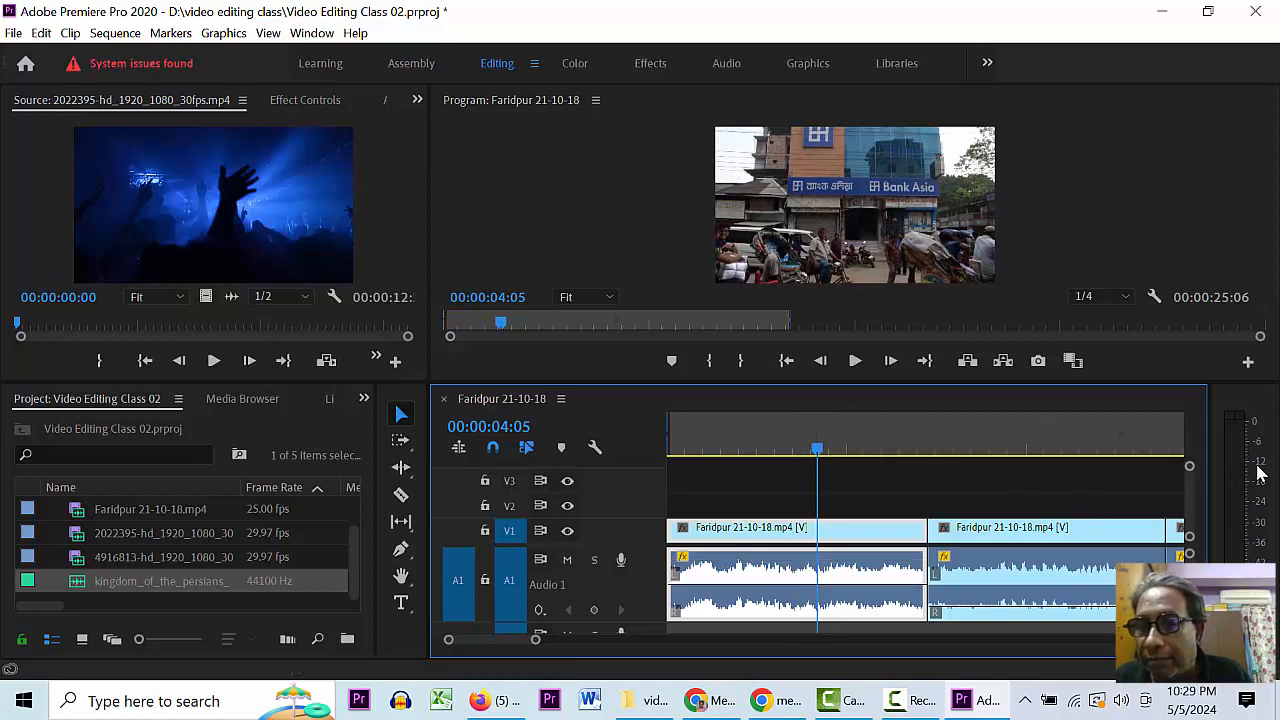
key("space")
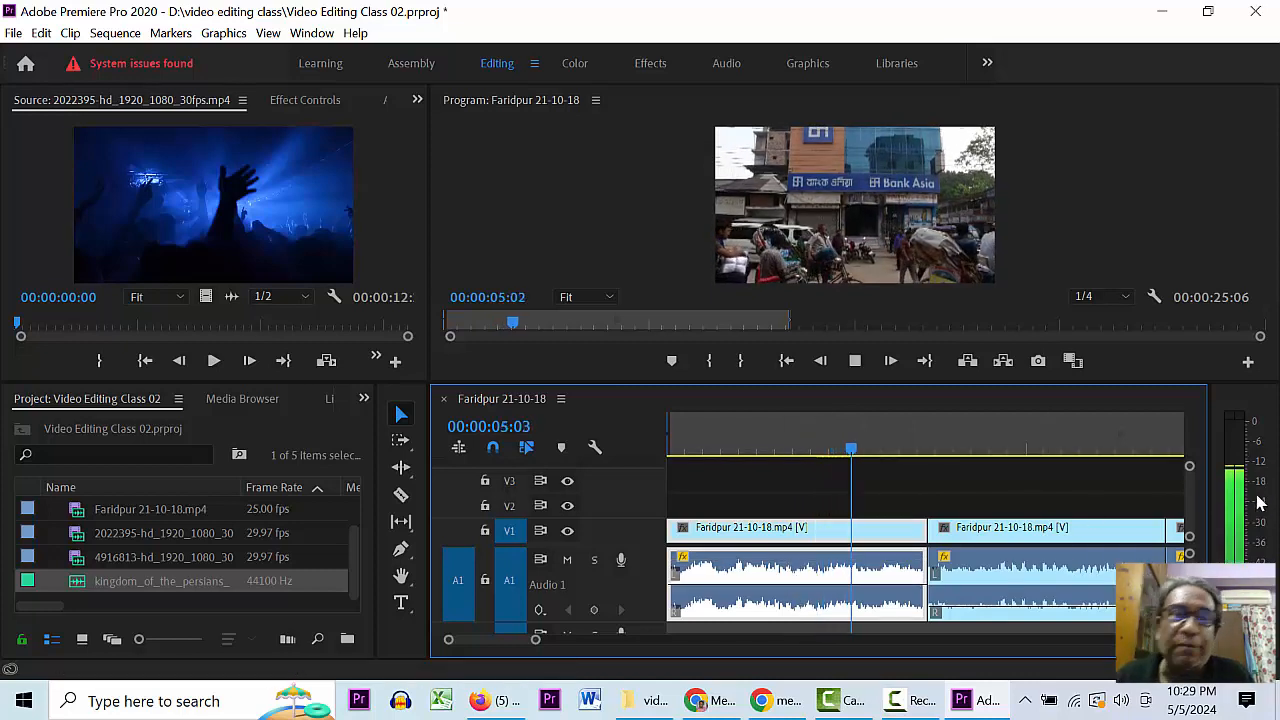
key("space")
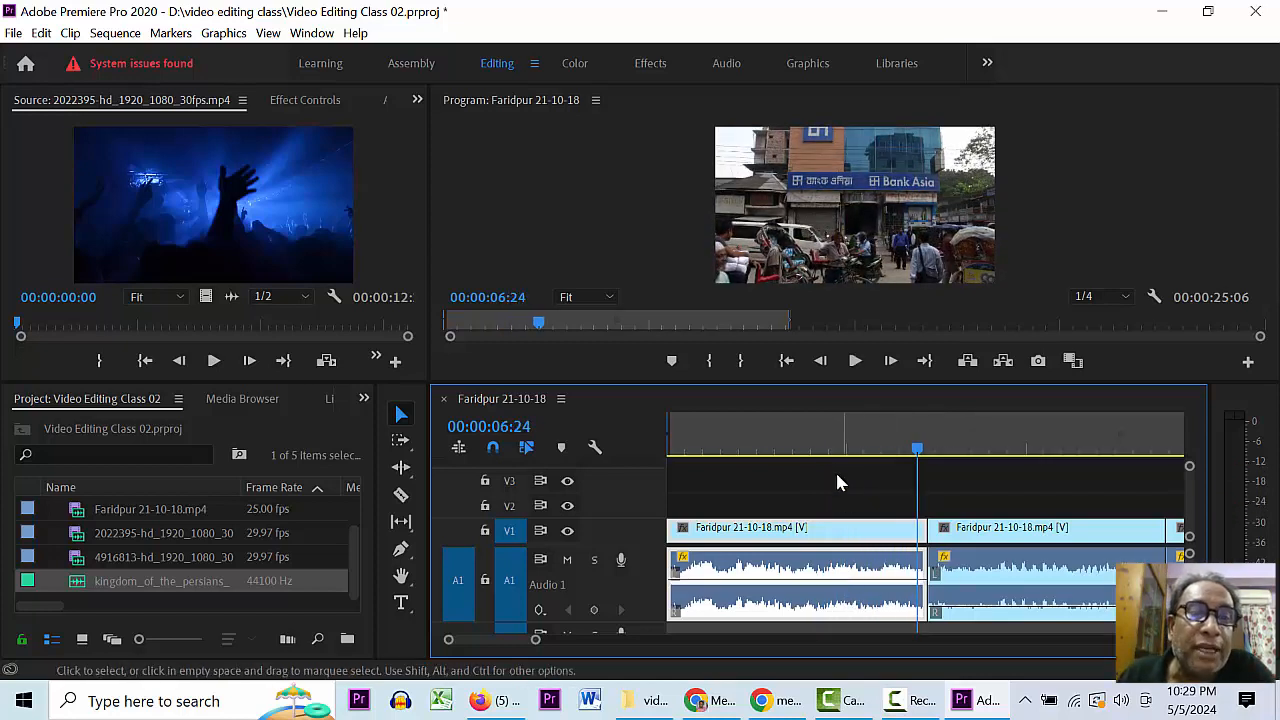
left_click(810, 446)
key("space")
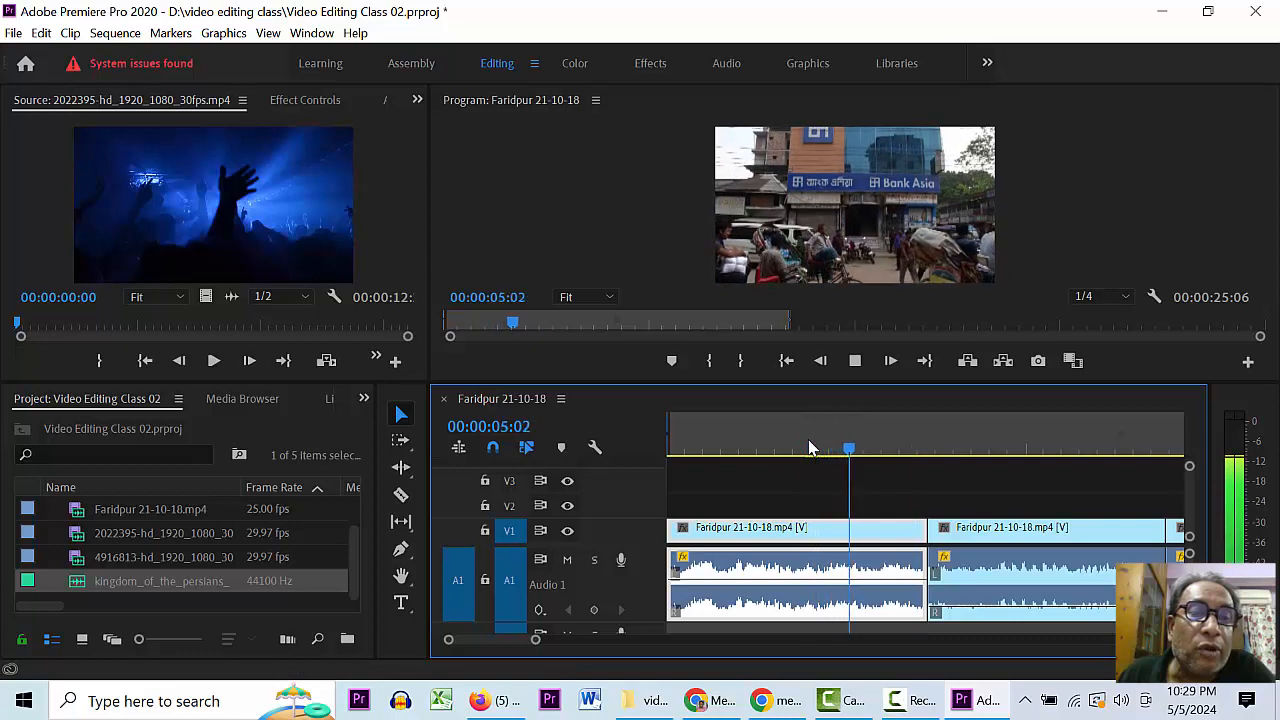
key("space")
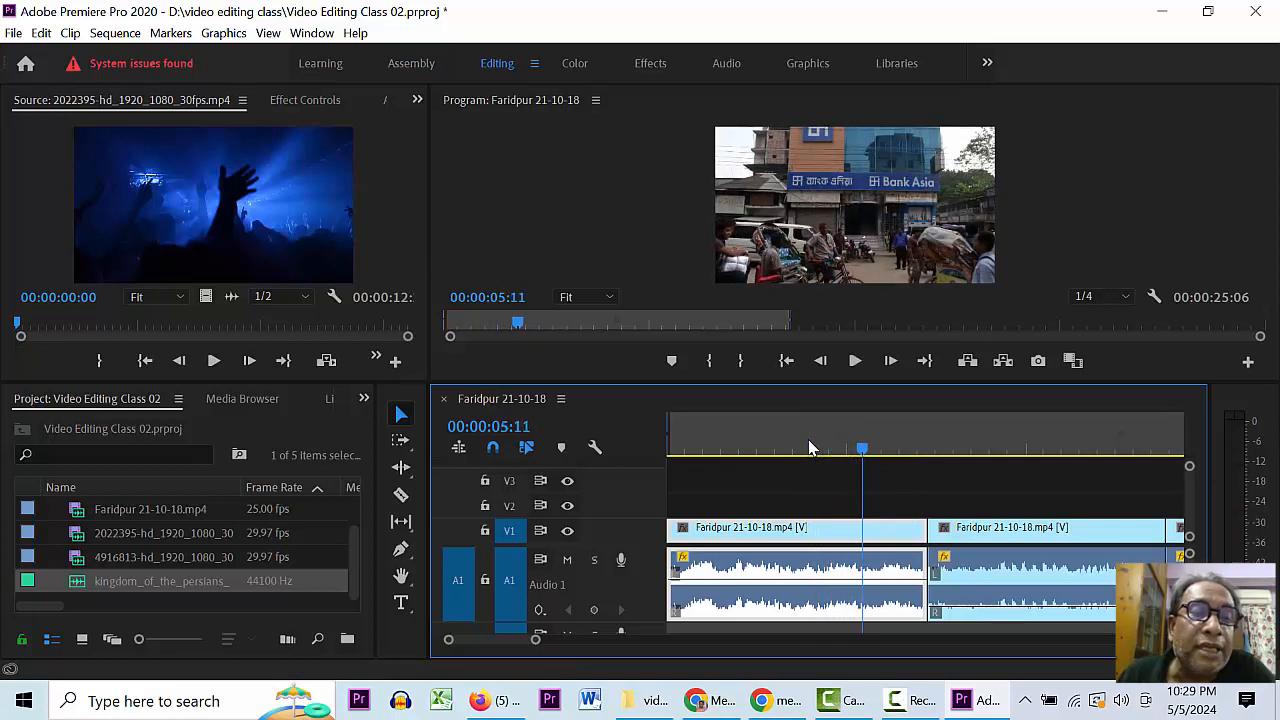
key("space")
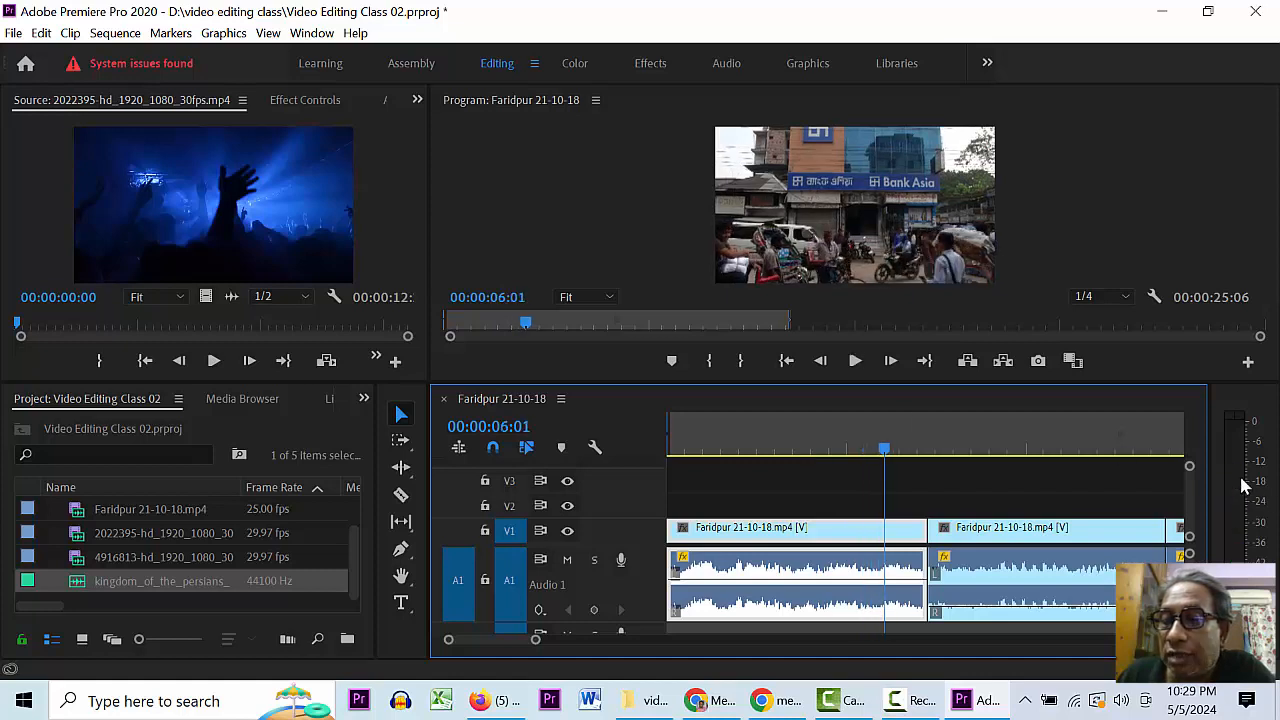
key("space")
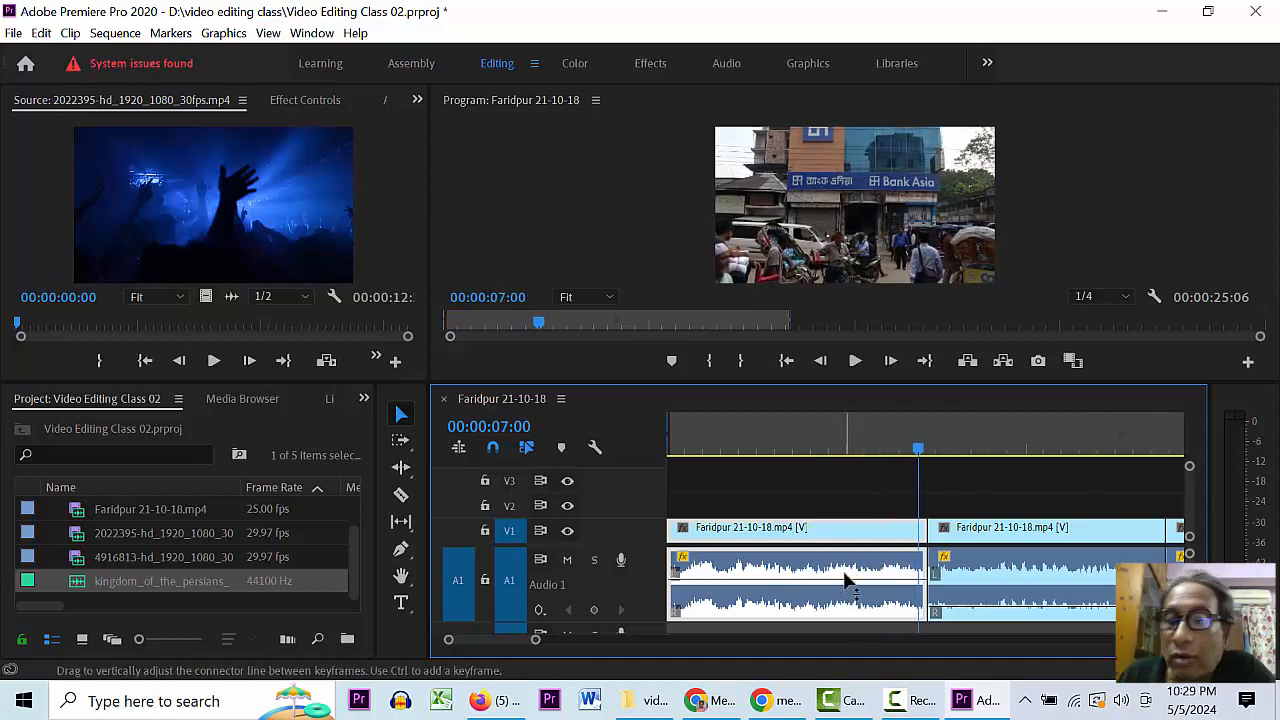
key("space")
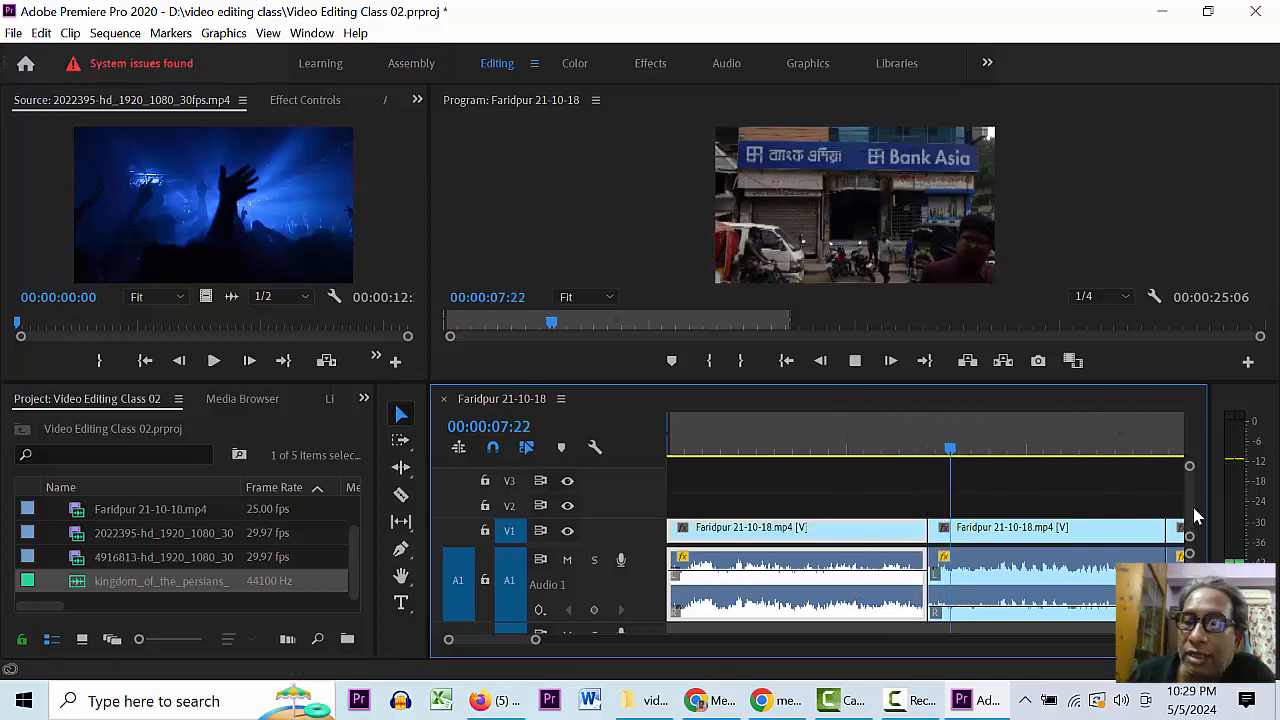
left_click(1023, 595)
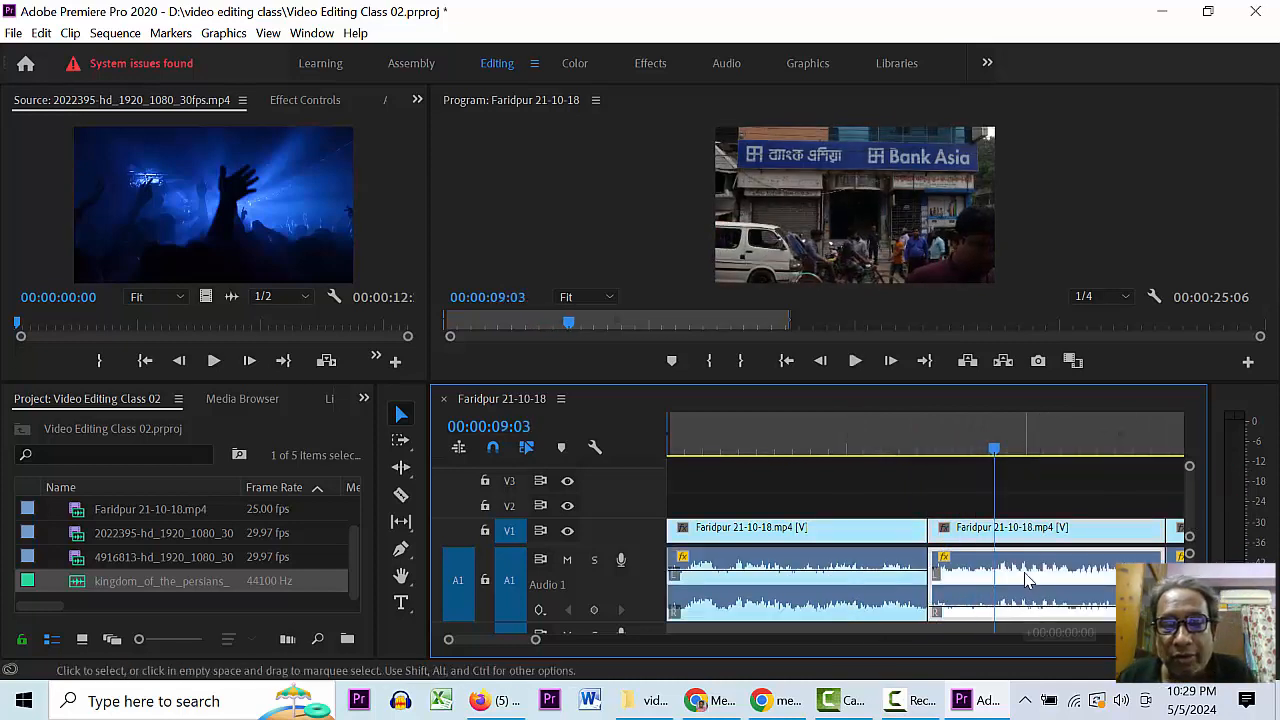
mouse_move(1024, 573)
left_mouse_down()
mouse_move(1022, 585)
mouse_move(1025, 571)
left_mouse_up()
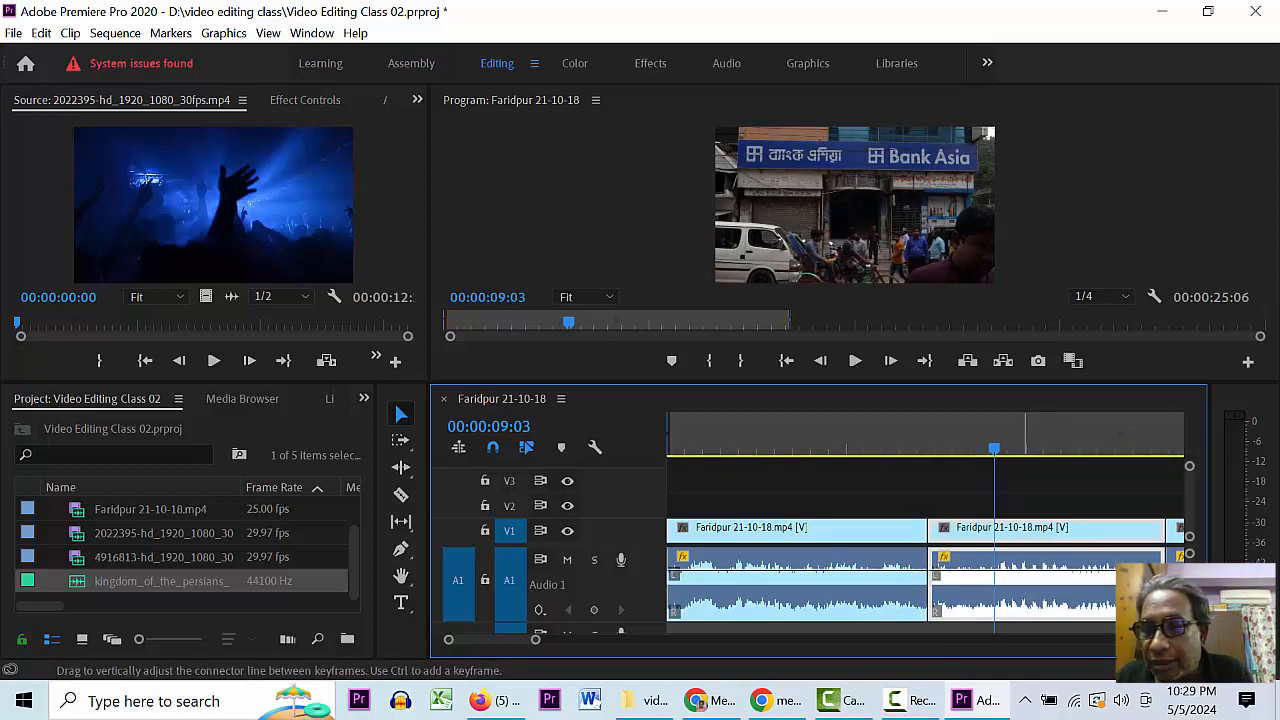
key("space")
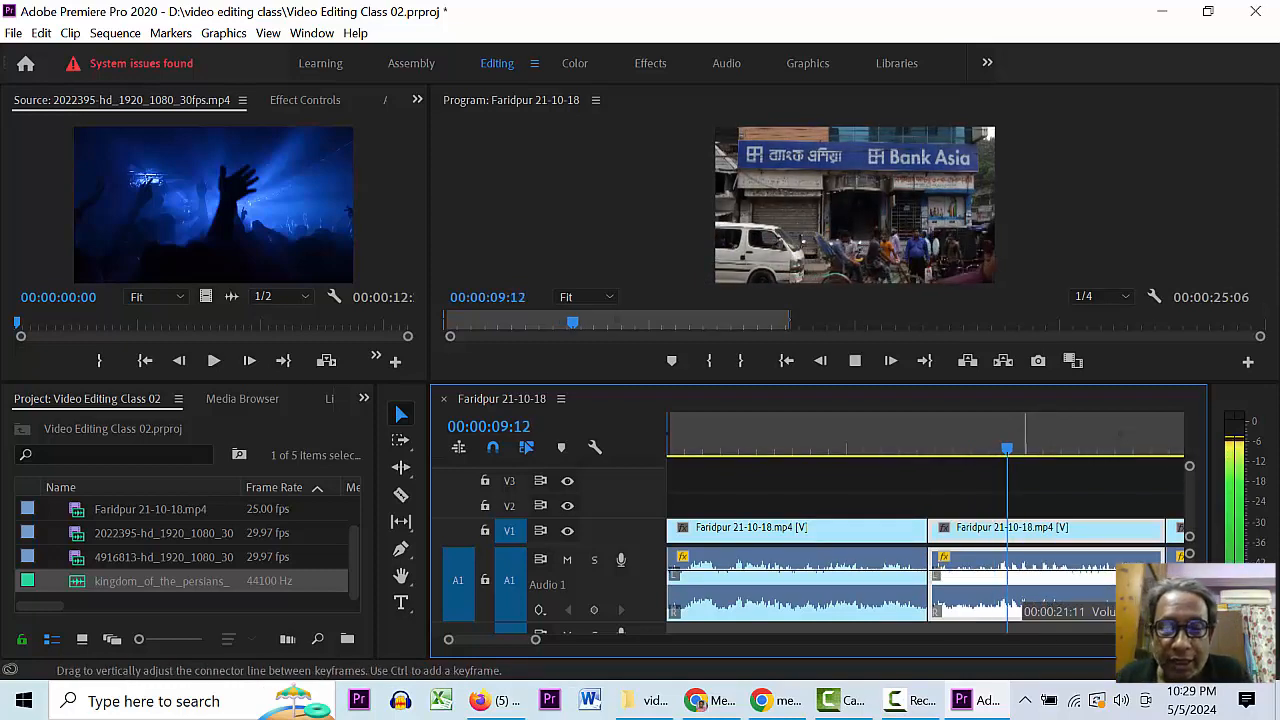
key("space")
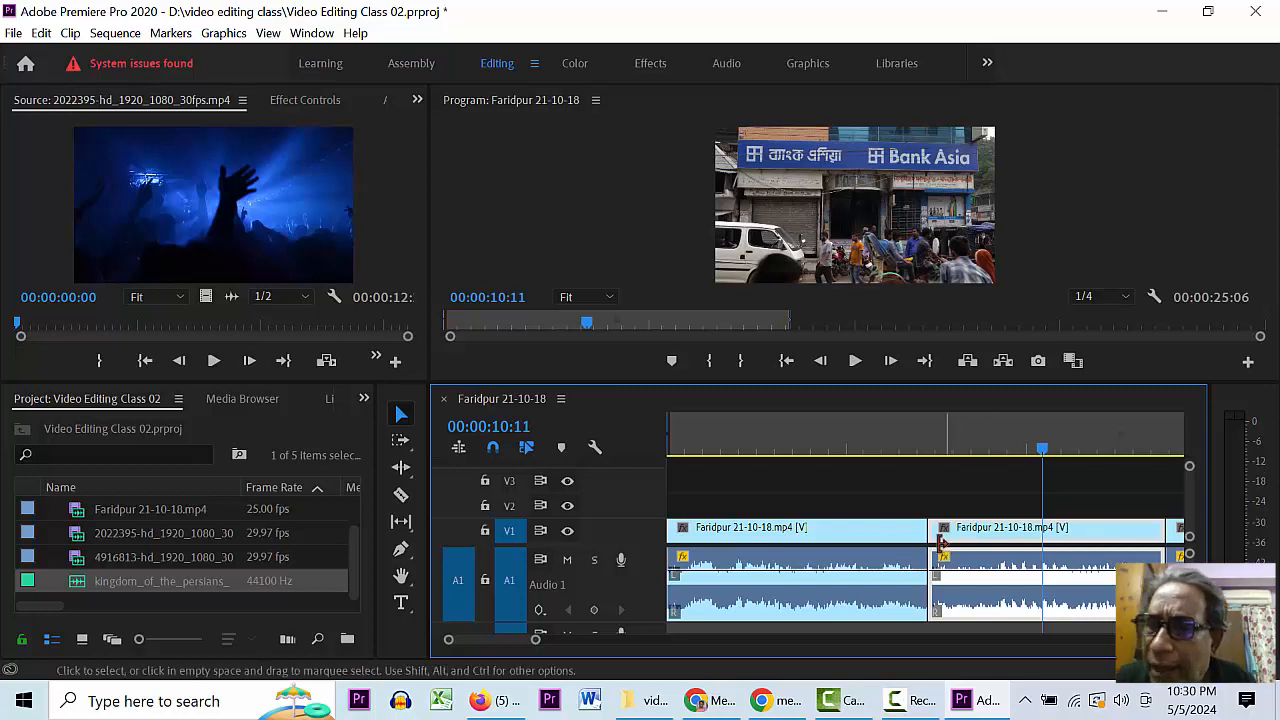
- Drag down the volume lines of the first two A1 clips and replay from 00:00:04:24 to check
left_click(1065, 449)
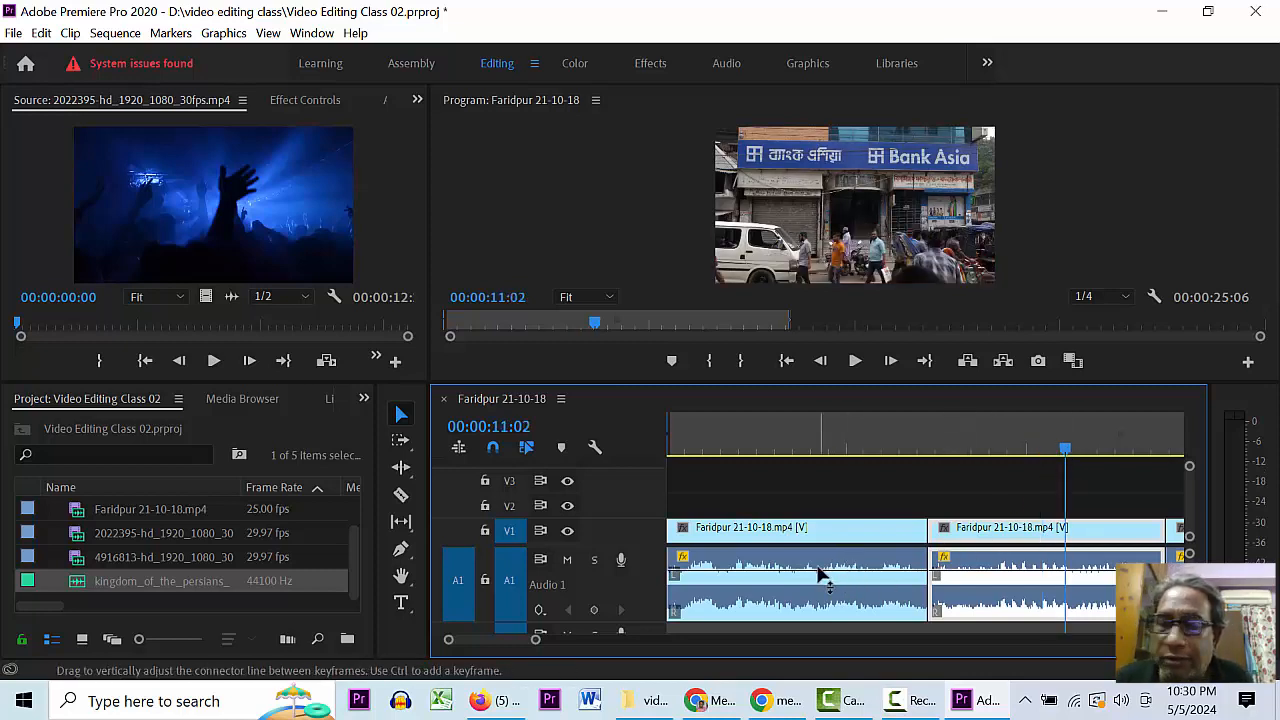
left_click_drag(818, 569, 827, 584)
left_click_drag(964, 573, 968, 587)
left_click(822, 450)
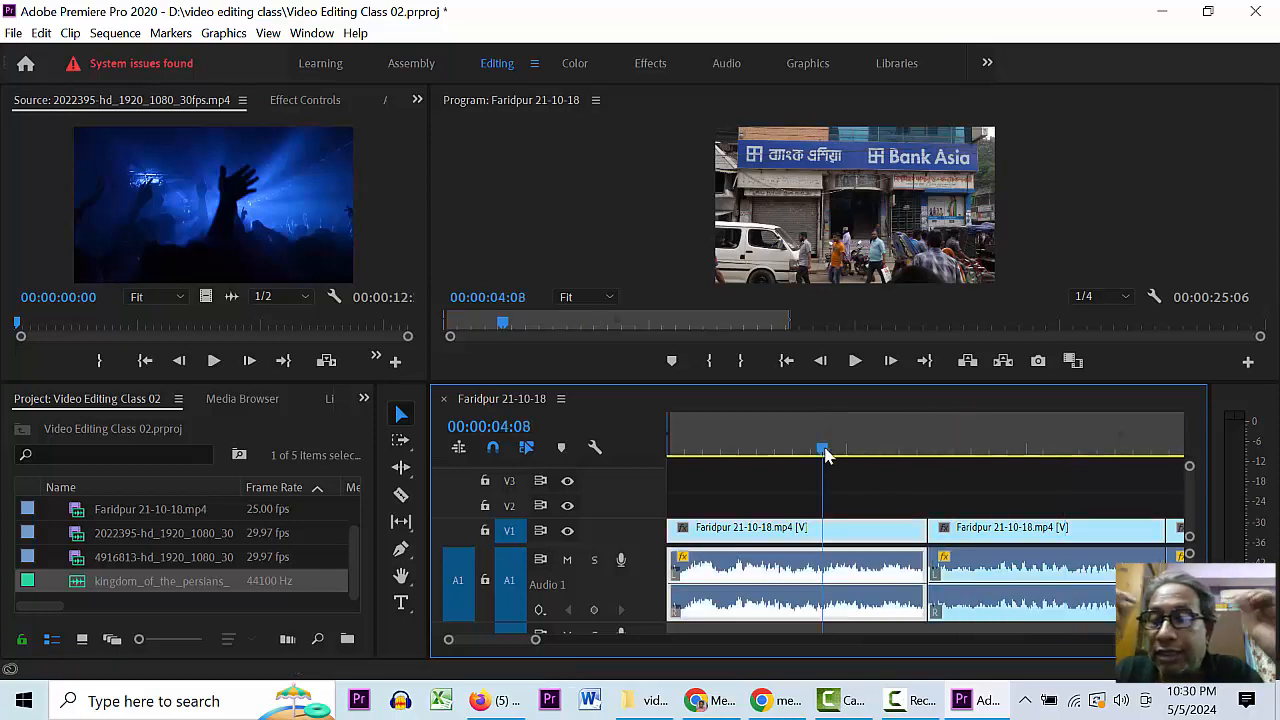
left_click(846, 450)
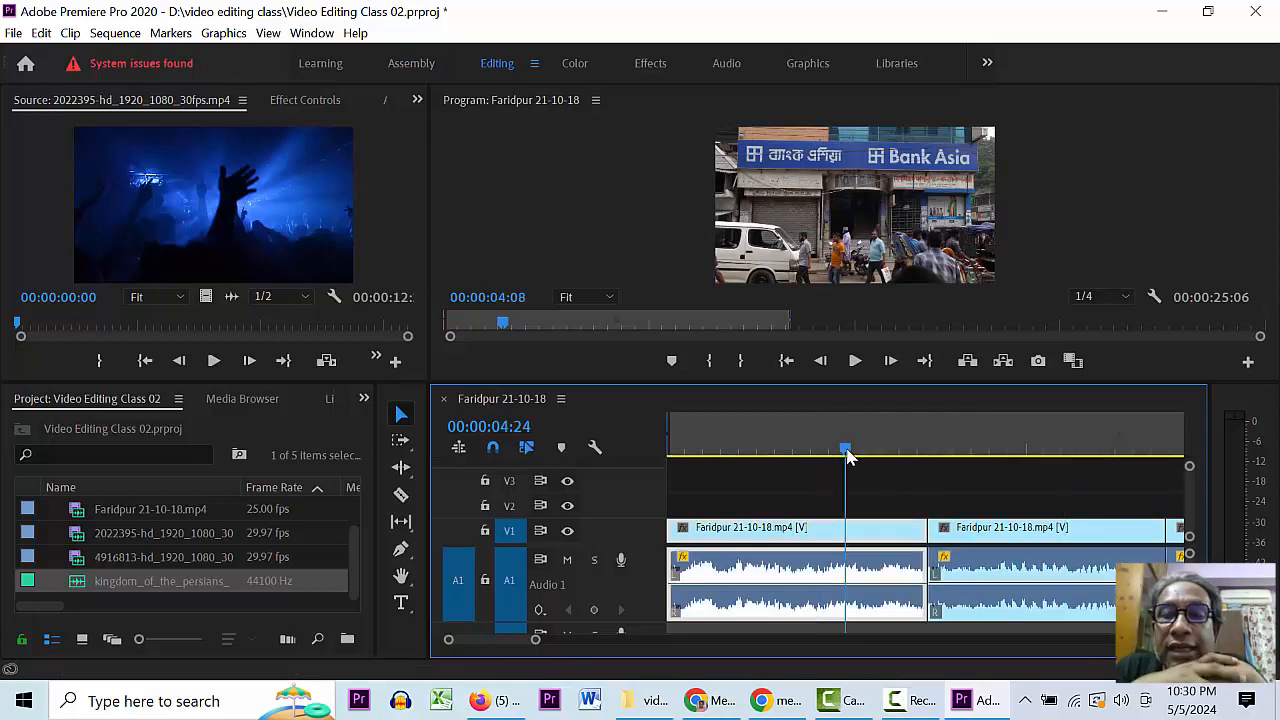
key("space")
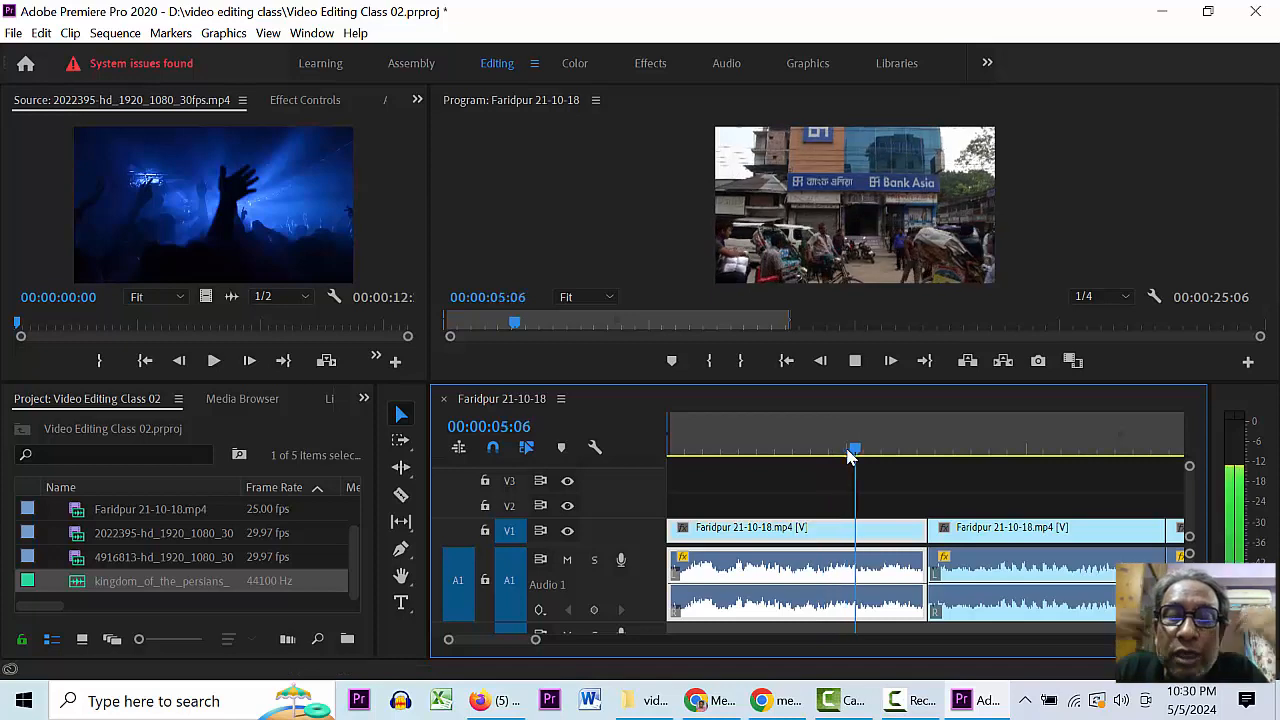
key("space")
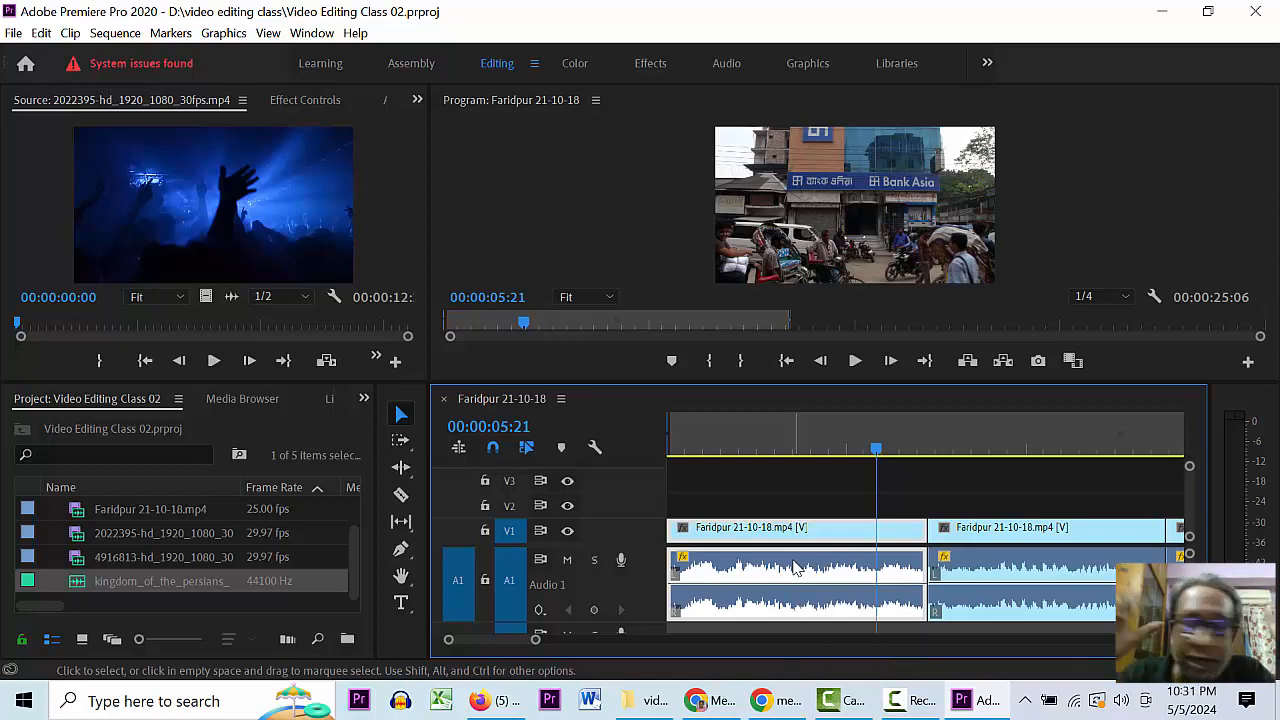
left_click(803, 440)
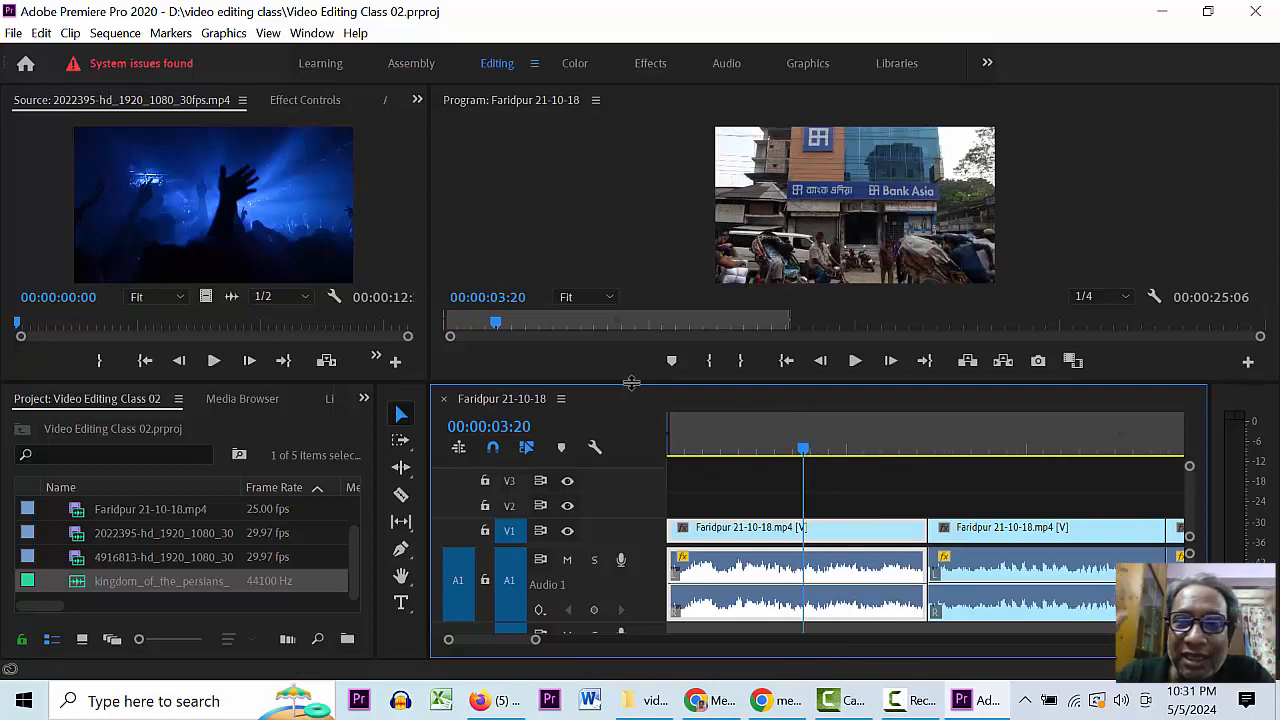
- Enlarge the Timeline panel, scrub to 00:00:04:12, and expand A1 to show waveforms
left_click_drag(634, 385, 634, 331)
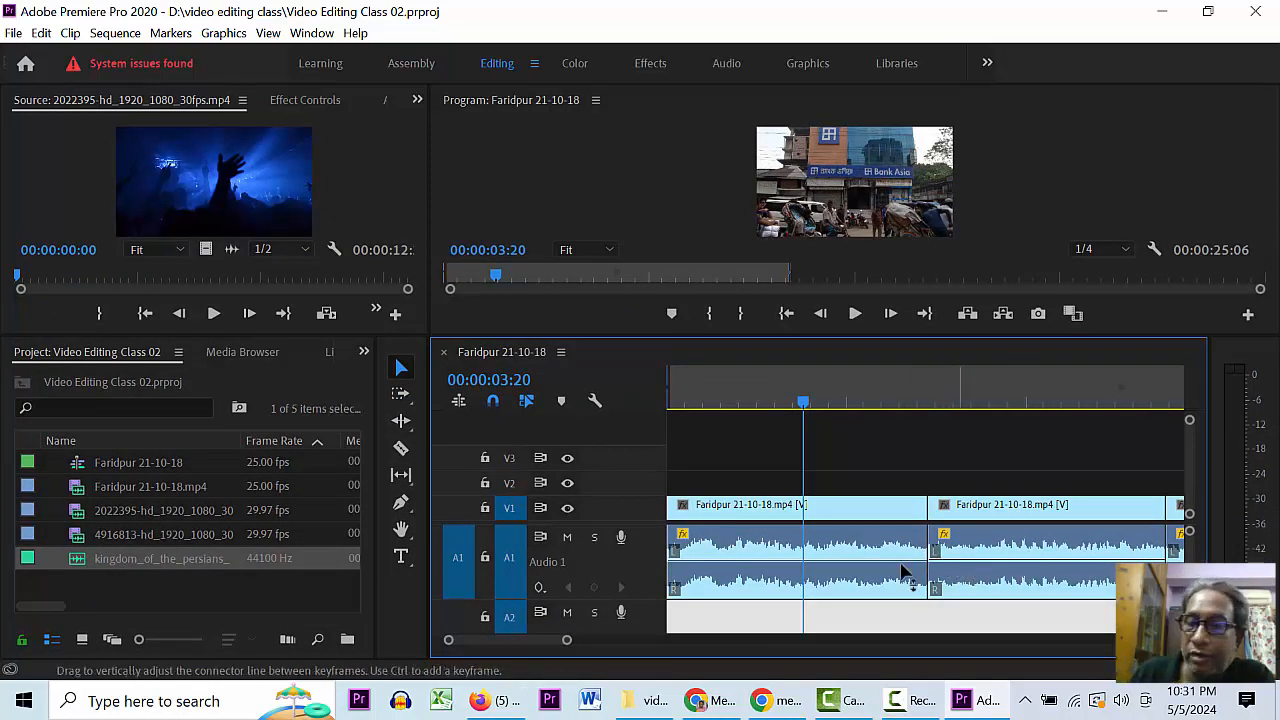
left_click_drag(810, 402, 830, 390)
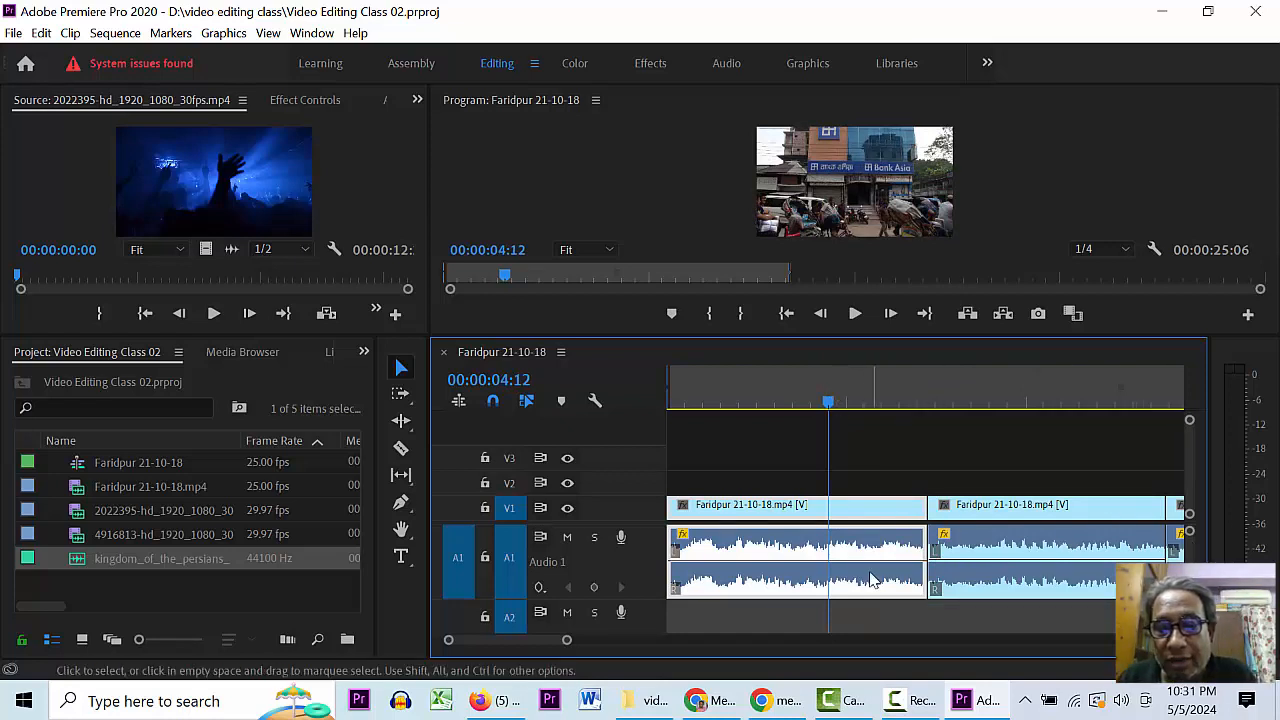
double_click(647, 549)
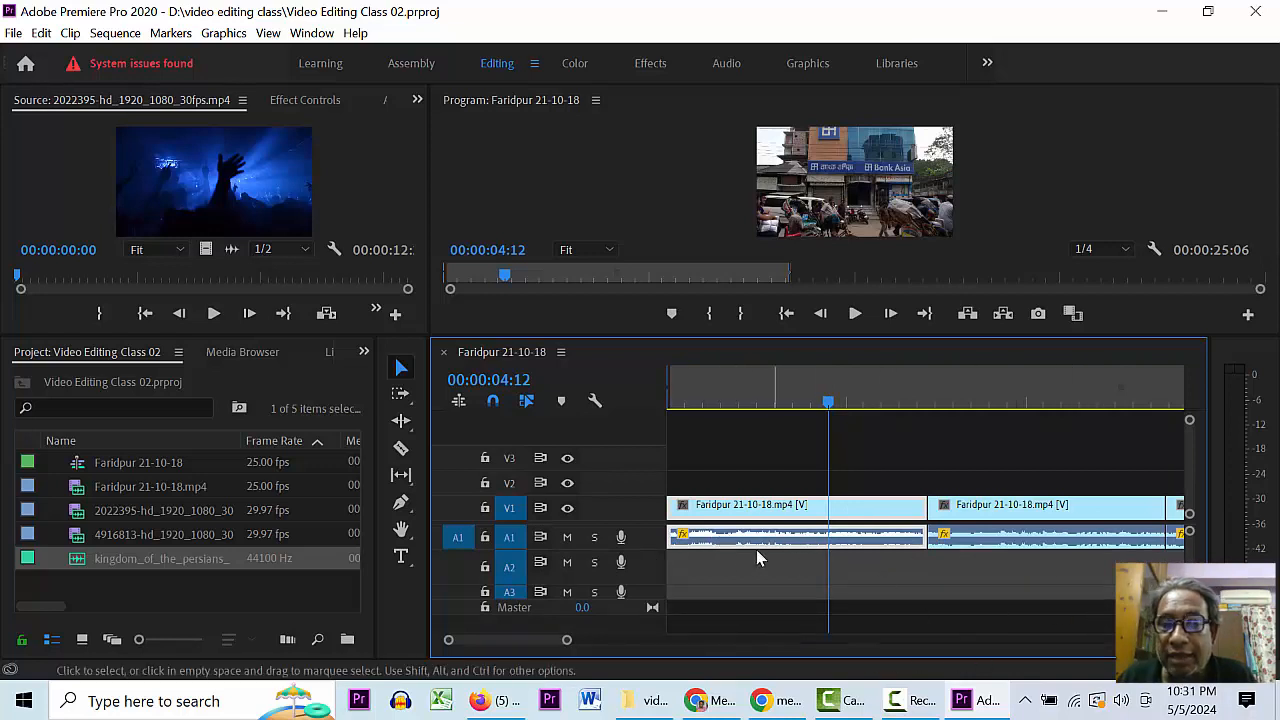
double_click(650, 539)
double_click(649, 537)
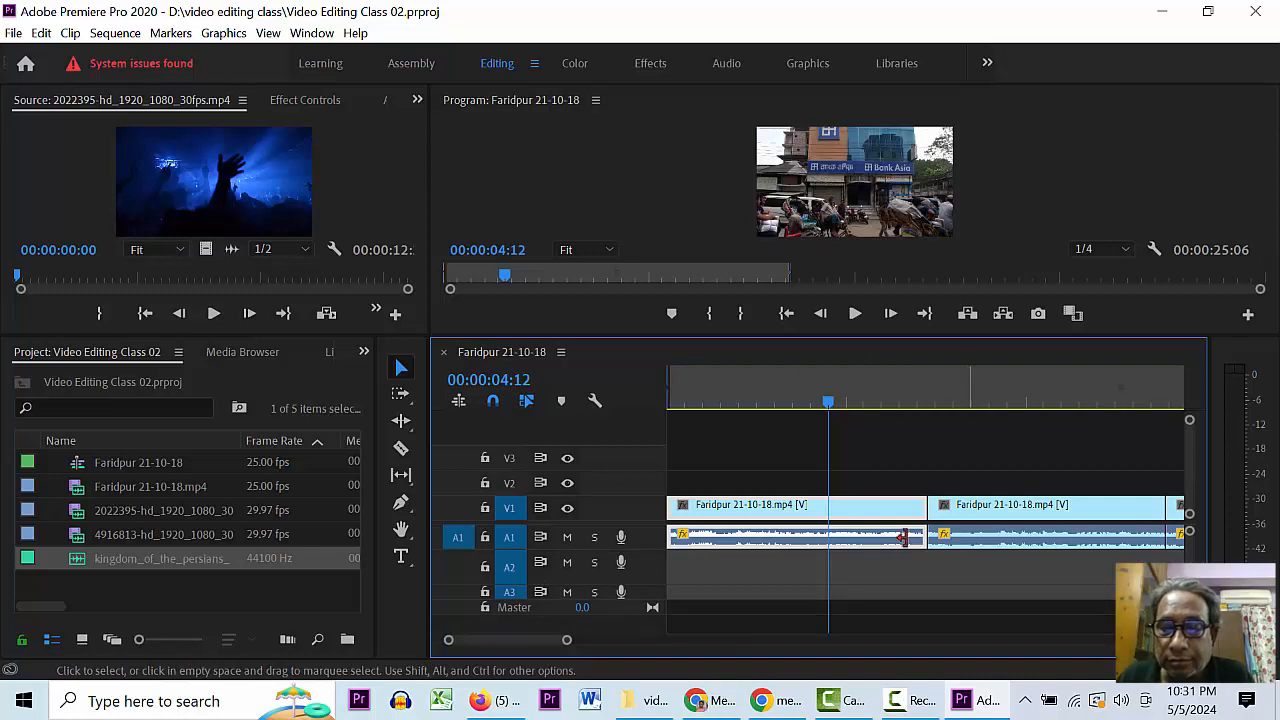
double_click(645, 532)
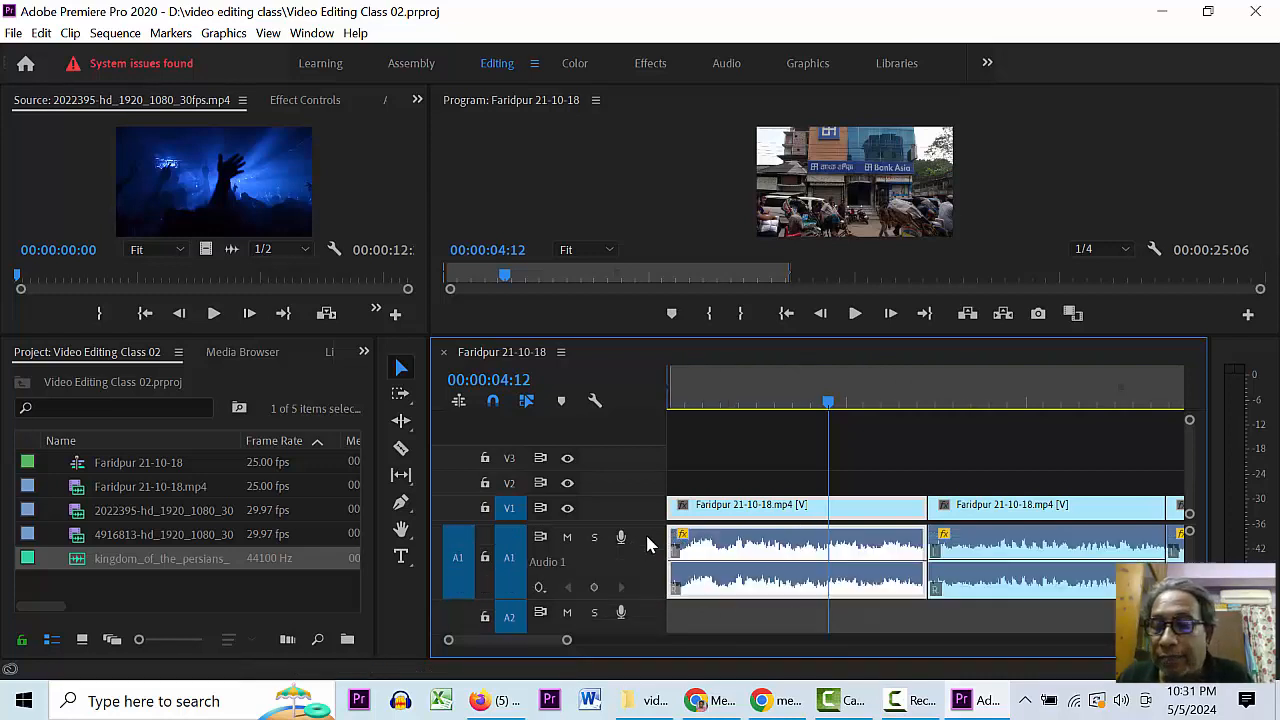
- Set the second A1 clip to -10.8 dB, zoom out to the whole sequence, and collapse A1
mouse_move(1036, 563)
left_mouse_down()
mouse_move(1048, 592)
mouse_move(1044, 563)
left_mouse_up()
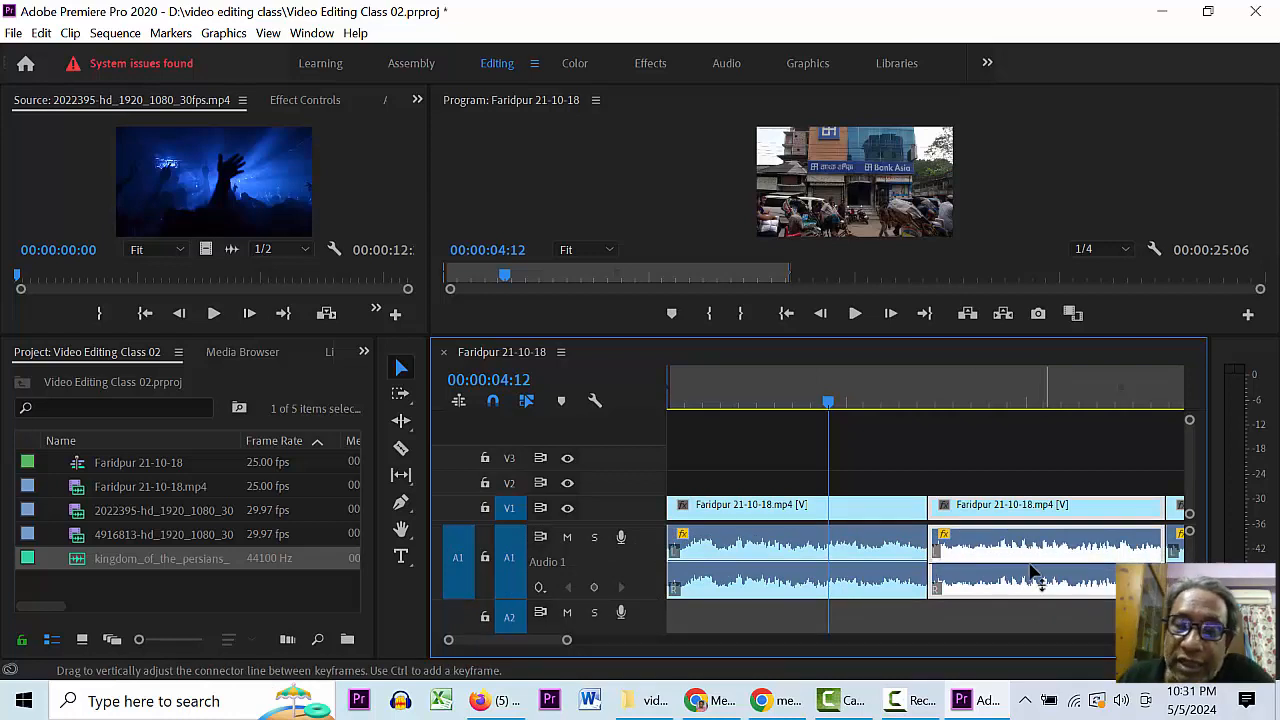
key("minus")
key("minus")
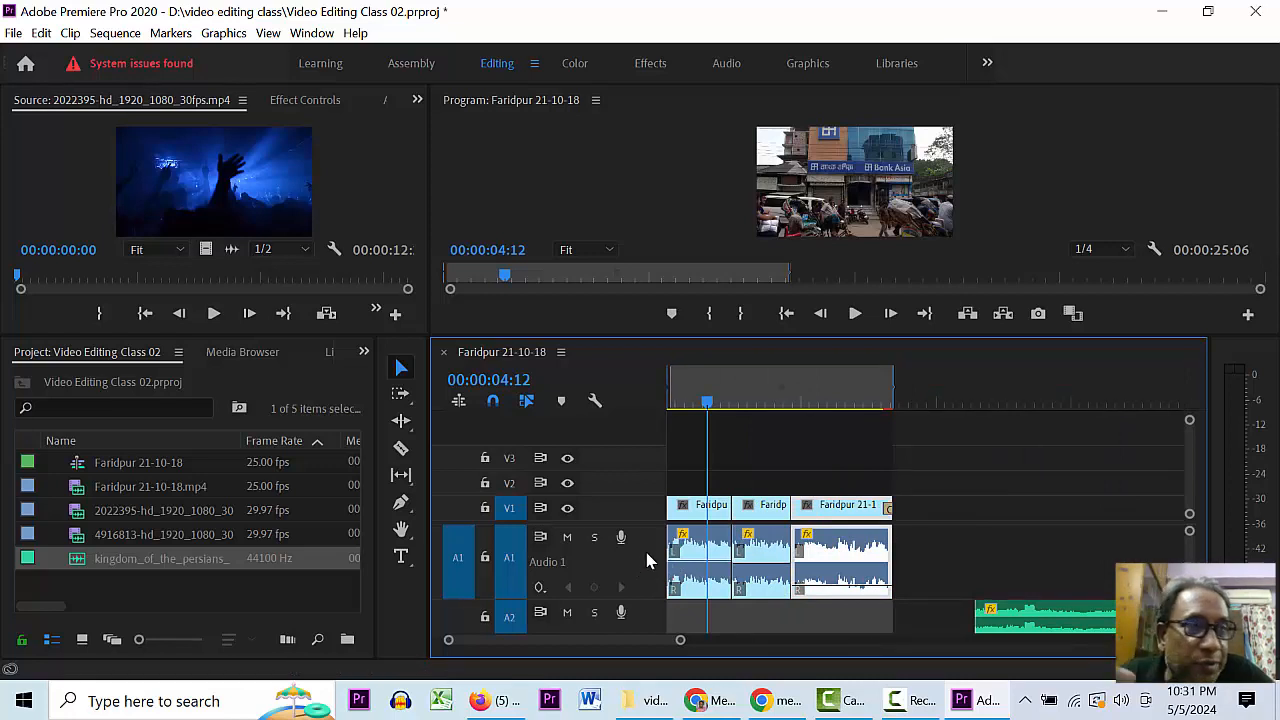
double_click(660, 563)
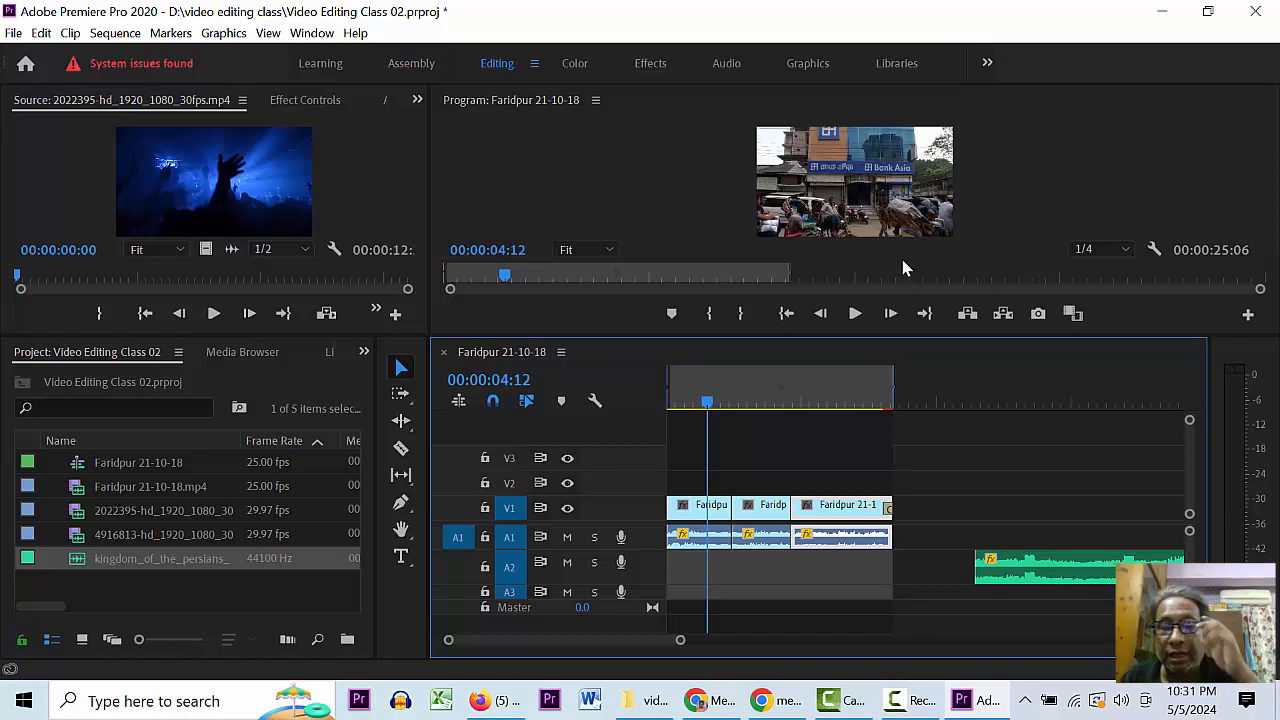
- Drag the A2 music clip left to snap at the sequence start, then jump to 00:00:09:09
left_click_drag(1049, 566, 740, 570)
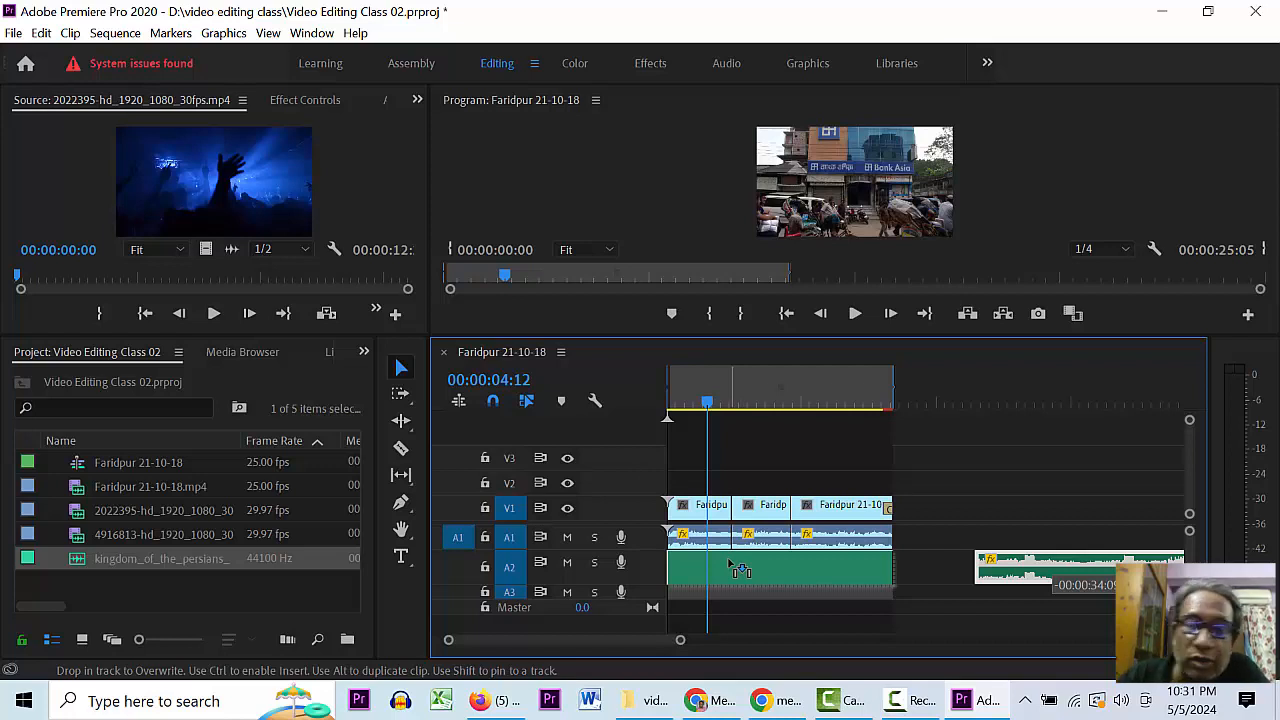
left_click_drag(740, 570, 740, 570)
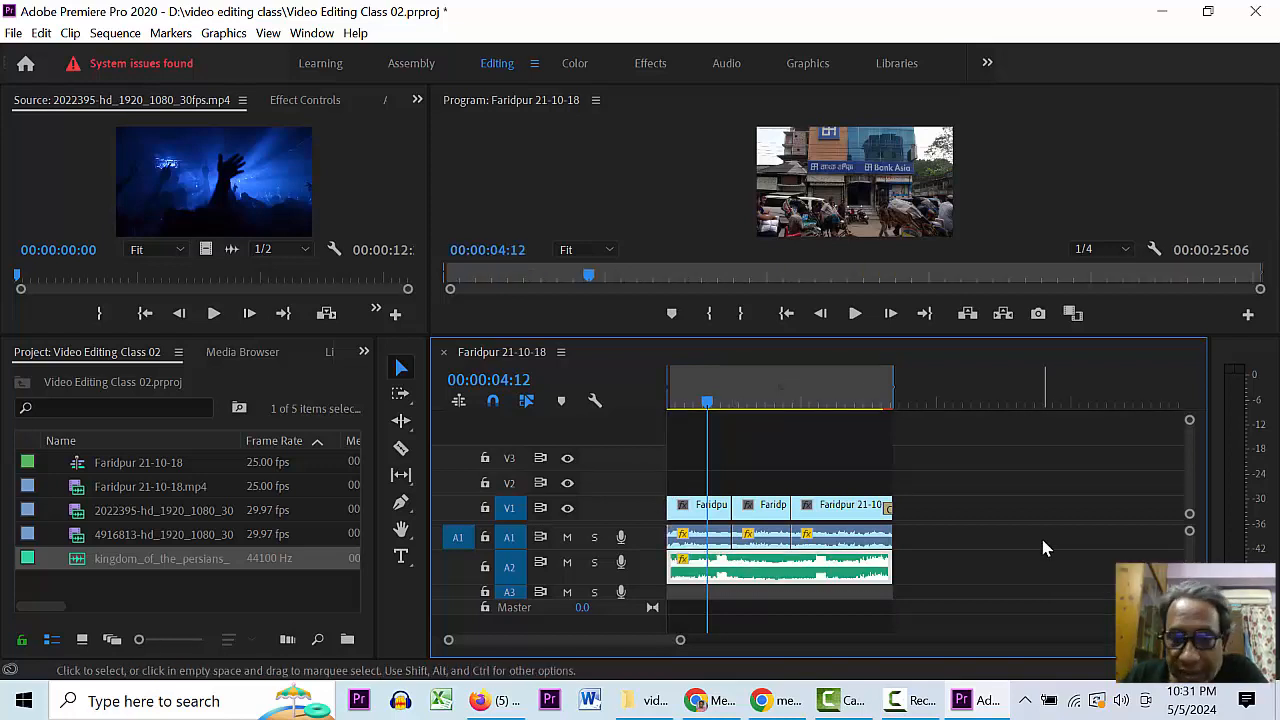
left_click(753, 400)
- Expand A2, lower the kingdom_of_the_persians music clip's volume, and play back to test the mix
double_click(648, 572)
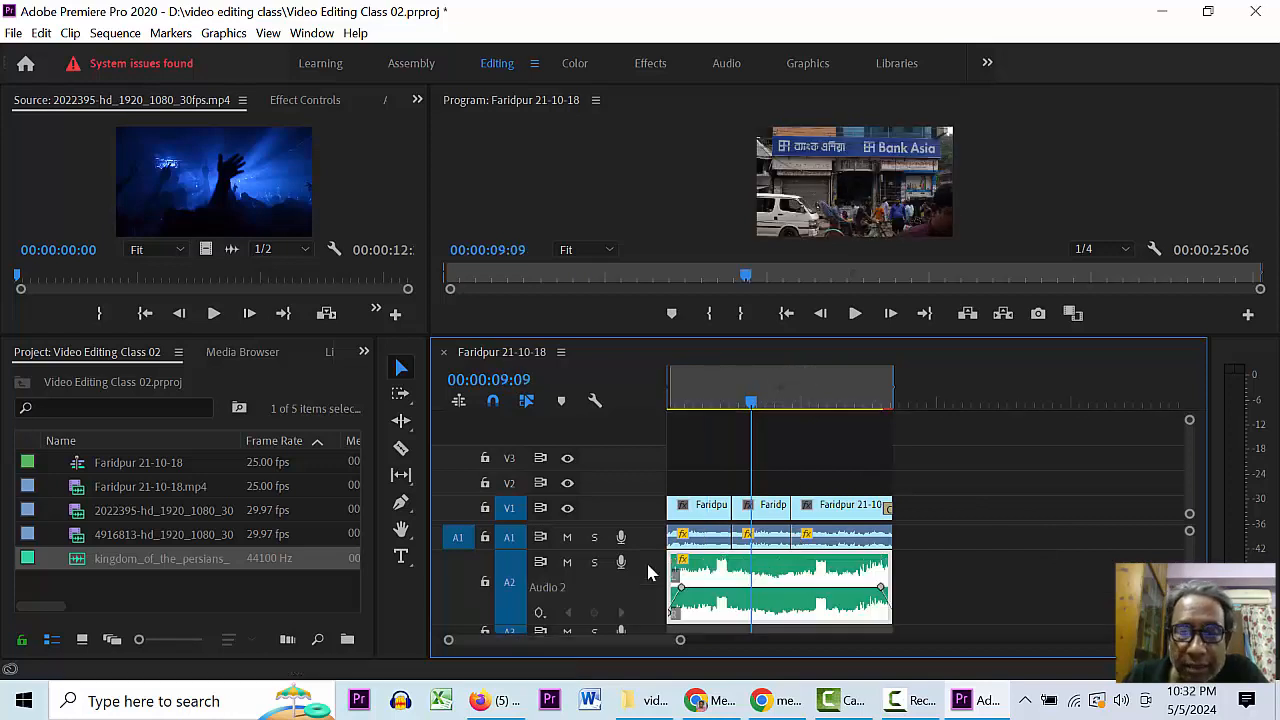
left_click_drag(736, 588, 736, 602)
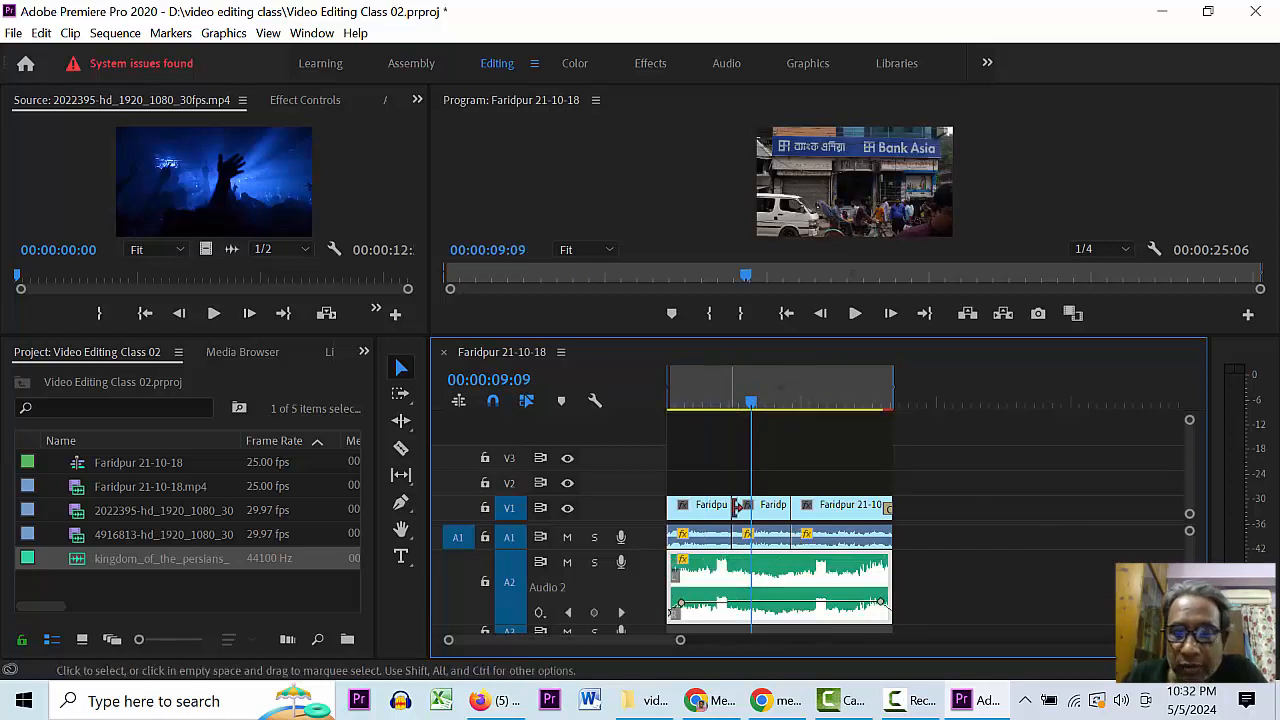
left_click(713, 400)
key("space")
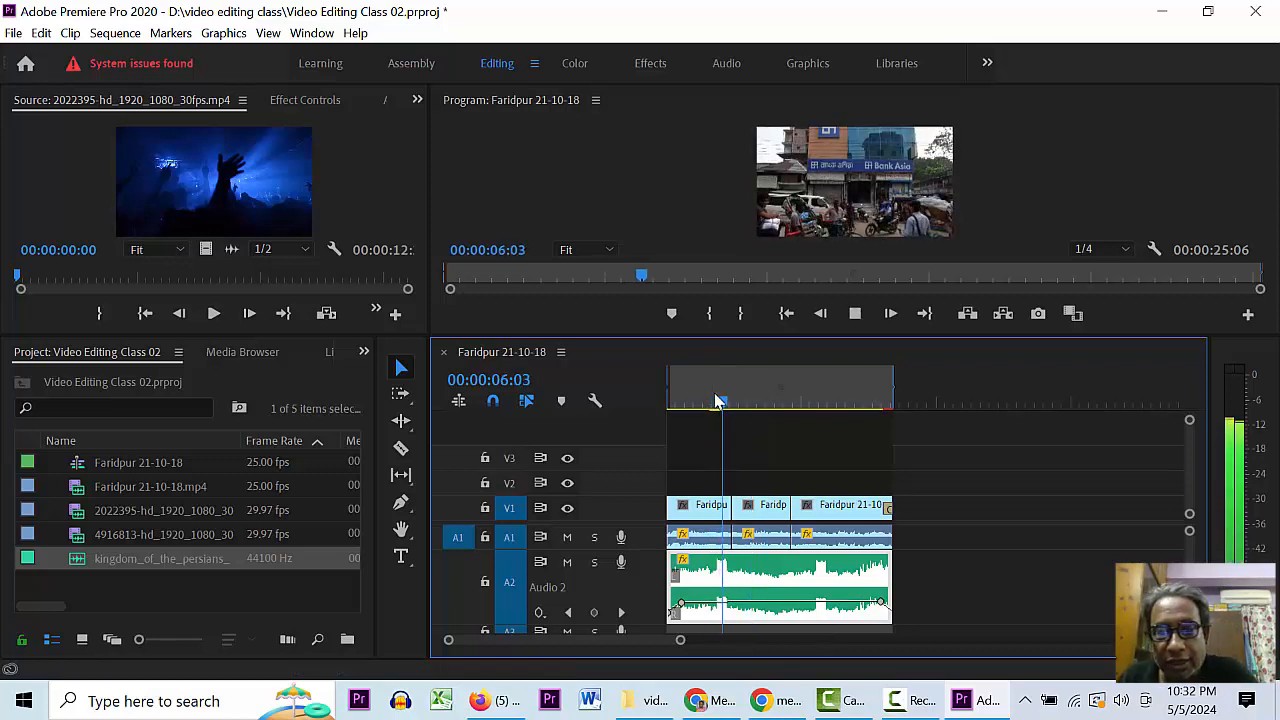
key("space")
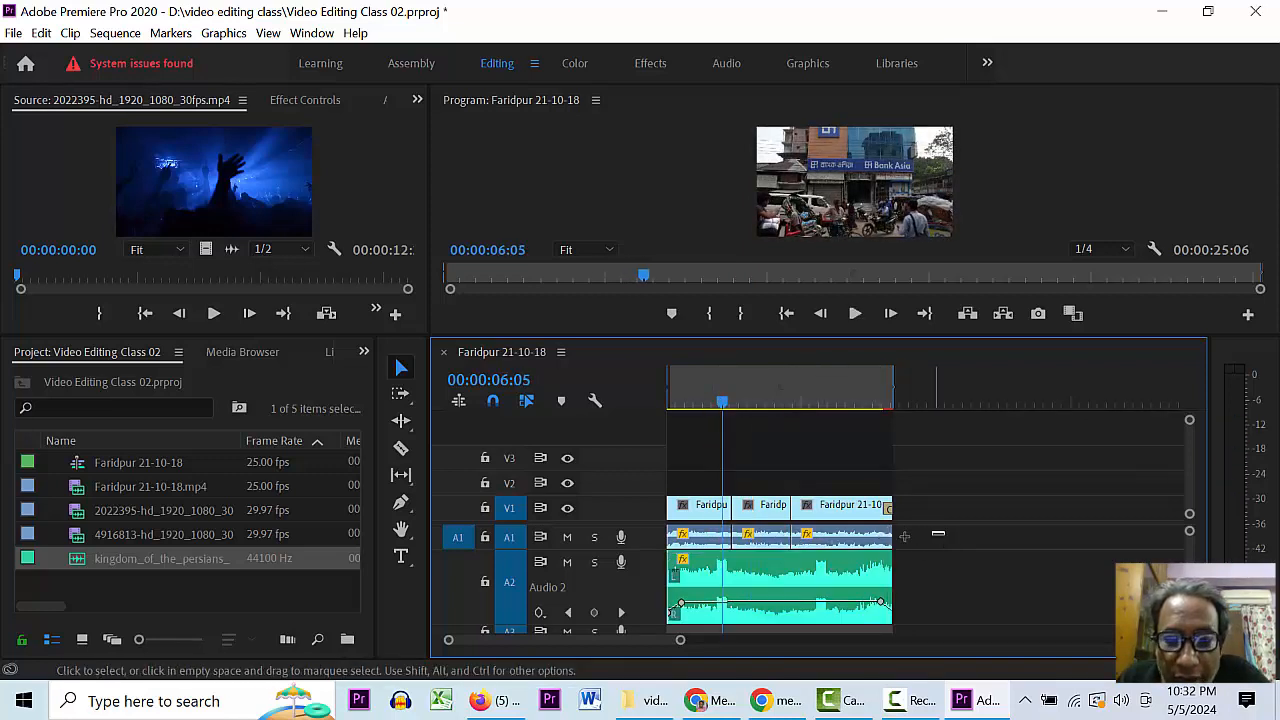
left_click_drag(938, 534, 668, 550)
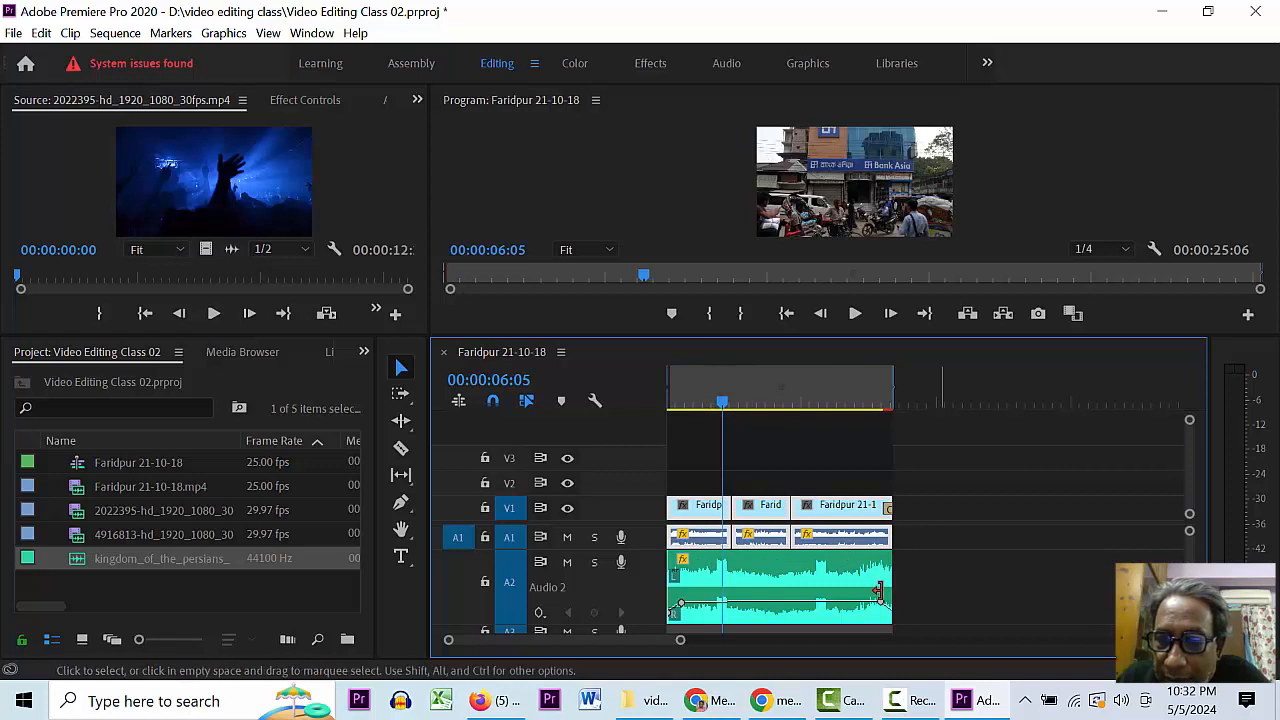
mouse_move(766, 606)
left_mouse_down()
mouse_move(772, 589)
mouse_move(766, 606)
left_mouse_up()
key("space")
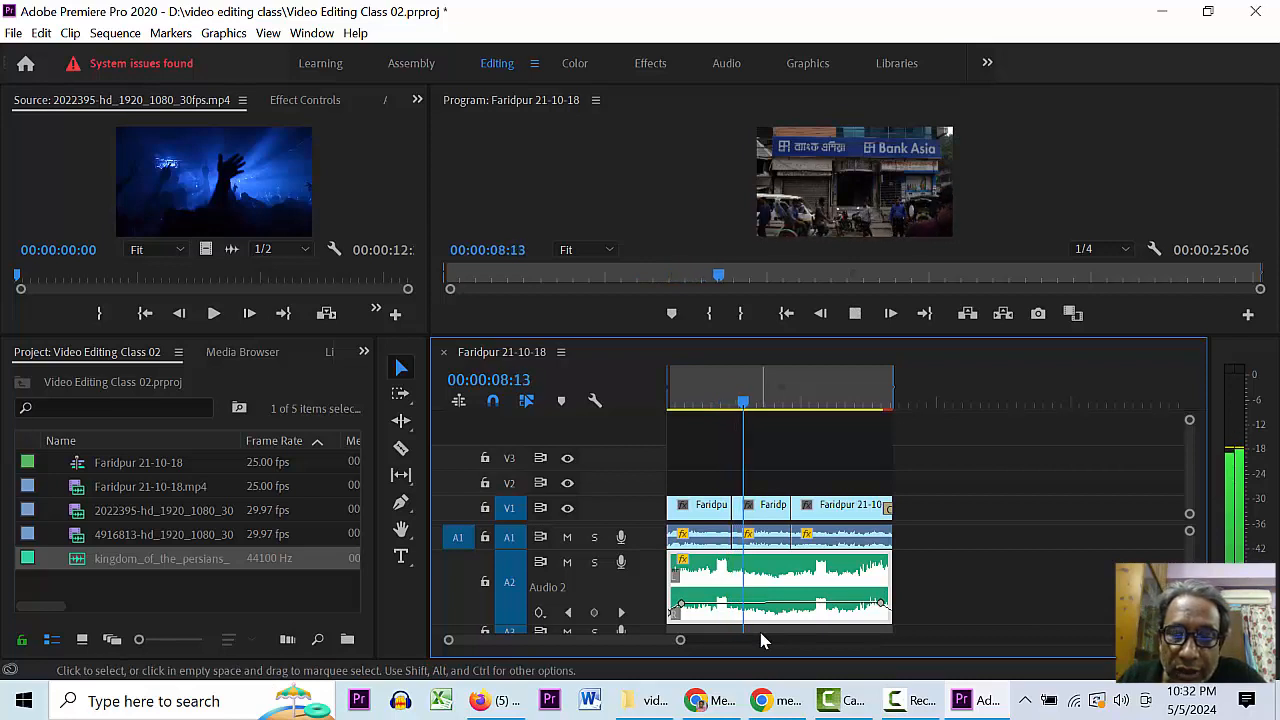
key("space")
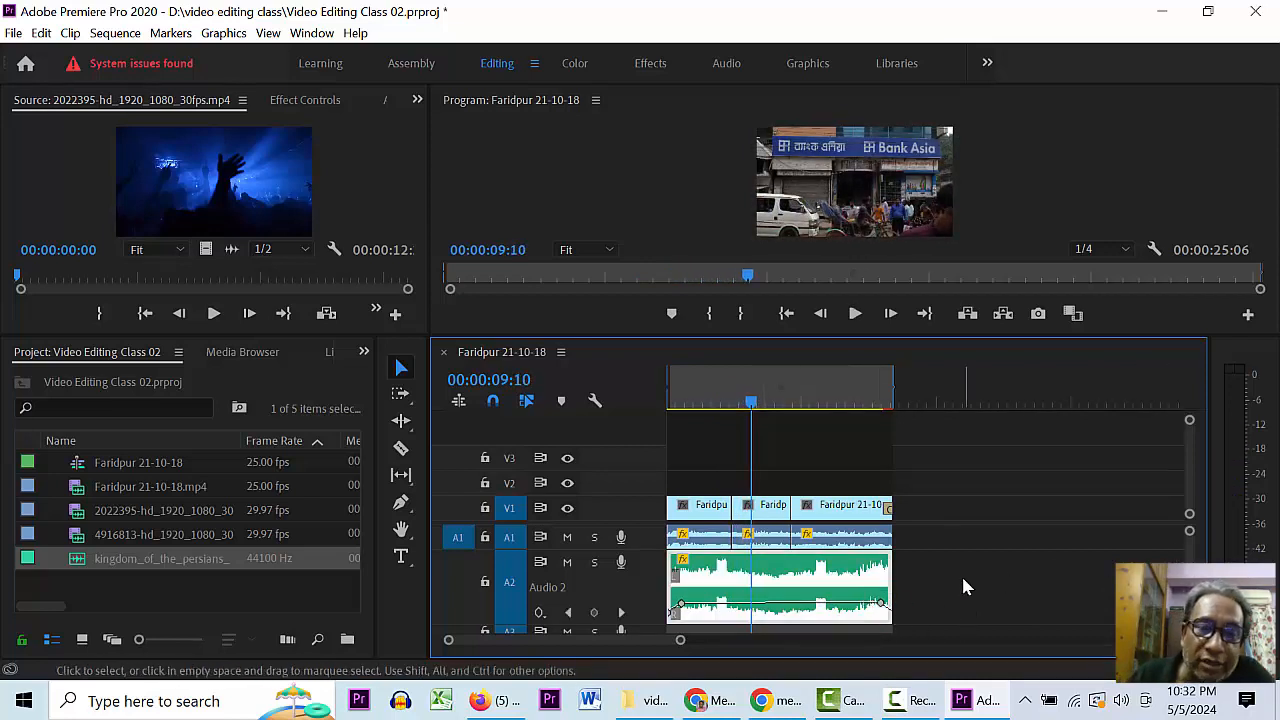
- Undo the music volume change, lower it again, replay to confirm, and save the project
key("ctrl+z")
key("ctrl+z")
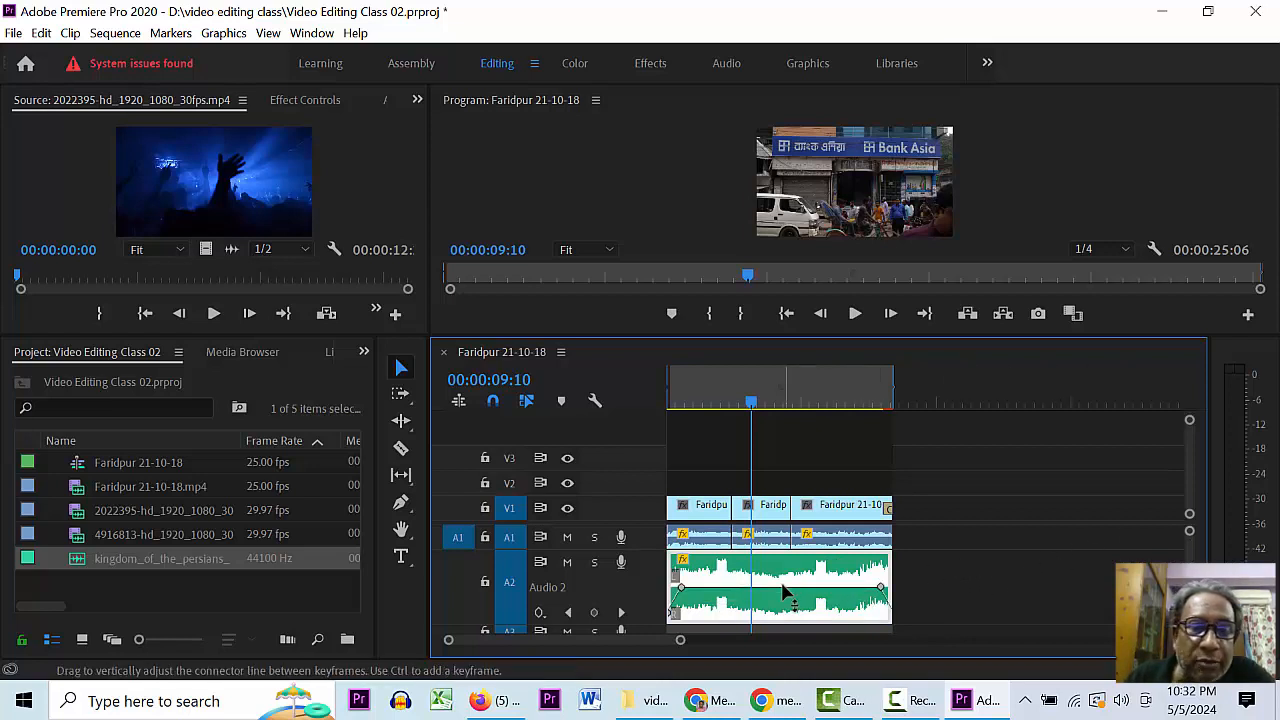
left_click_drag(789, 588, 786, 603)
key("space")
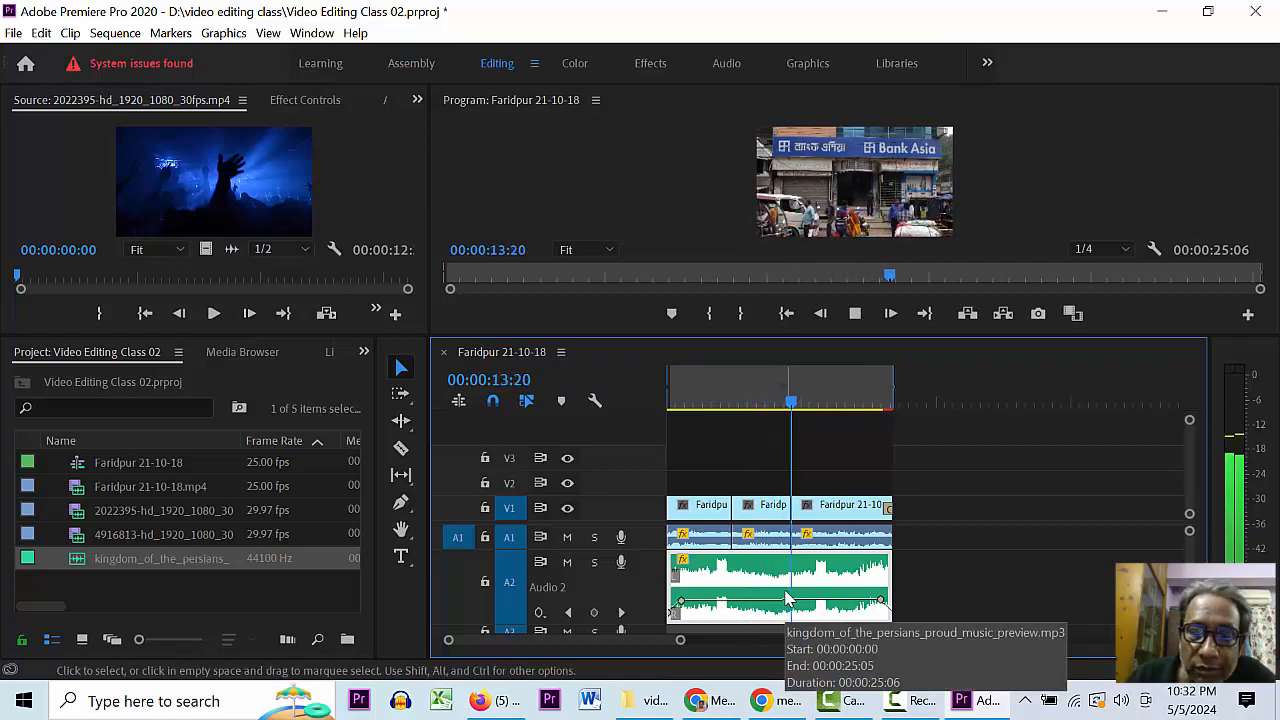
key("space")
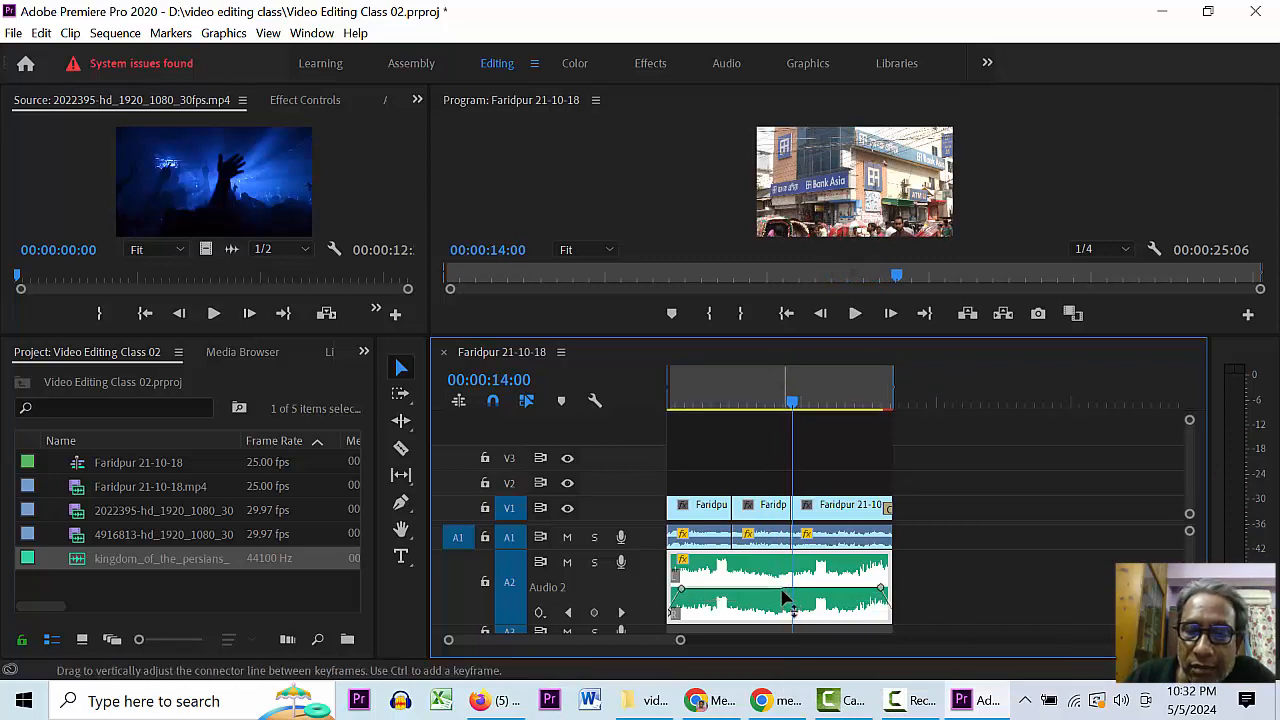
key("space")
key("space")
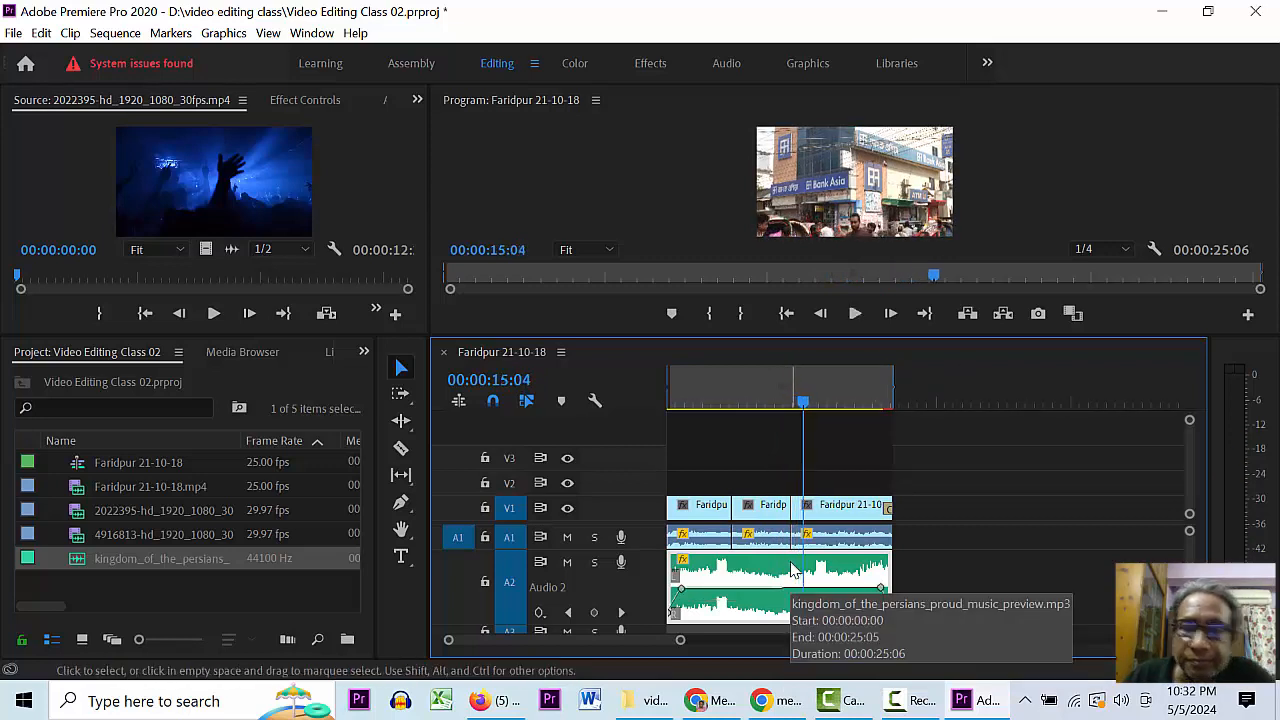
key("ctrl+s")
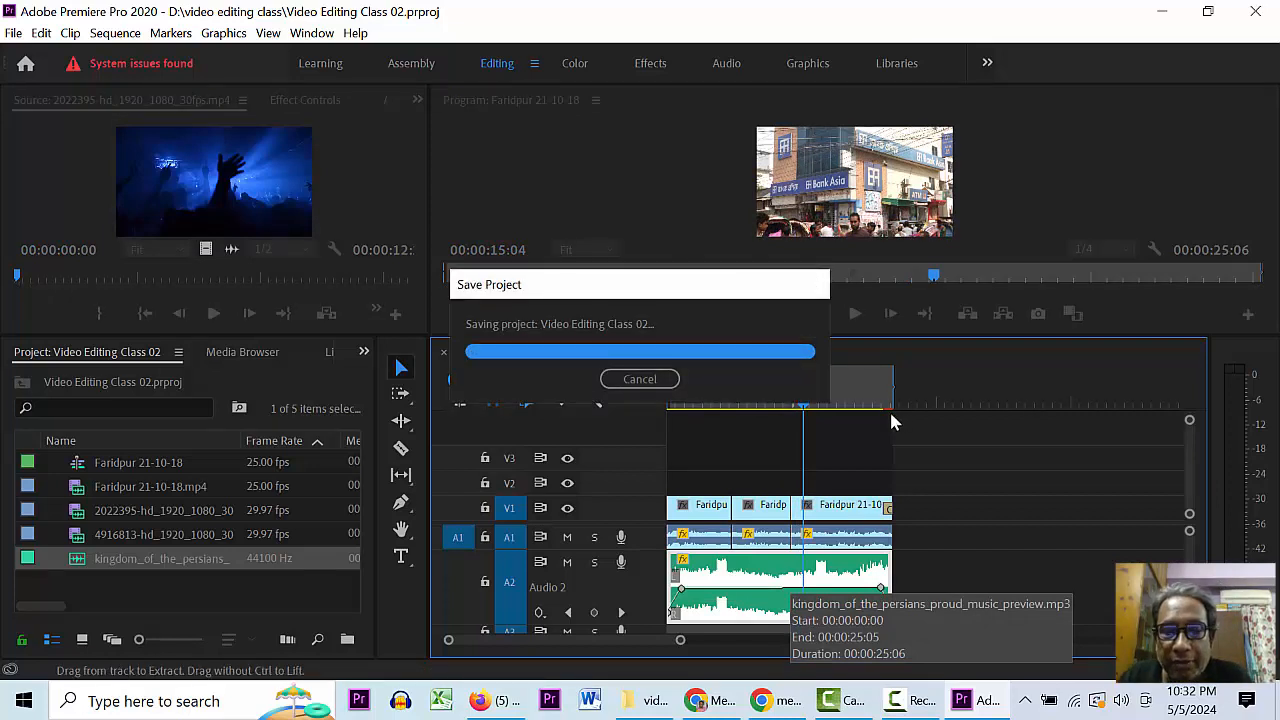
left_click(861, 402)
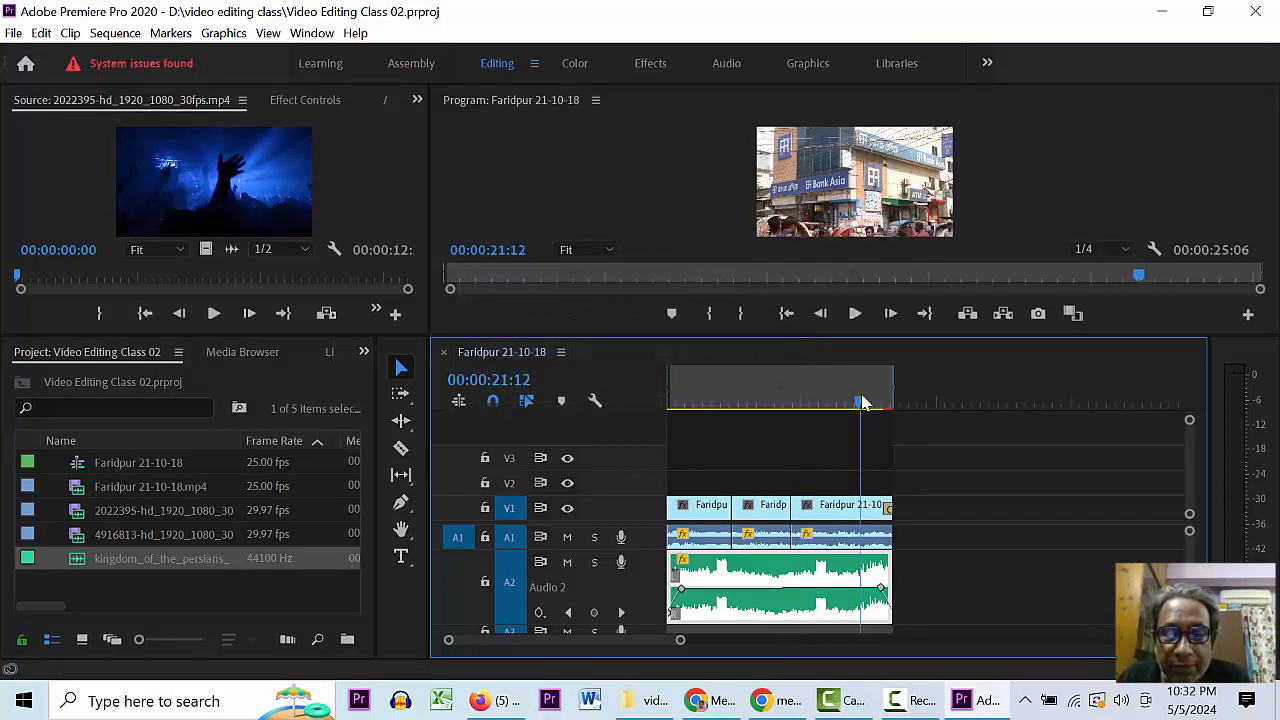
key("equal")
key("equal")
left_click(865, 402)
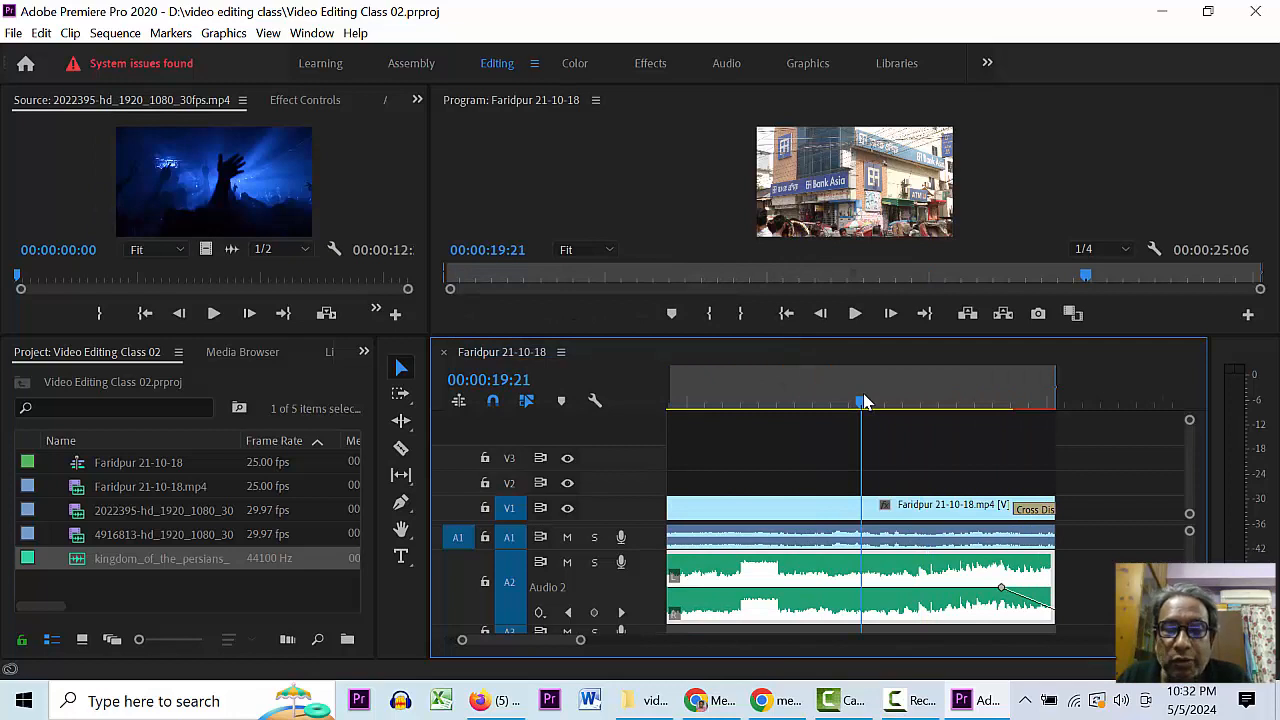
key("ctrl+s")
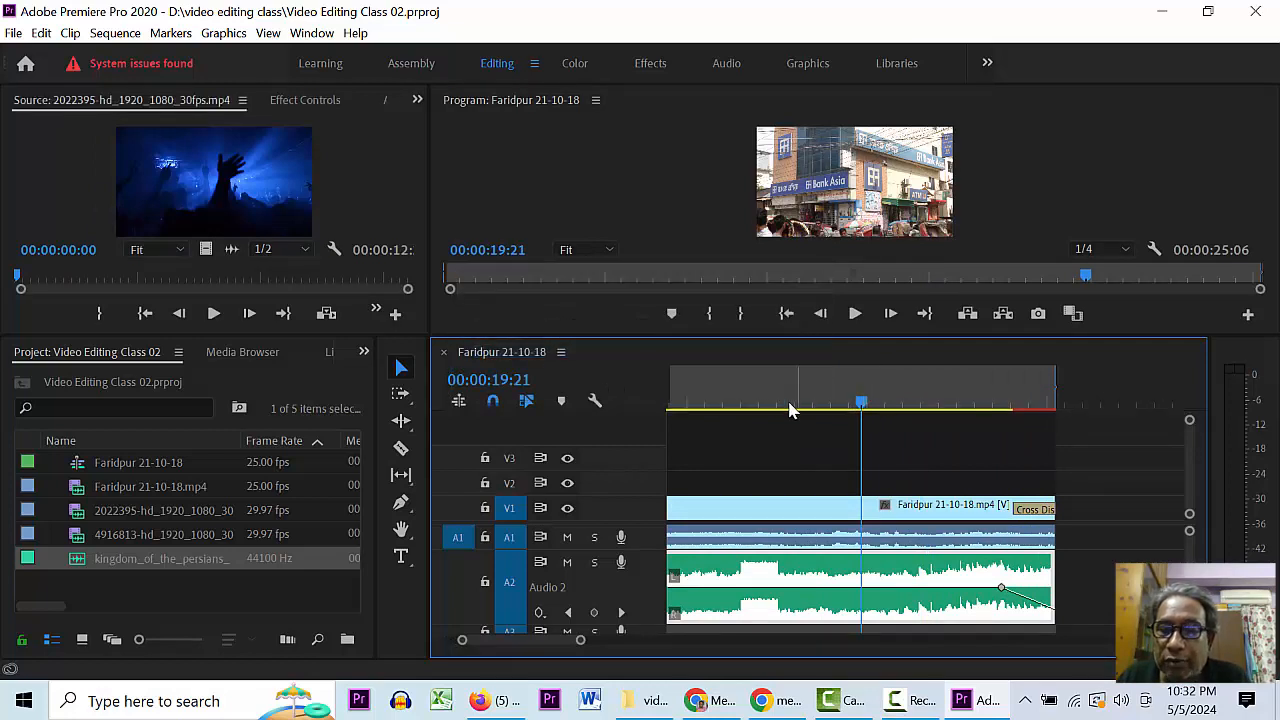
left_click_drag(790, 410, 566, 410)
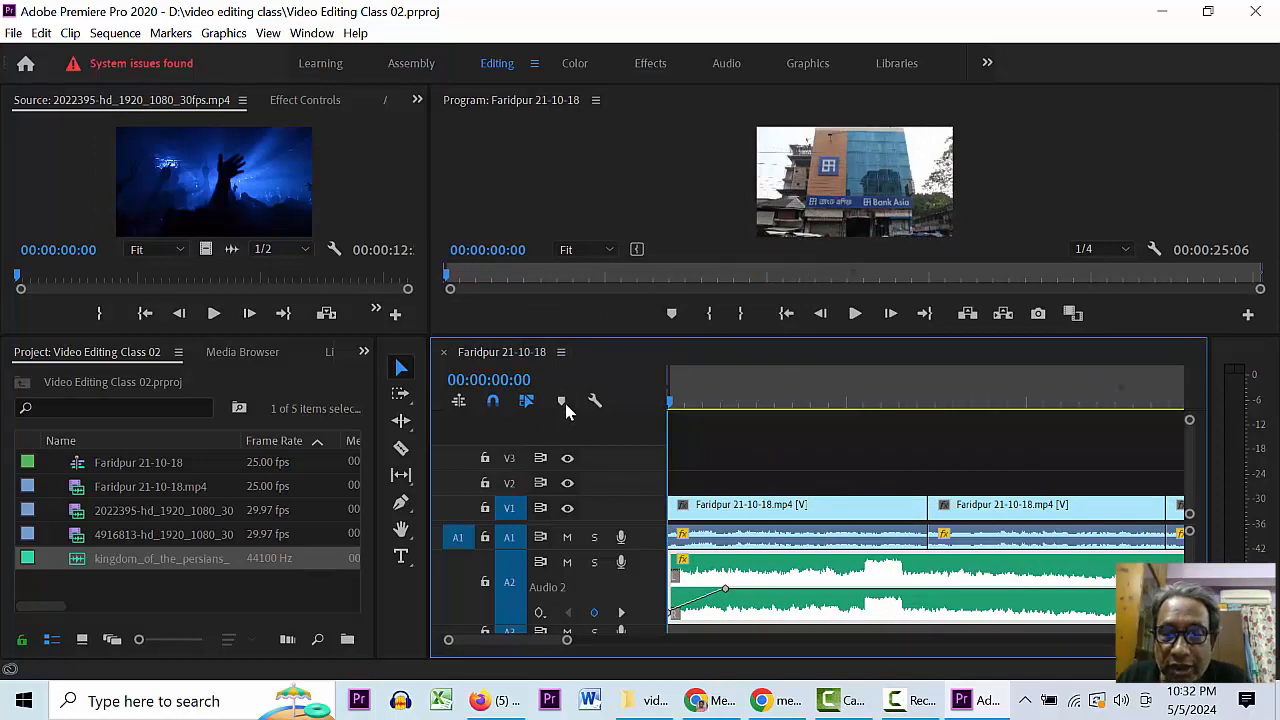
left_click(737, 396)
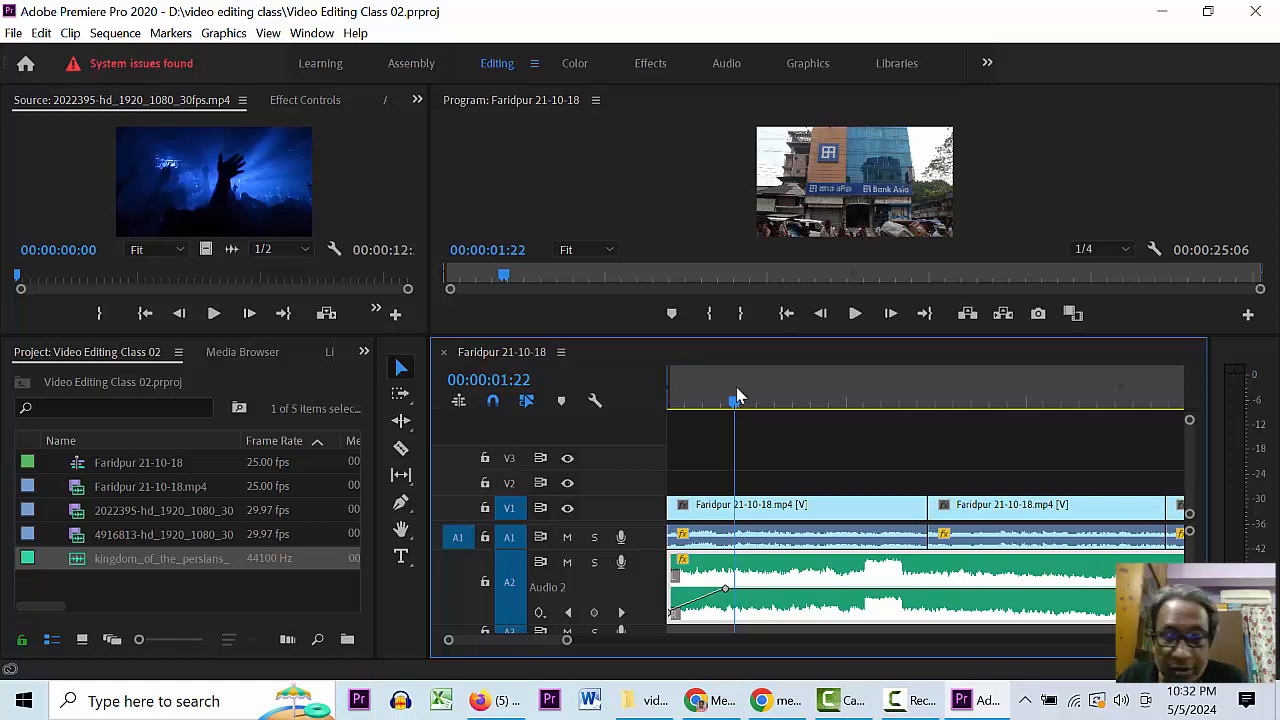
key("minus")
key("minus")
key("minus")
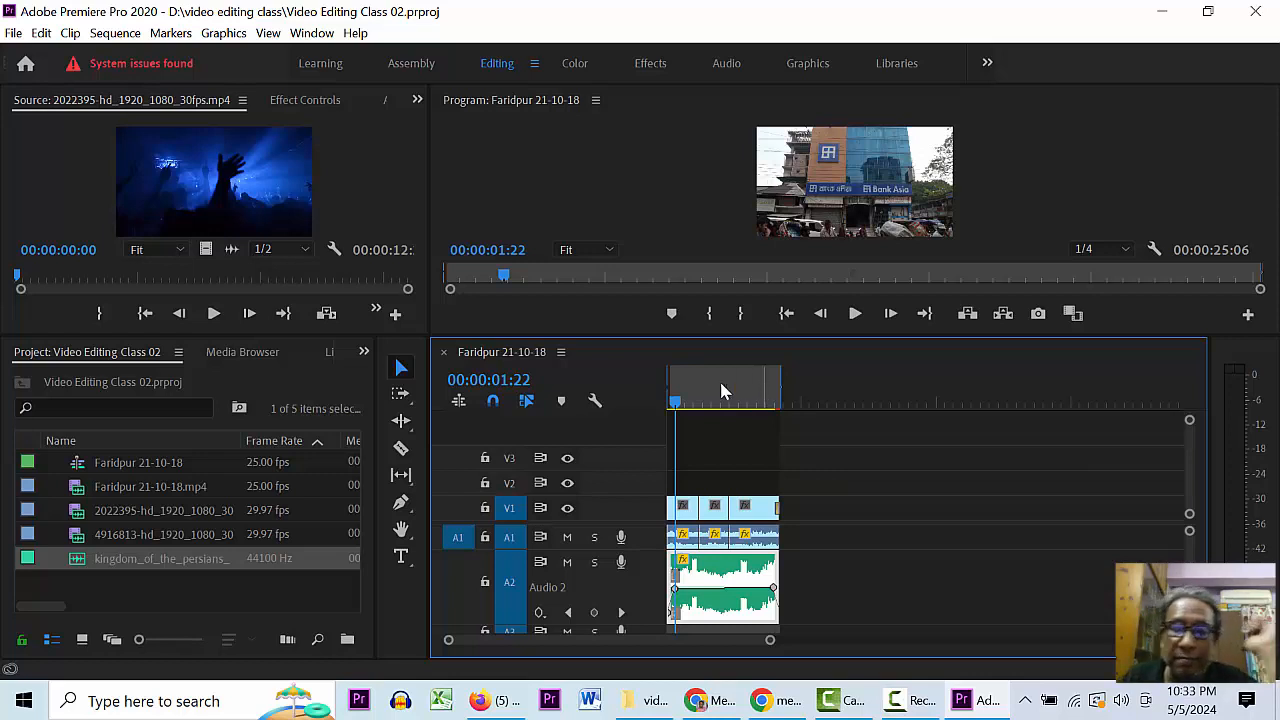
left_click(401, 450)
left_click(400, 369)
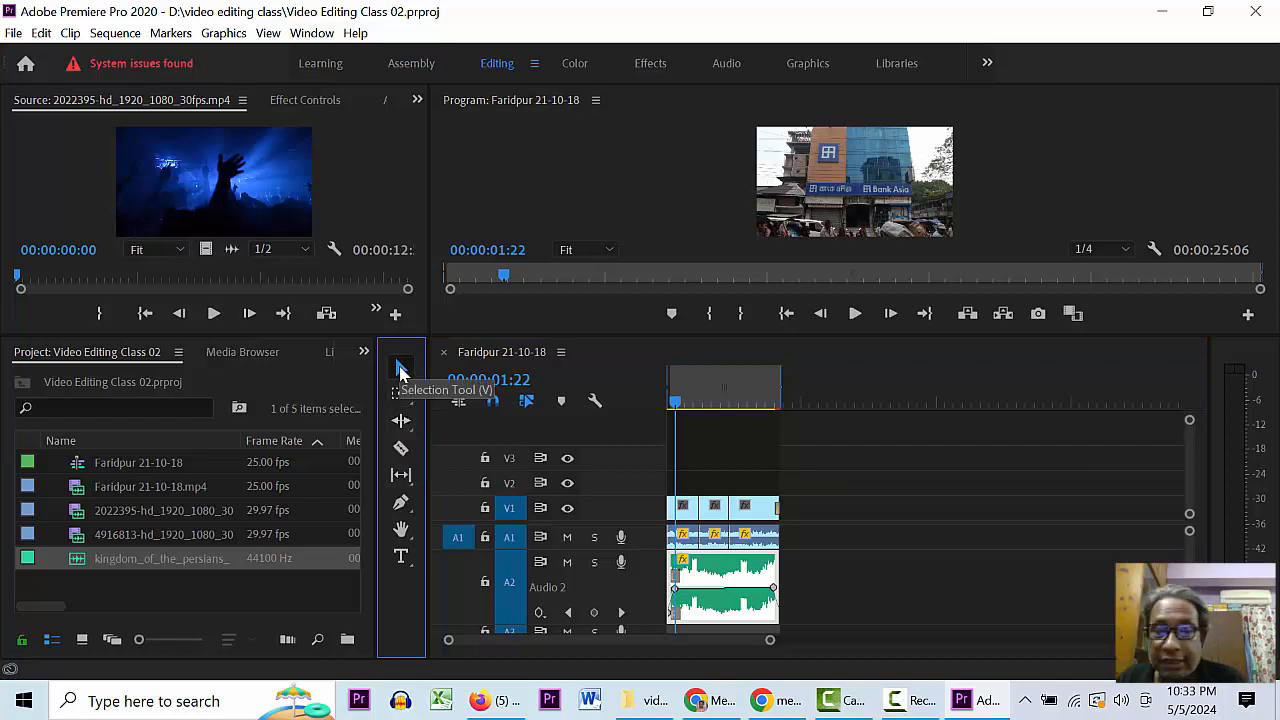
left_click(401, 449)
left_click(400, 372)
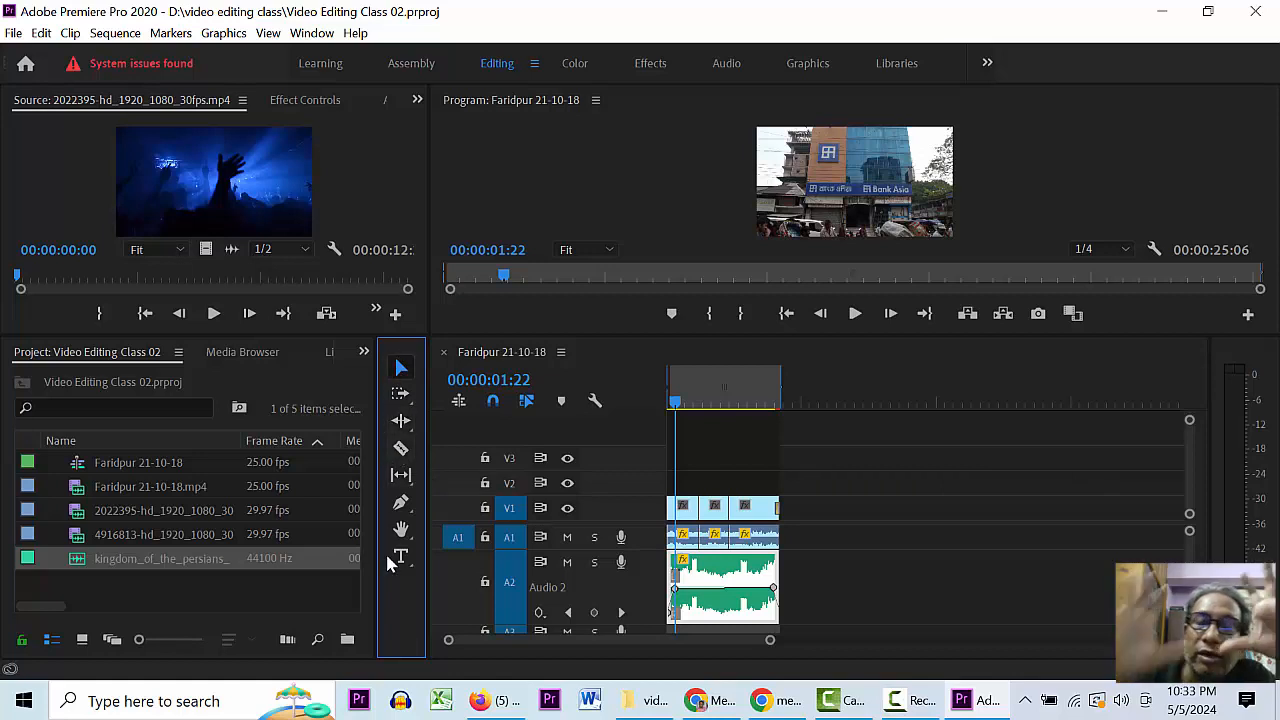
left_click(402, 505)
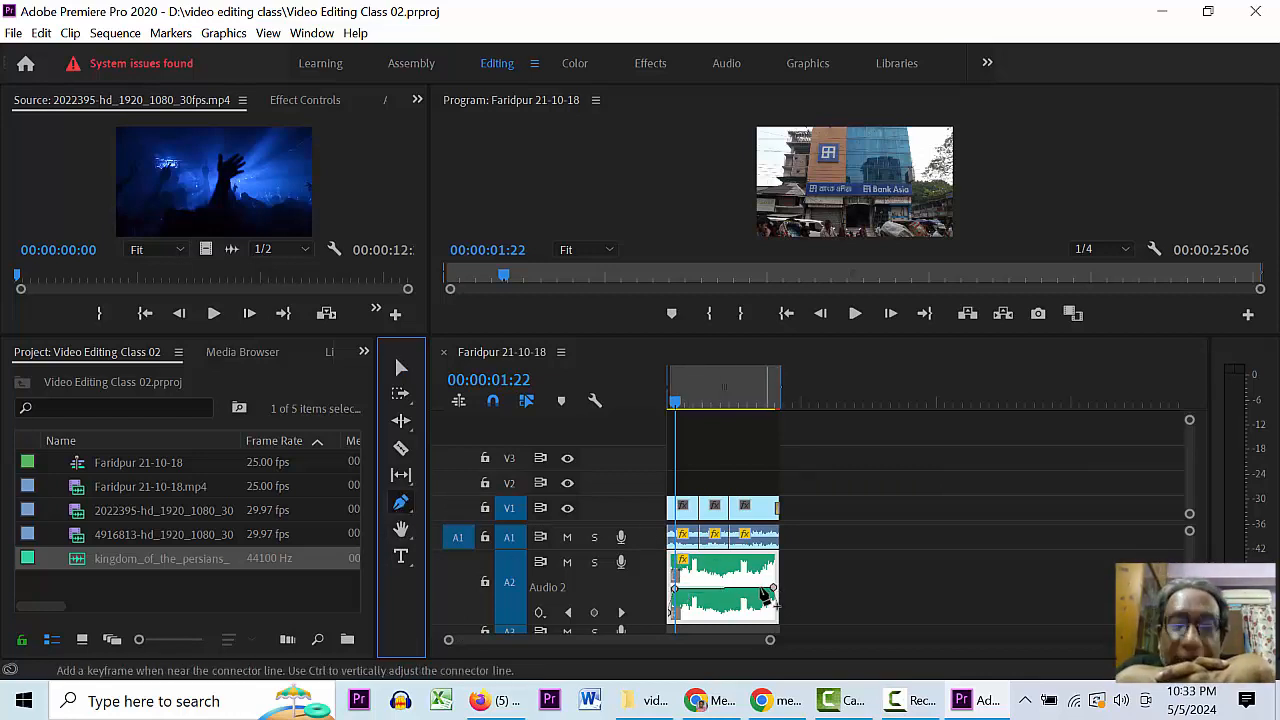
left_click(751, 400)
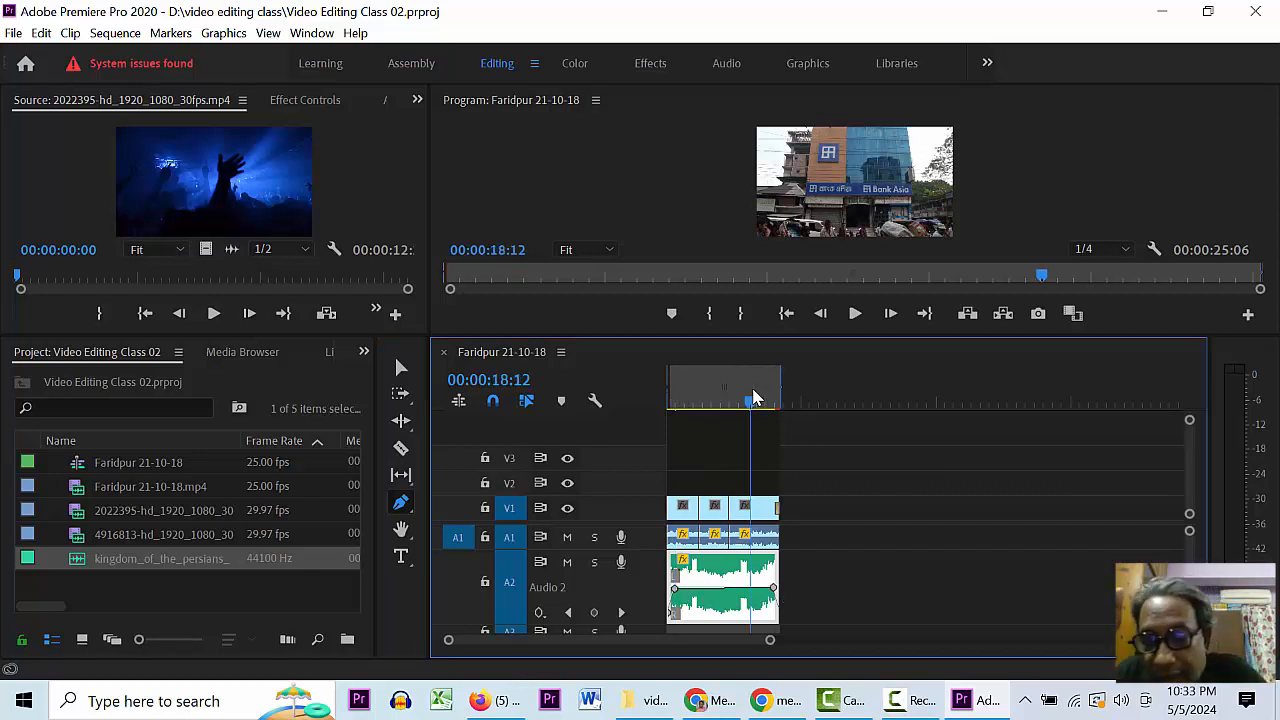
key("equal")
key("equal")
key("equal")
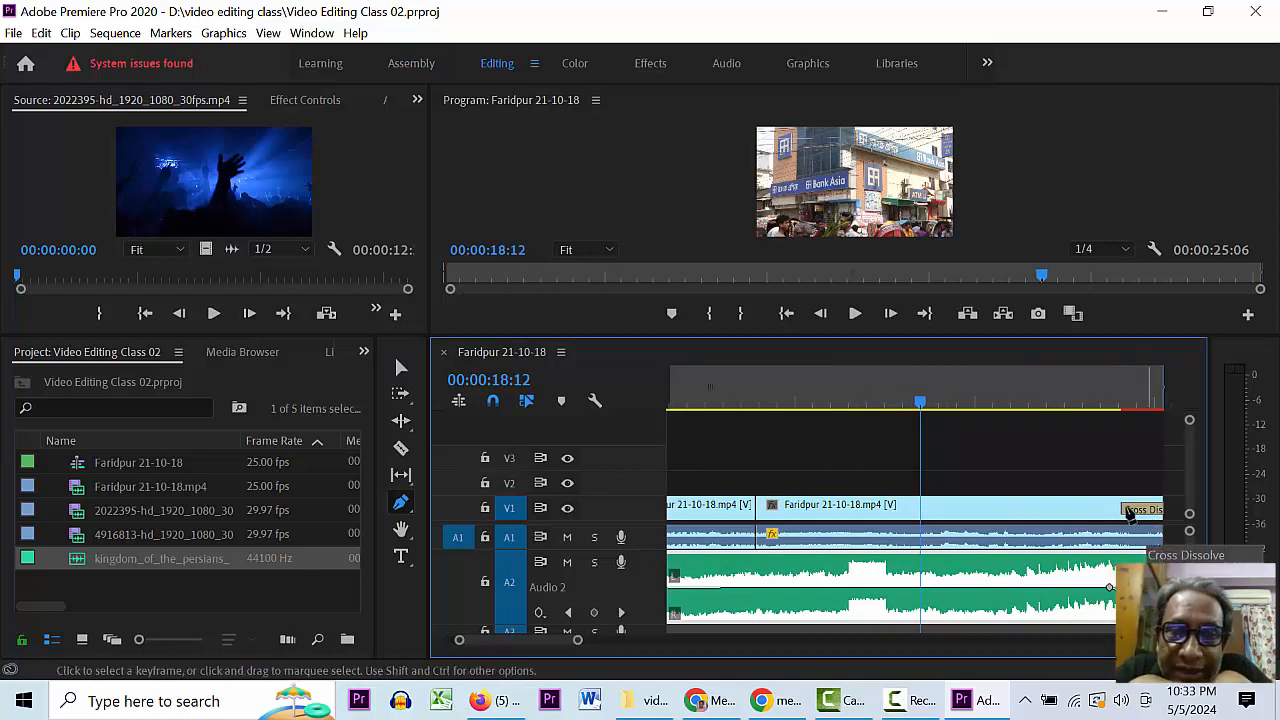
left_click(1128, 513)
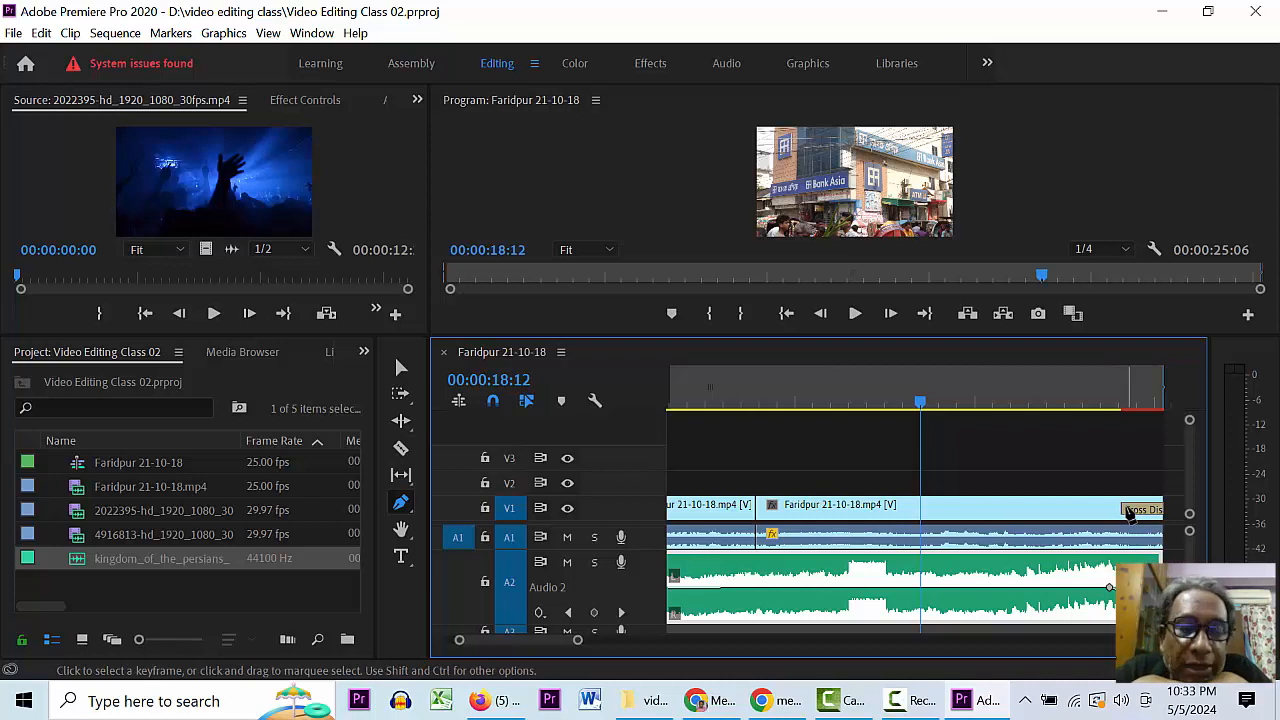
key("v")
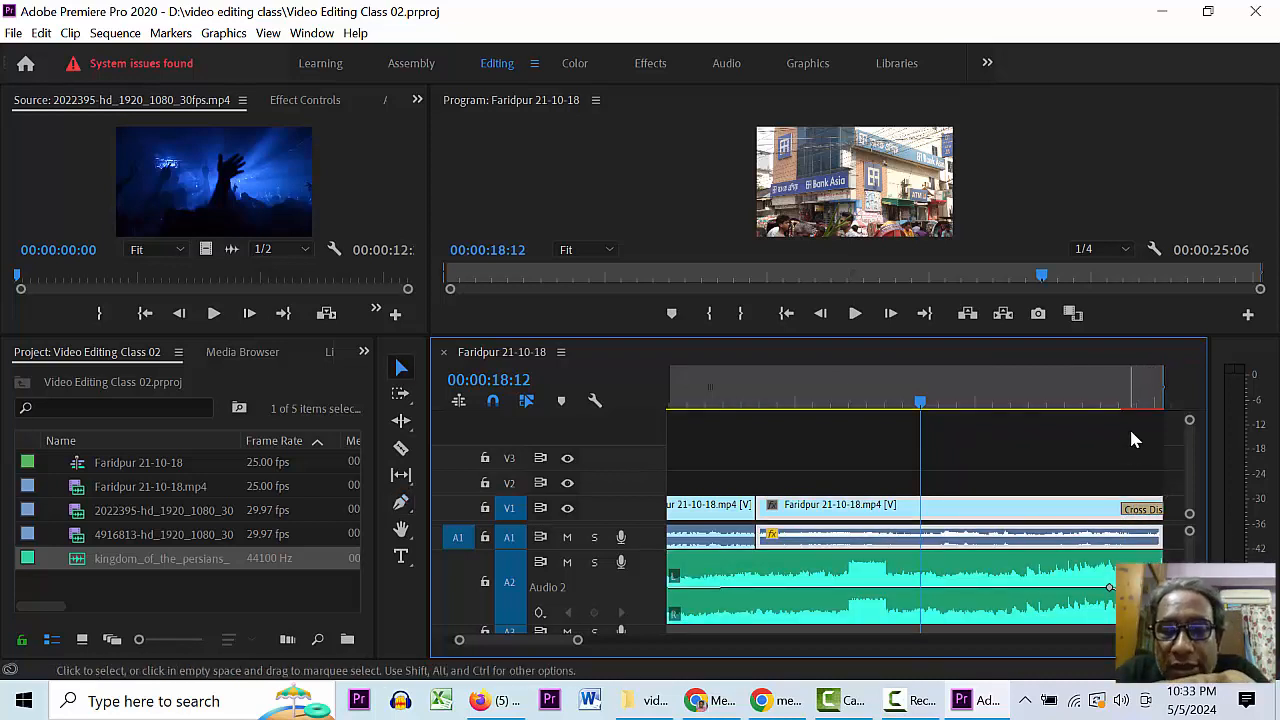
left_click(1106, 403)
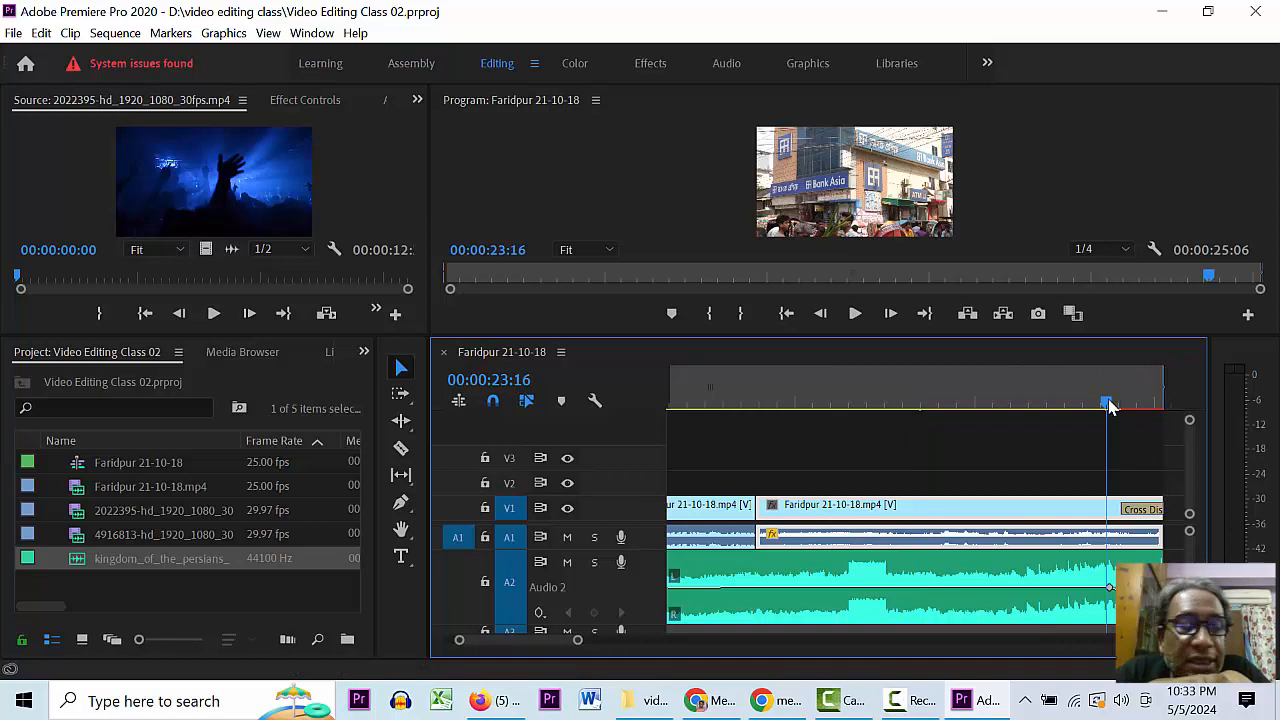
left_click(1133, 401)
key("End")
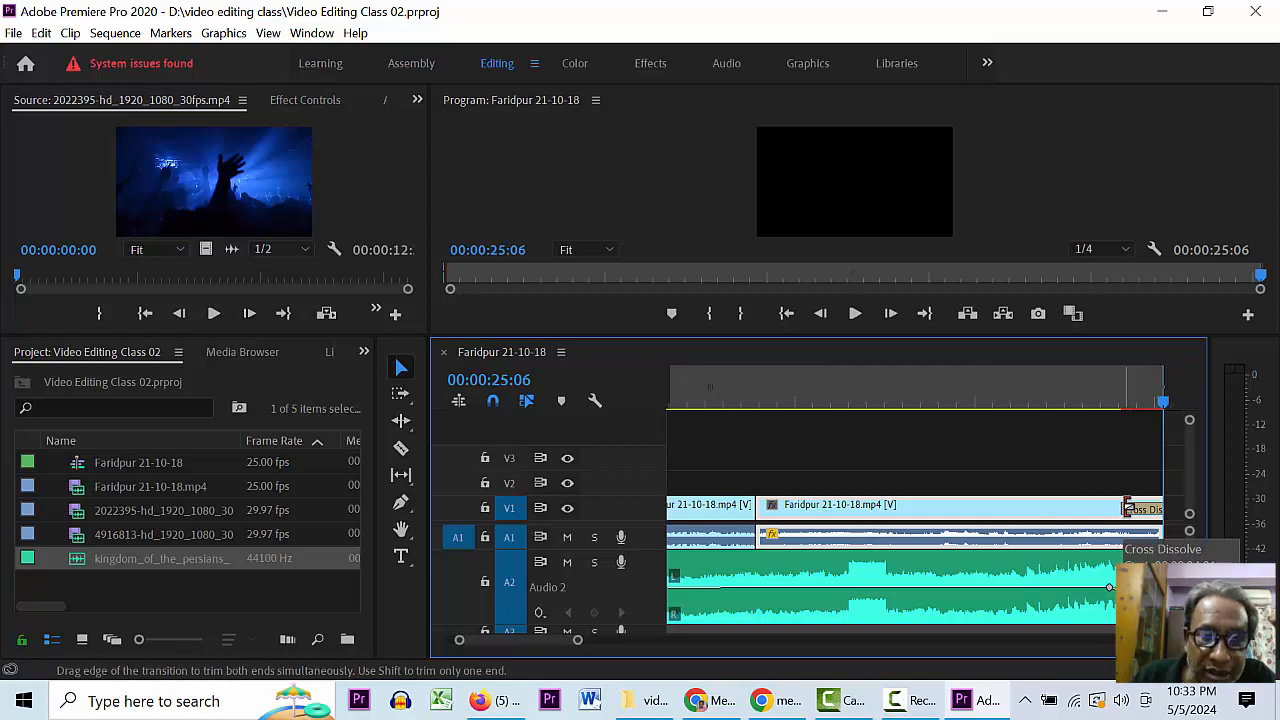
left_click(1138, 513)
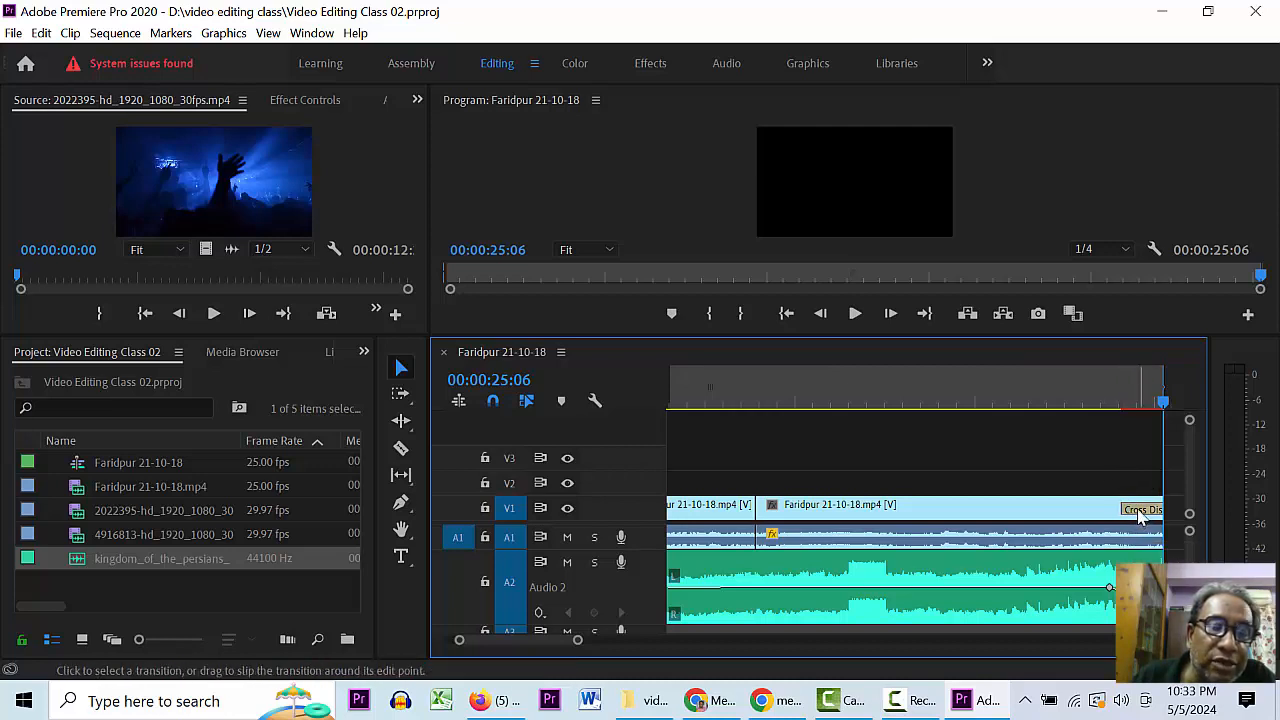
left_click(1138, 510)
key("Delete")
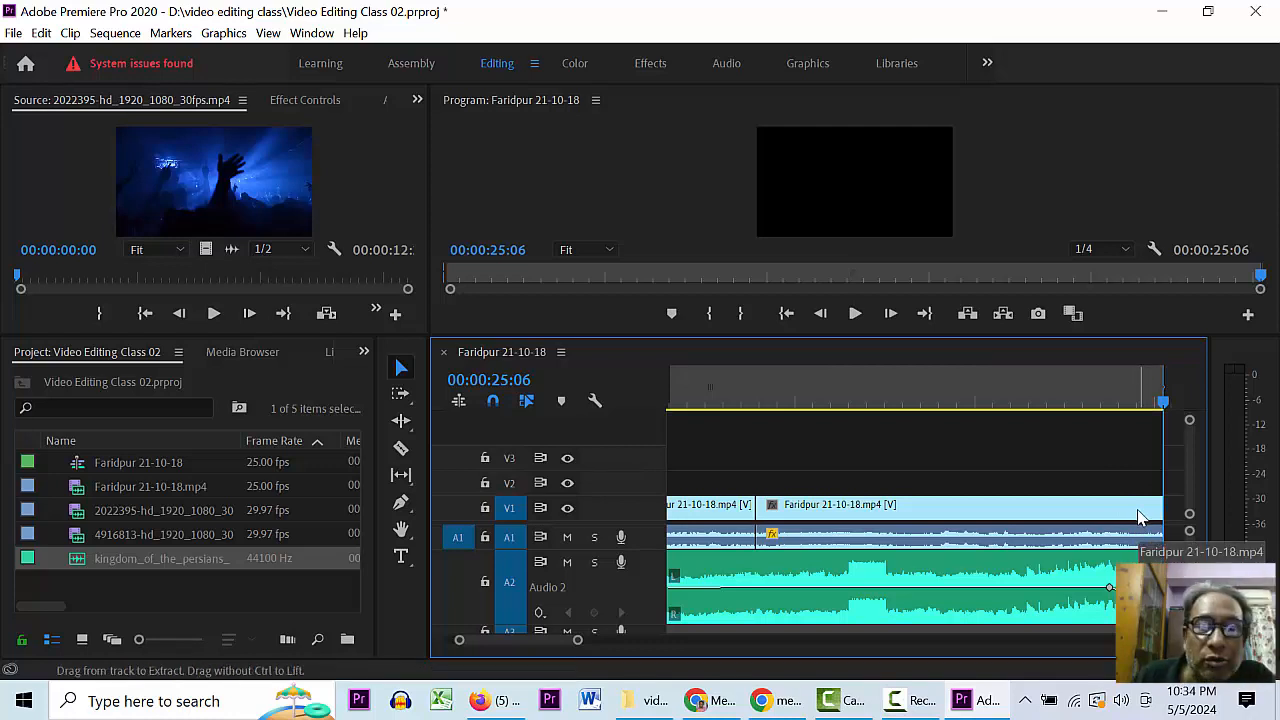
key("ctrl+z")
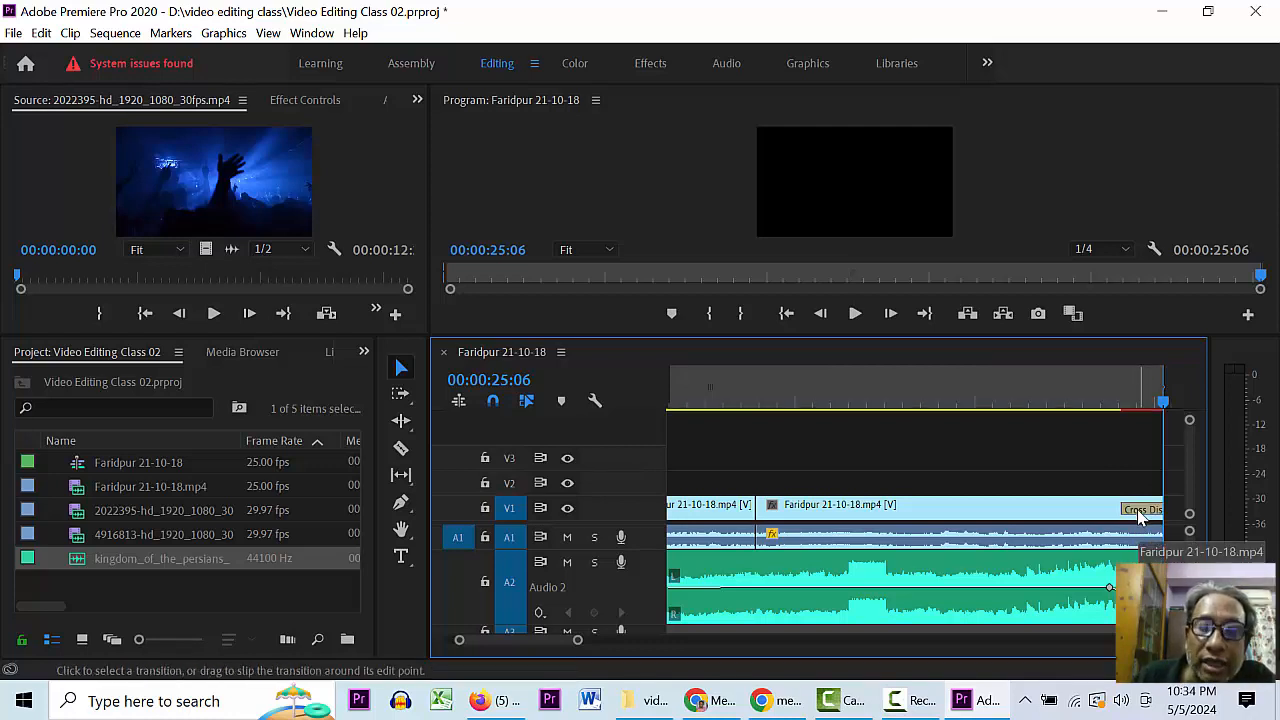
left_click(1115, 398)
key("space")
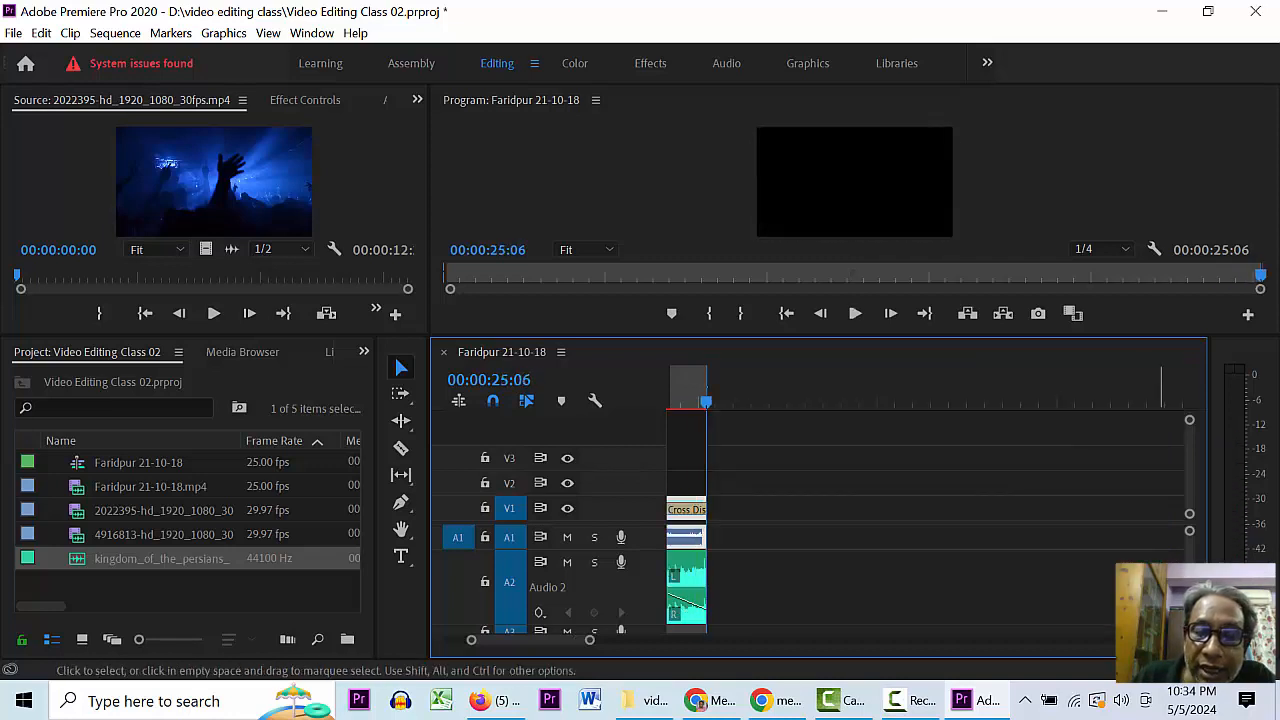
key("Up")
key("ctrl+s")
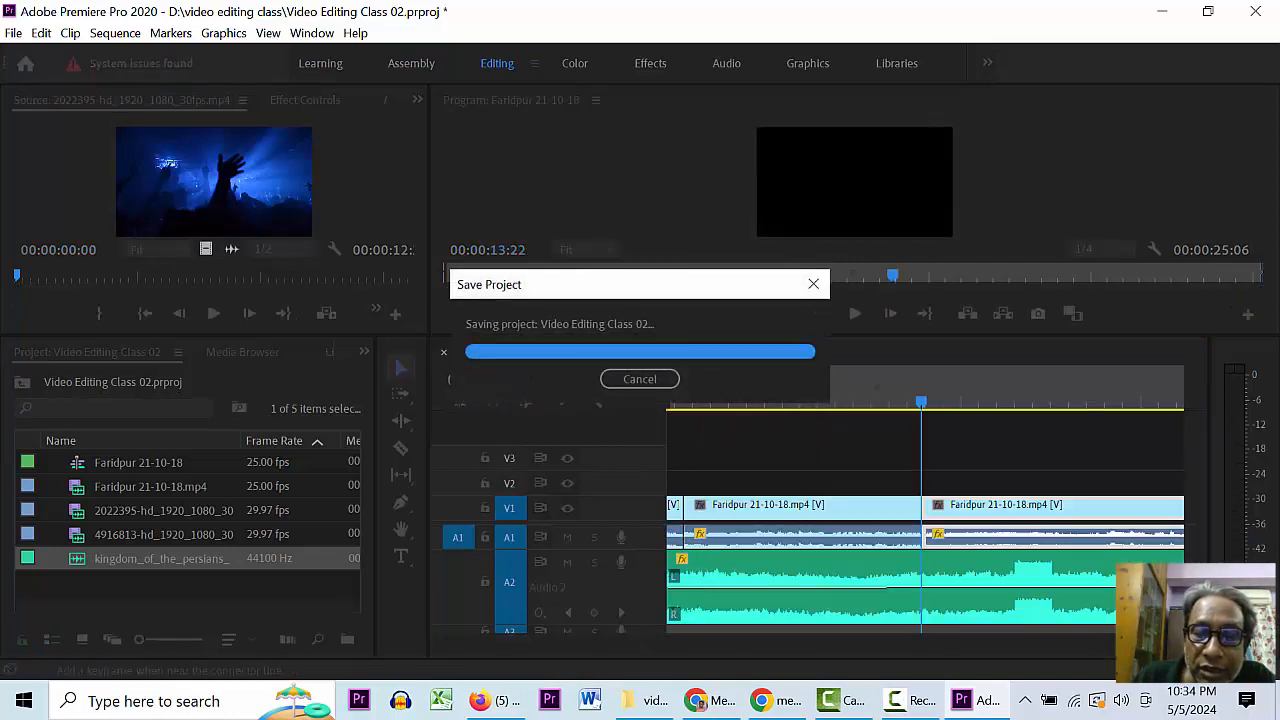
- Review frames at 00:00:18:01 and 00:00:09:20, save the project, and open the File menu
key("minus")
left_click(829, 402)
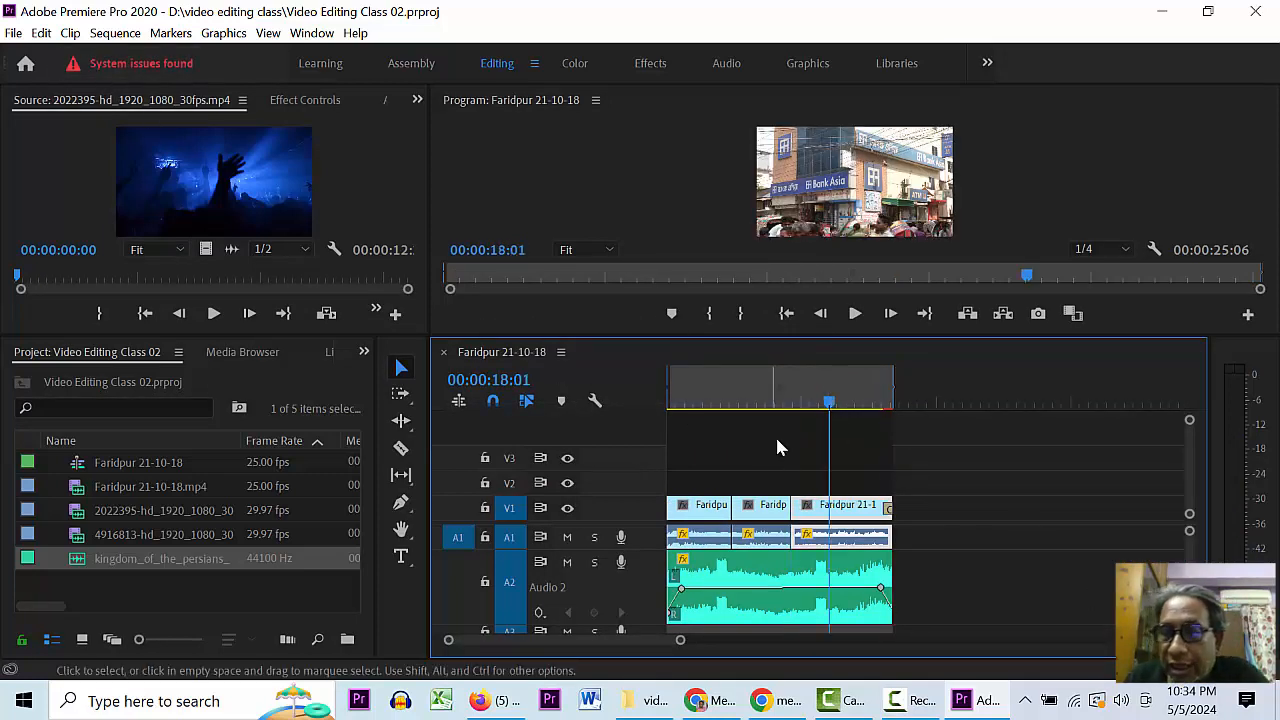
left_click(757, 395)
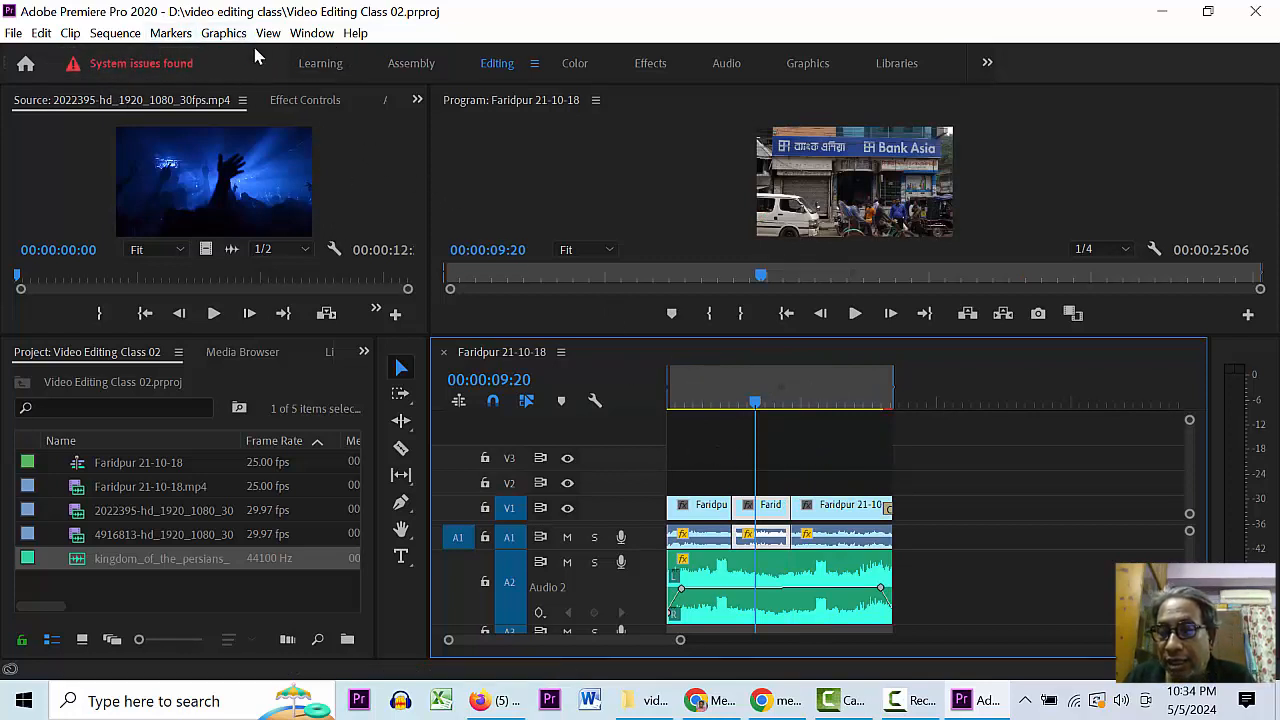
key("ctrl+s")
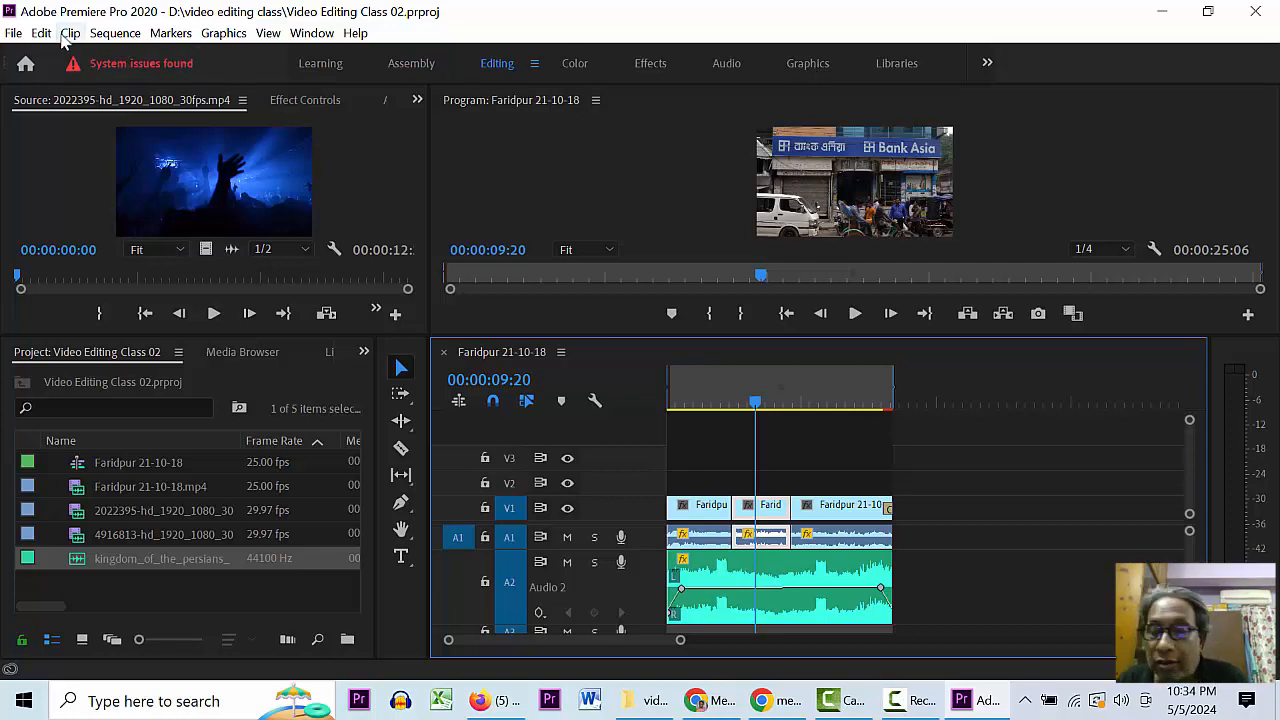
left_click(13, 33)
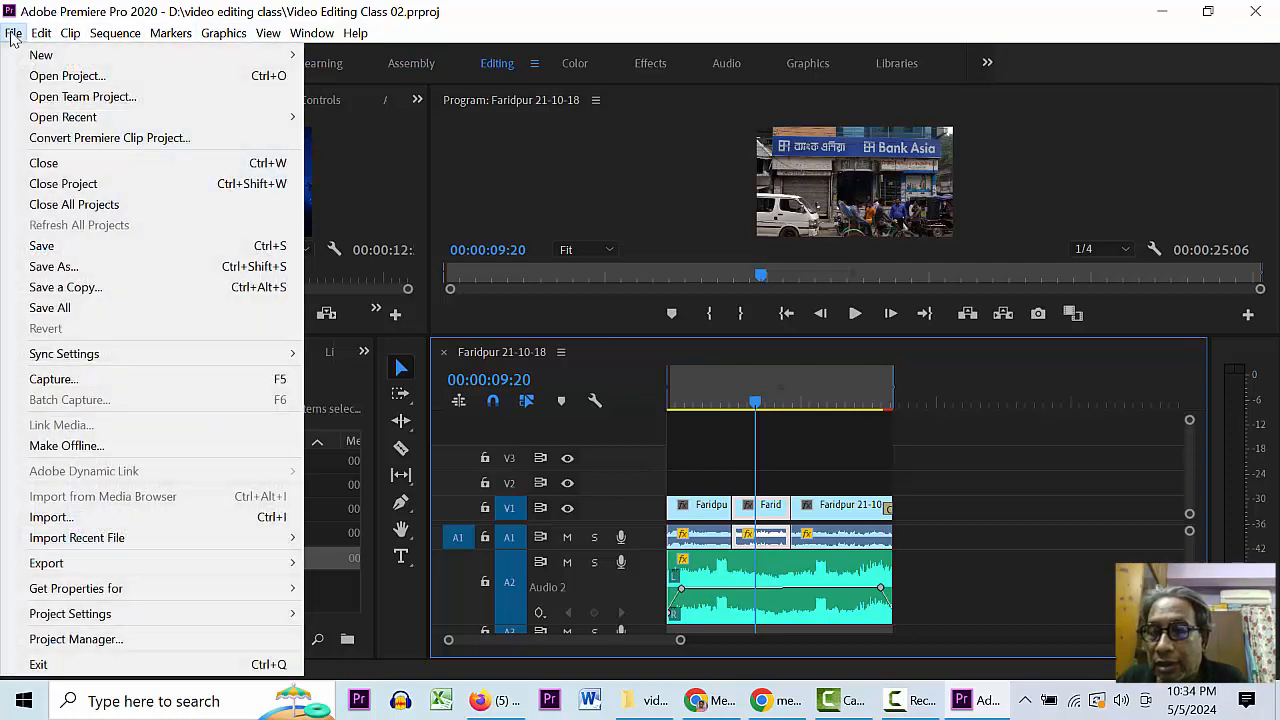
- Show File > New with Legacy Title, dismiss the menu, and reopen the File menu
left_click(13, 33)
left_click(13, 33)
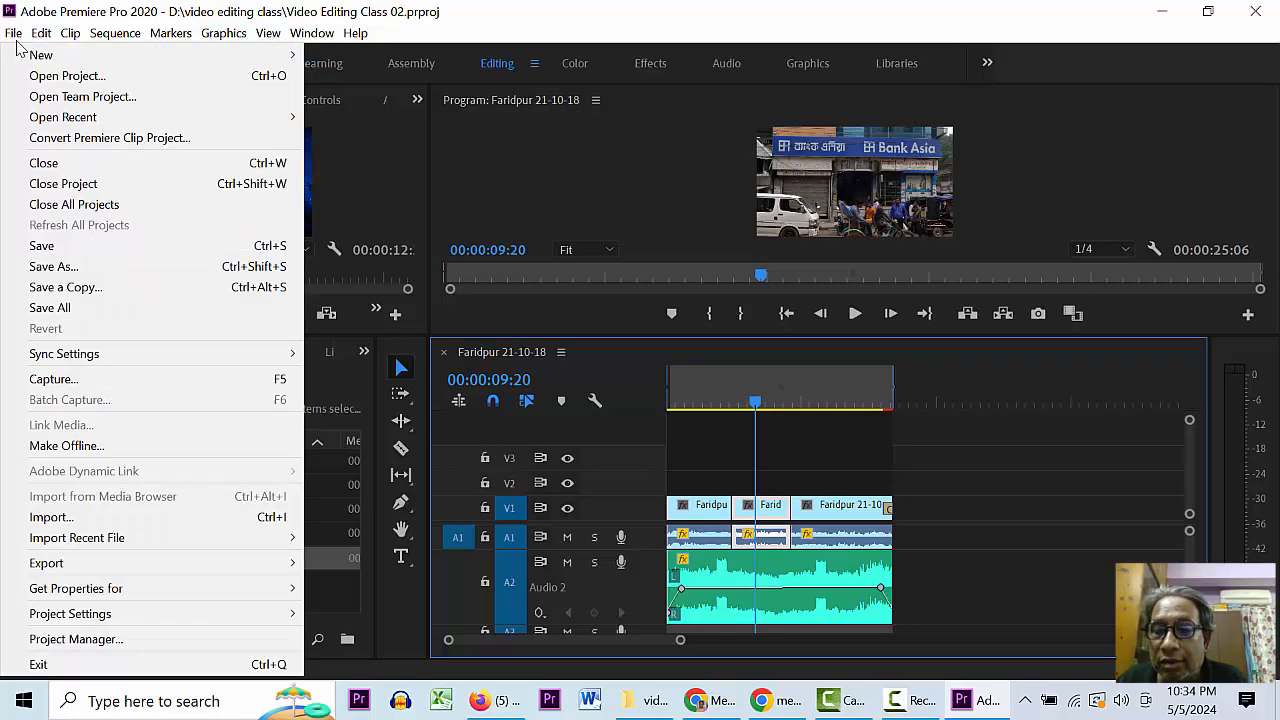
left_click(13, 33)
left_click(13, 33)
mouse_move(57, 58)
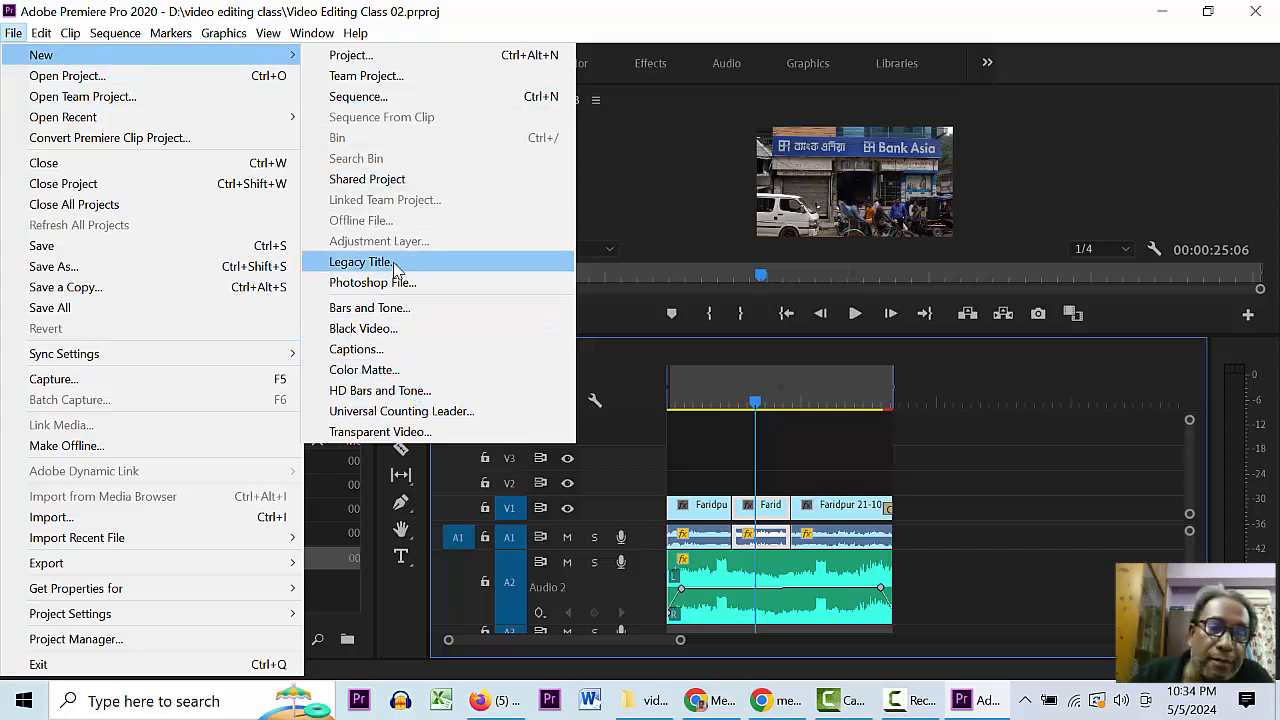
left_click(658, 139)
left_click(14, 33)
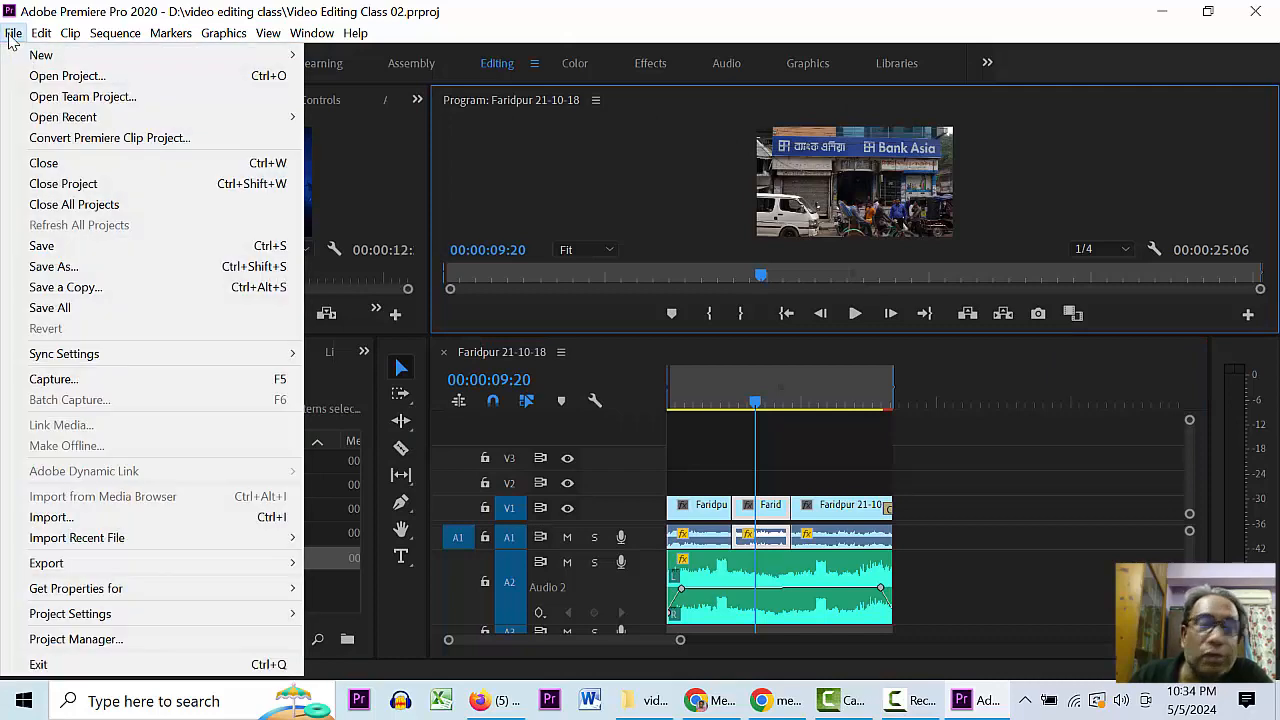
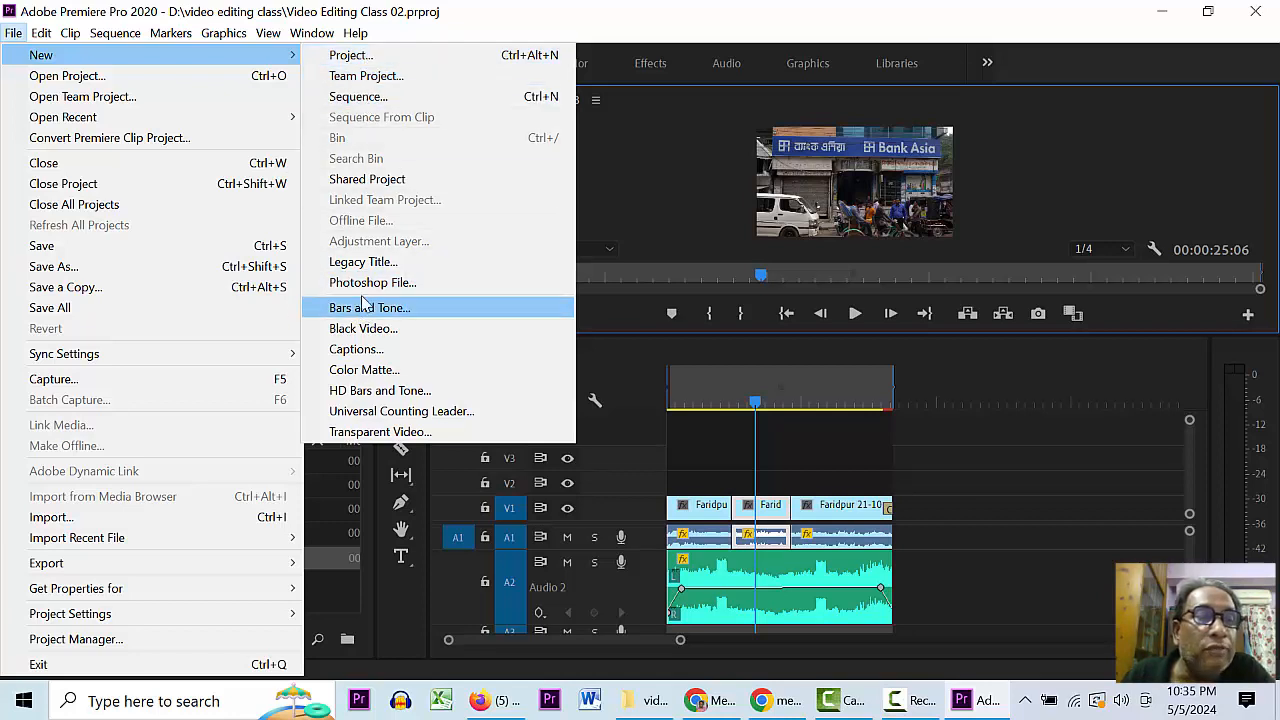
- Create a new Legacy Title and keep the default name Title 01
left_click(365, 262)
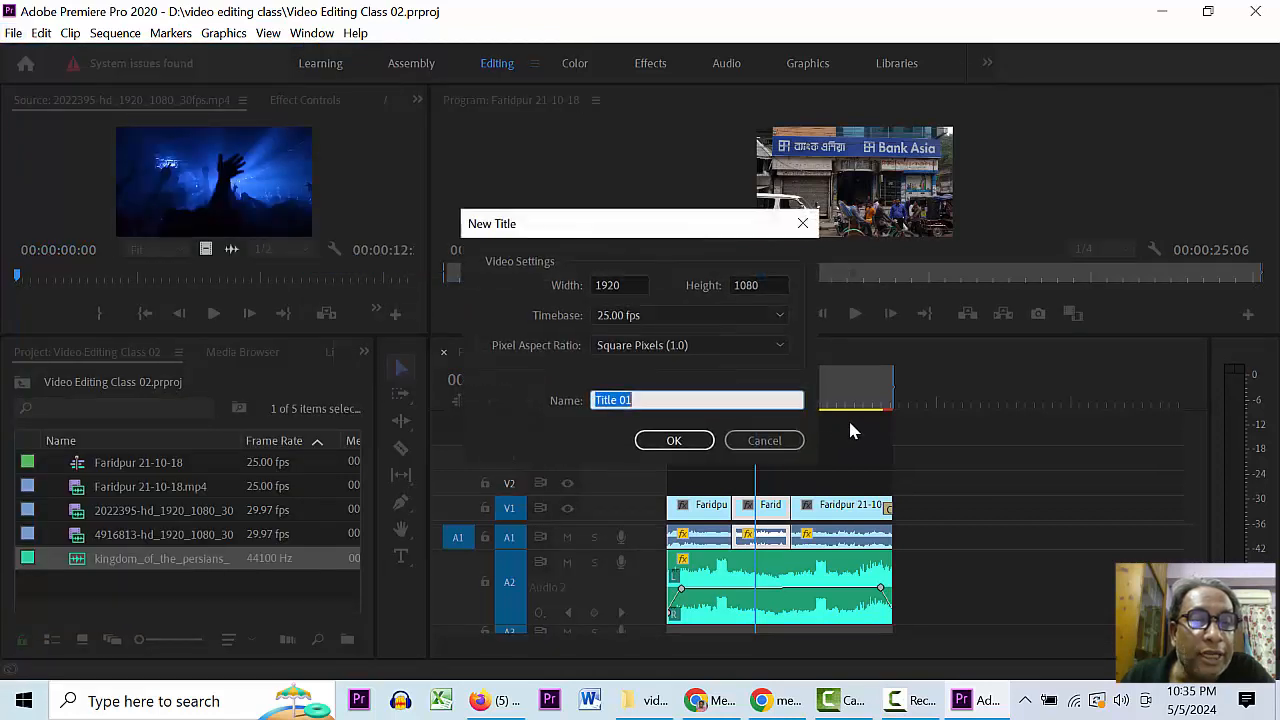
left_click(670, 441)
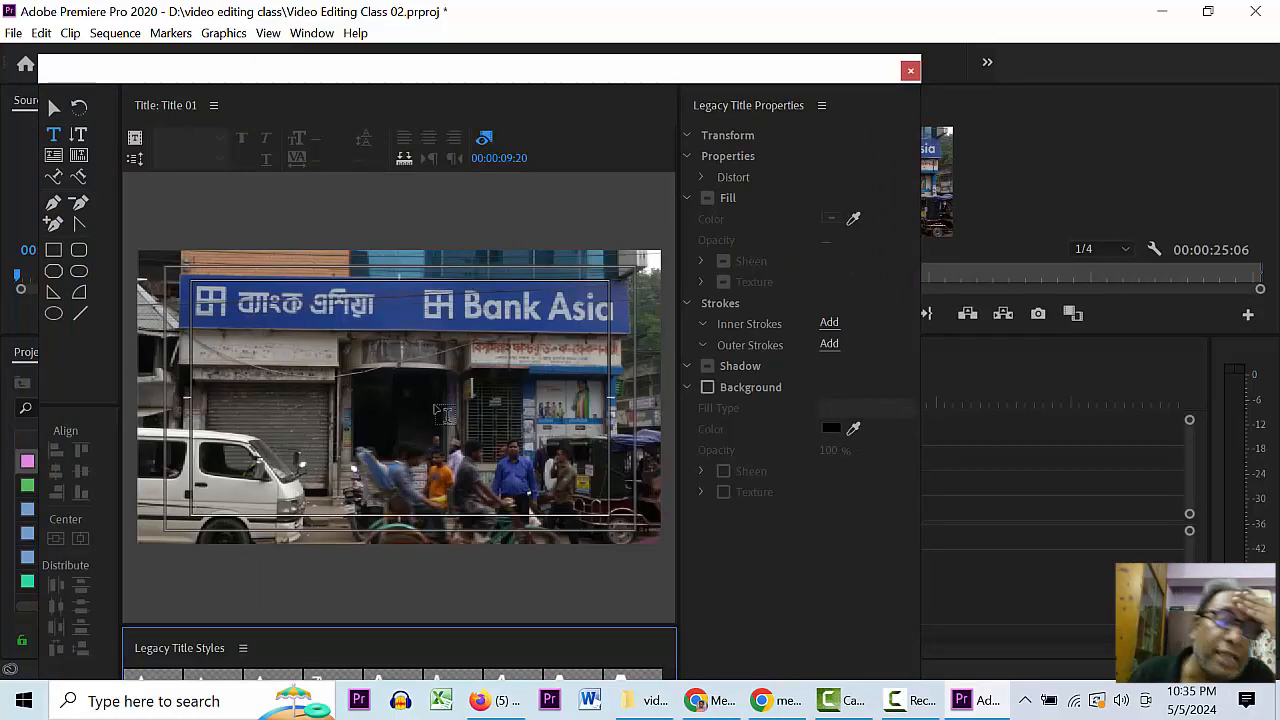
- Add a text box with short placeholder text on the title canvas
left_click(293, 480)
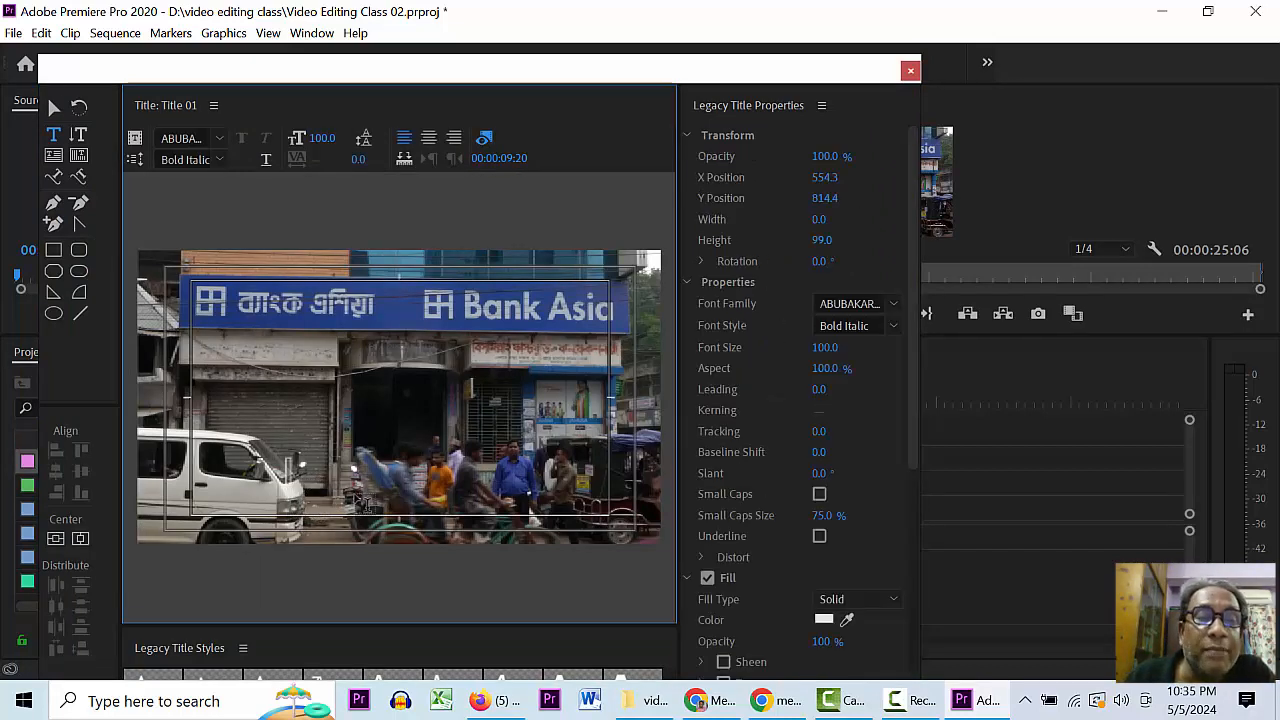
type("বাং")
key("BackSpace")
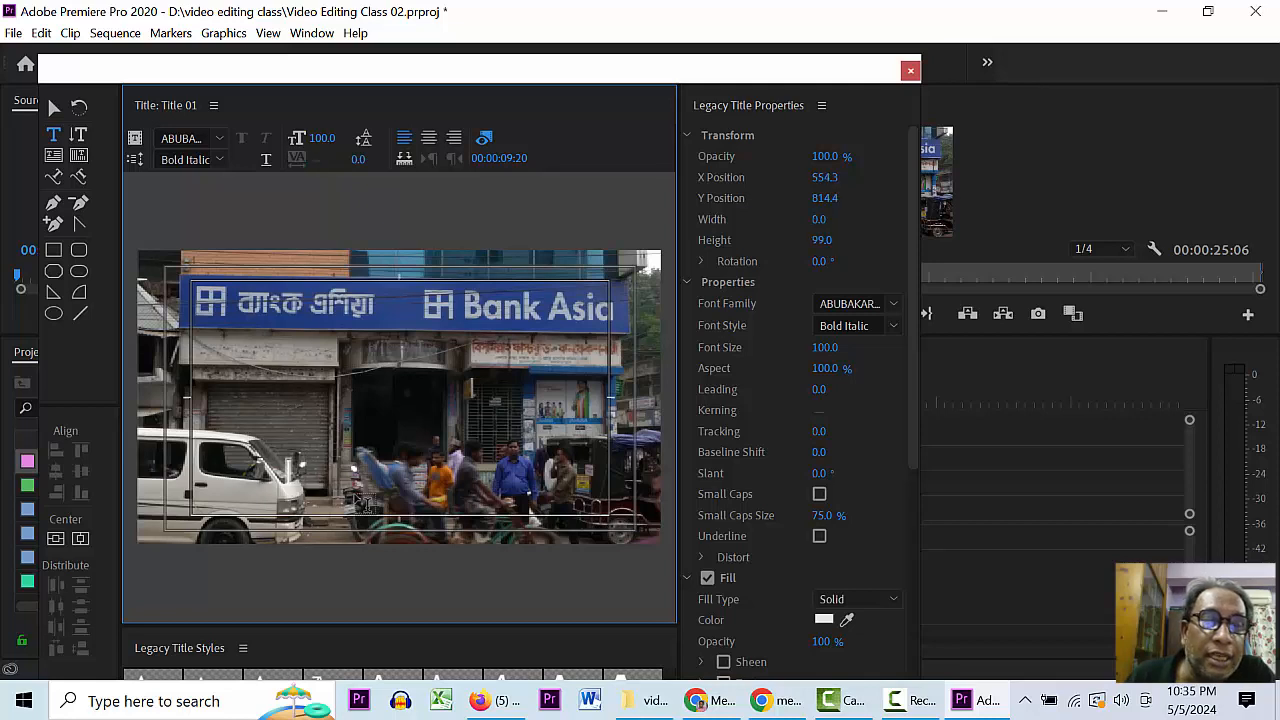
type("টিটি")
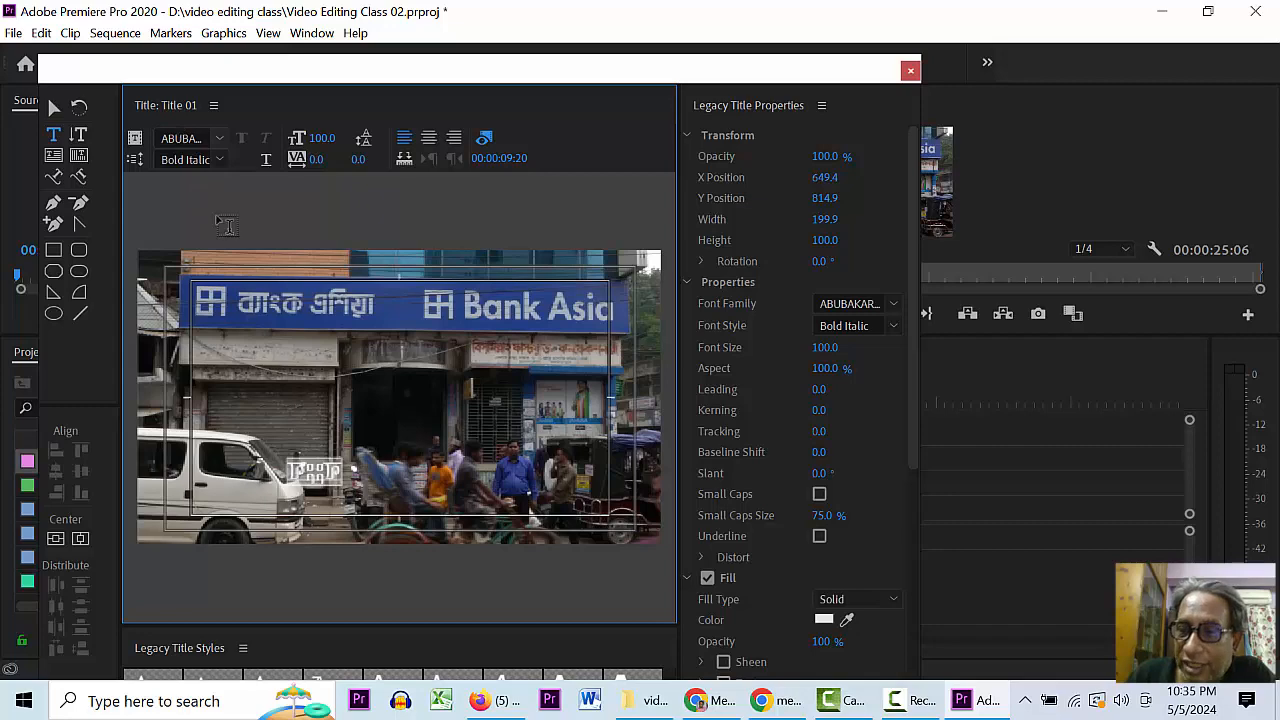
- Set the placeholder text's font to Arial in the Black style
left_click(200, 137)
left_click(221, 140)
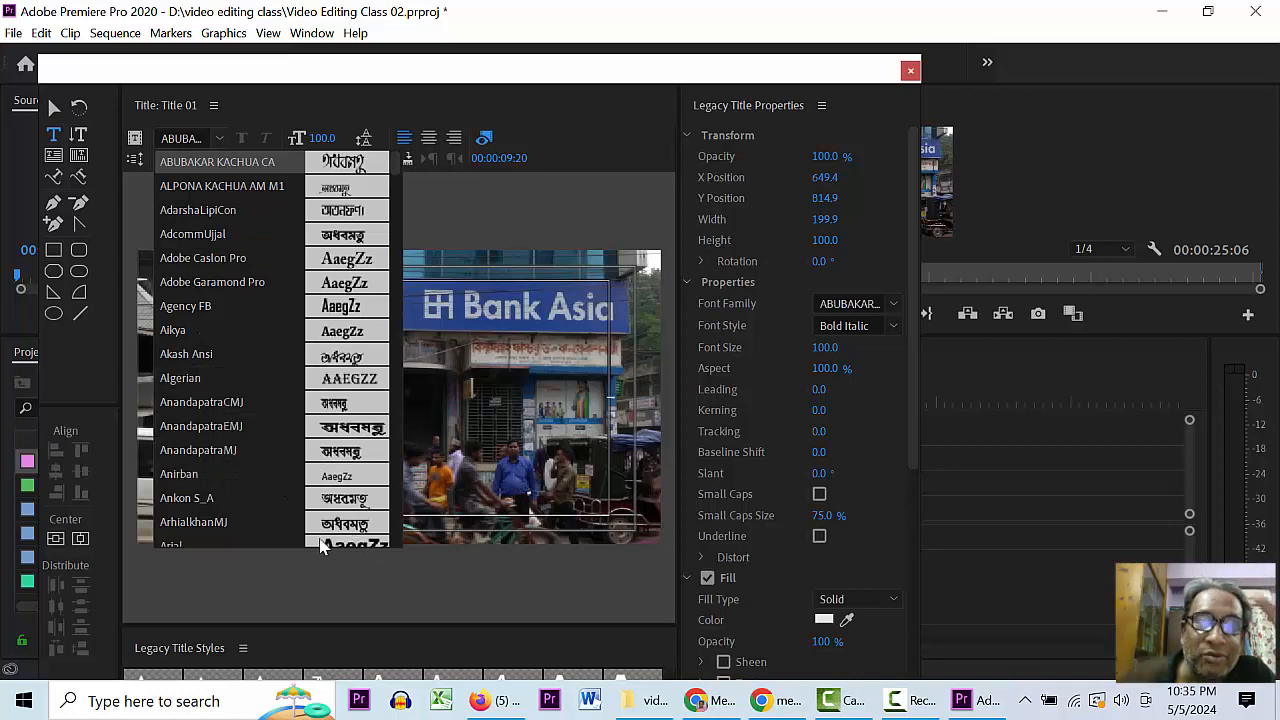
left_click(172, 544)
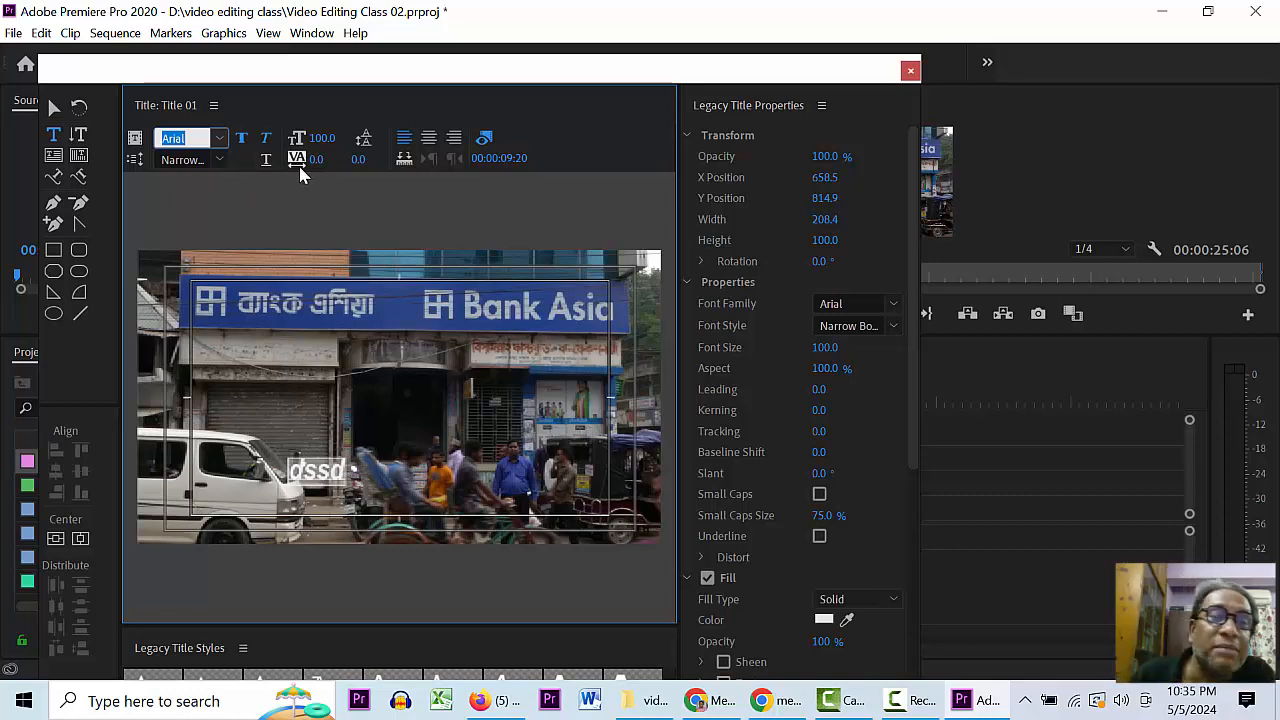
left_click(218, 161)
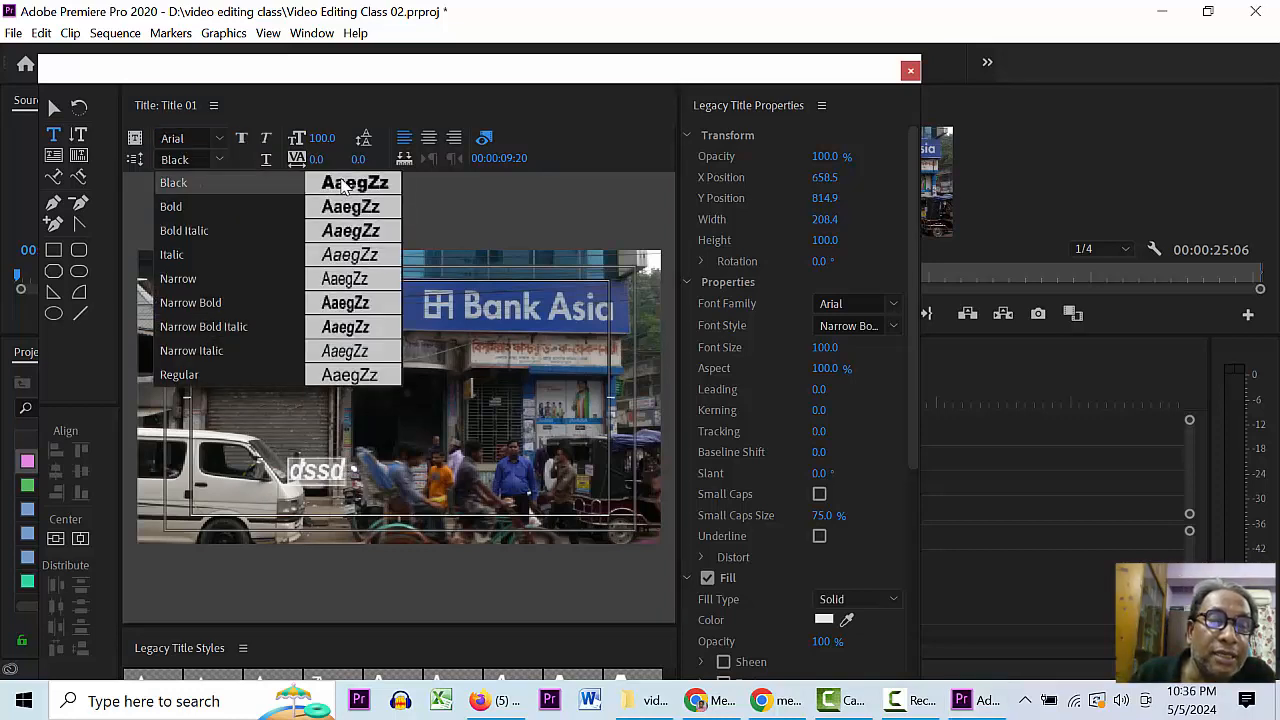
left_click(342, 183)
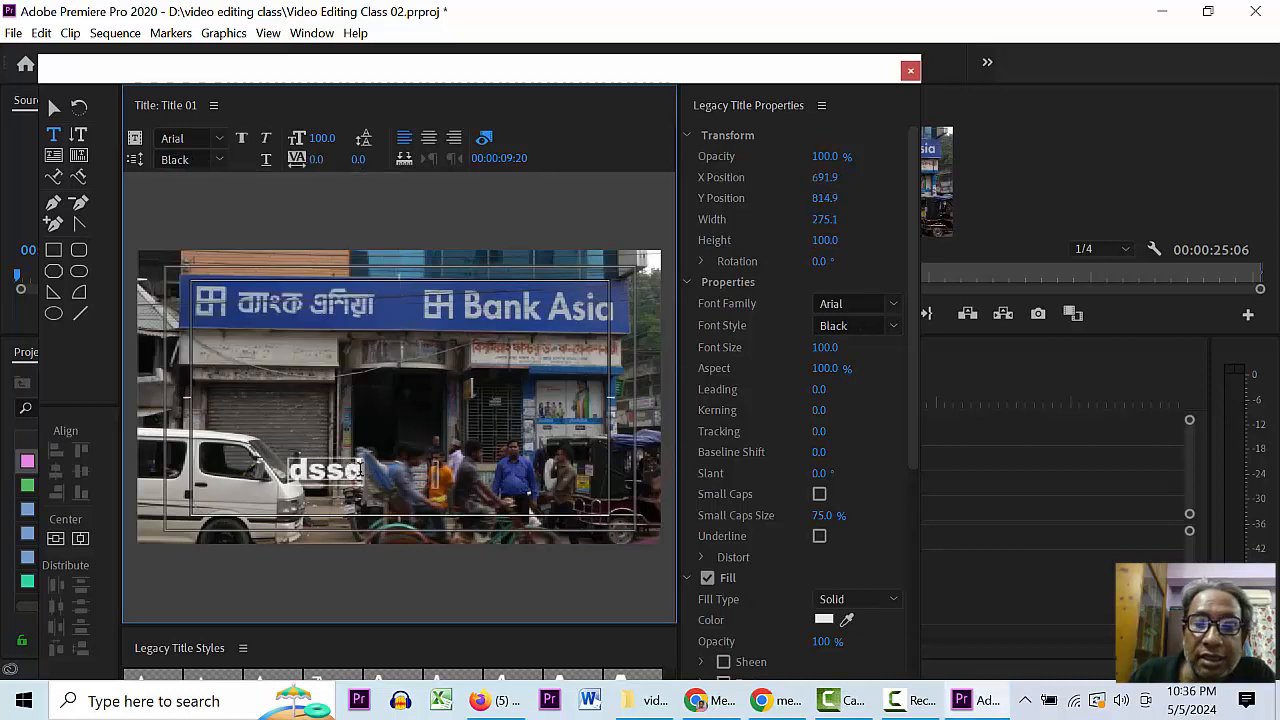
left_click_drag(358, 470, 290, 471)
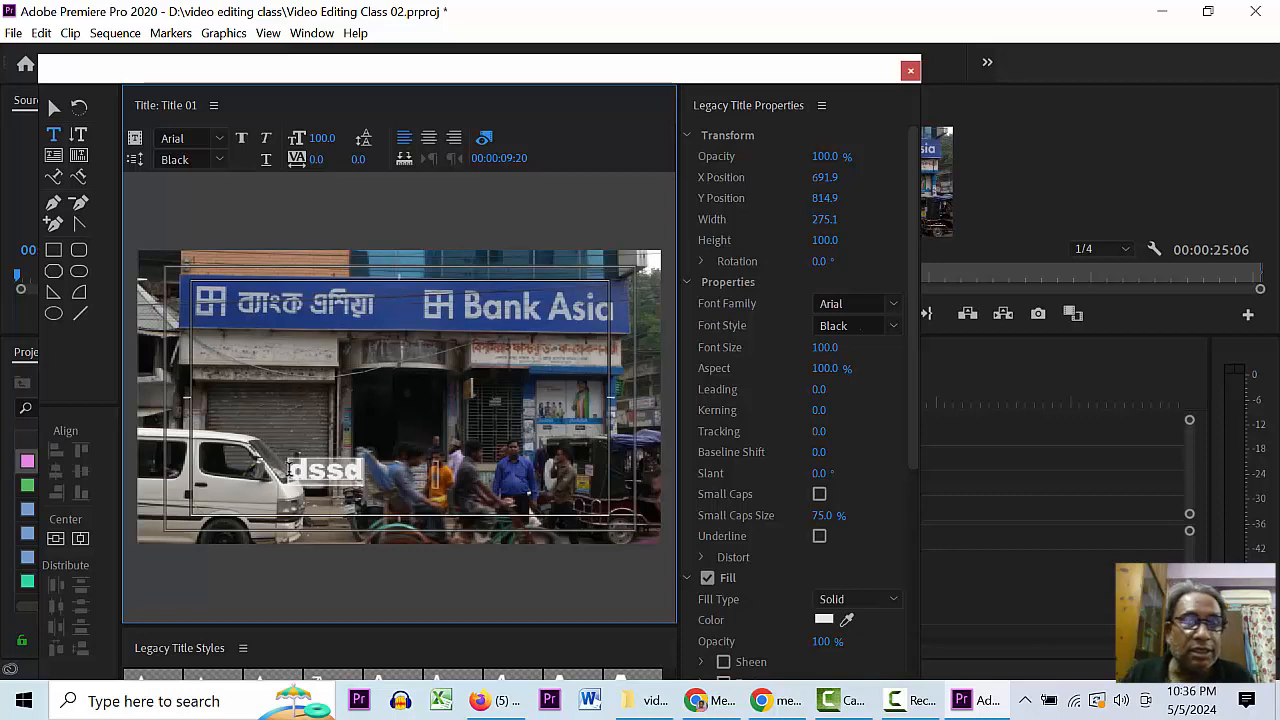
- Replace the placeholder with the speaker's name, adding 'Prof. Dhaka University' on a second line
key("BackSpace")
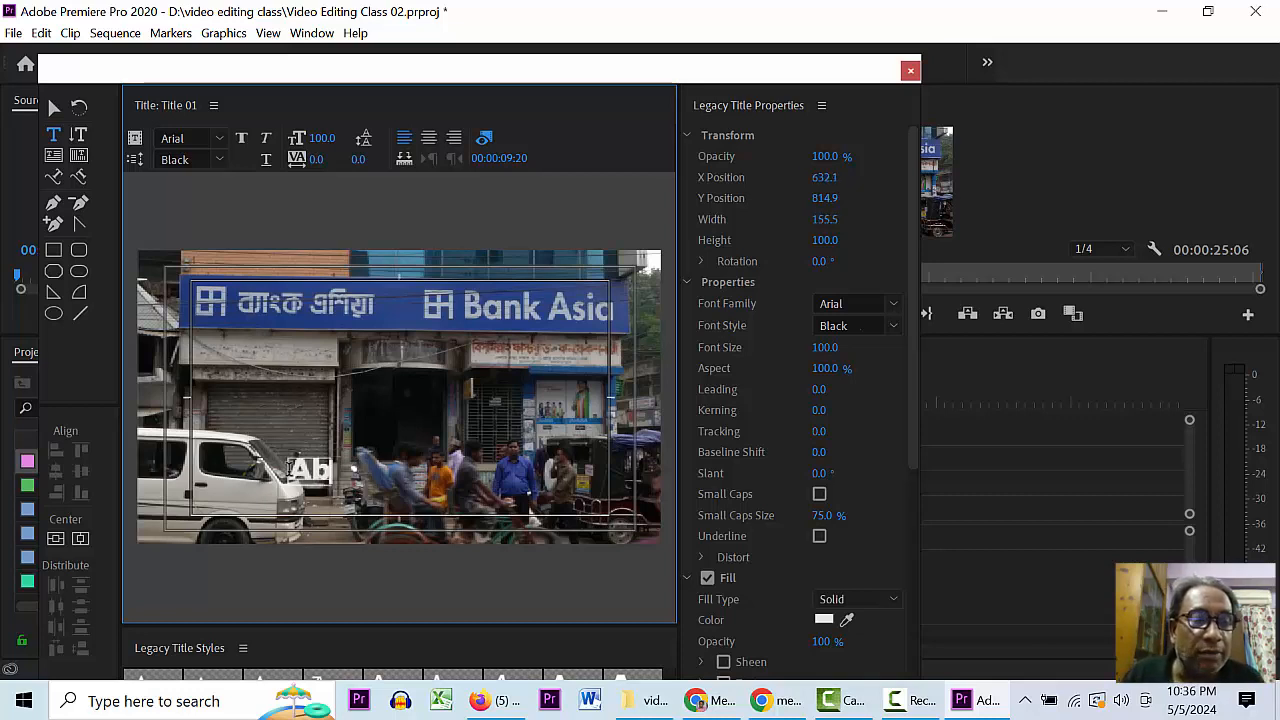
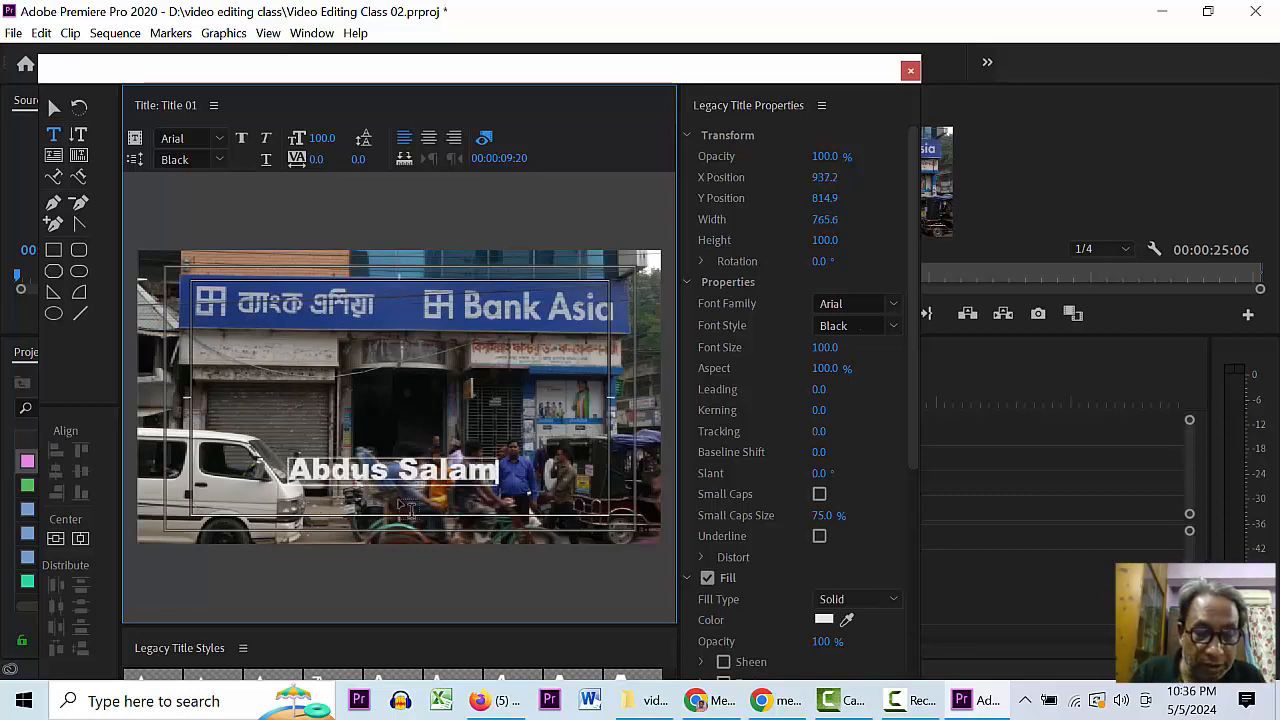
key("Return")
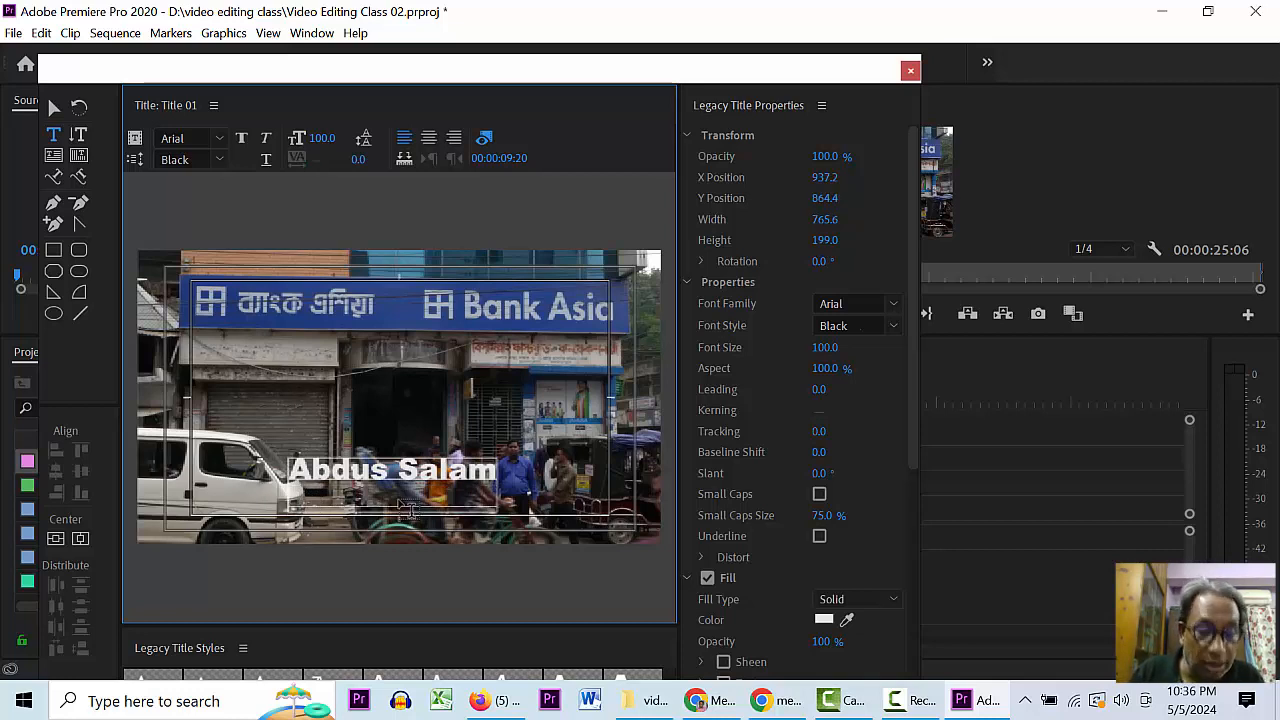
type("Prof")
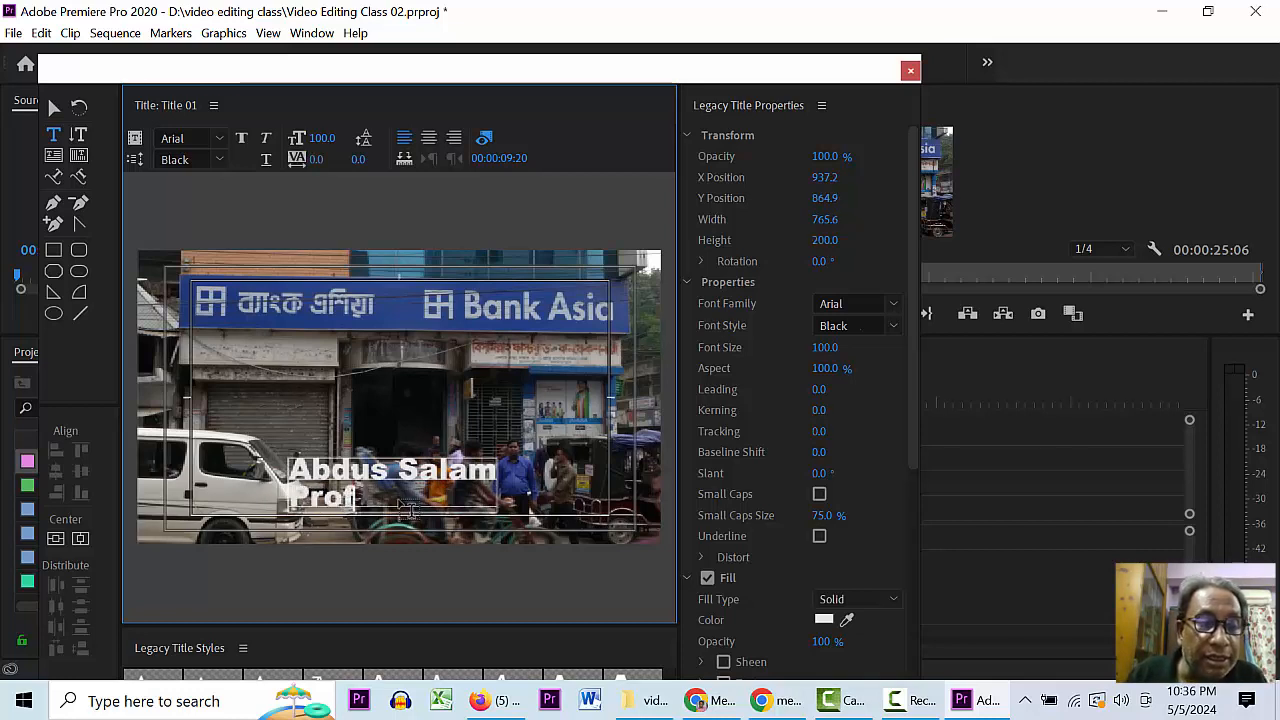
type(". D")
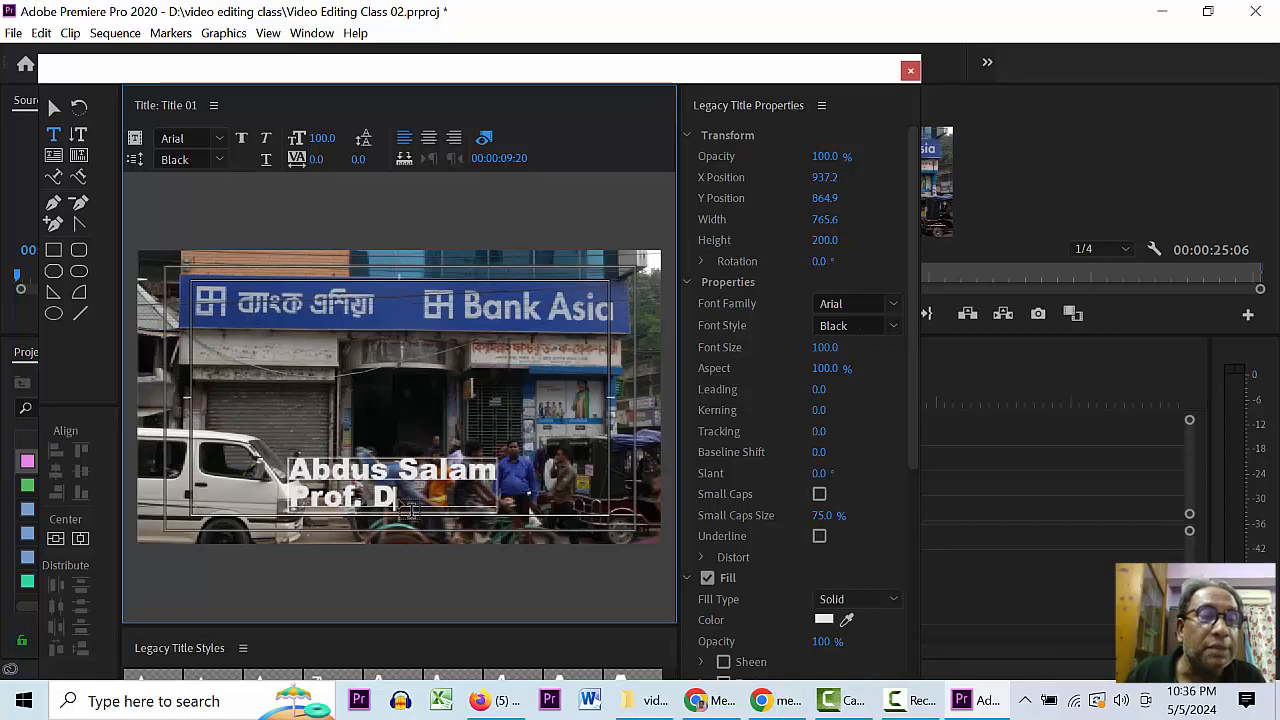
type("haka")
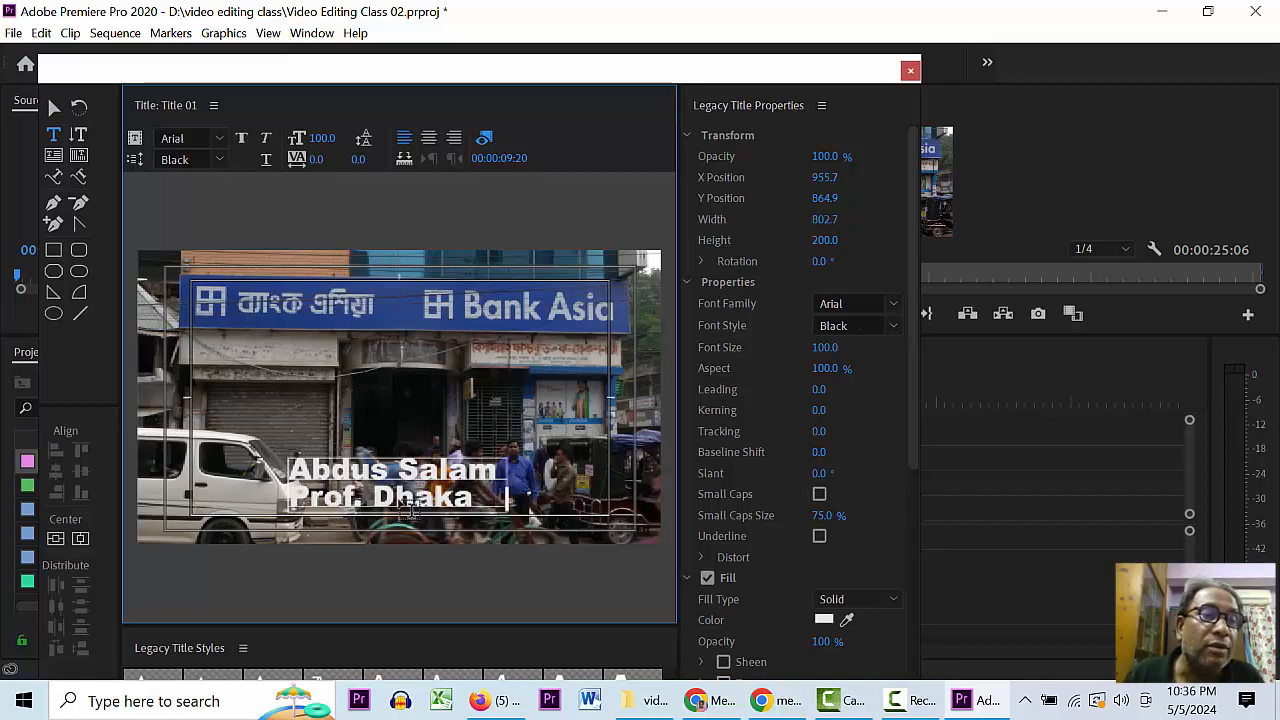
type(" Univers")
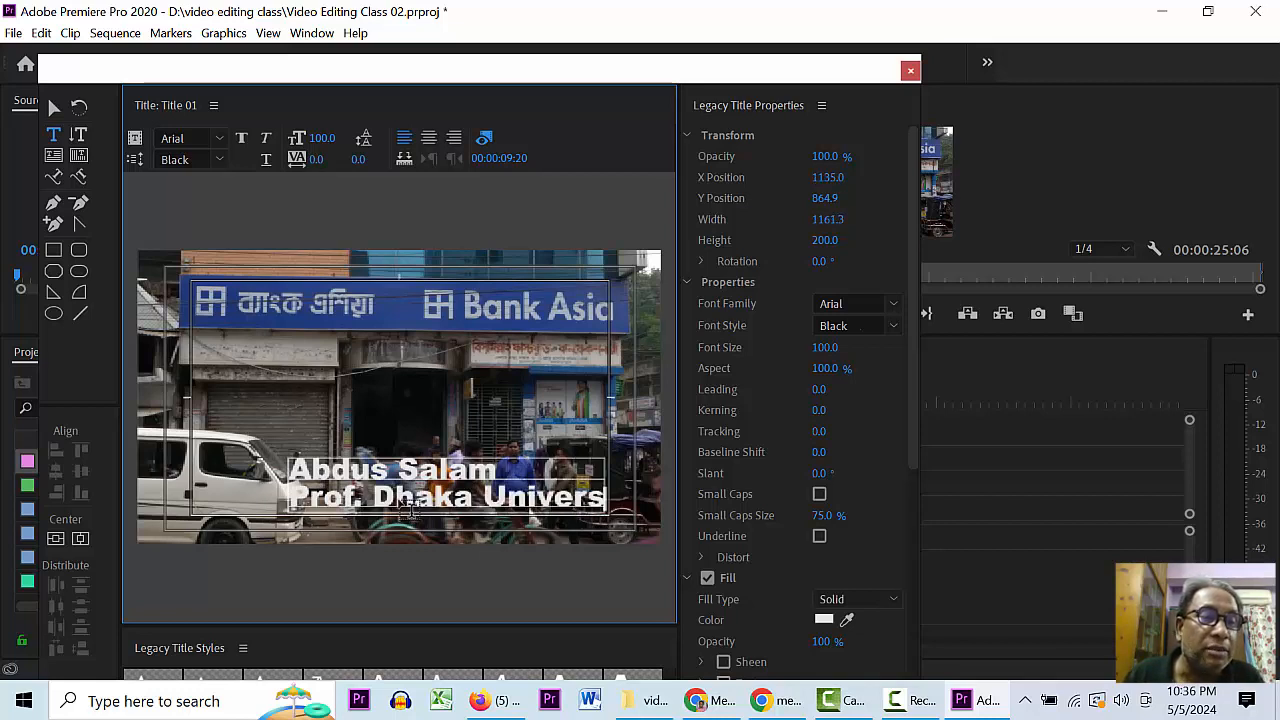
type("ity")
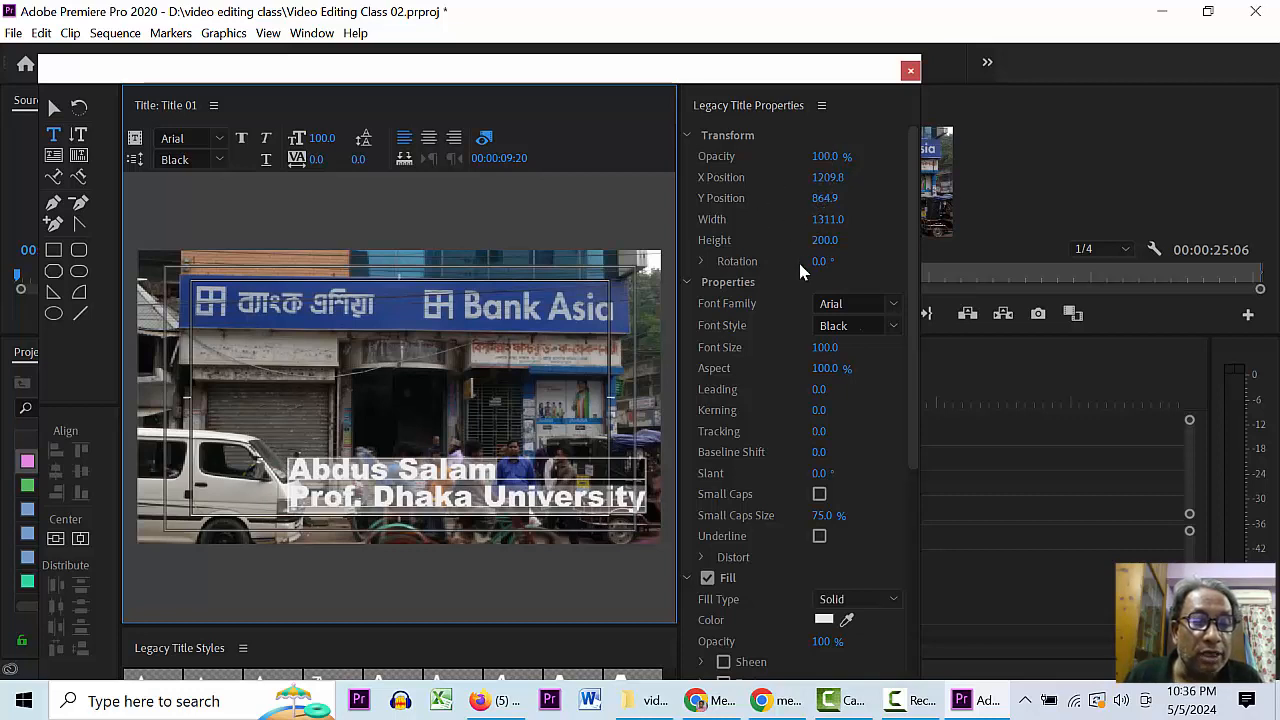
- Set the title text's font size to 50
left_click(825, 352)
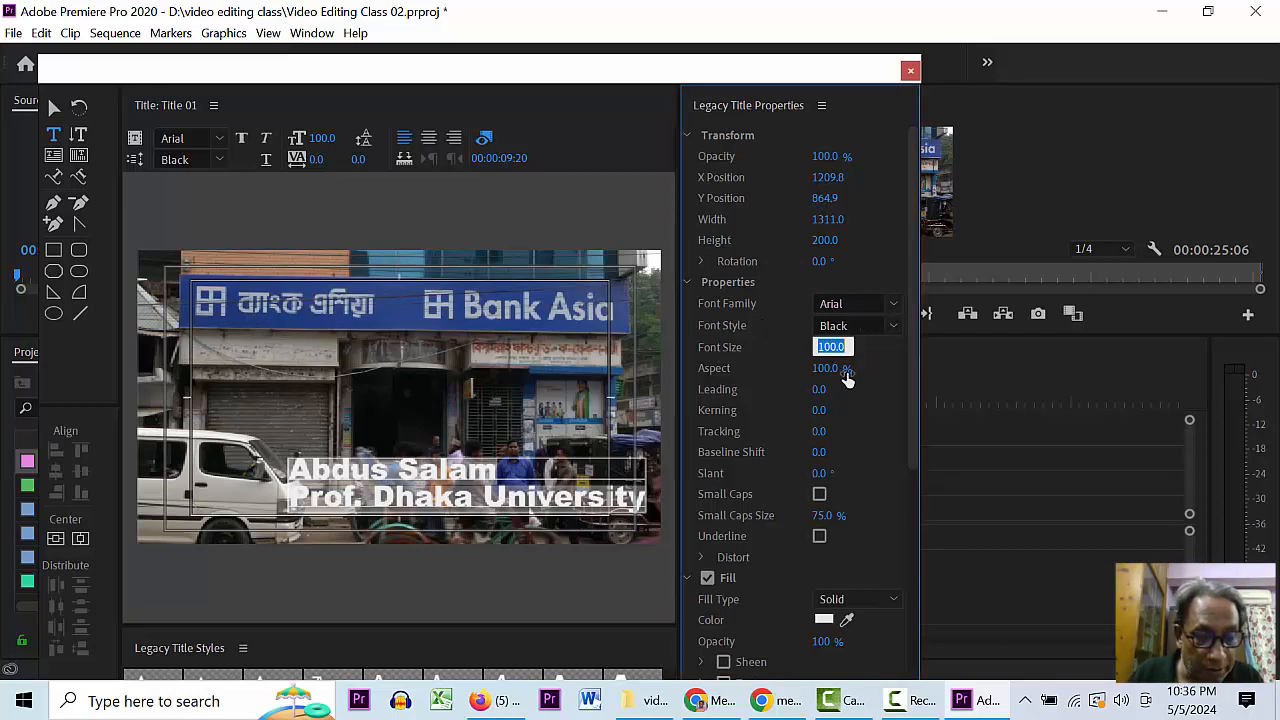
type("50")
key("Return")
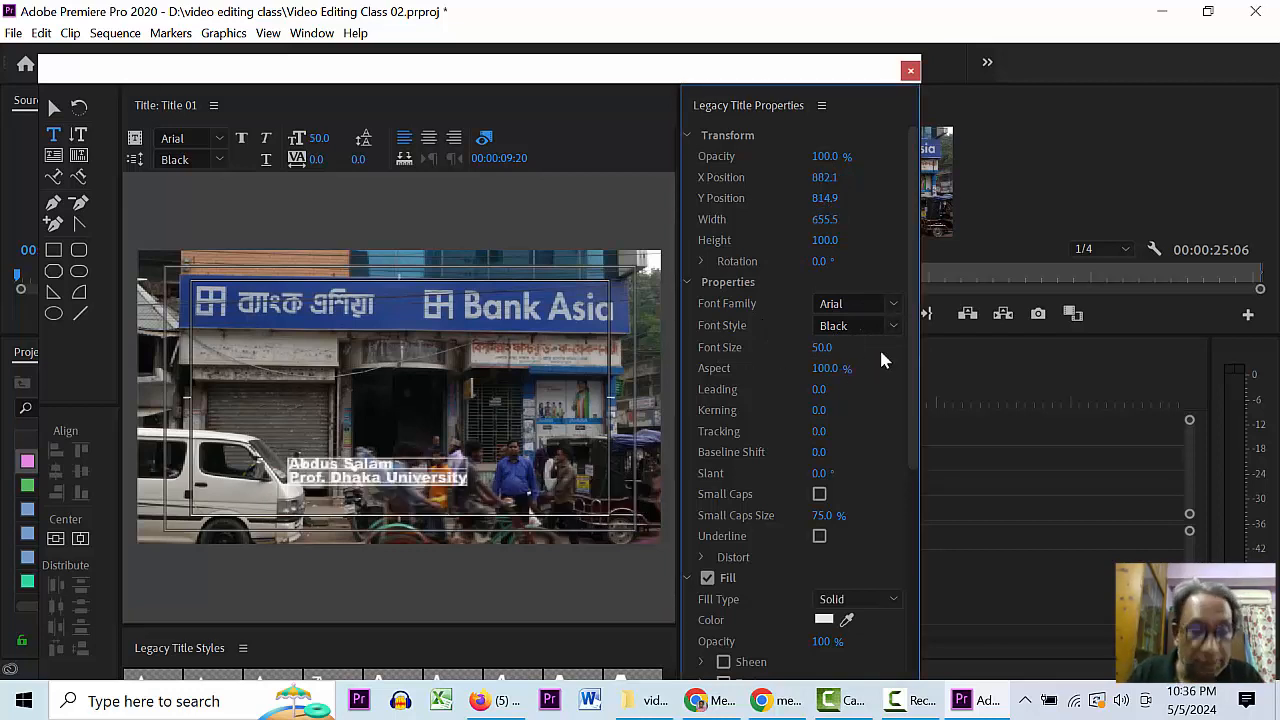
left_click(501, 463)
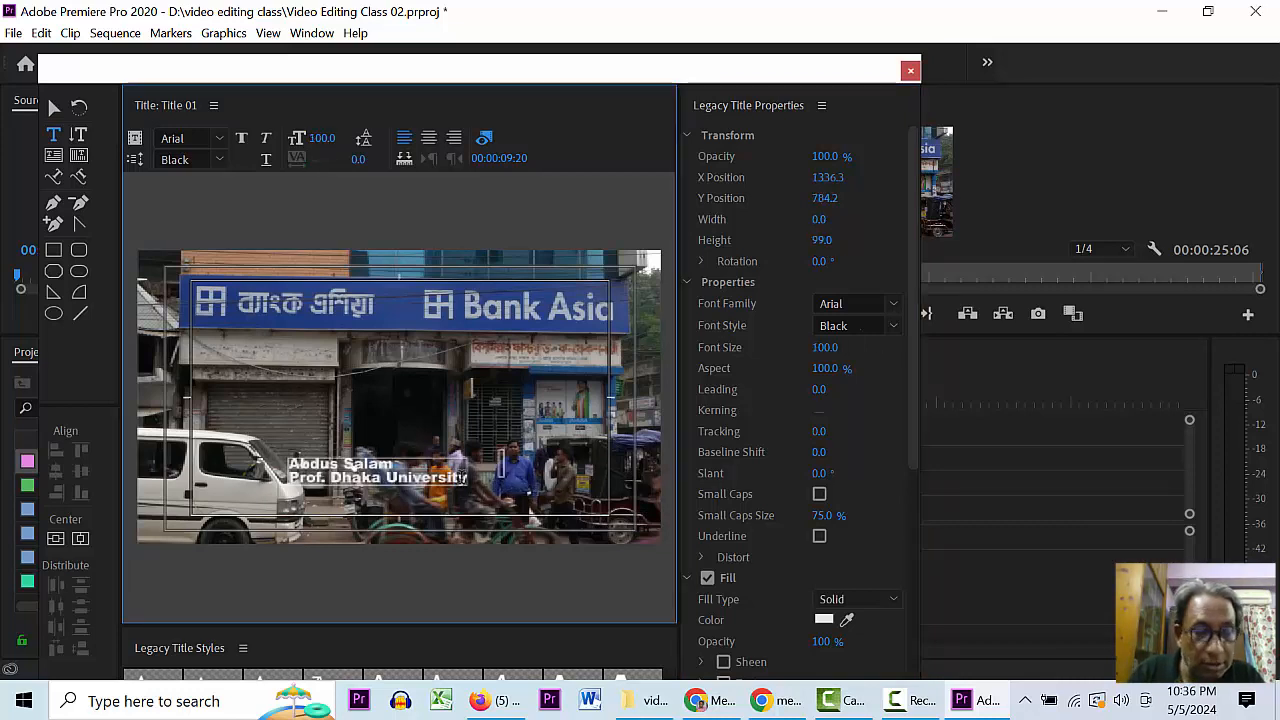
- Shrink the Prof. Dhaka University line to 35 points
left_click(377, 476)
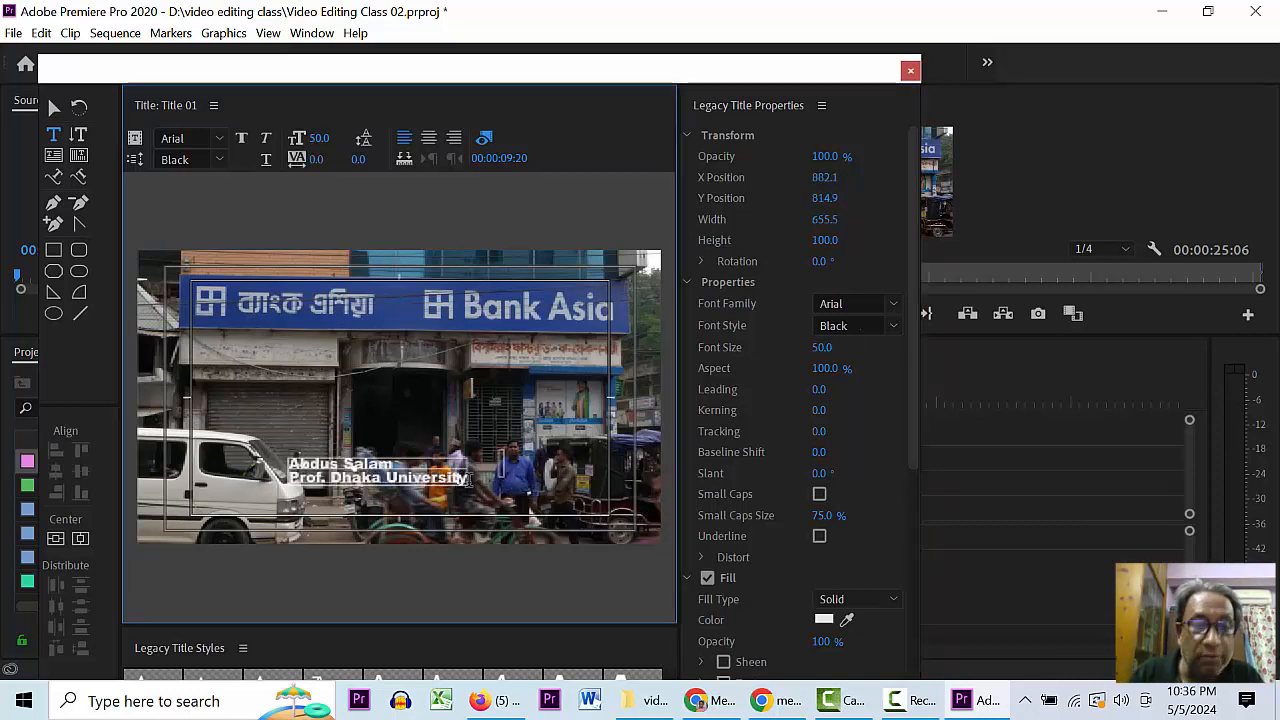
left_click_drag(468, 479, 292, 478)
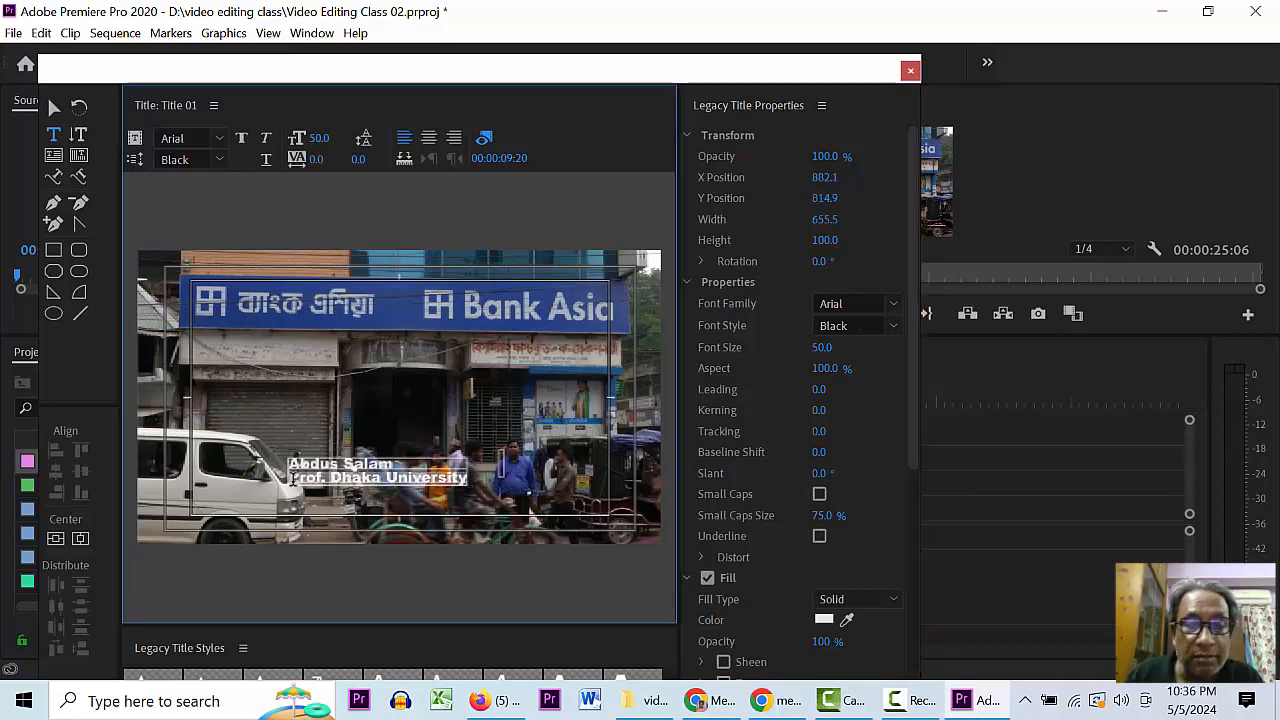
left_click(821, 349)
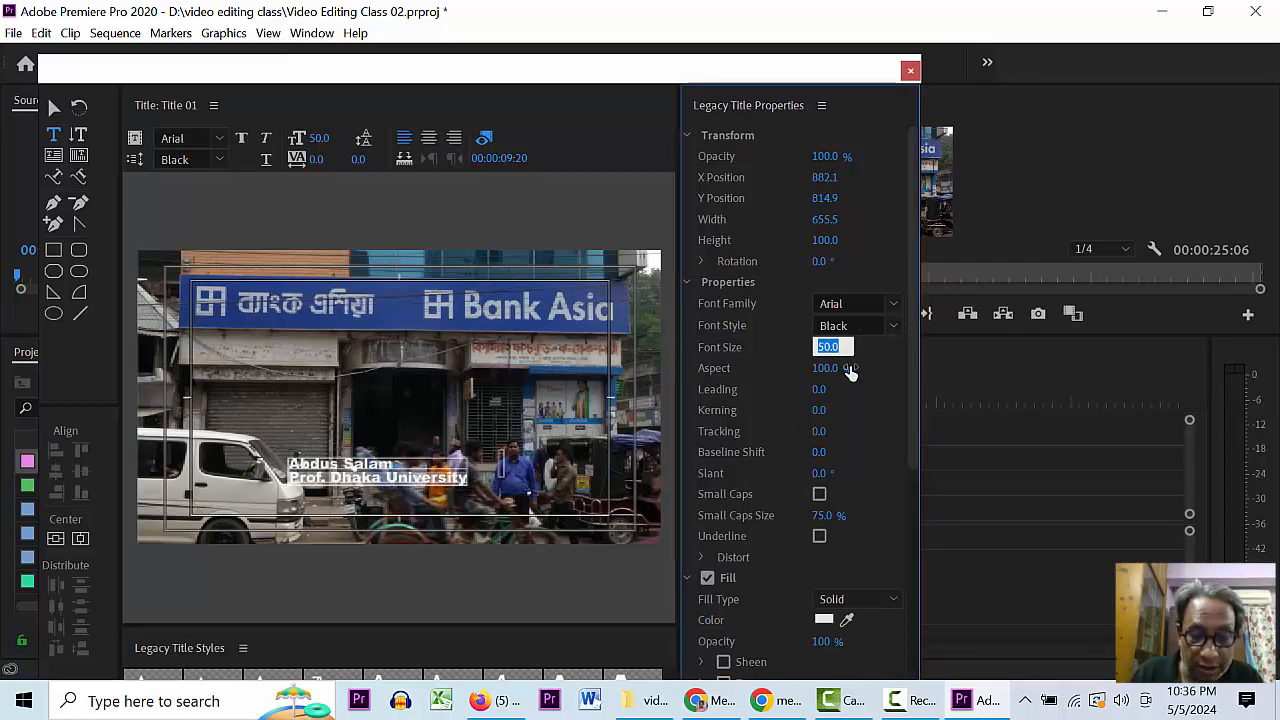
type("40")
key("Return")
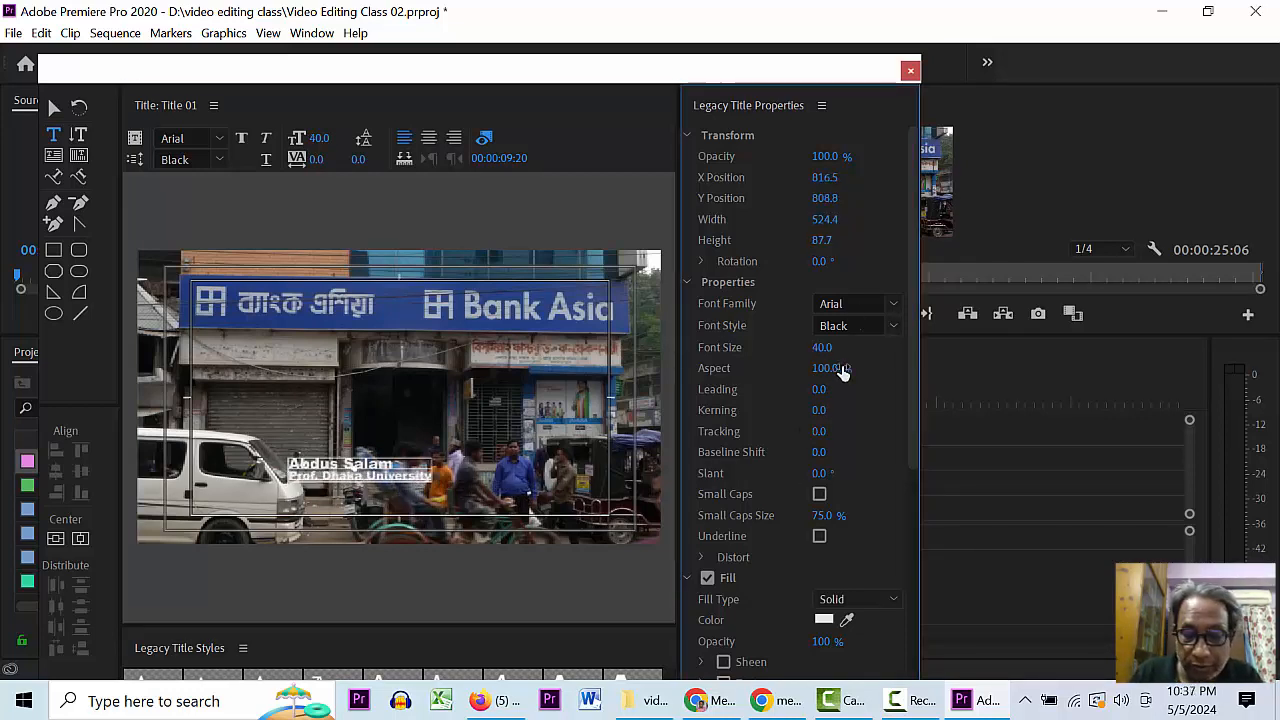
left_click(822, 346)
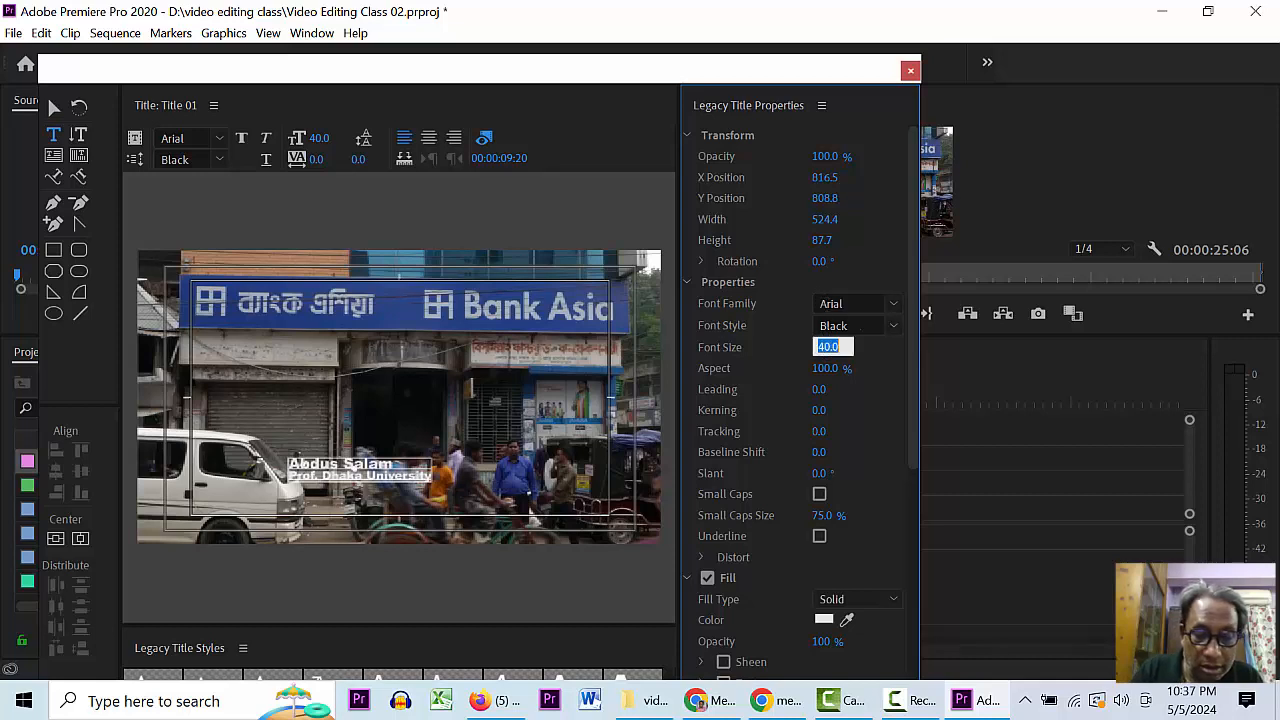
type("35")
key("Return")
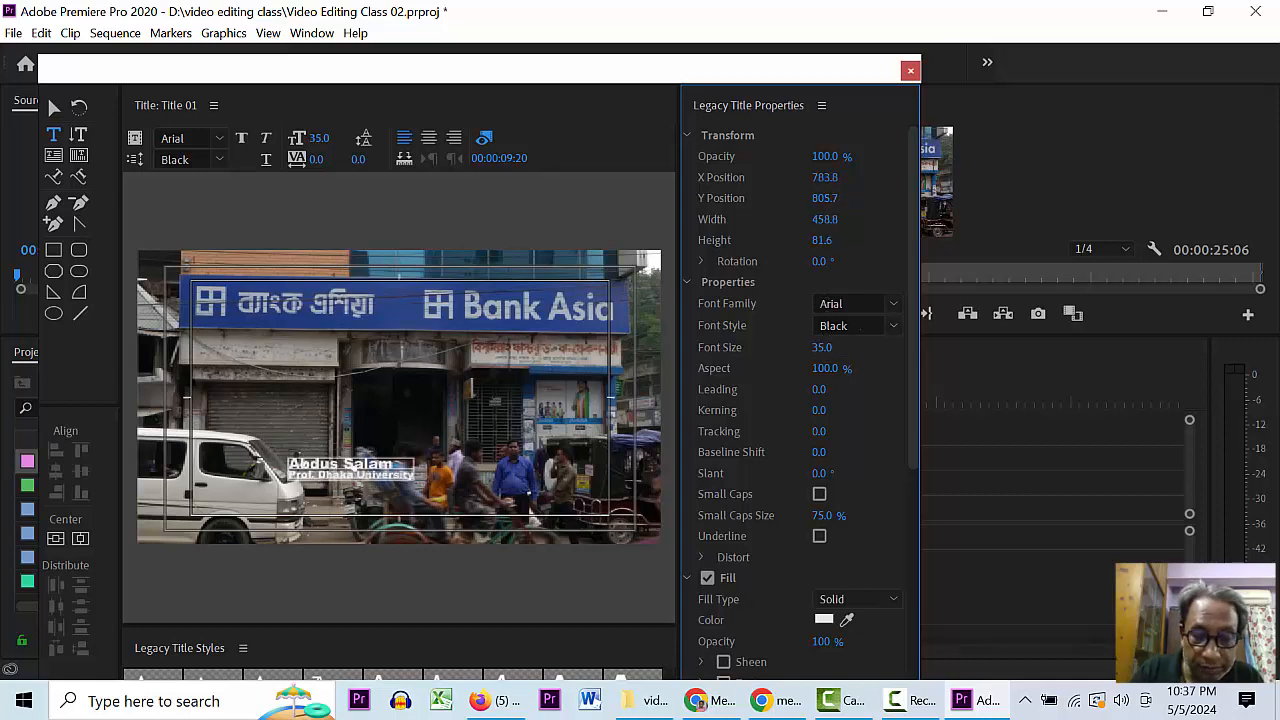
- Give the Prof. Dhaka University line the Arial Narrow Bold style
left_click(462, 374)
left_click(393, 464)
left_click_drag(412, 479, 285, 478)
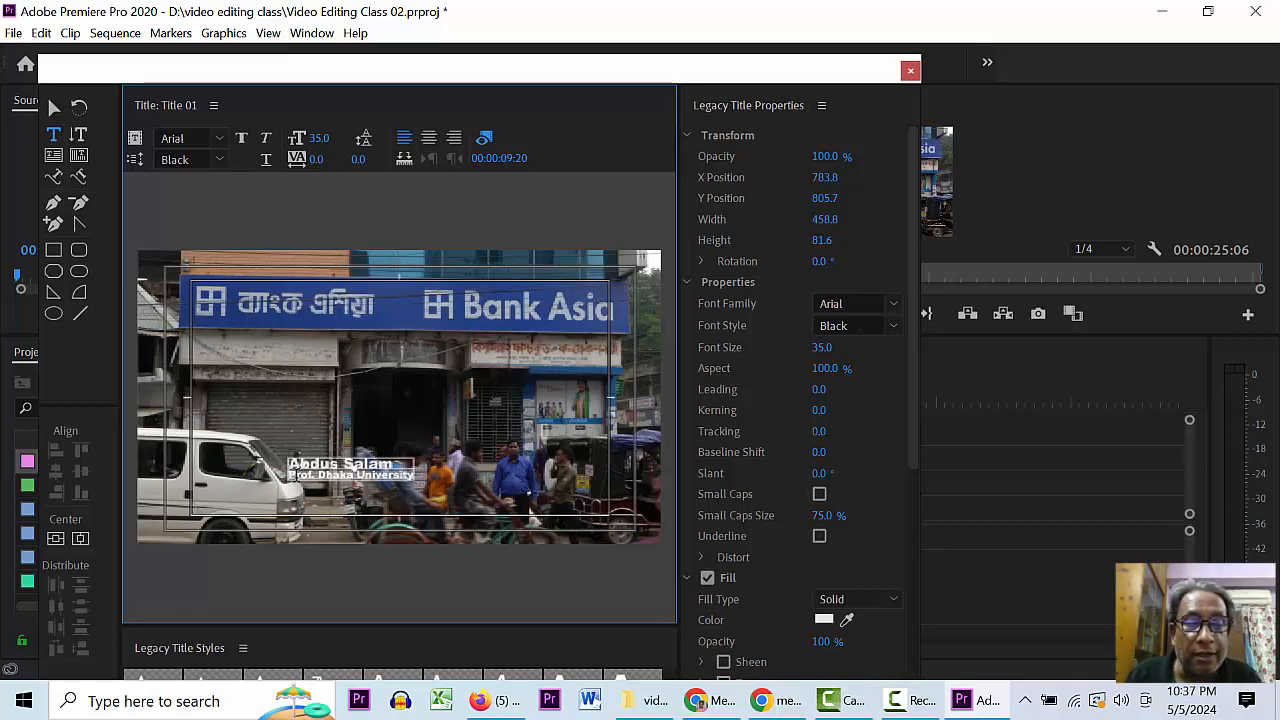
left_click(463, 288)
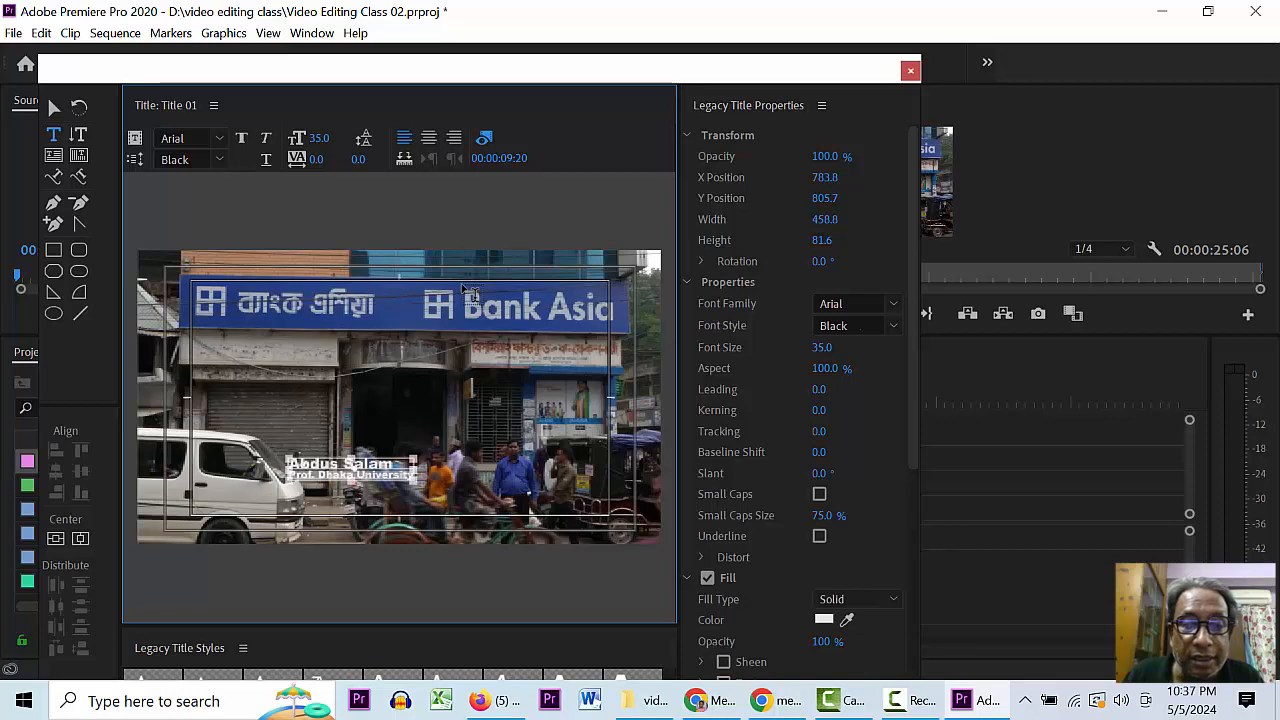
key("ctrl+z")
left_click(472, 418)
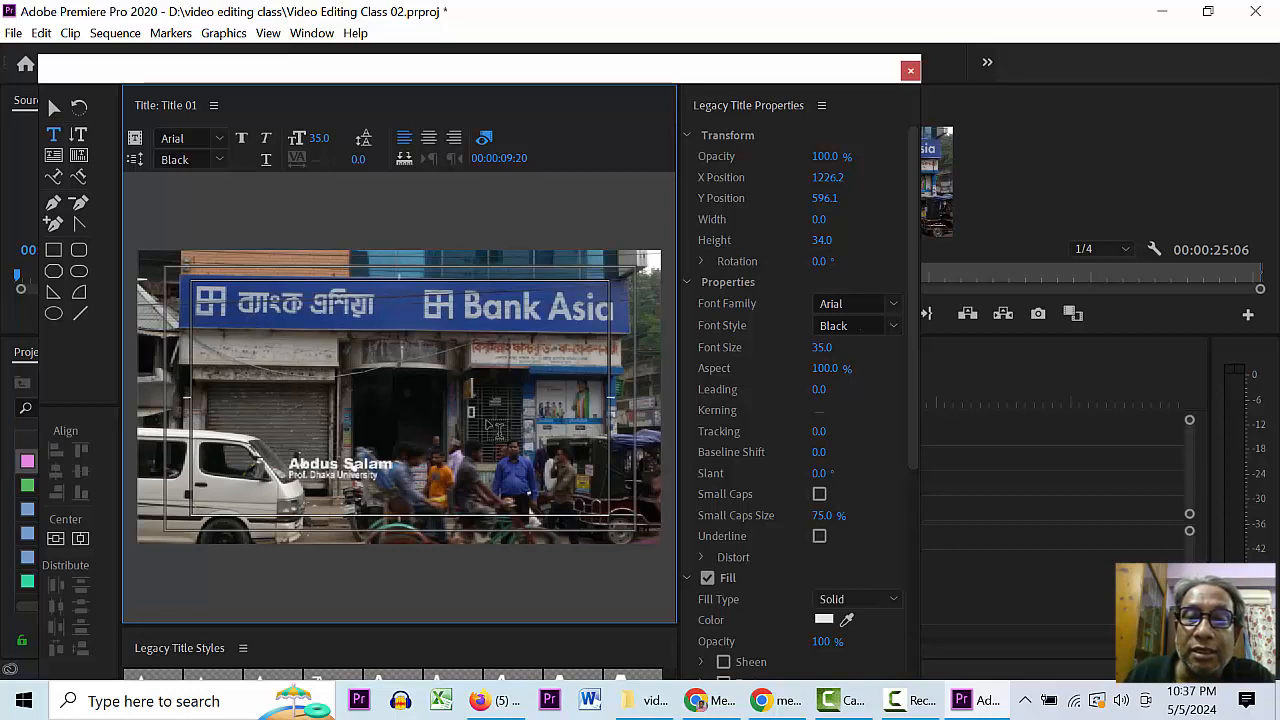
left_click(405, 475)
left_click(380, 475)
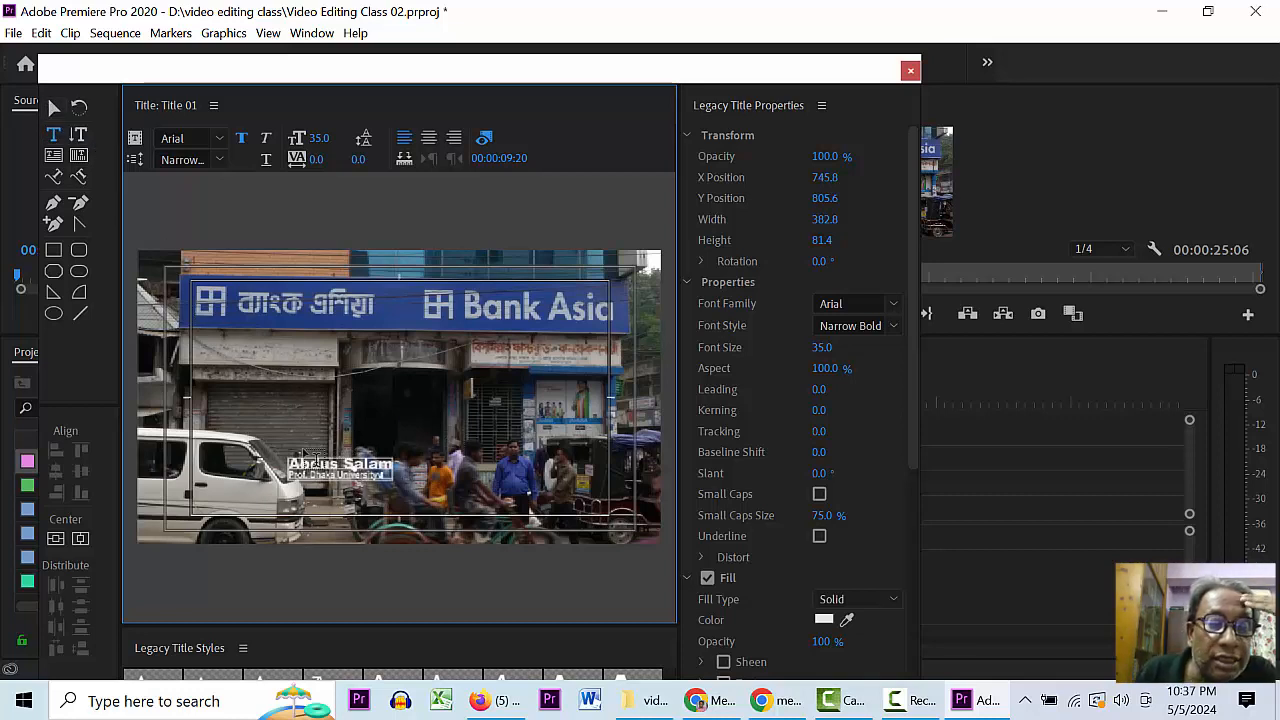
left_click(54, 107)
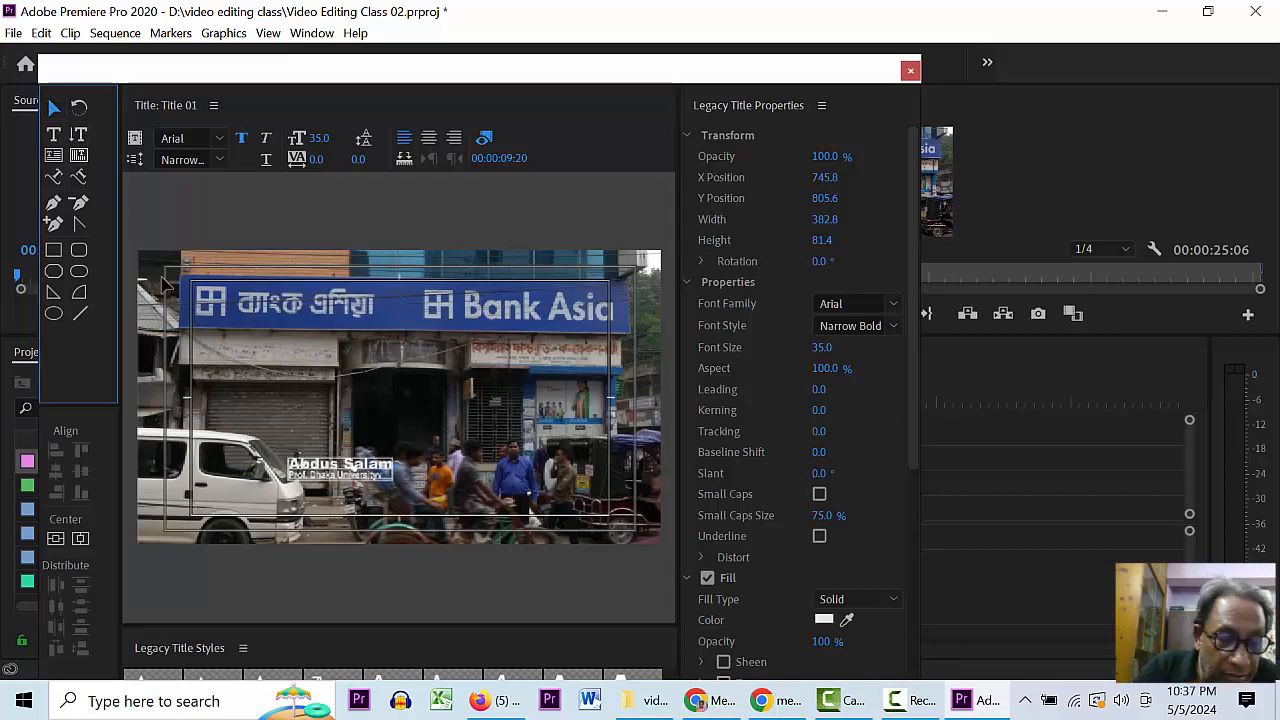
- Move the name-and-affiliation text block lower and further right in the frame
left_click(294, 460)
left_click_drag(300, 464, 343, 504)
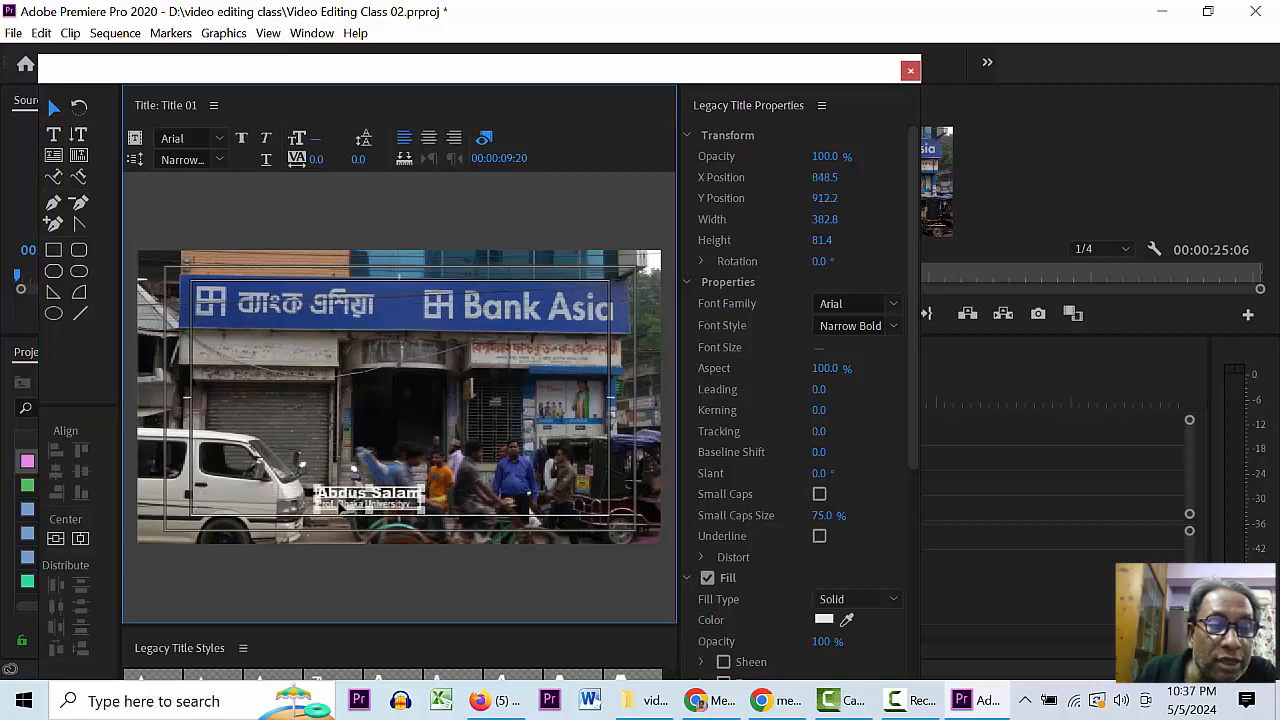
left_click(398, 455)
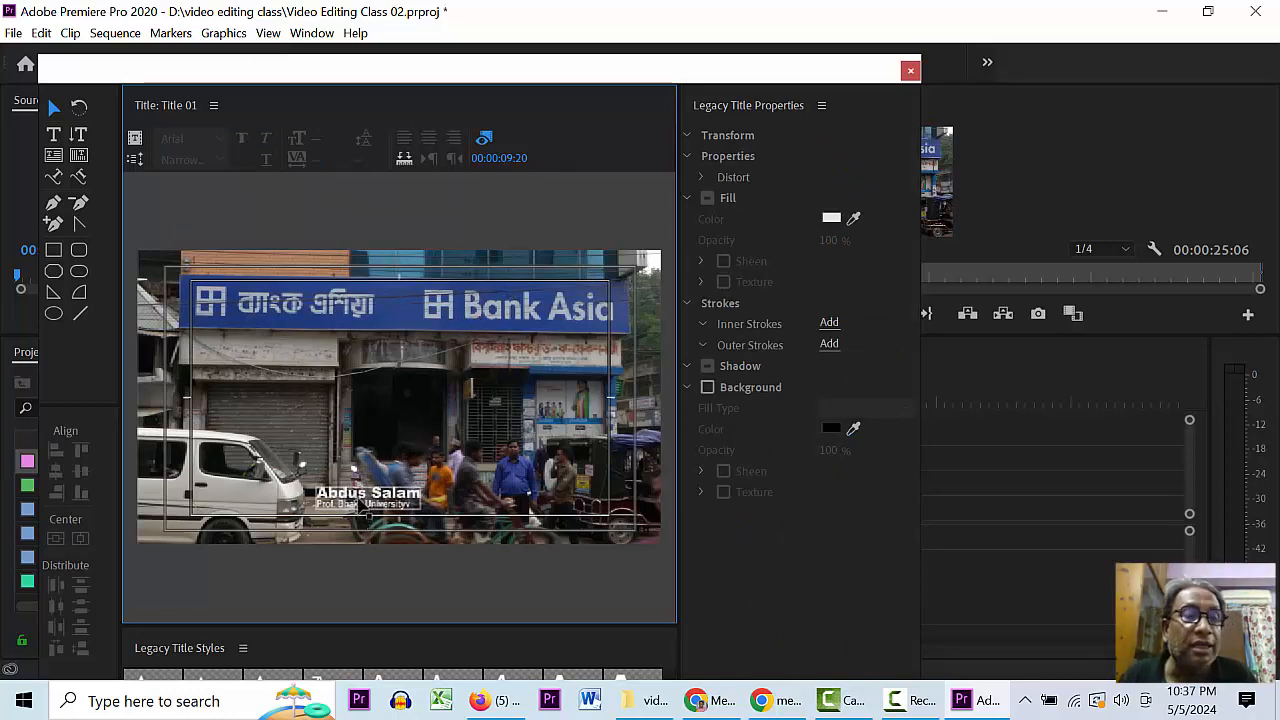
left_click_drag(303, 500, 409, 502)
left_click(405, 421)
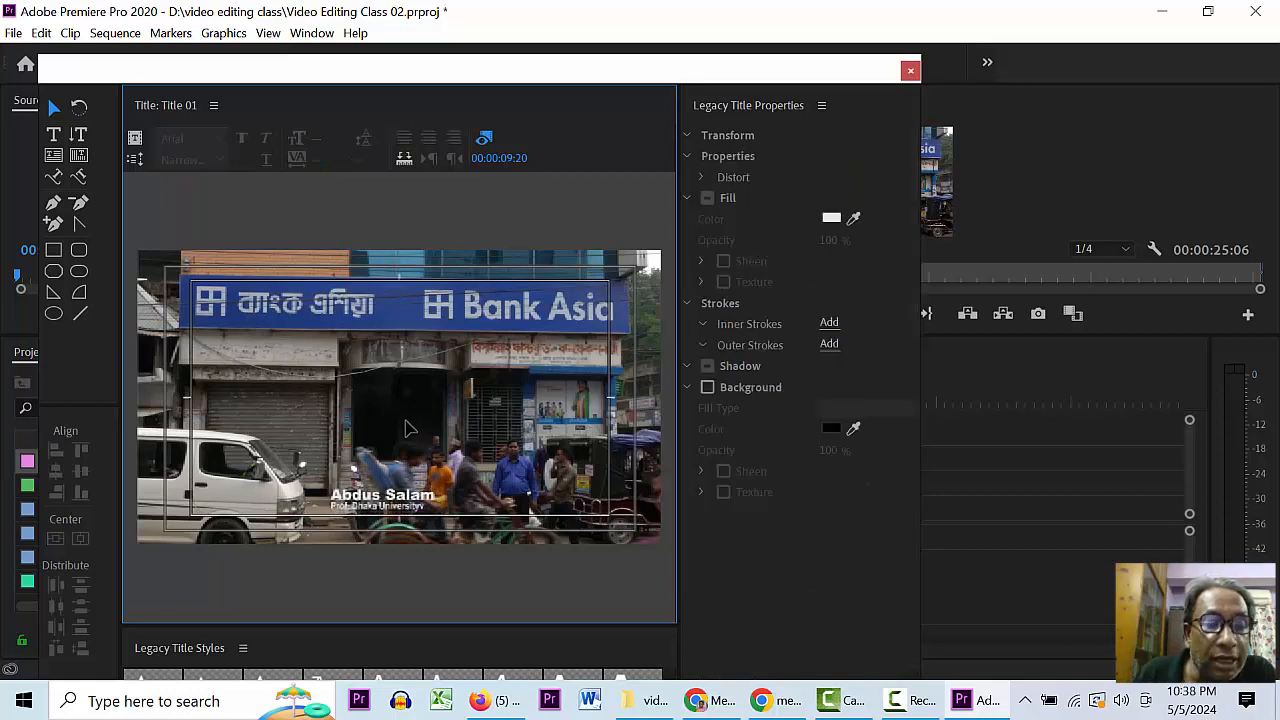
left_click(358, 503)
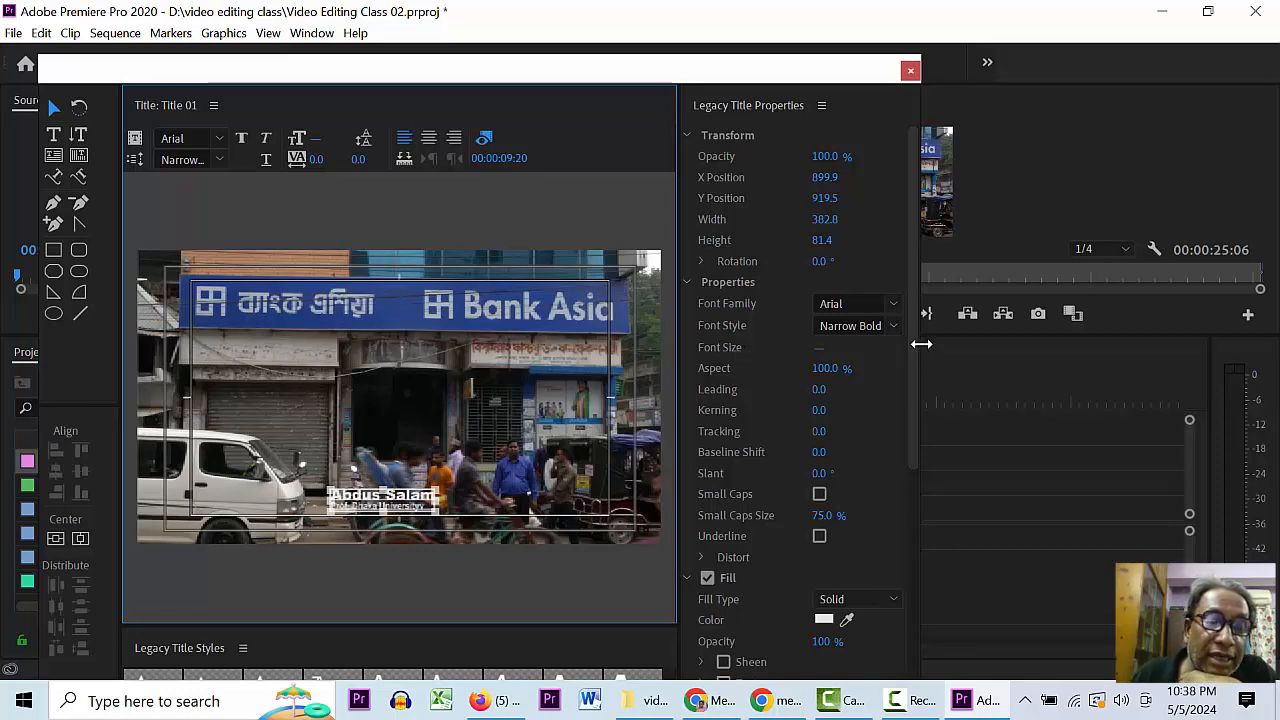
left_click_drag(910, 322, 925, 247)
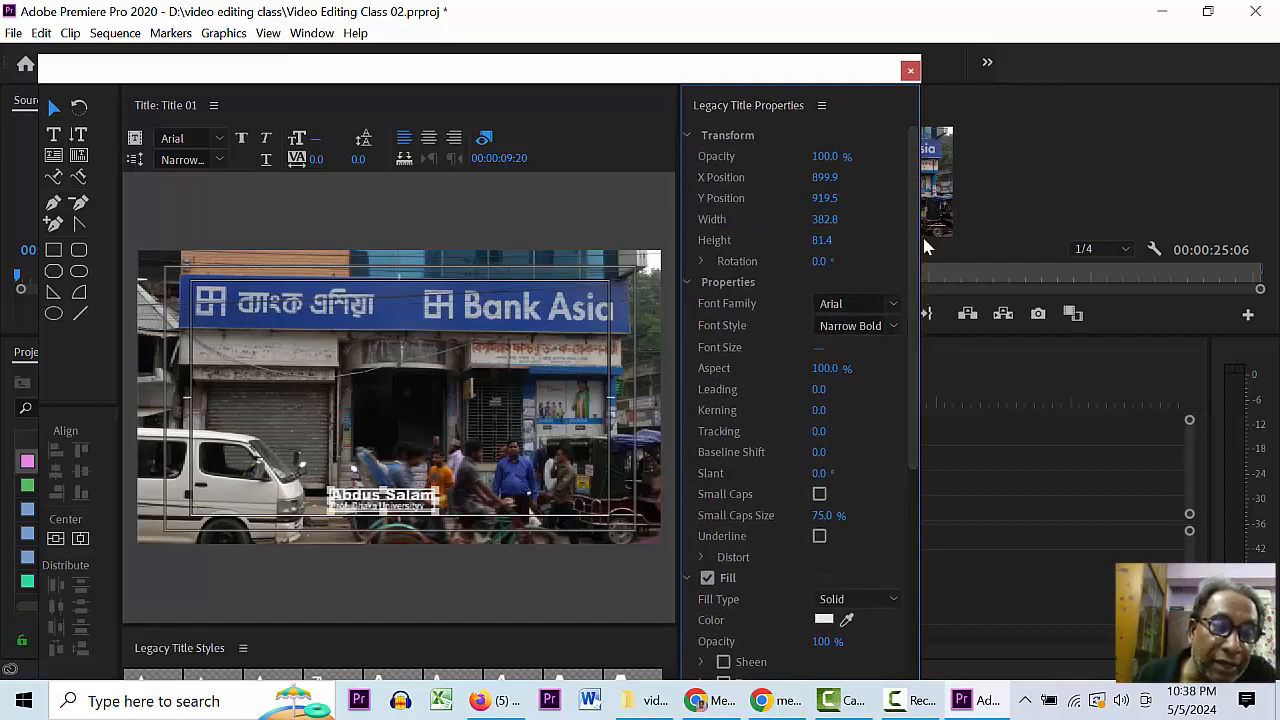
left_click(620, 217)
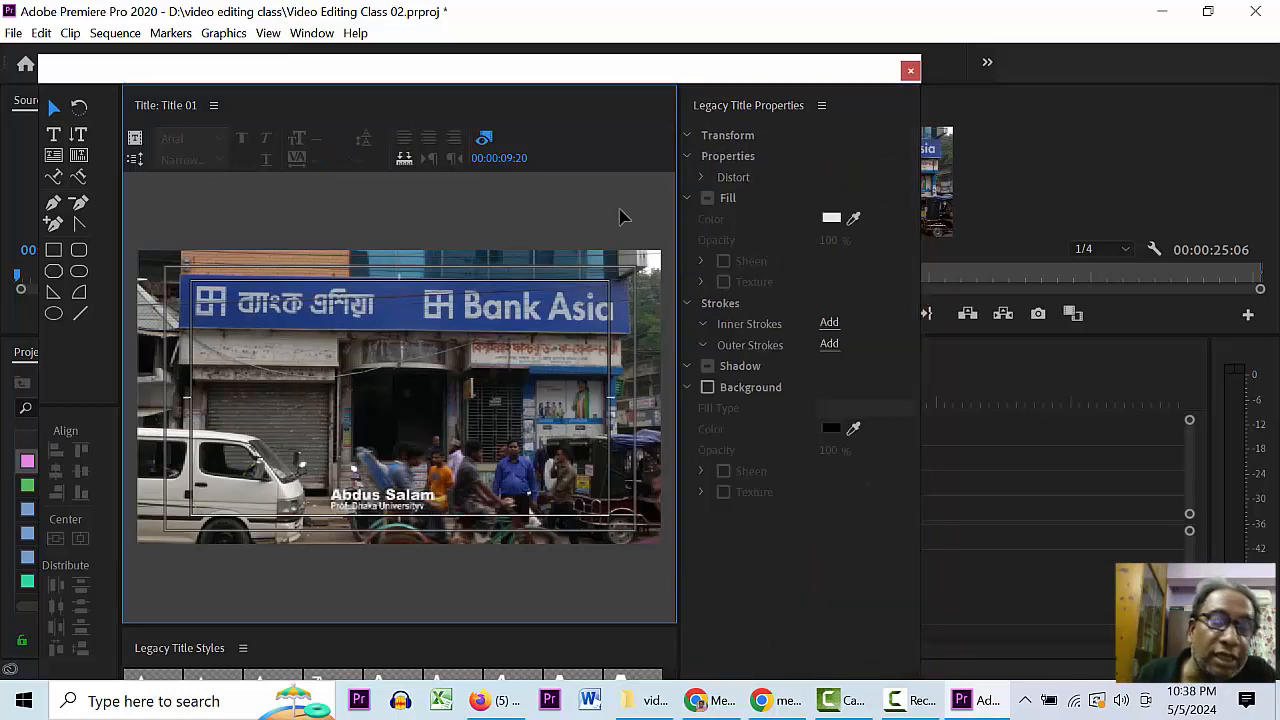
left_click(383, 505)
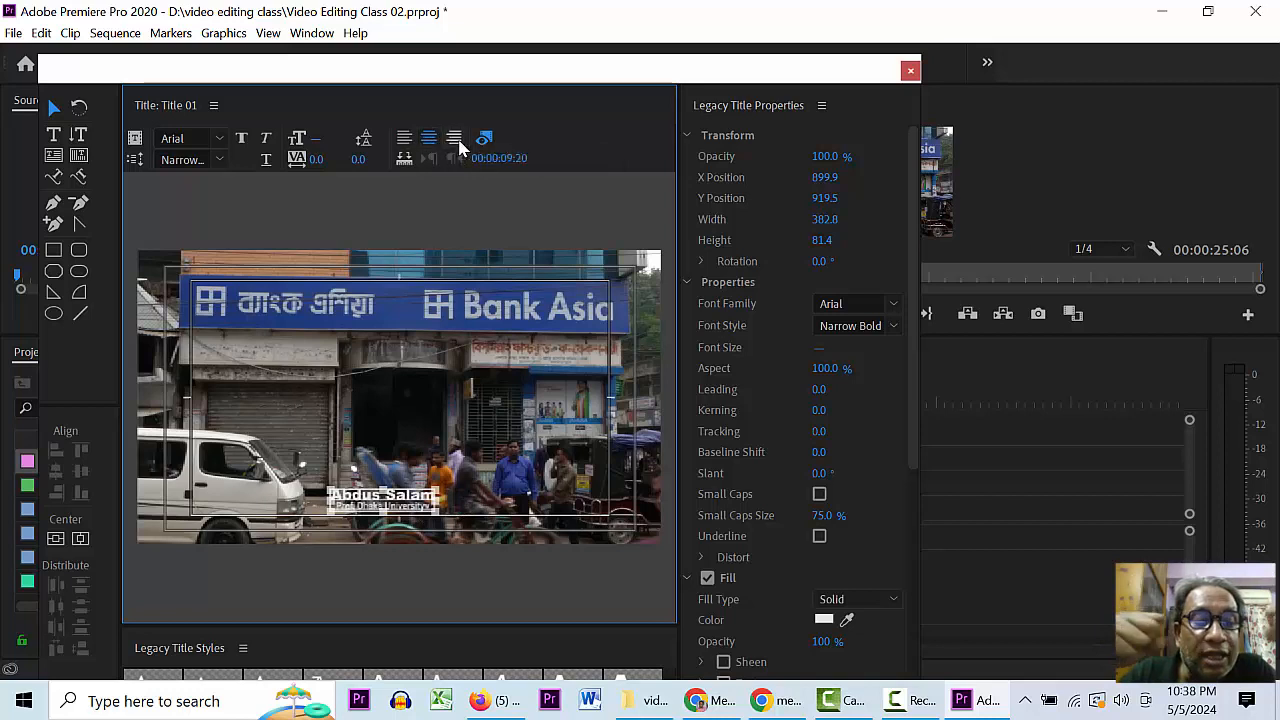
- Centre-align the text so the affiliation line sits centred under the name
left_click(457, 138)
left_click(428, 138)
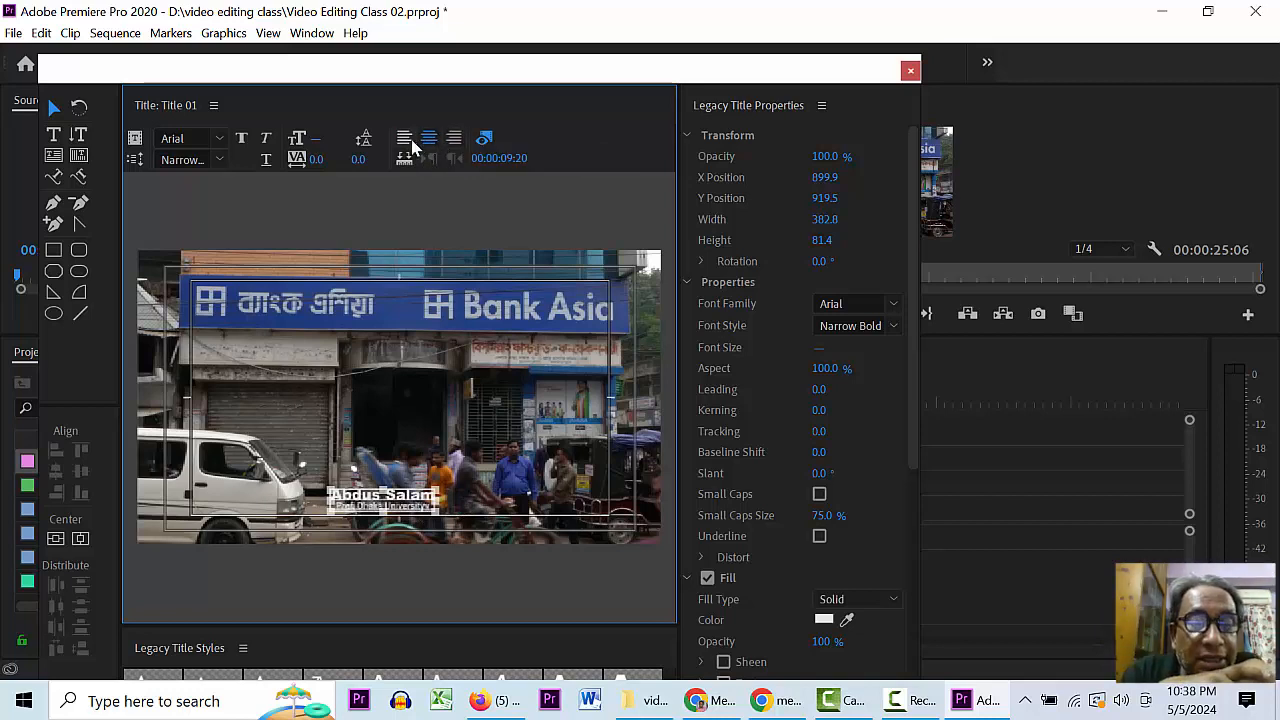
left_click(404, 138)
left_click(430, 143)
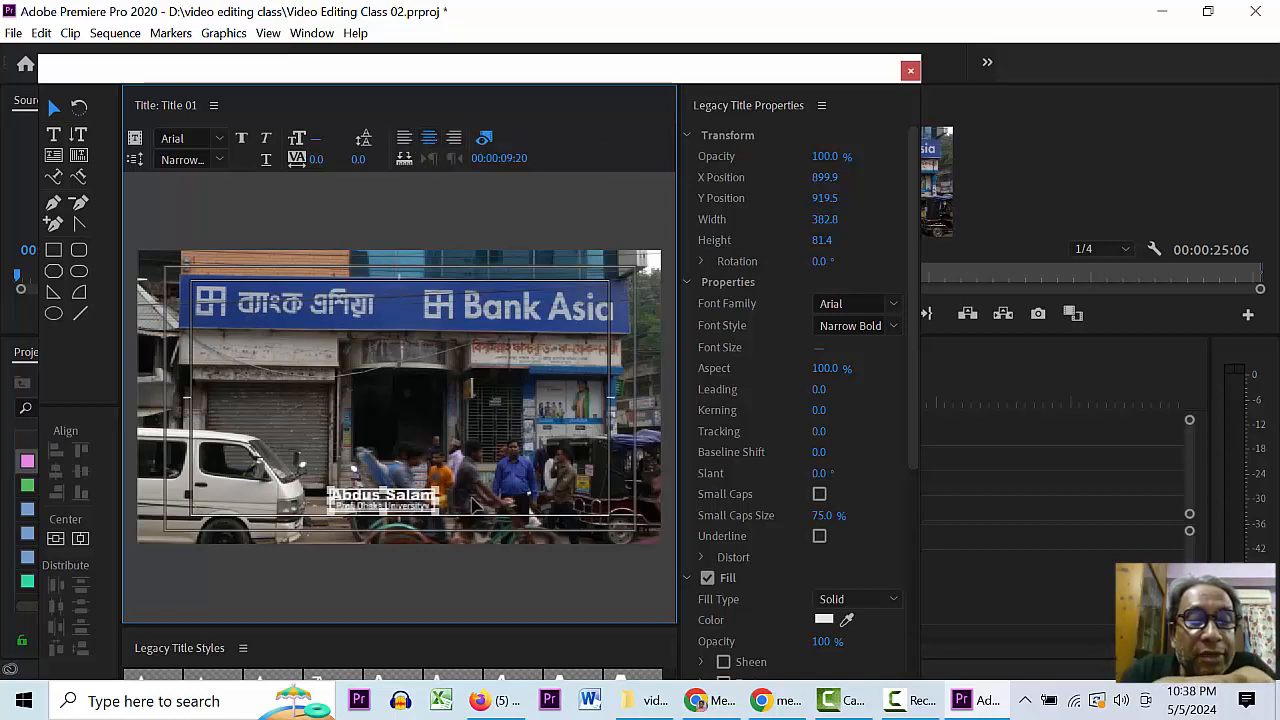
left_click(393, 518)
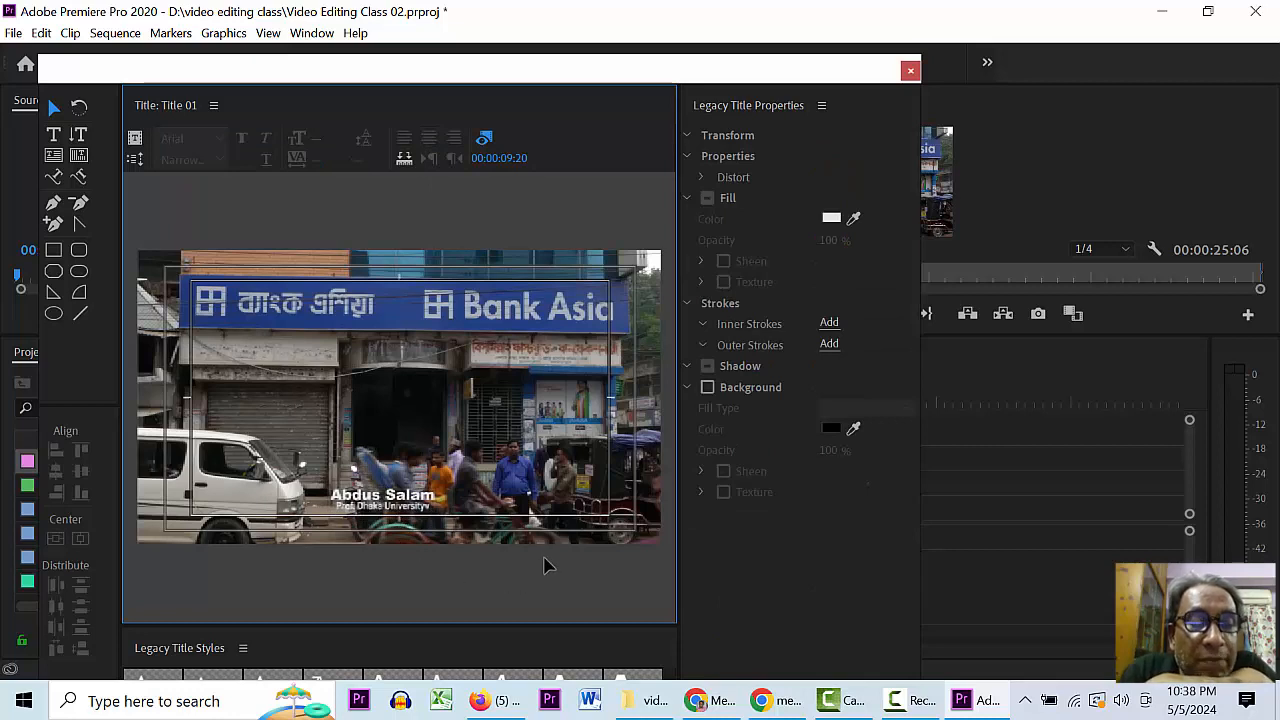
- Close the title editor and place Title 01 on track V2 above the footage
left_click(910, 72)
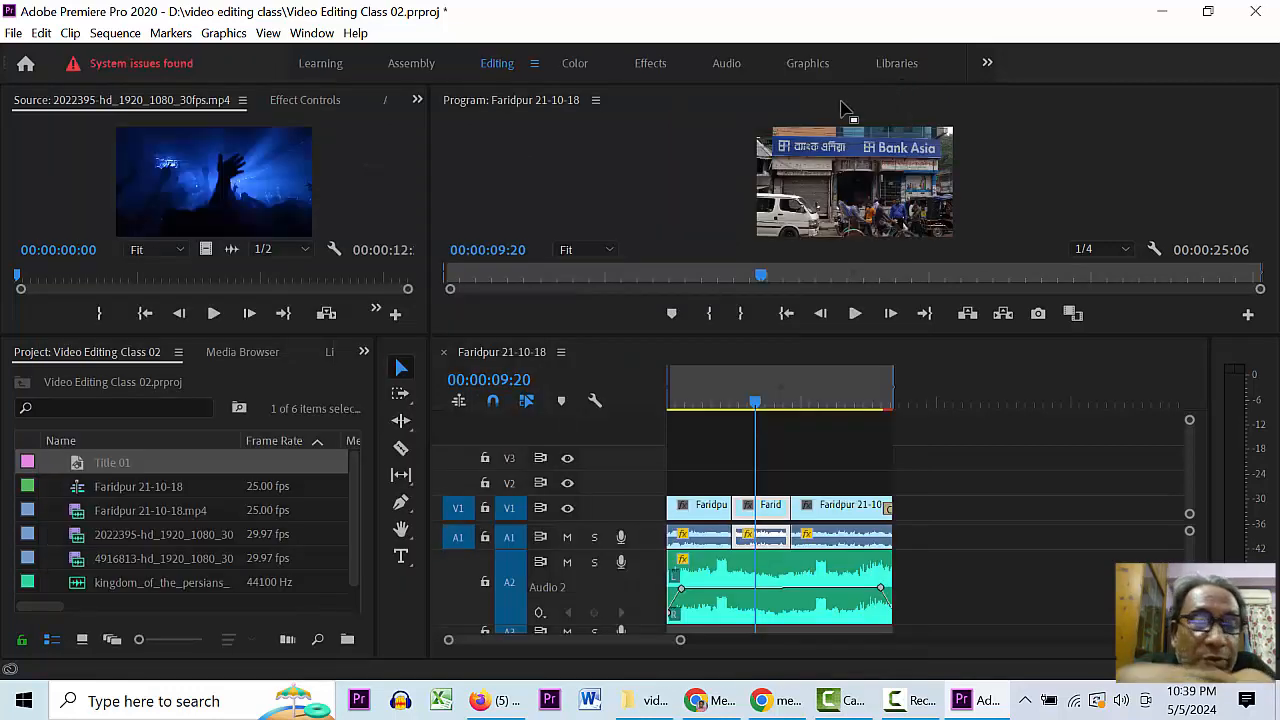
left_click(70, 468)
left_click(77, 463)
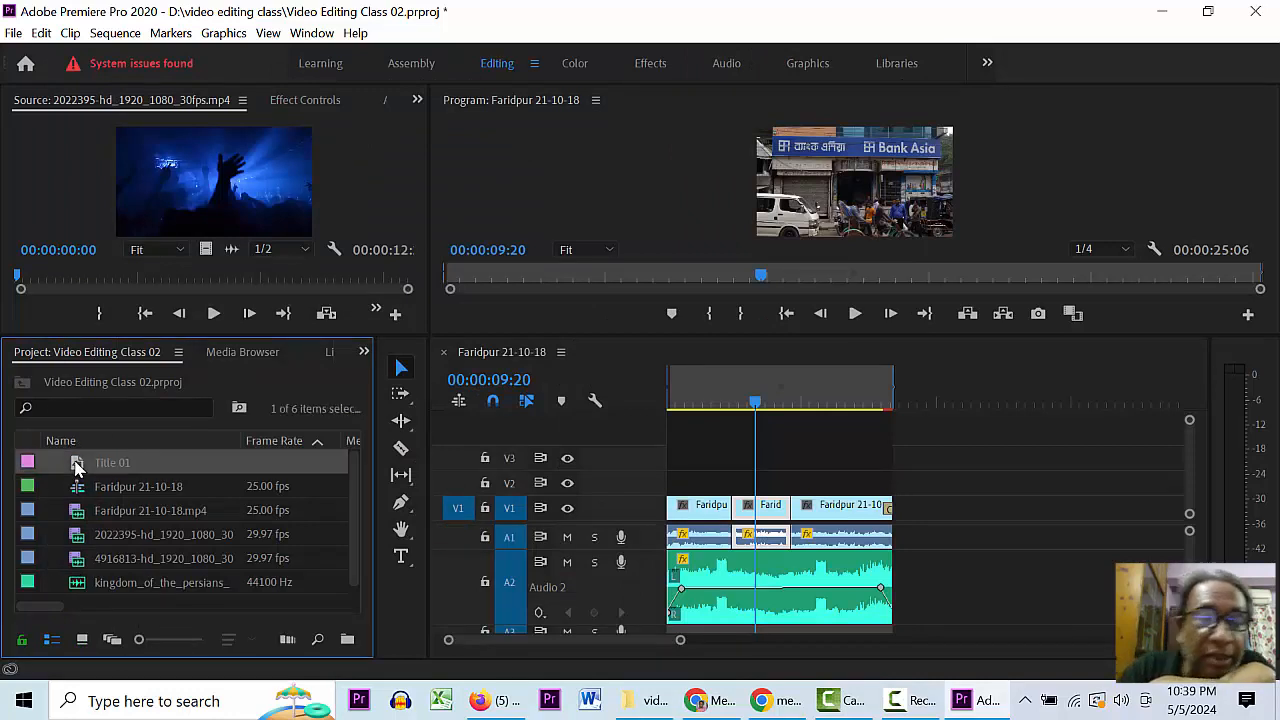
left_click_drag(80, 468, 690, 485)
left_click_drag(688, 486, 689, 485)
- Fit the sequence in the timeline and preview the title from the start
left_click(706, 401)
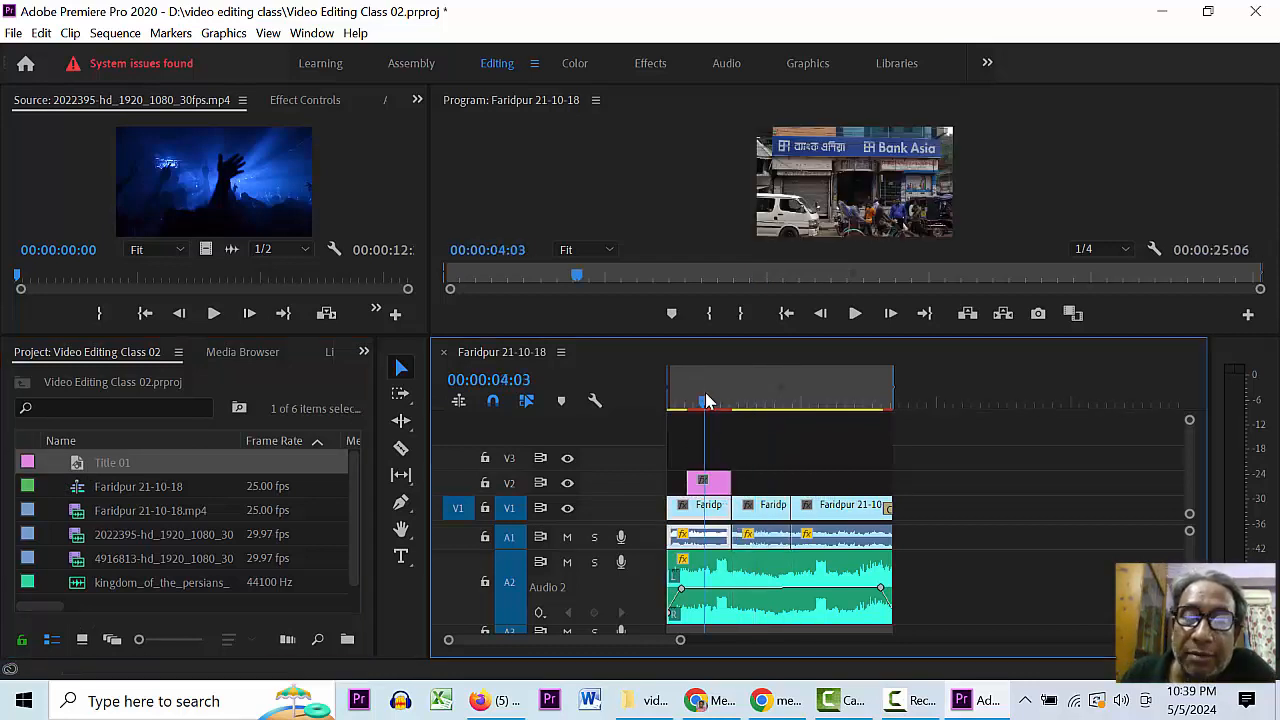
key("backslash")
key("Home")
key("space")
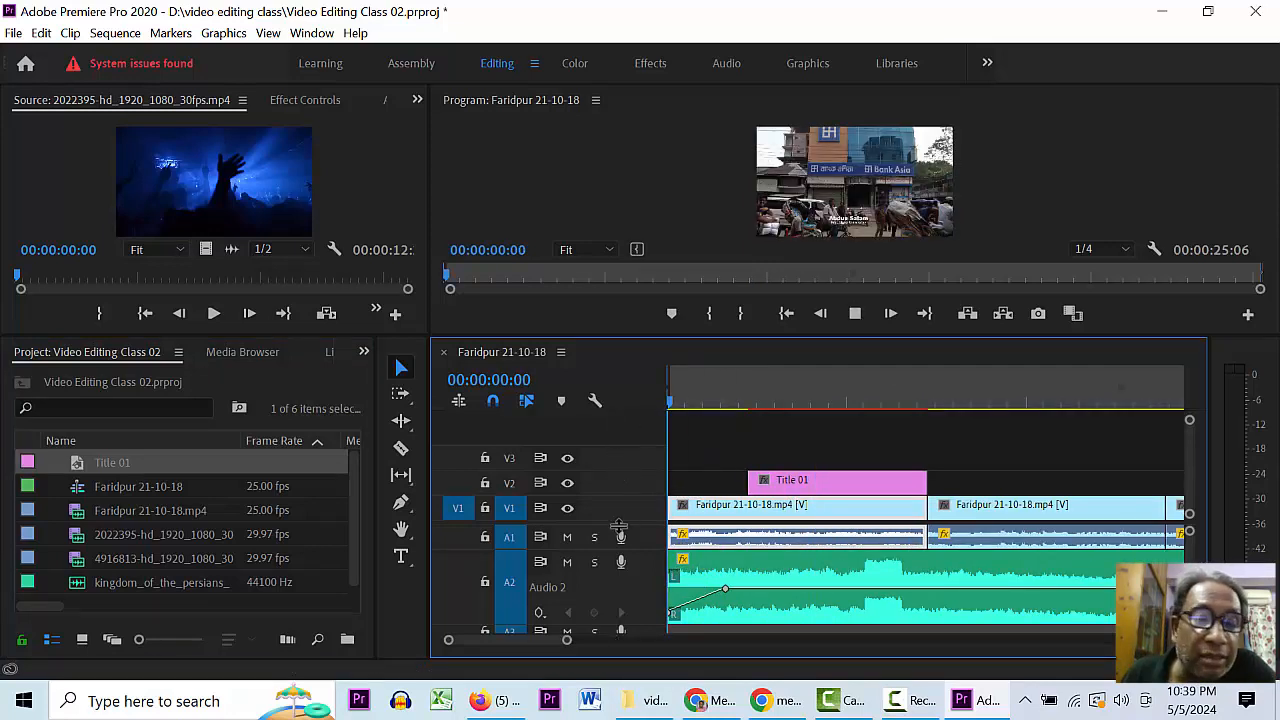
key("space")
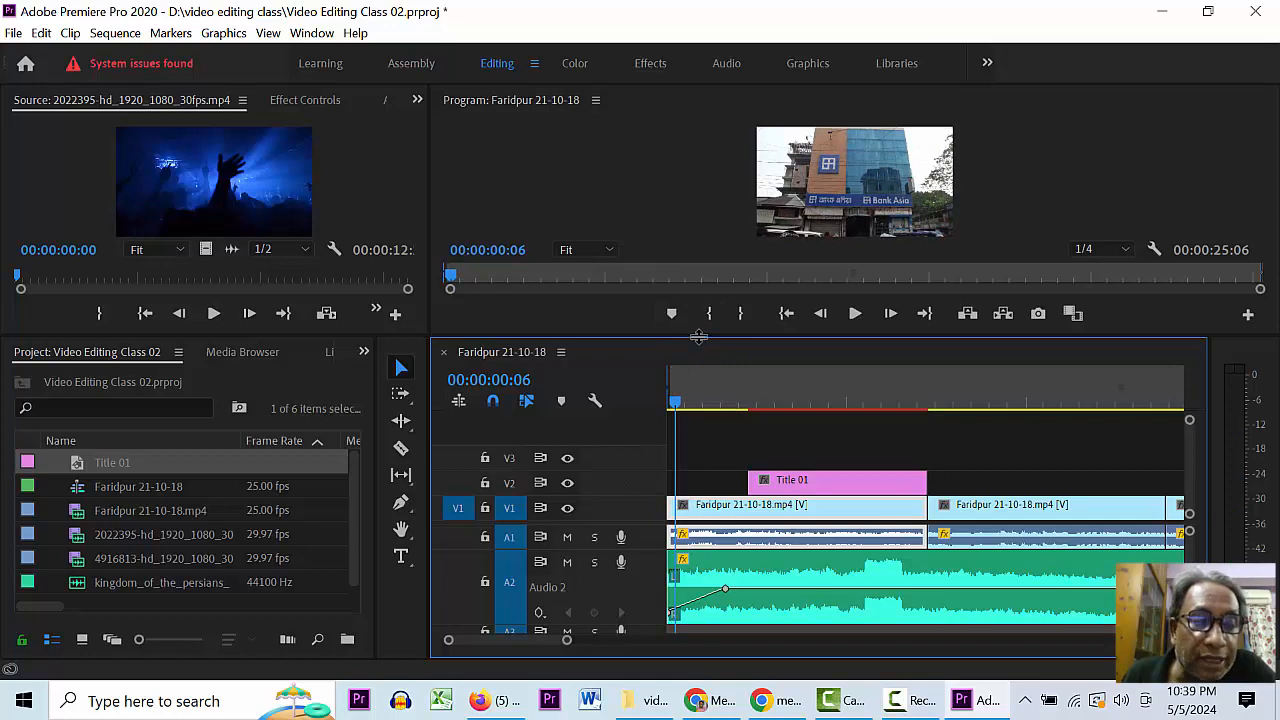
left_click_drag(699, 337, 699, 433)
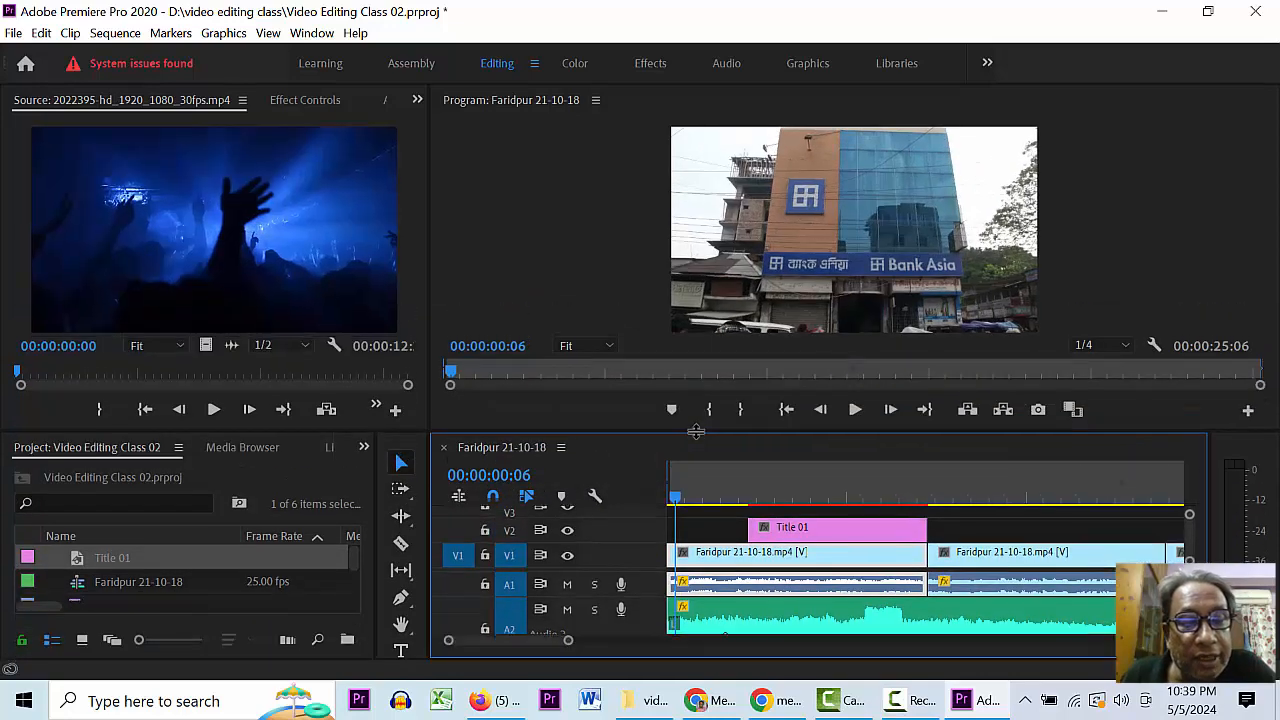
- Shift Title 01 to start at 00:00:01:11 and add cross dissolves to both ends
left_click(671, 498)
mouse_move(795, 530)
left_mouse_down()
mouse_move(746, 527)
mouse_move(778, 530)
left_mouse_up()
key("space")
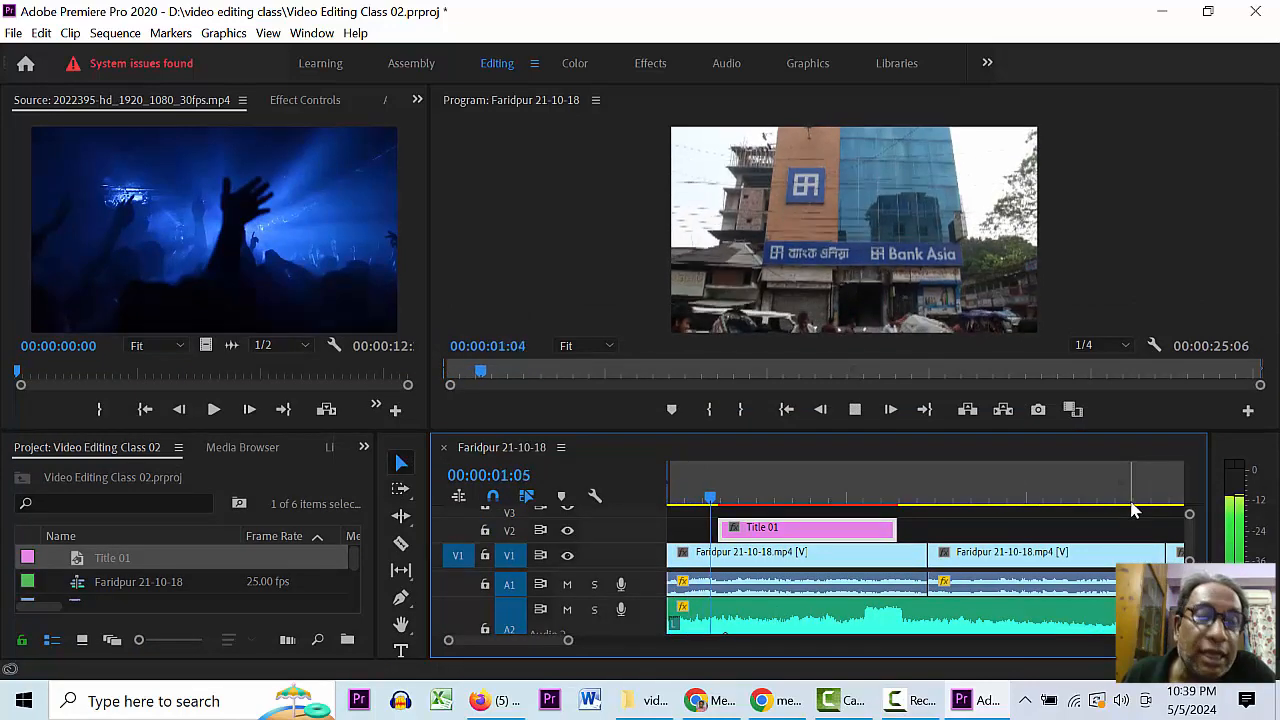
key("space")
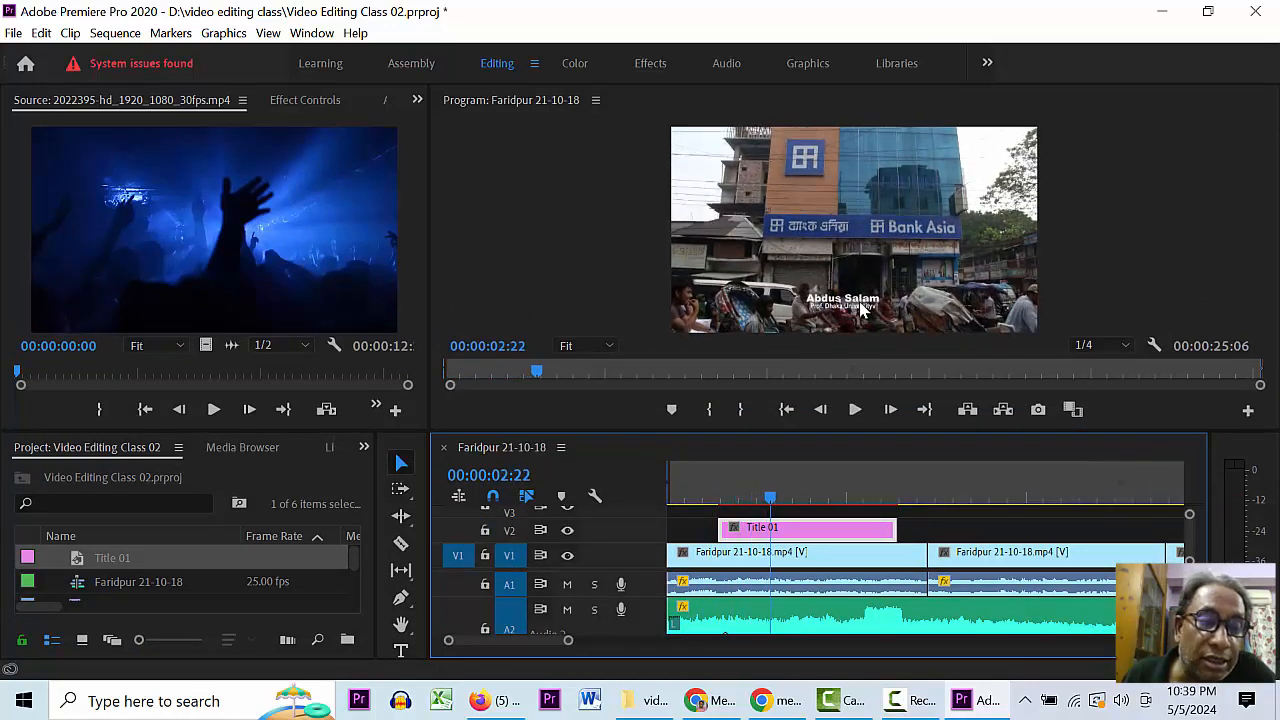
key("space")
key("space")
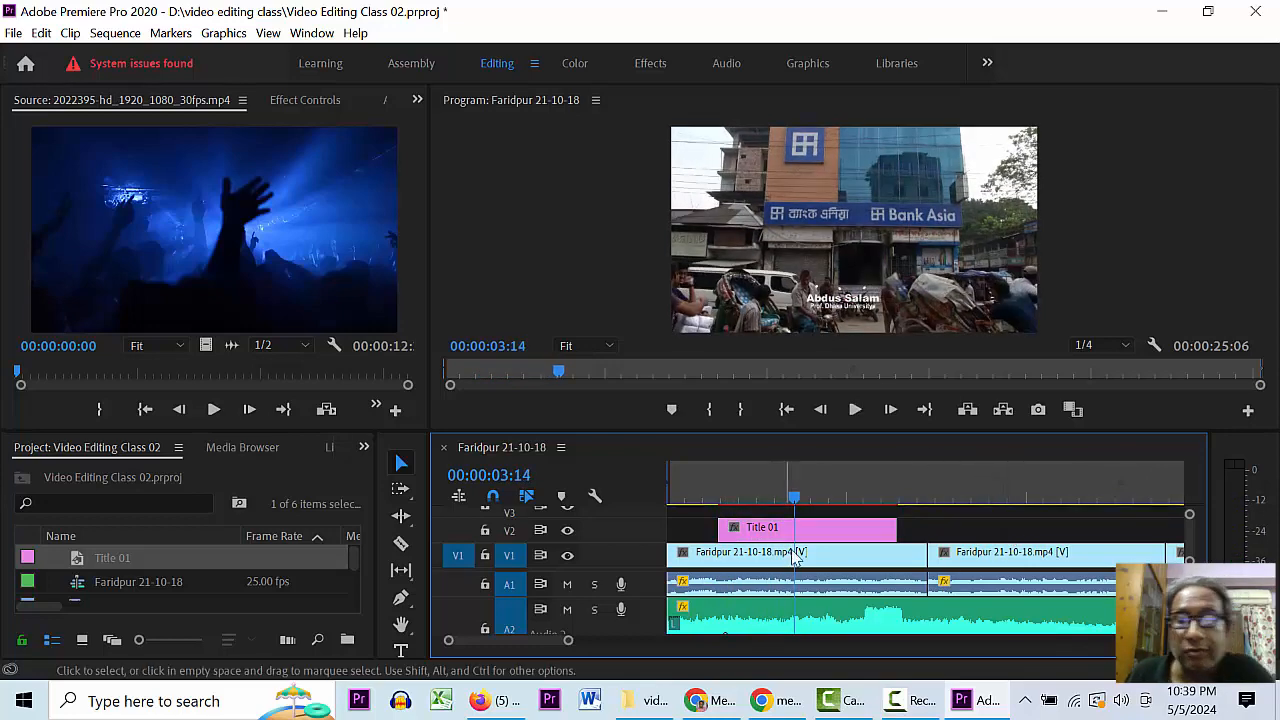
left_click(799, 536)
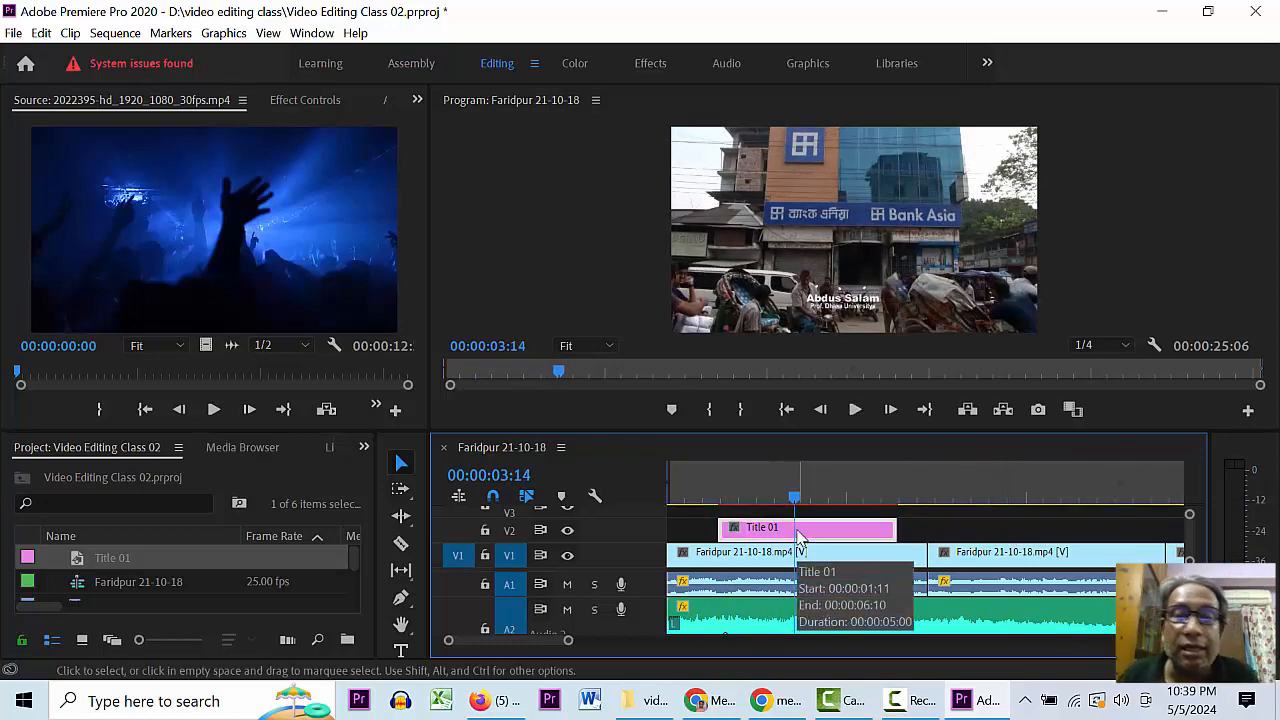
key("shift+d")
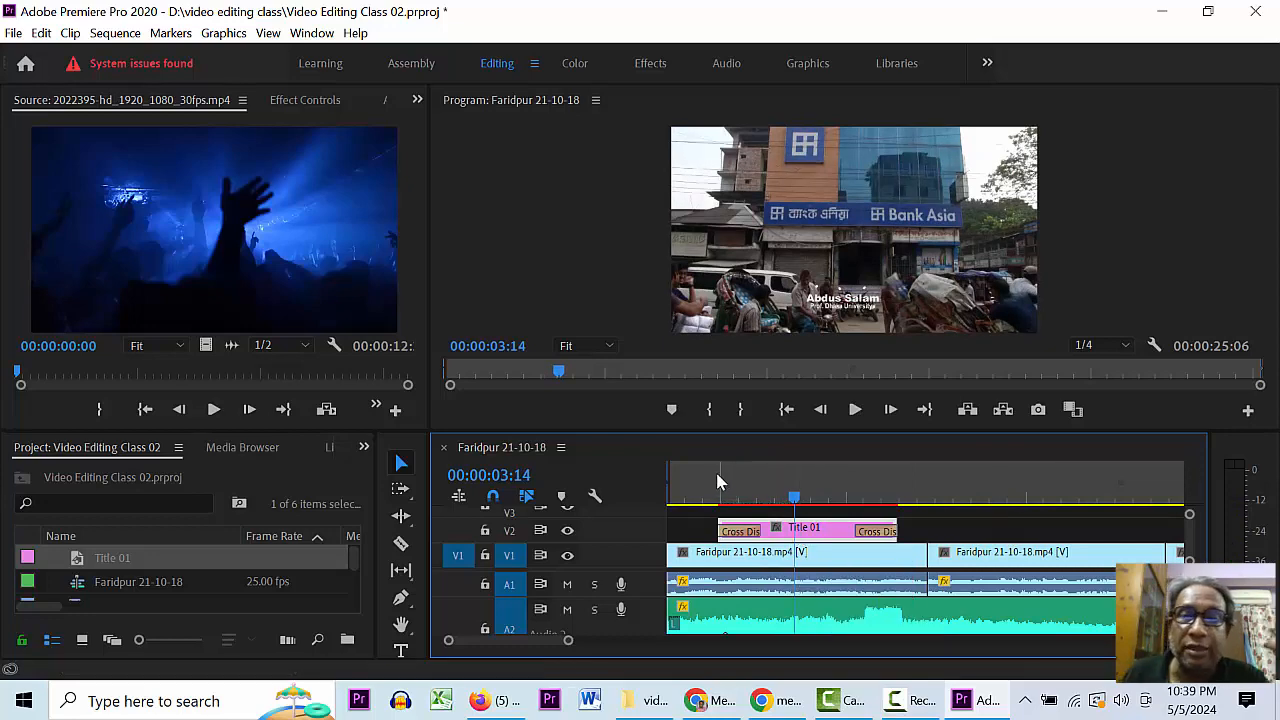
- Preview Title 01's fade-in and fade-out, then show the Project panel group's panel list
left_click(717, 482)
key("space")
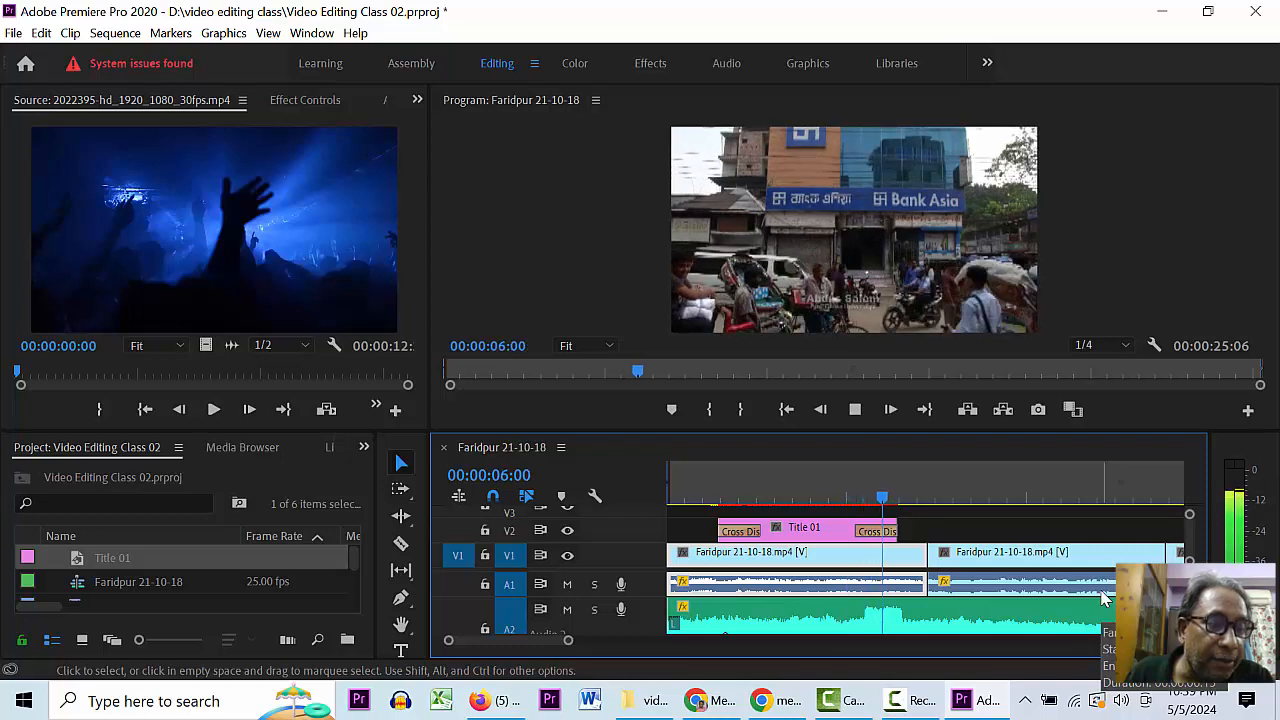
key("space")
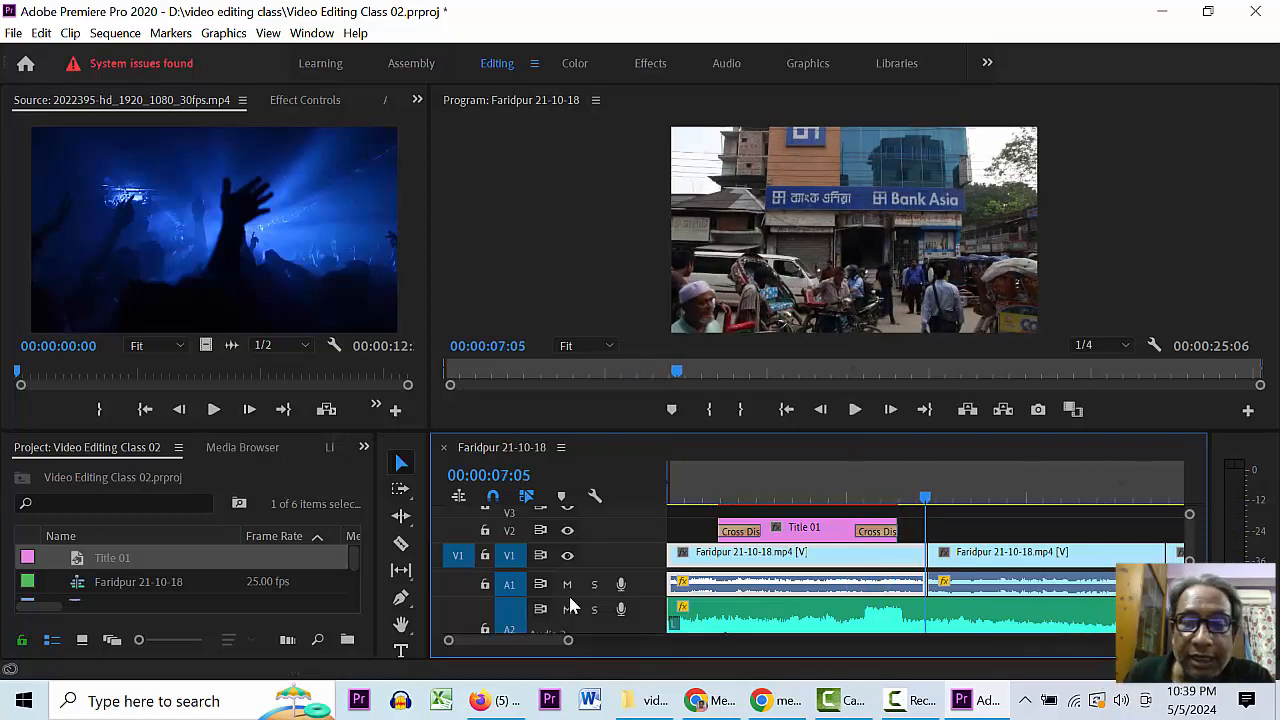
left_click(364, 448)
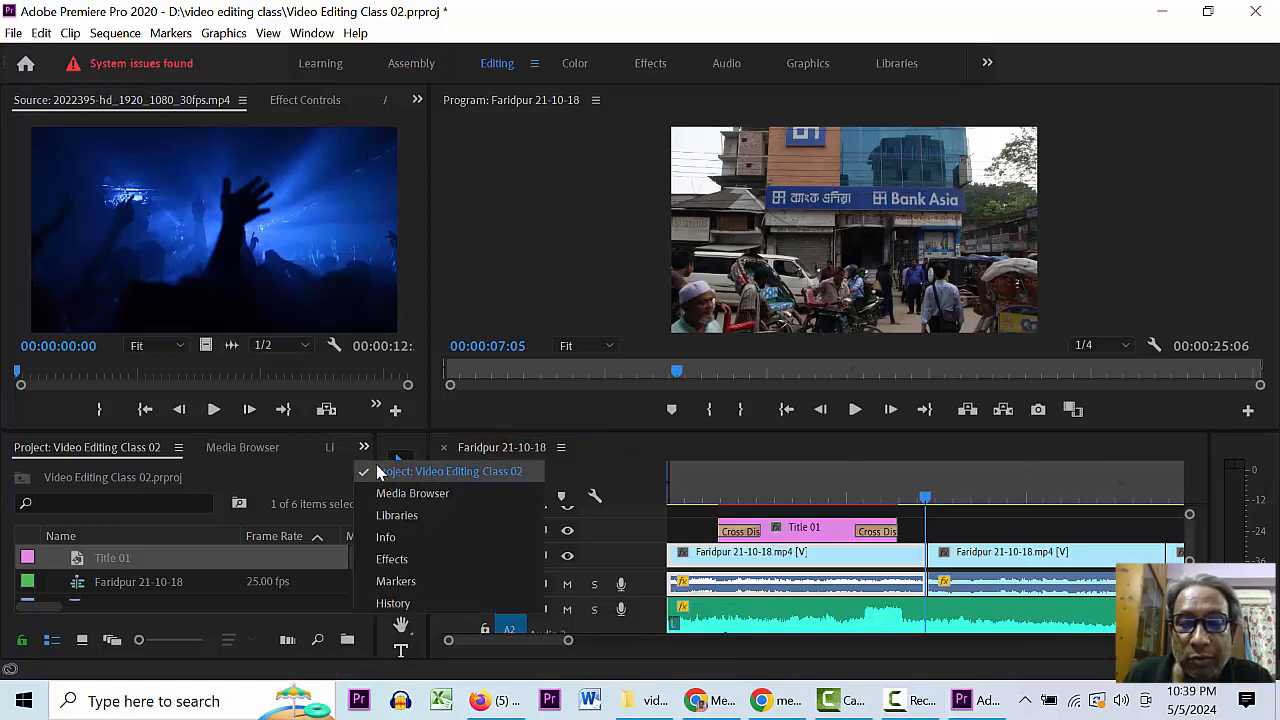
- Swap Title 01's opening Cross Dissolve for Band Slide from Video Transitions > Slide
left_click(395, 560)
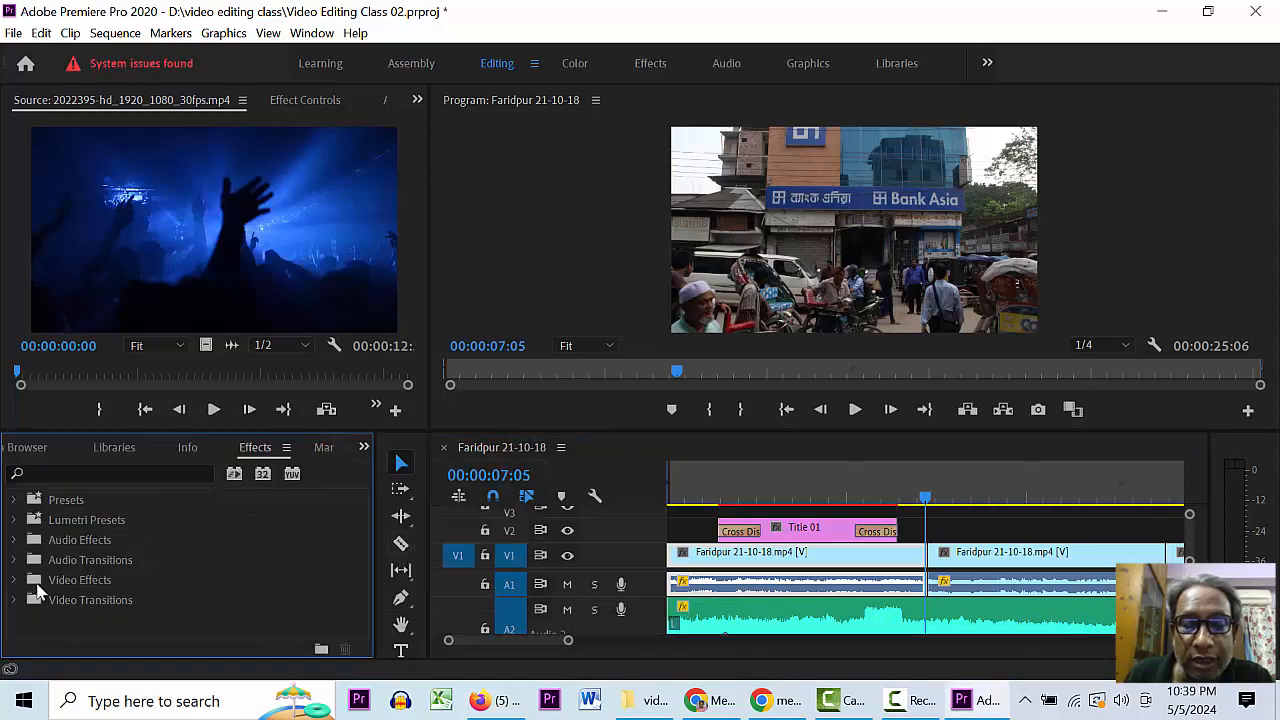
left_click(15, 580)
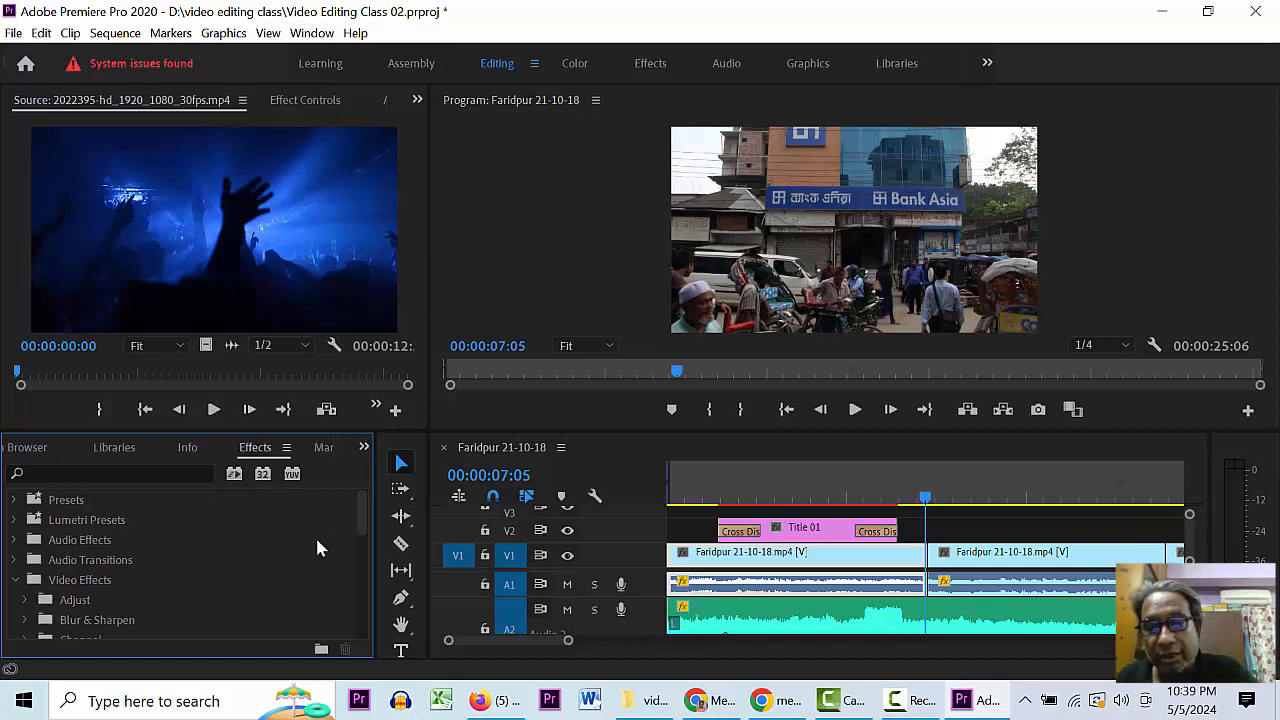
left_click_drag(353, 502, 349, 614)
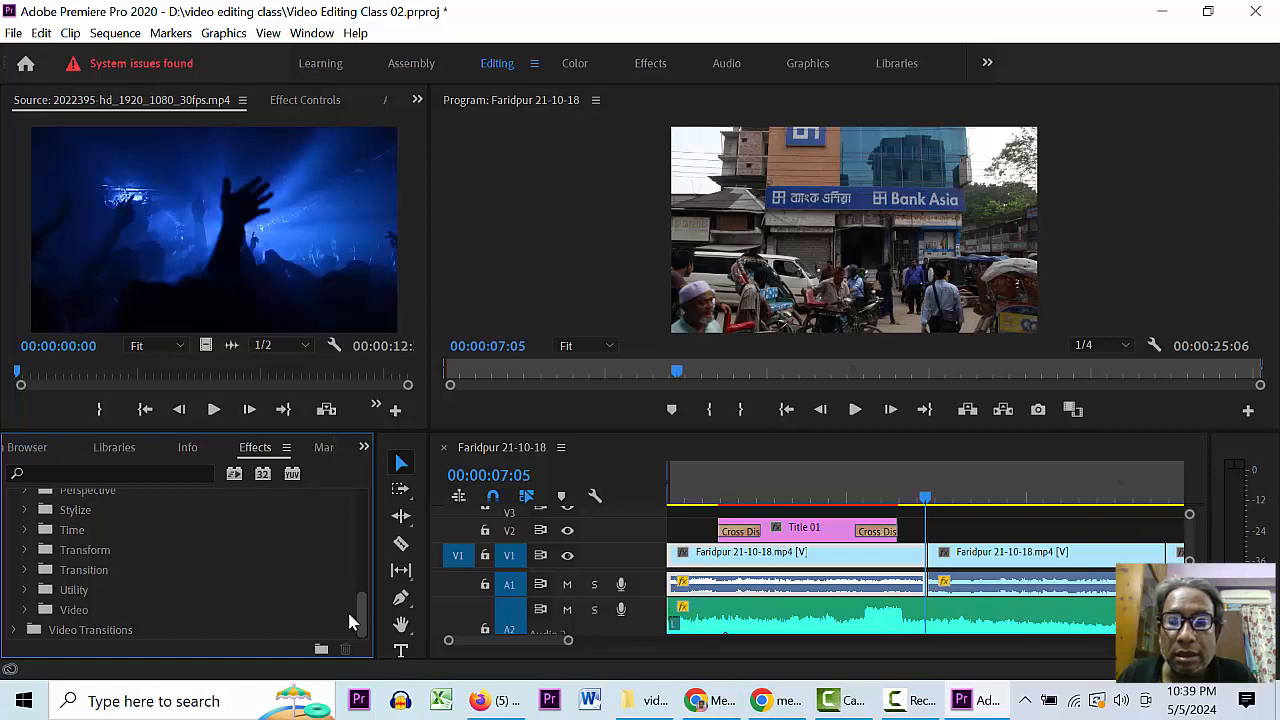
left_click_drag(349, 617, 383, 486)
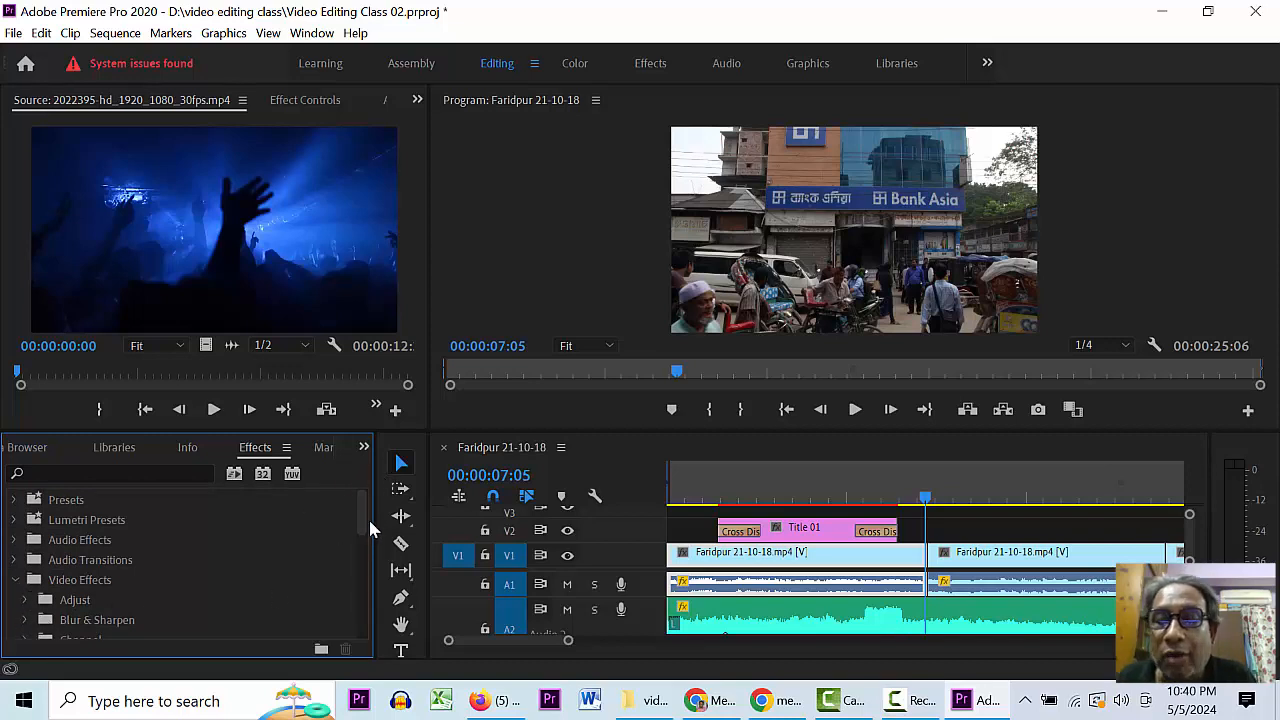
left_click_drag(370, 527, 356, 623)
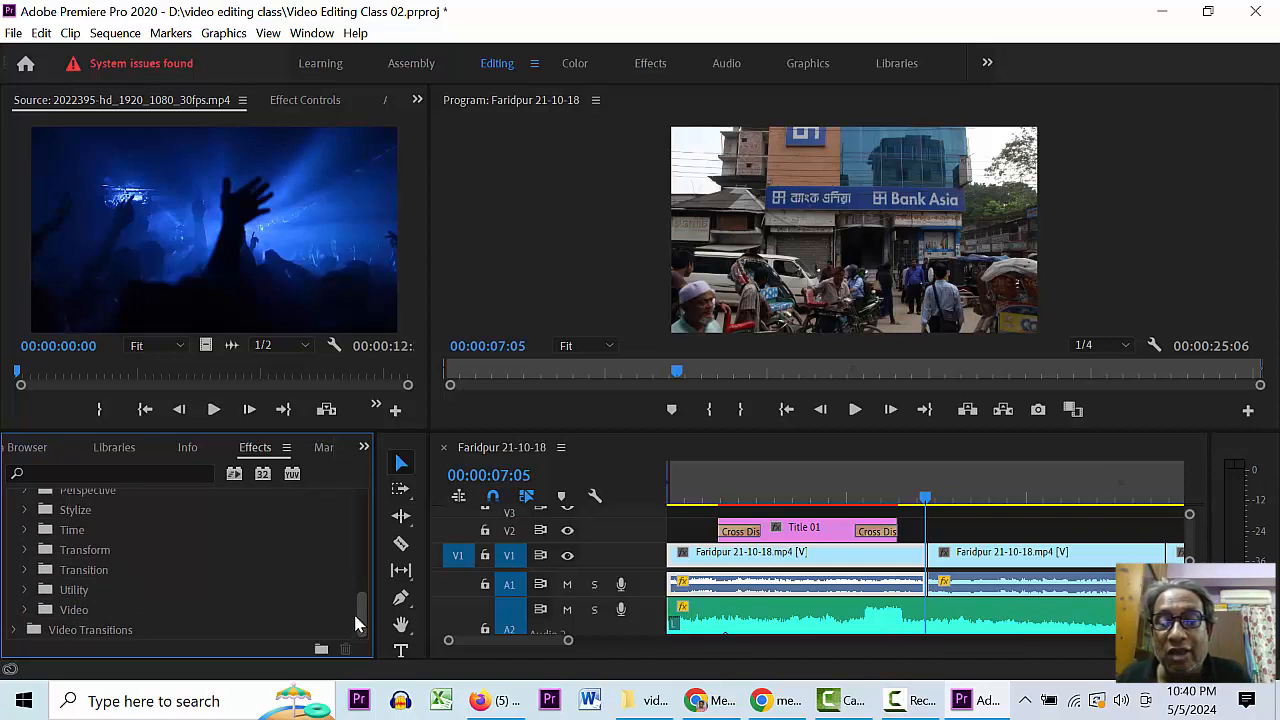
left_click(16, 631)
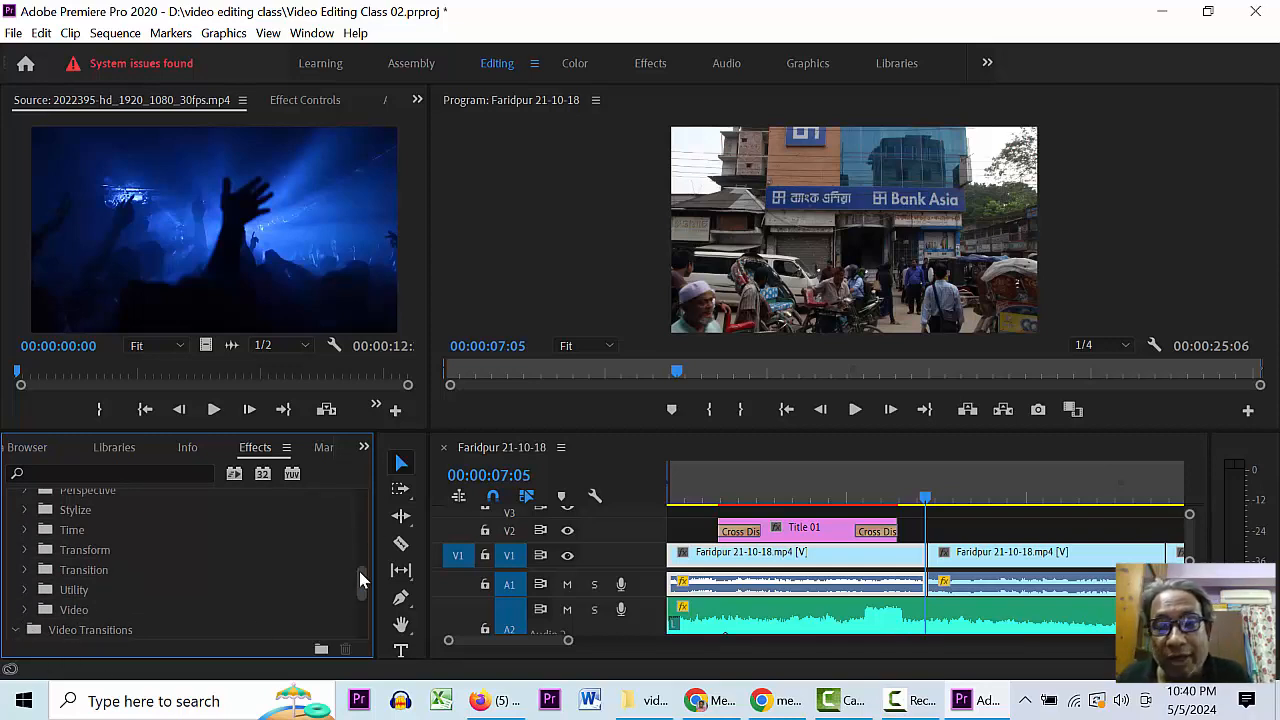
left_click_drag(360, 571, 352, 613)
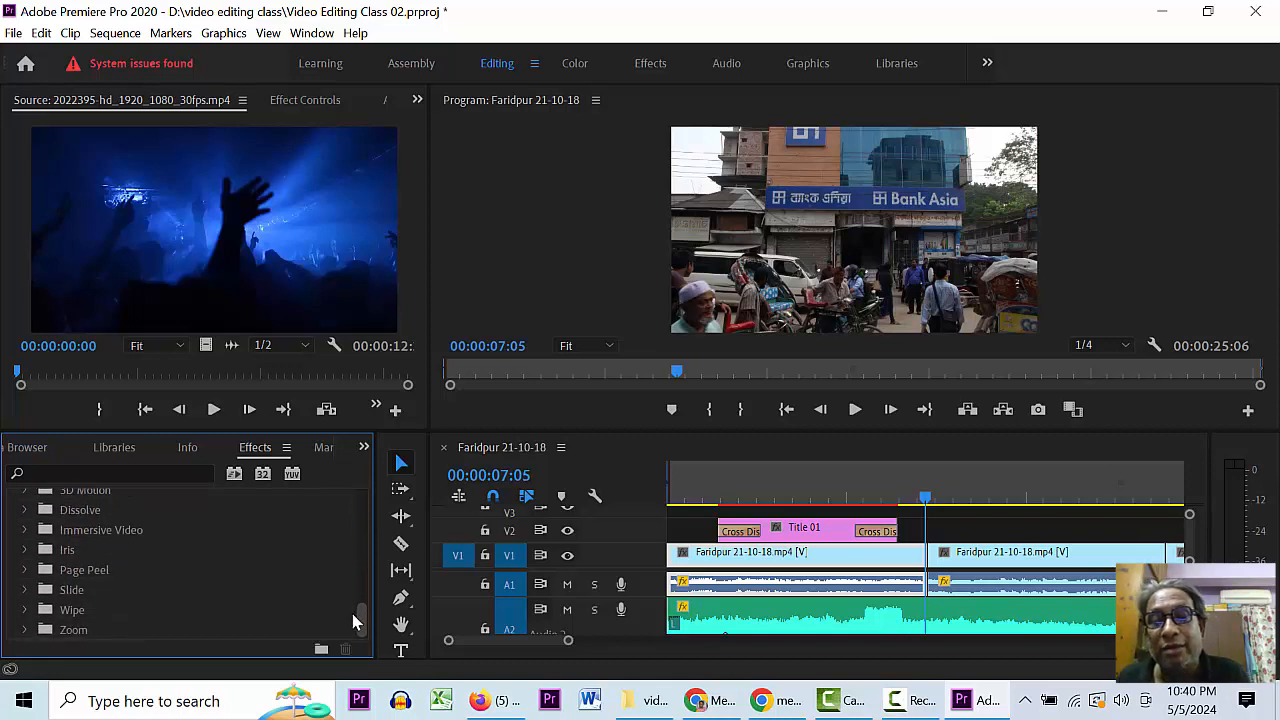
left_click(25, 591)
left_click_drag(70, 612, 740, 533)
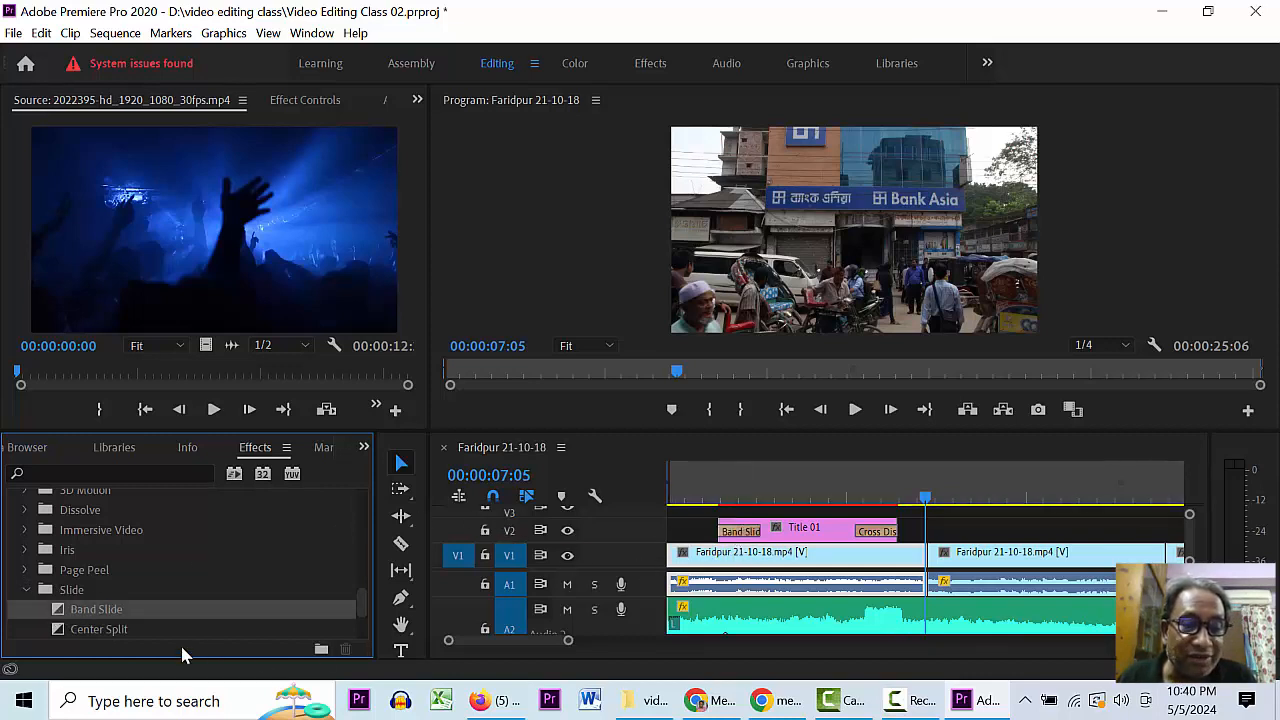
- Swap Title 01's closing Cross Dissolve for Band Slide and preview both transitions
left_click_drag(64, 606, 884, 540)
left_click(702, 497)
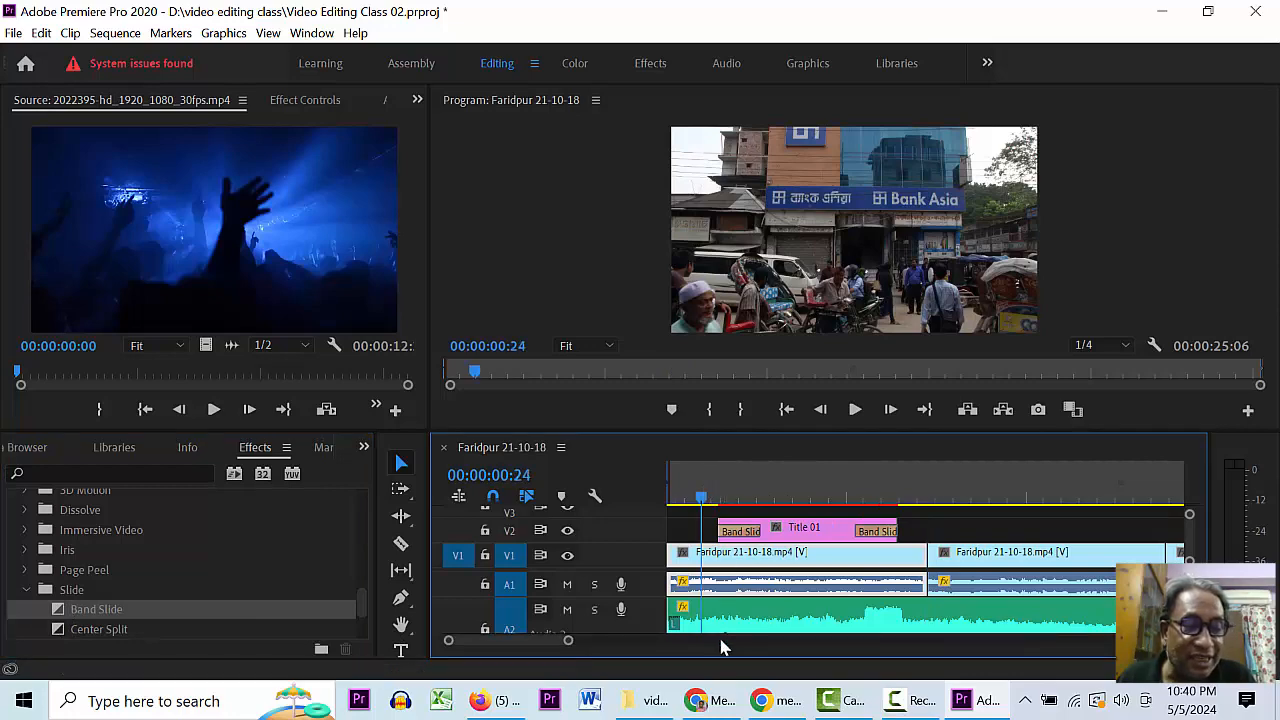
key("space")
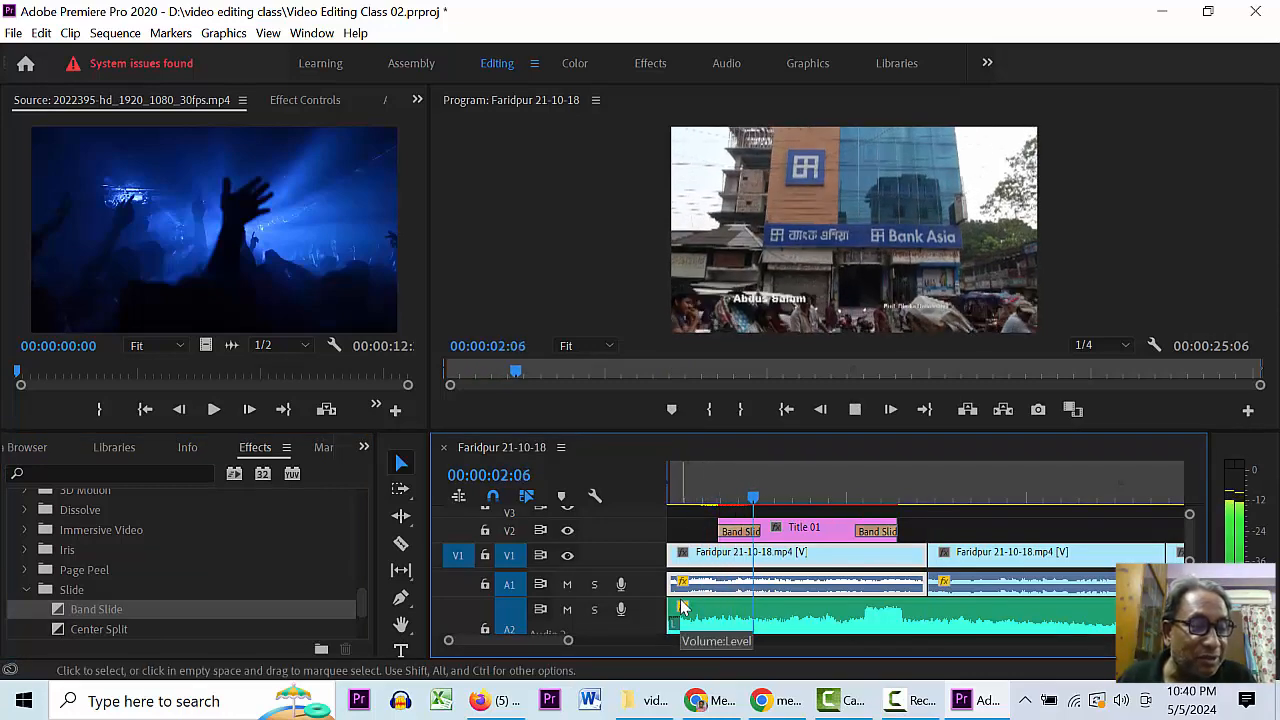
key("space")
key("space")
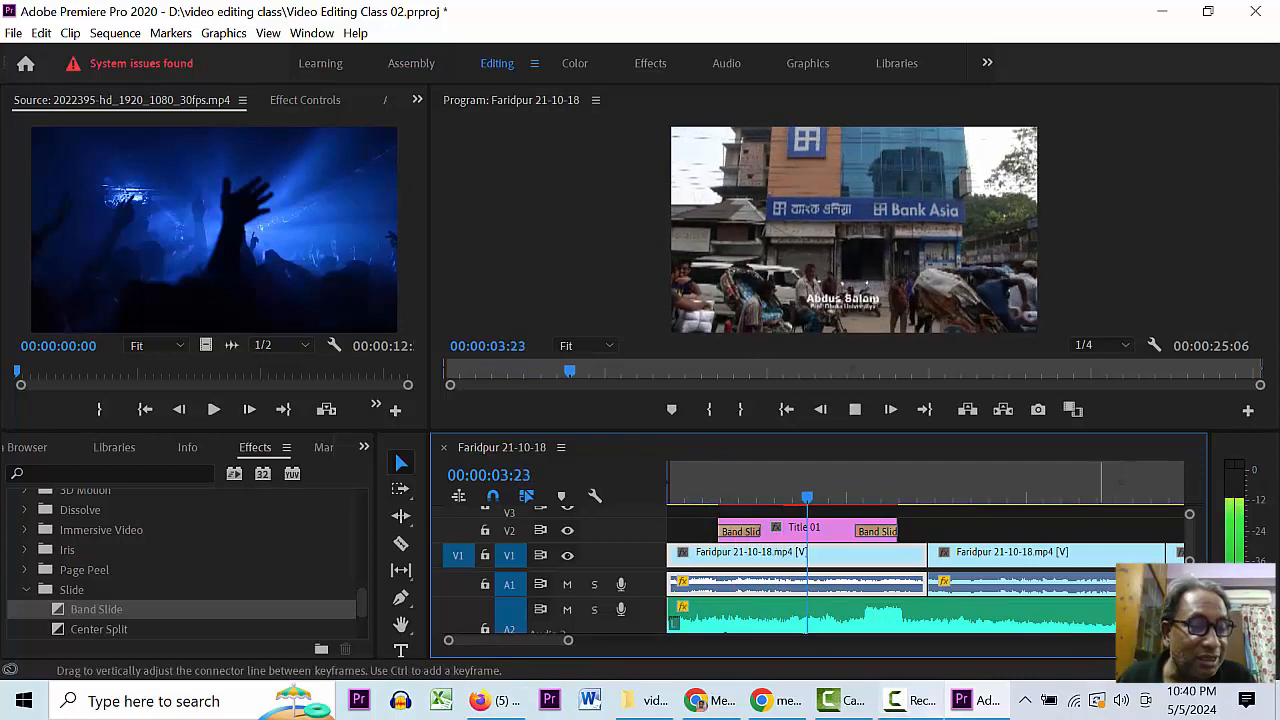
mouse_move(628, 697)
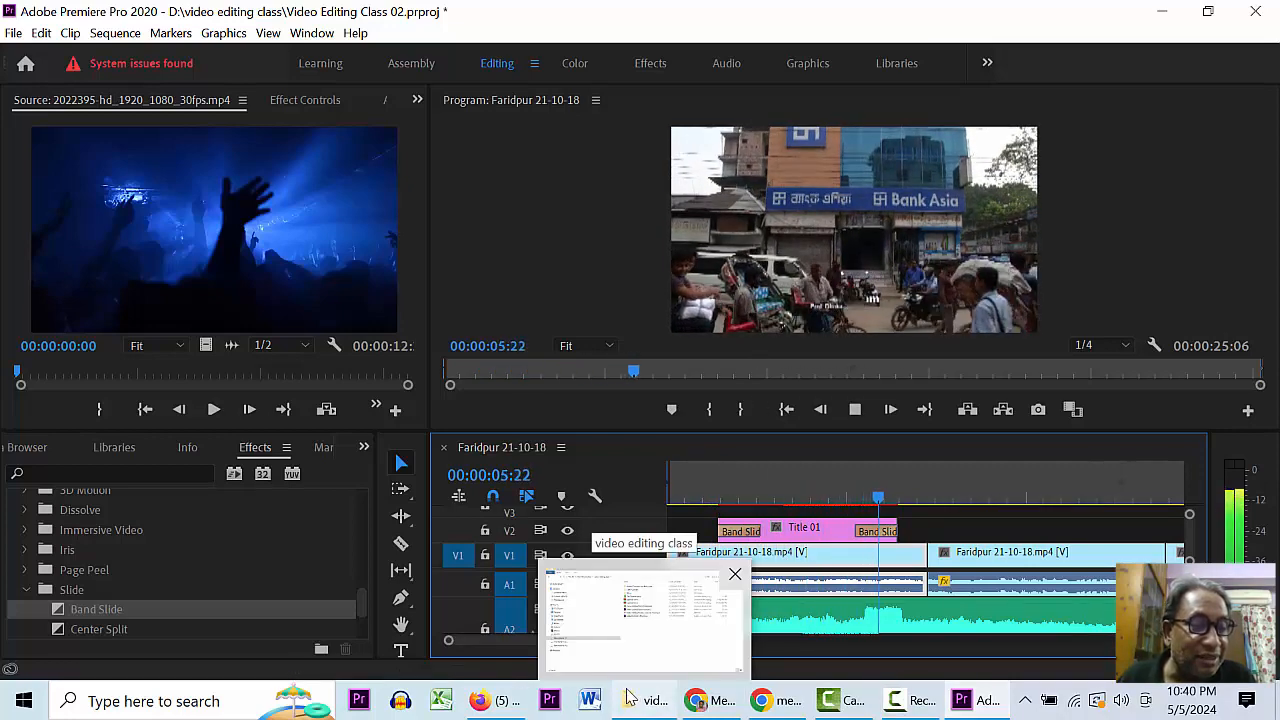
key("space")
left_click(711, 497)
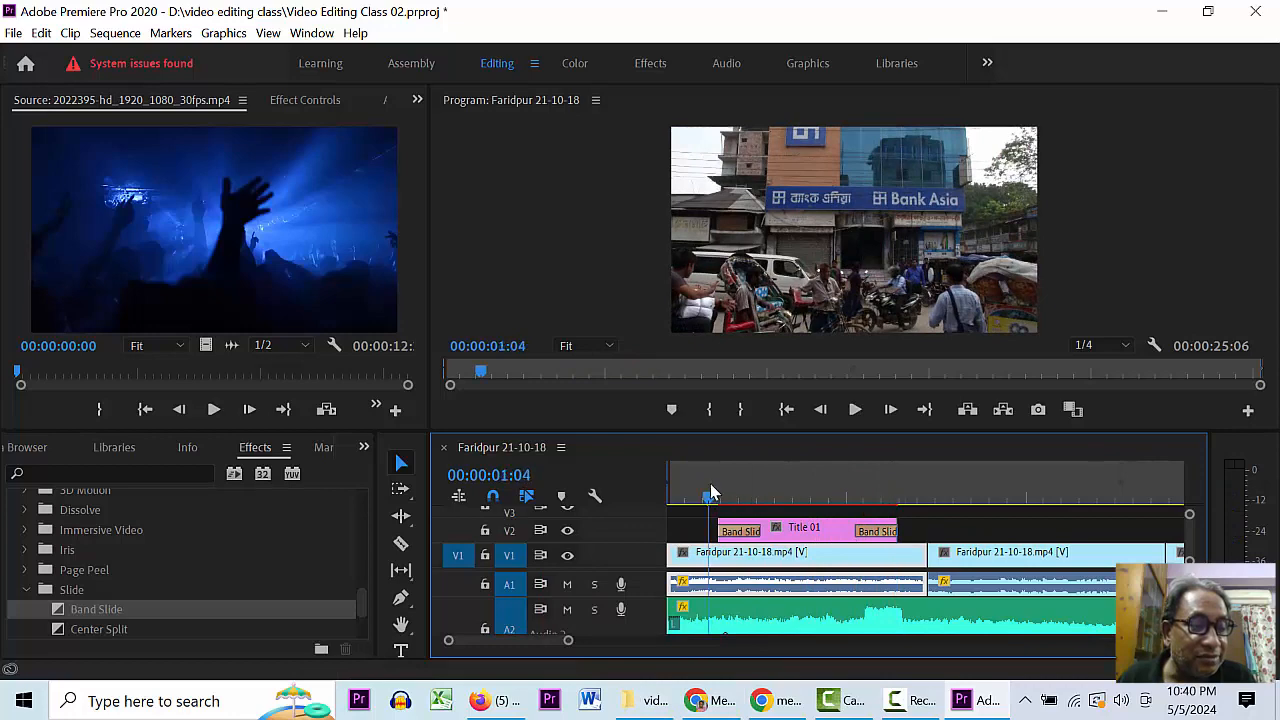
key("space")
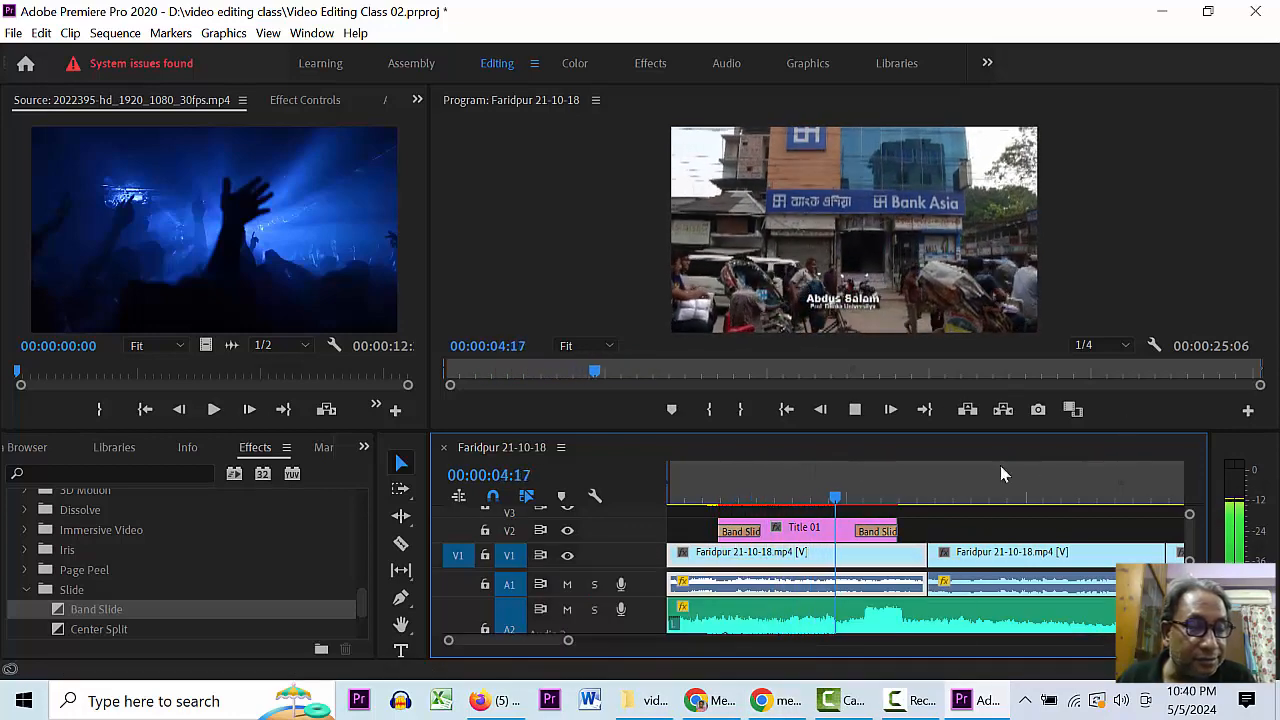
key("space")
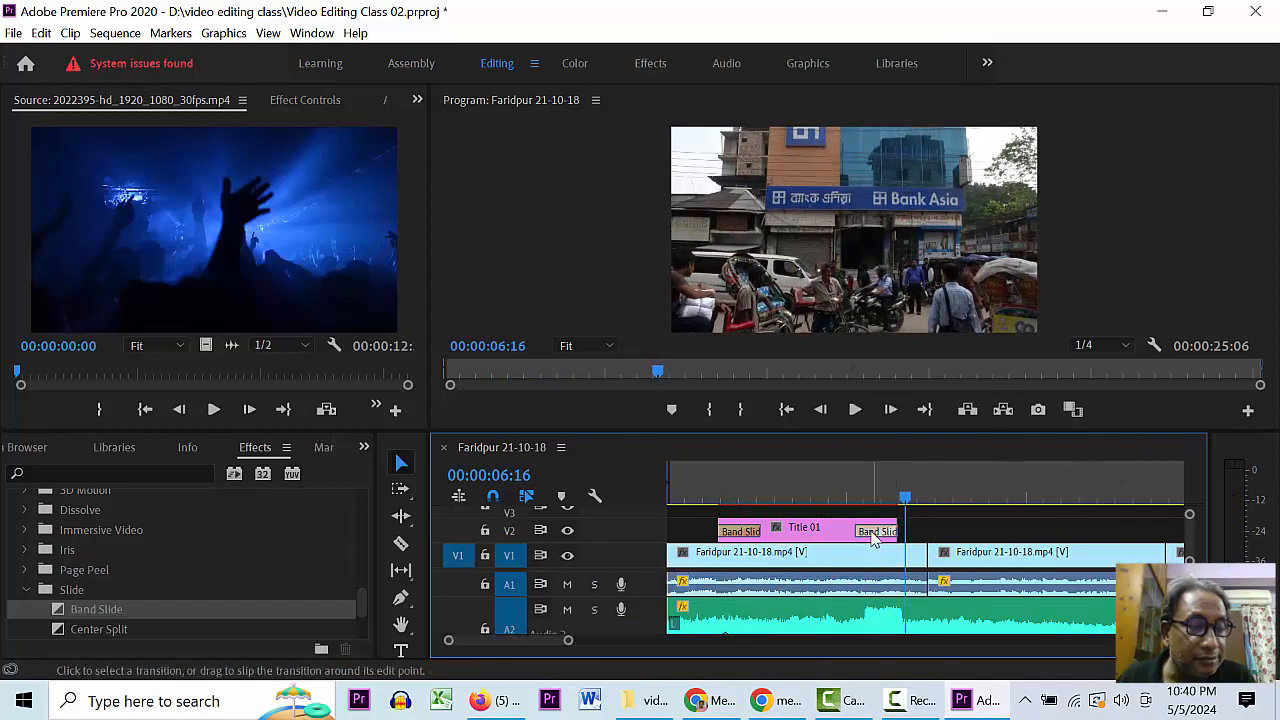
- Delete the ending Band Slide, trial Page Peel there, and undo it
left_click(875, 537)
key("Delete")
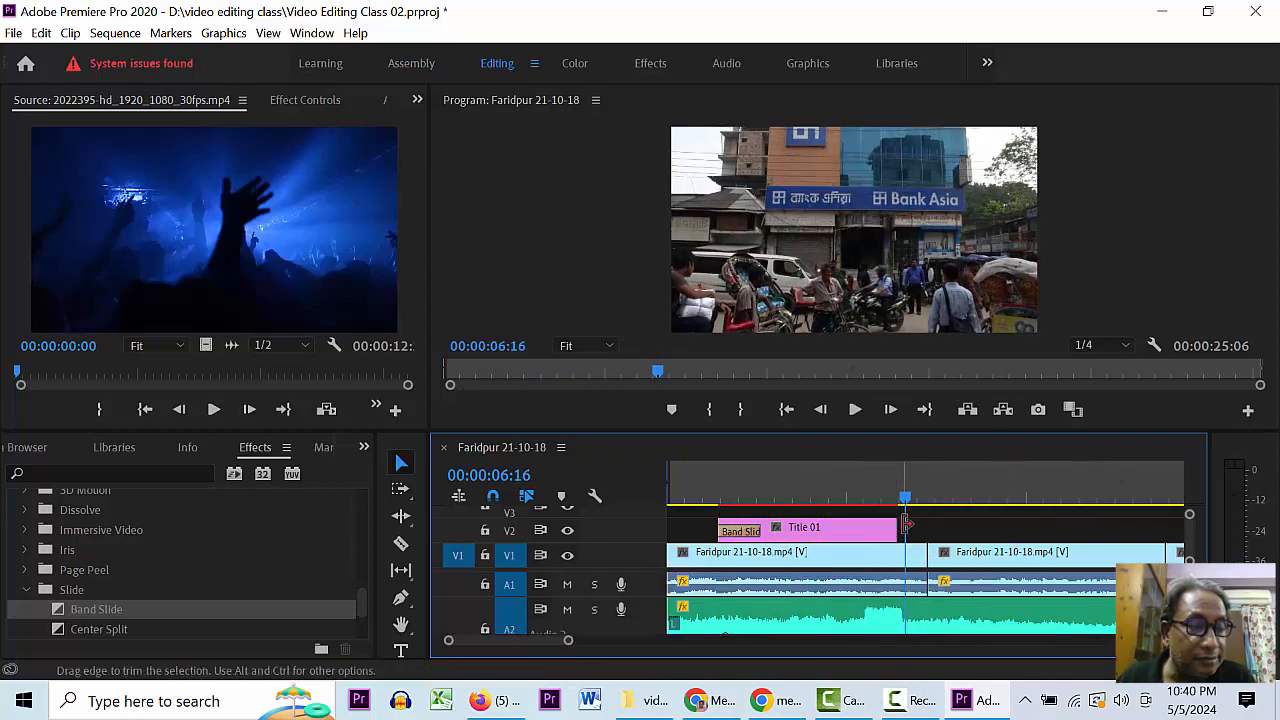
left_click(25, 570)
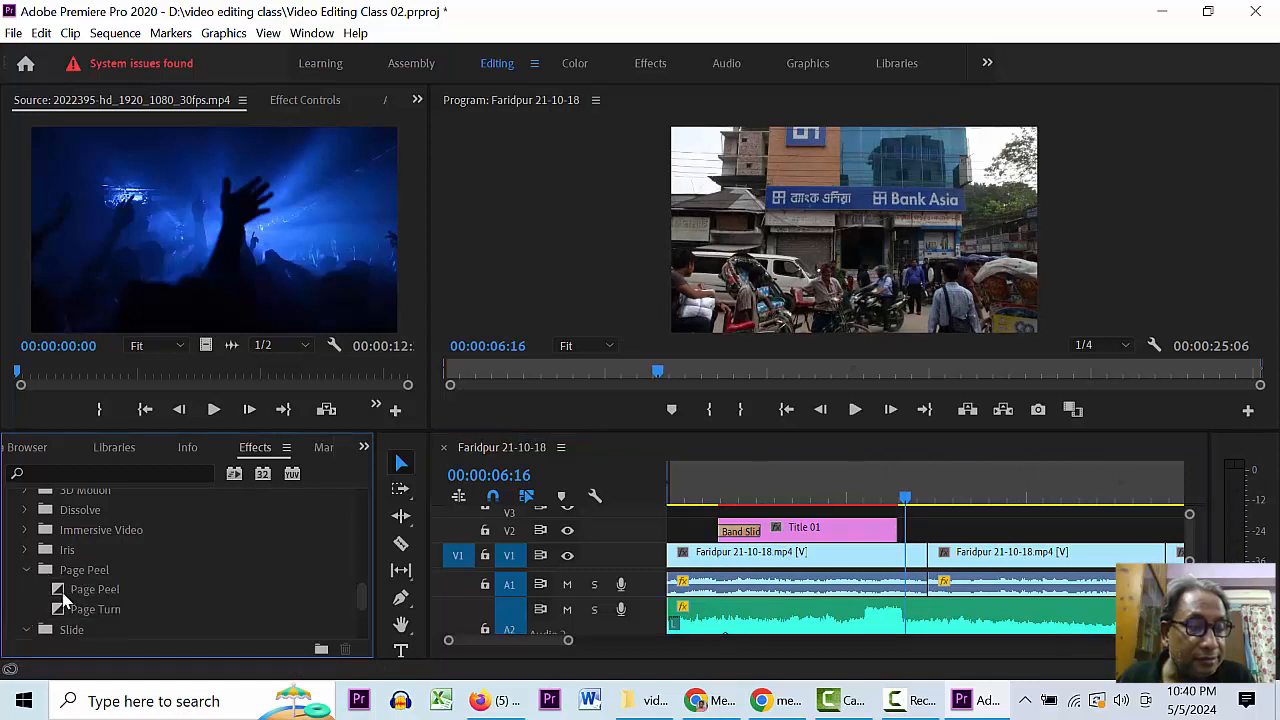
left_click_drag(62, 595, 892, 536)
left_click(836, 493)
key("space")
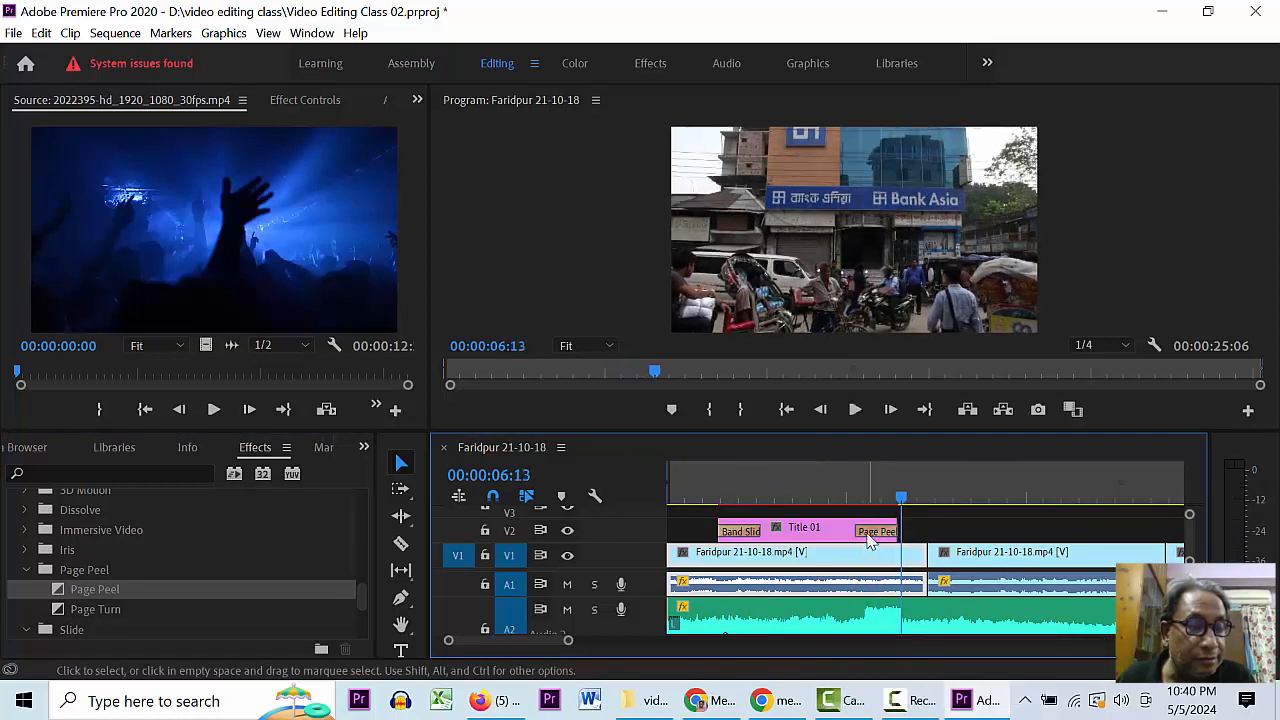
key("ctrl+z")
- Apply 3D Motion > Cube Spin to the end of Title 01 and preview it
scroll(160, 585, "up", 3)
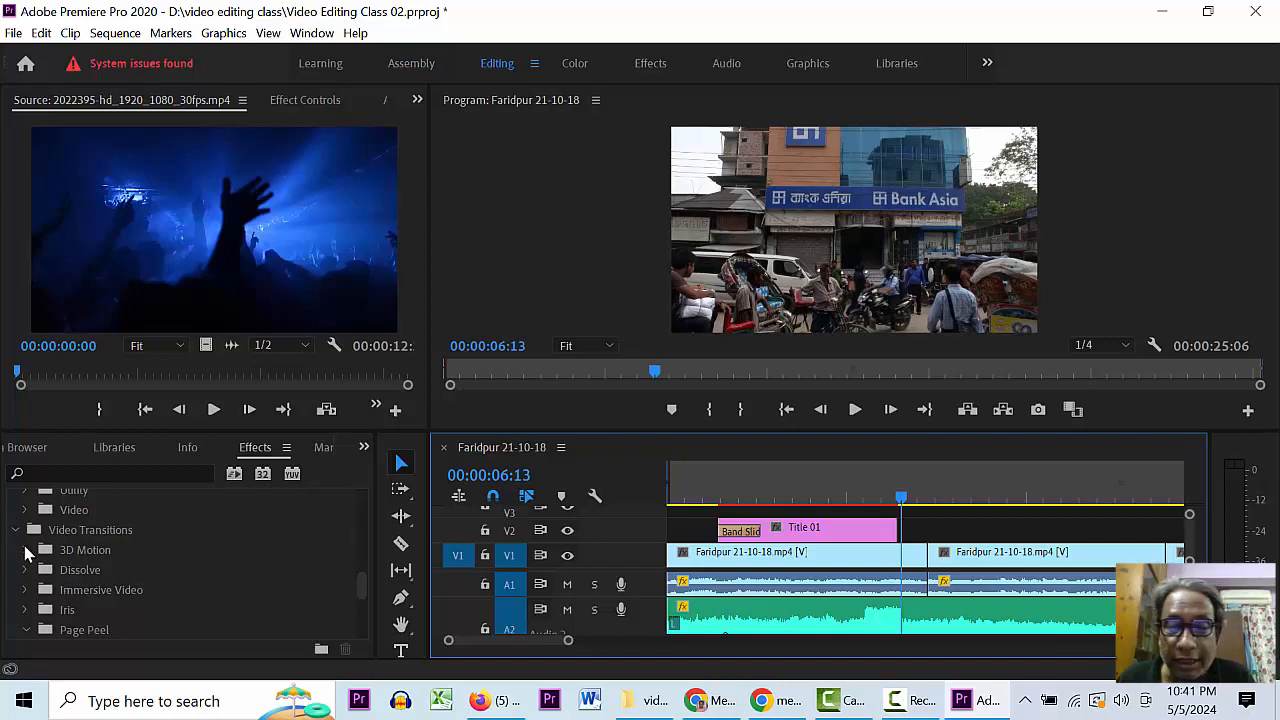
left_click(25, 550)
left_click_drag(62, 580, 897, 531)
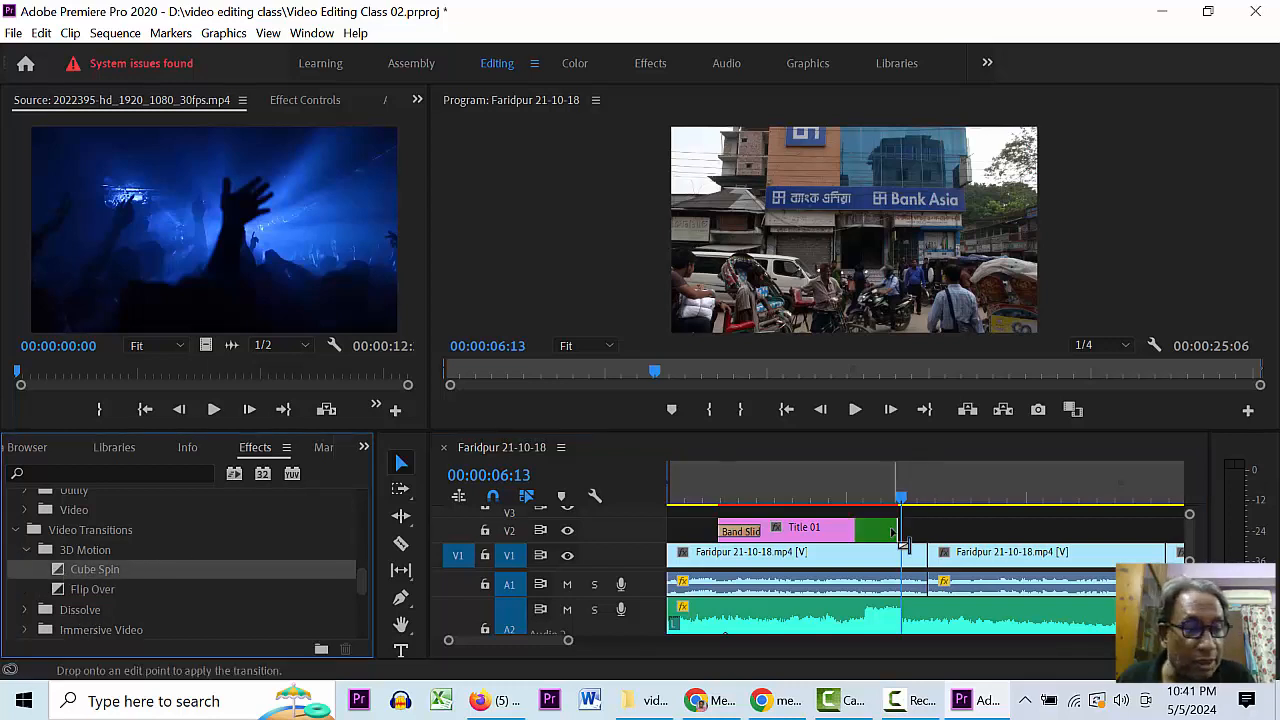
left_click(843, 497)
key("space")
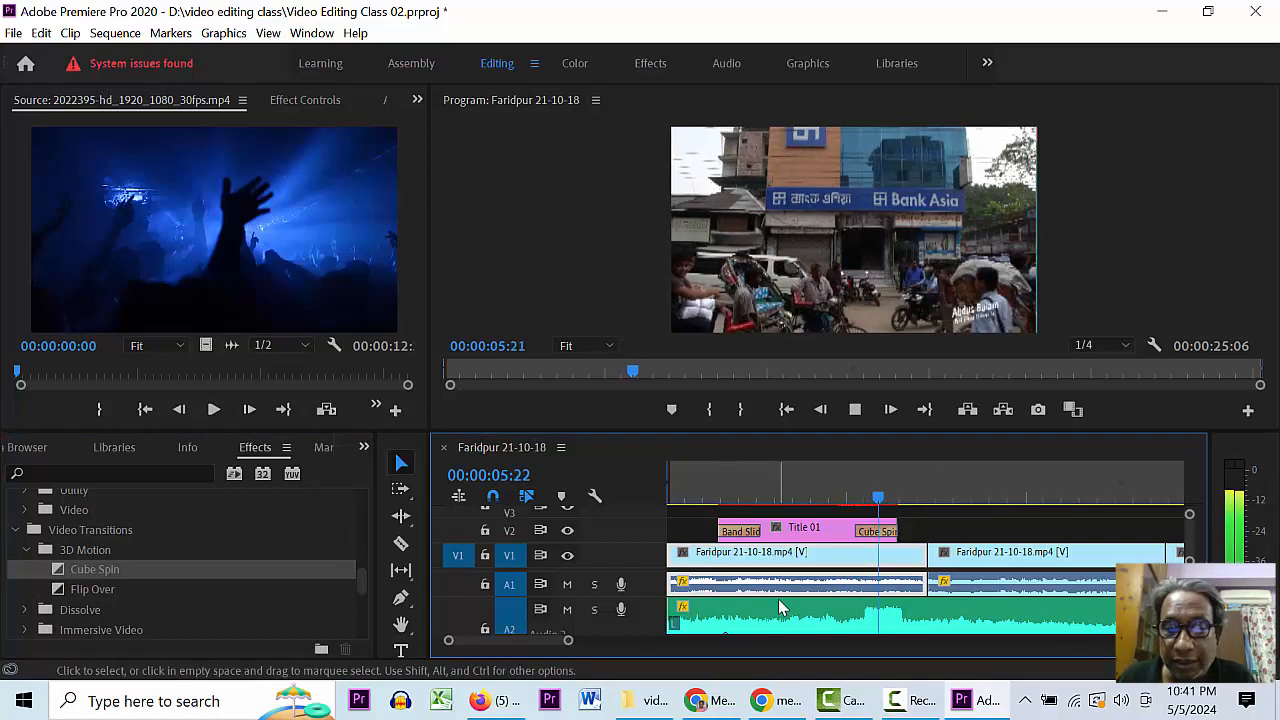
key("space")
- Replace the opening Band Slide with Cube Spin and preview both ends
left_click(856, 499)
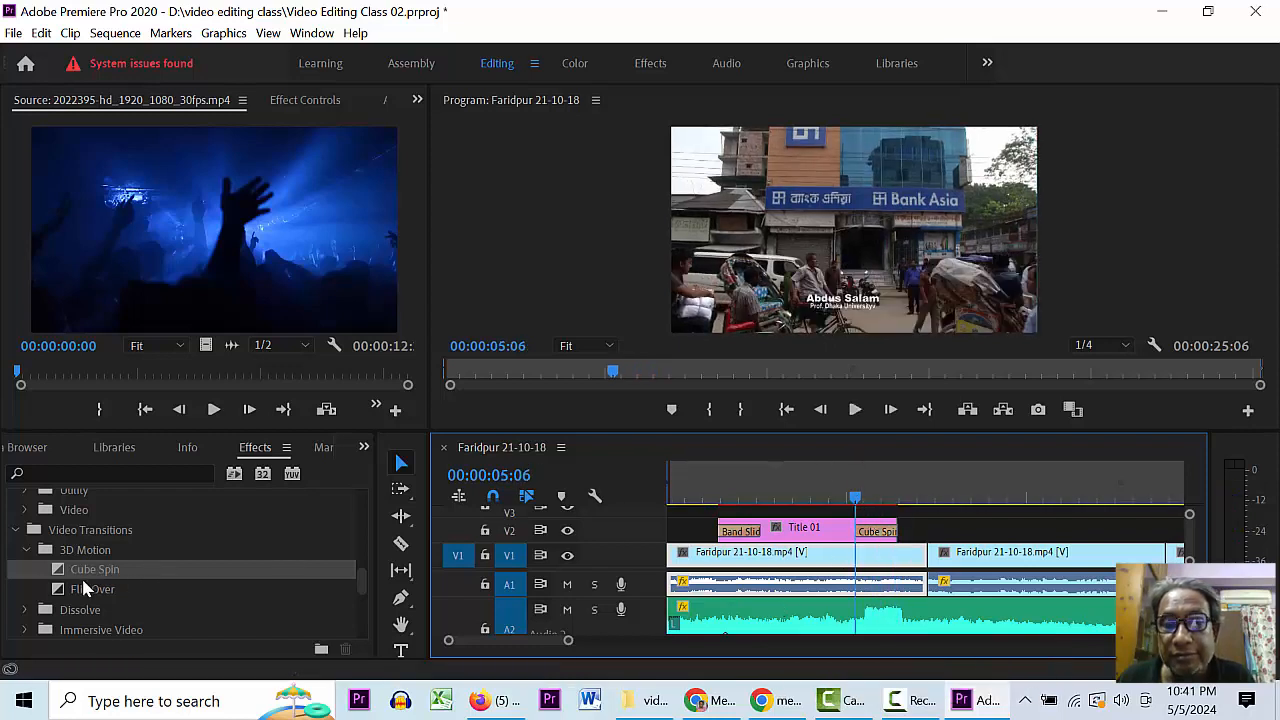
left_click_drag(81, 576, 741, 531)
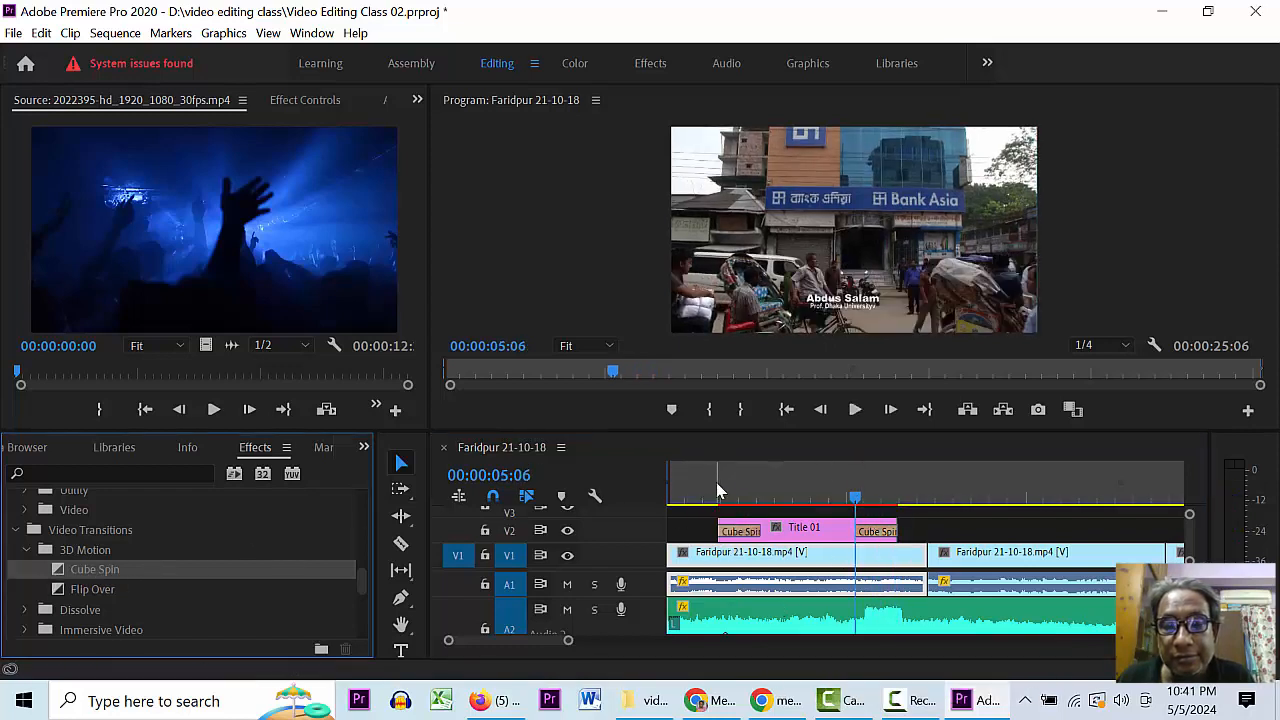
left_click(714, 496)
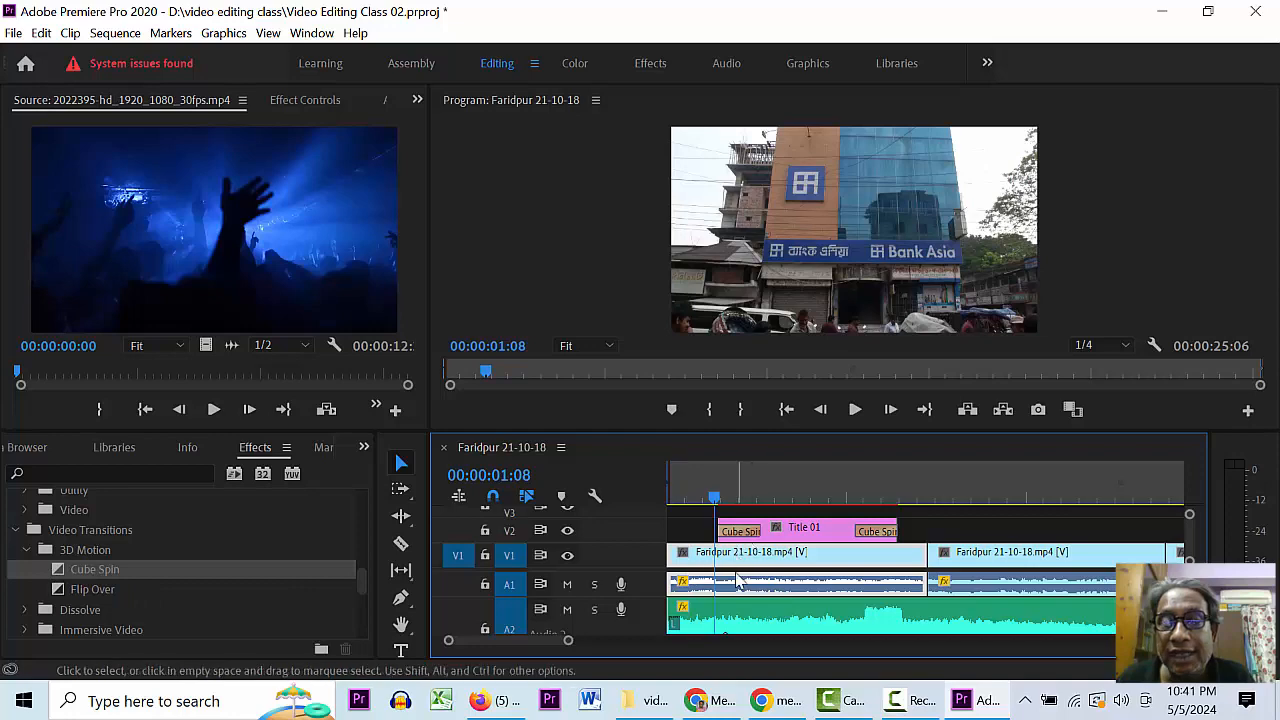
key("space")
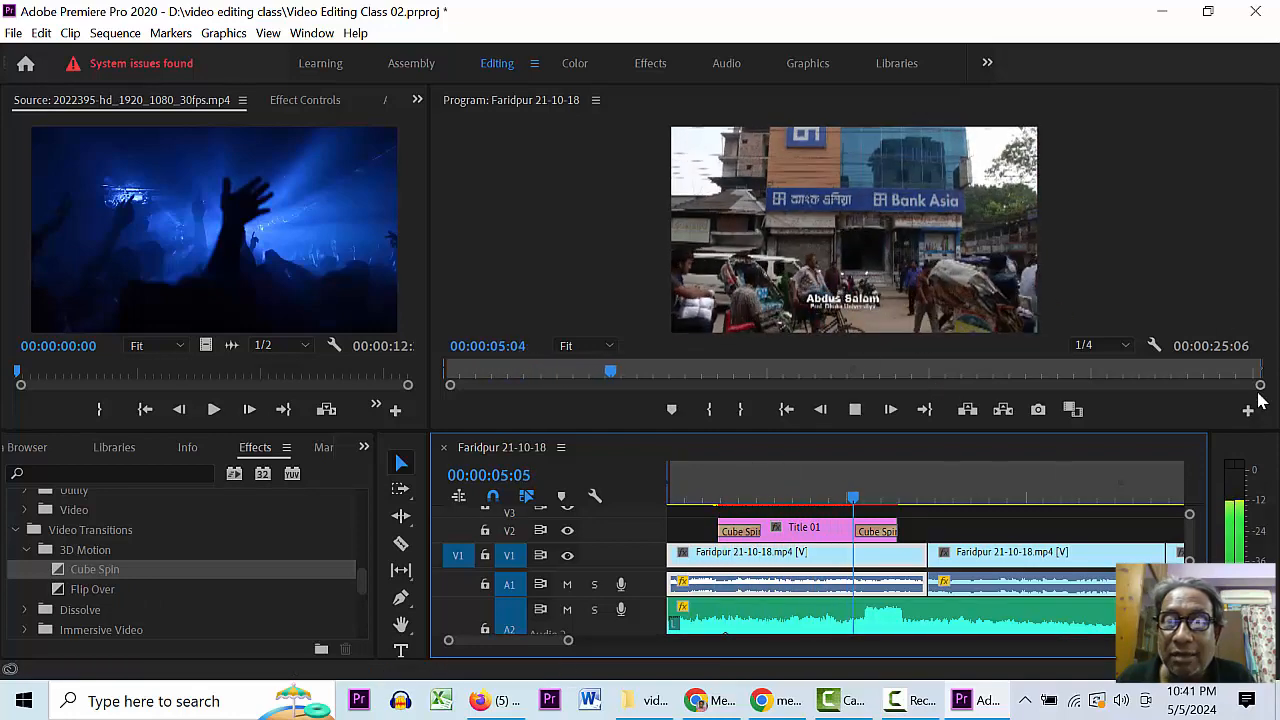
key("space")
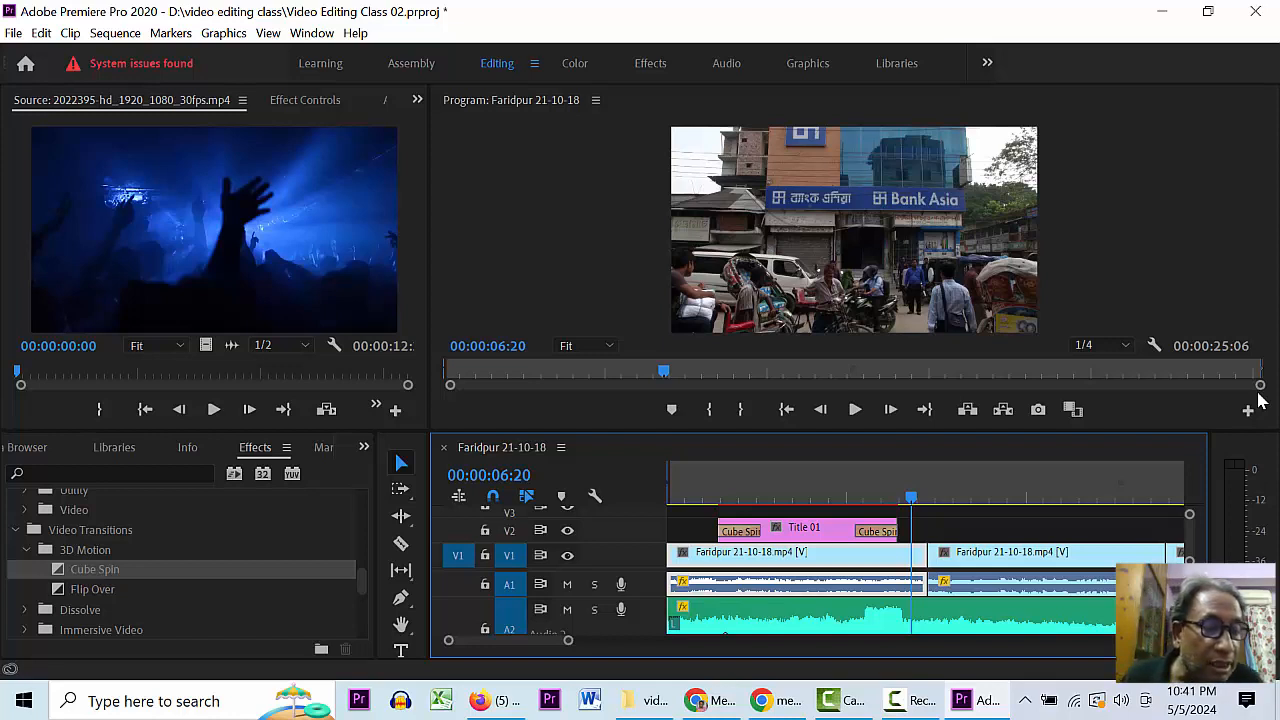
key("minus")
key("minus")
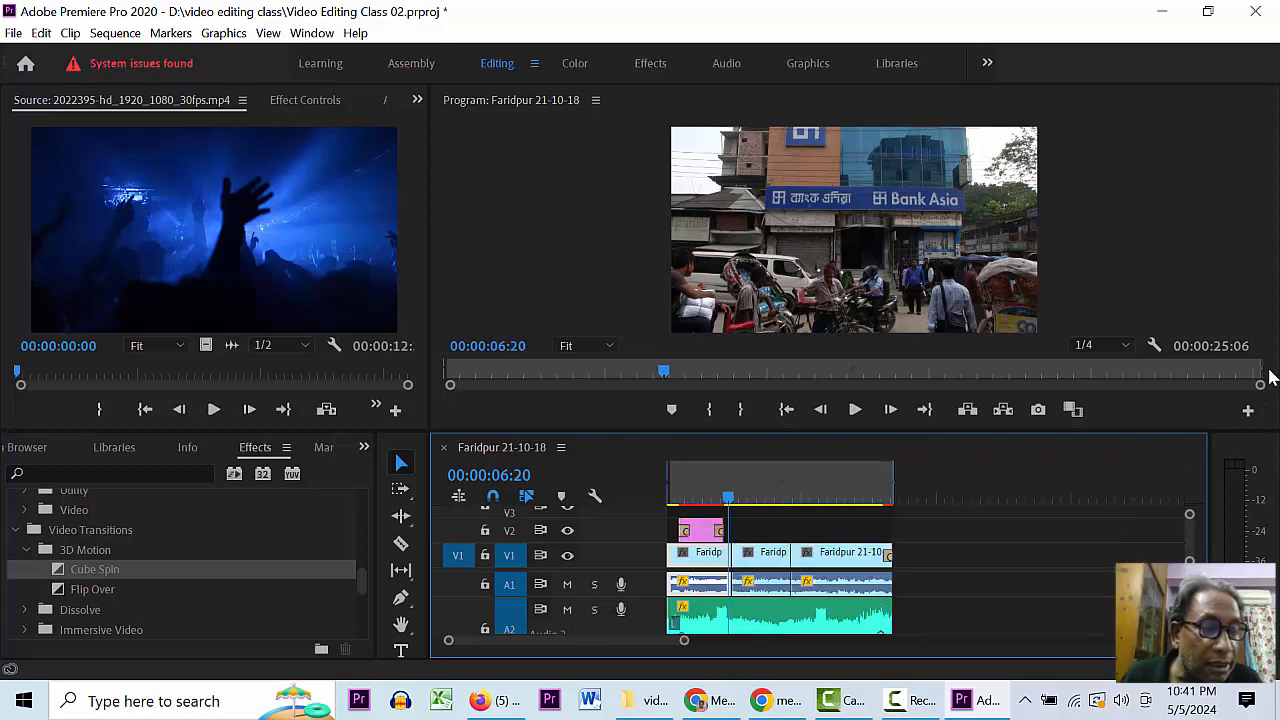
- Save the Video Editing Class 02 project and scrub the timeline to review the Cube Spin title
key("ctrl+s")
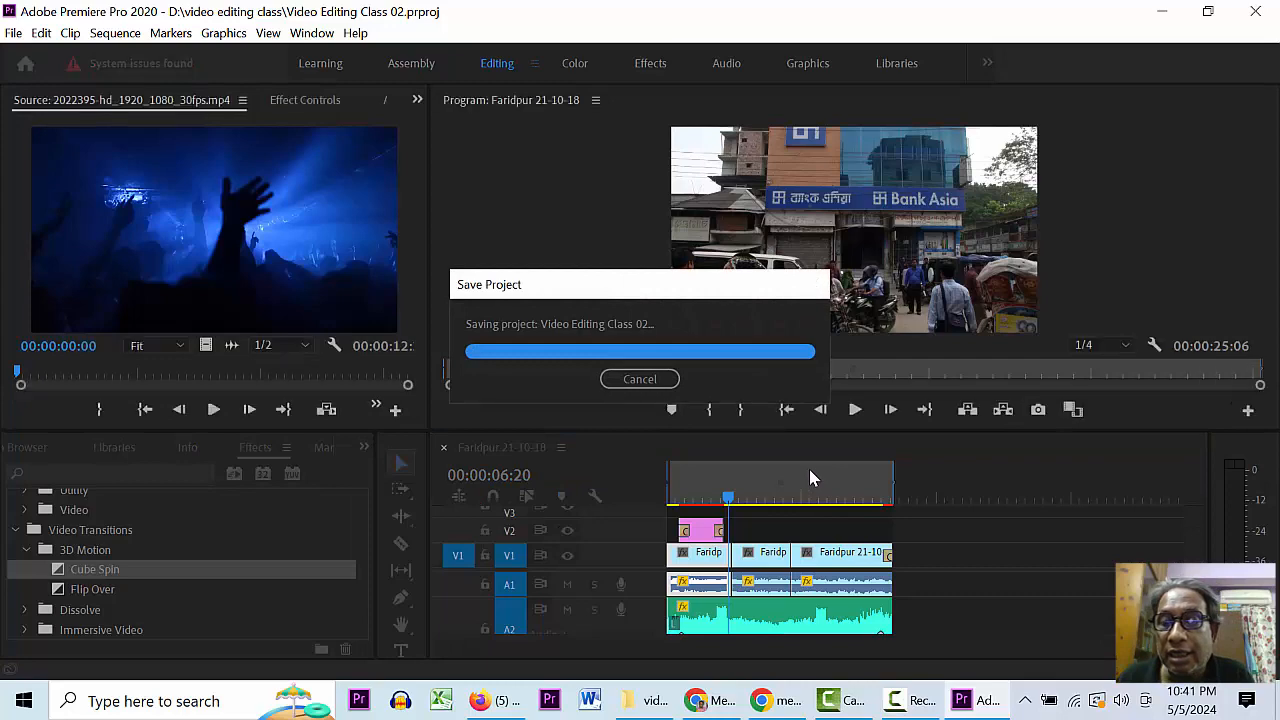
left_click_drag(732, 482, 866, 481)
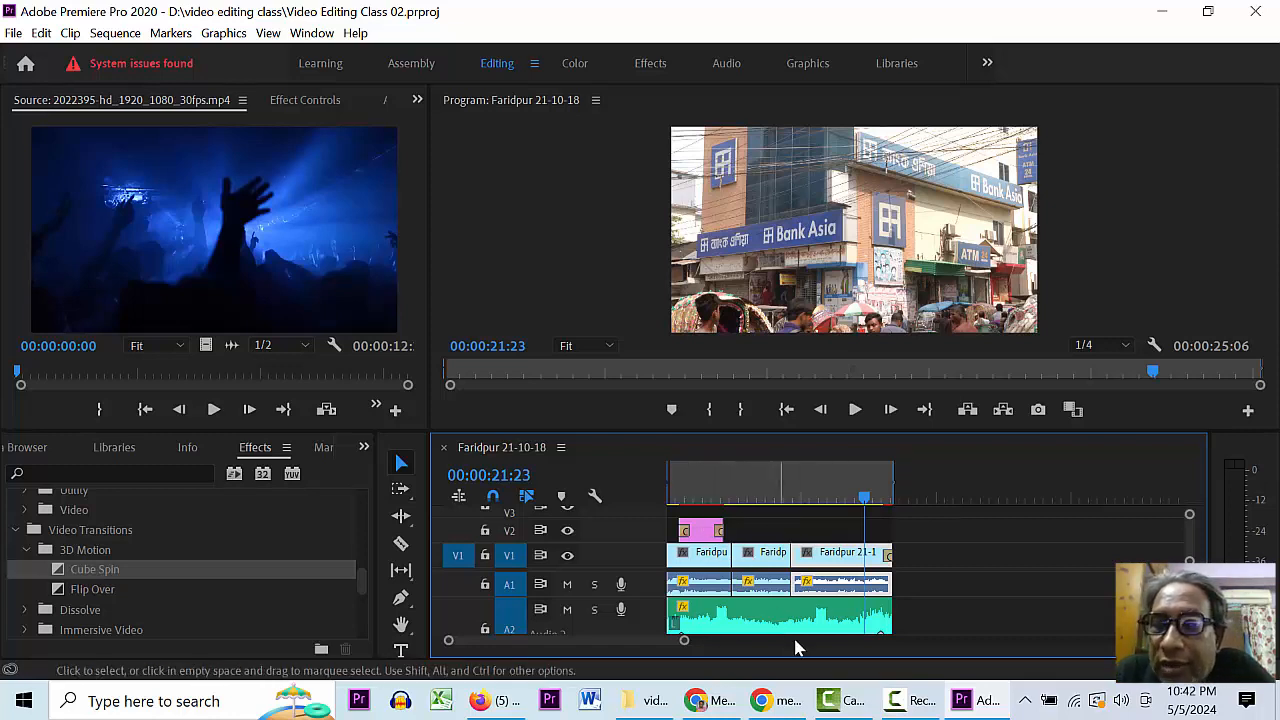
- Scrub through the Faridpur 21-10-18 sequence and clear the old in/out range, returning to the start
left_click_drag(864, 497, 649, 495)
left_click(772, 490)
left_click(994, 495)
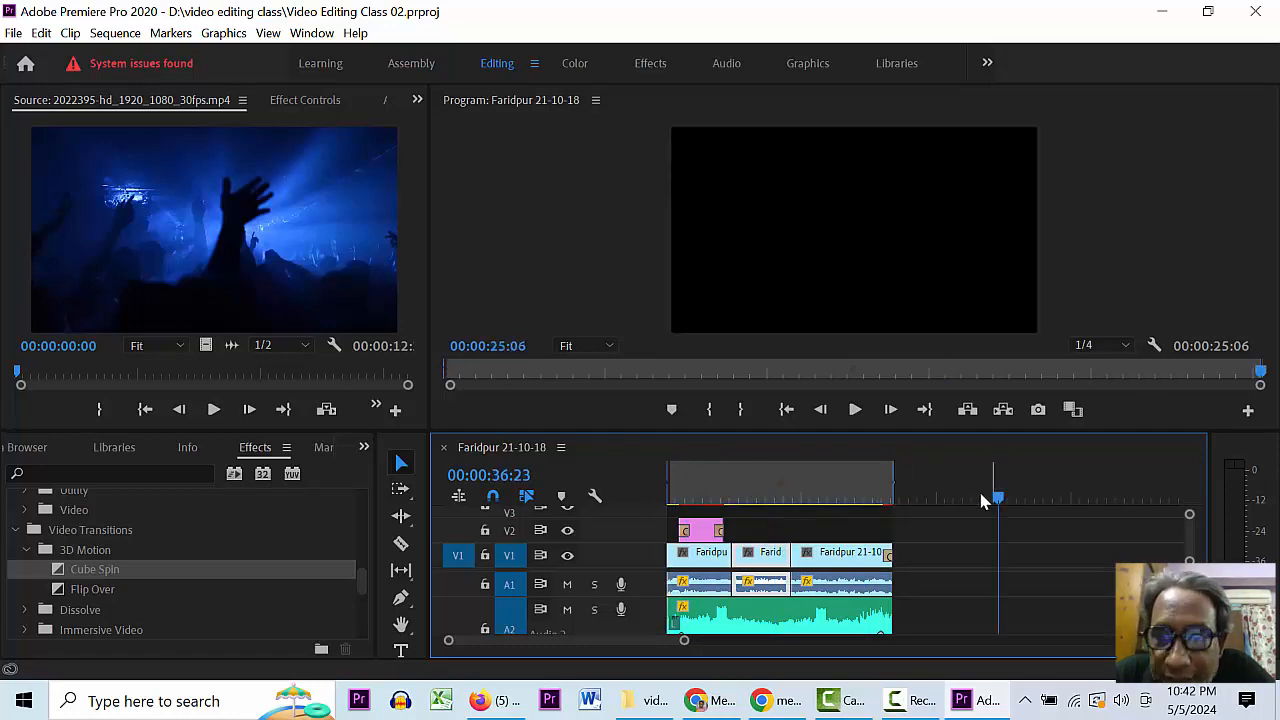
left_click(818, 496)
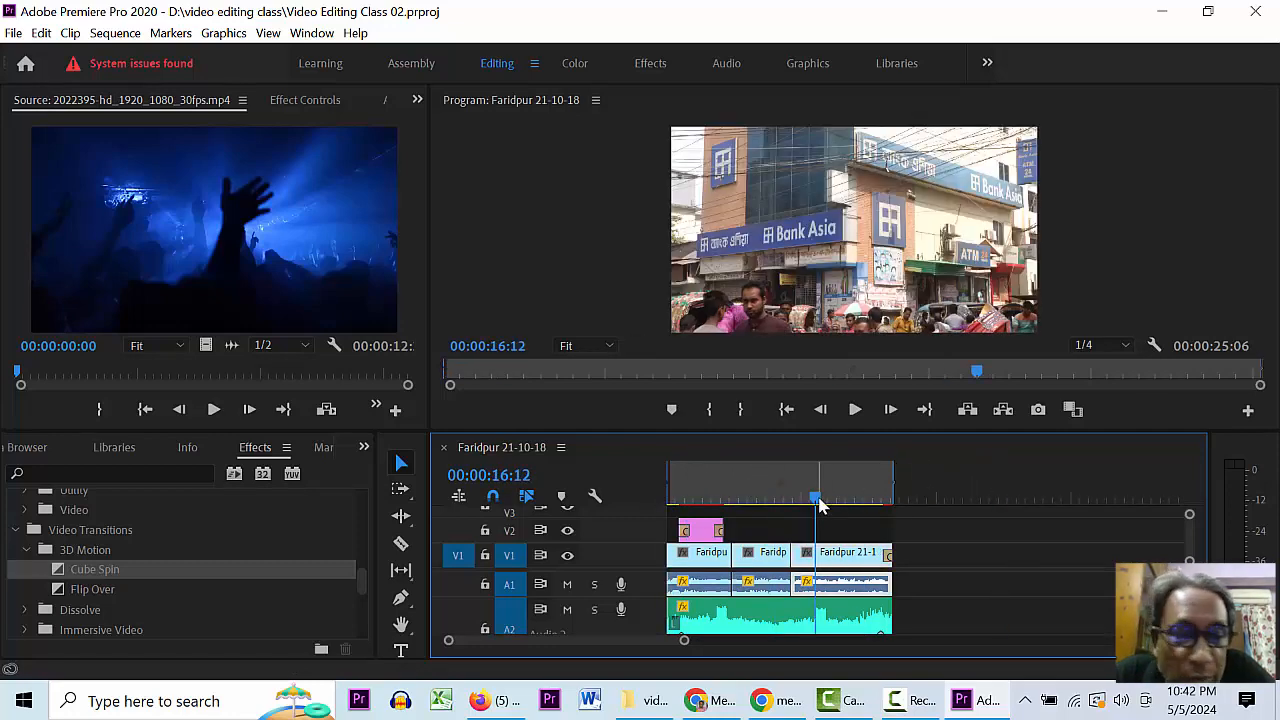
left_click_drag(818, 500, 613, 508)
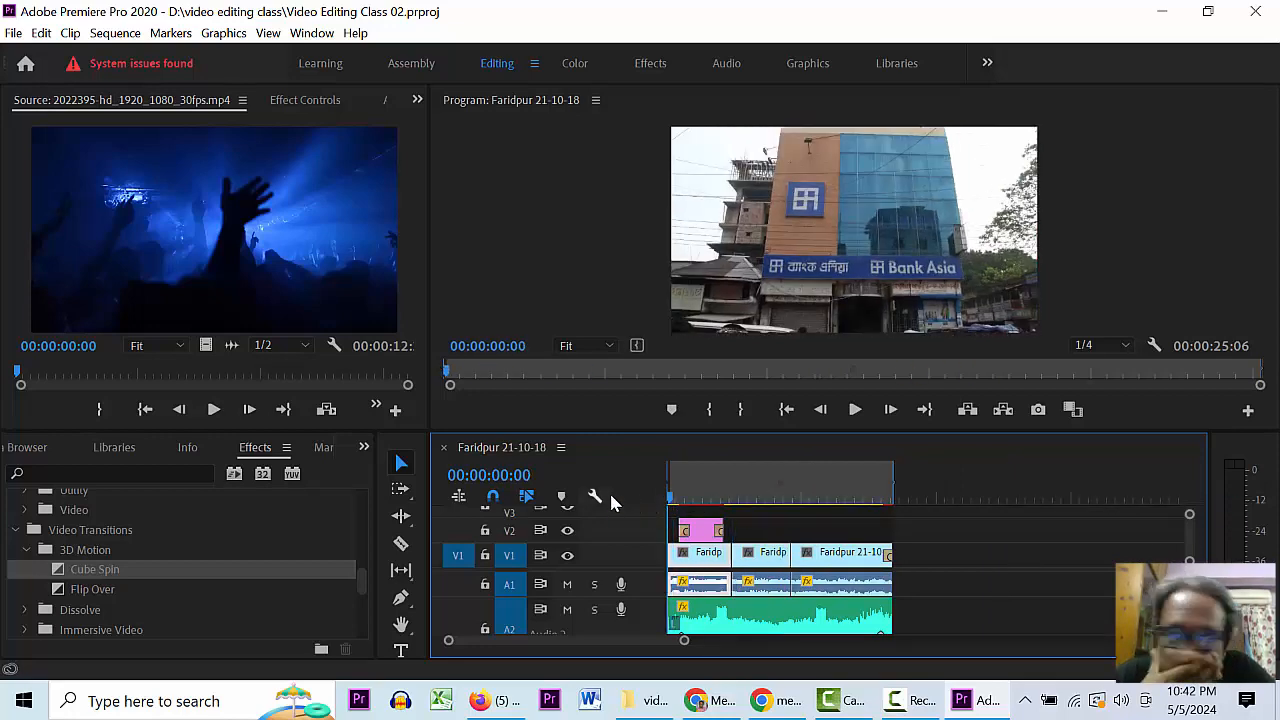
left_click(748, 490)
left_click(891, 490)
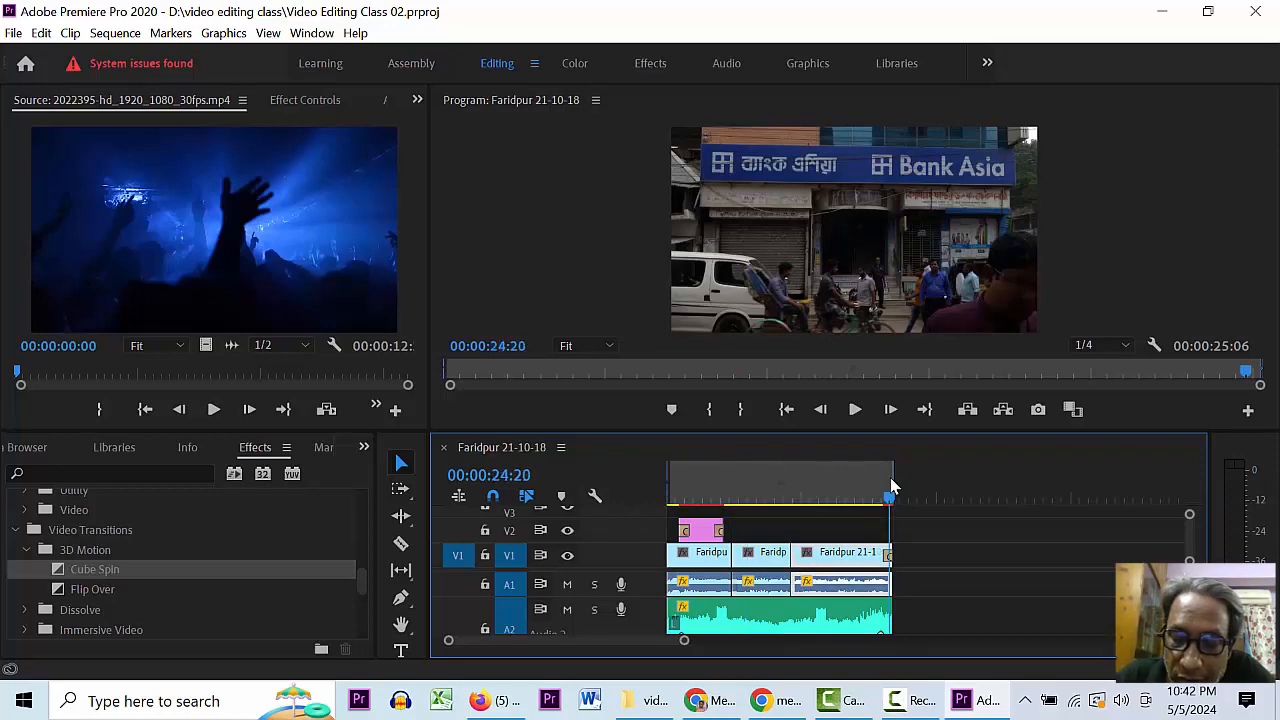
left_click(822, 490)
left_click(842, 490)
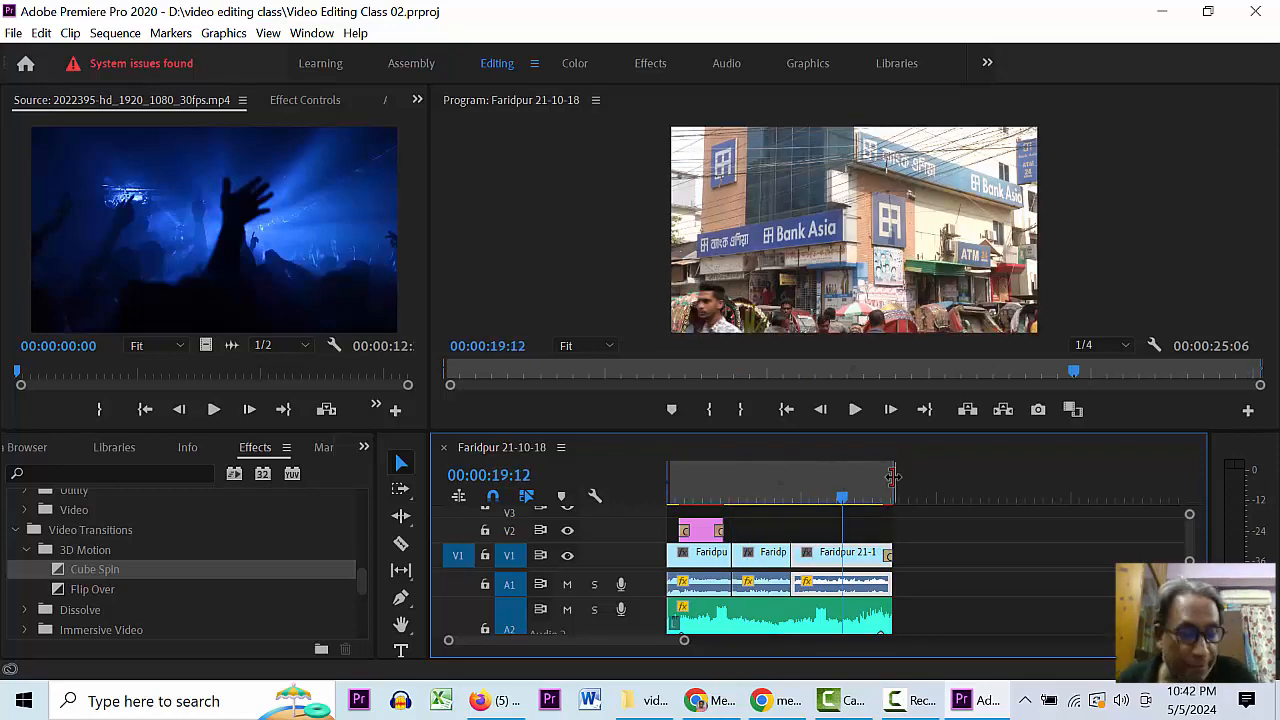
left_click_drag(893, 477, 667, 478)
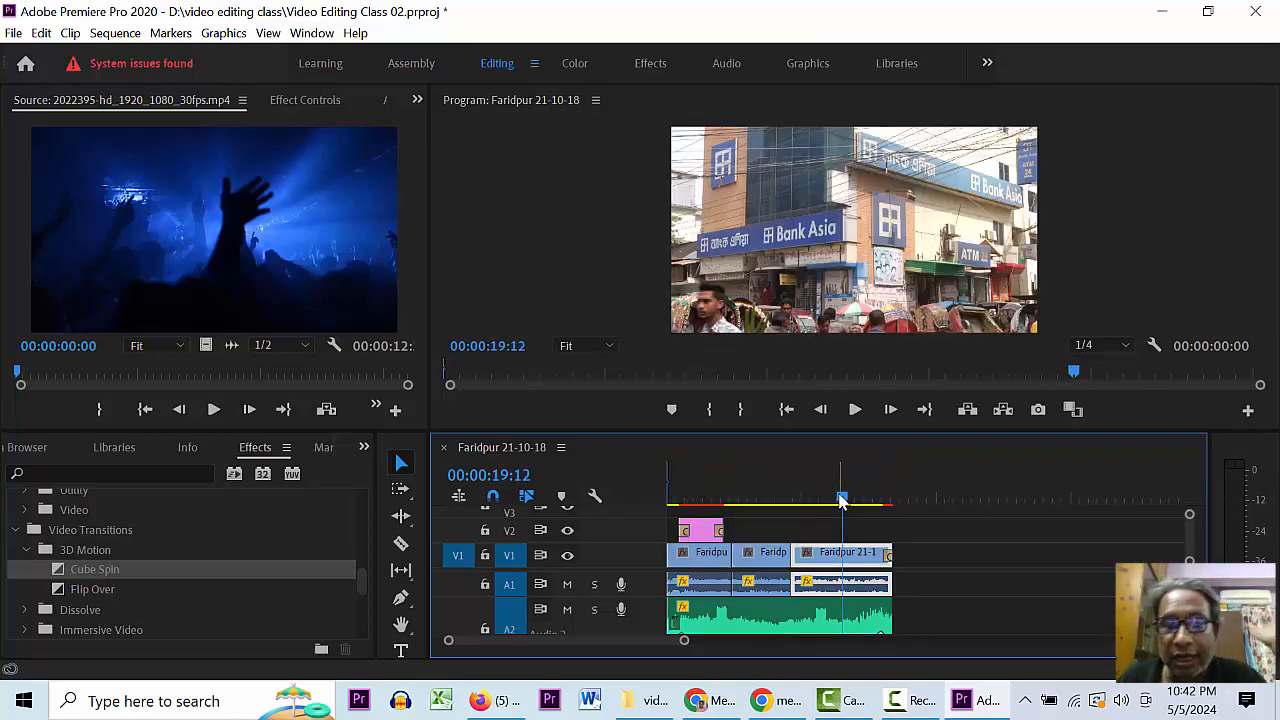
left_click_drag(842, 502, 597, 500)
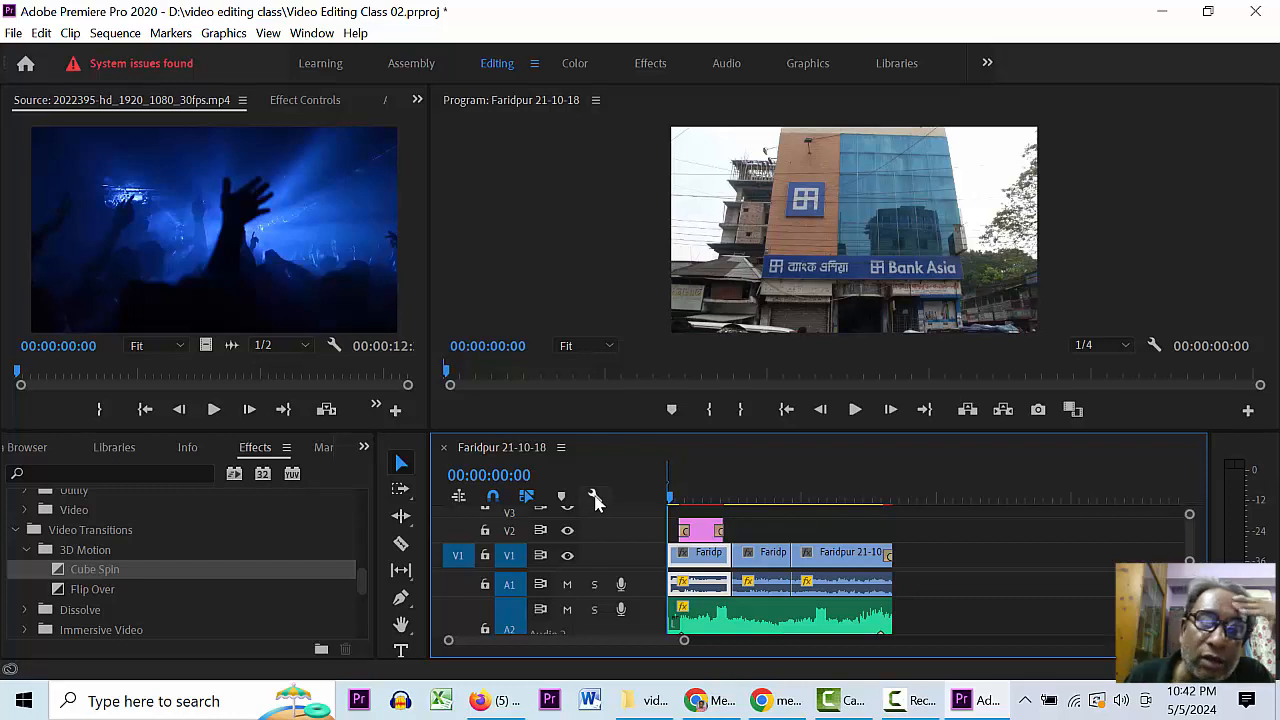
- Mark the in point at the sequence start and the out point at its end, then save
key("i")
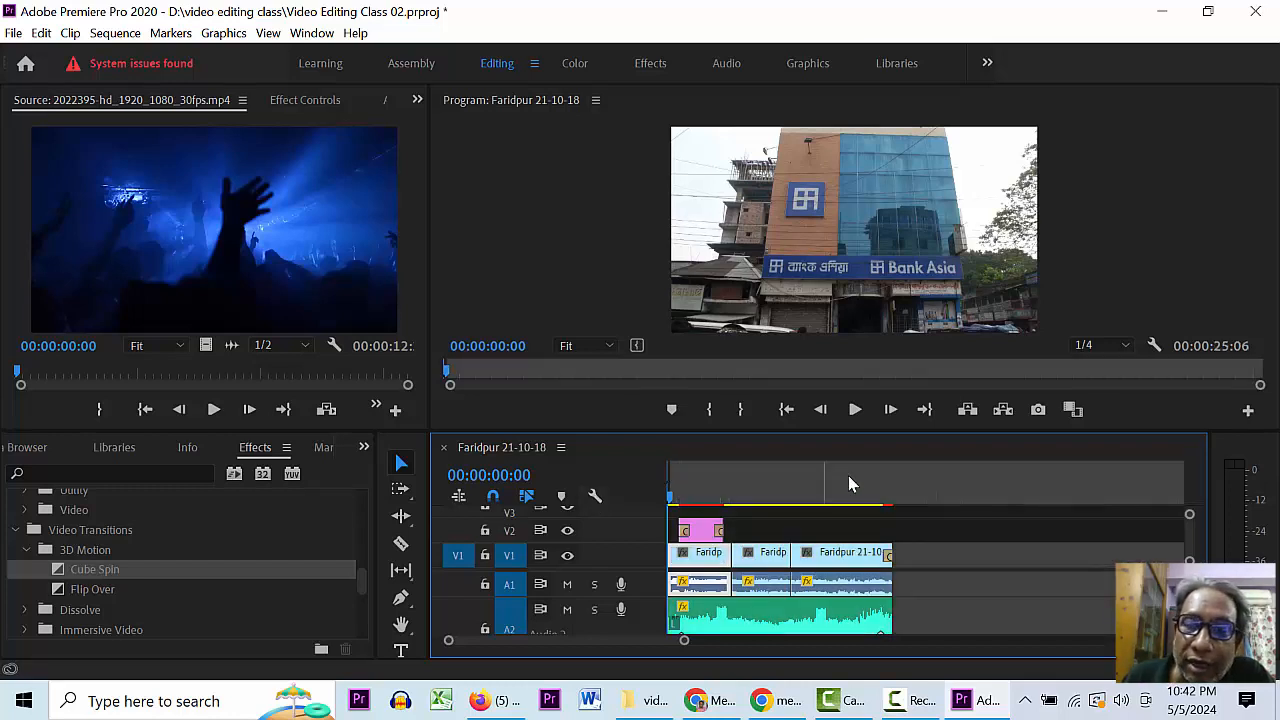
left_click(924, 486)
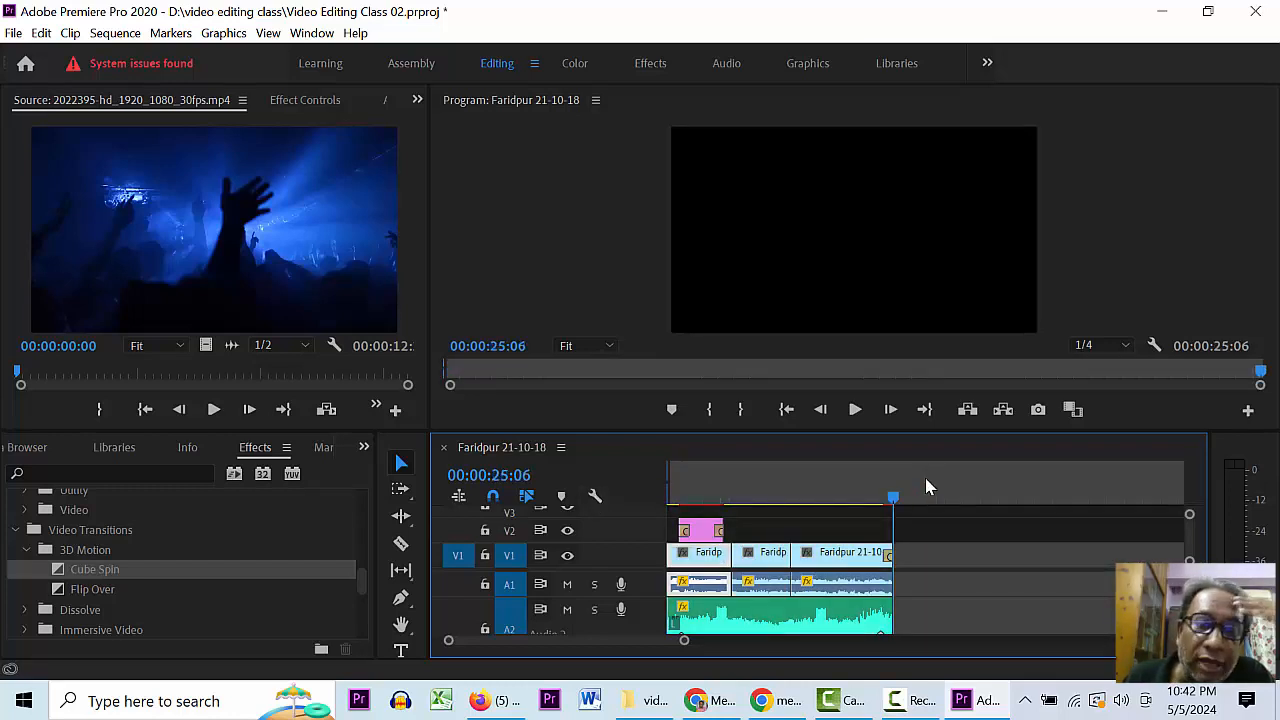
key("o")
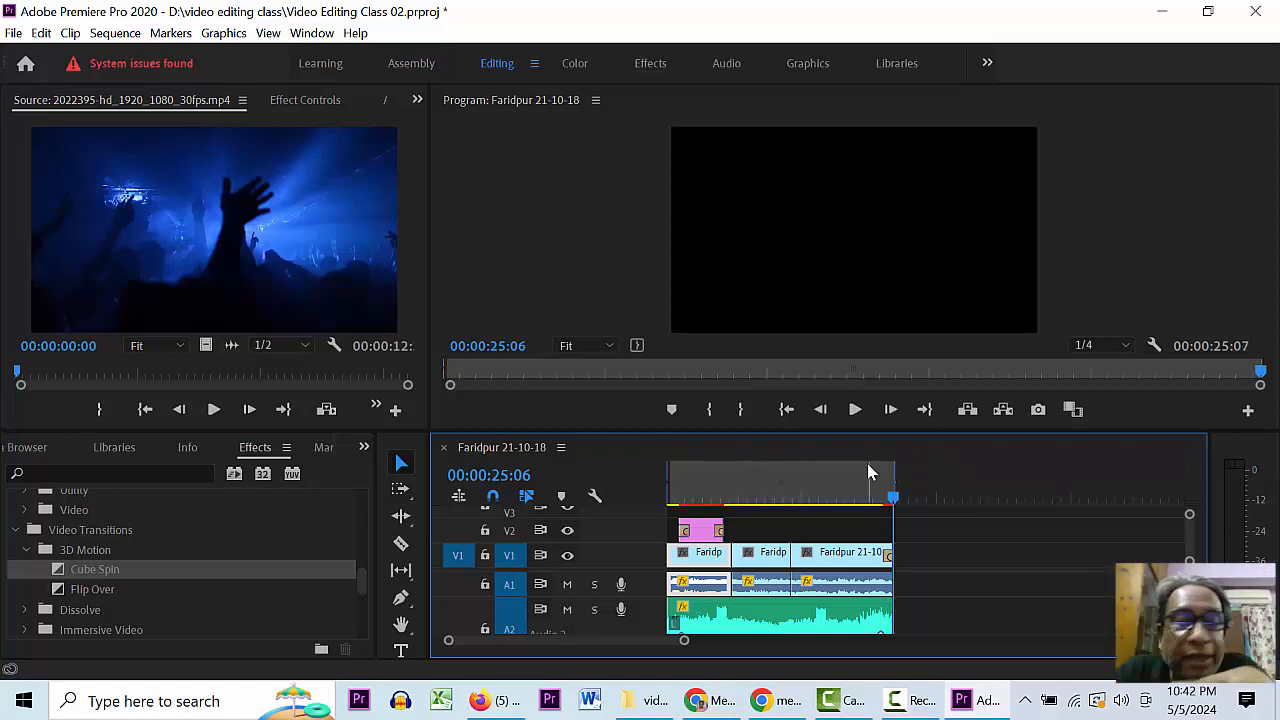
left_click(813, 485)
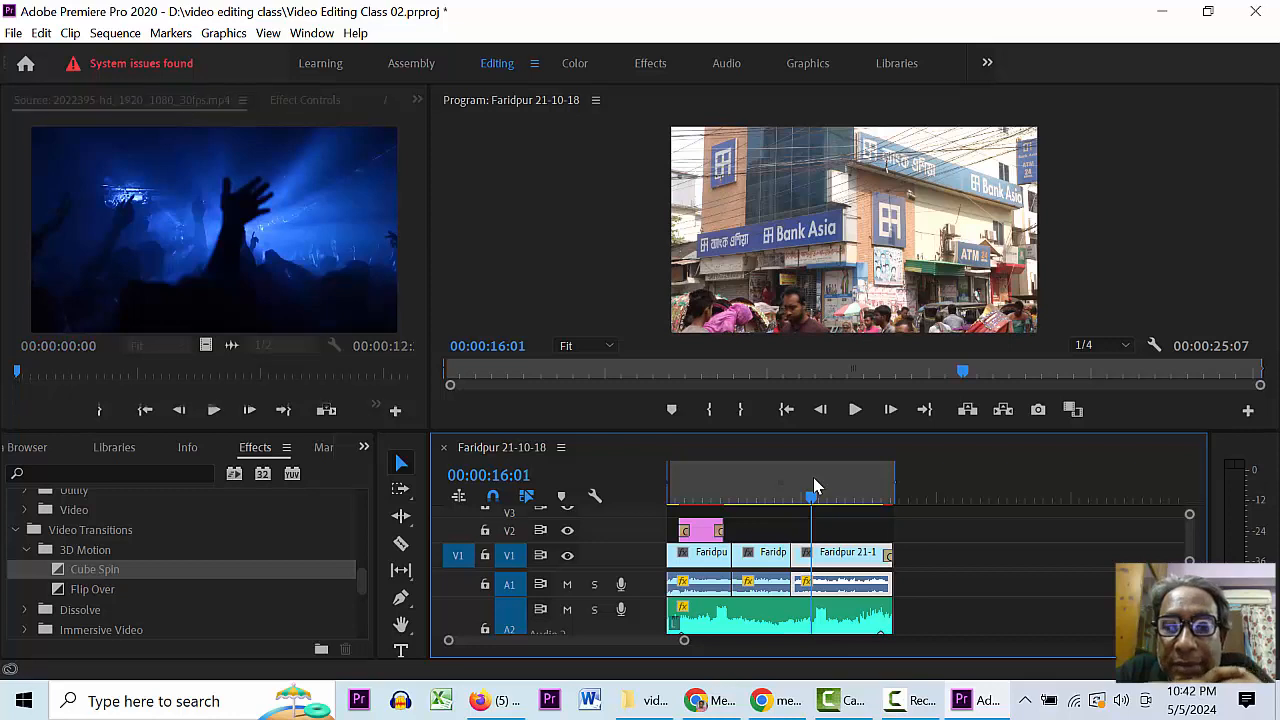
key("ctrl+s")
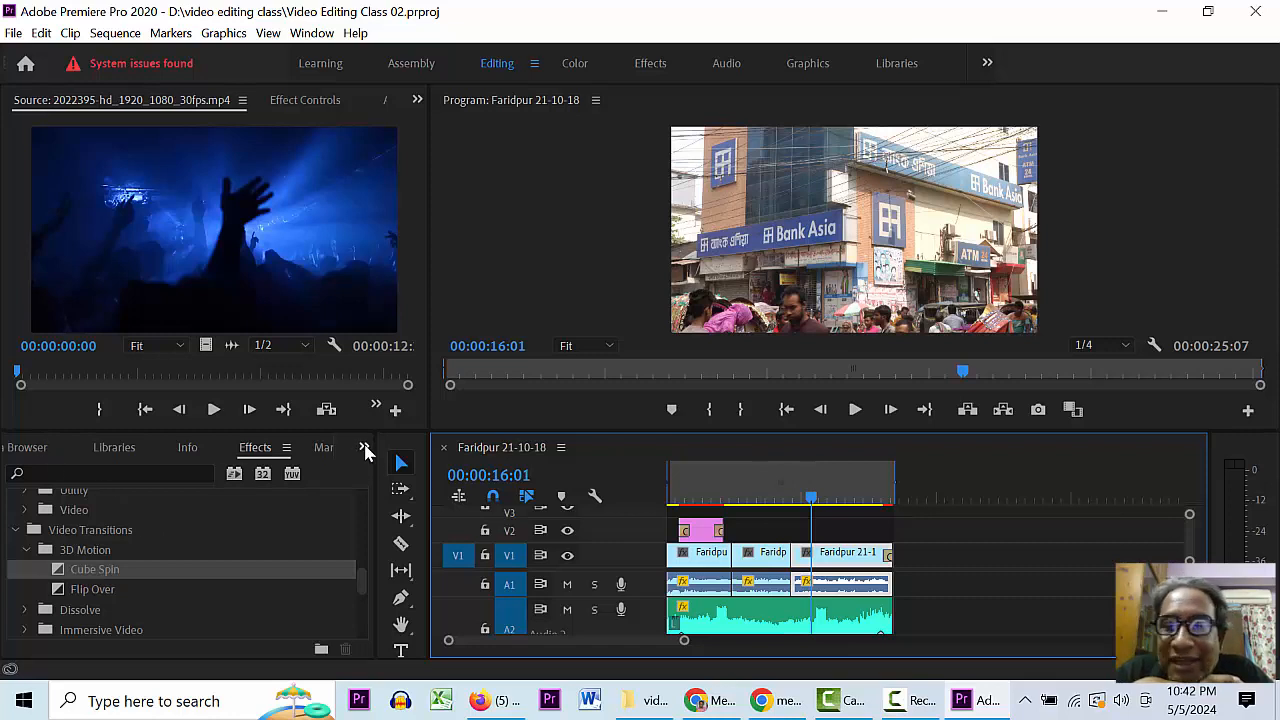
- Show the Project: Video Editing Class 02 panel in place of the Effects list
left_click(365, 449)
left_click(392, 472)
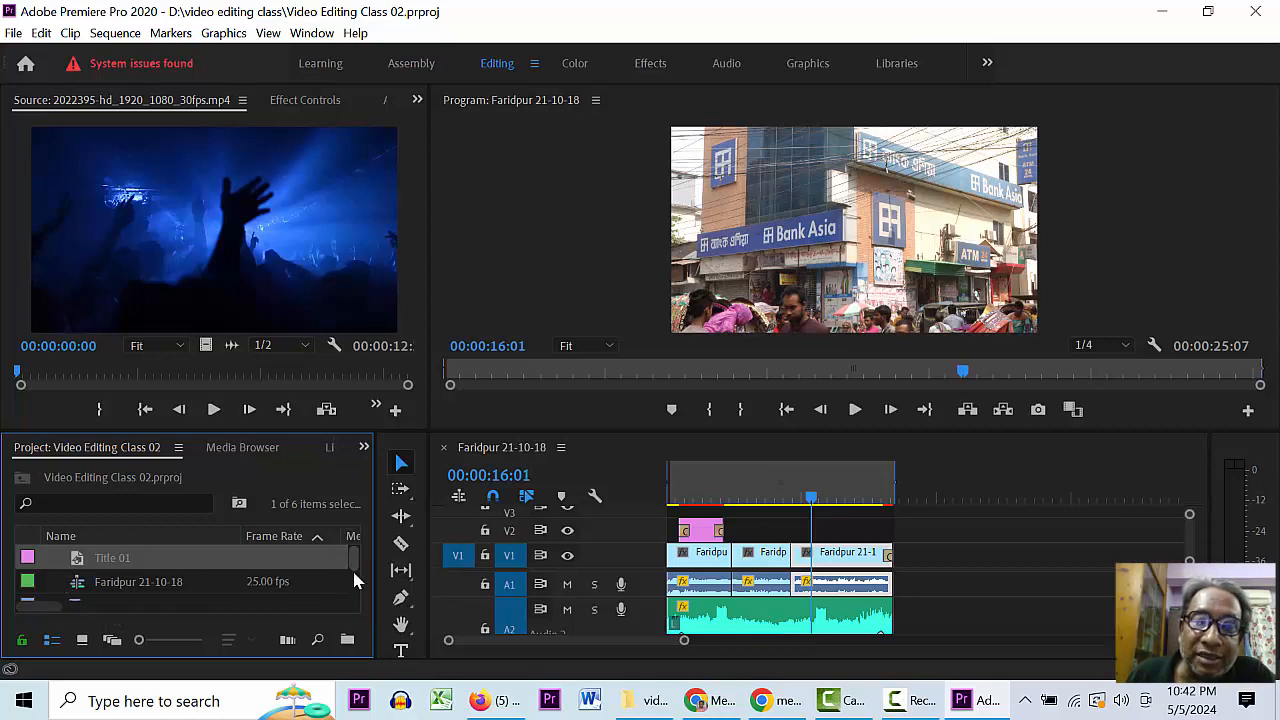
left_click_drag(357, 563, 348, 588)
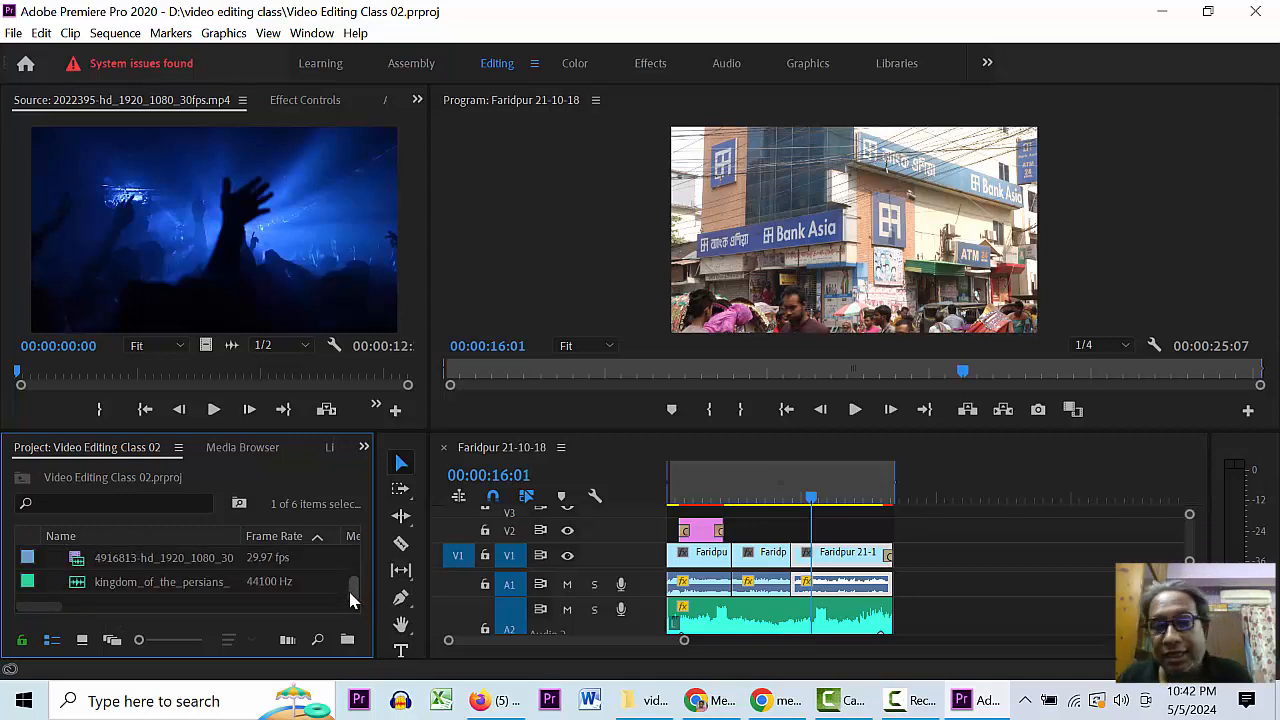
left_click(763, 498)
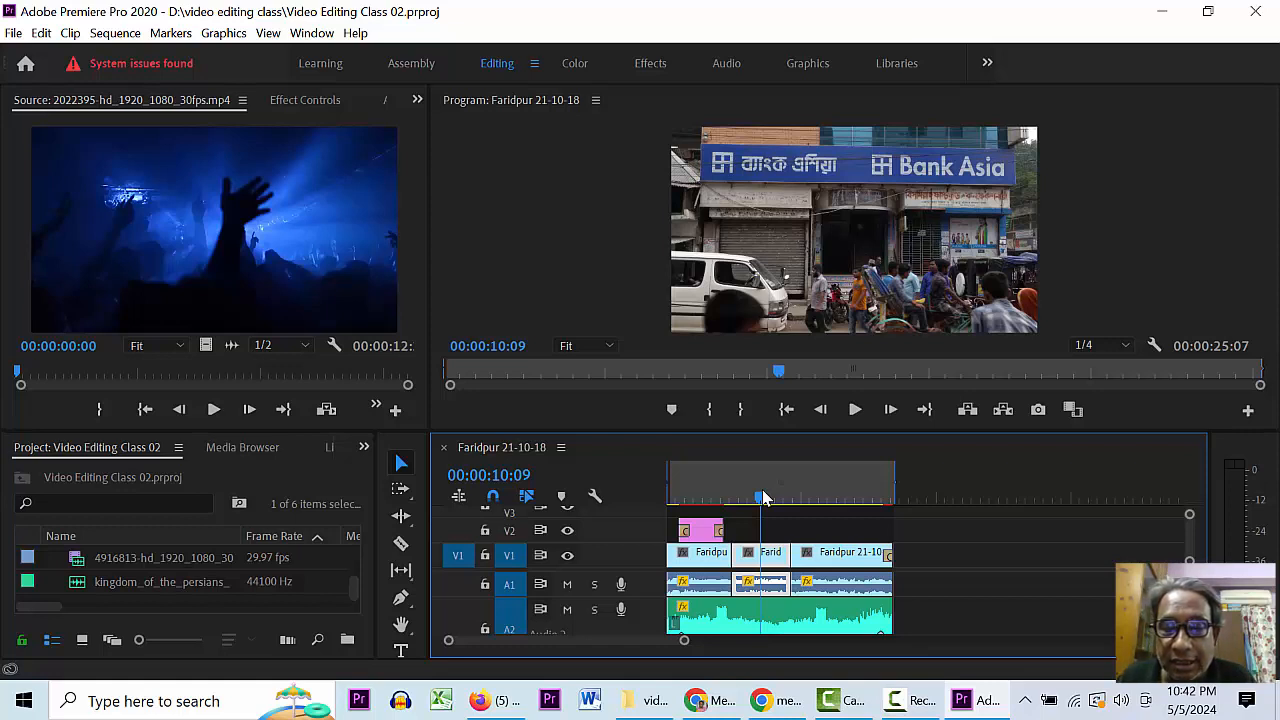
- Scrub through the sequence and shorten the work area to about seven seconds
left_click(829, 497)
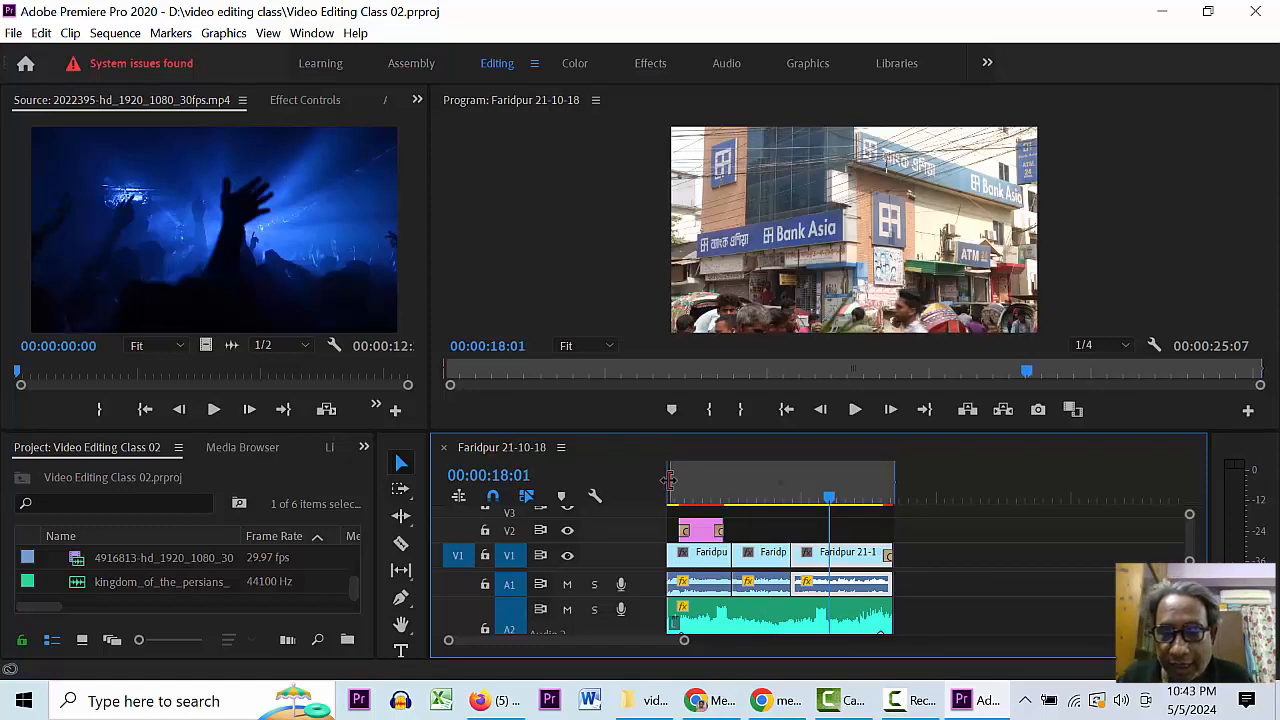
left_click_drag(690, 496, 640, 483)
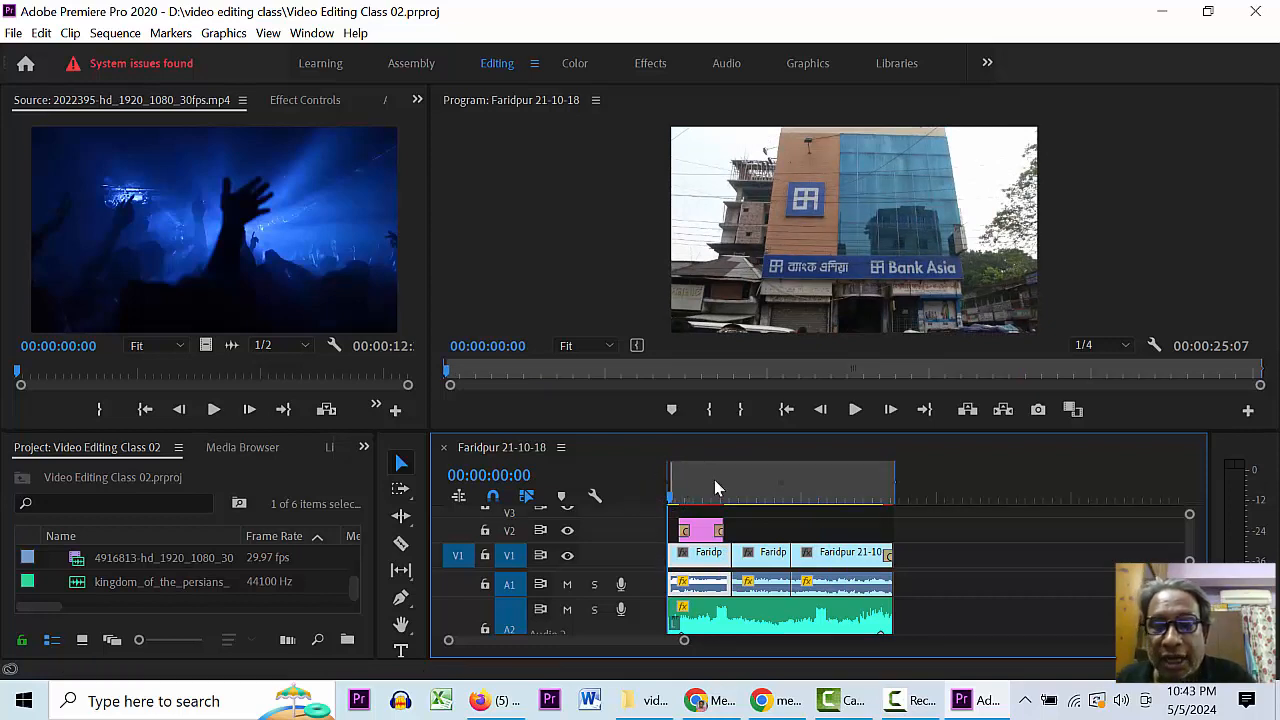
left_click(904, 486)
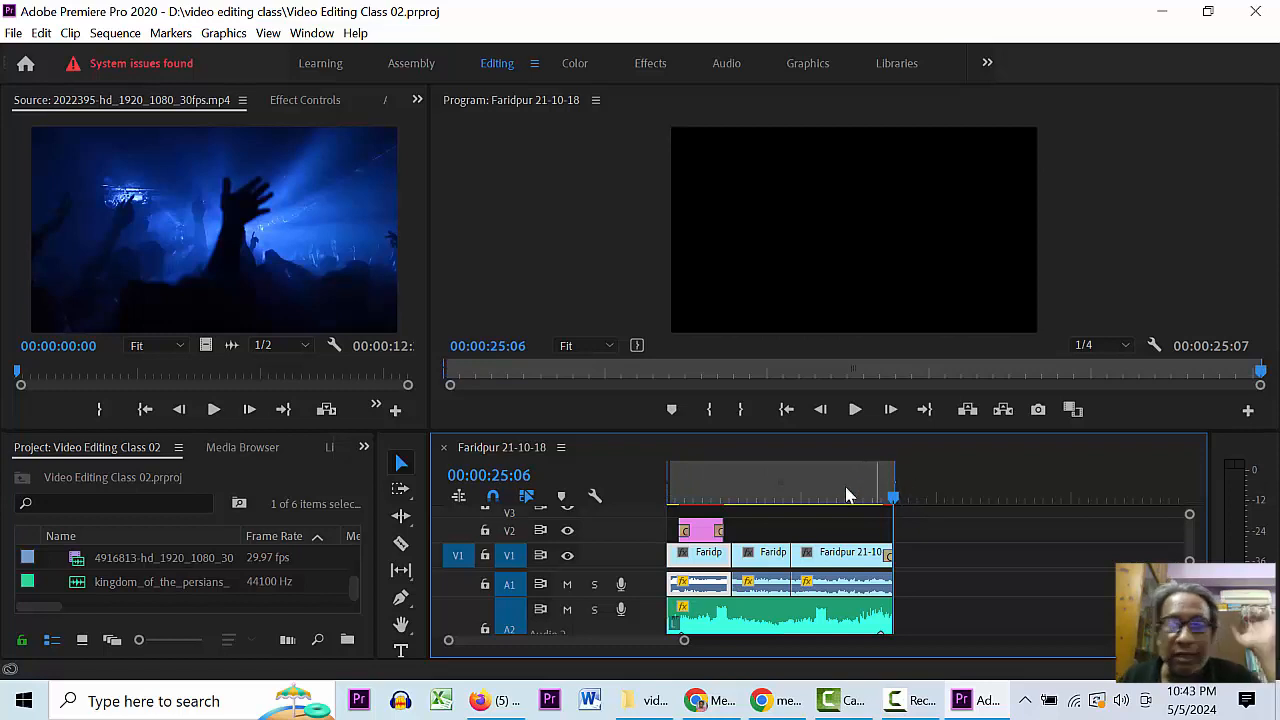
left_click(797, 480)
left_click_drag(897, 478, 640, 473)
left_click(685, 480)
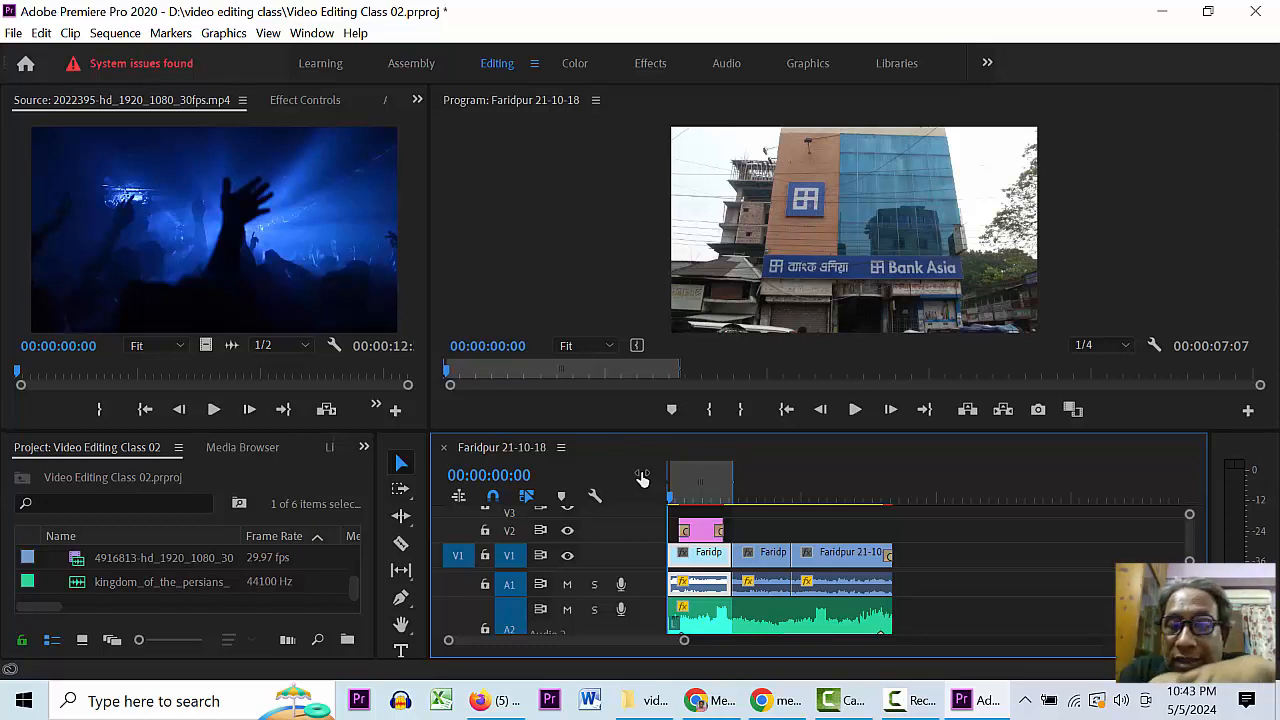
- Mark the out point at the sequence end, then pull it back to about 13 seconds
left_click(943, 490)
key("Up")
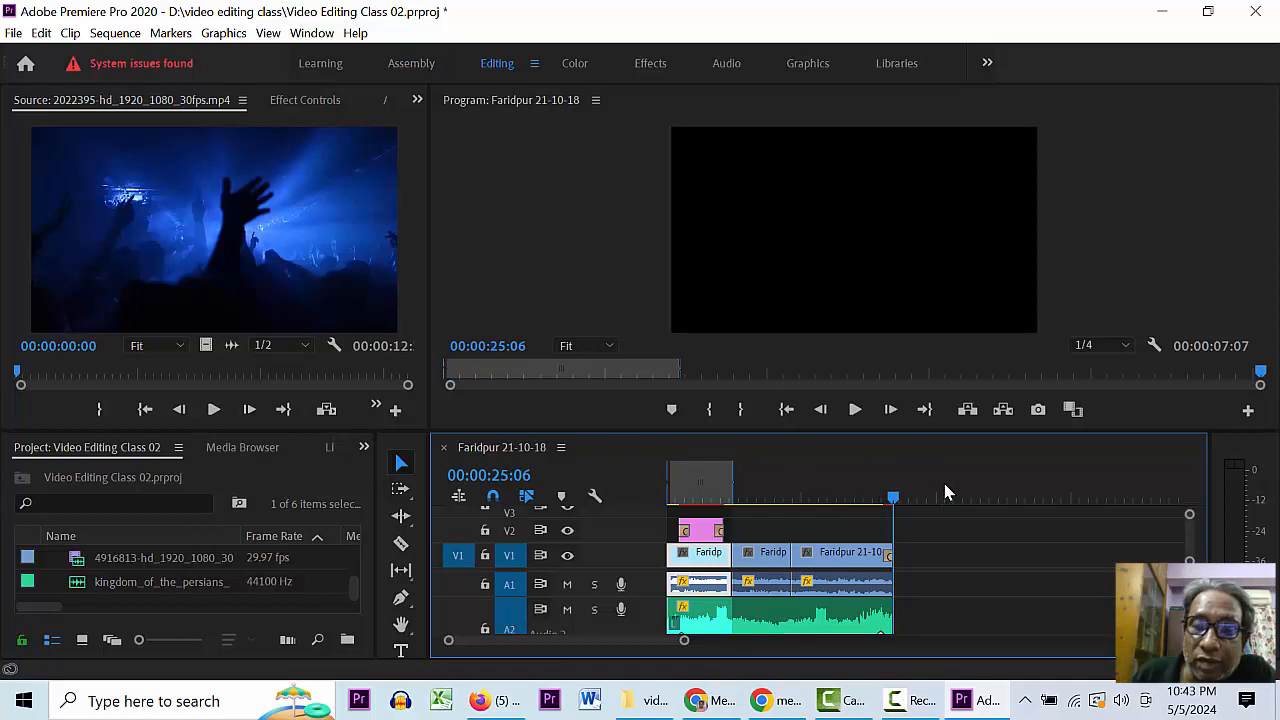
key("o")
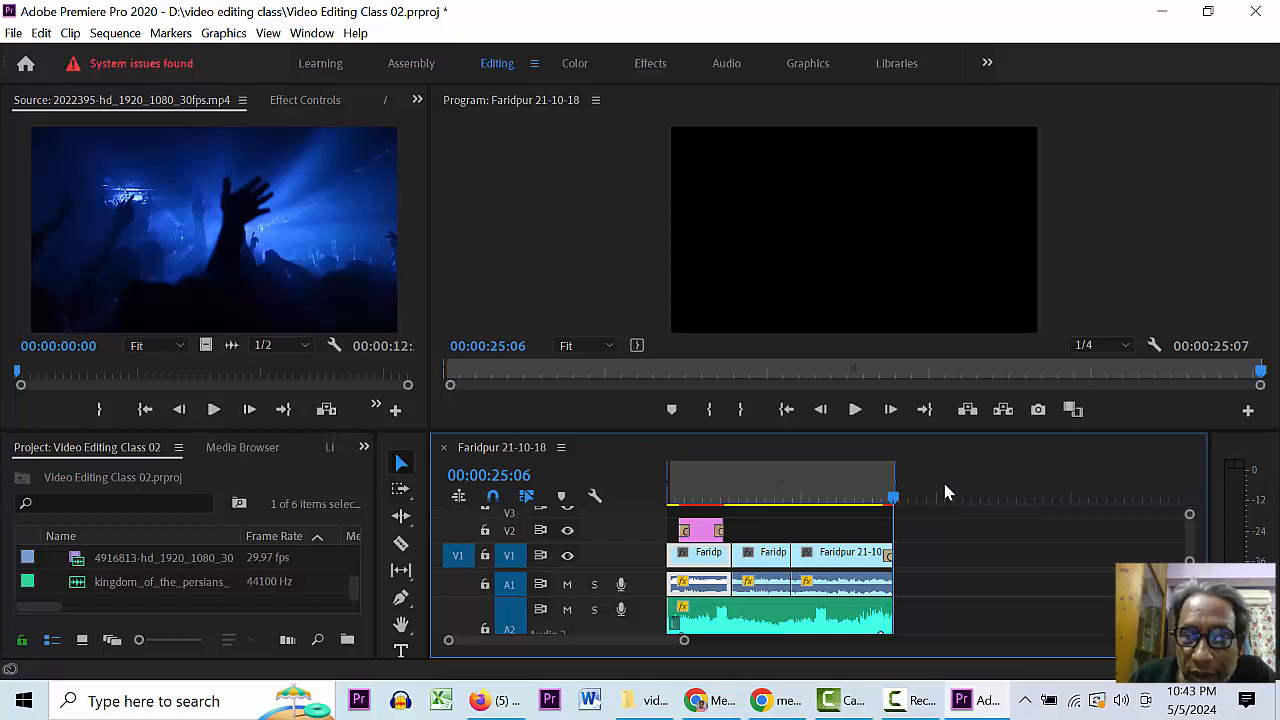
left_click_drag(893, 487, 795, 487)
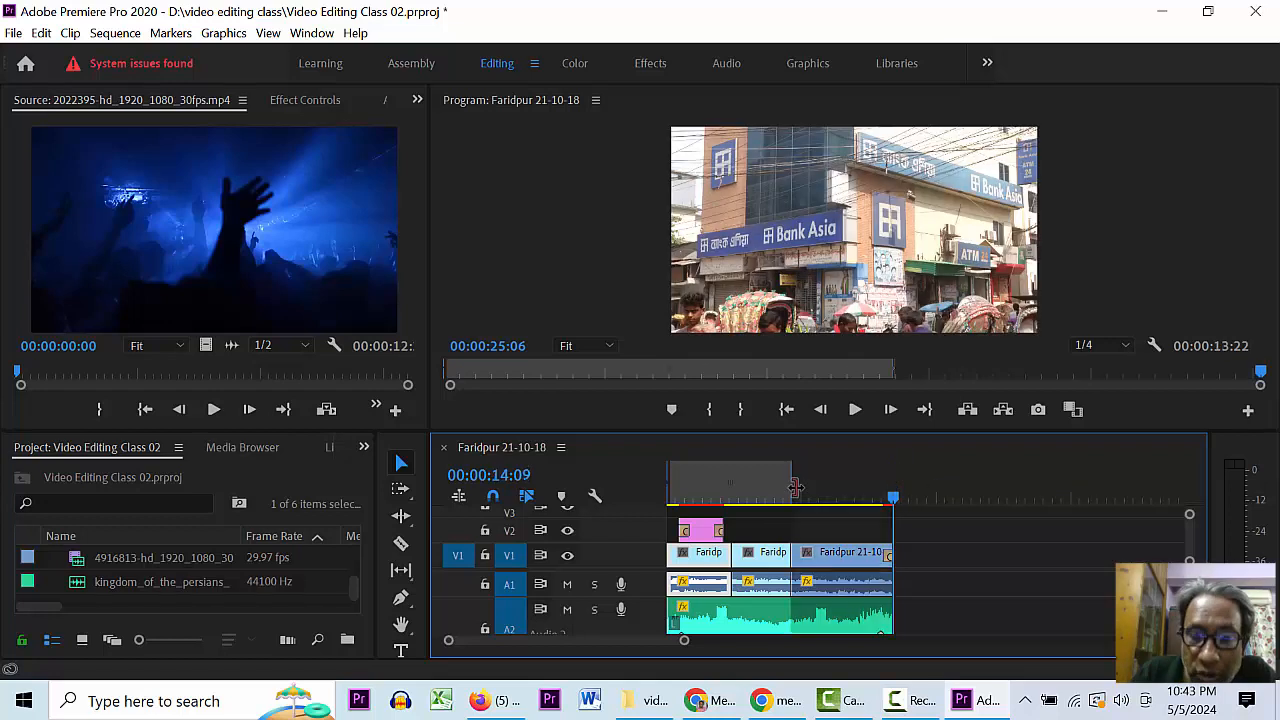
- Reset the out point to the 00:00:25:07 sequence end and save the project
left_click(779, 488)
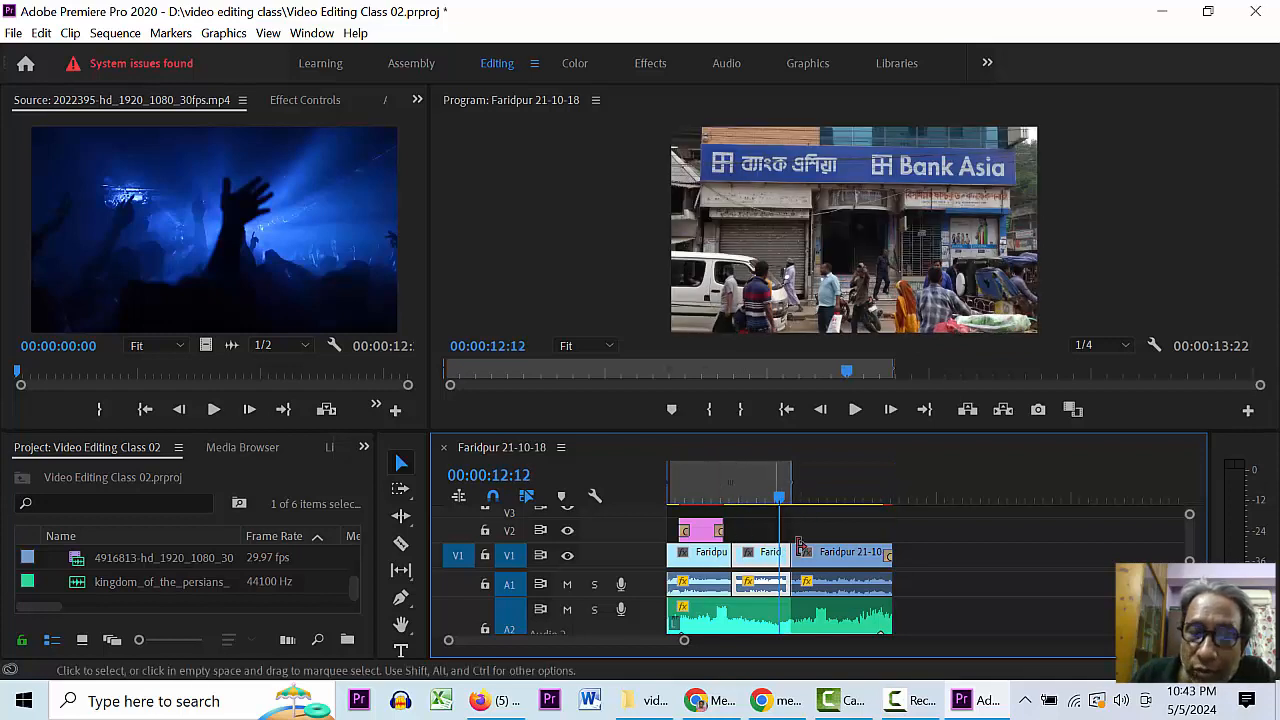
left_click(871, 477)
left_click_drag(894, 492, 925, 497)
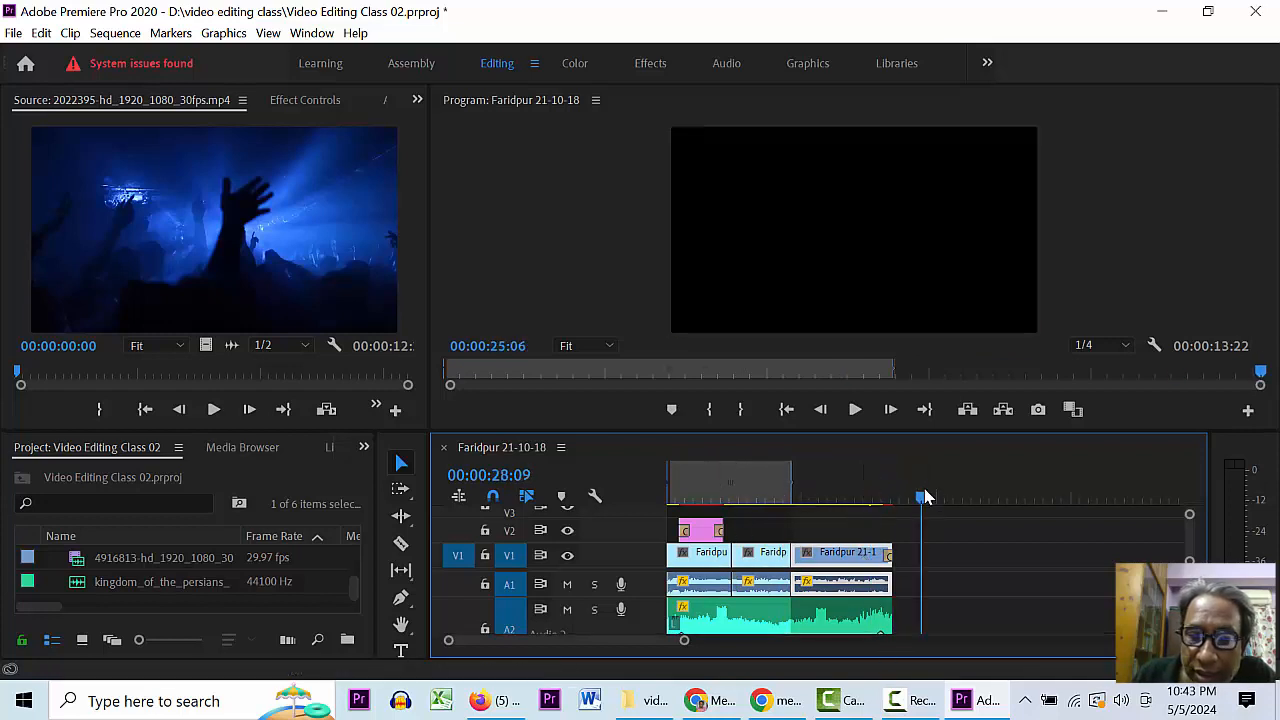
key("End")
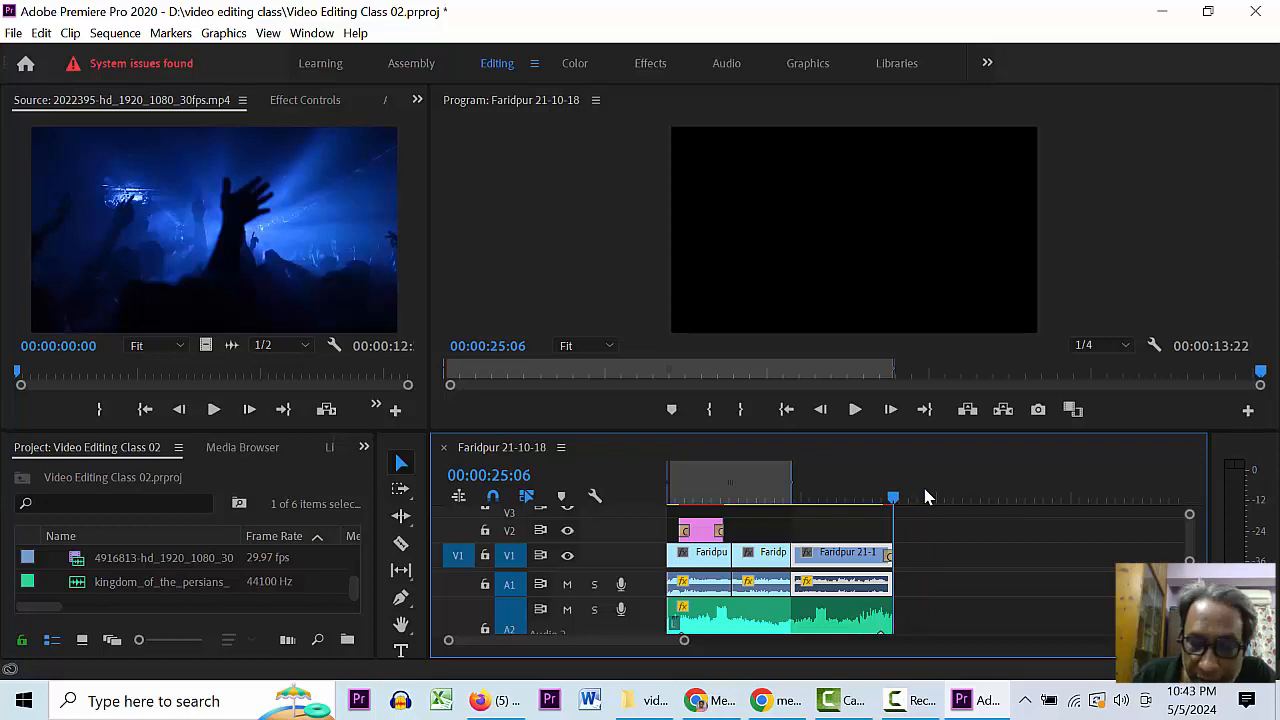
key("o")
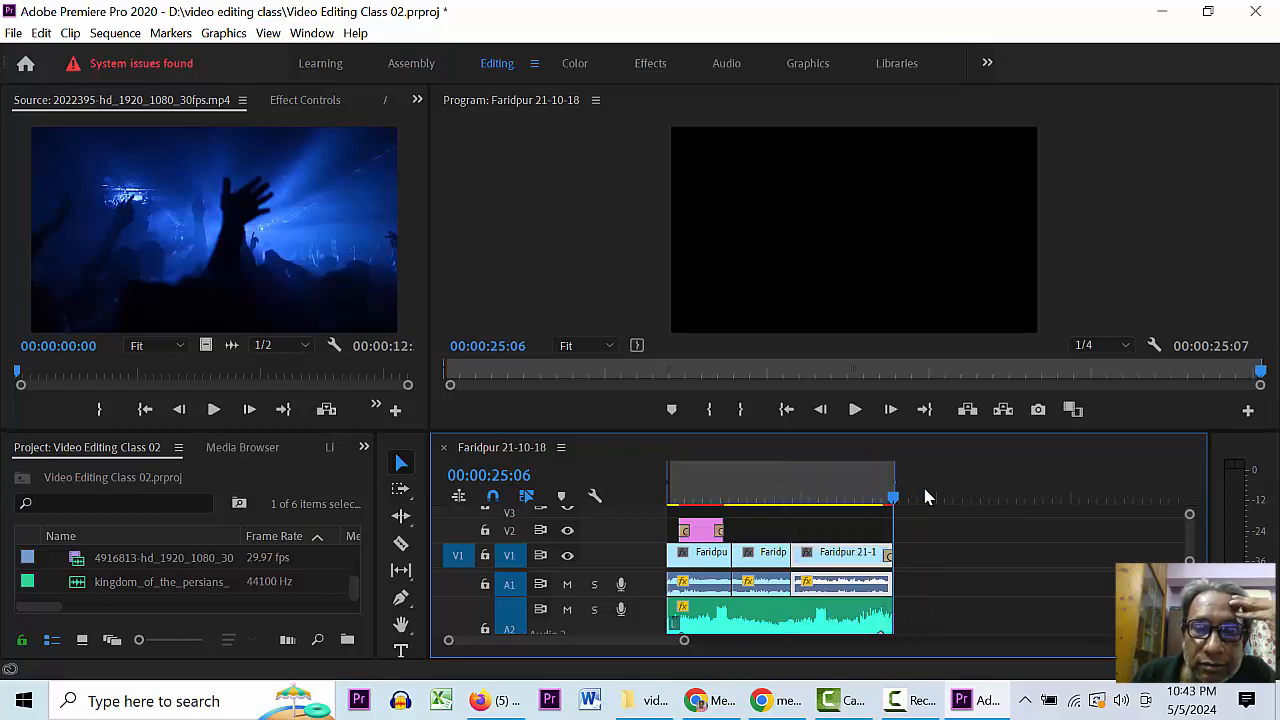
key("ctrl+s")
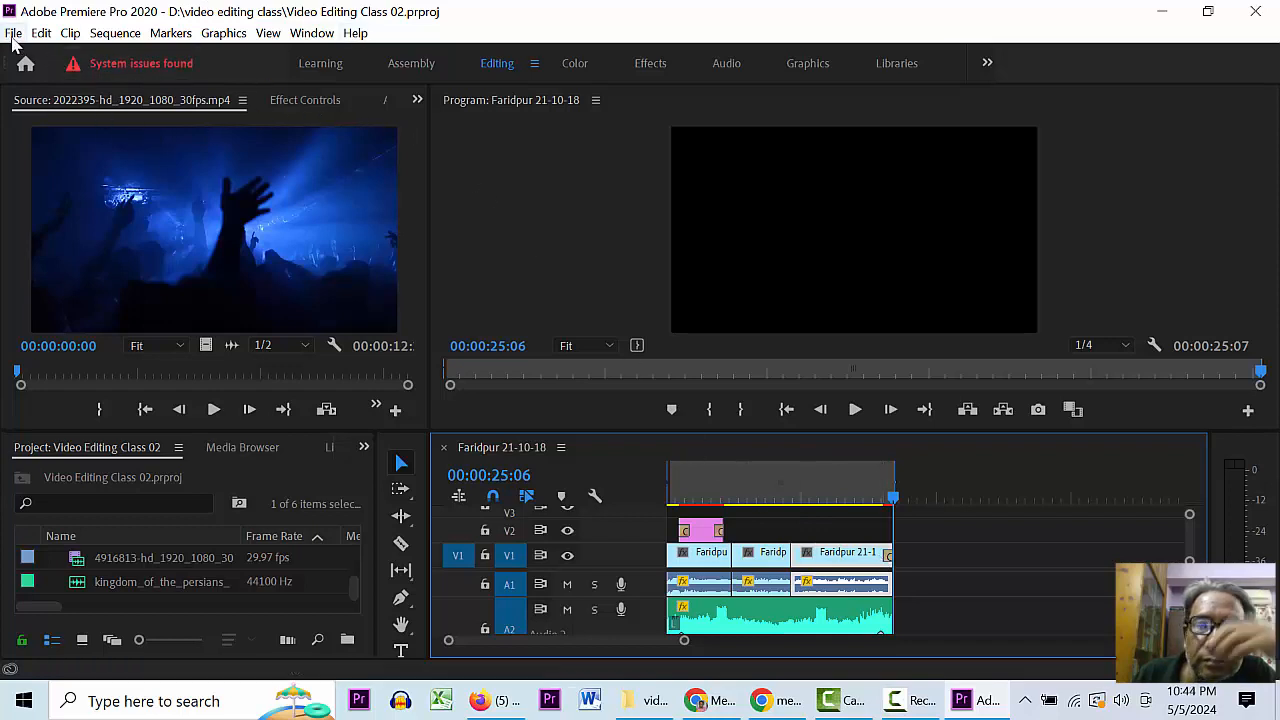
- Open the Export Settings dialog through File > Export > Media for the Faridpur sequence
left_click(13, 34)
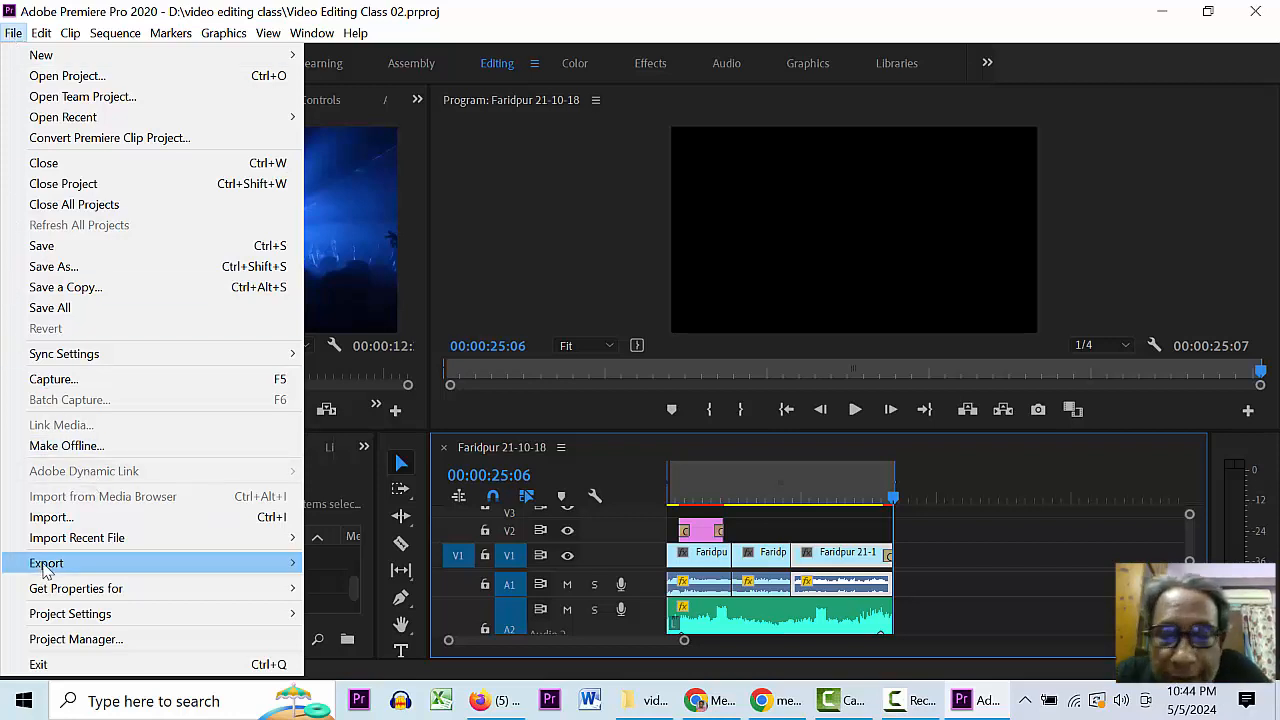
mouse_move(45, 570)
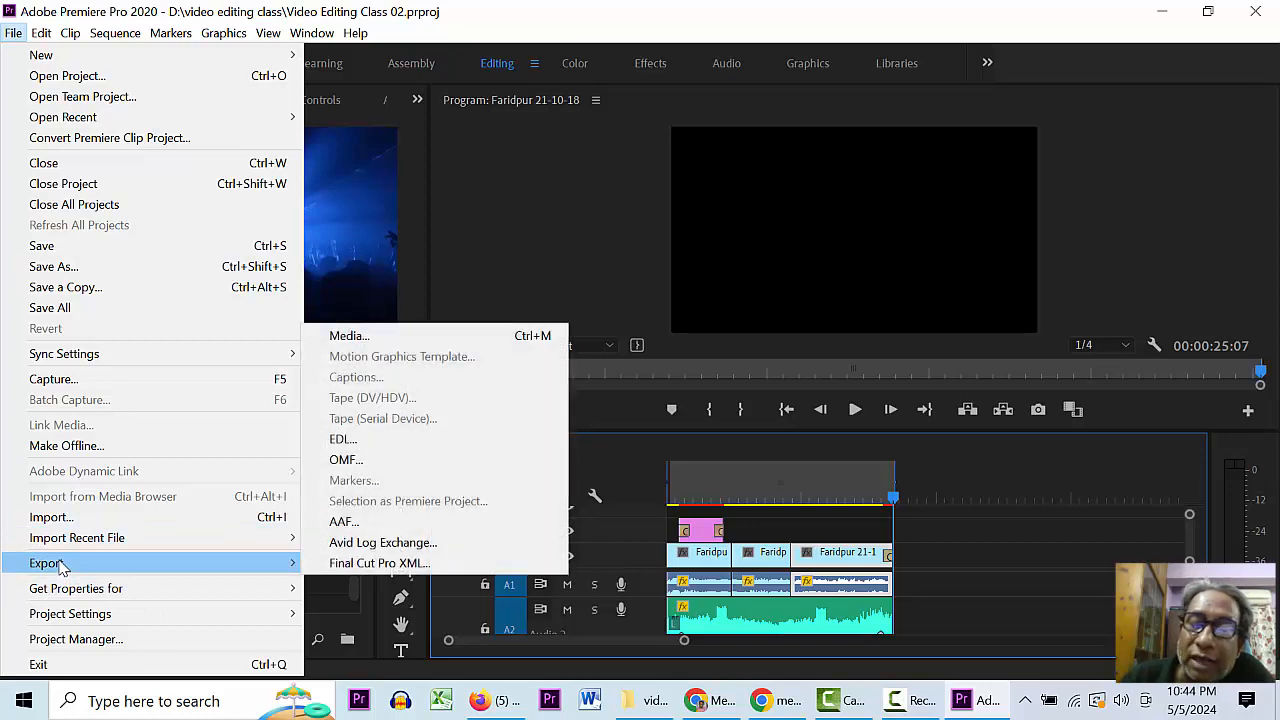
left_click(343, 338)
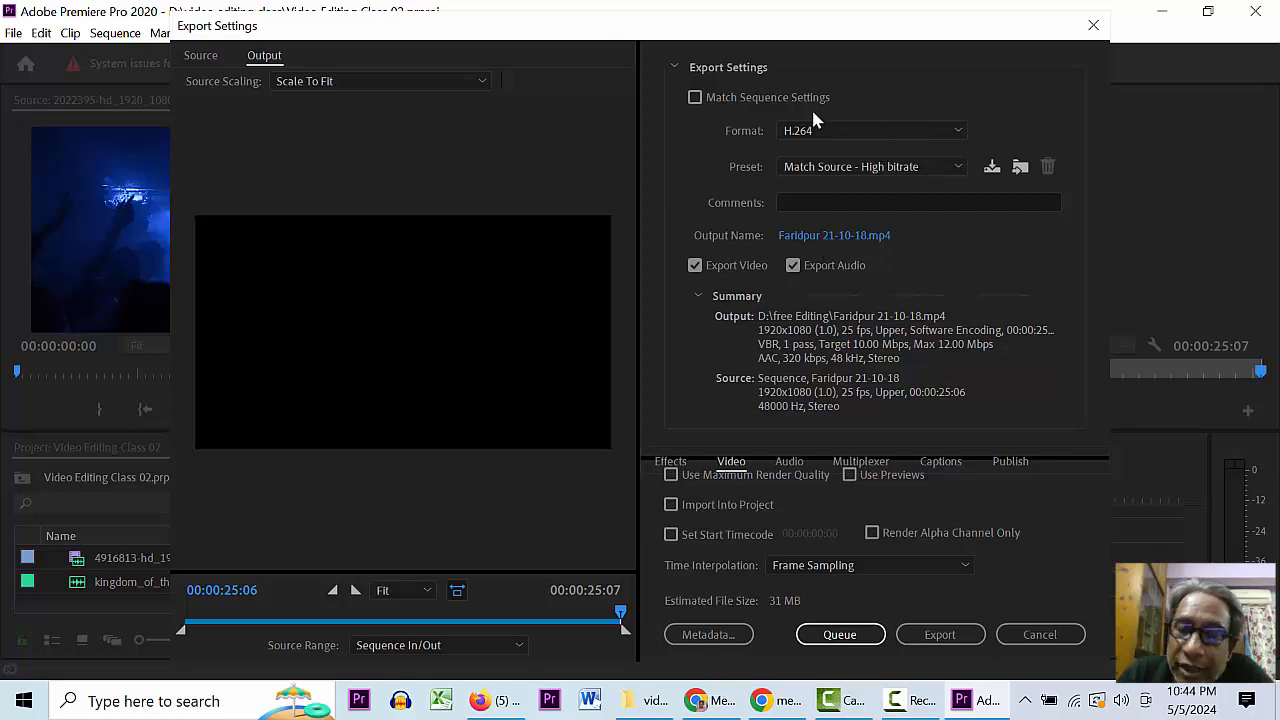
left_click(862, 133)
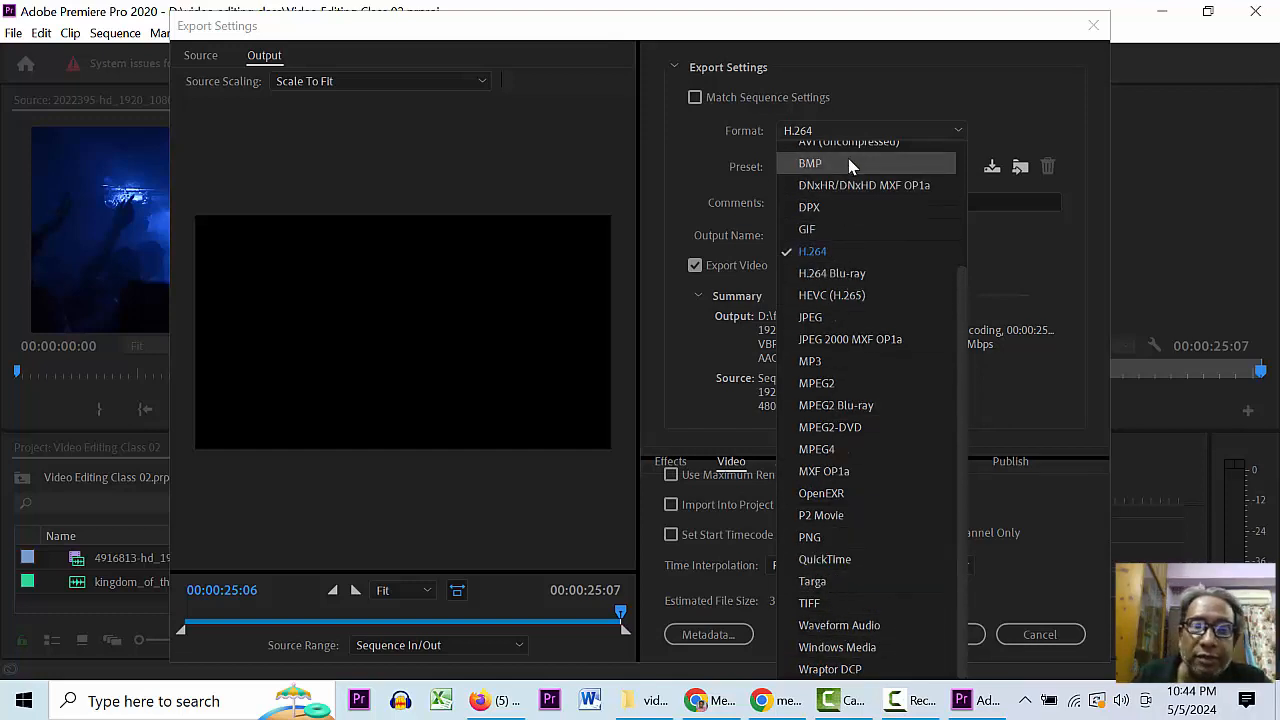
left_click(921, 88)
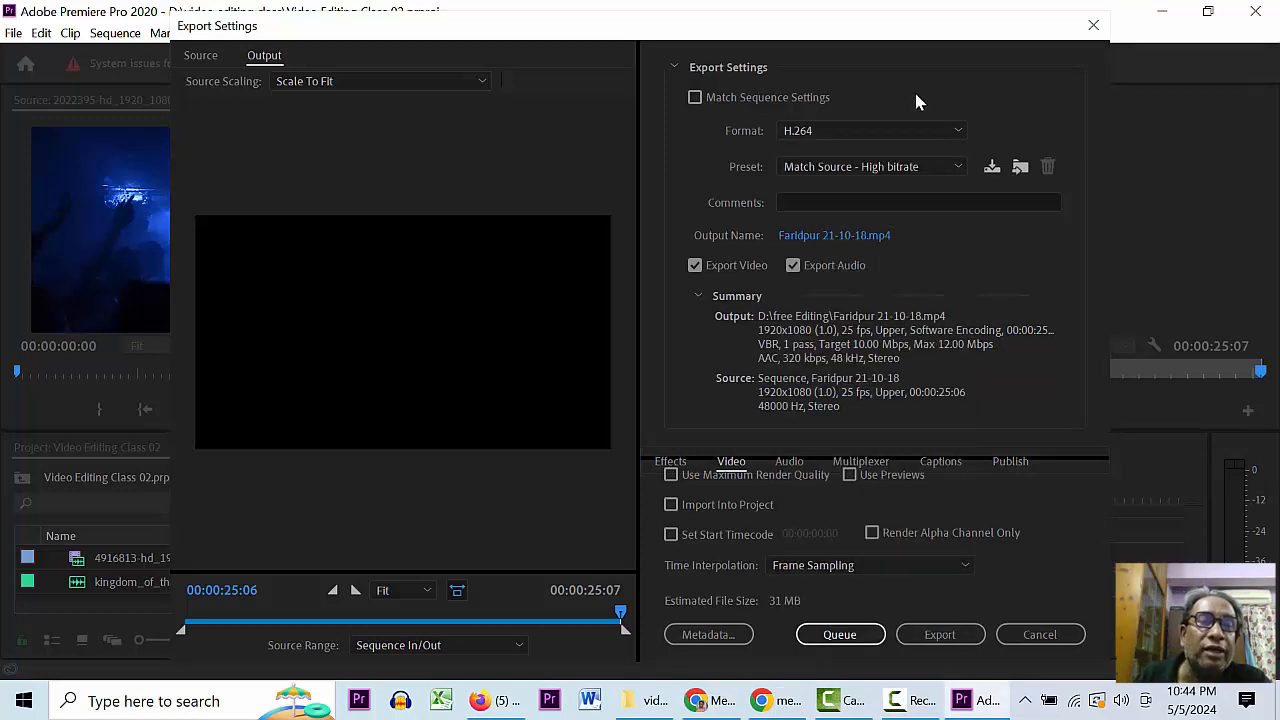
left_click(808, 130)
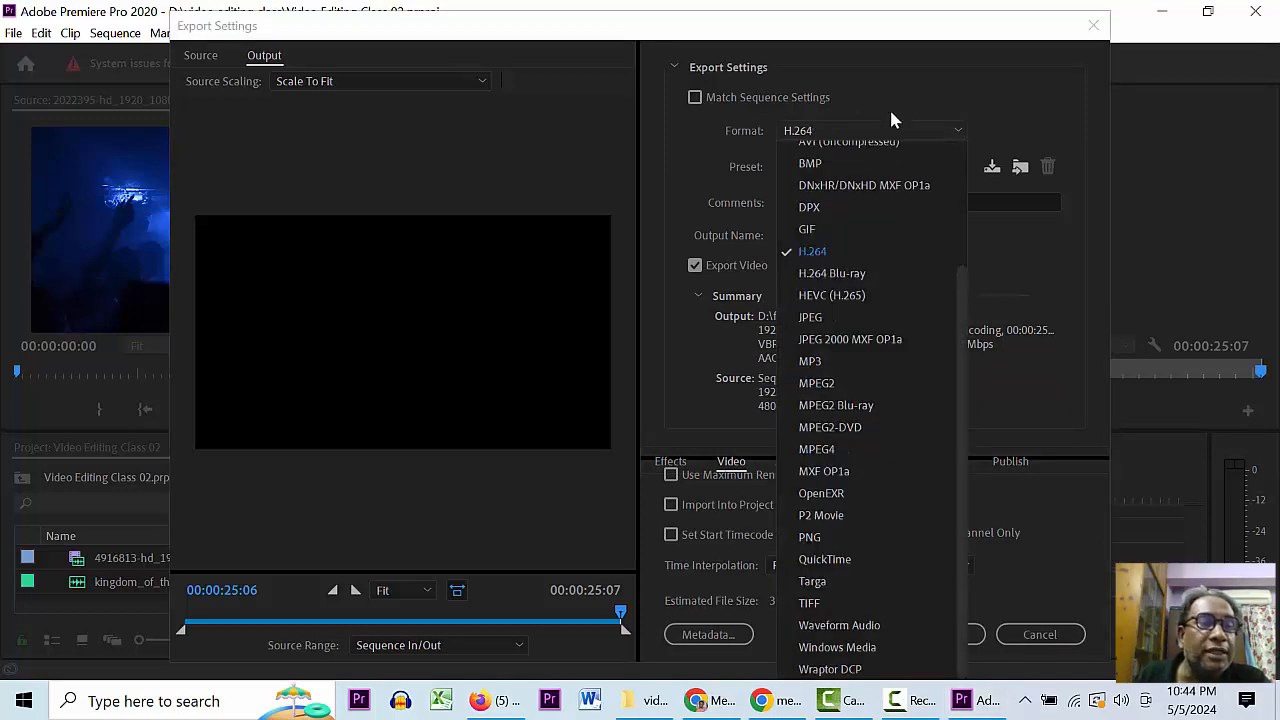
left_click(973, 84)
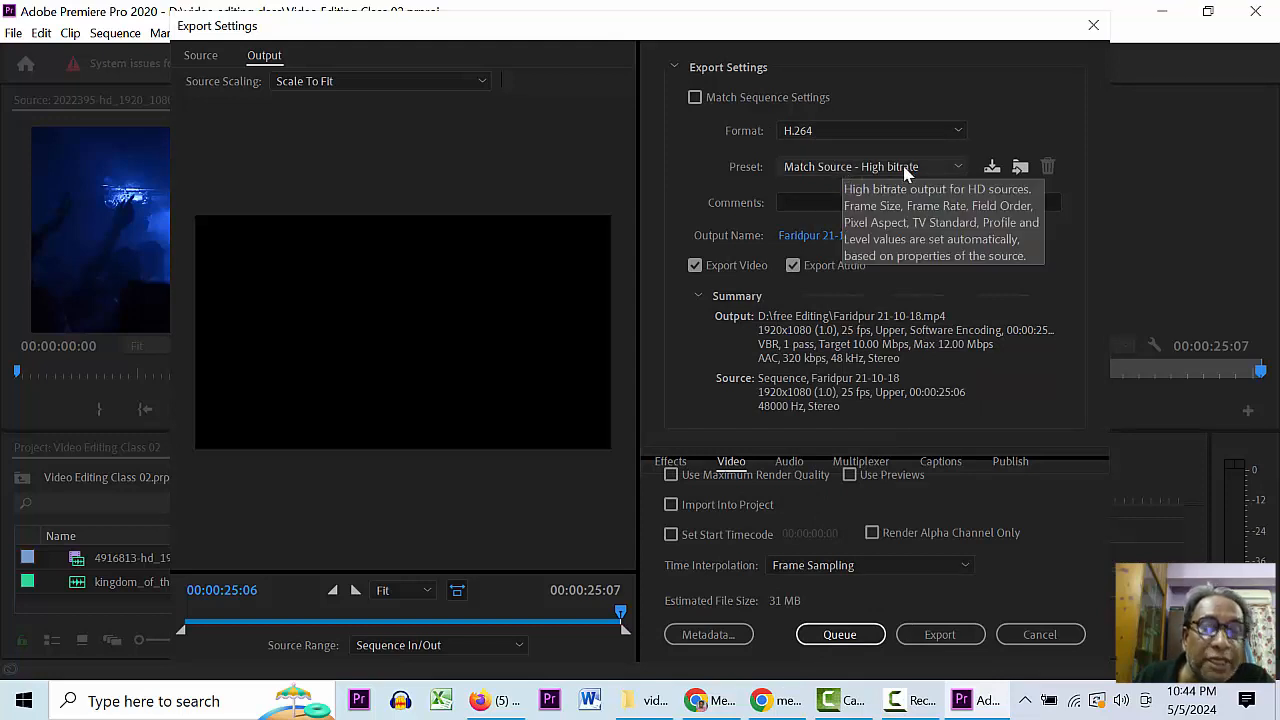
left_click(828, 168)
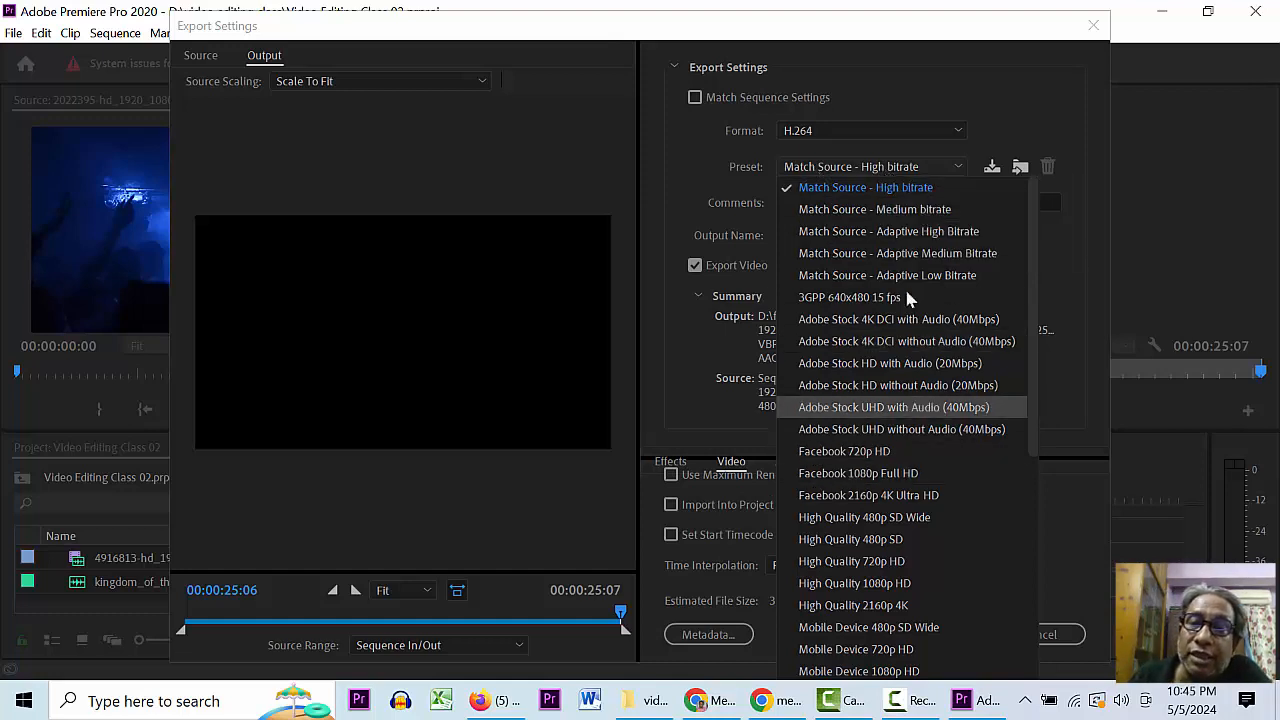
left_click(1166, 140)
left_click(865, 168)
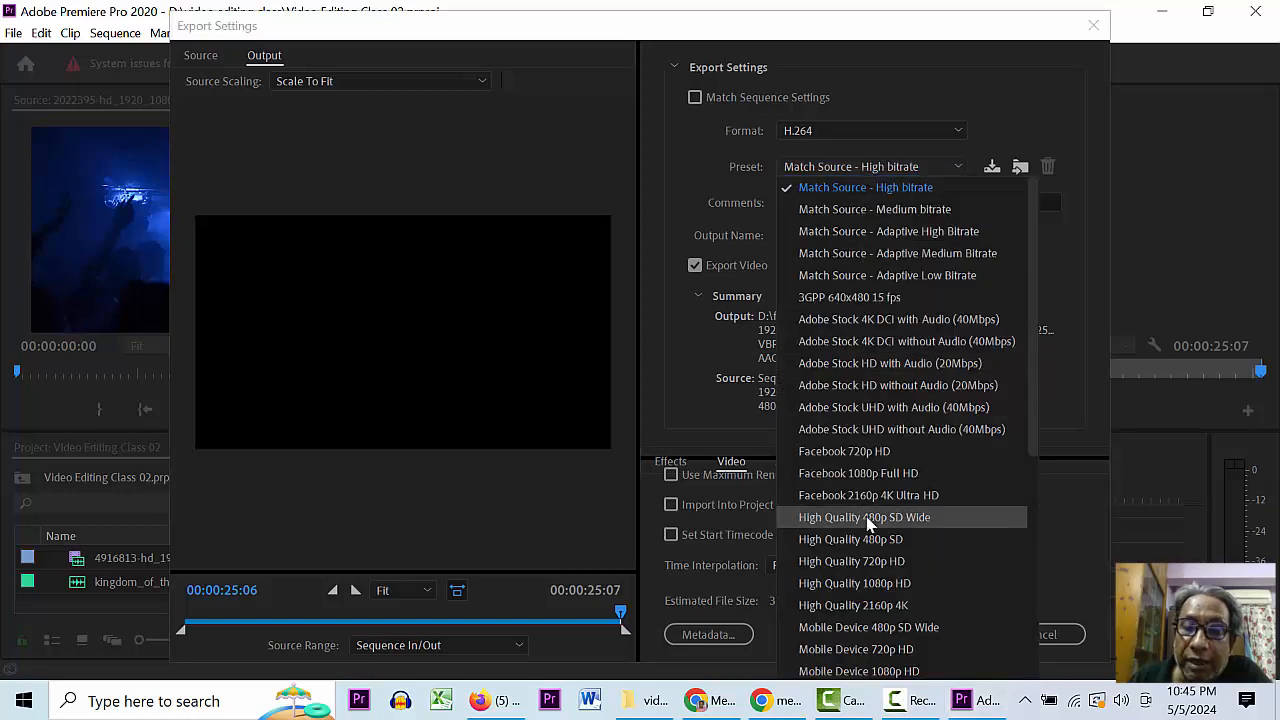
left_click(1232, 177)
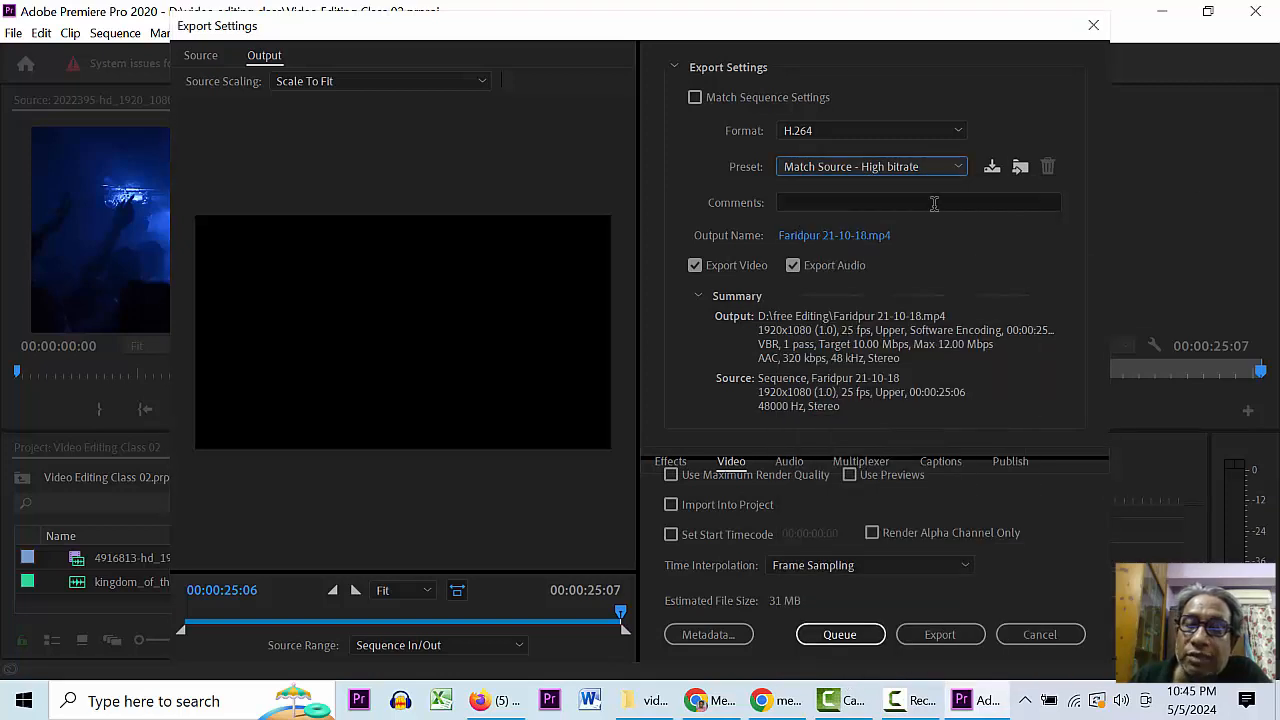
left_click(880, 168)
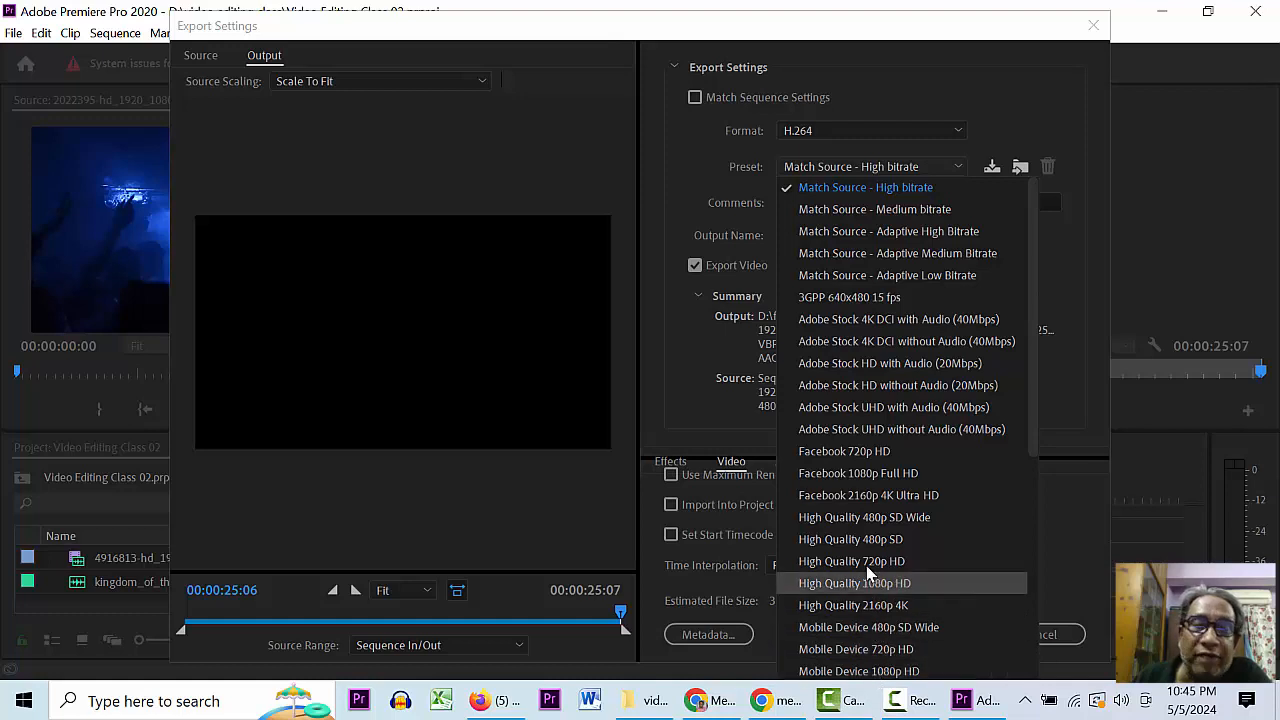
left_click(1189, 245)
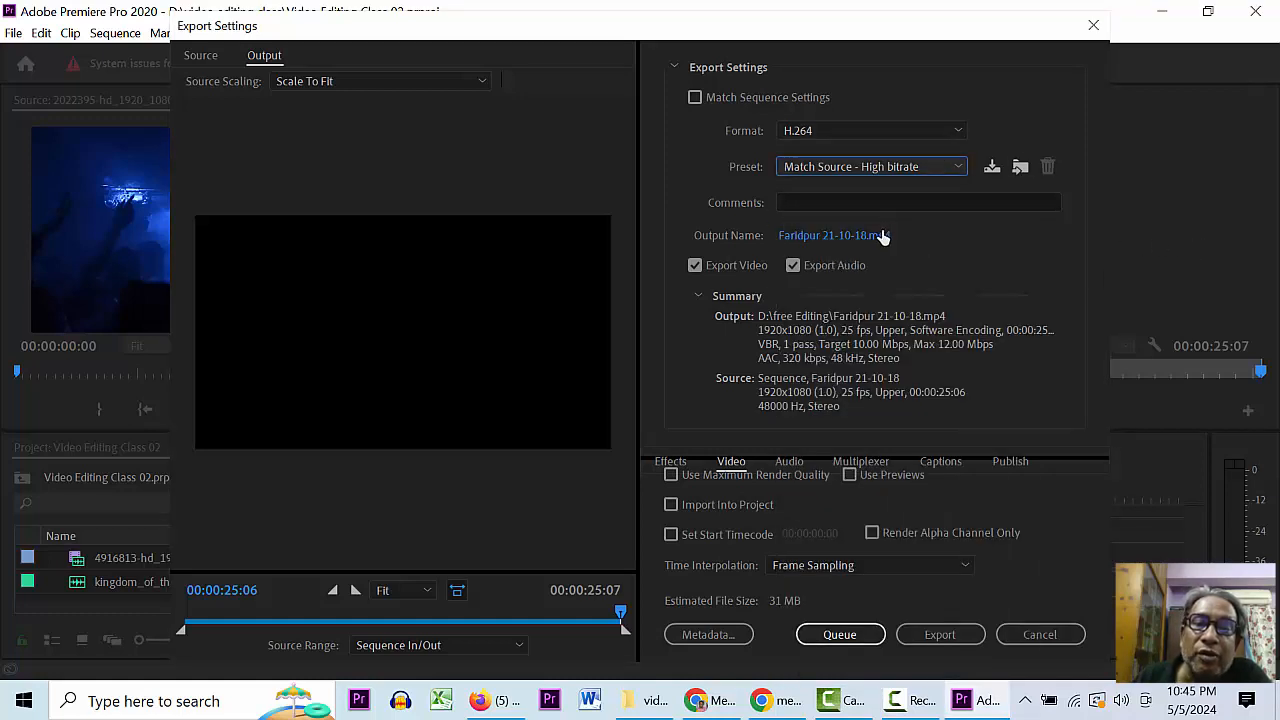
- Set the export output to 'Video editing test final.mp4' in D:\video editing class
left_click(816, 236)
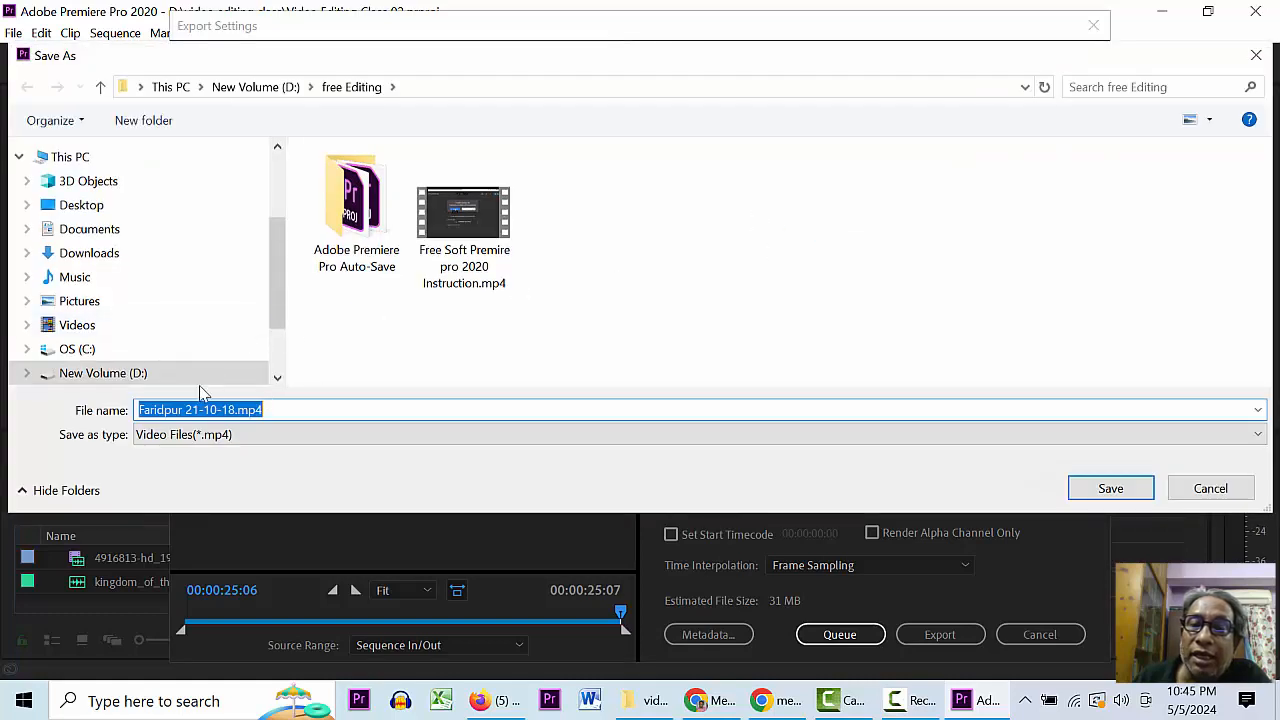
left_click(135, 374)
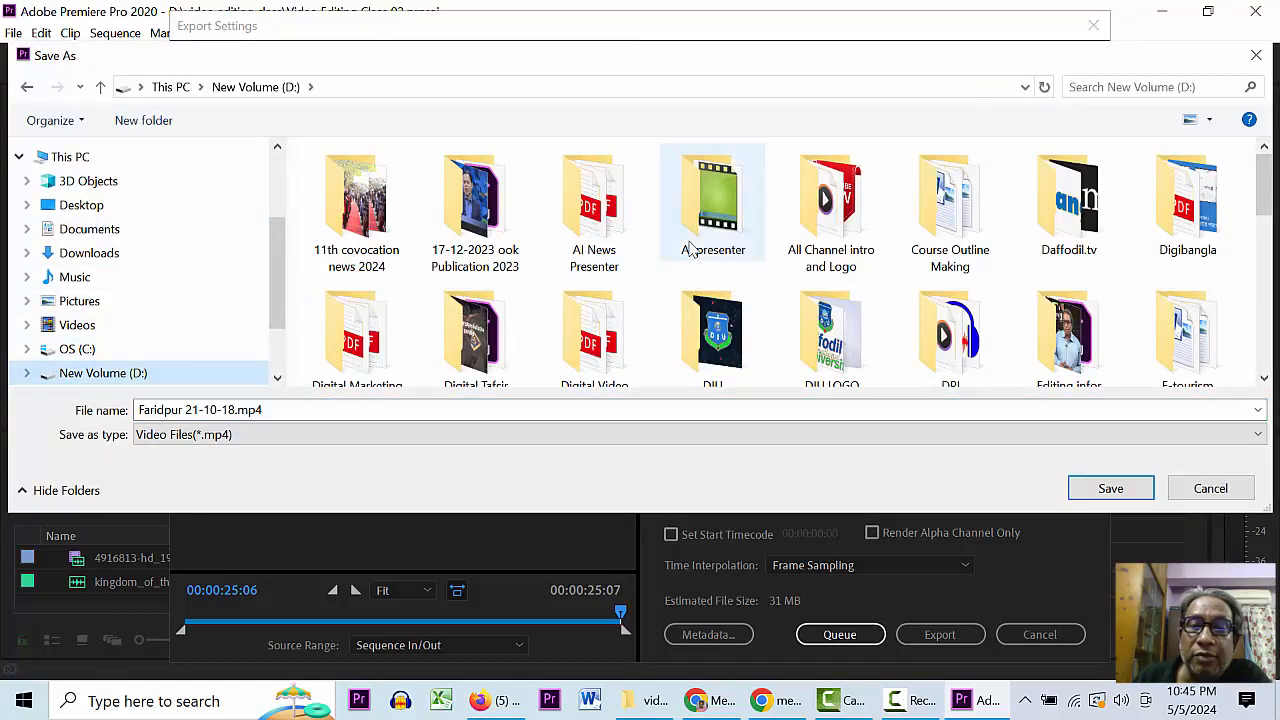
left_click(710, 341)
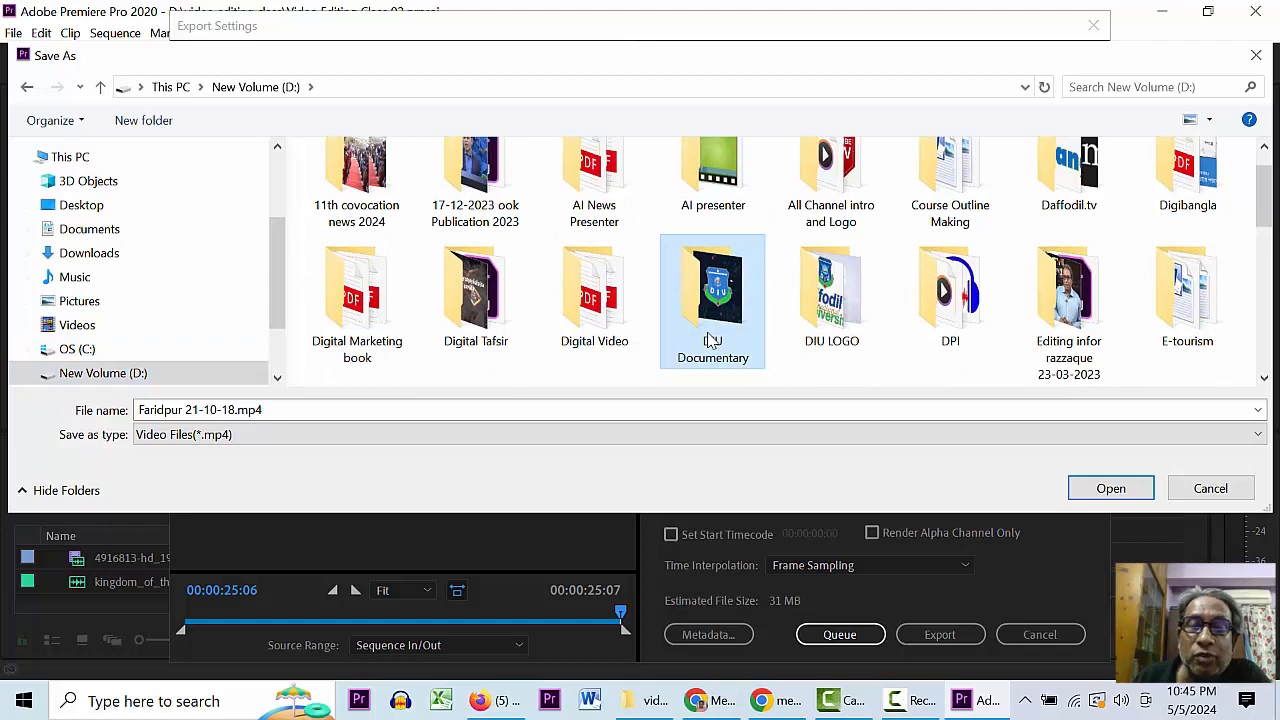
scroll(710, 341, "down", 10)
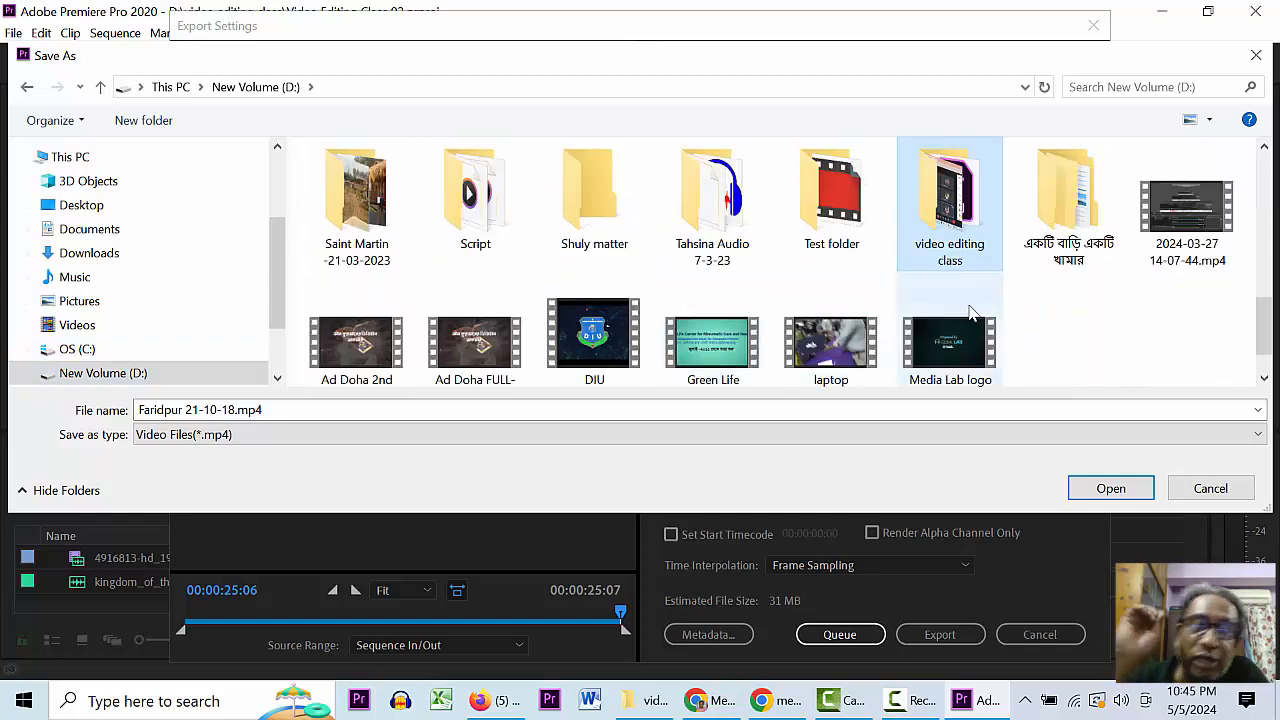
double_click(958, 220)
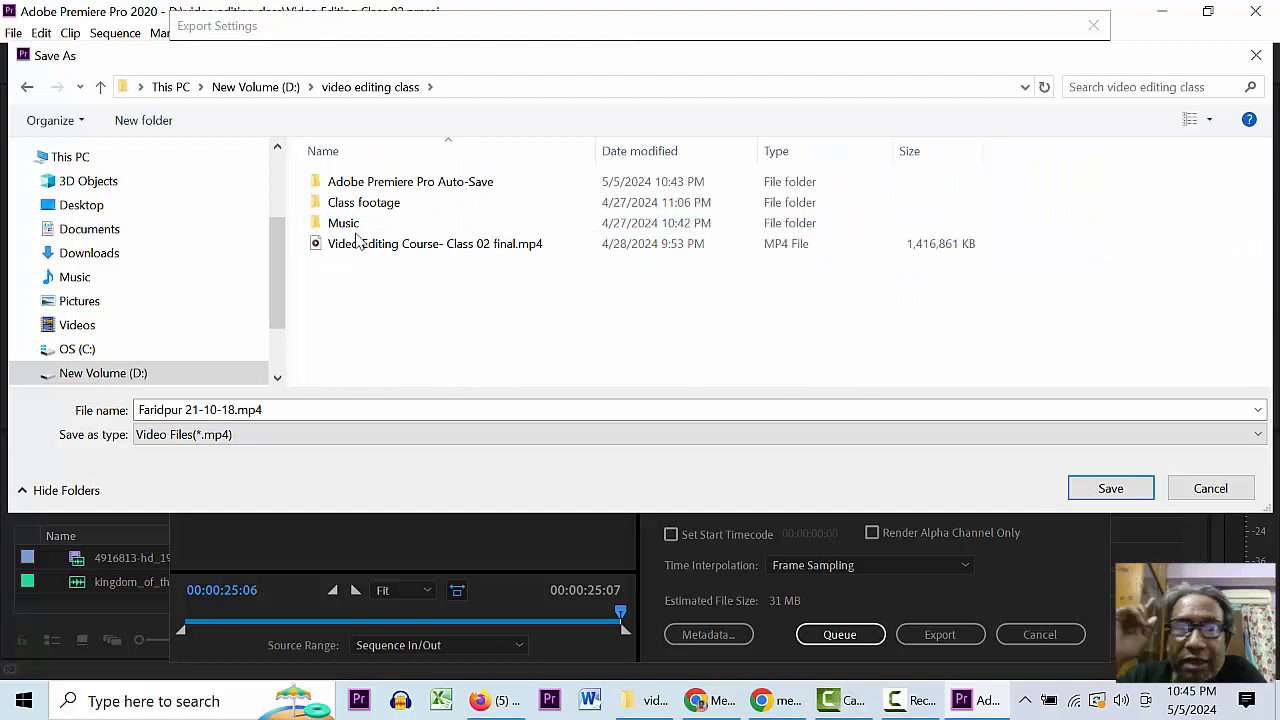
left_click(280, 409)
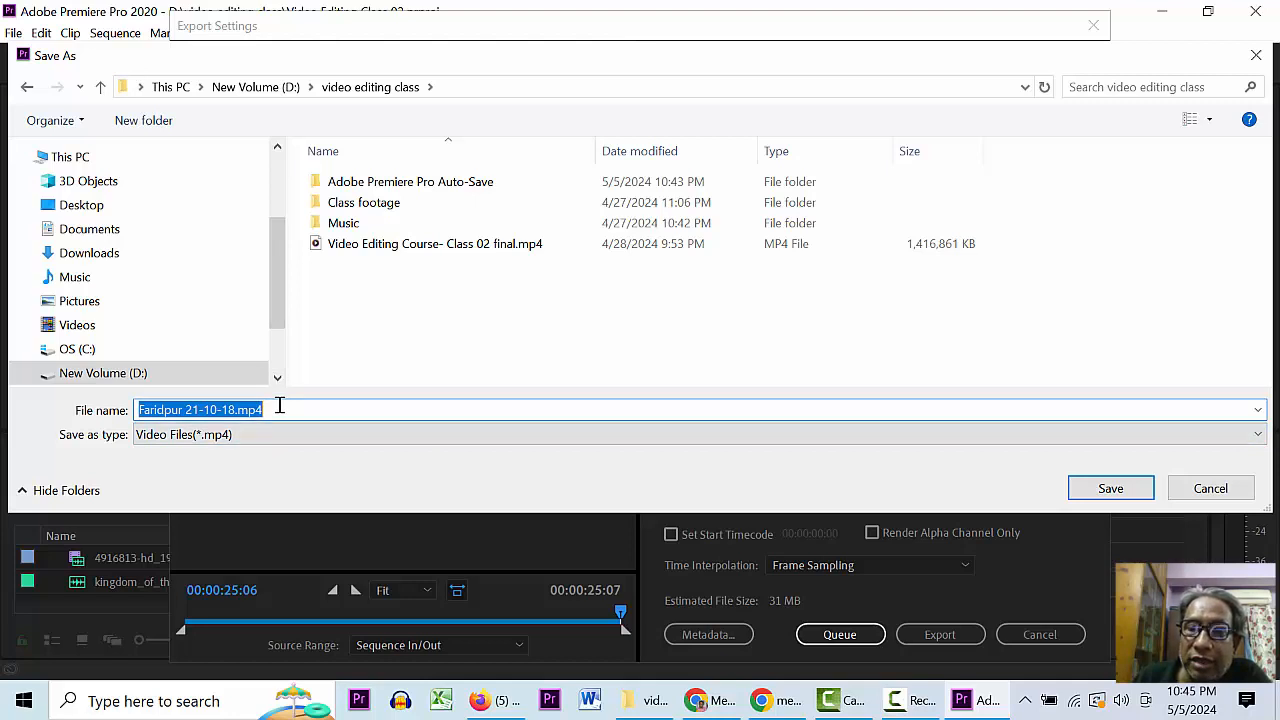
type("Vide")
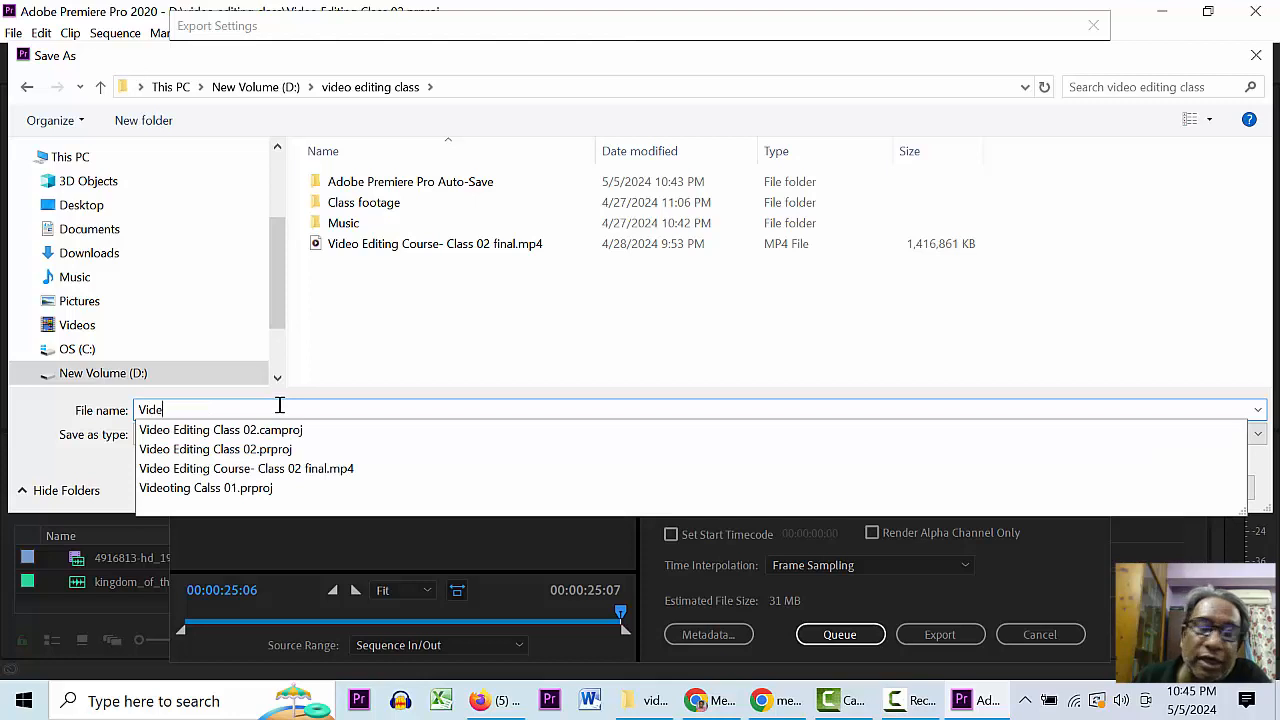
type("o edit")
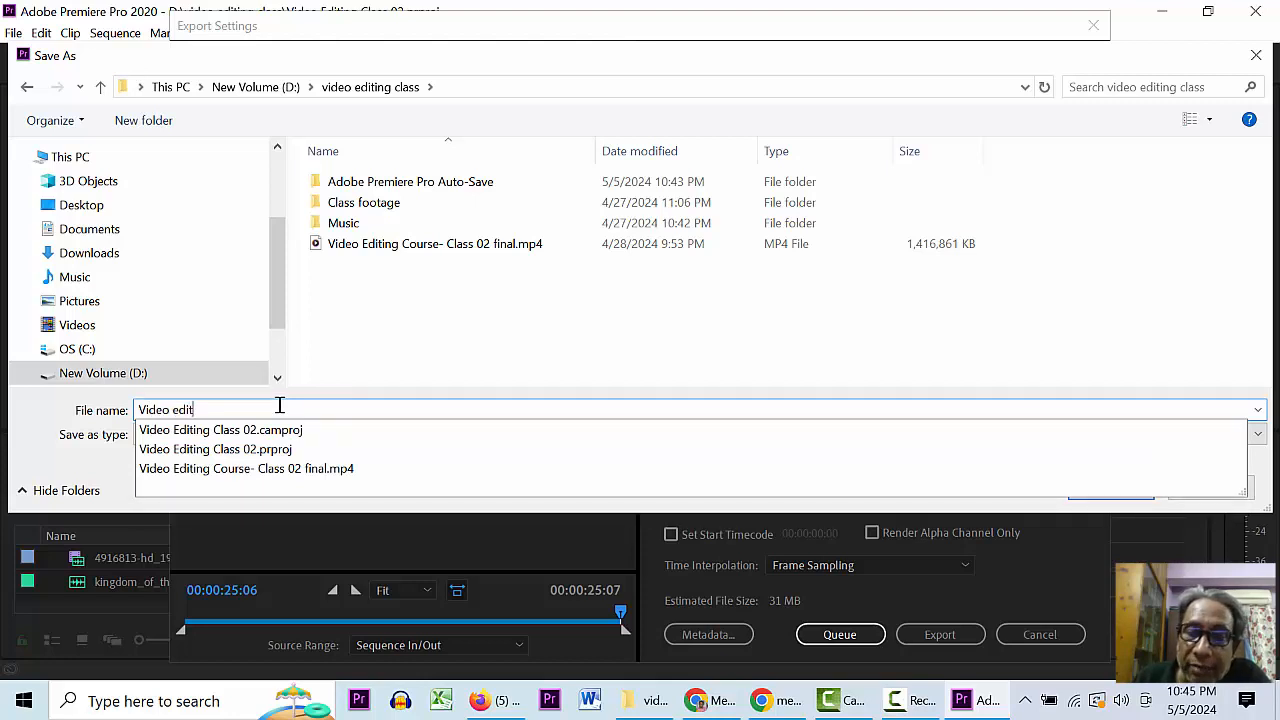
type("ing tes")
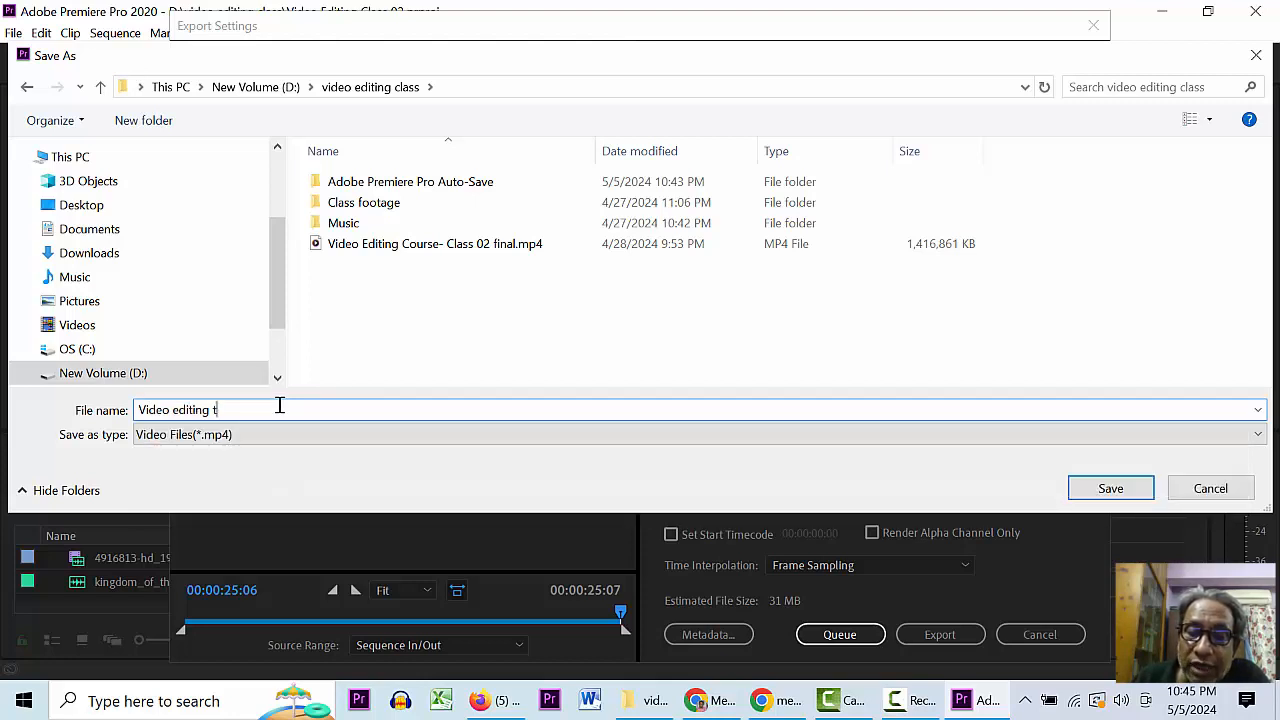
type("r fi")
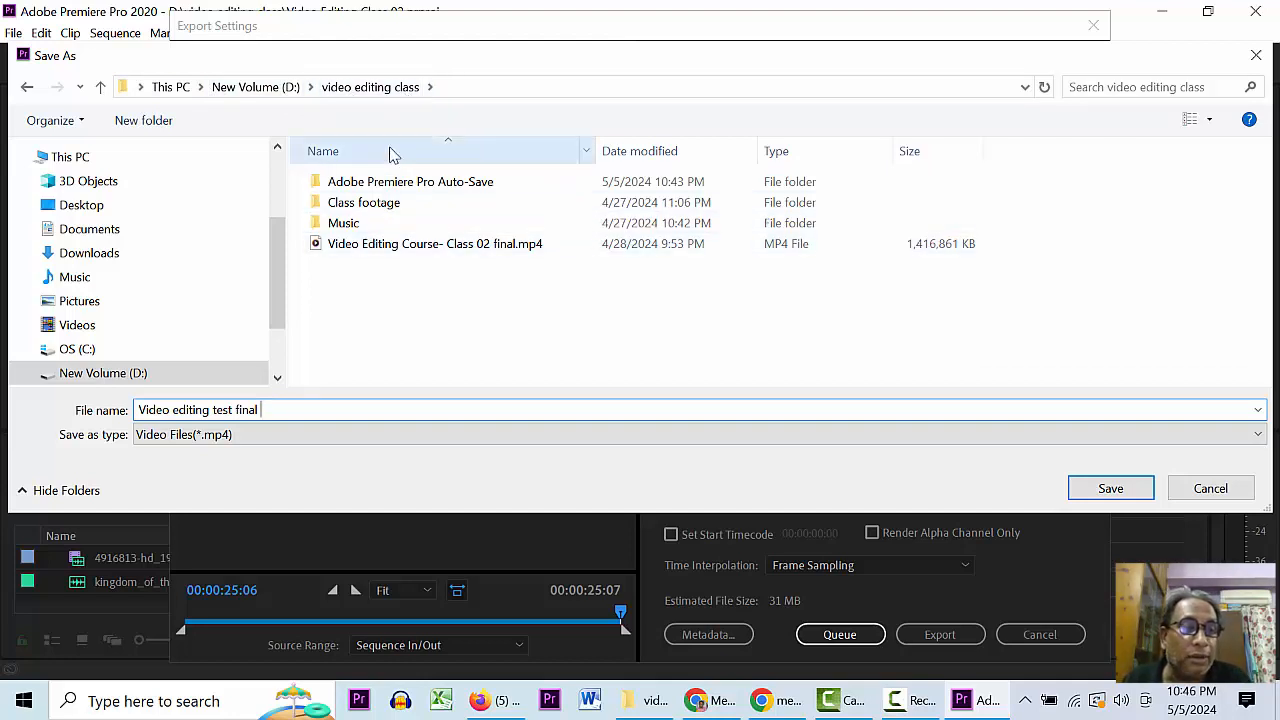
left_click(1110, 488)
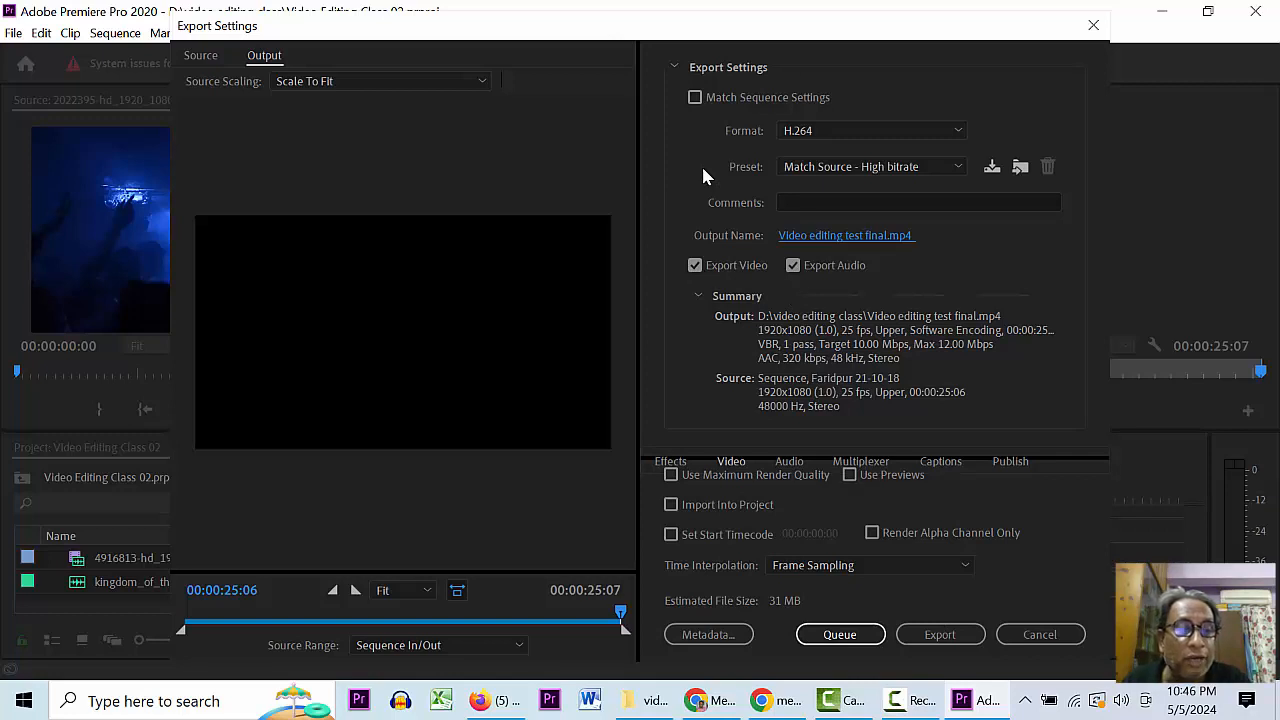
- Keep Export Audio enabled, export the sequence to MP4, then show the Windows desktop
left_click(793, 266)
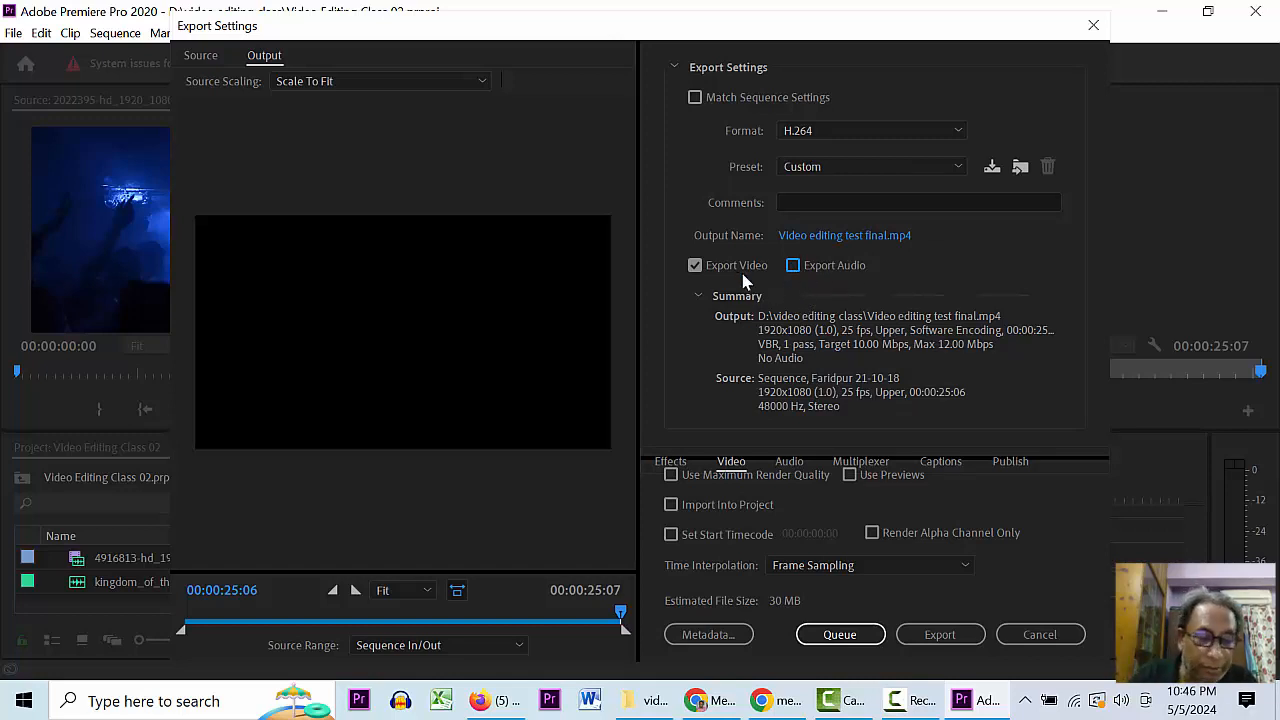
left_click(794, 266)
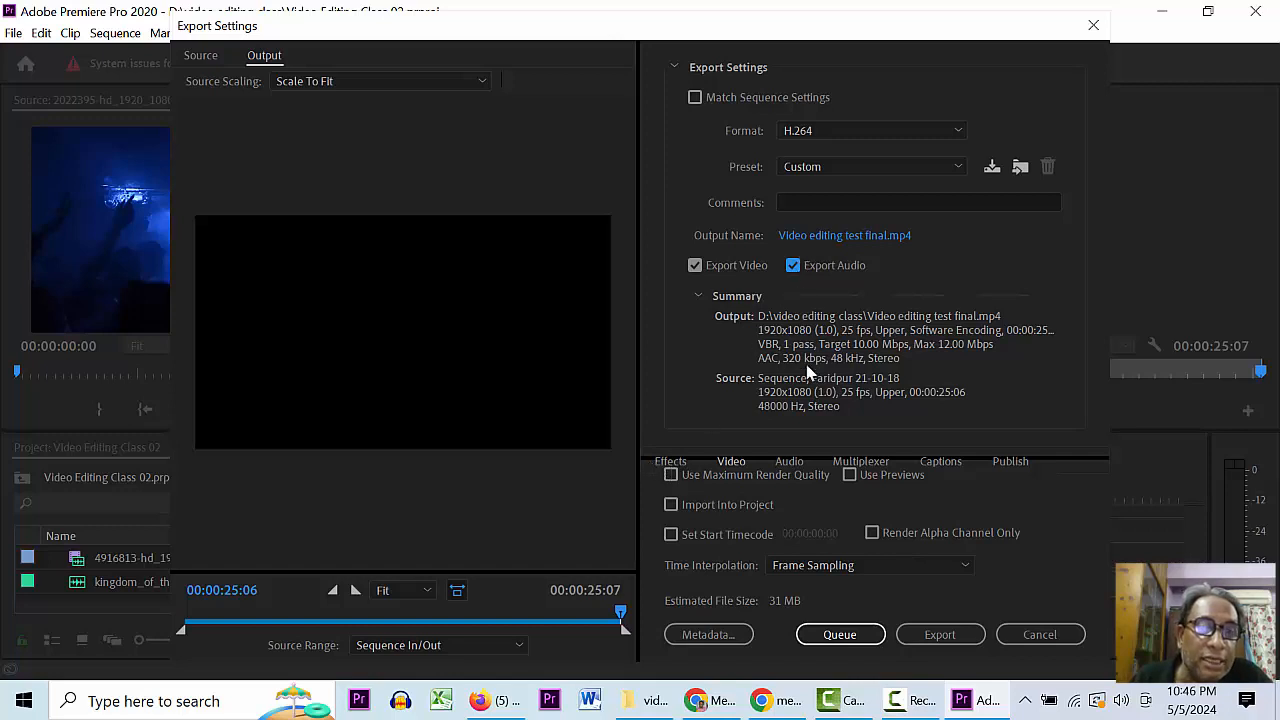
left_click(940, 636)
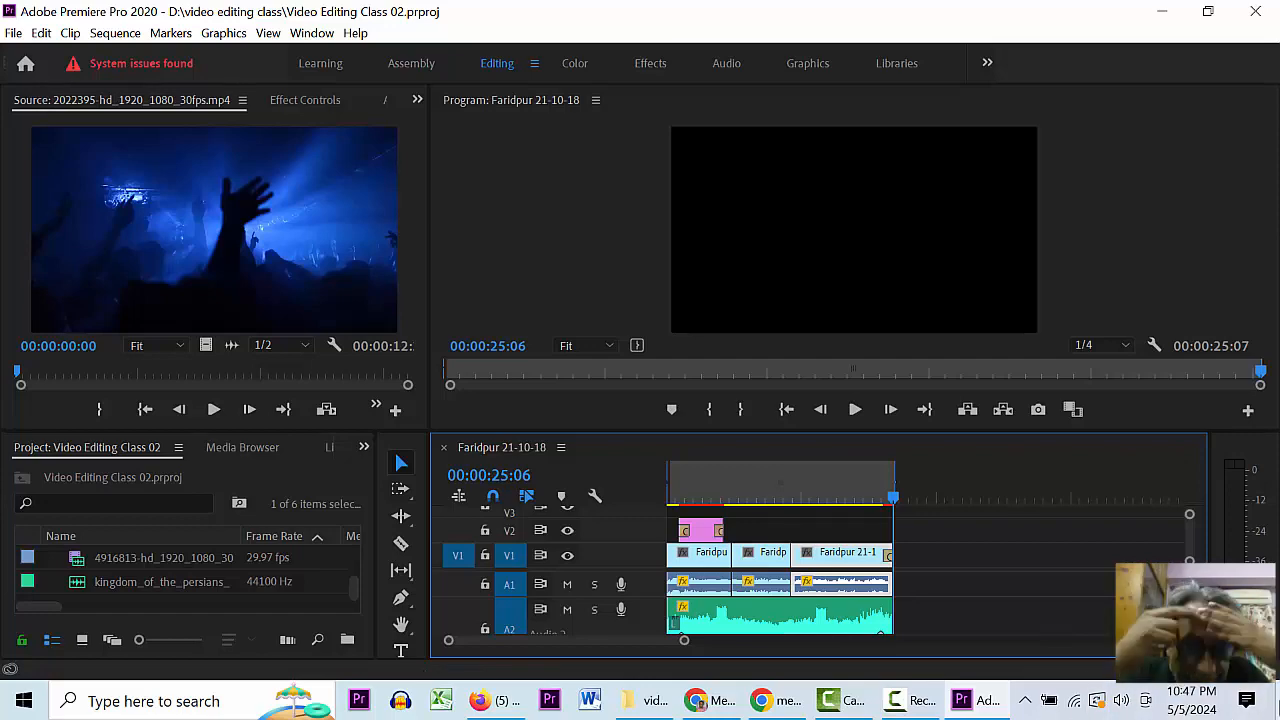
key("super+d")
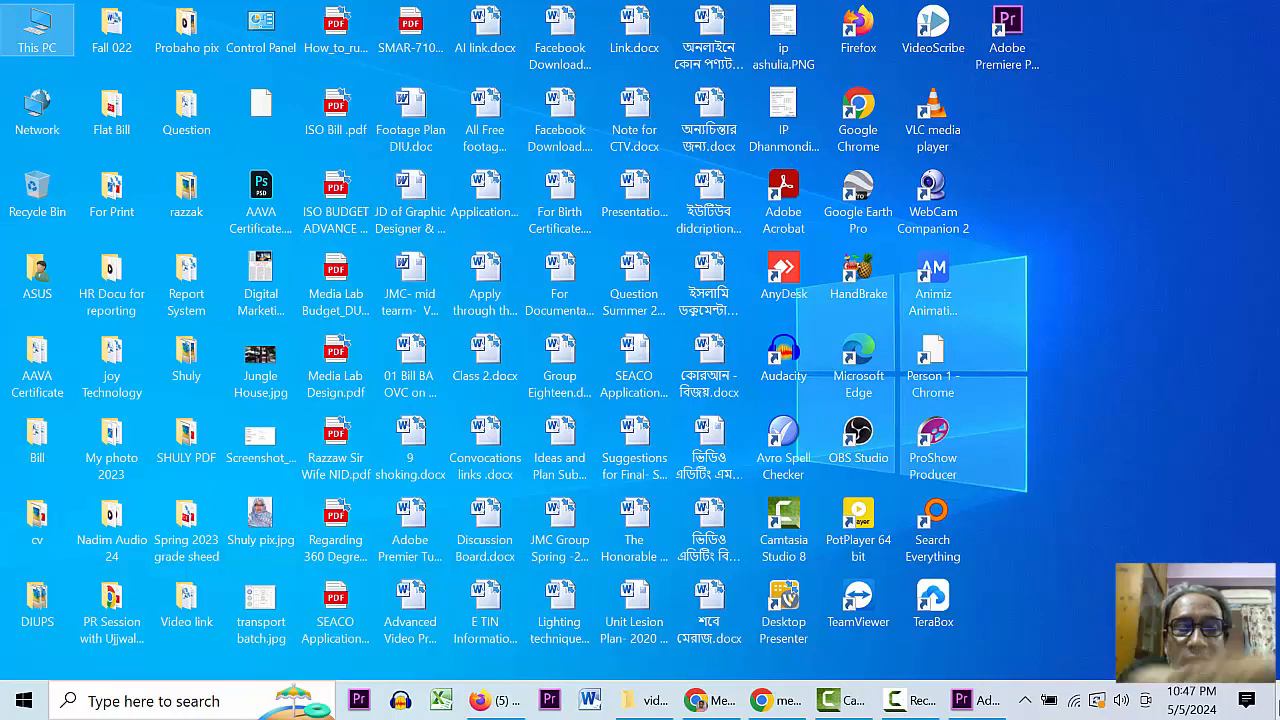
- Open This PC > New Volume (D:) > video editing class in File Explorer
double_click(62, 40)
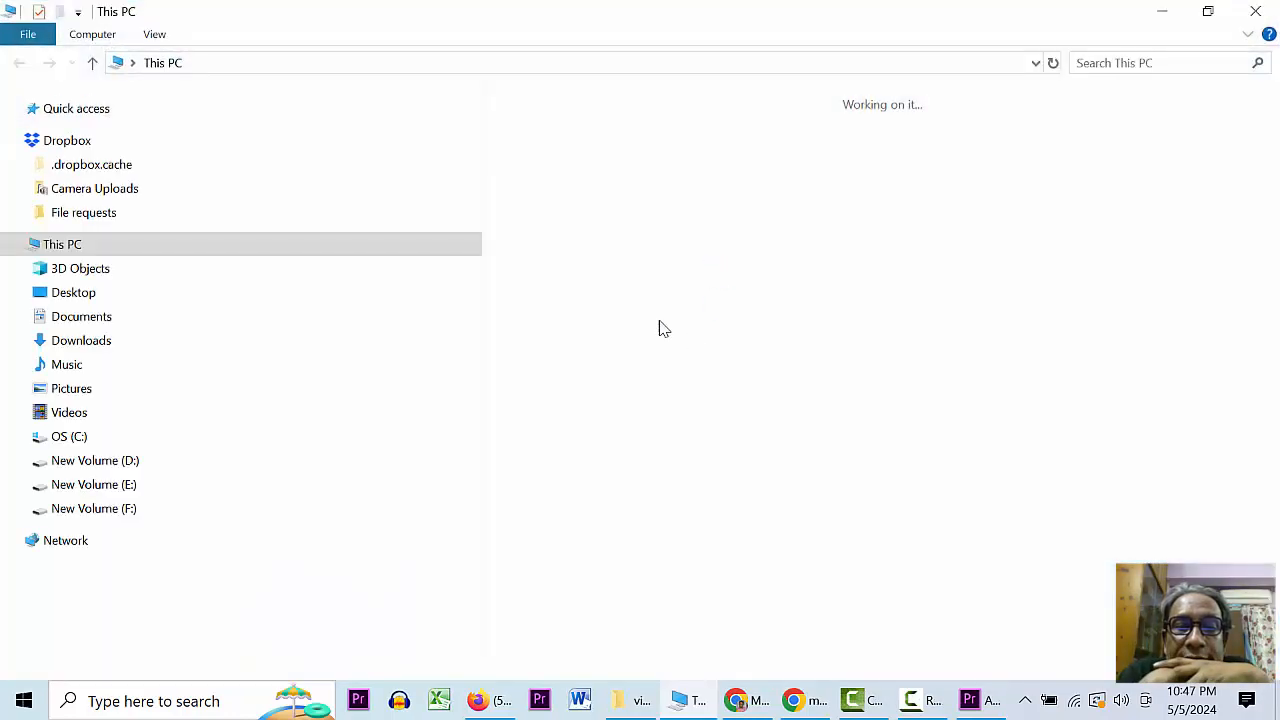
double_click(1060, 365)
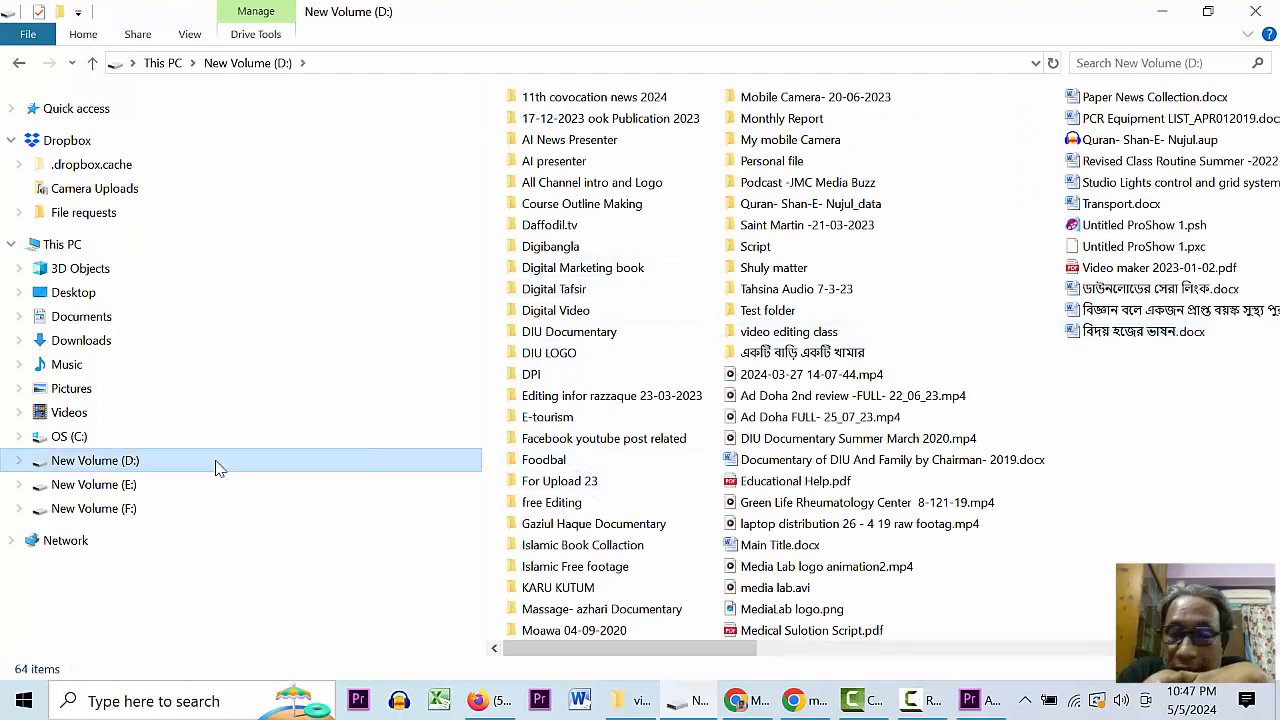
left_click(546, 400)
key("v")
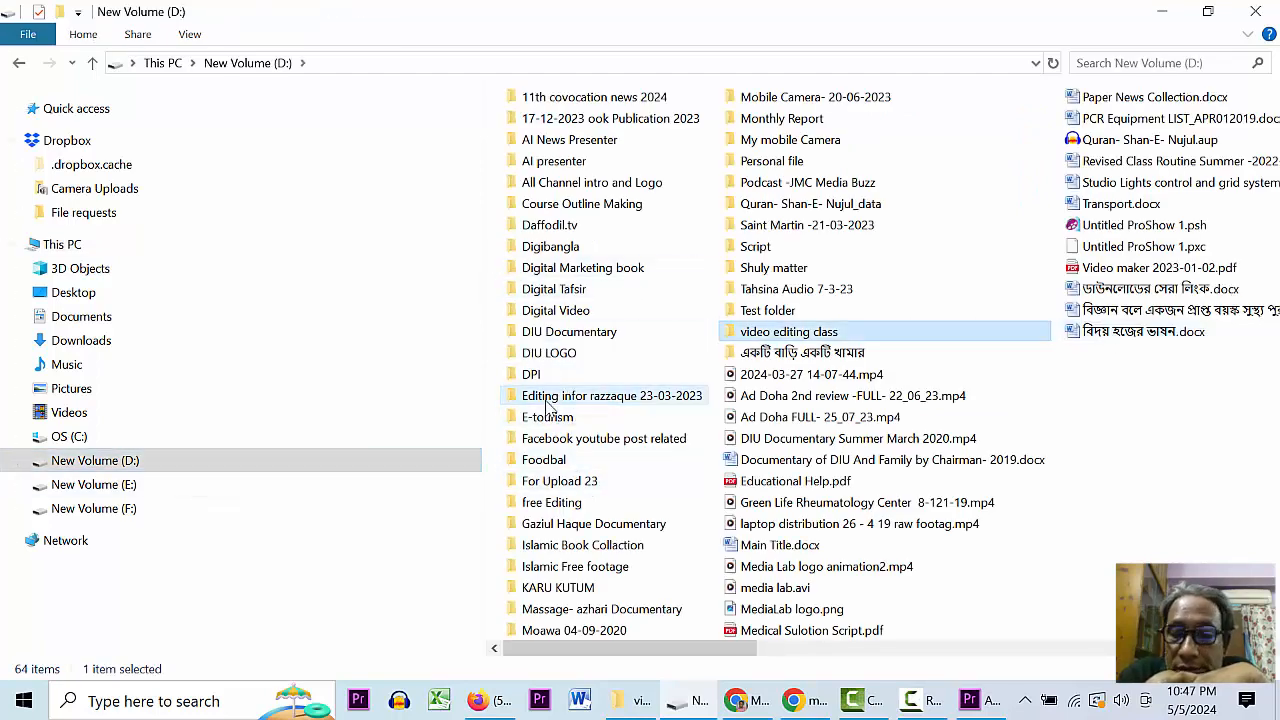
double_click(779, 333)
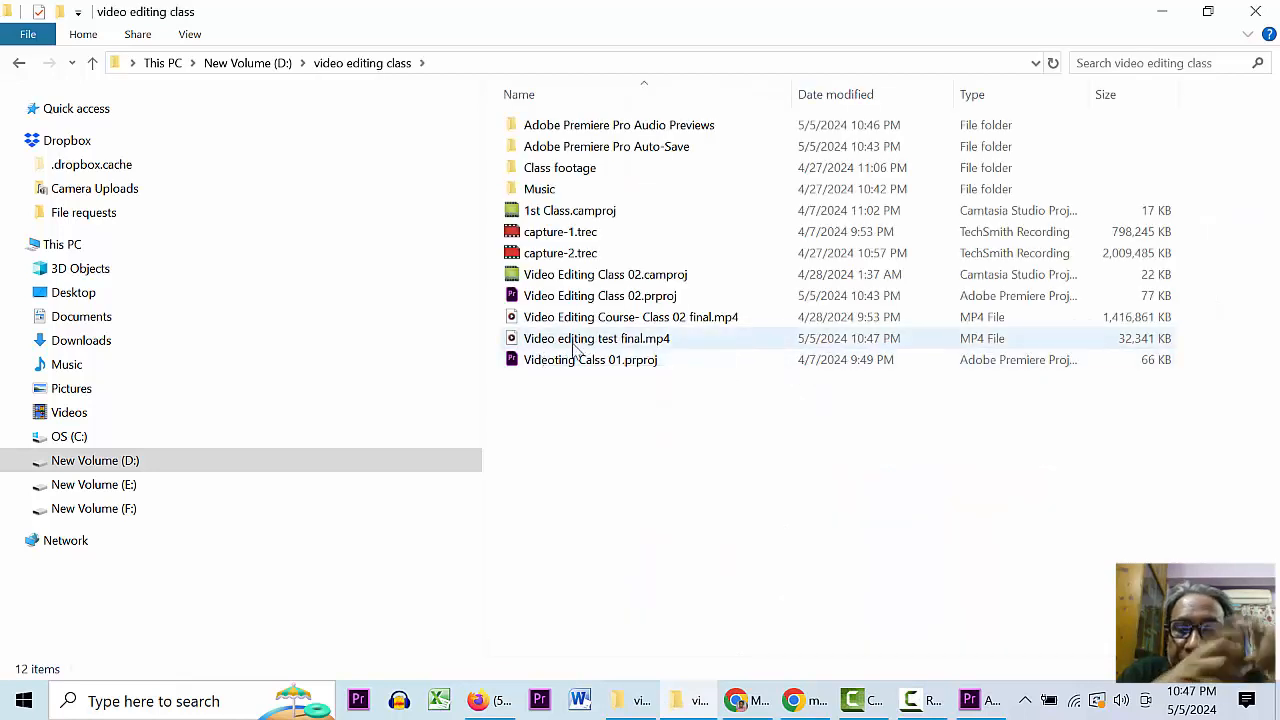
- Select the 32,341 KB Video editing test final.mp4 and play it in Media Player
left_click(638, 346)
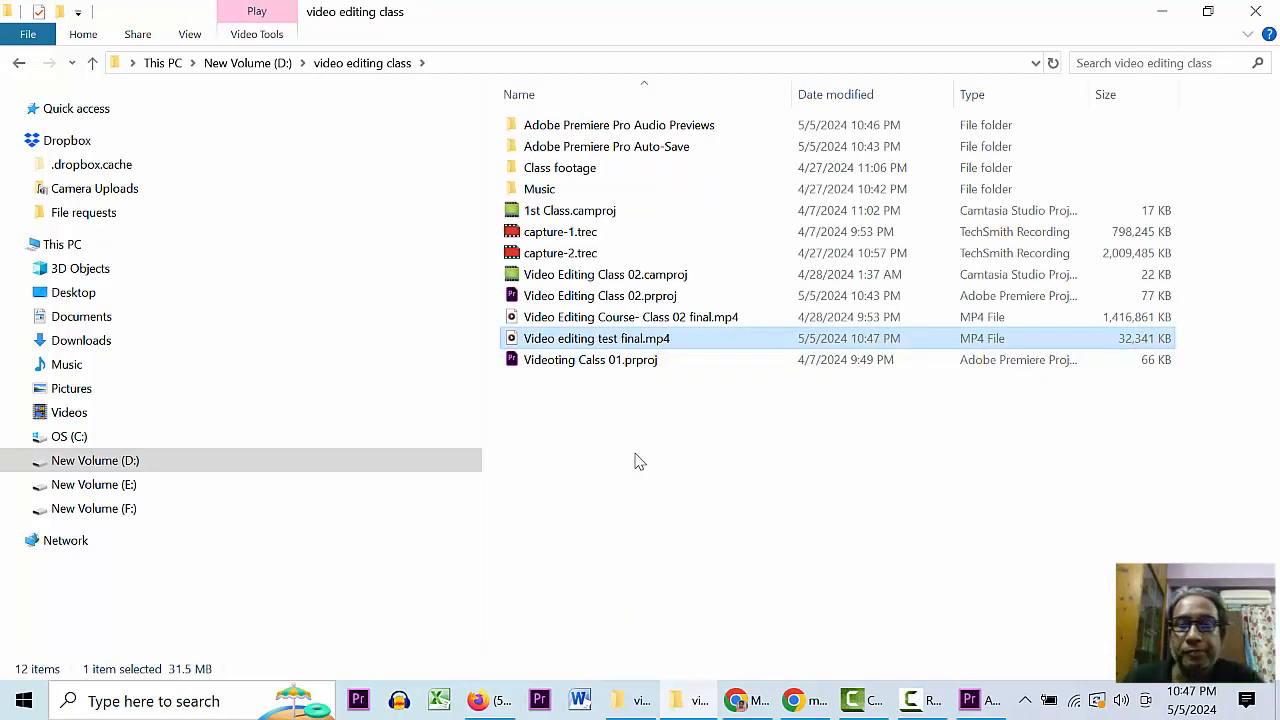
left_click(588, 459)
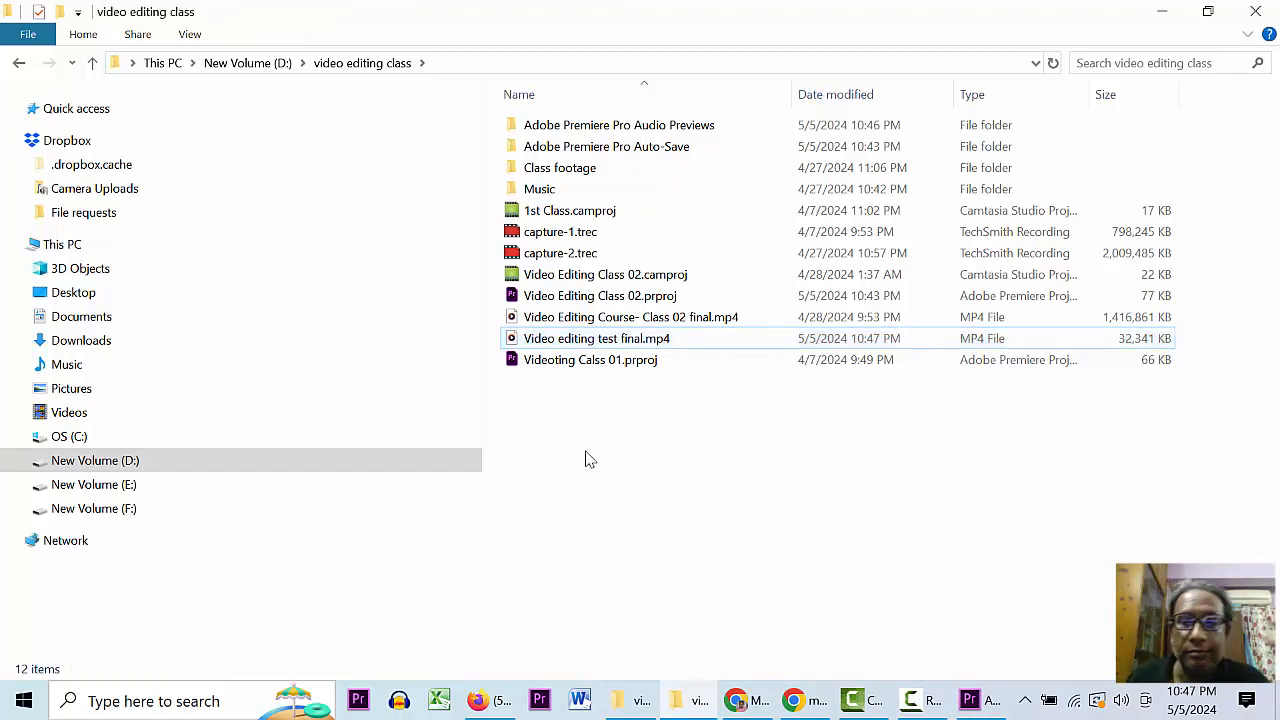
left_click(605, 317)
left_click(722, 408)
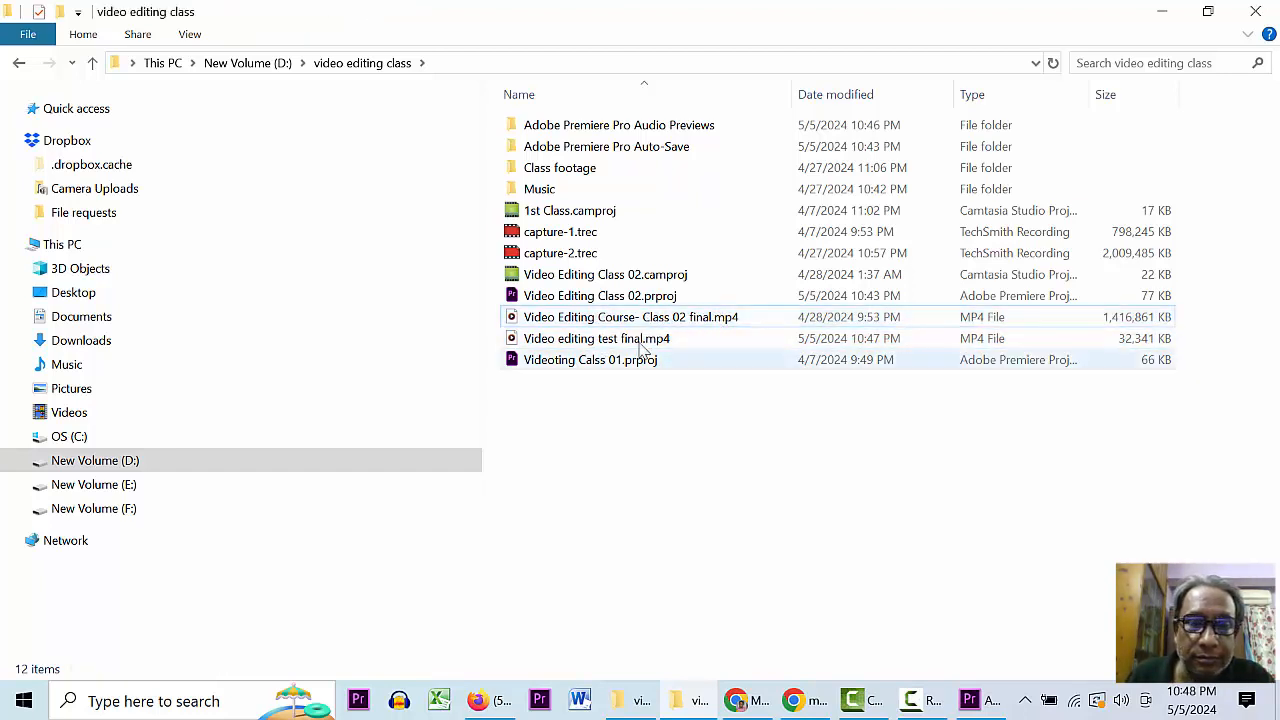
left_click(626, 322)
left_click(592, 342)
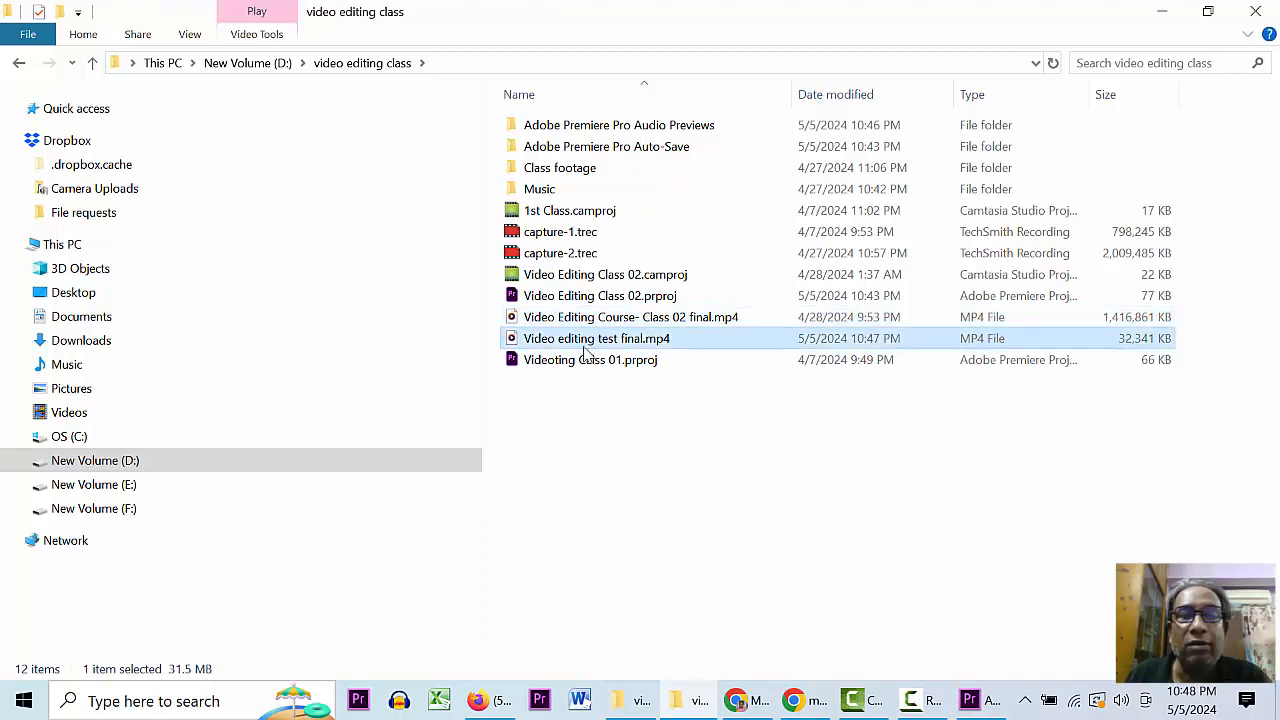
double_click(563, 340)
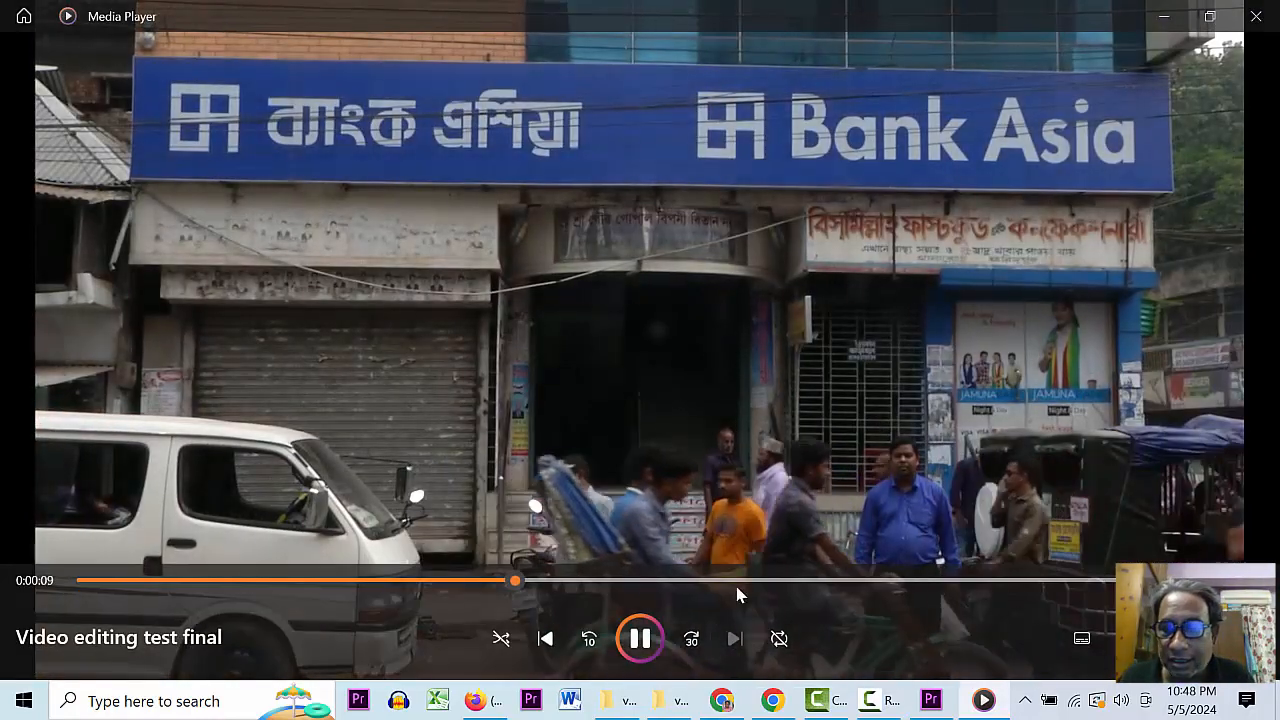
- Watch the exported video in Media Player, close it, and reselect Video editing test final.mp4
left_click(880, 702)
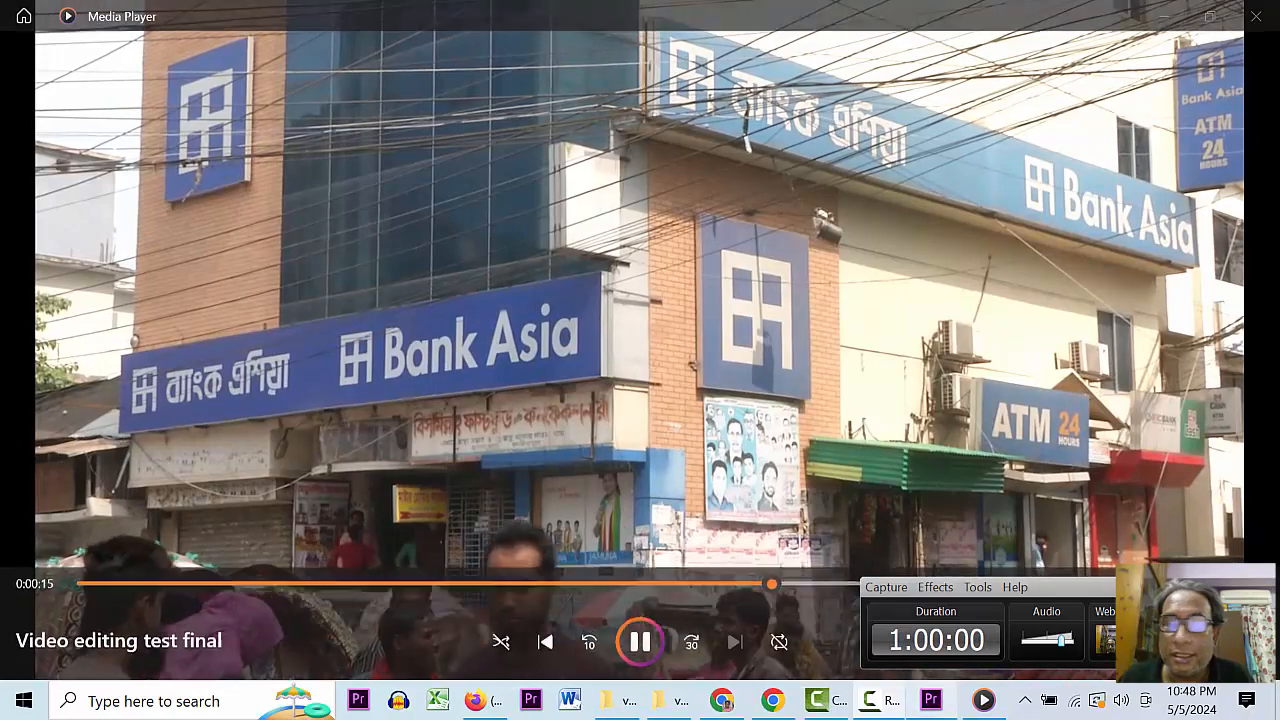
left_click(887, 710)
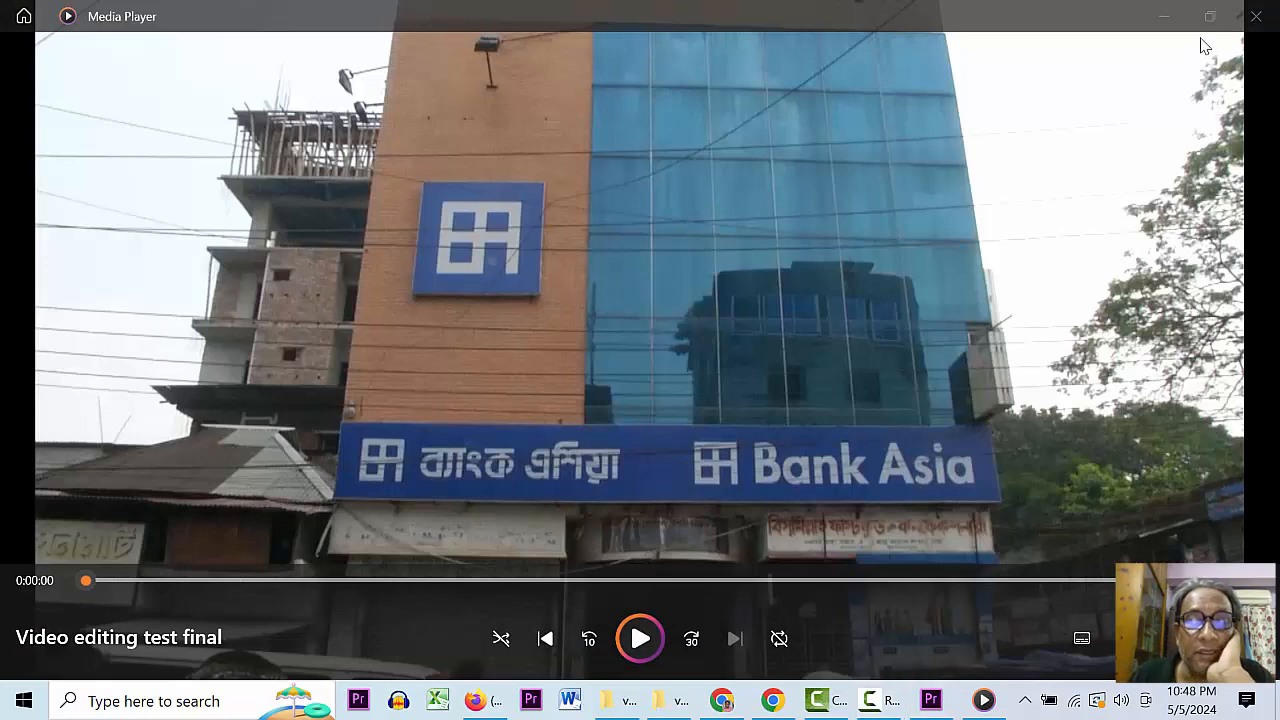
left_click(1255, 16)
left_click(550, 340)
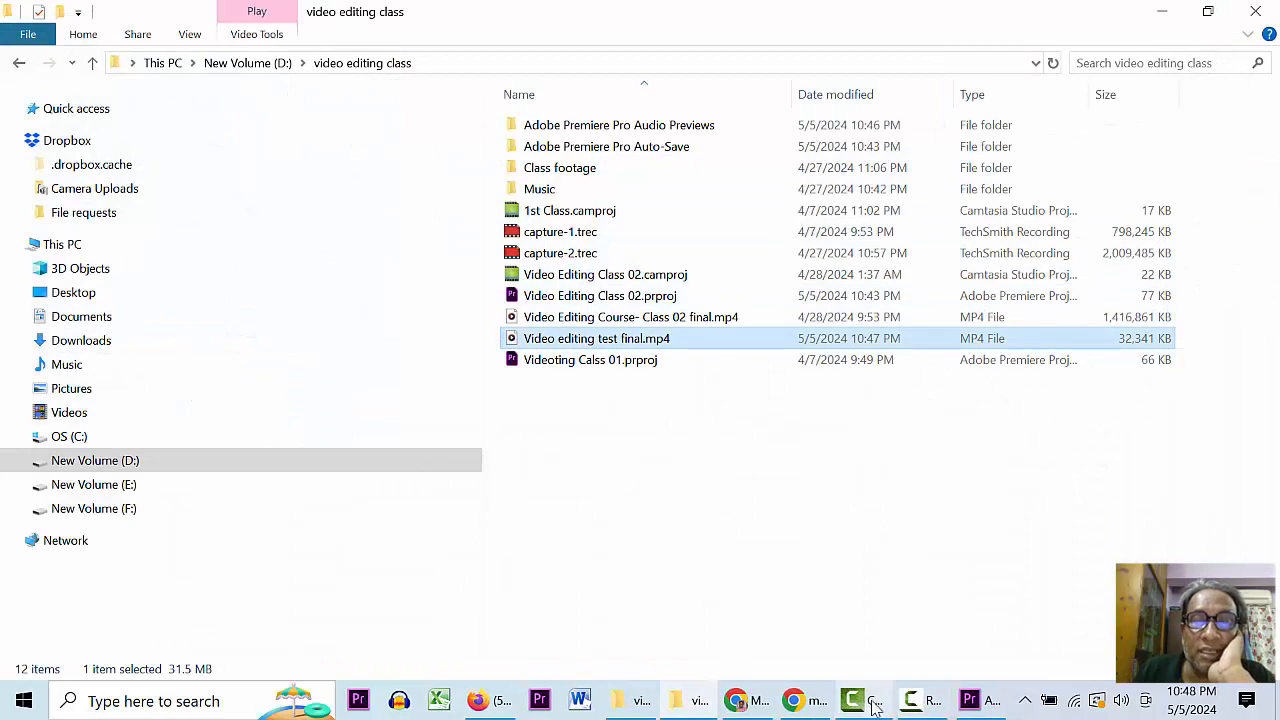
- Load the YouTube home page in a new Firefox tab
left_click(480, 700)
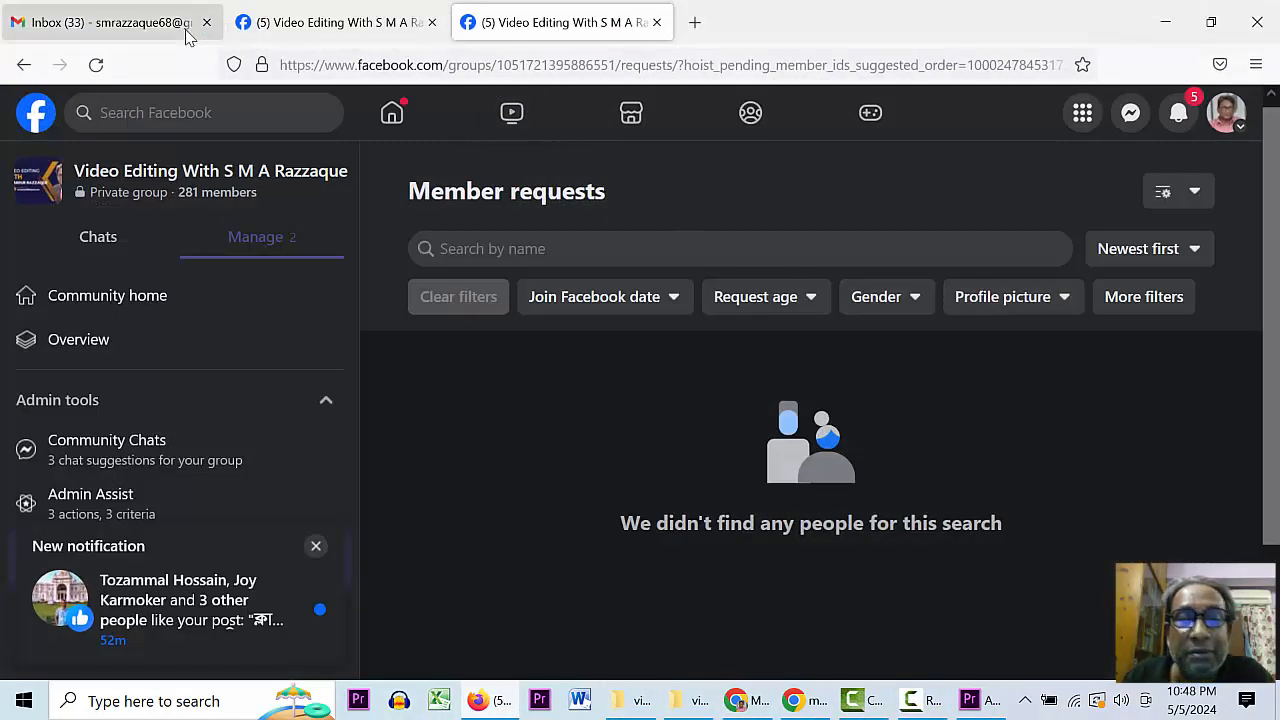
left_click(694, 22)
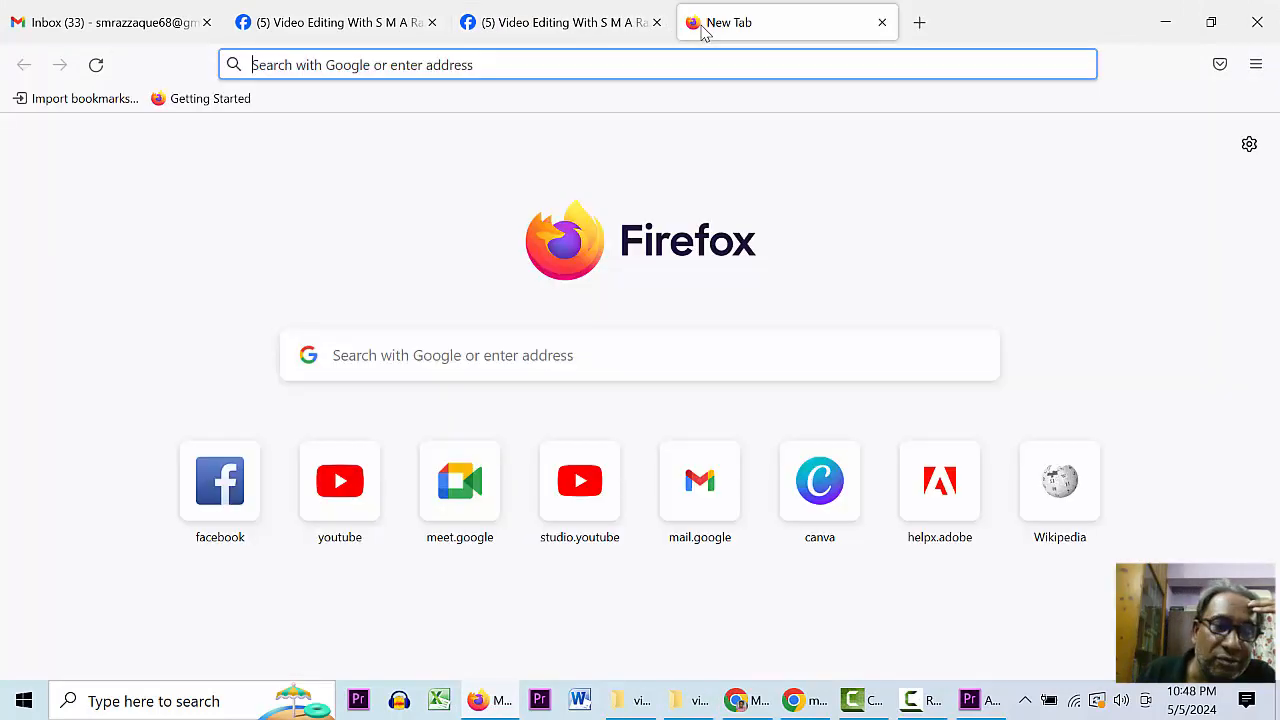
type("youtube.com")
key("Return")
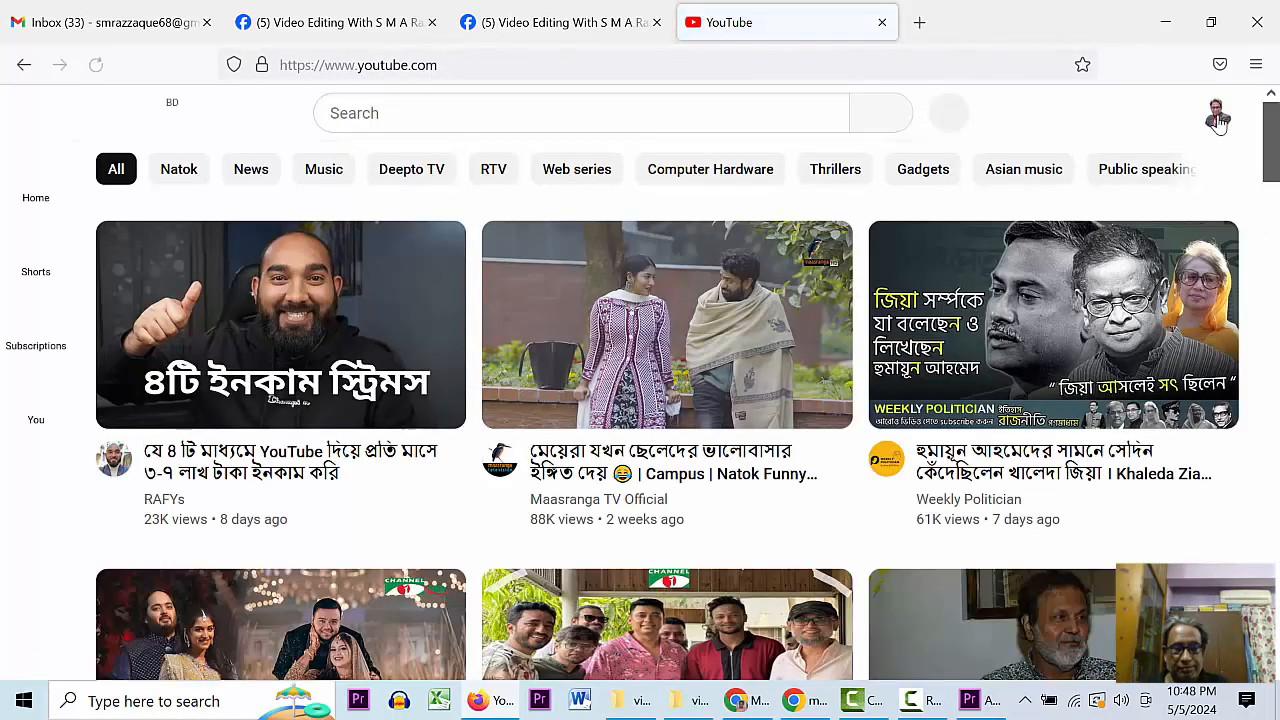
- Go to your channel and choose Create > Upload video
left_click(1214, 116)
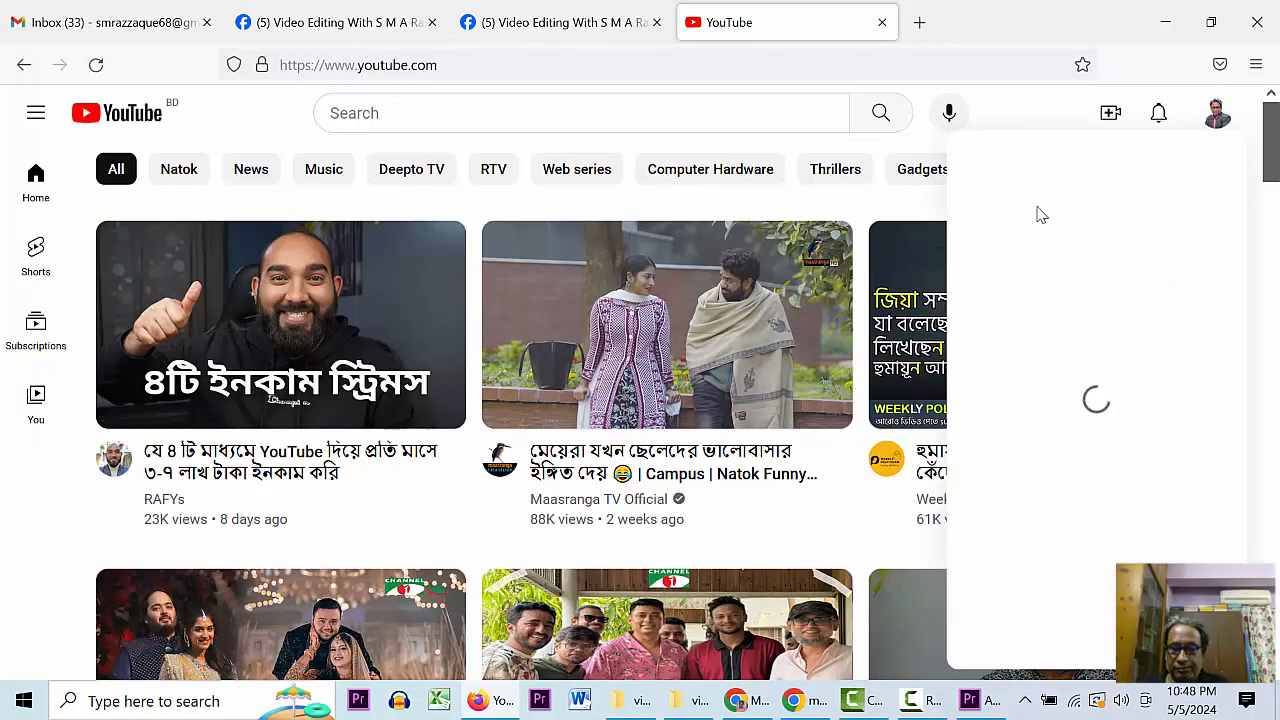
left_click(1008, 176)
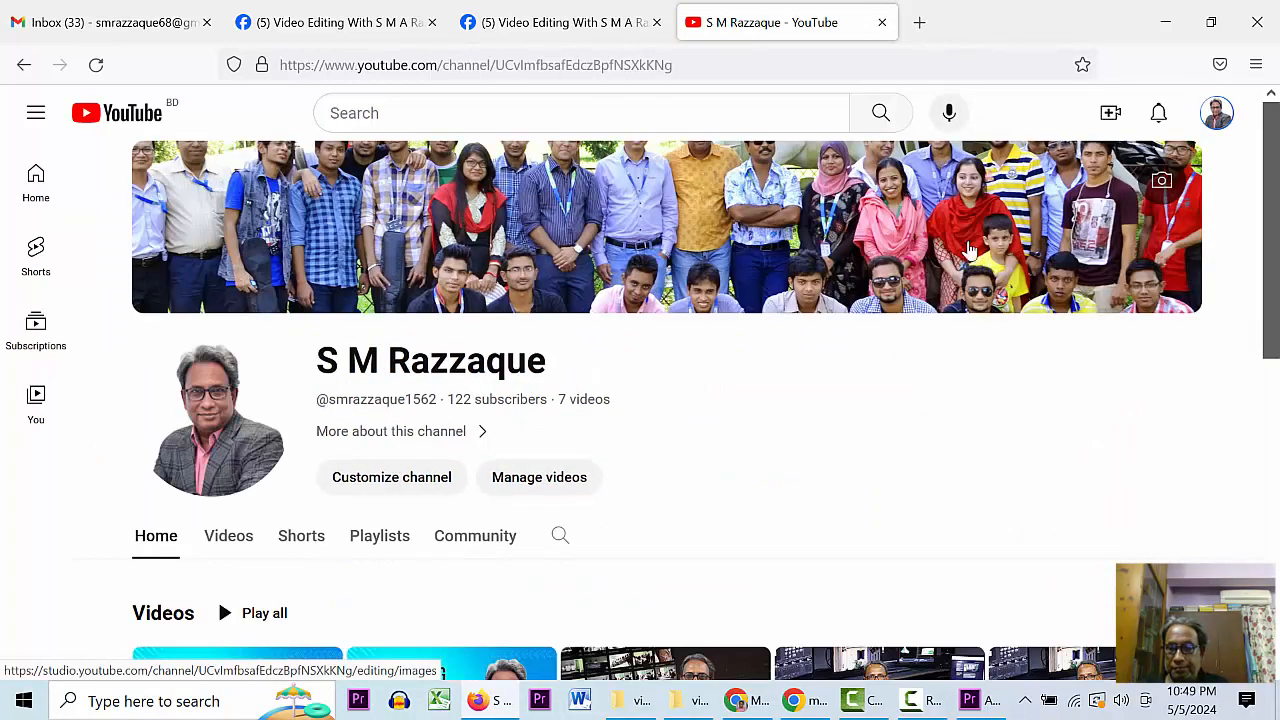
left_click(1113, 116)
left_click(1157, 163)
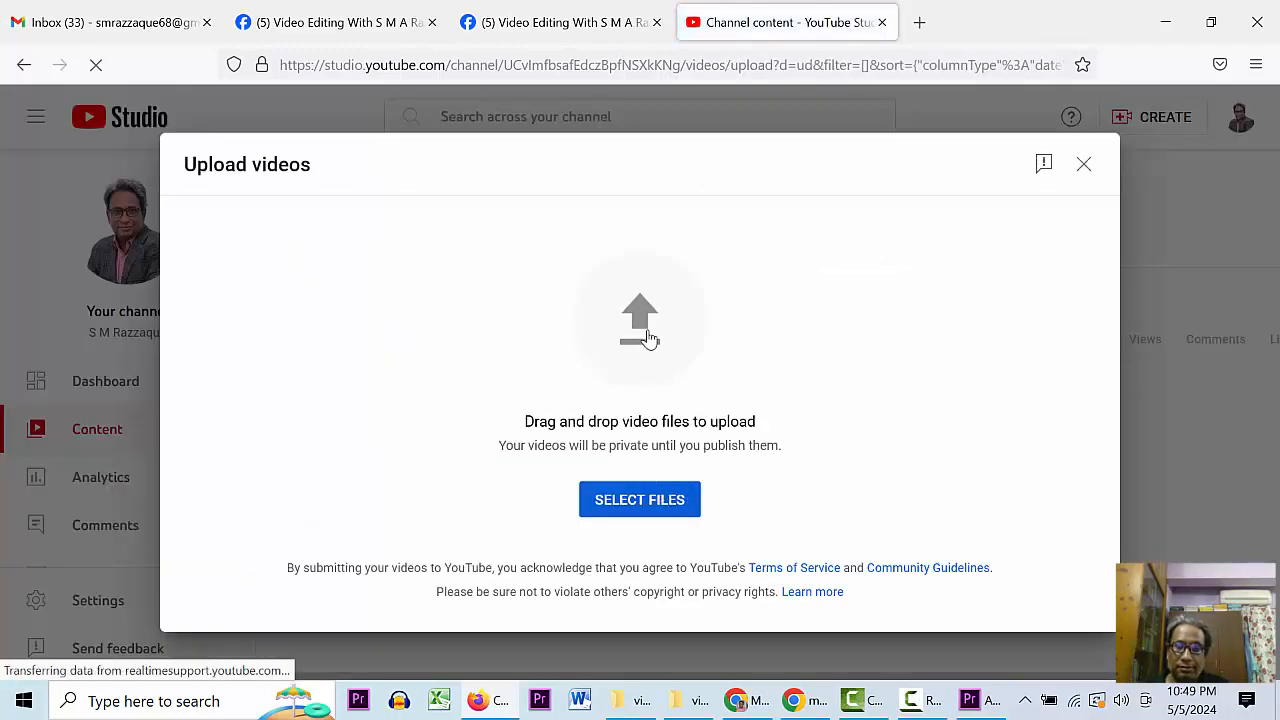
- Upload 'Video editing test final.mp4' from D:\video editing class to YouTube Studio
left_click(646, 330)
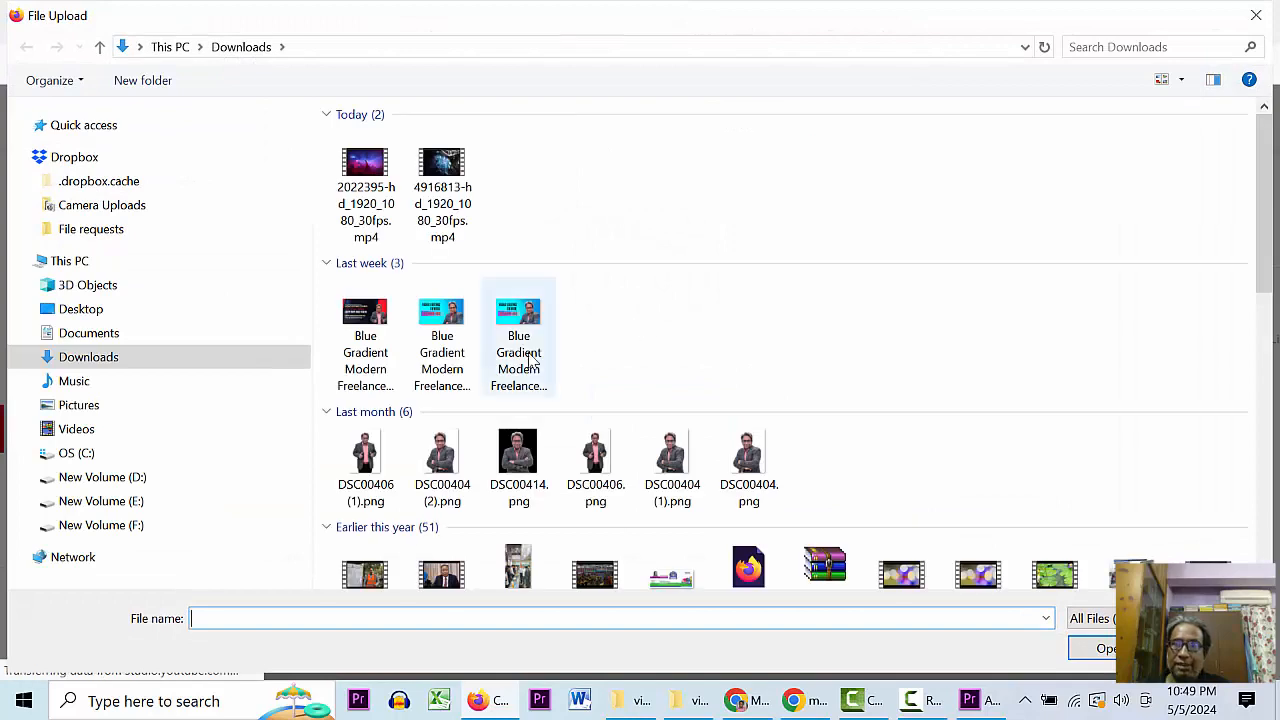
left_click(117, 486)
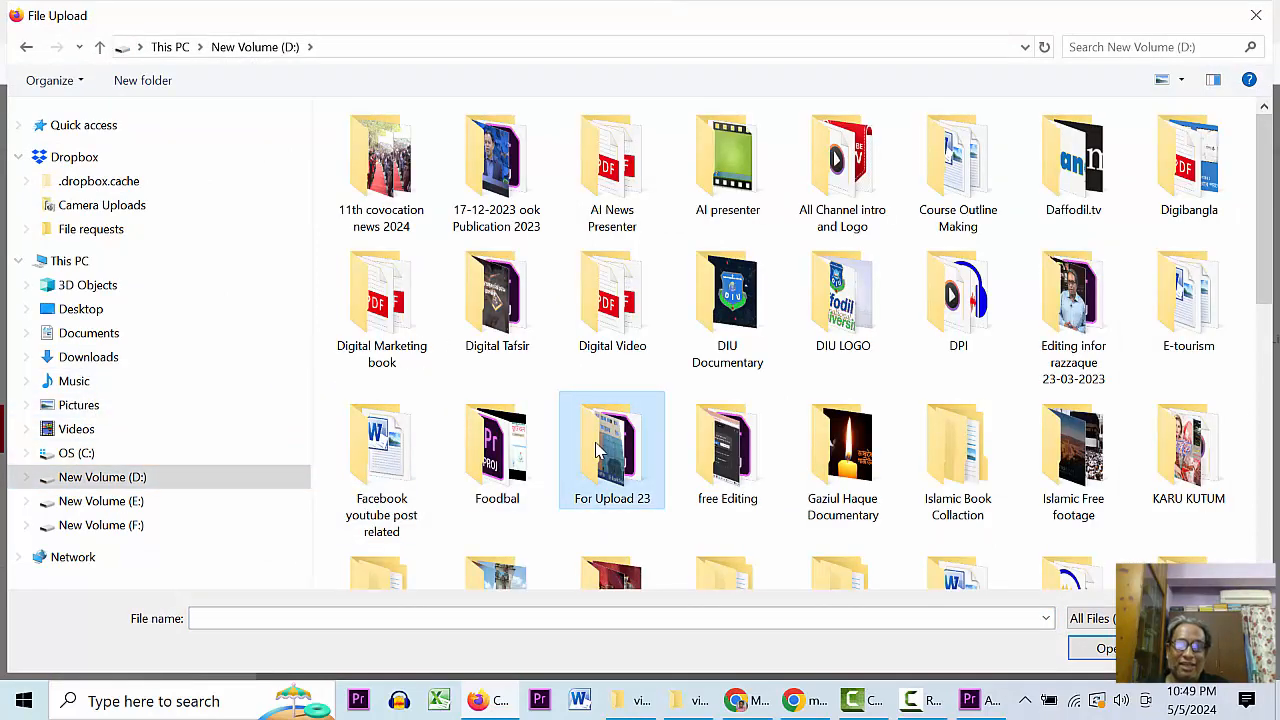
scroll(600, 452, "down", 5)
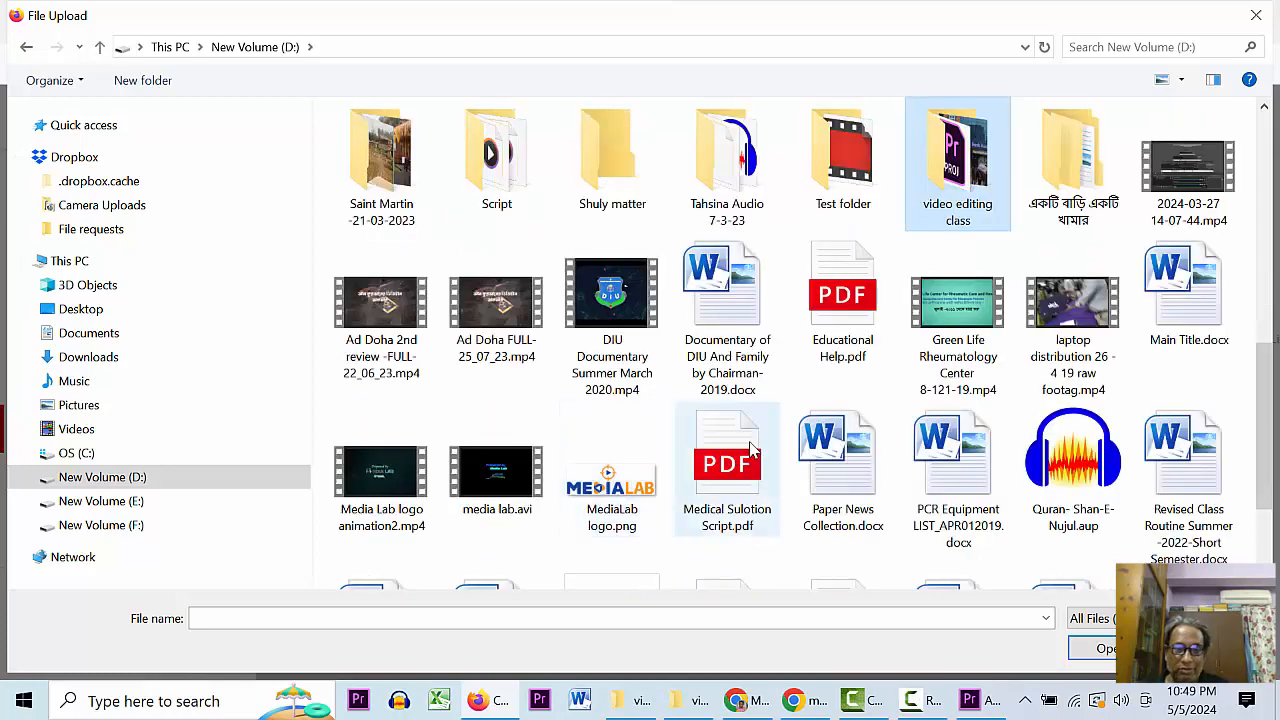
scroll(752, 450, "down", 1)
left_click(843, 471)
scroll(908, 300, "up", 1)
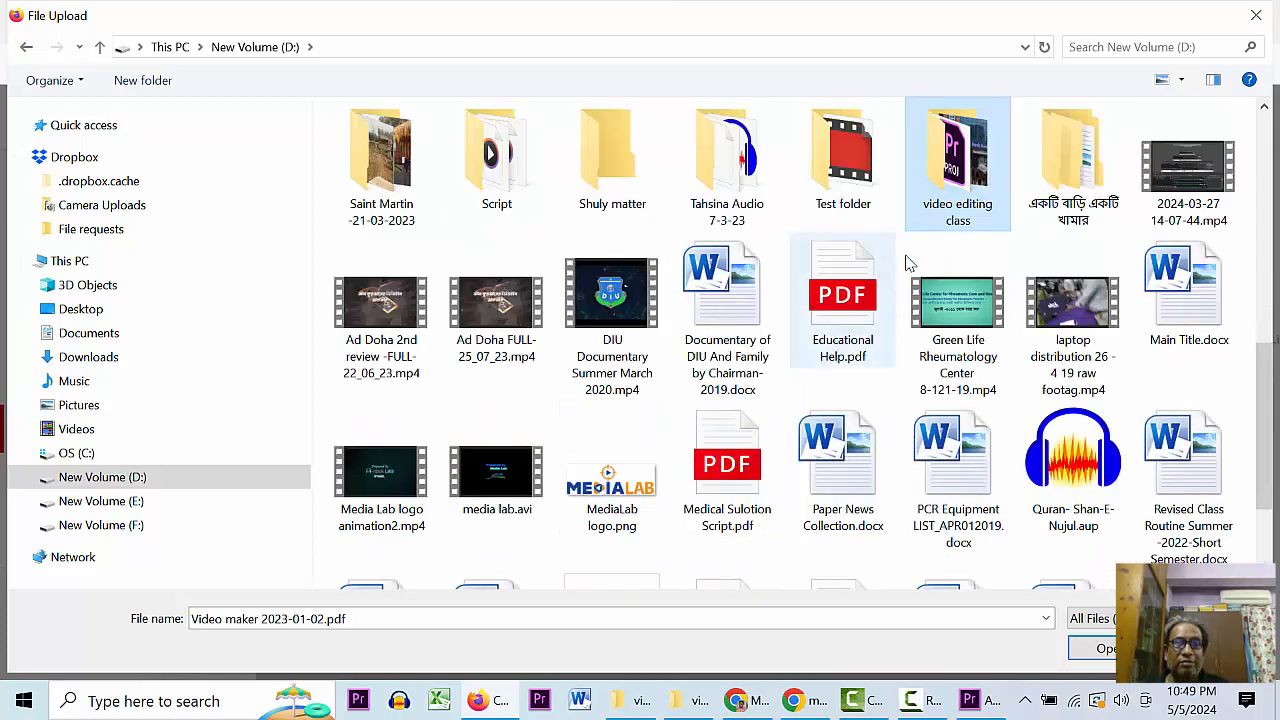
double_click(948, 200)
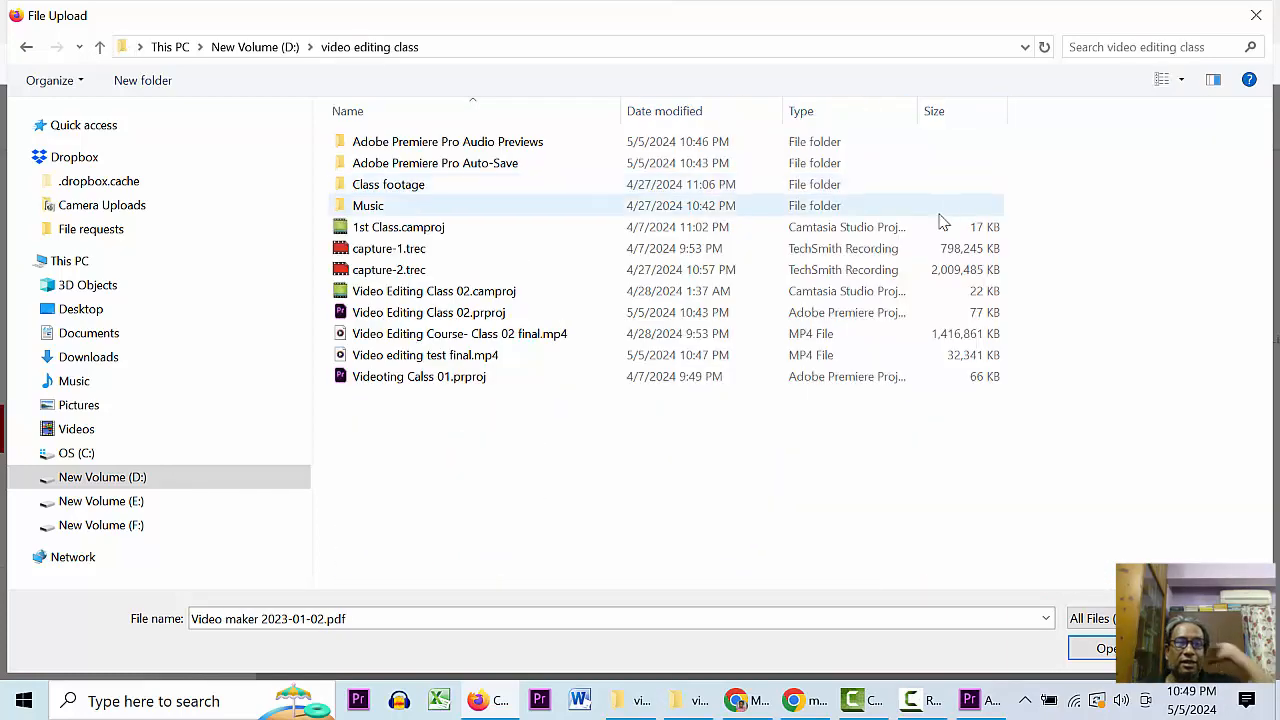
left_click(395, 357)
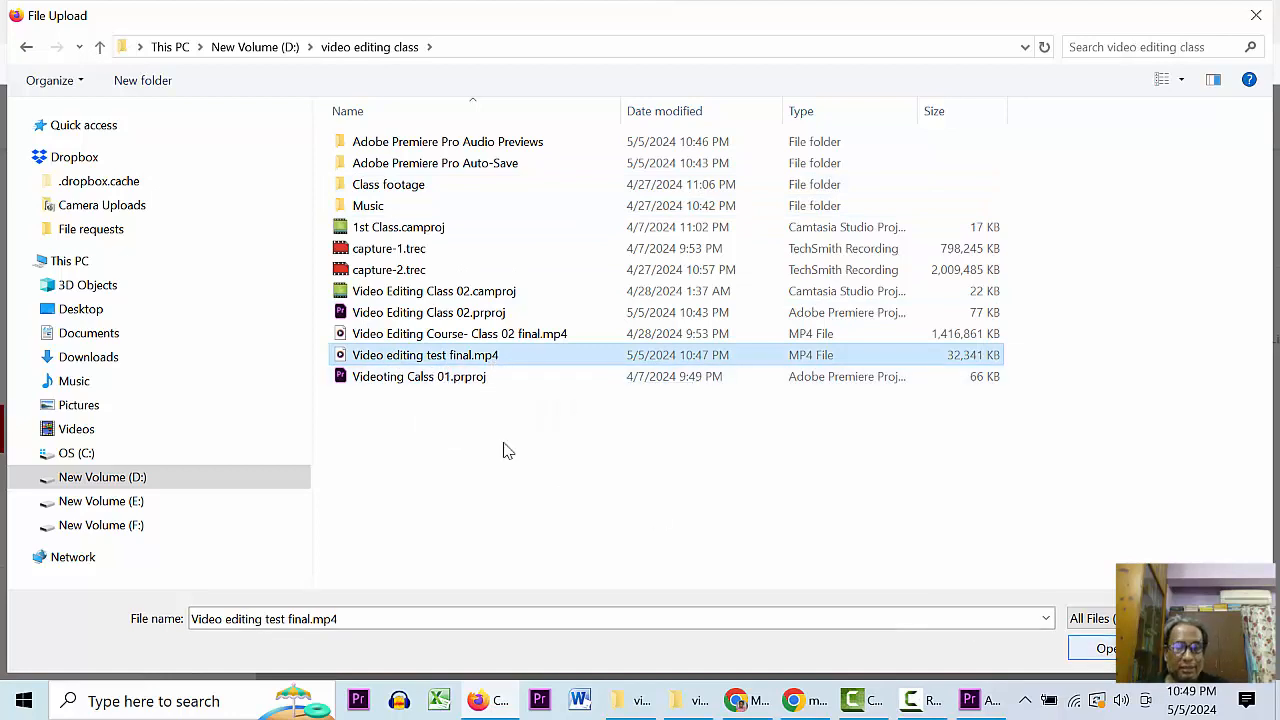
left_click(1082, 652)
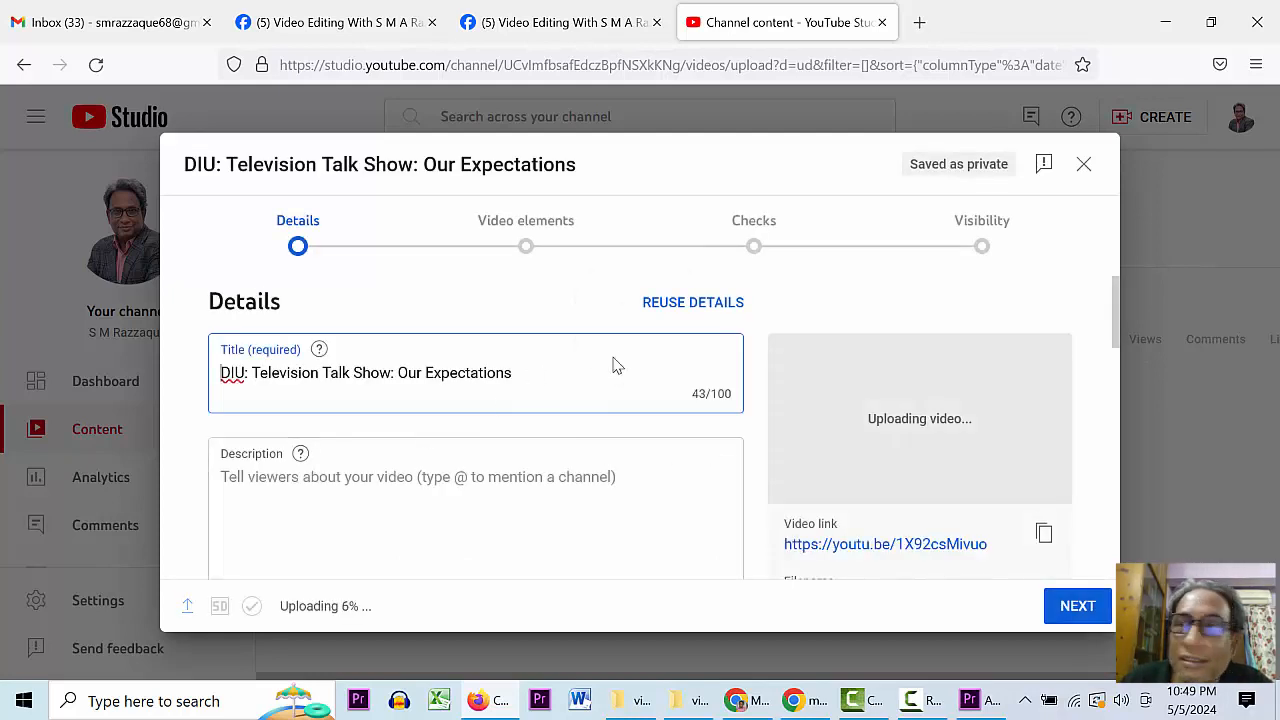
- Replace the automatic title with 'Video editing test class'
left_click_drag(513, 372, 213, 375)
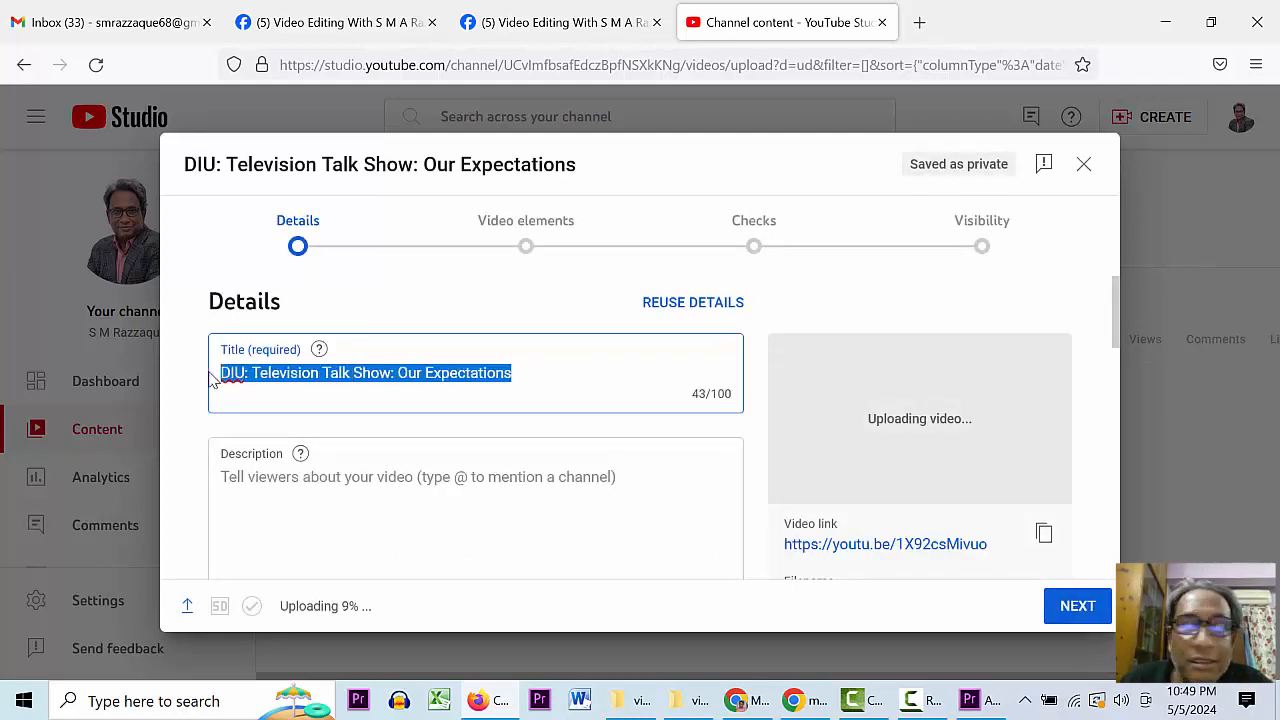
type("Video ")
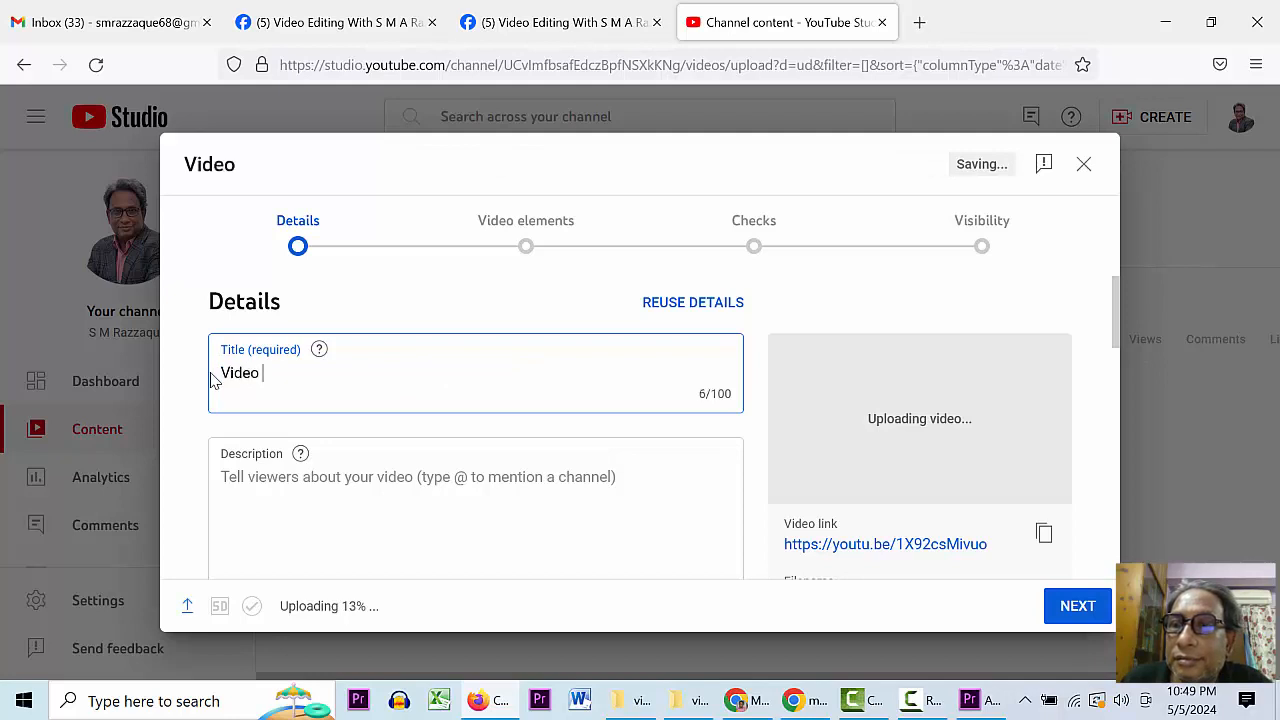
type("editing test")
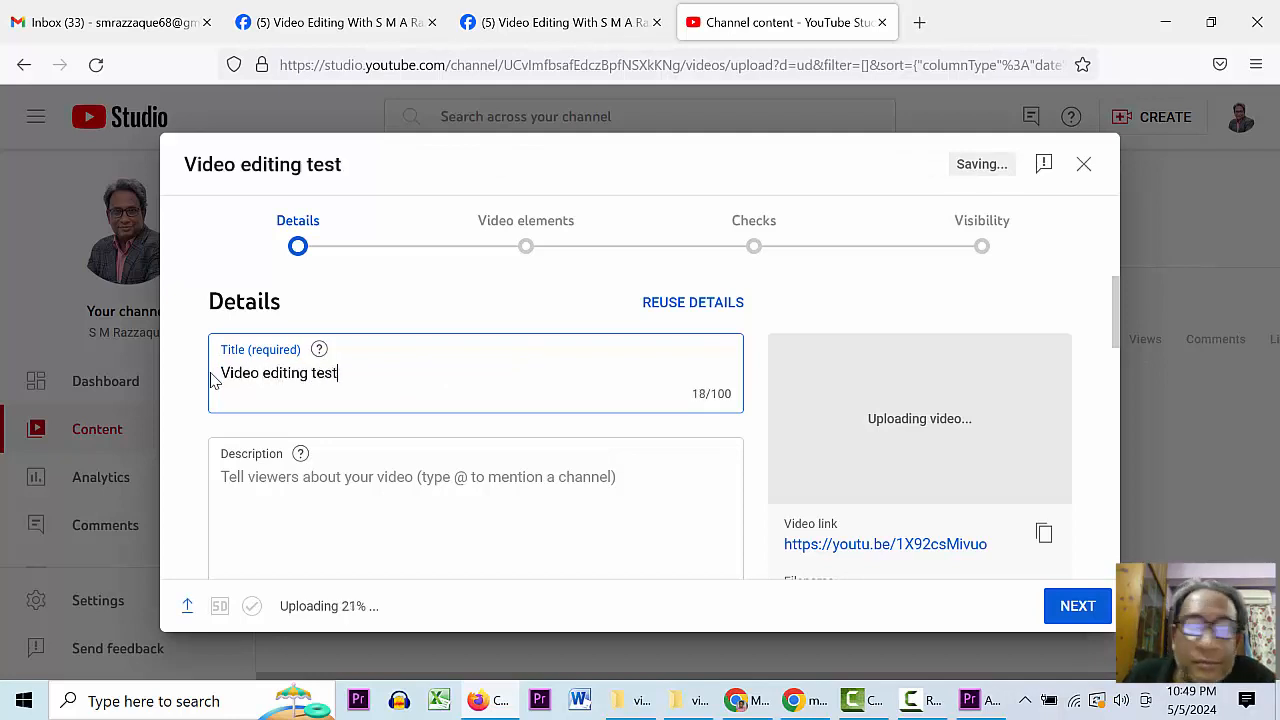
type("clad")
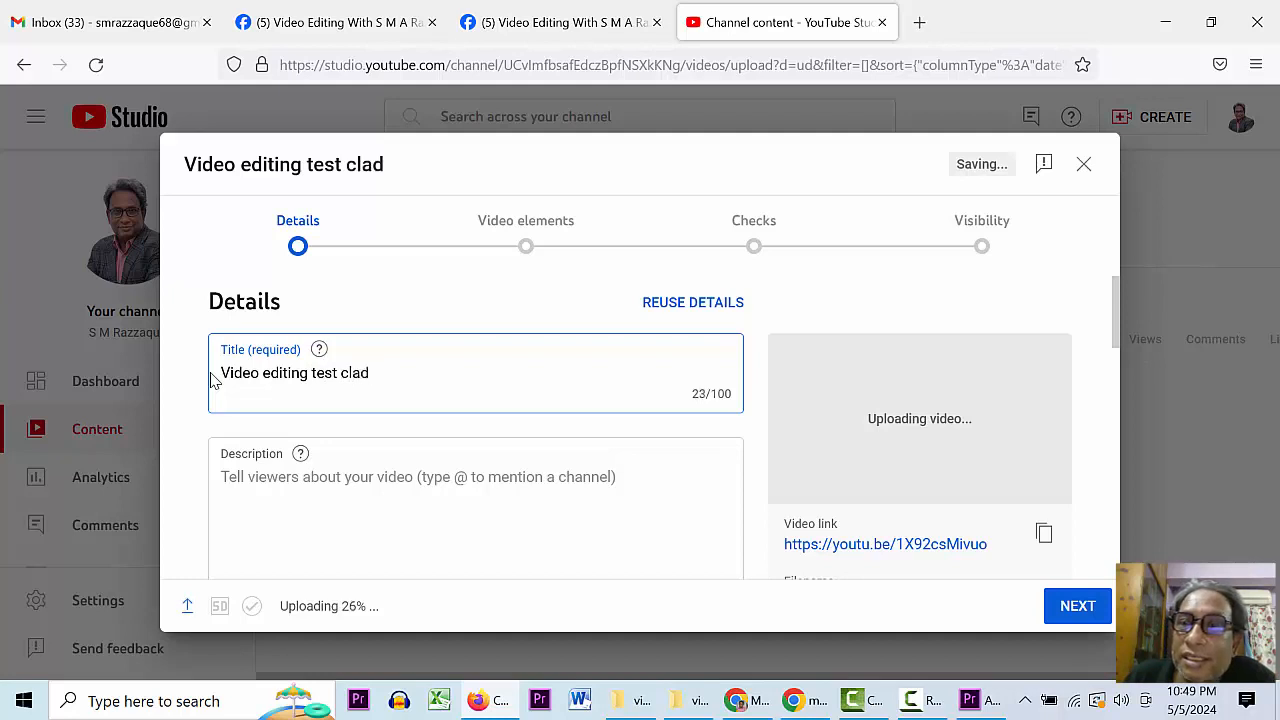
key("BackSpace")
type("ss")
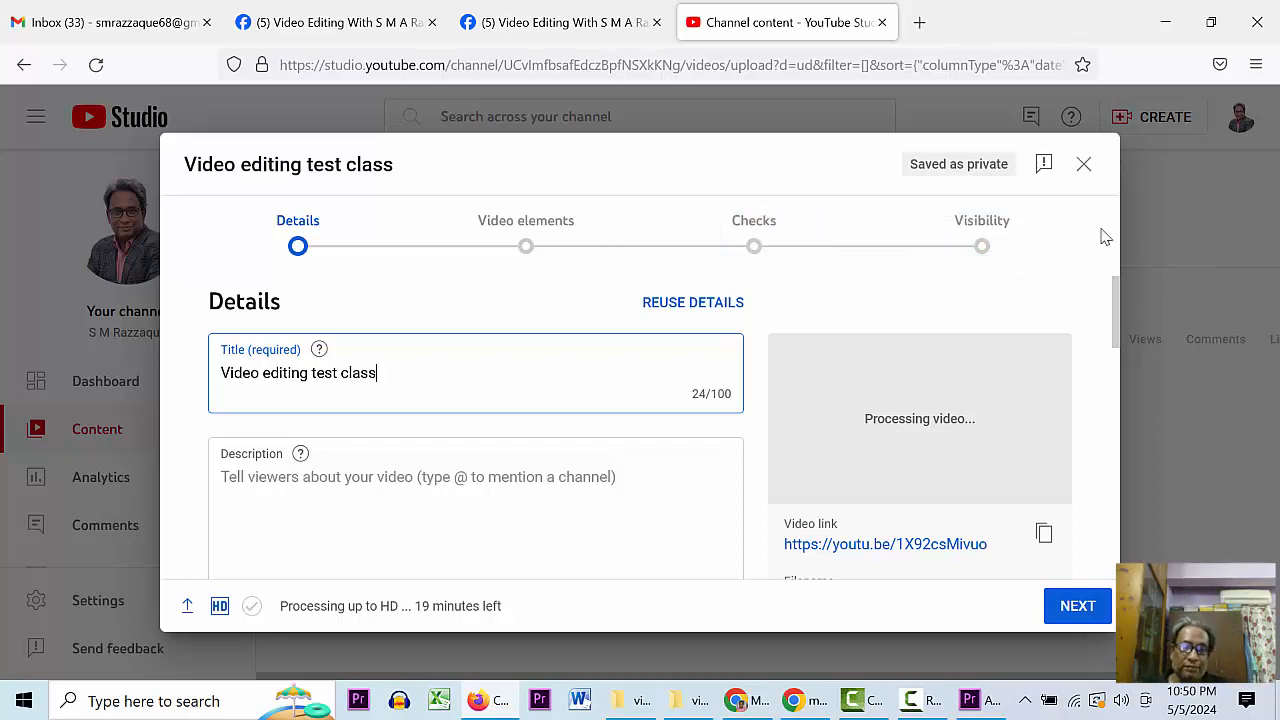
- Copy the title into the description so it also reads 'Video editing test class'
left_click(254, 474)
left_click_drag(384, 376, 215, 381)
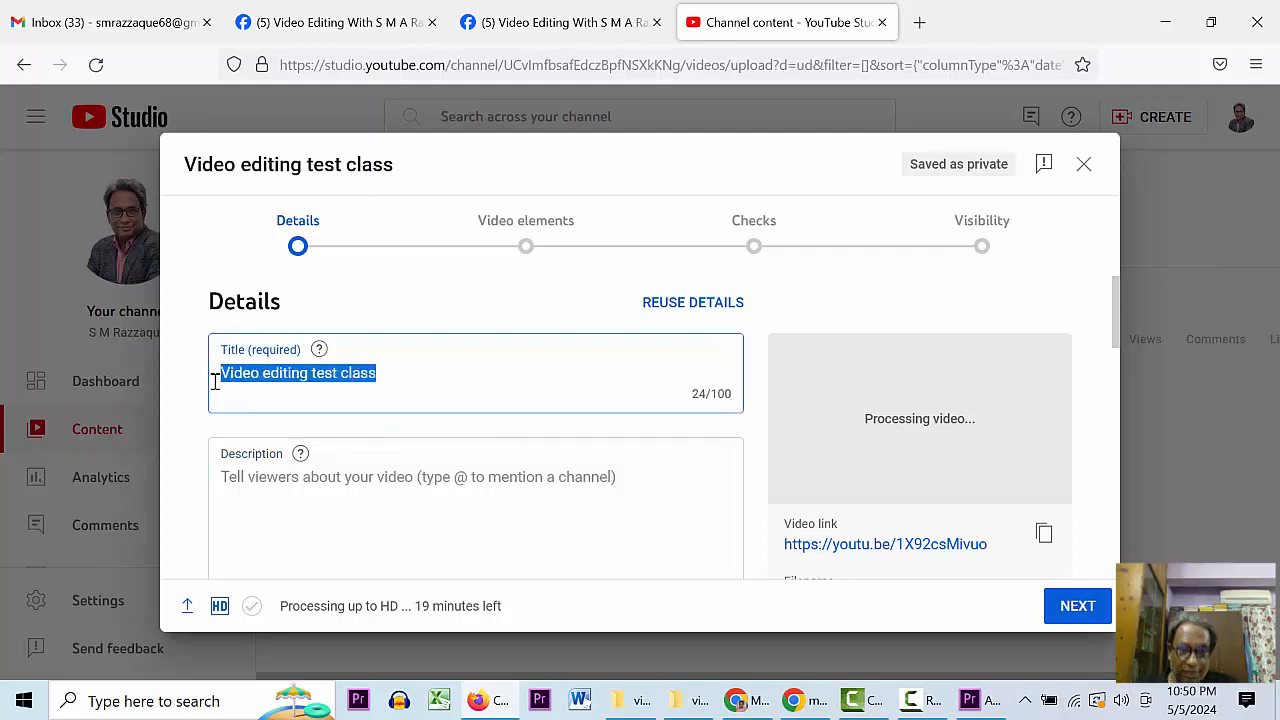
key("ctrl+c")
left_click(316, 481)
key("ctrl+v")
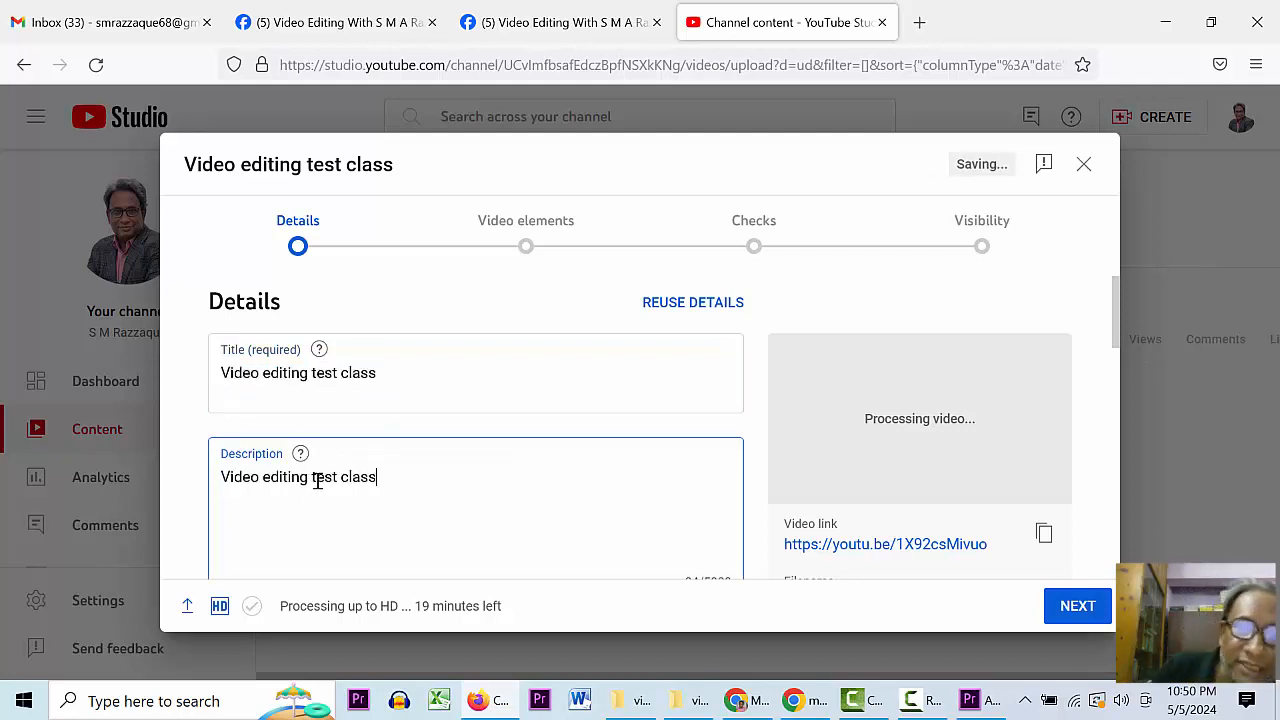
left_click_drag(1121, 336, 1122, 472)
left_click(440, 327)
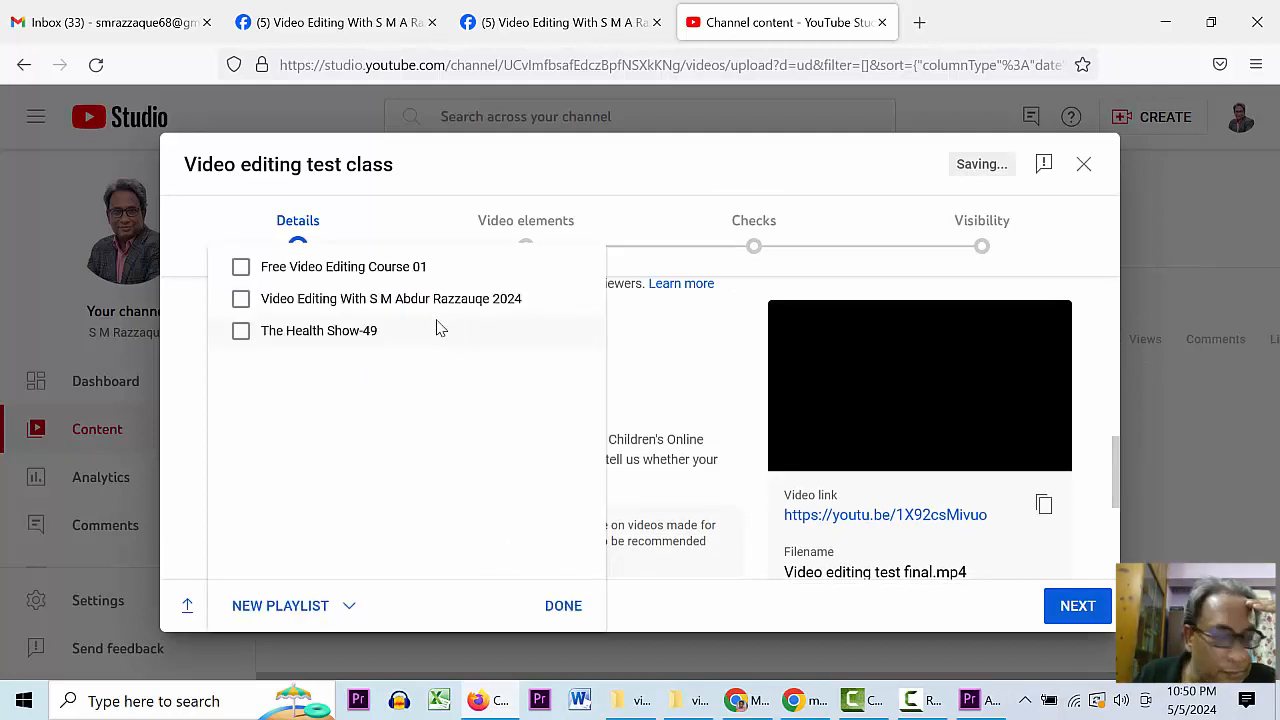
- Add the video to the 2024 video editing playlist
left_click(241, 299)
left_click(564, 608)
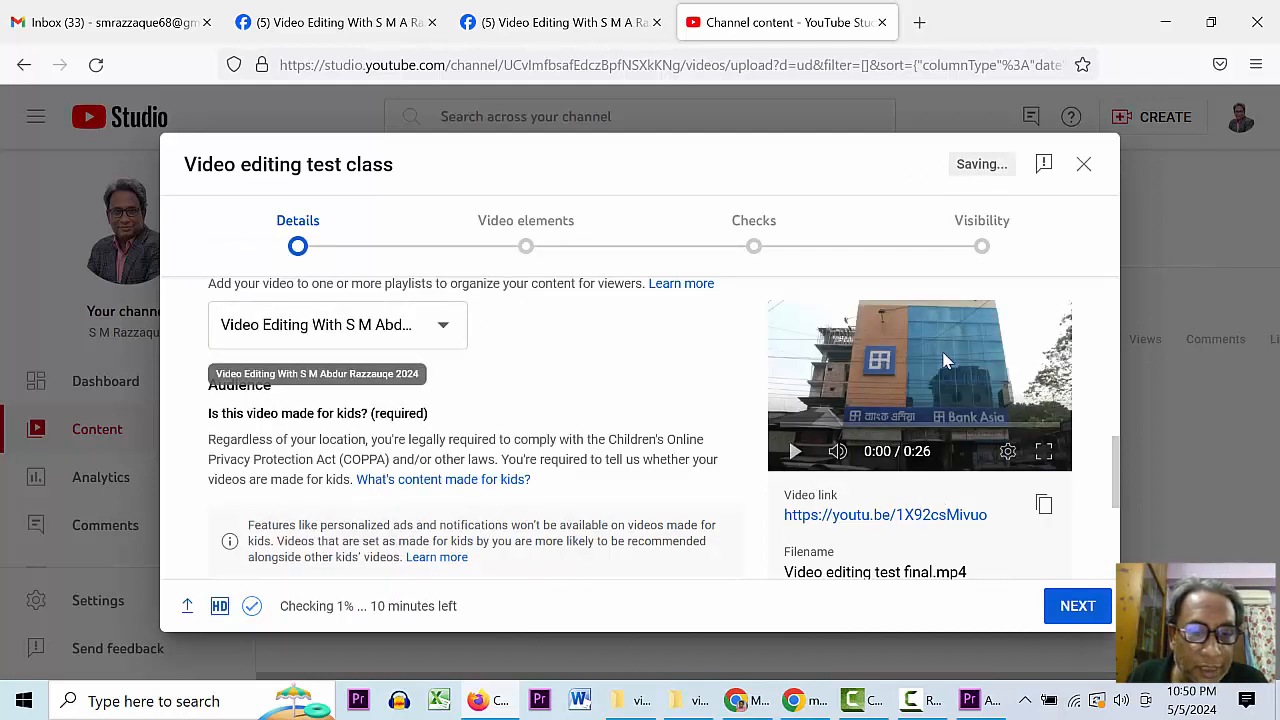
left_click(1078, 606)
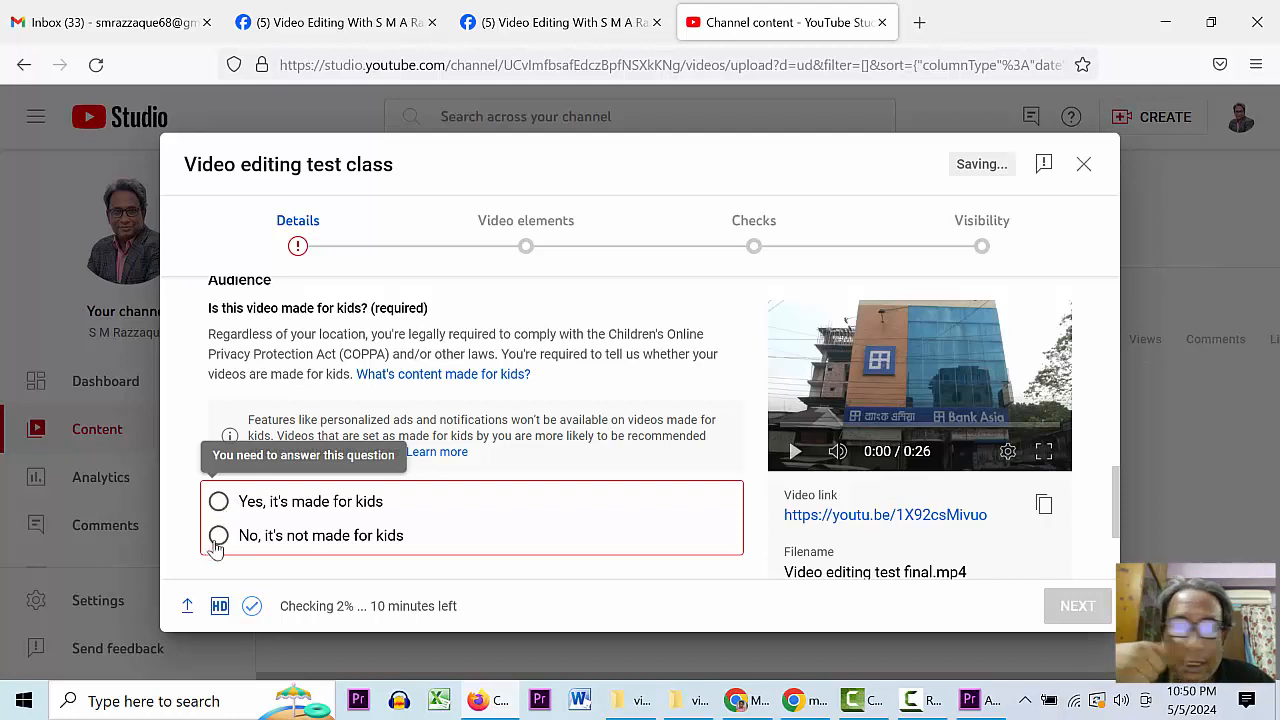
- Mark the video as not made for kids and advance through Video elements to Checks
left_click(217, 537)
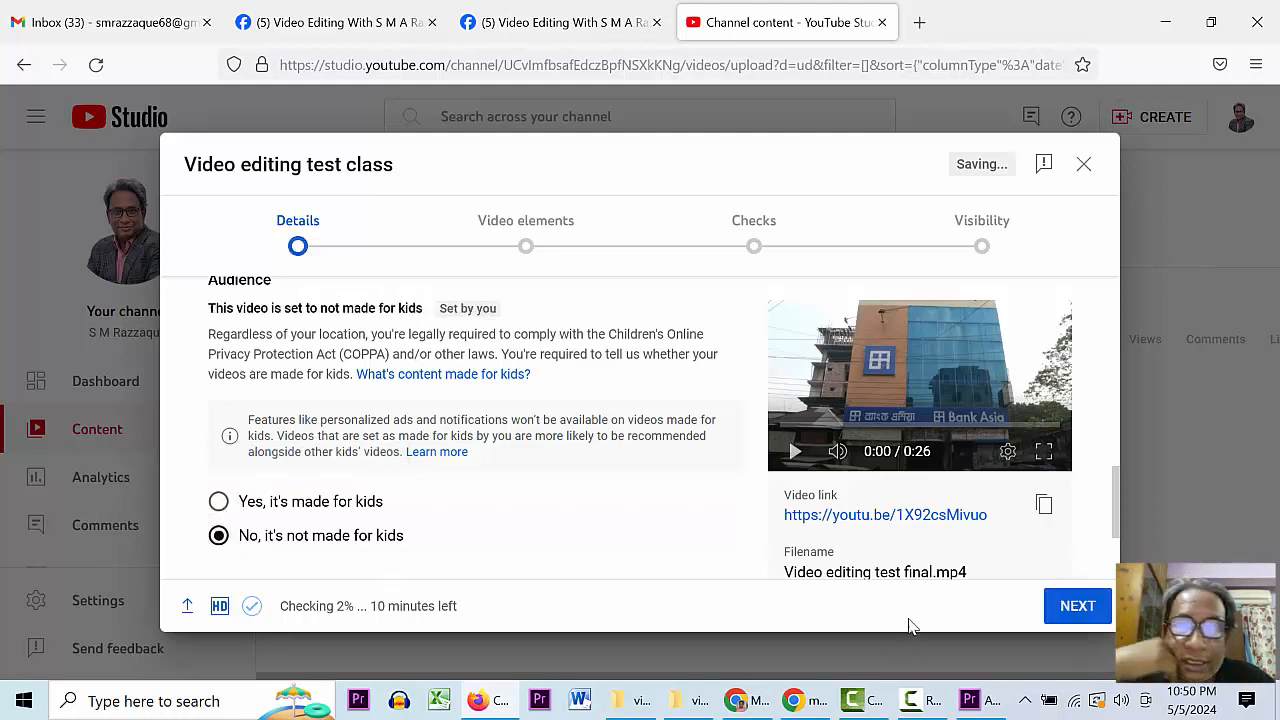
left_click(1082, 607)
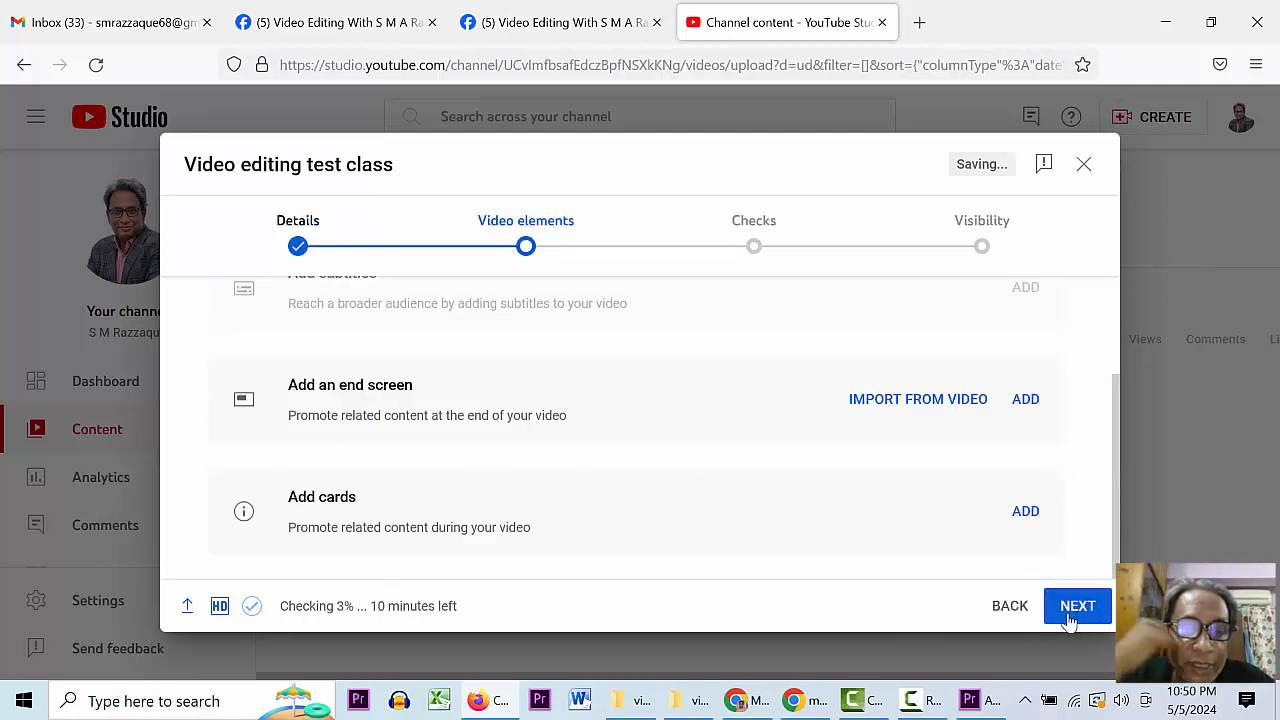
left_click(1072, 610)
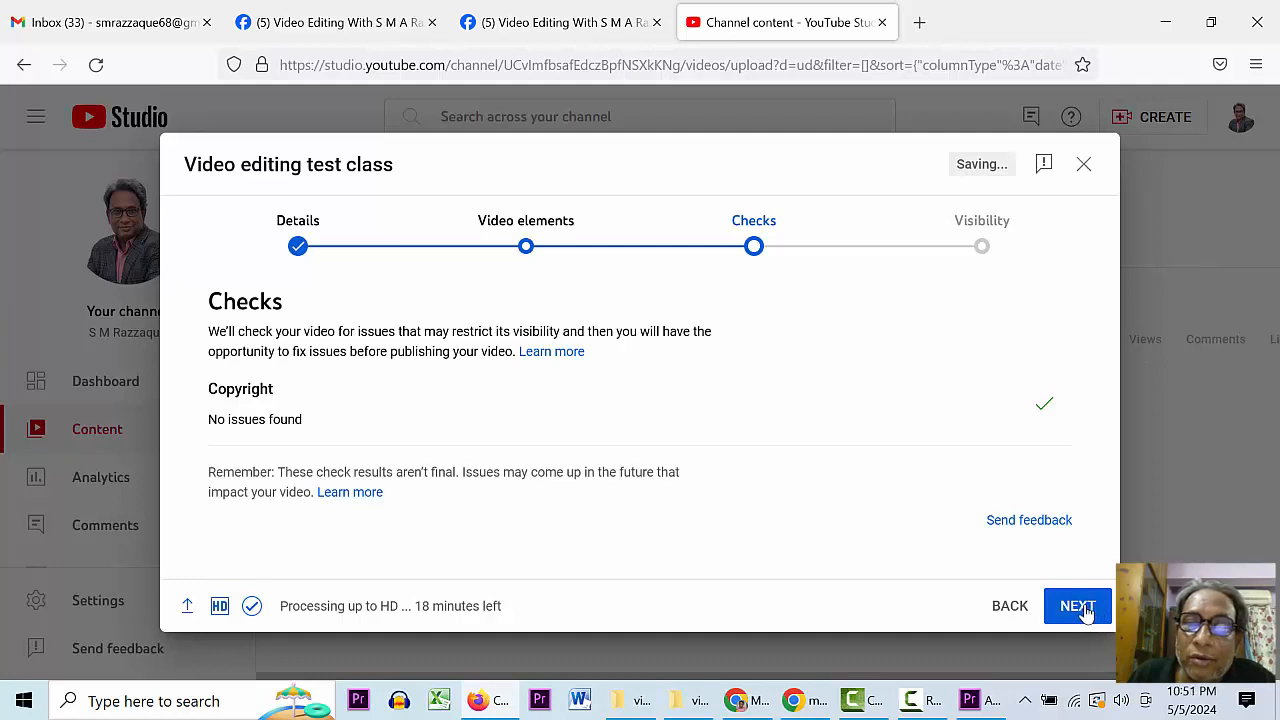
- Advance to Visibility, set the video to Unlisted and save it
left_click(1084, 612)
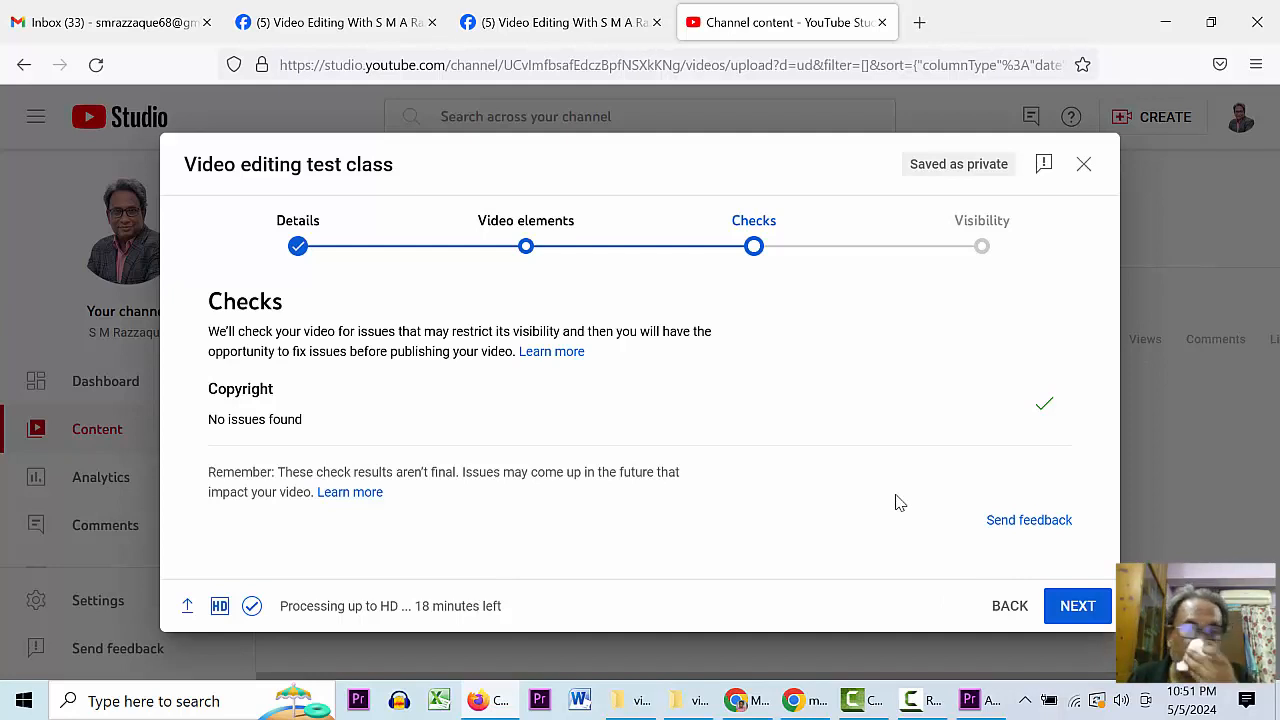
left_click(1076, 607)
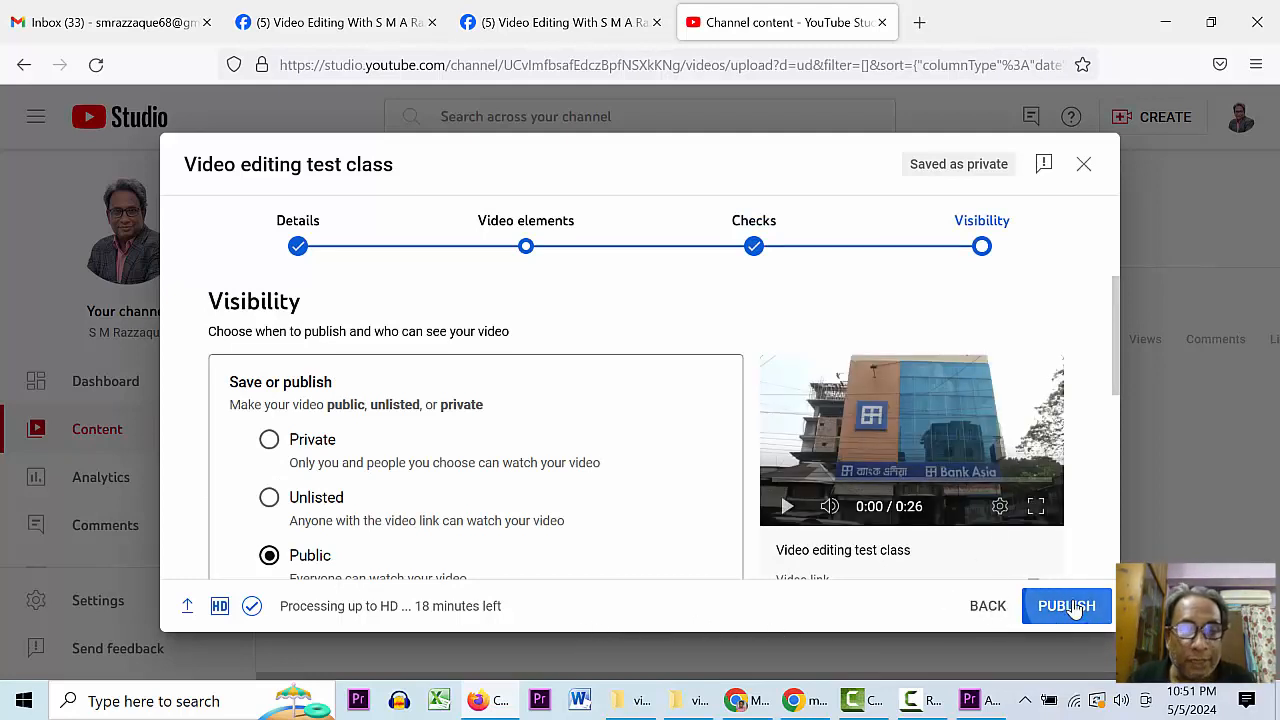
left_click(277, 506)
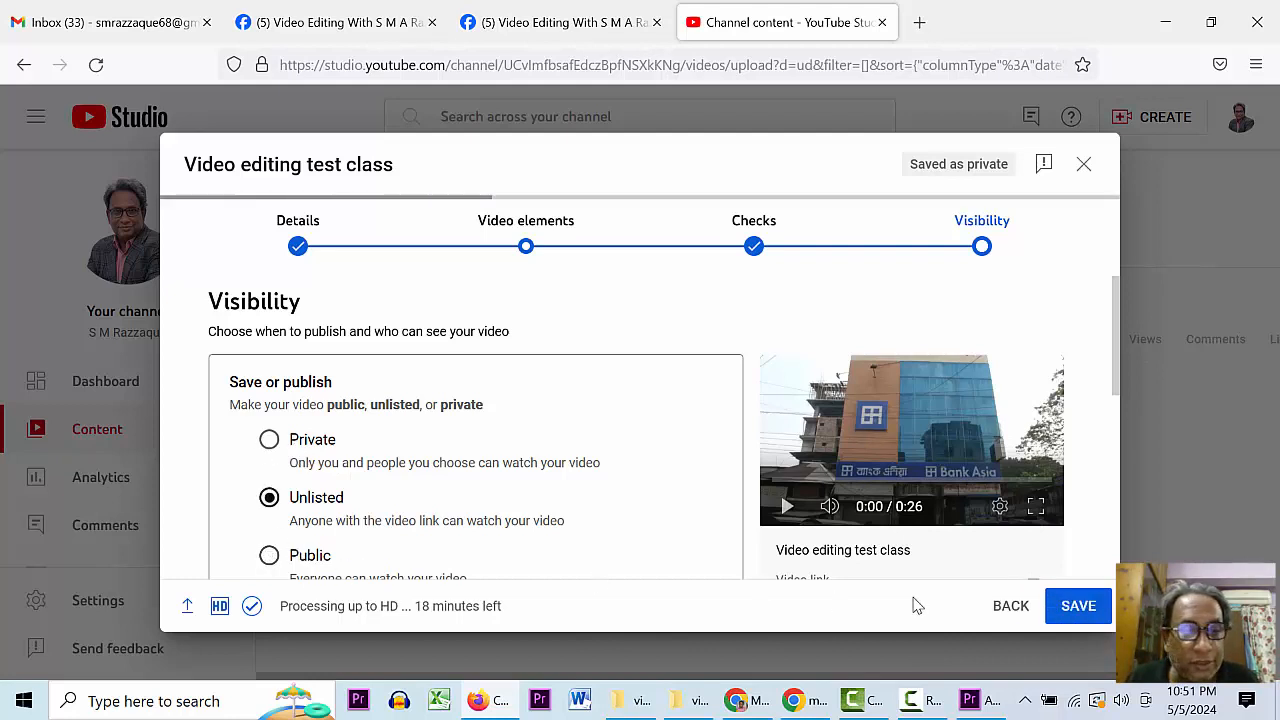
left_click(1076, 612)
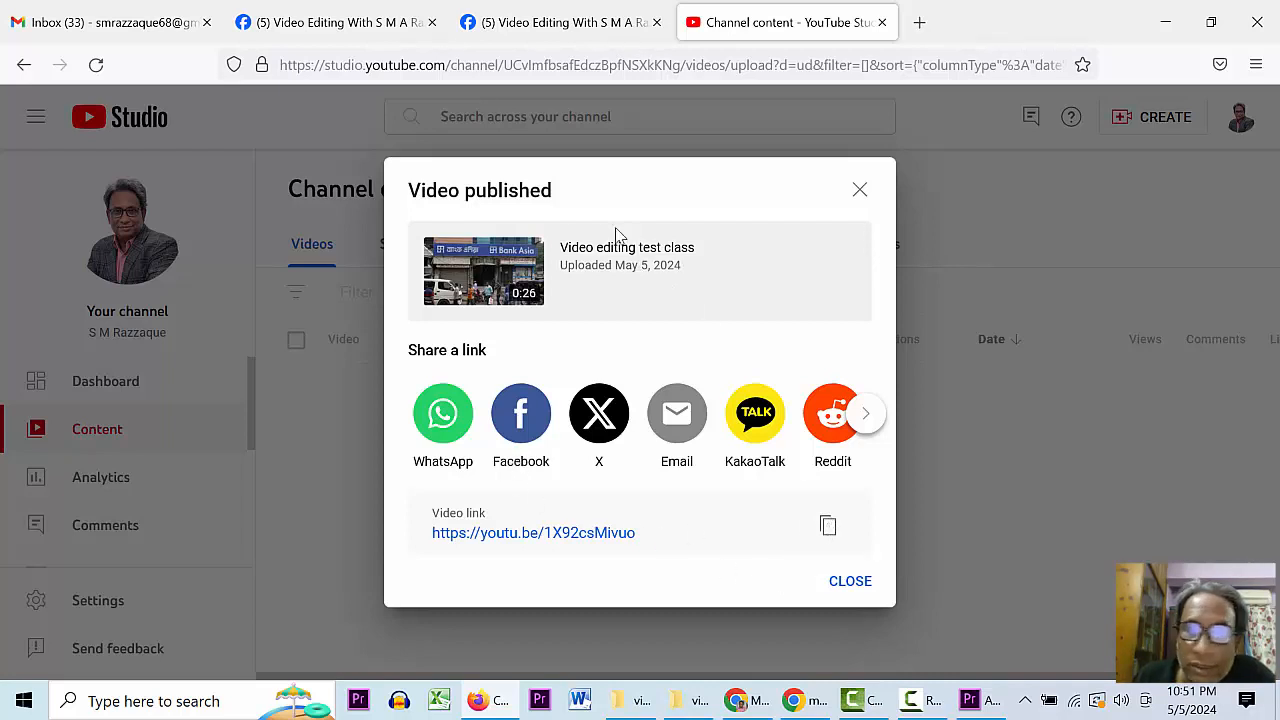
- Close the Video published dialog and open the 'Video editing test class' details page
left_click(850, 580)
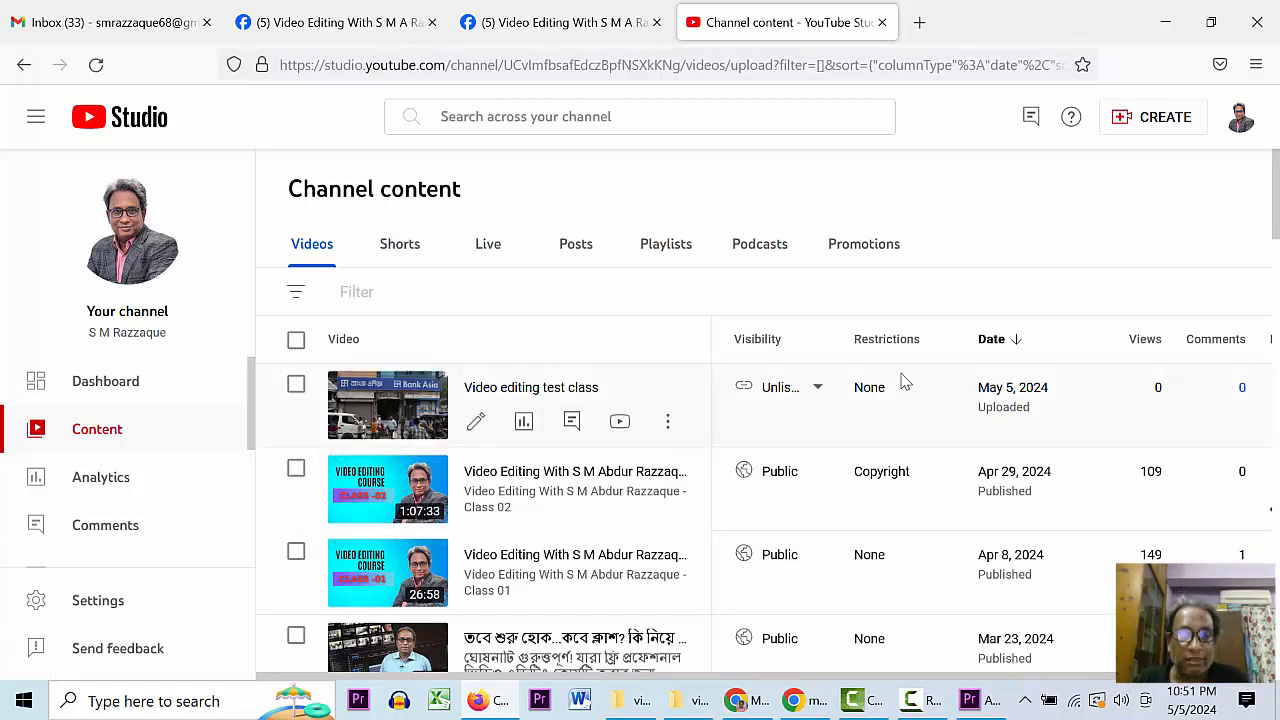
mouse_move(780, 402)
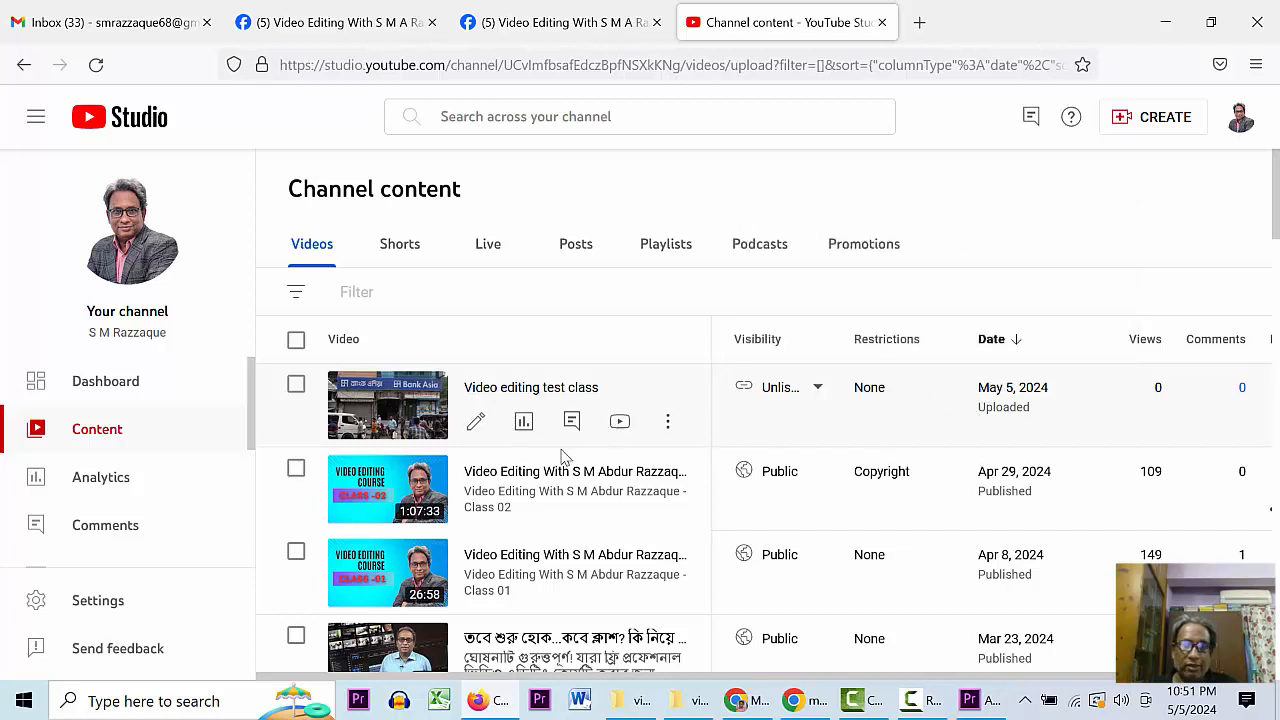
left_click(475, 421)
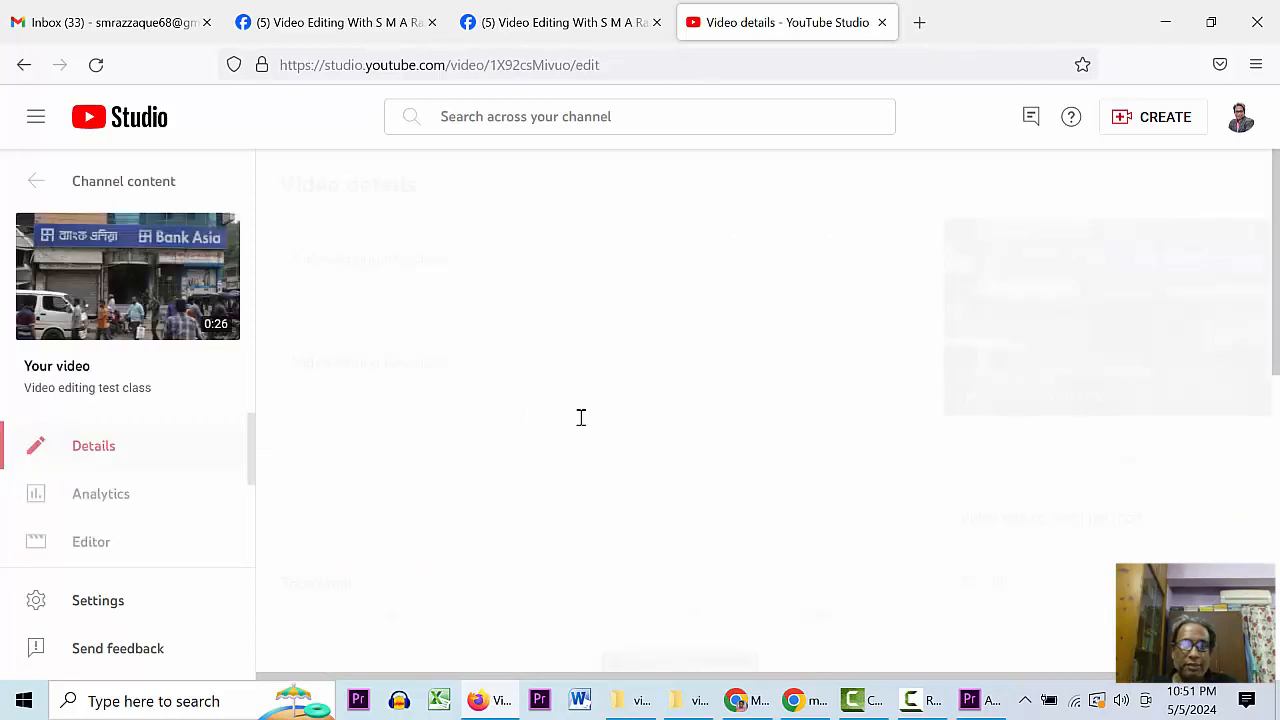
- Play the unlisted video on its watch page, then mute and pause it at 0:11
left_click(189, 297)
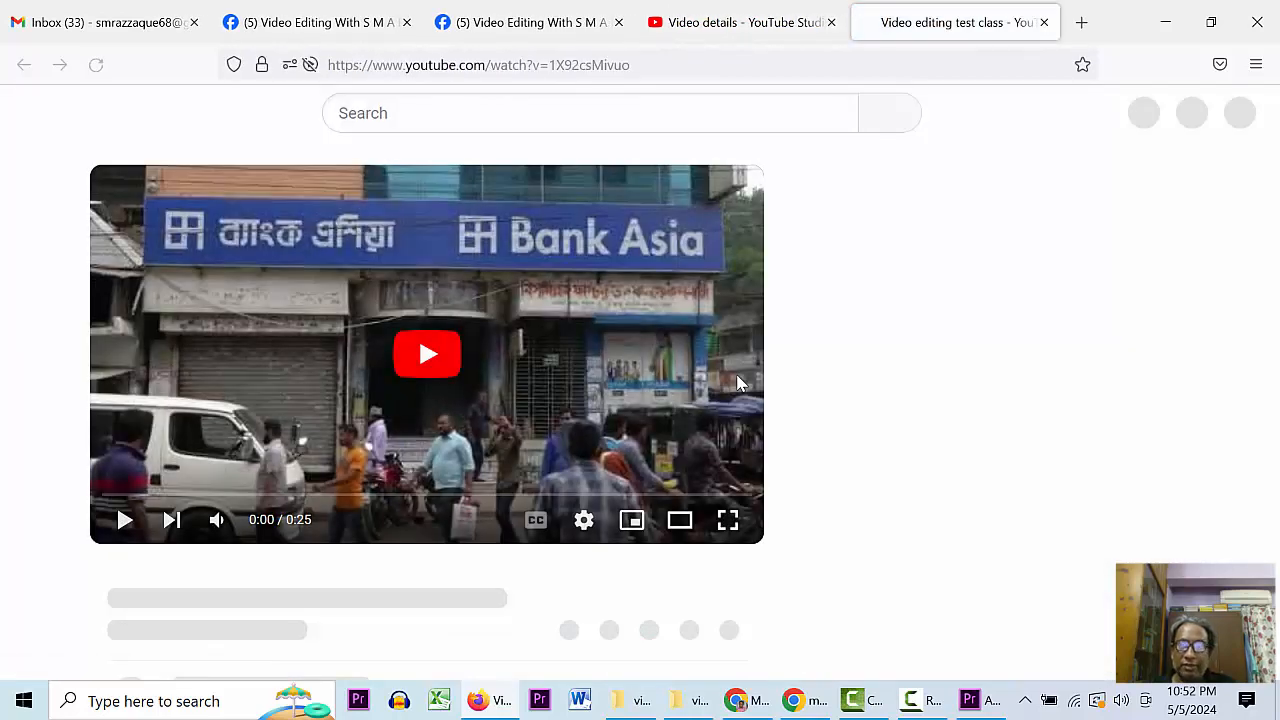
left_click(116, 519)
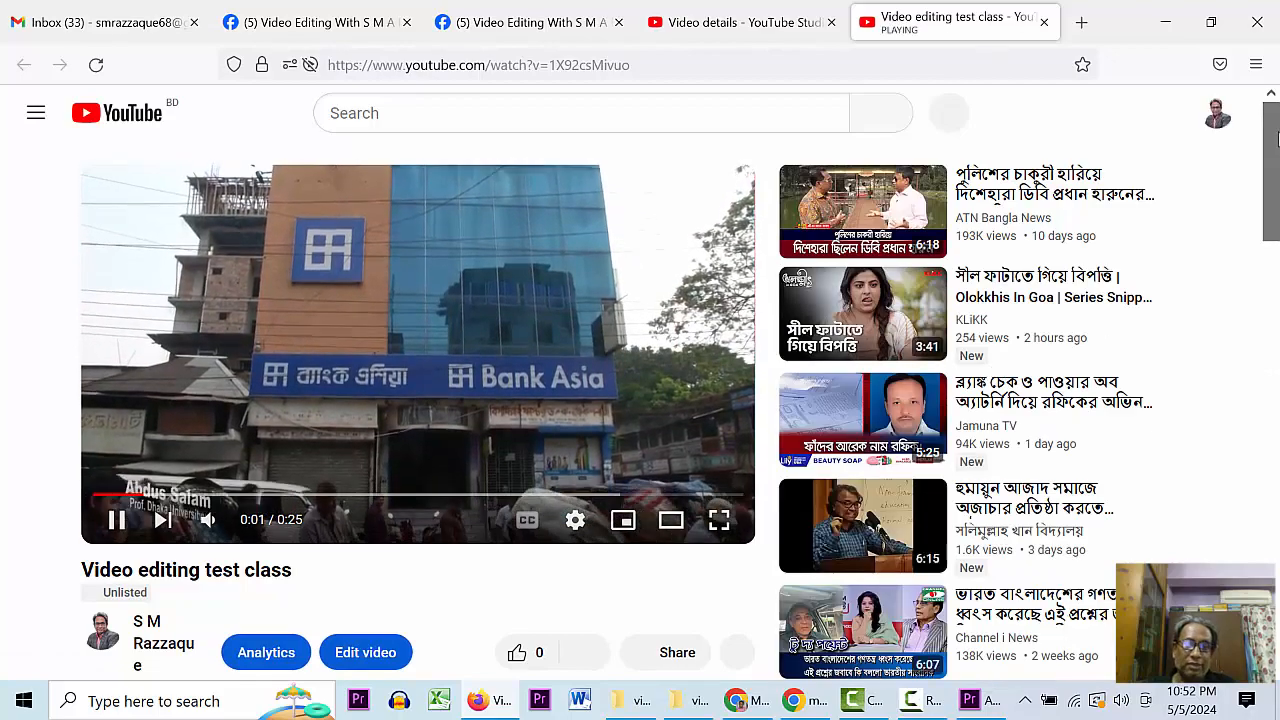
mouse_move(1277, 139)
left_mouse_down()
mouse_move(1279, 248)
mouse_move(1279, 138)
left_mouse_up()
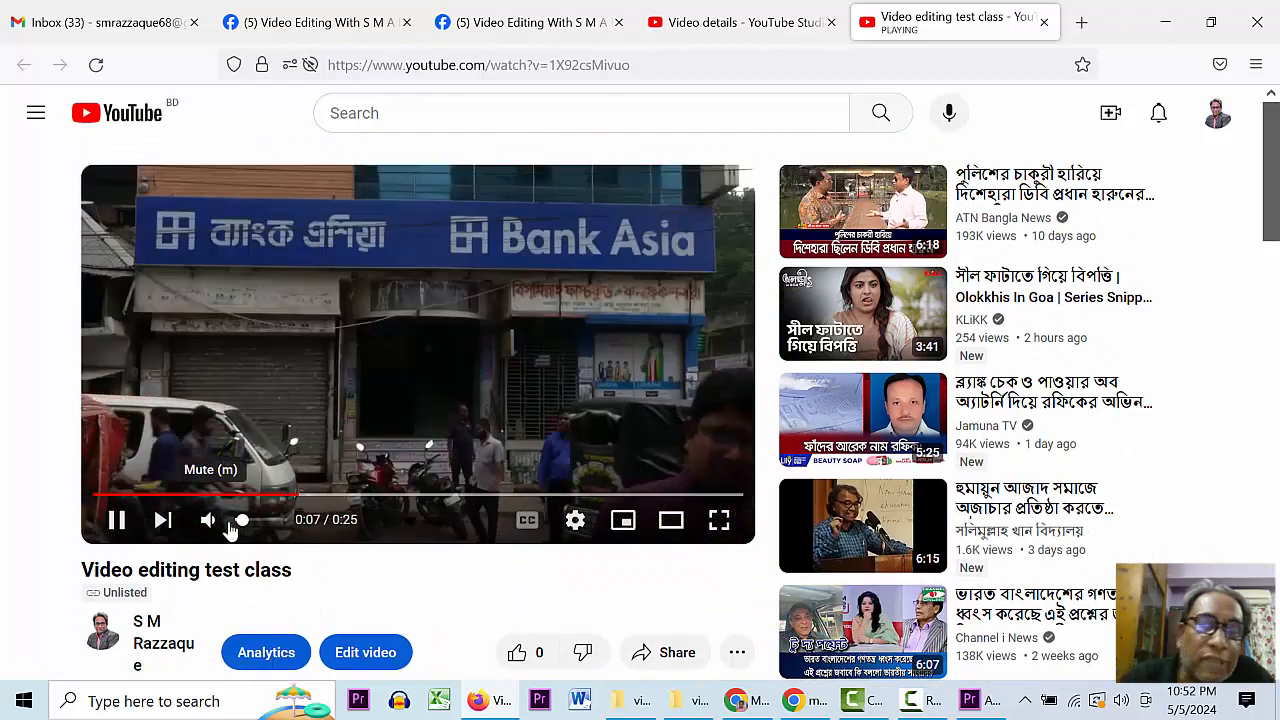
left_click_drag(265, 521, 293, 527)
left_click(210, 520)
left_click(116, 520)
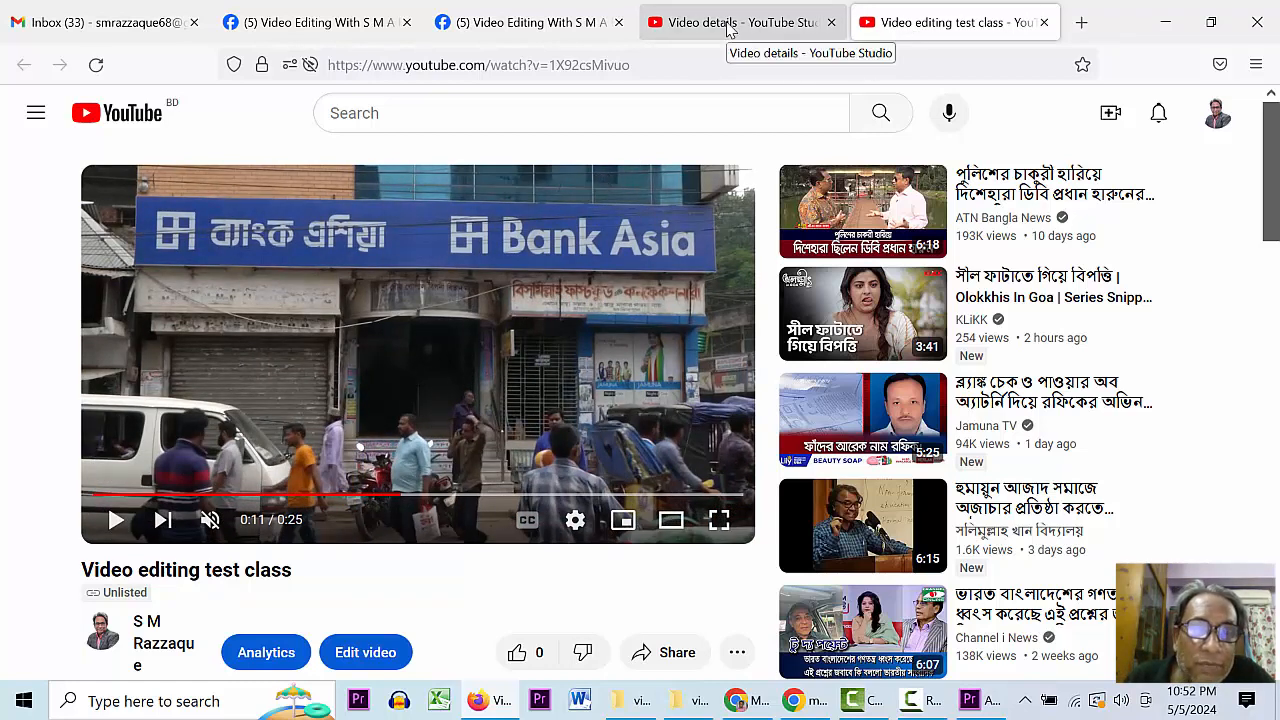
- Close the YouTube, Studio and Facebook member-requests tabs and return to the Google Meet window
left_click(1044, 22)
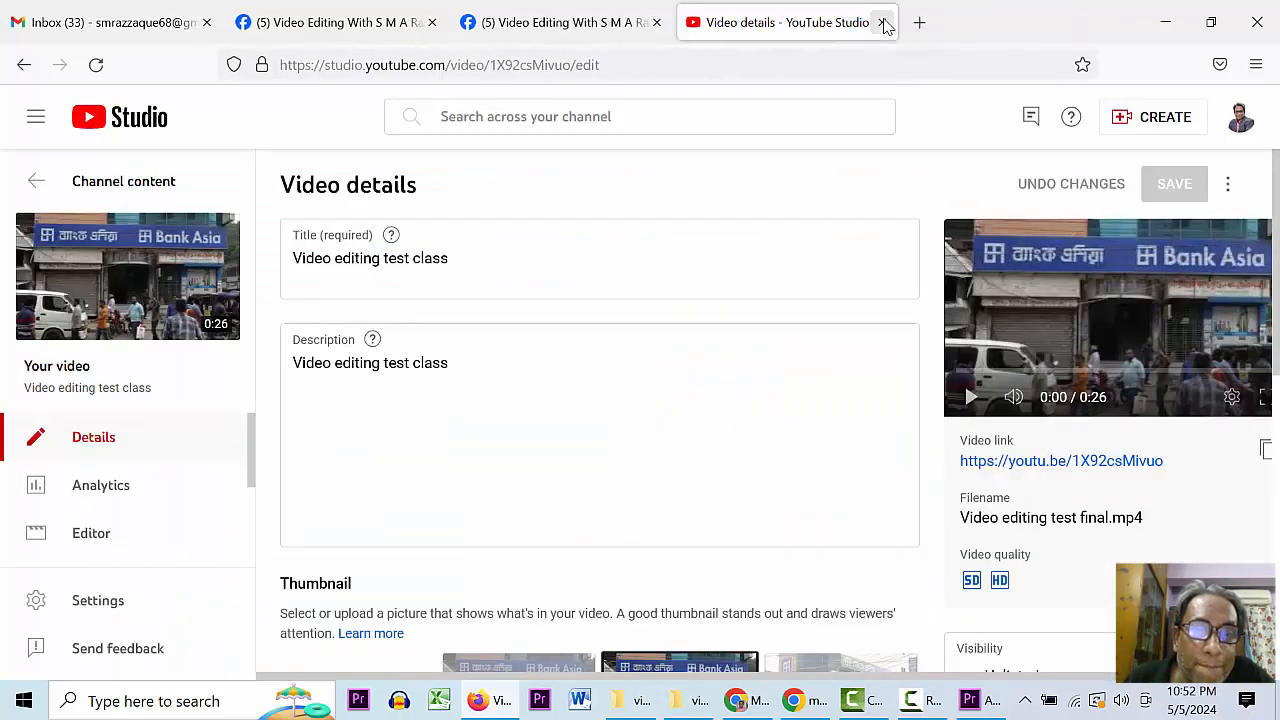
left_click(883, 22)
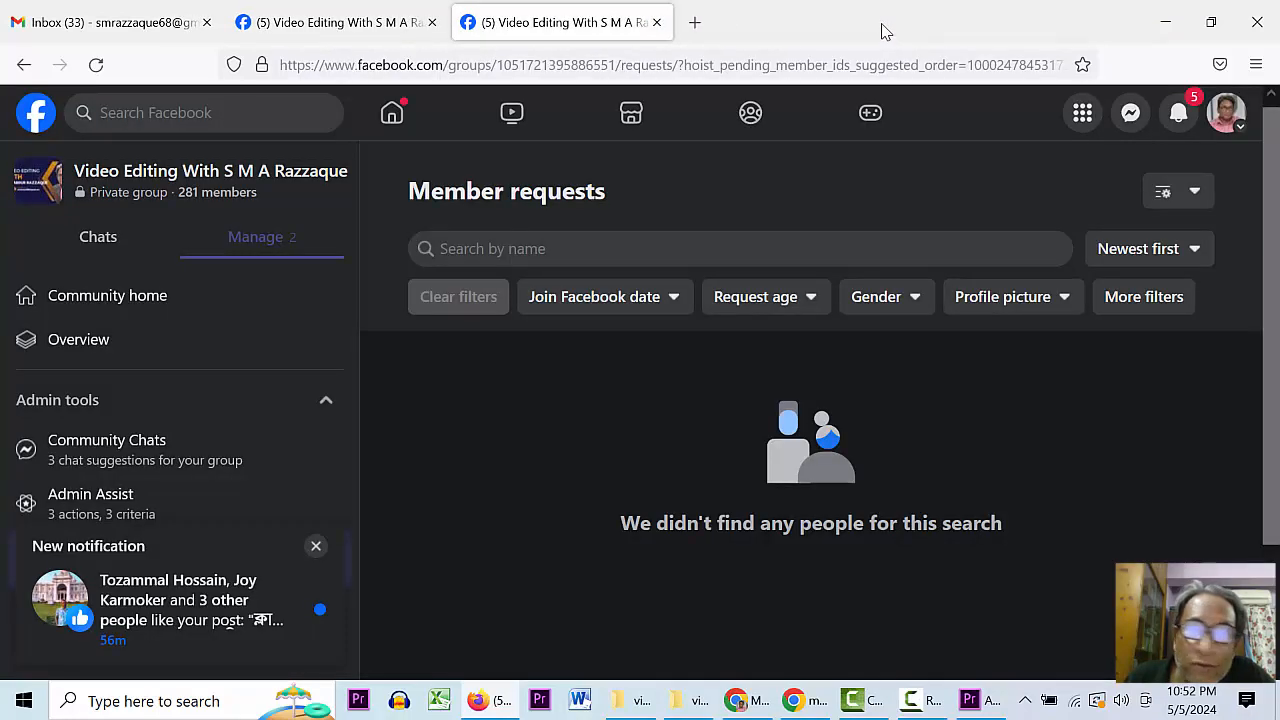
left_click(657, 22)
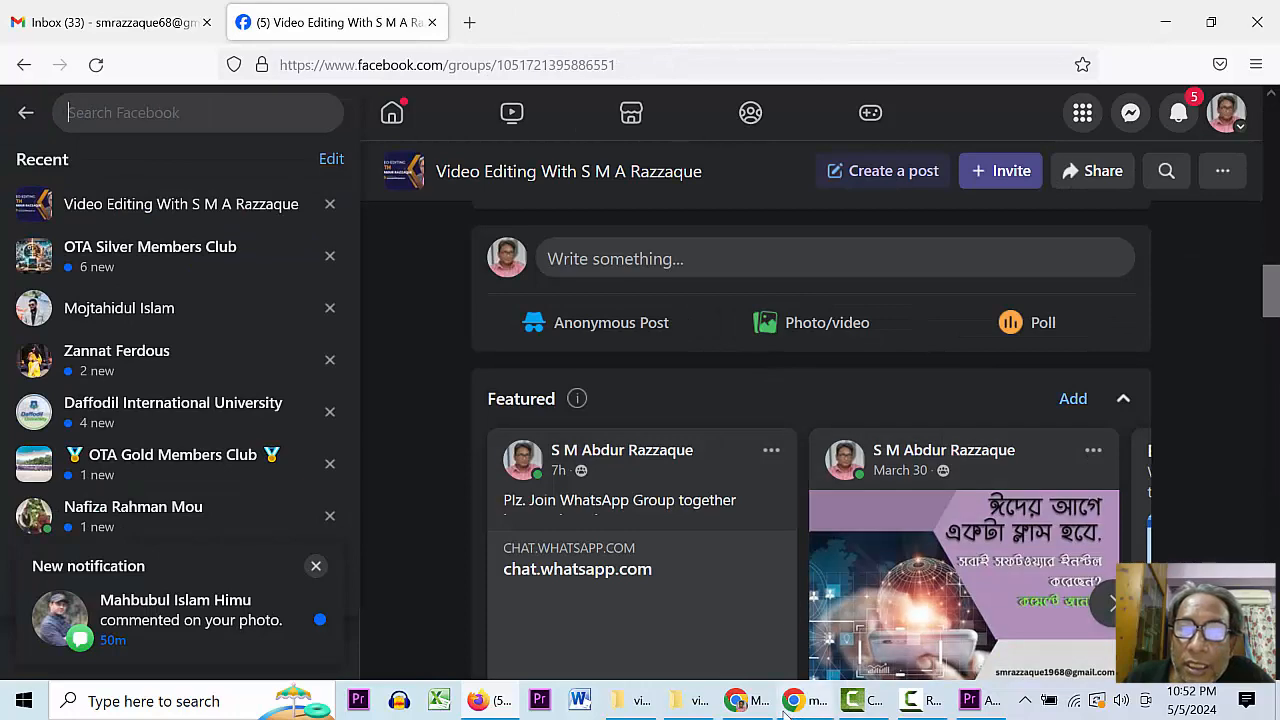
left_click(703, 588)
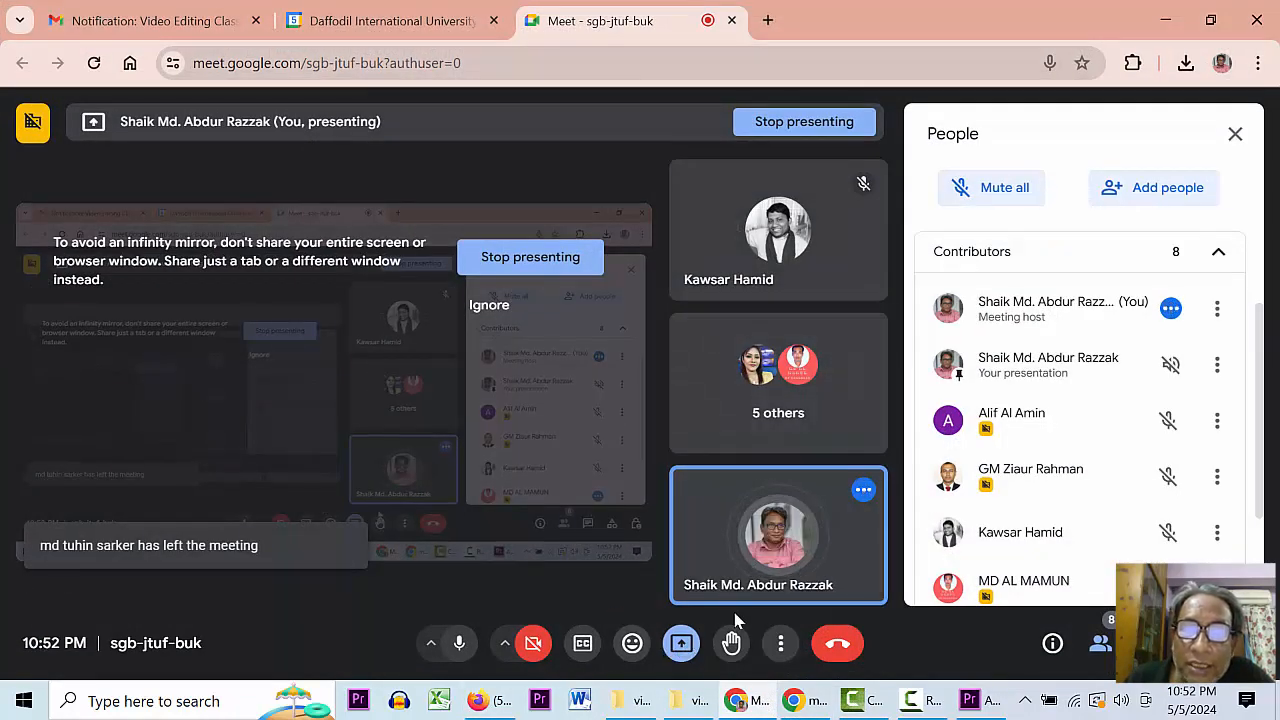
- Stop presenting the screen in the Google Meet call
left_click(505, 258)
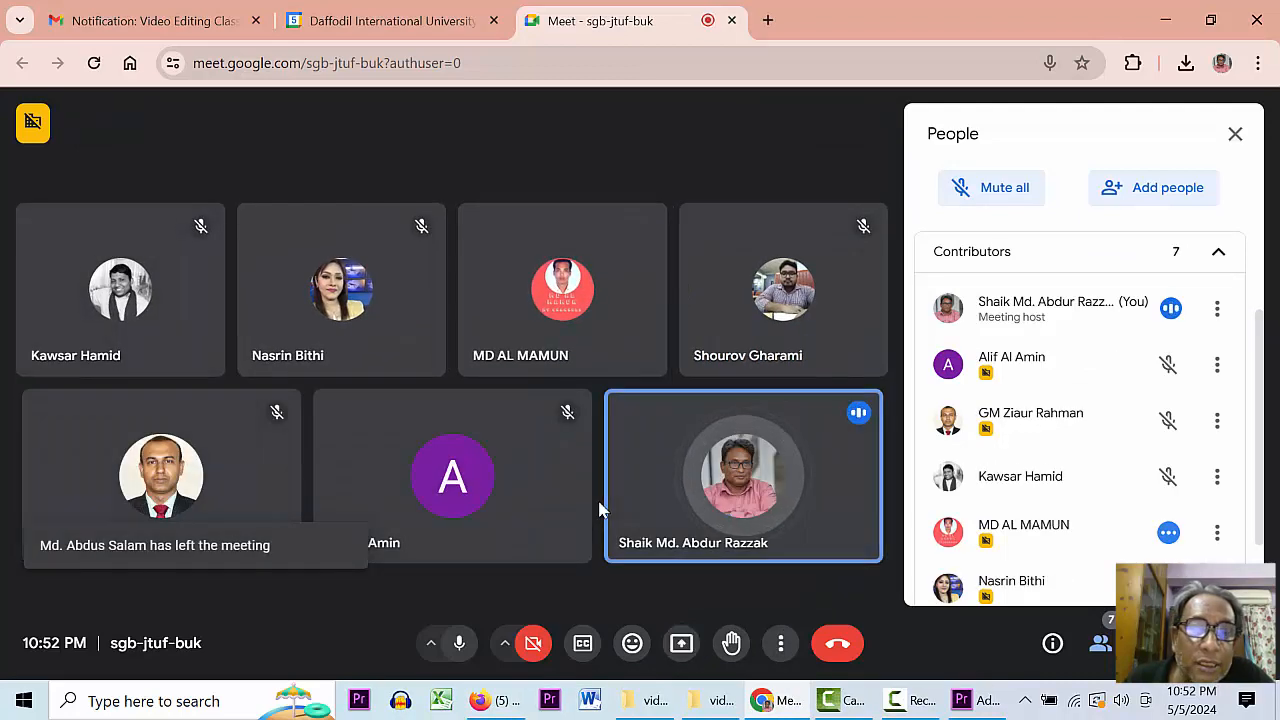
mouse_move(751, 496)
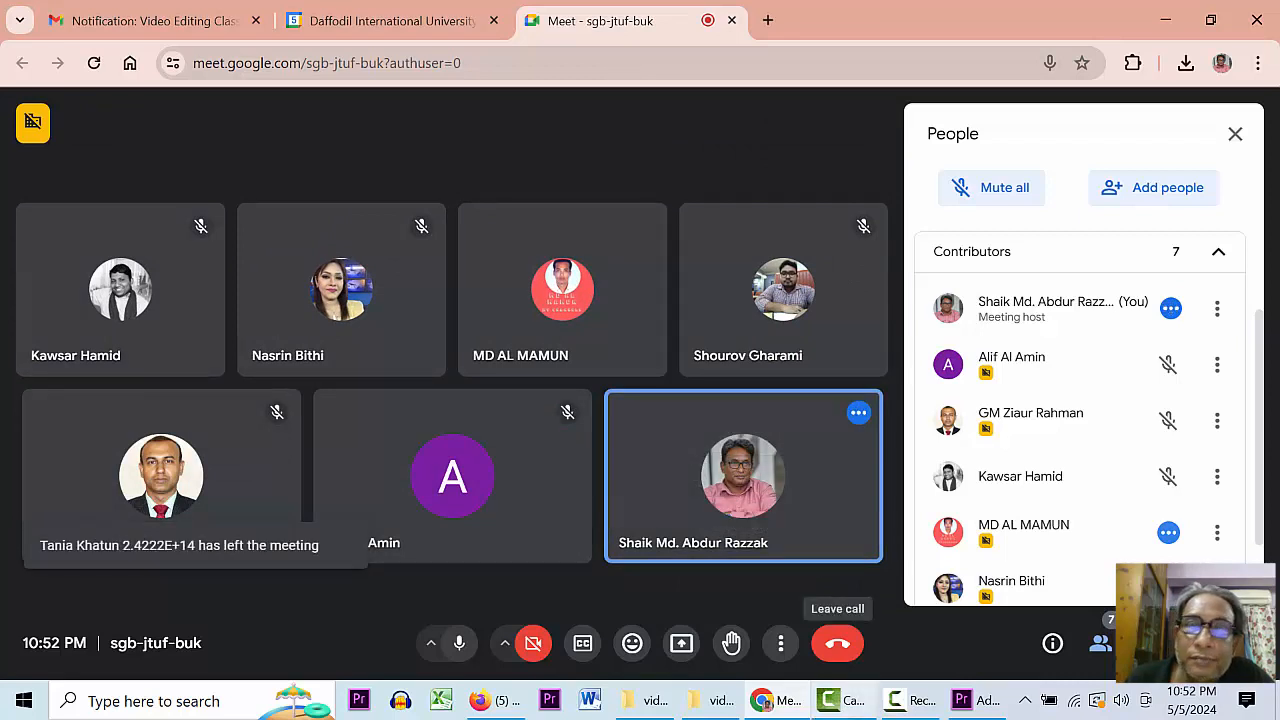
mouse_move(857, 708)
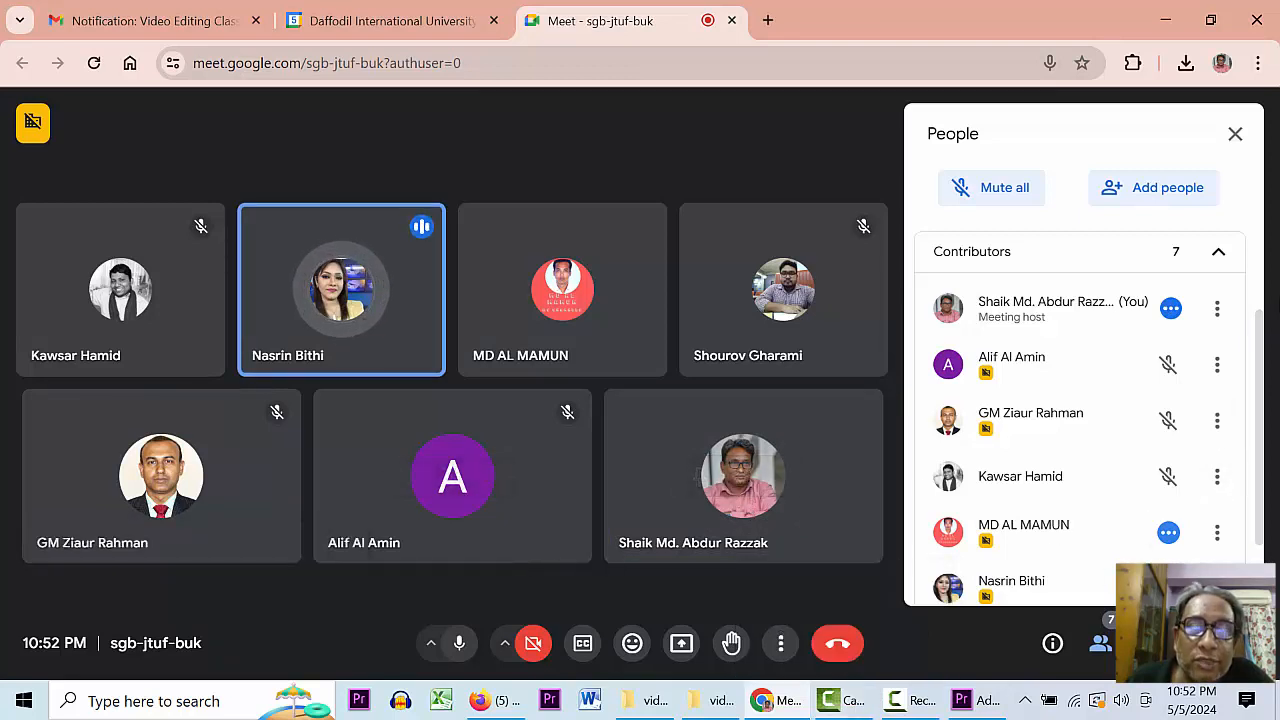
left_click_drag(1262, 345, 1251, 514)
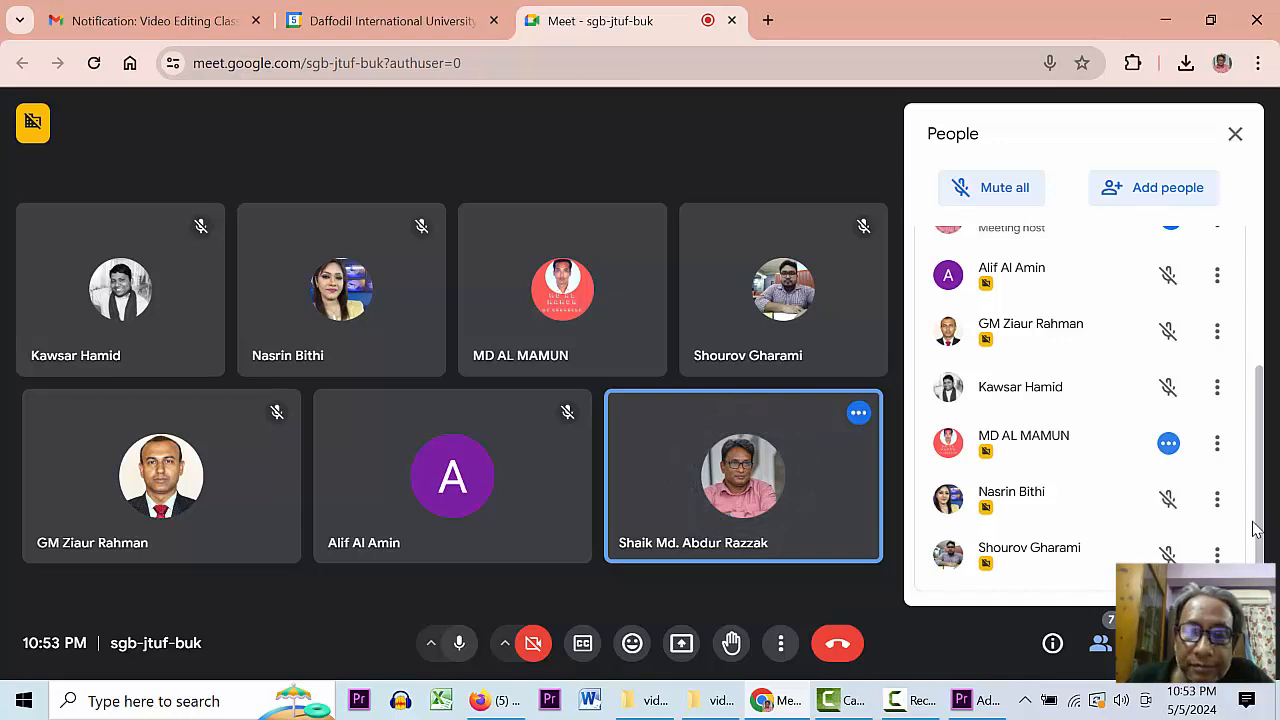
scroll(1260, 430, "up", 3)
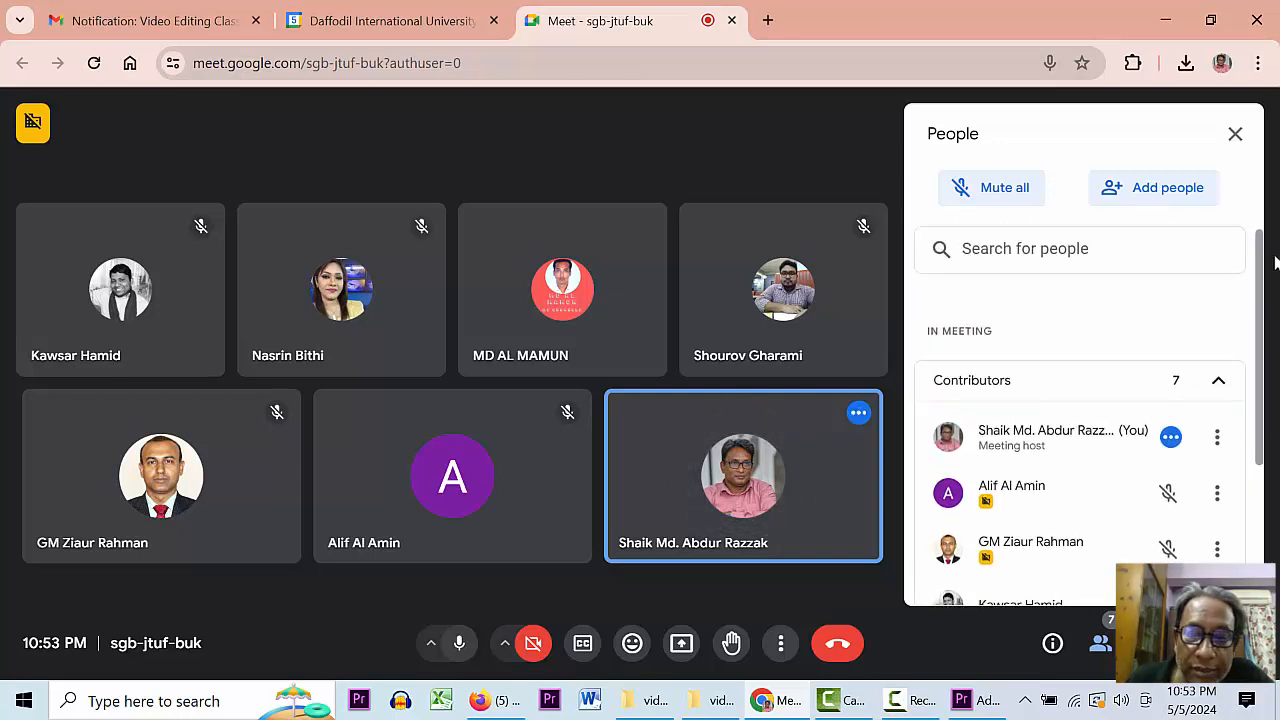
scroll(1262, 320, "down", 3)
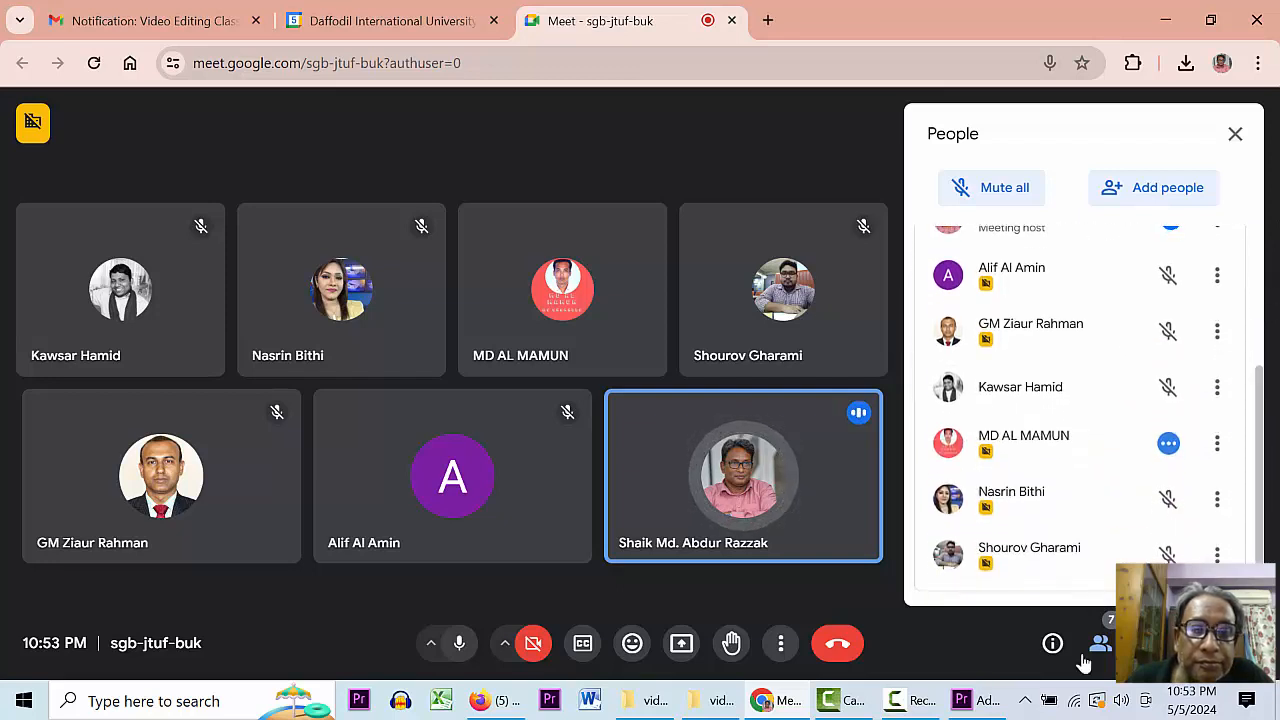
mouse_move(985, 696)
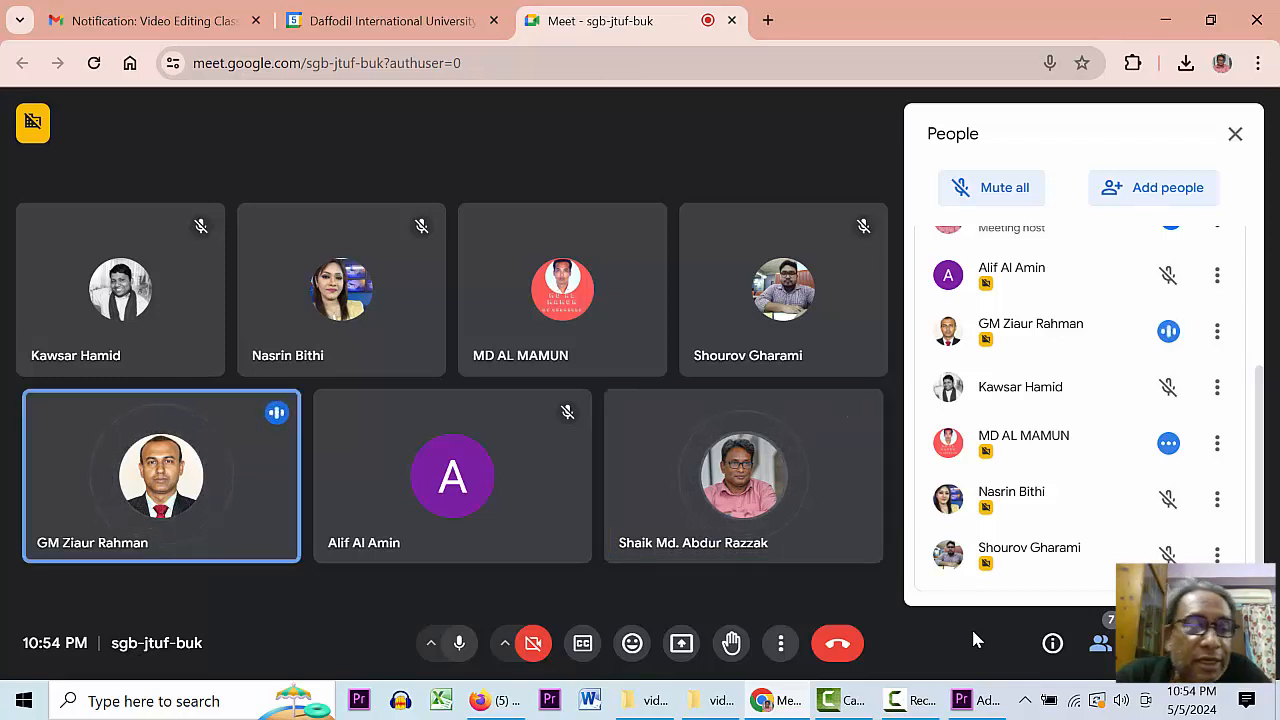
- Leave the Google Meet call, ending it for everyone
left_click(838, 644)
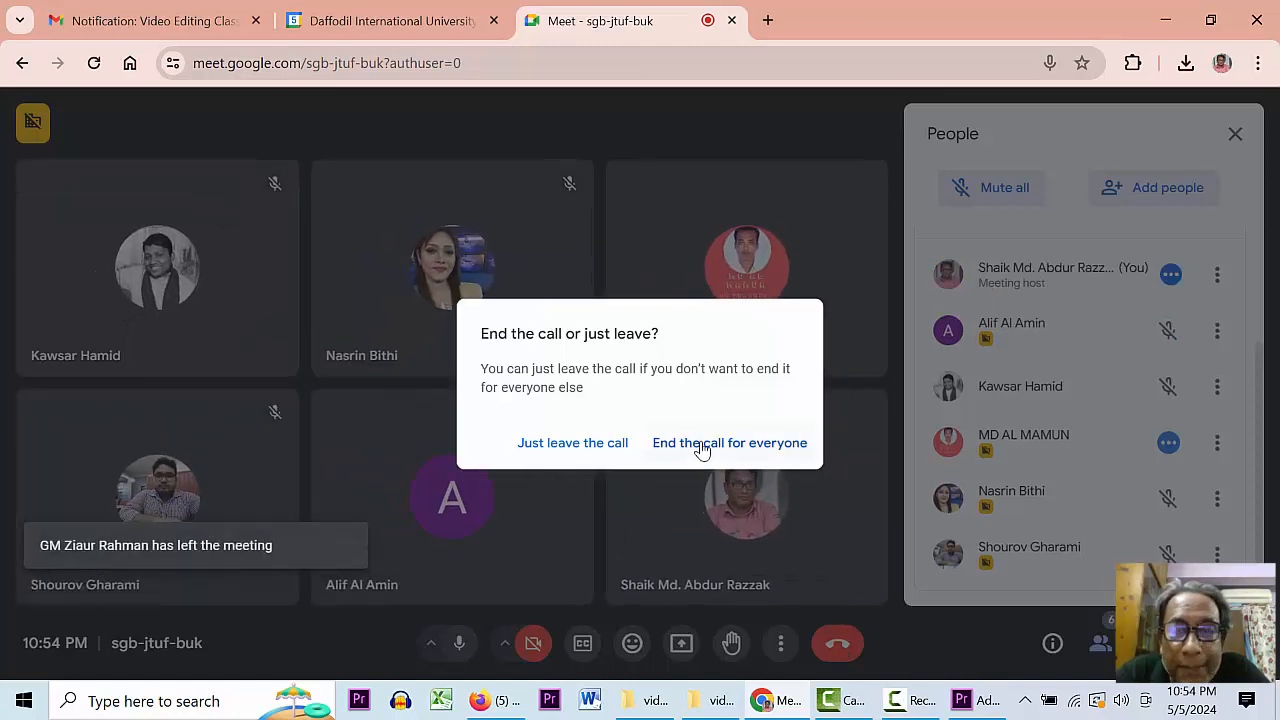
left_click(702, 445)
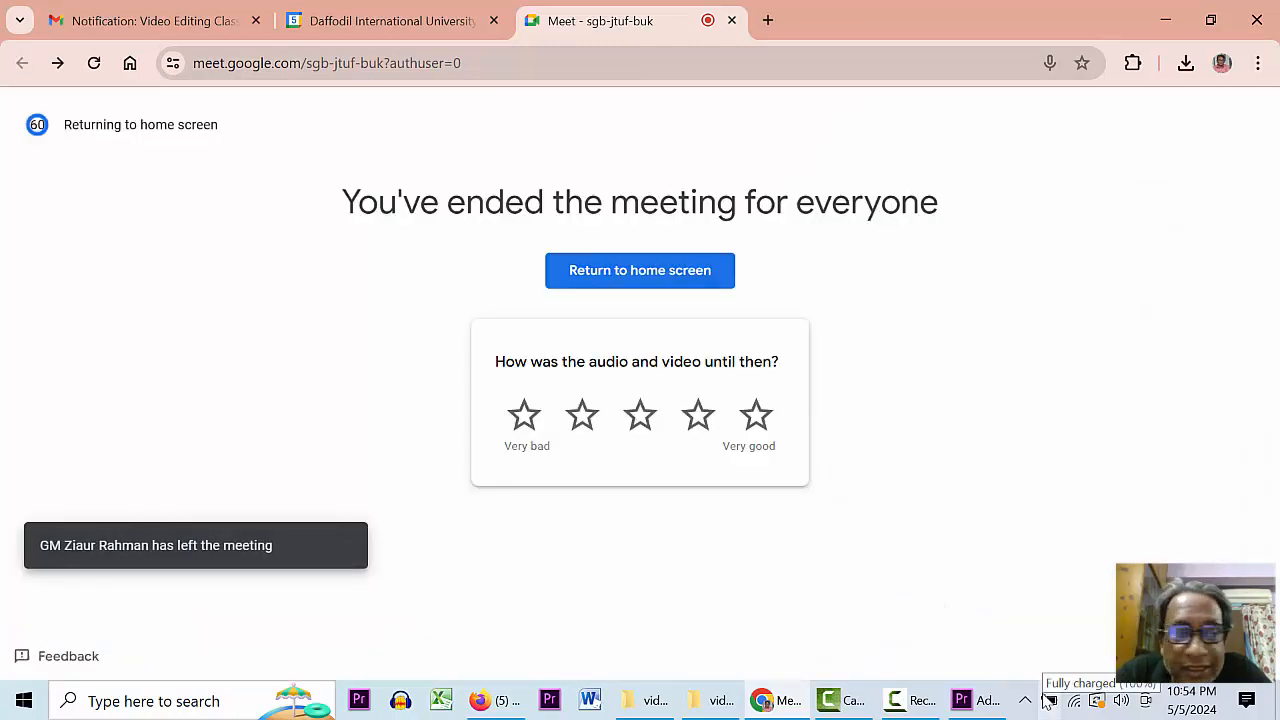
left_click(910, 700)
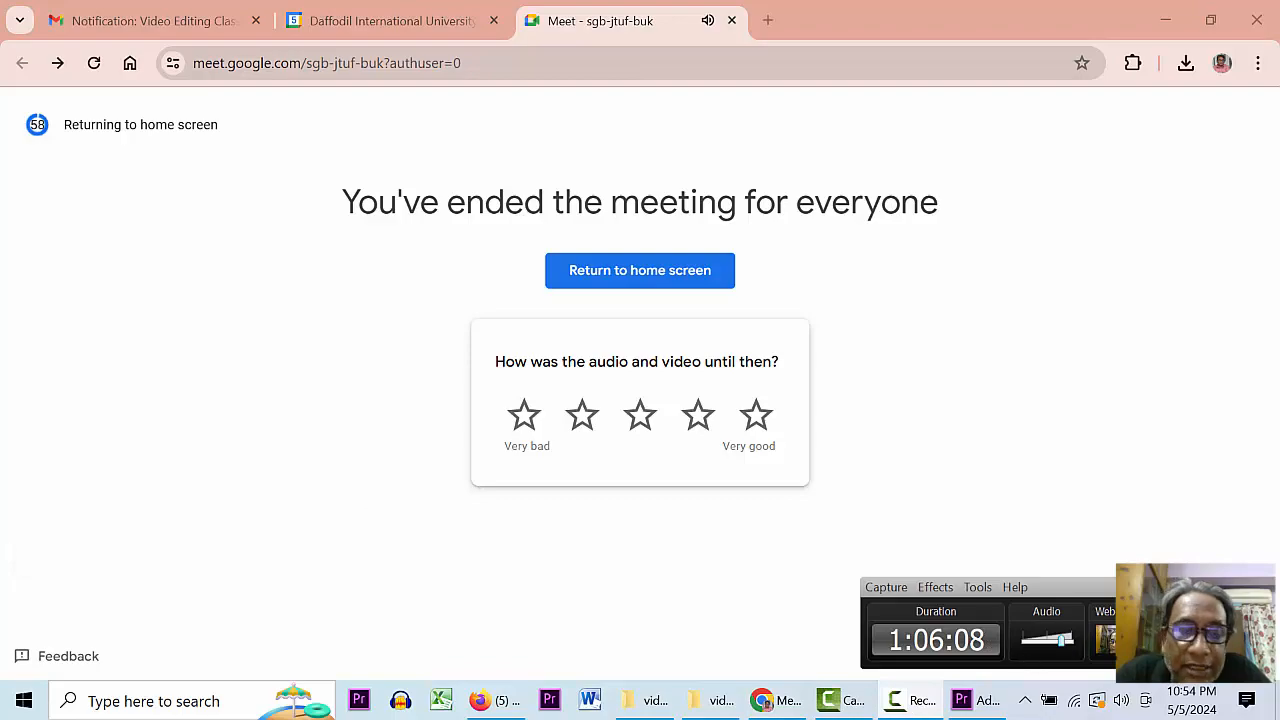